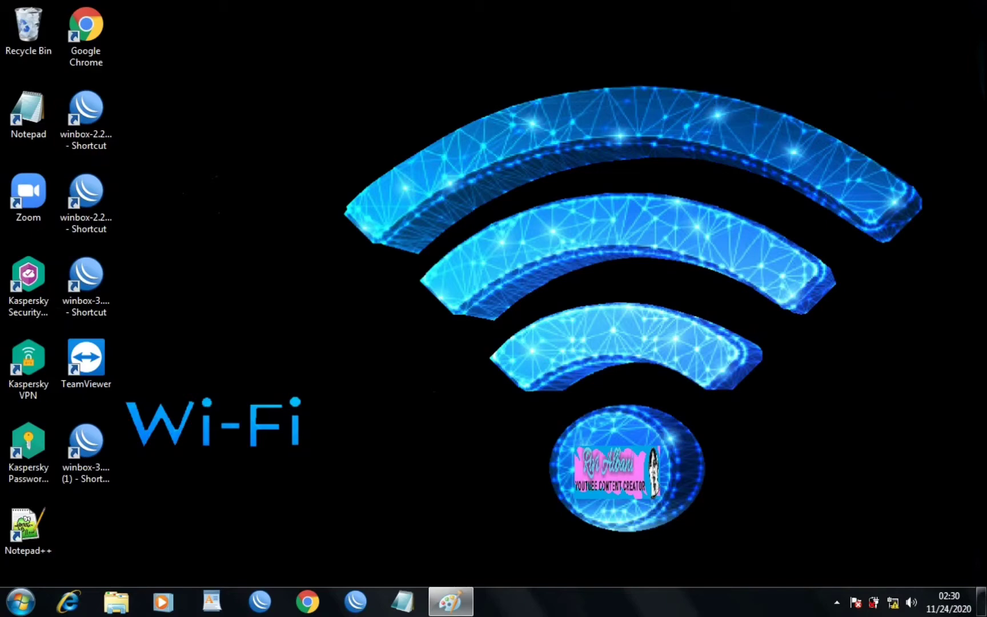
Step: Check the network plan, then launch WinBox and refresh the discovered neighbor routers
click(467, 613)
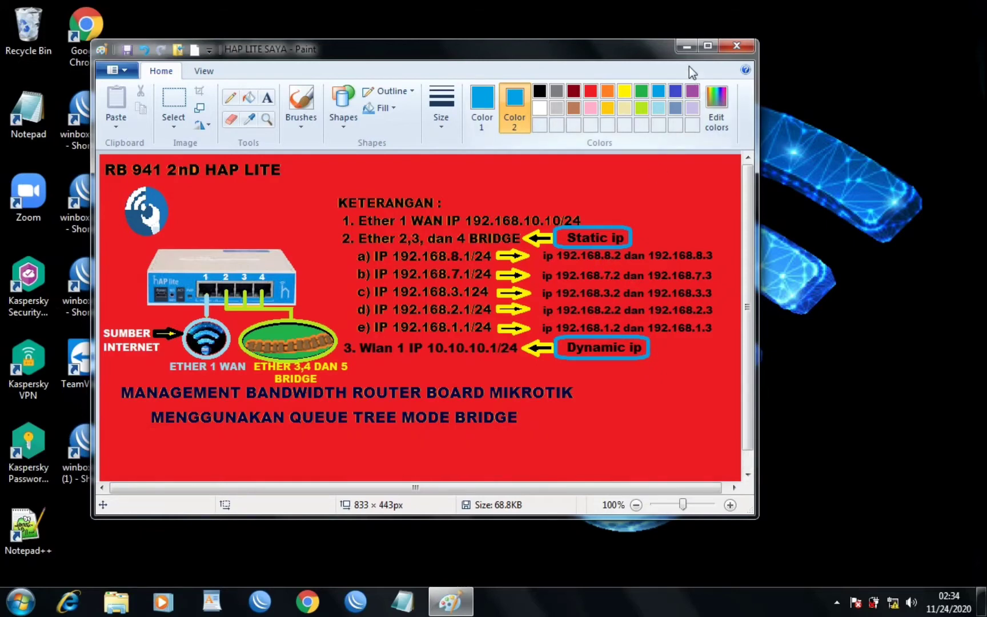
click(686, 46)
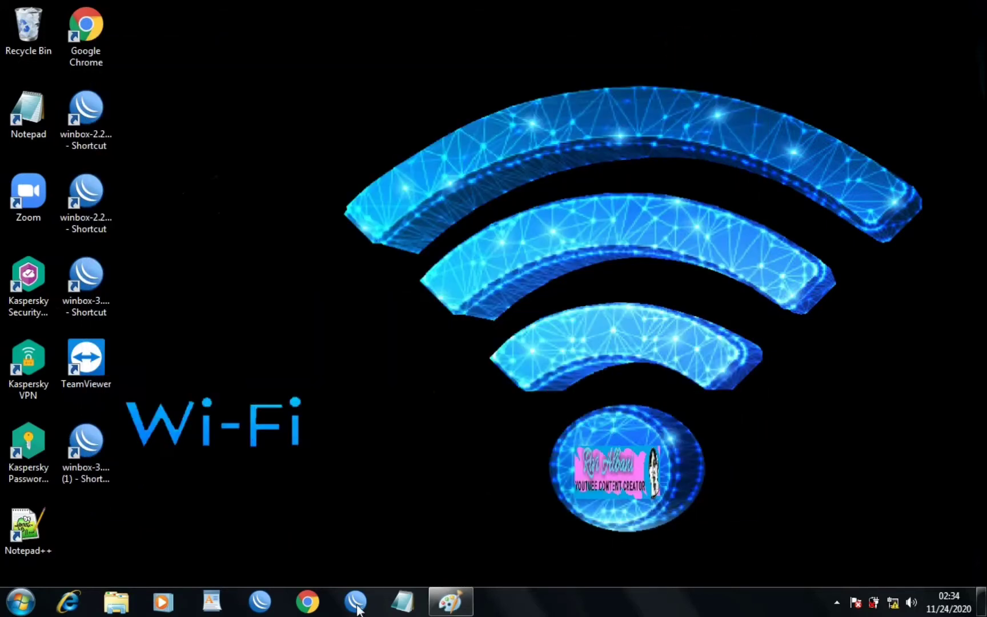
click(356, 602)
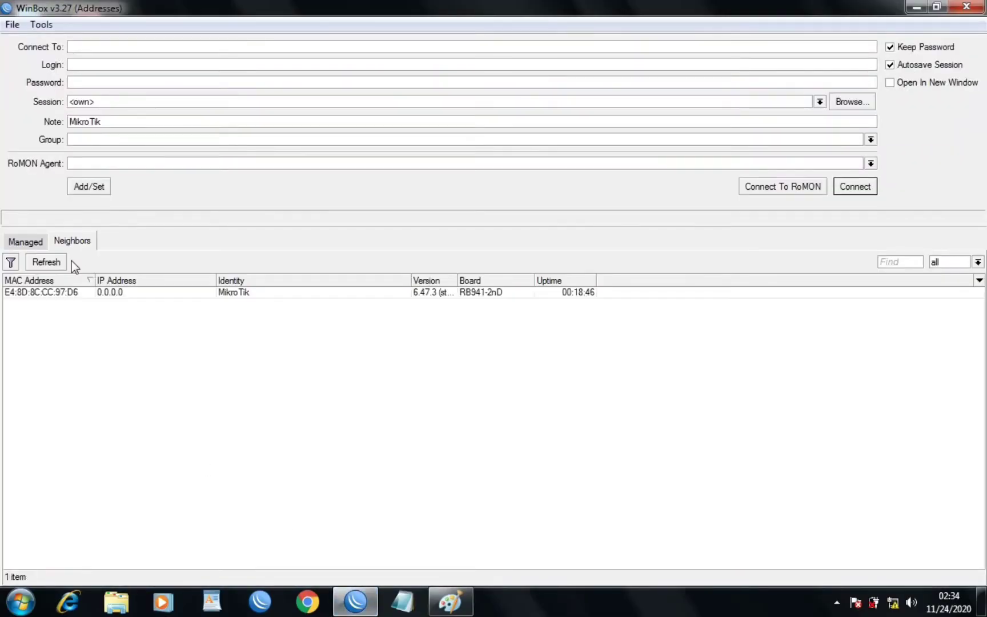
click(55, 264)
Step: Connect to the hAP lite router with the login name admin
click(70, 292)
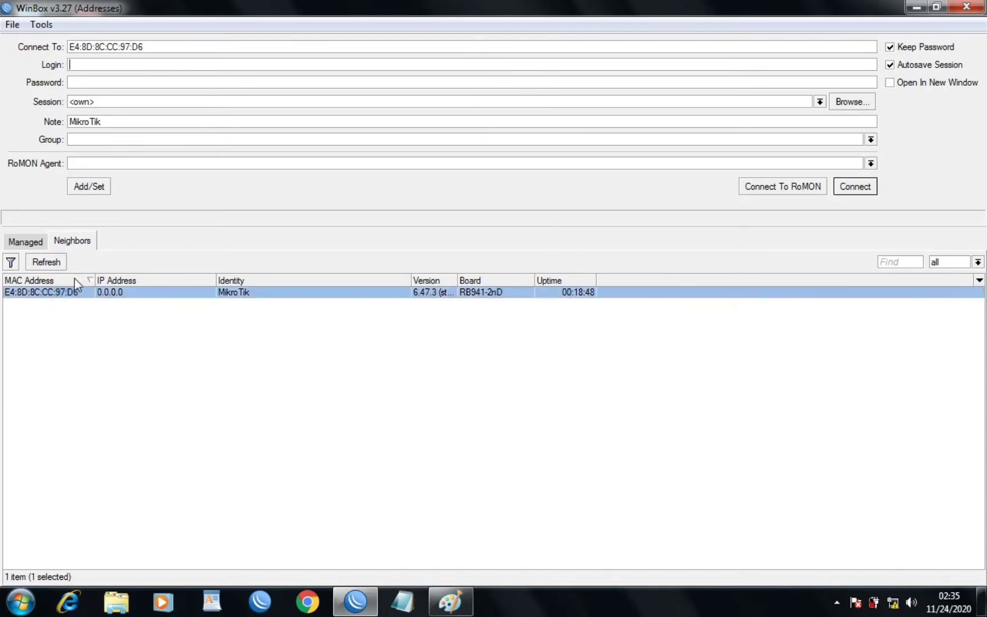
click(100, 63)
text(admin)
click(105, 83)
click(853, 189)
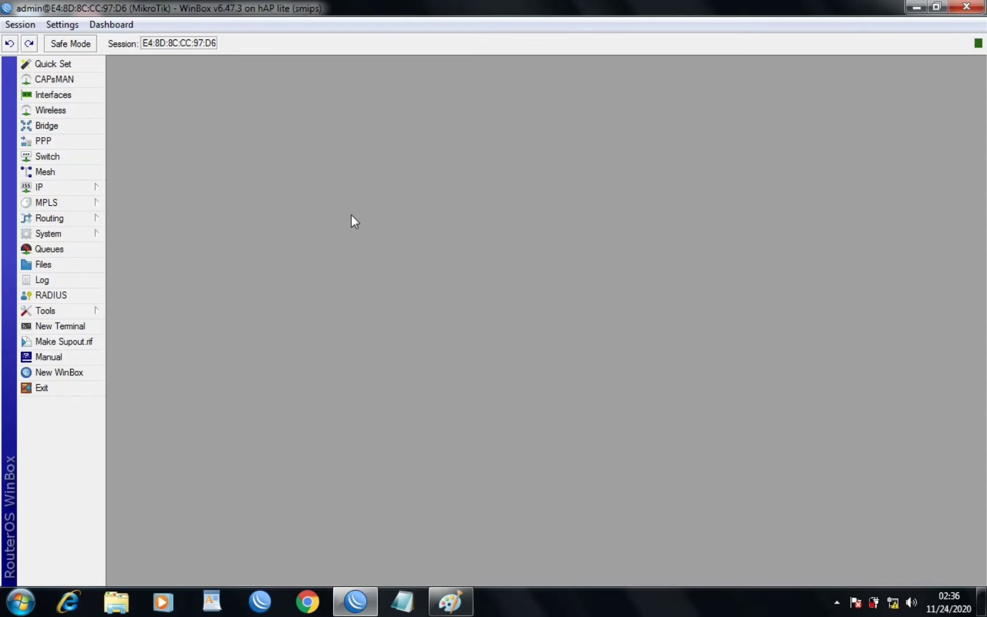
Step: In Interfaces, rename ether1 to ether1-WAN
click(64, 94)
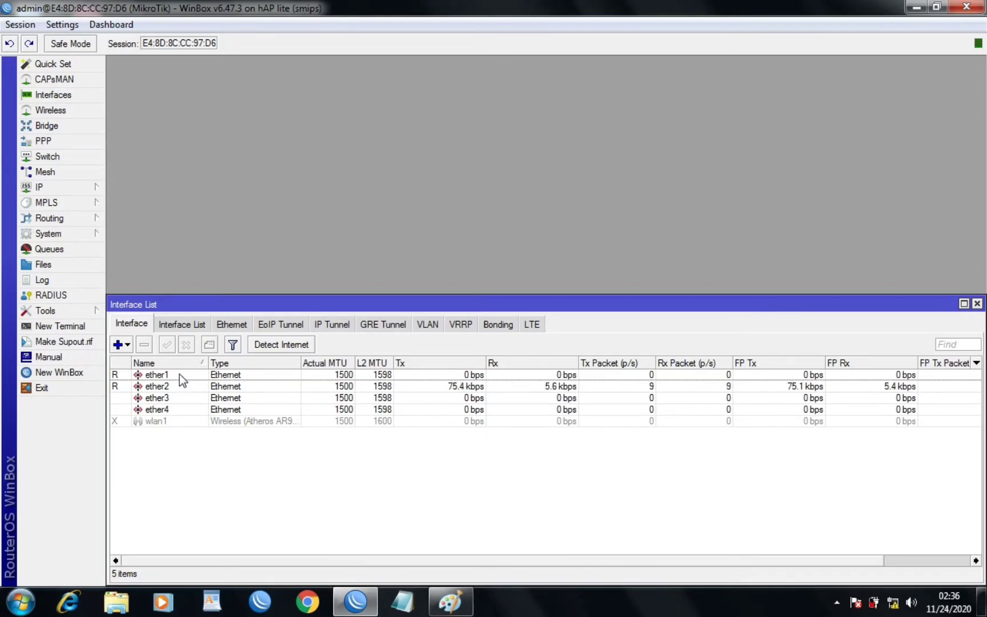
double_click(180, 374)
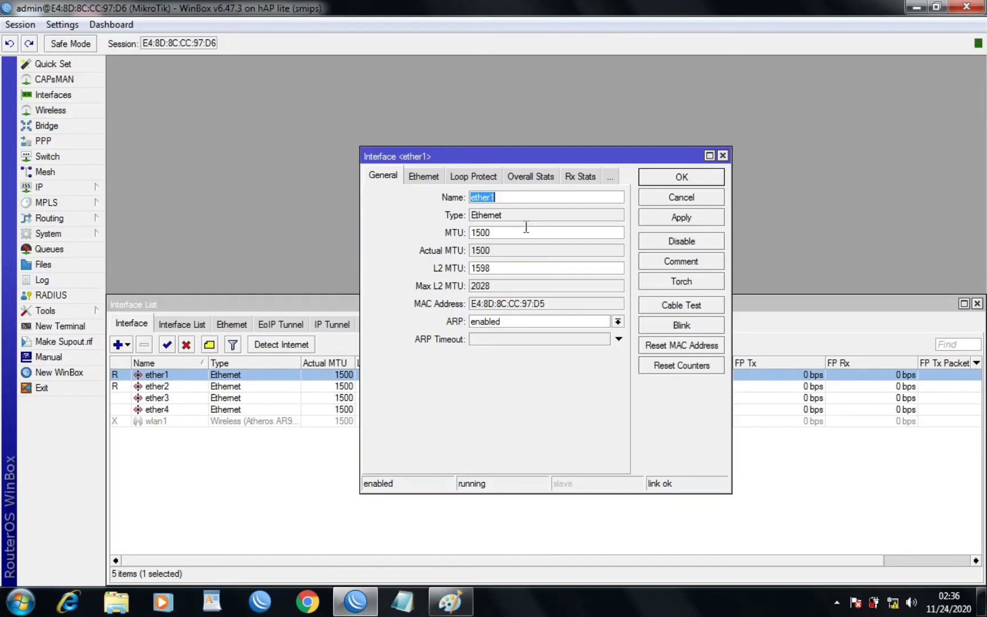
click(524, 197)
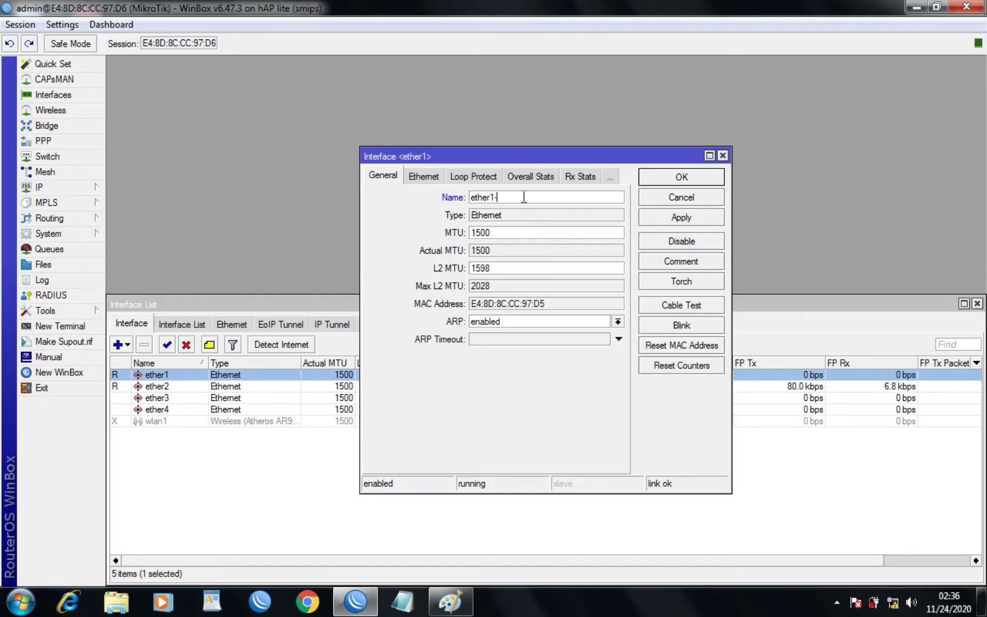
text(-WAN)
click(681, 219)
click(681, 178)
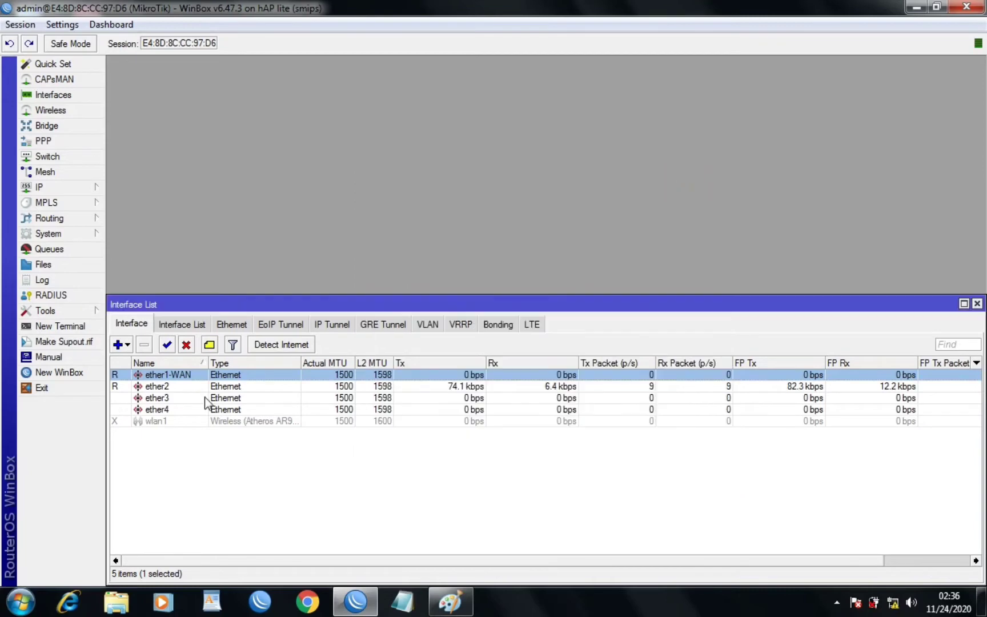
Step: Rename ether2 and ether3 to ether2-LOCAL and ether3-LOCAL
double_click(195, 385)
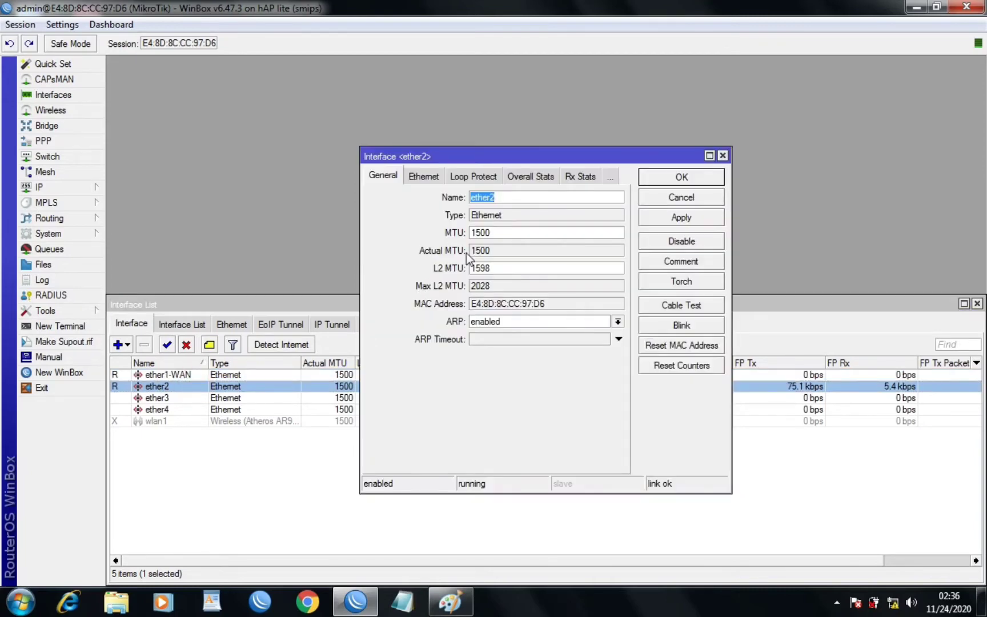
click(502, 198)
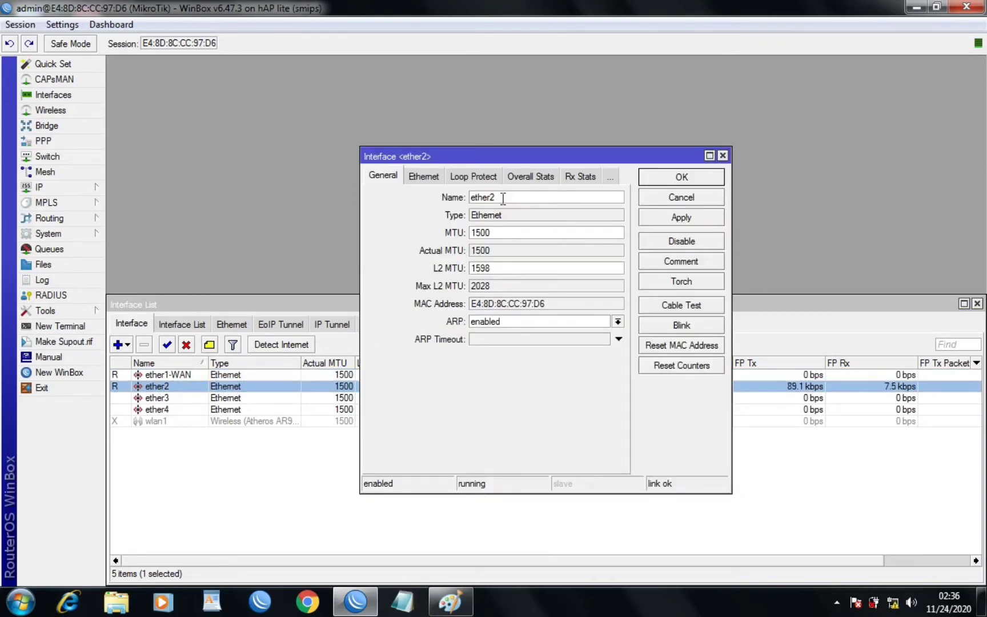
text(-LOCAL)
click(688, 223)
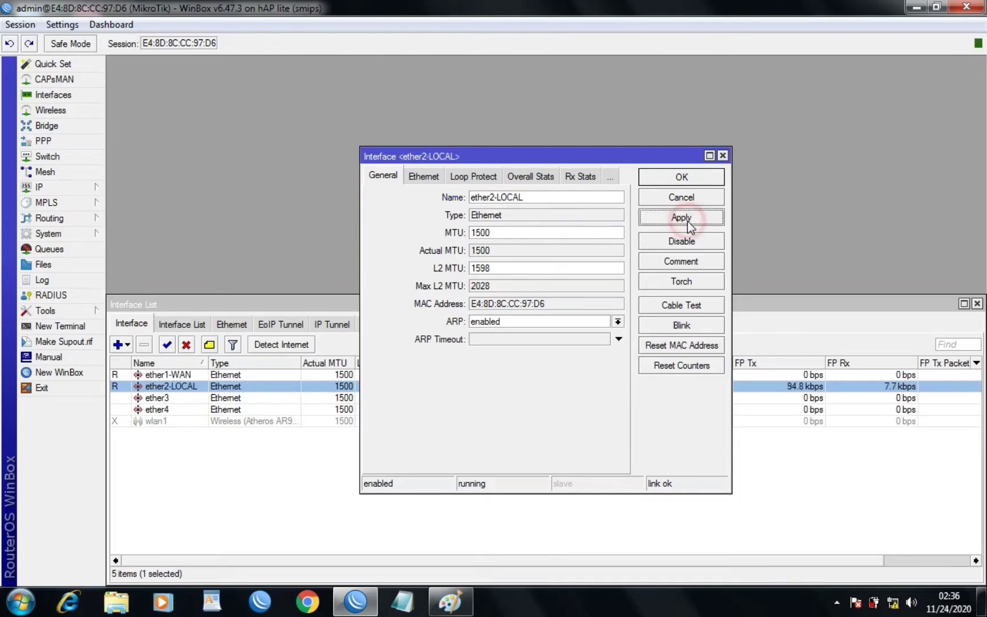
click(685, 181)
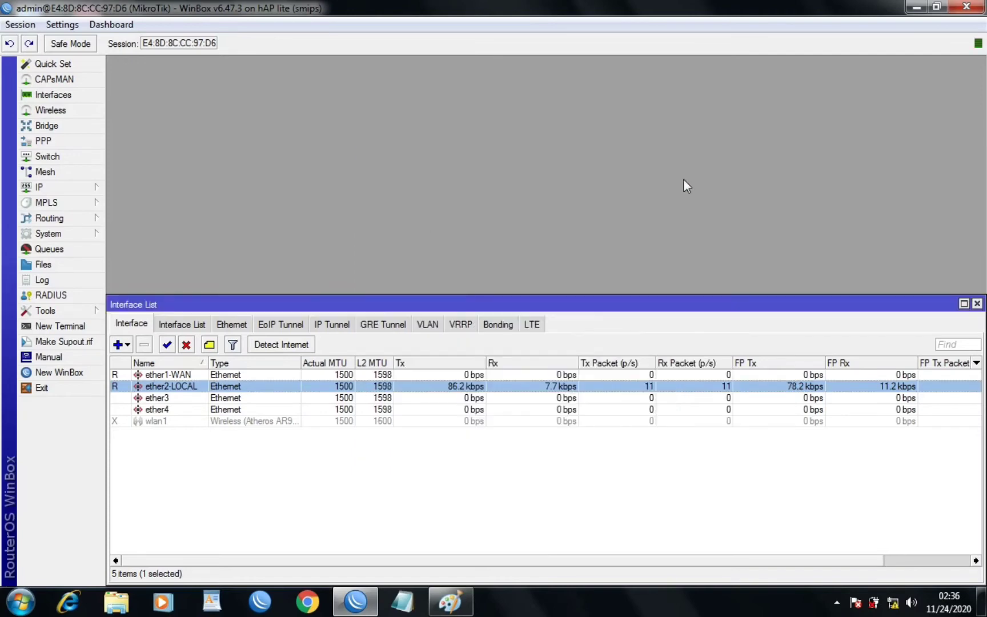
double_click(169, 396)
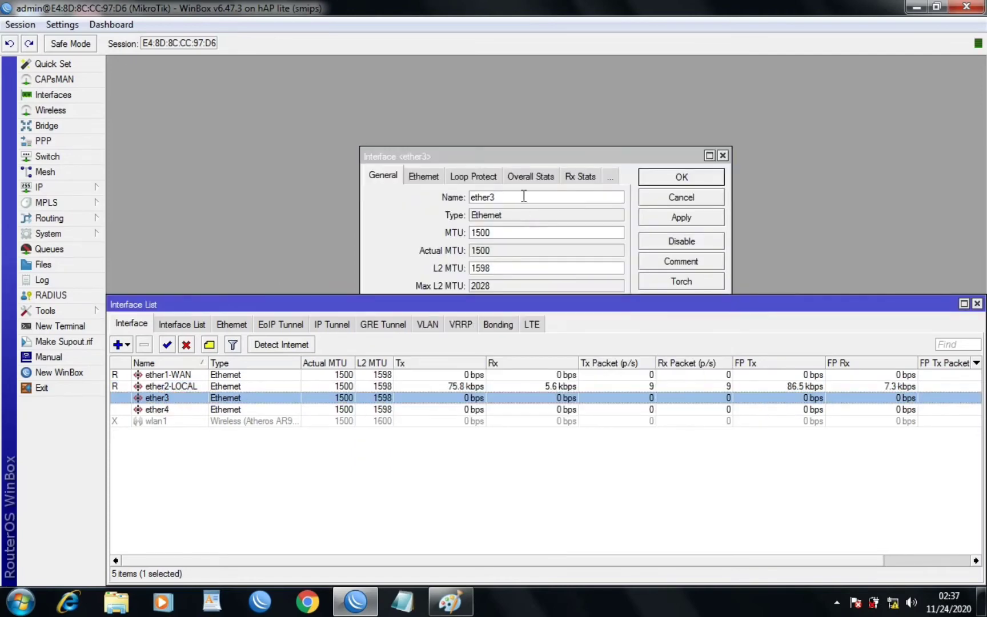
click(524, 196)
text(-)
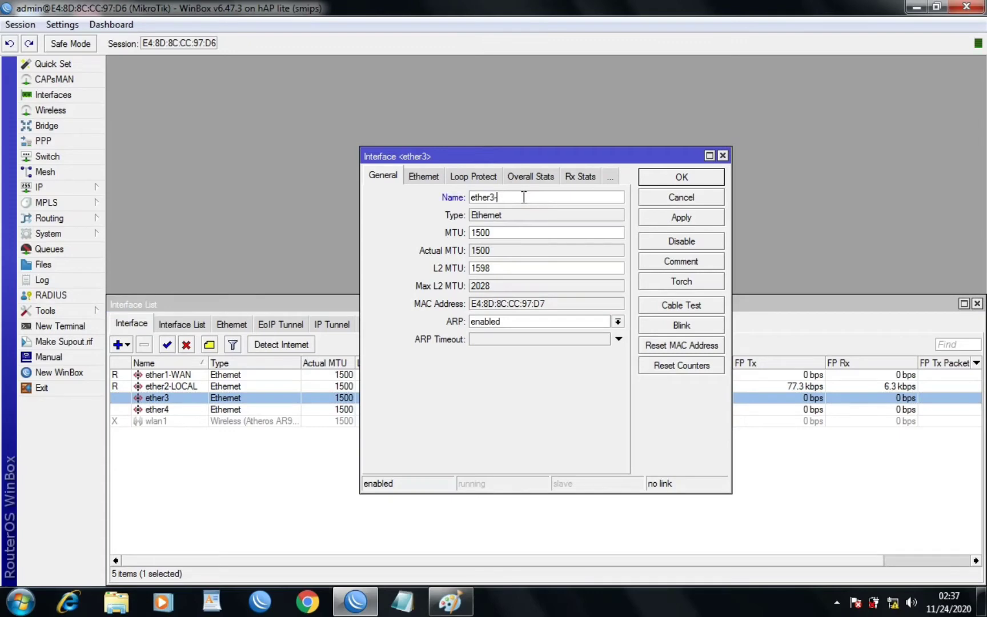
text(LOCAL)
click(669, 219)
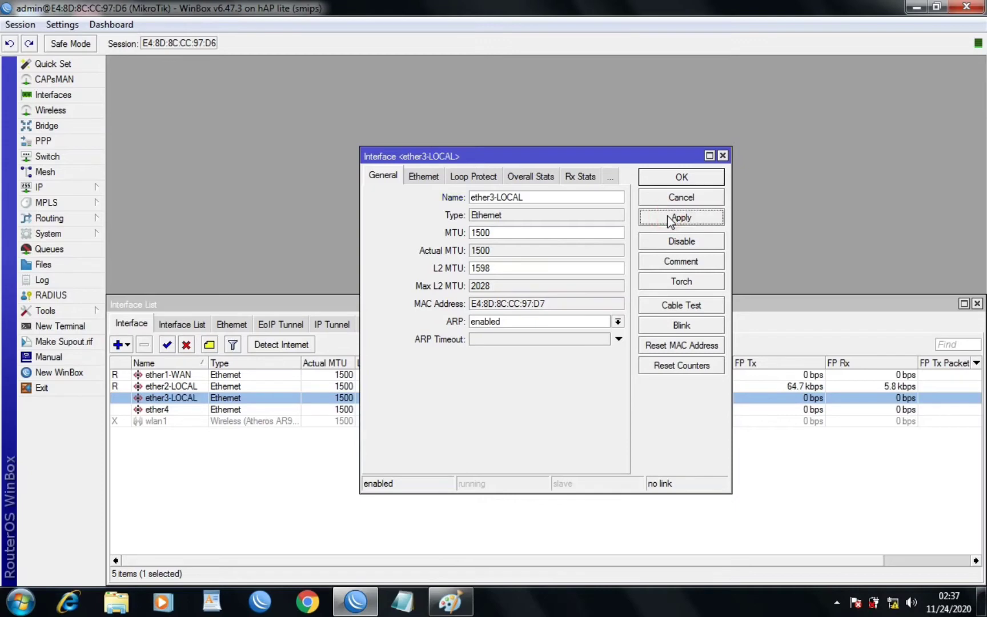
click(678, 177)
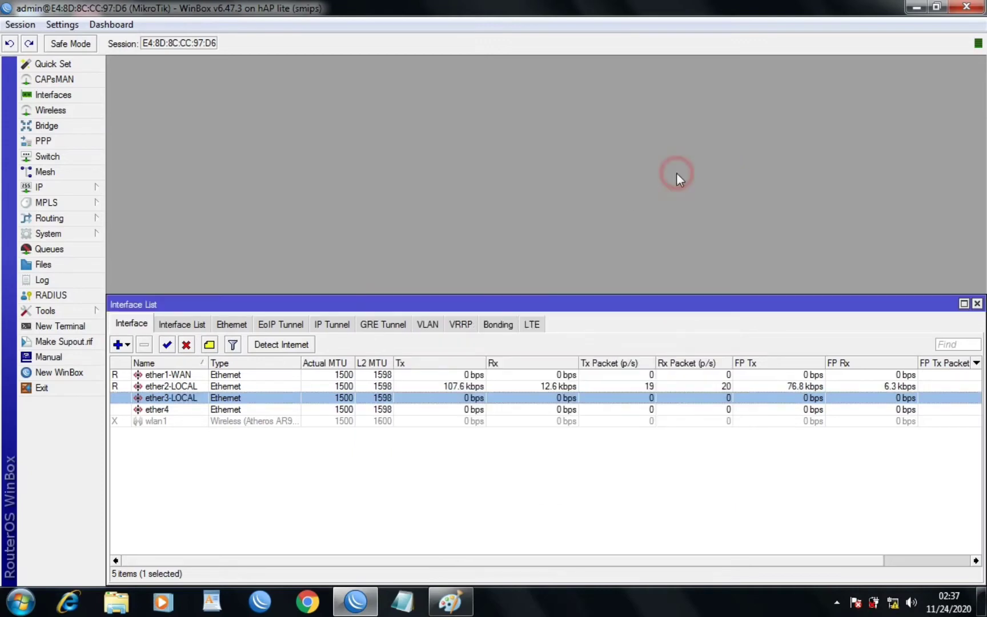
Step: Rename ether4 to ether4-LOCAL
double_click(207, 409)
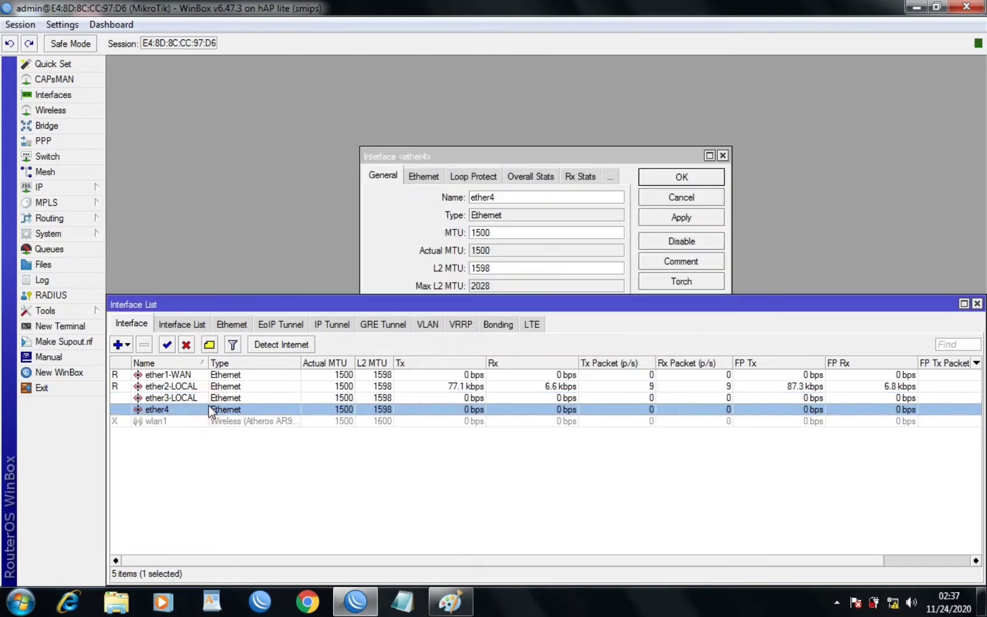
click(521, 194)
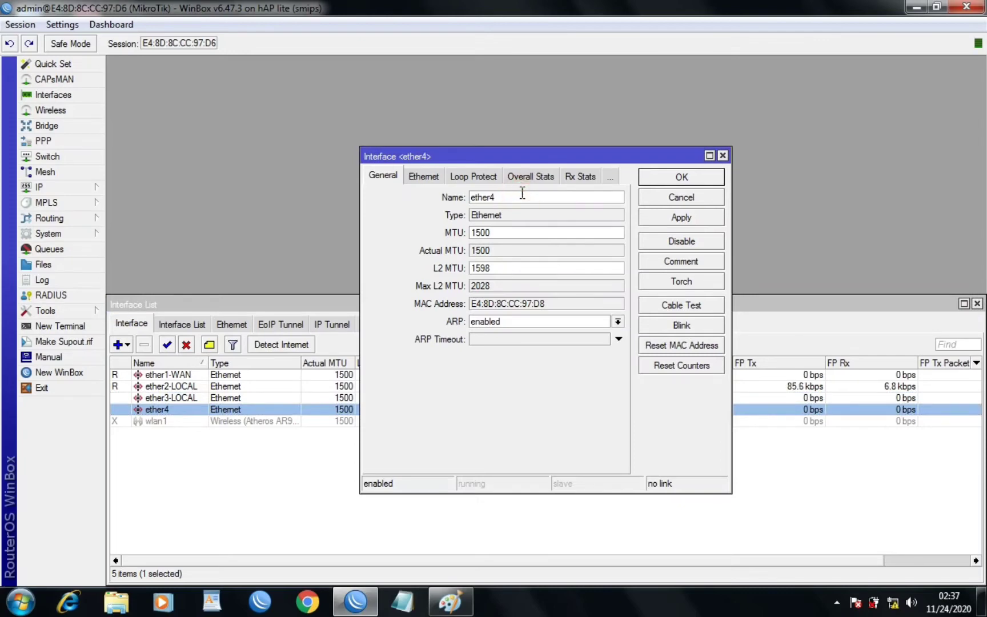
text(-LOCAL)
click(693, 217)
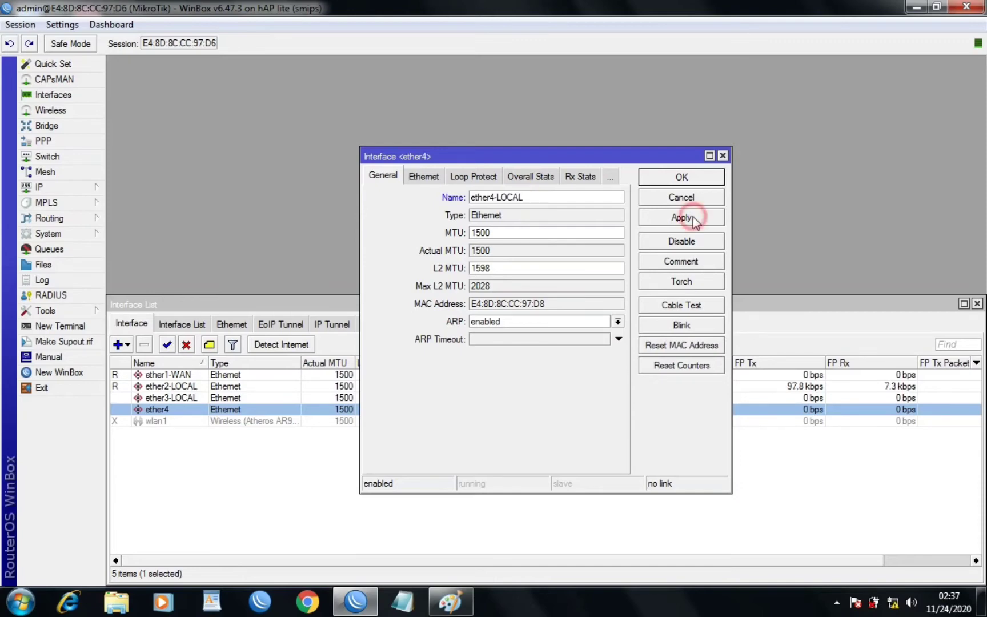
click(685, 180)
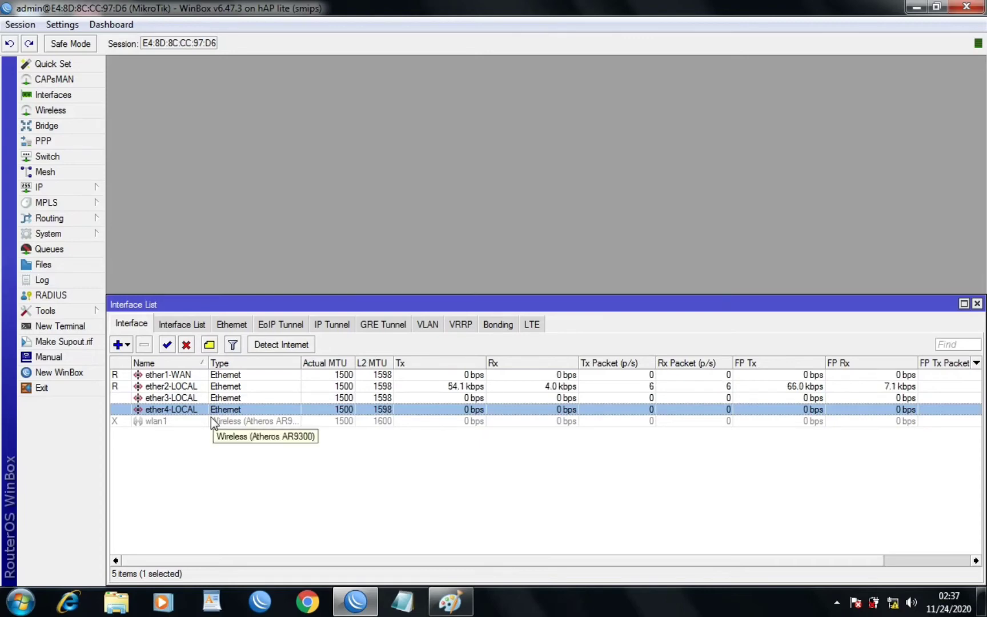
Step: Enable the wlan1 wireless interface and close the interface list
click(165, 420)
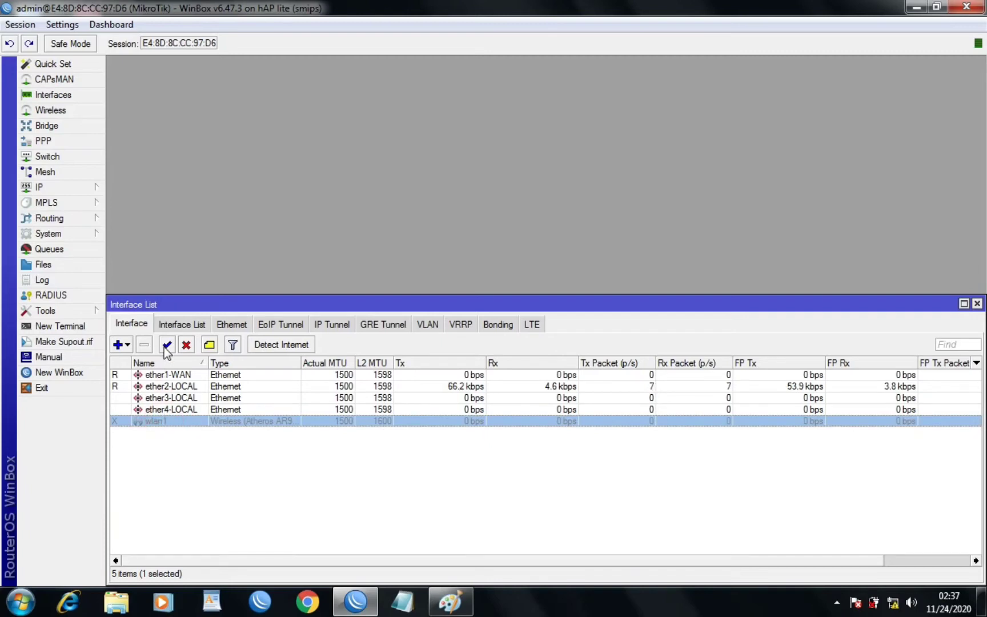
click(166, 345)
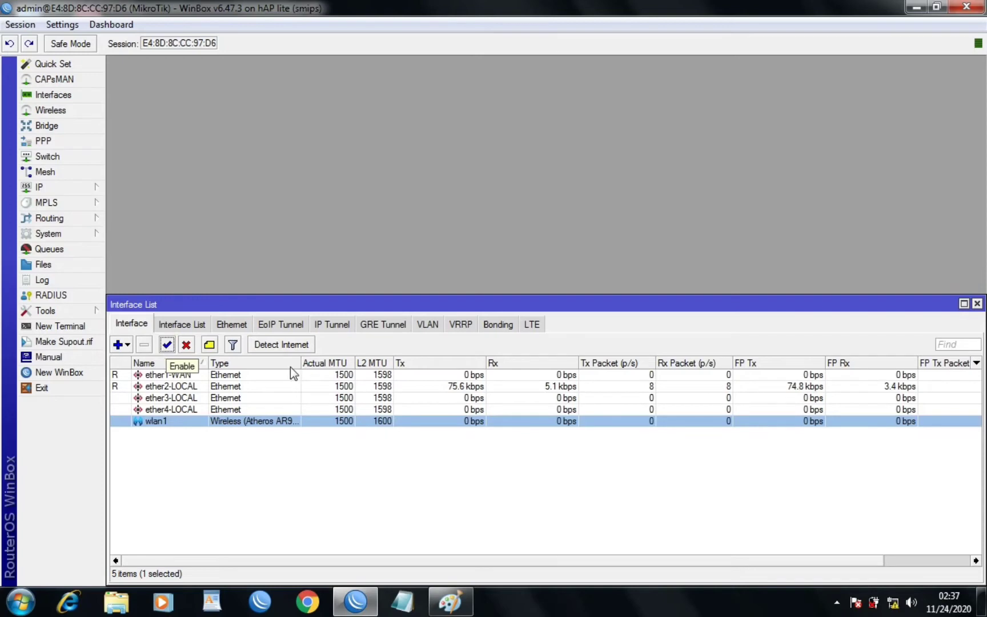
click(977, 303)
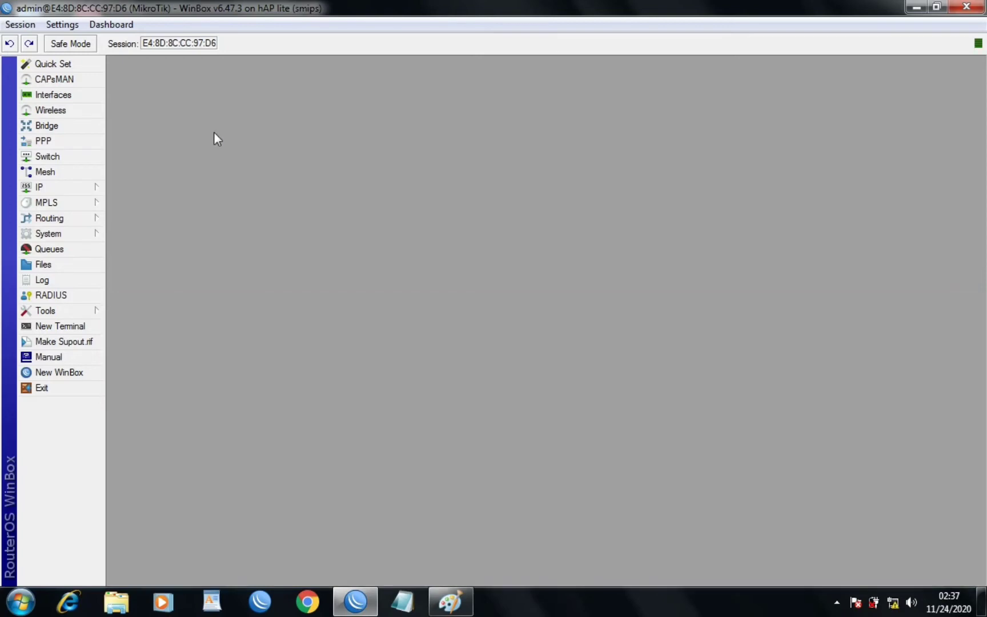
Step: Create a new bridge named bridge1-LOCAL and show its empty Ports list
click(48, 127)
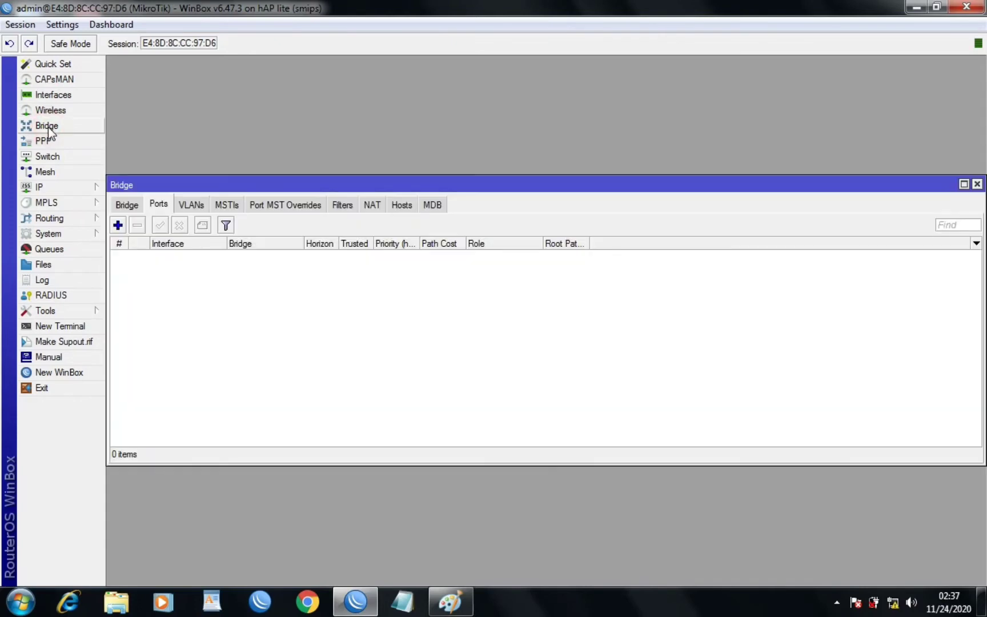
click(123, 205)
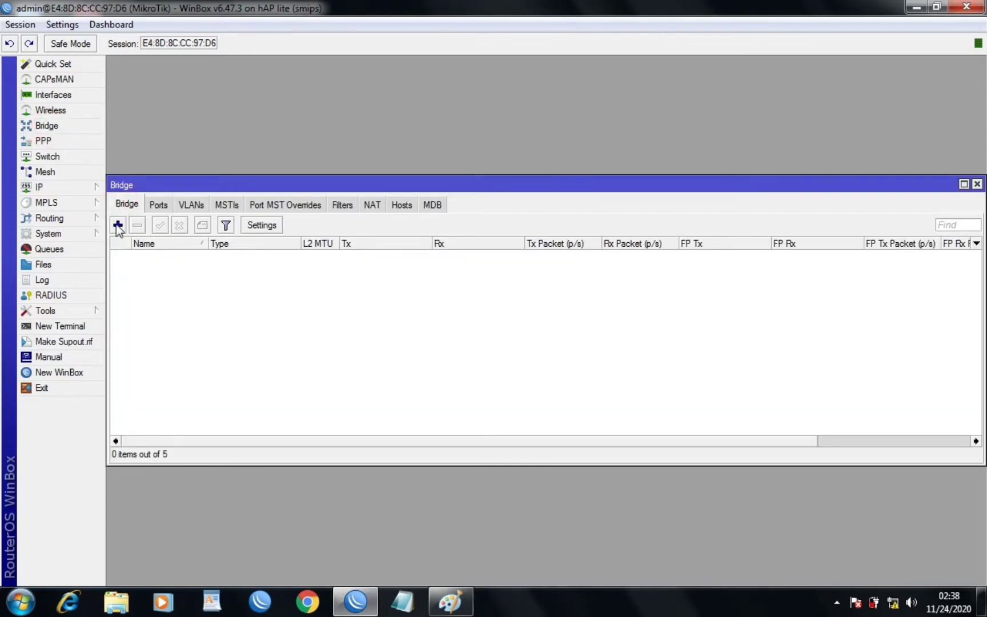
click(118, 225)
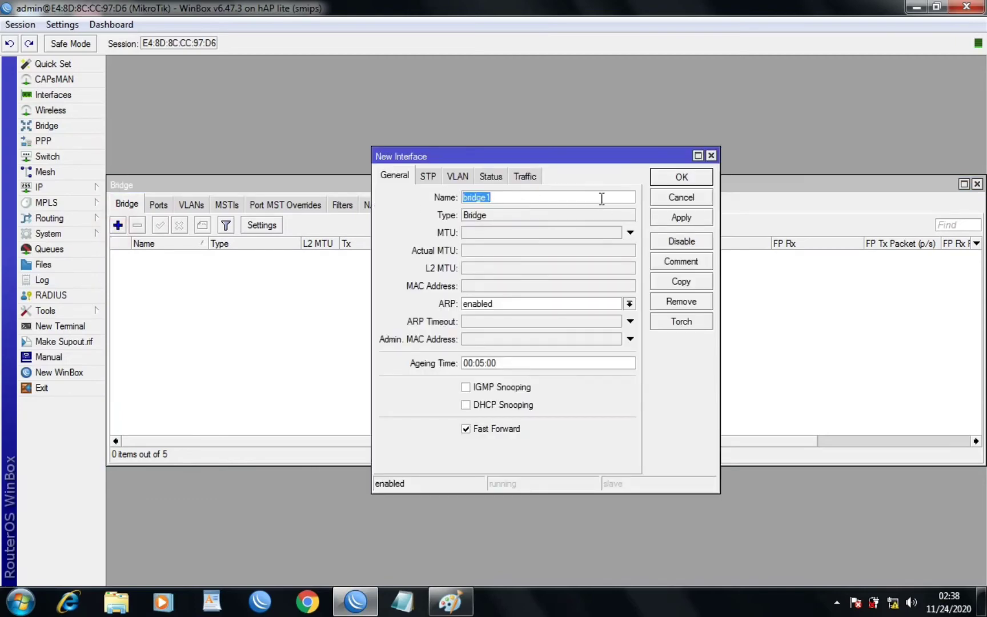
click(601, 198)
text(-LOCAL)
click(658, 218)
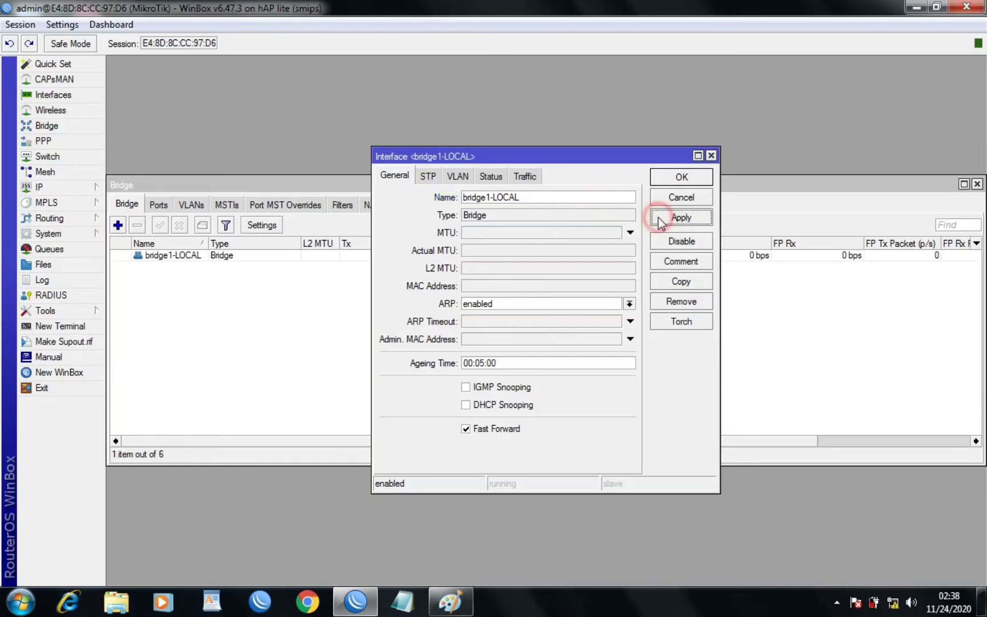
click(681, 177)
click(158, 205)
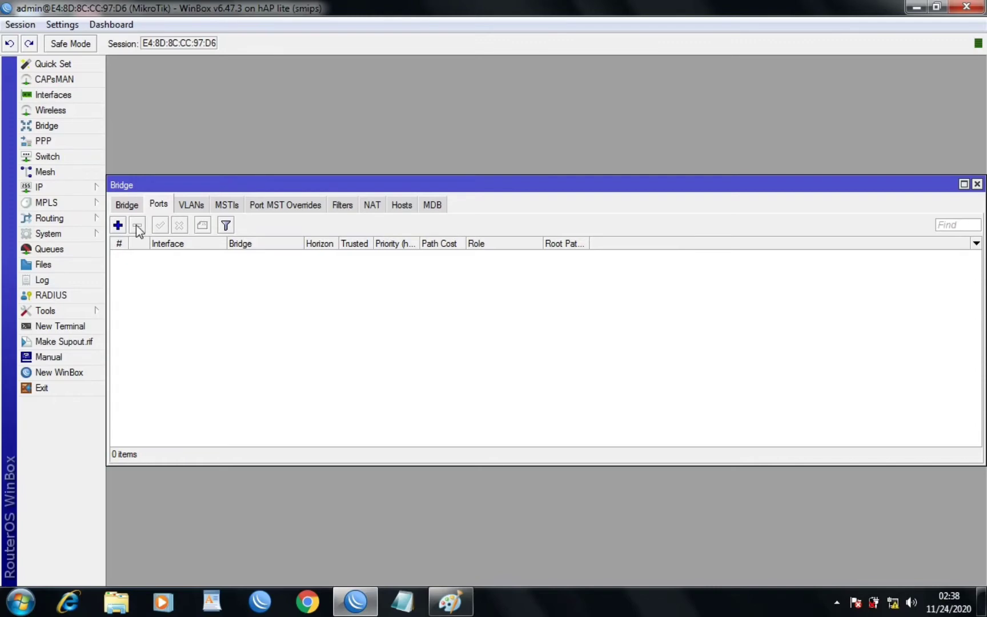
Step: Add a bridge port with interface ether2-LOCAL on bridge1-LOCAL
click(118, 227)
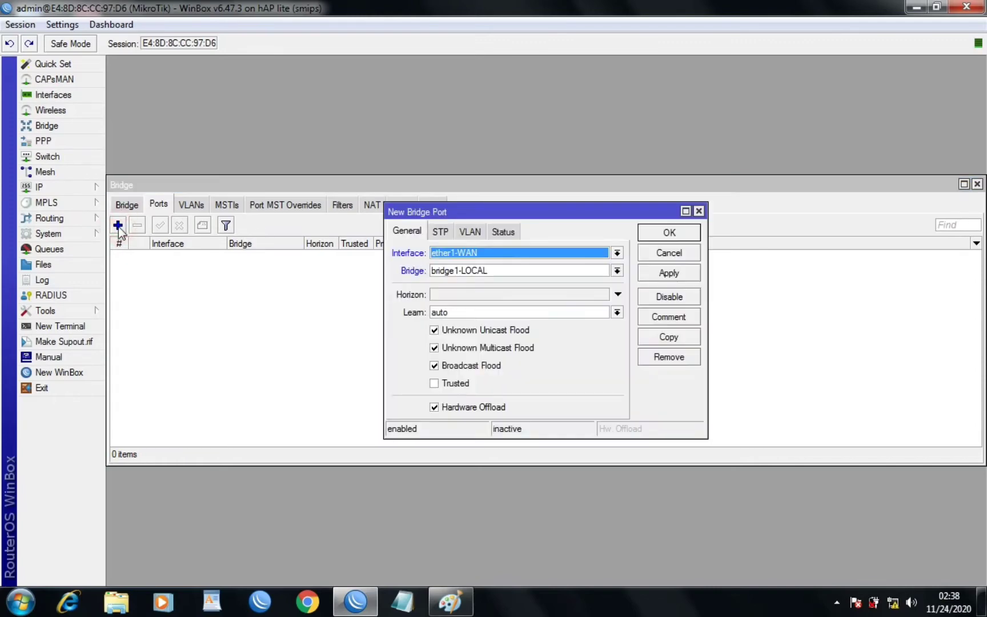
click(617, 253)
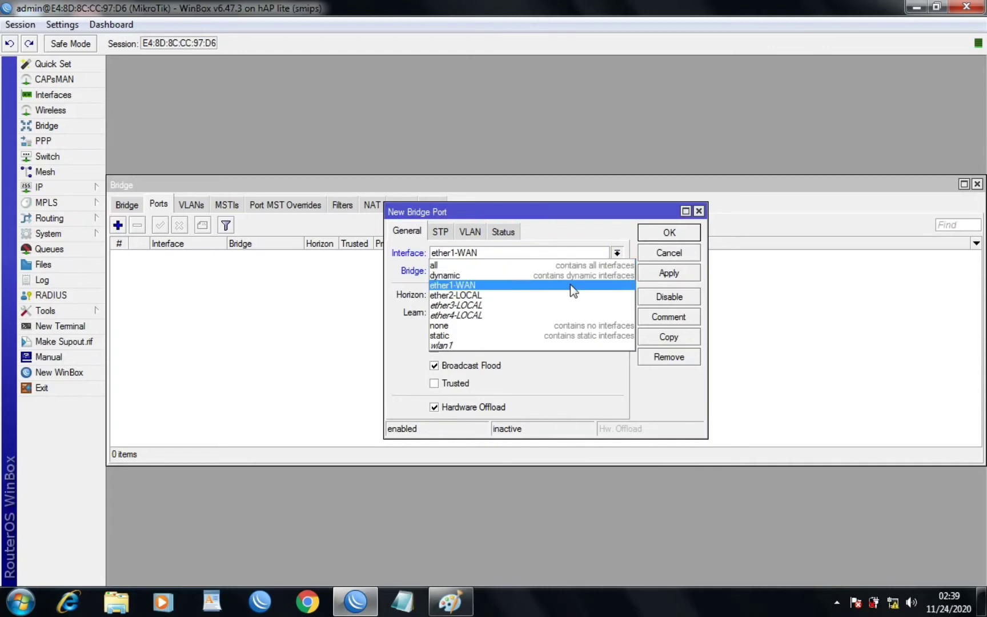
click(560, 295)
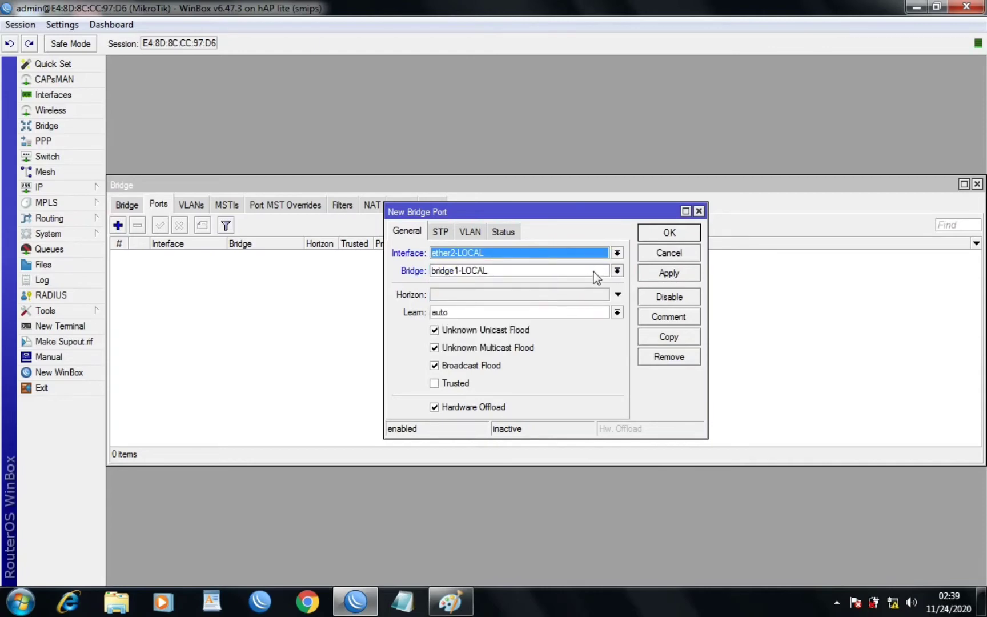
click(667, 273)
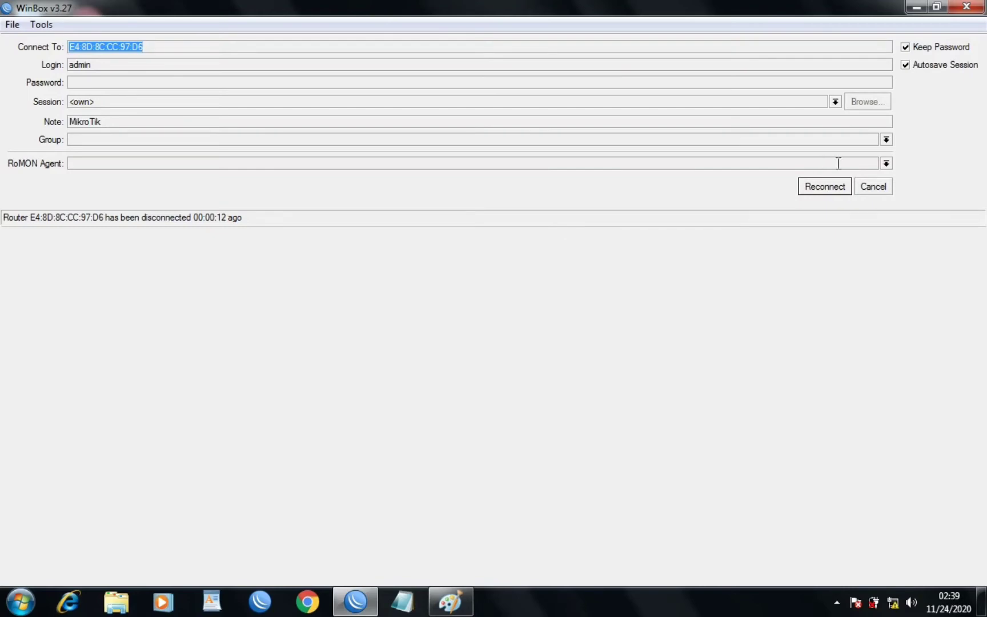
Step: Reconnect to the hAP lite router after the session dropped
click(828, 186)
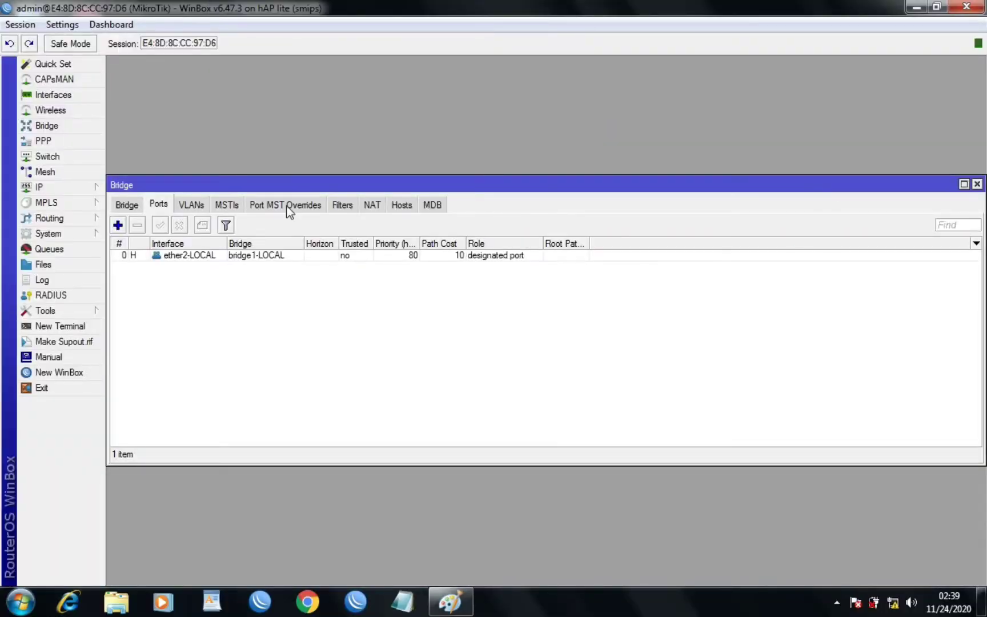
Step: Add ether3-LOCAL and ether4-LOCAL as bridge1-LOCAL ports, then close the Bridge window
click(117, 225)
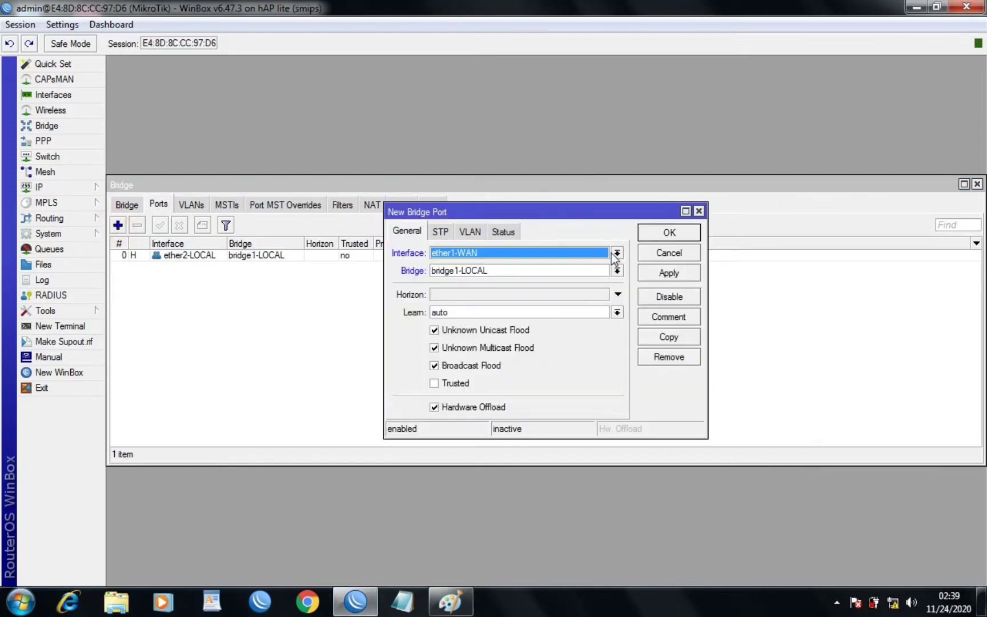
click(617, 253)
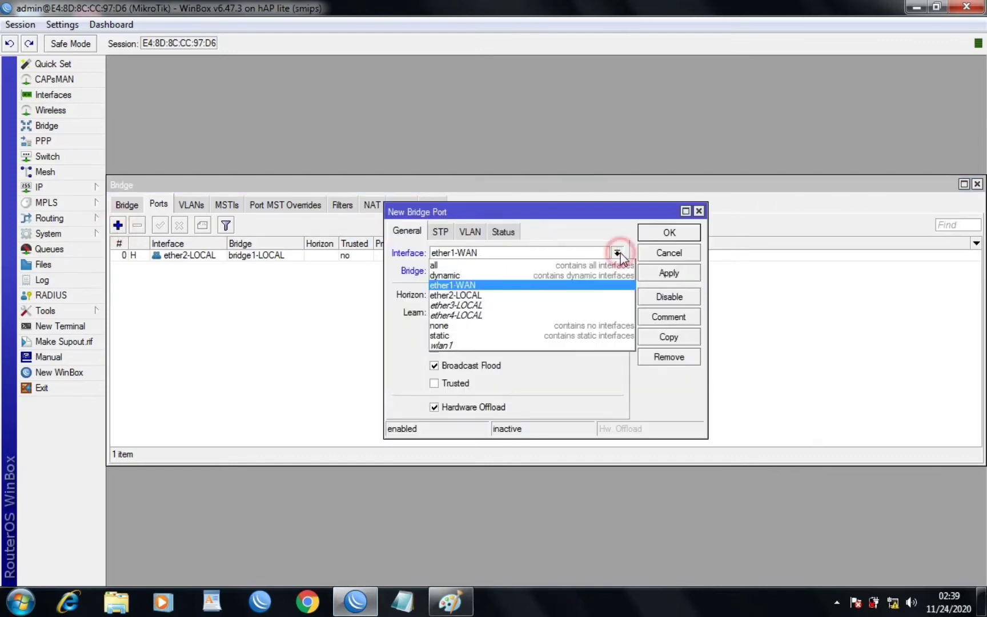
click(544, 305)
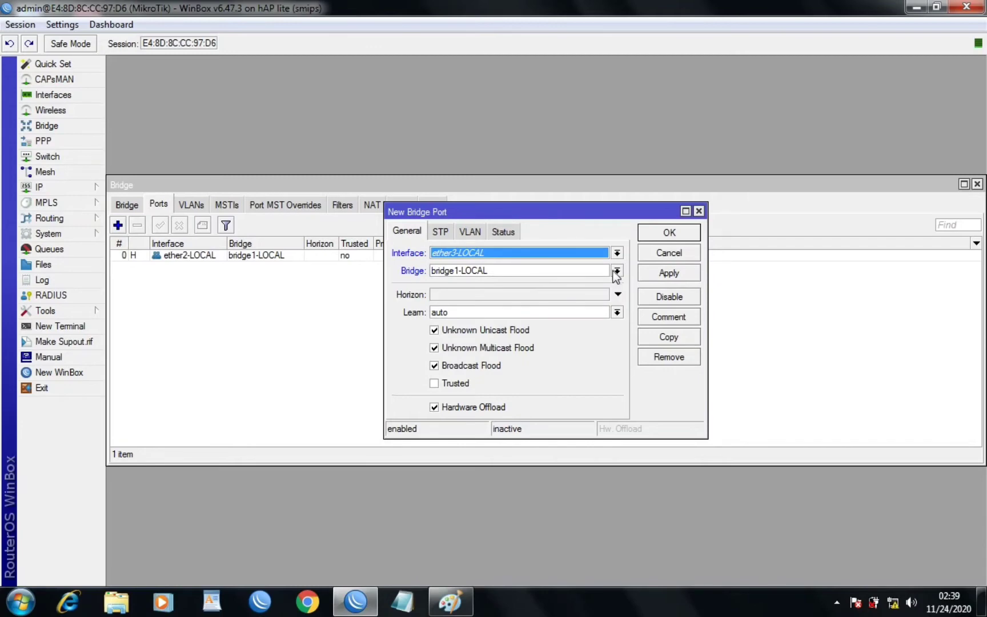
click(668, 274)
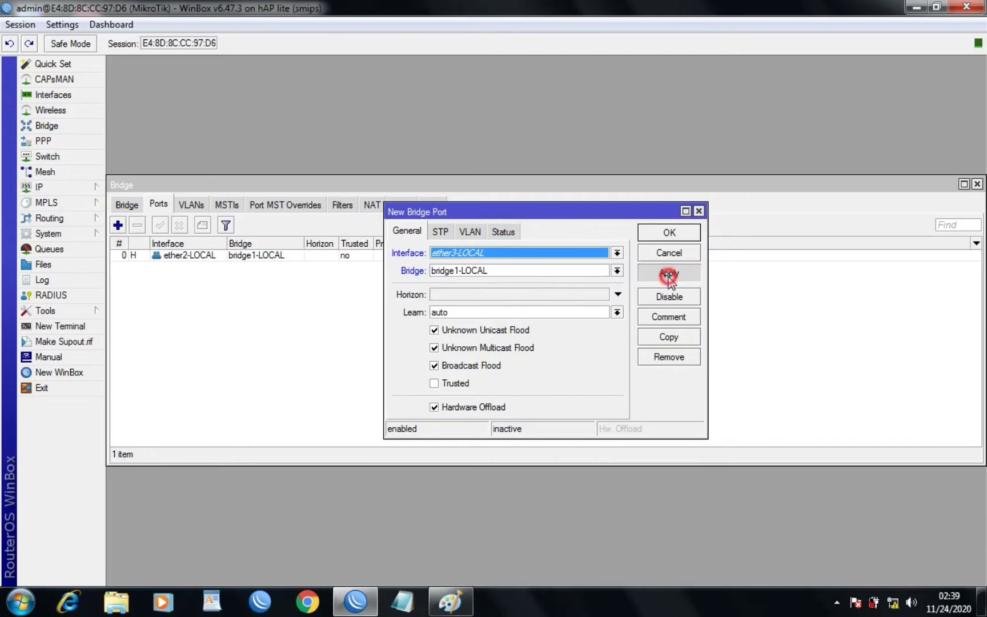
click(668, 234)
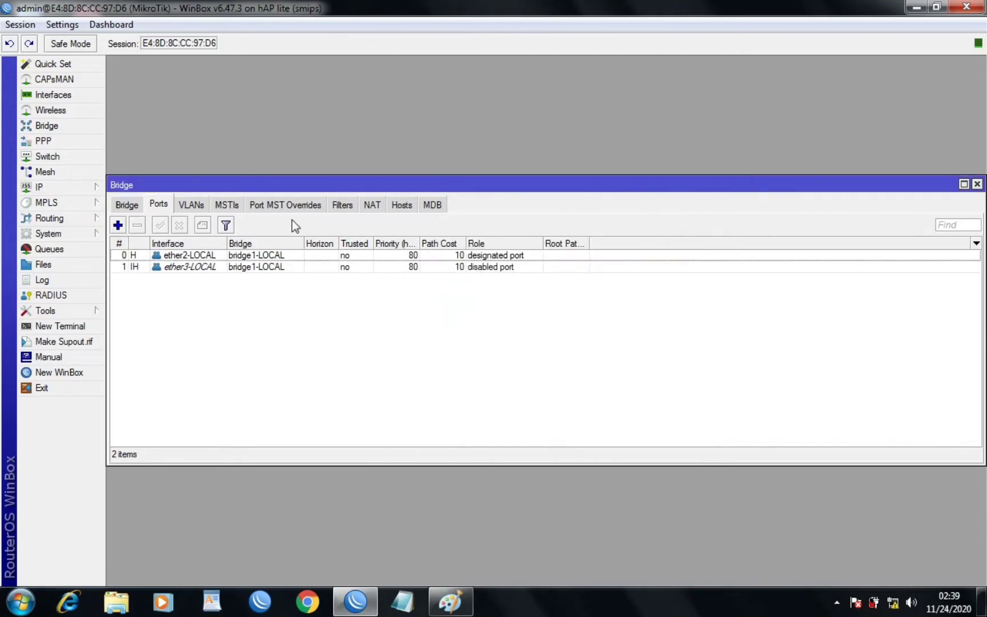
click(117, 227)
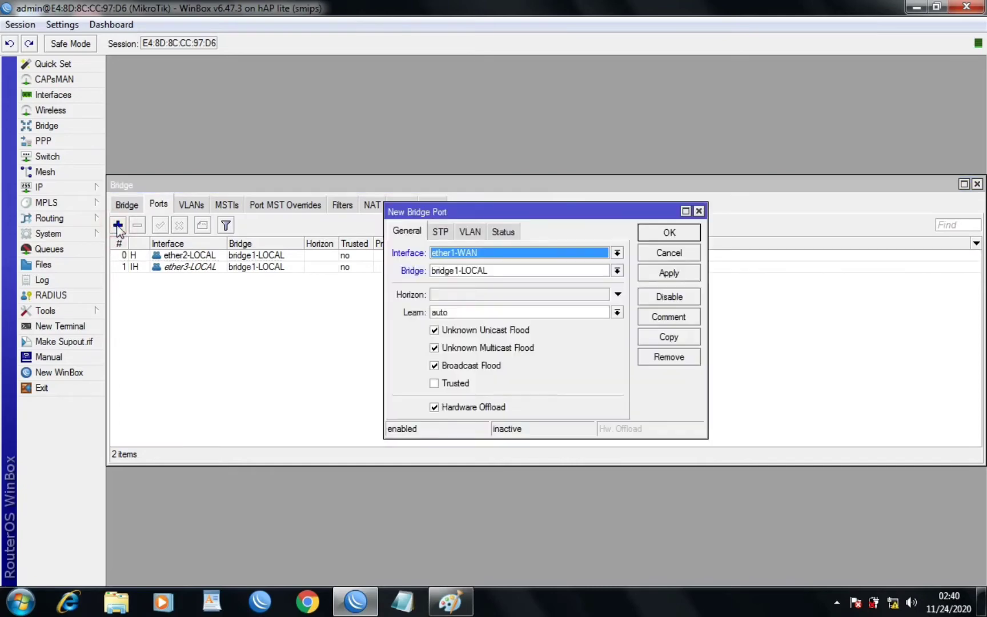
click(616, 253)
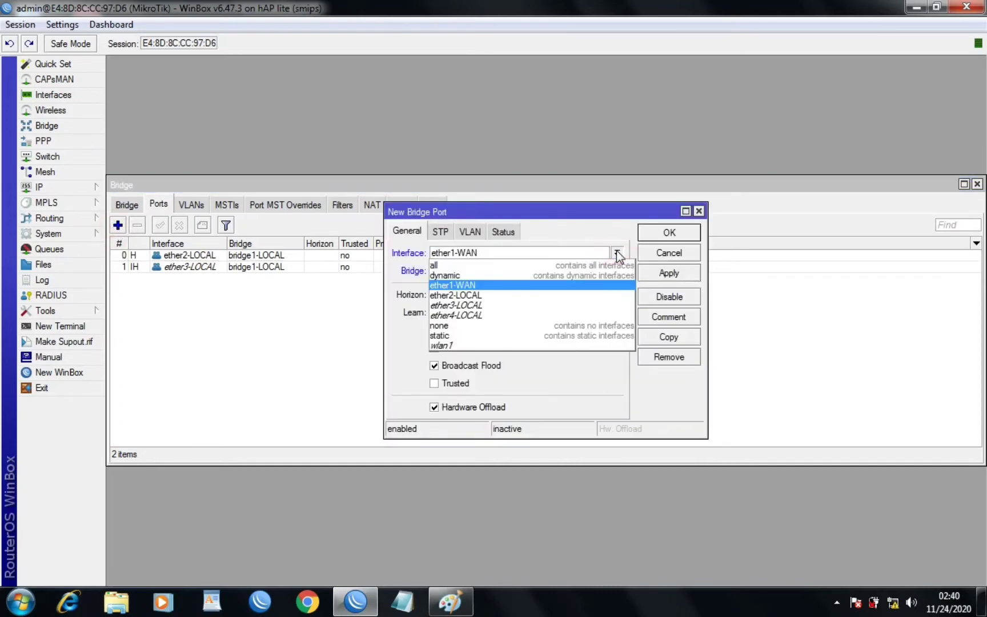
click(504, 314)
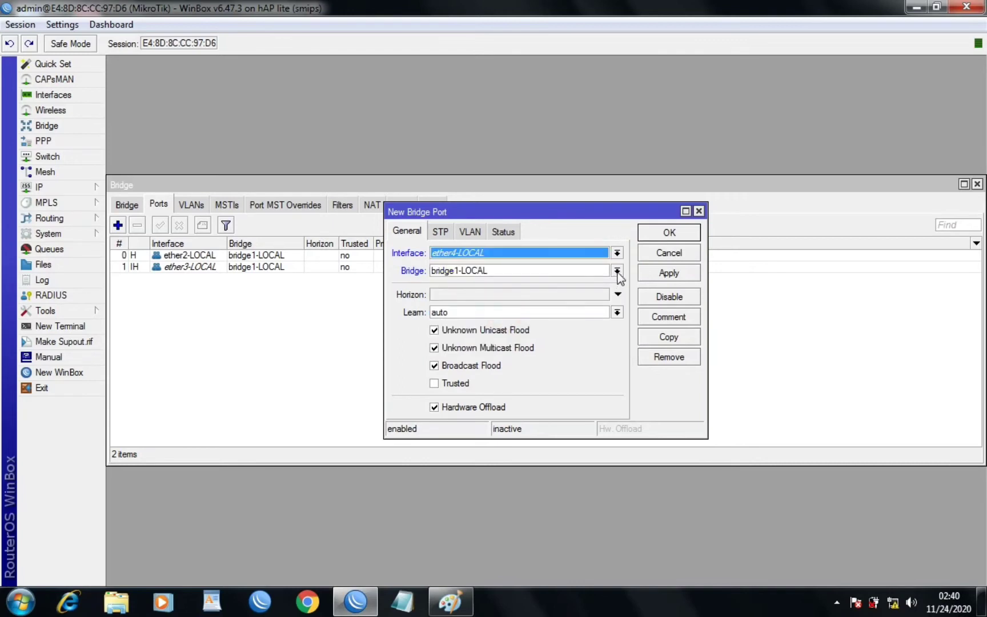
click(668, 273)
click(669, 231)
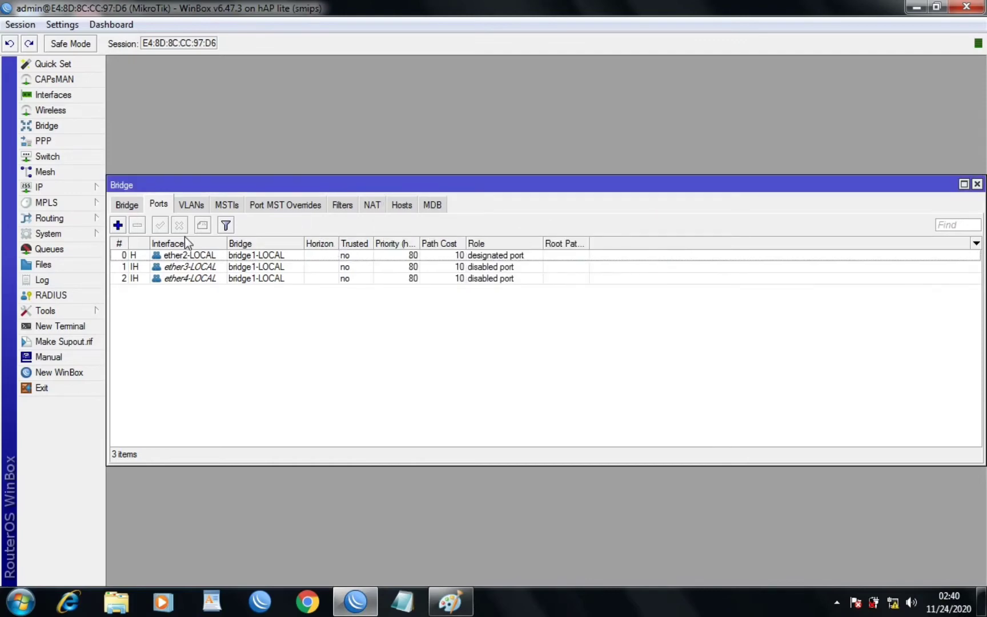
click(121, 203)
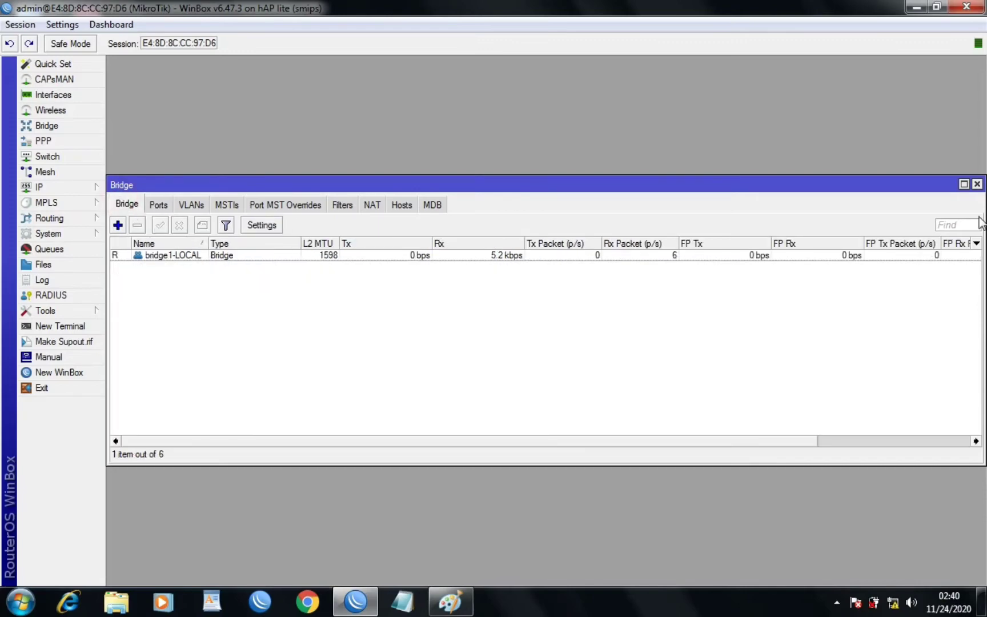
click(977, 185)
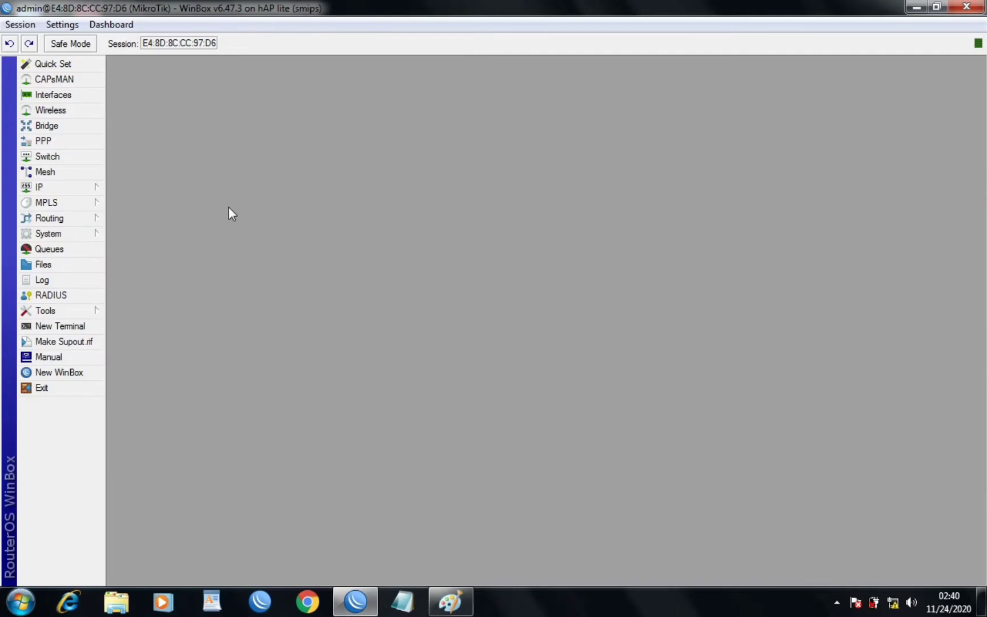
Step: Under IP > Addresses, add 192.168.10.10/24 on ether1-WAN after checking the plan
click(60, 186)
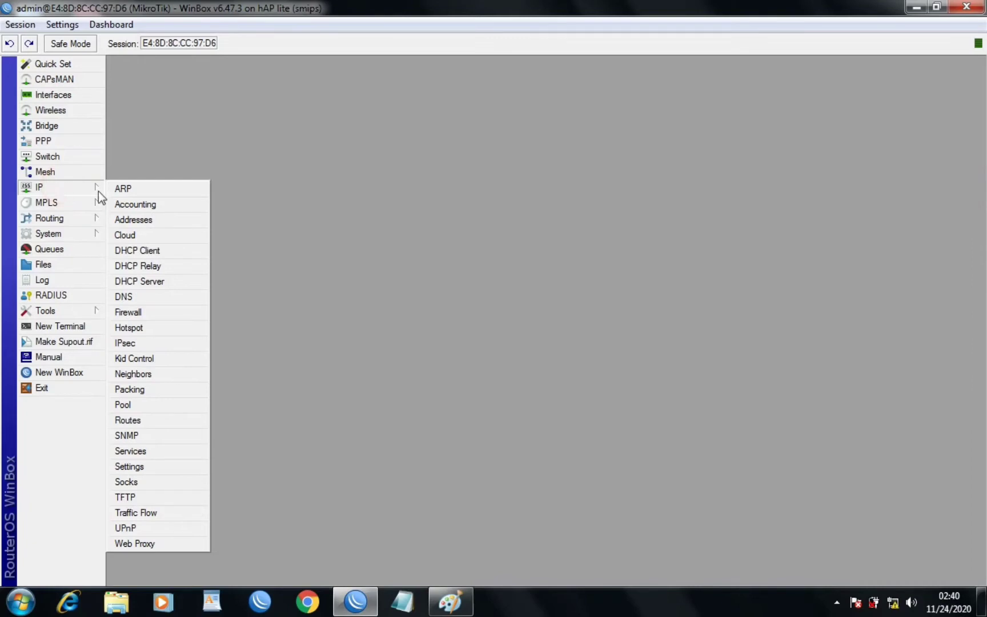
click(136, 220)
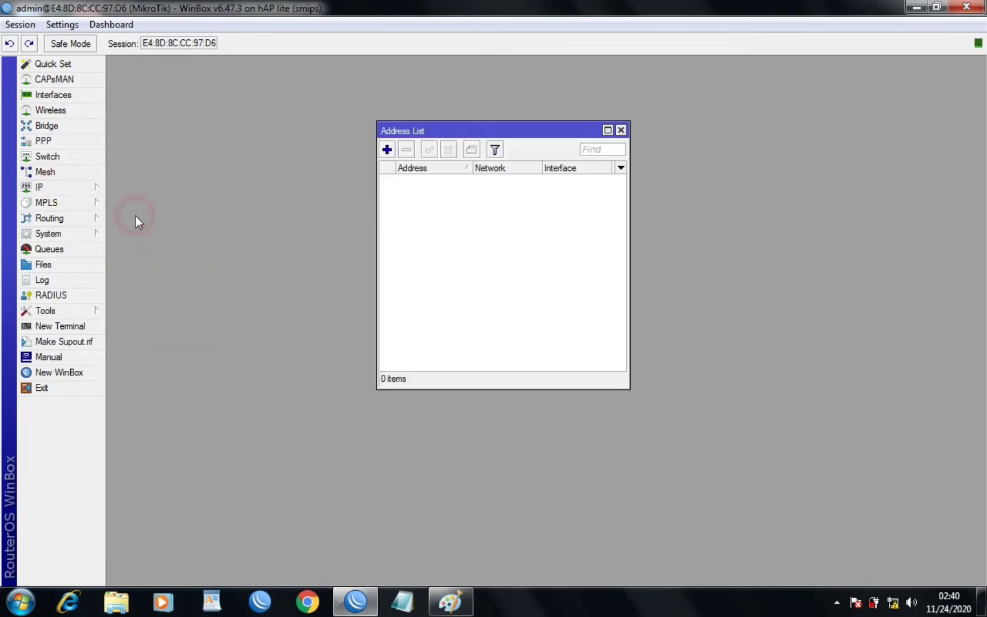
click(387, 150)
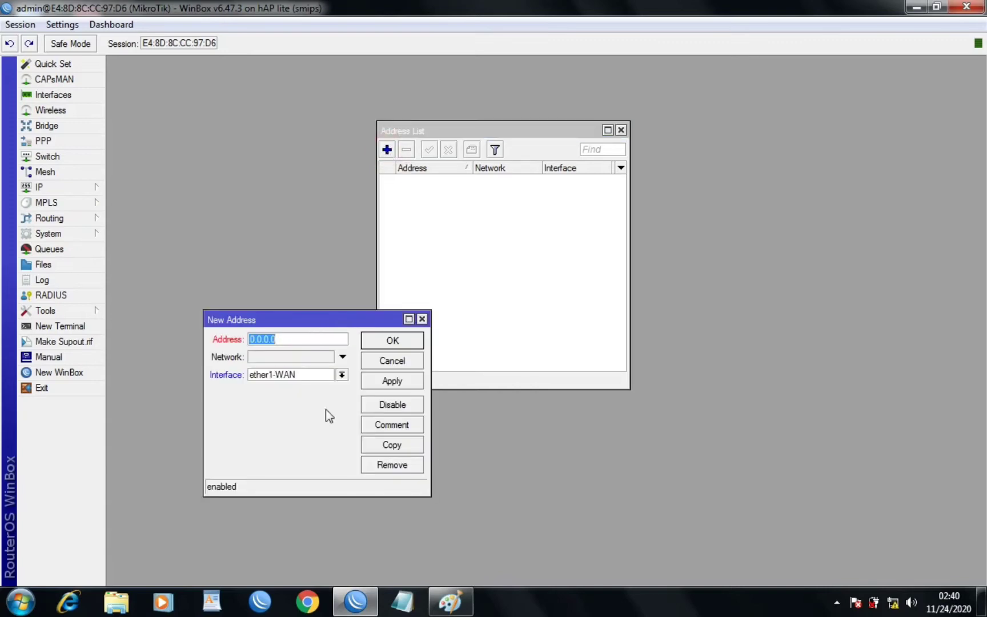
click(450, 601)
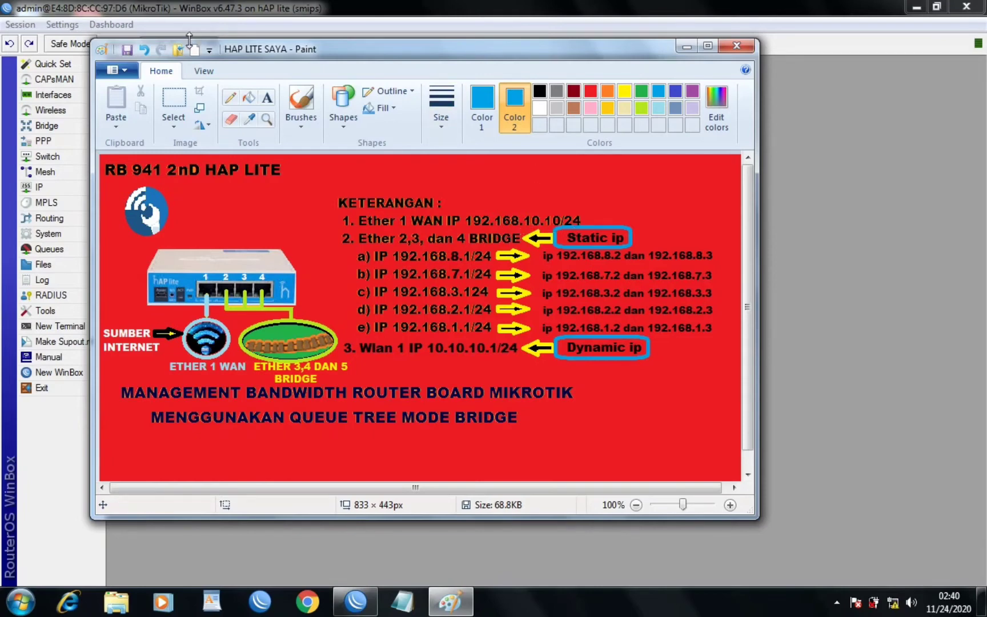
click(230, 97)
click(681, 49)
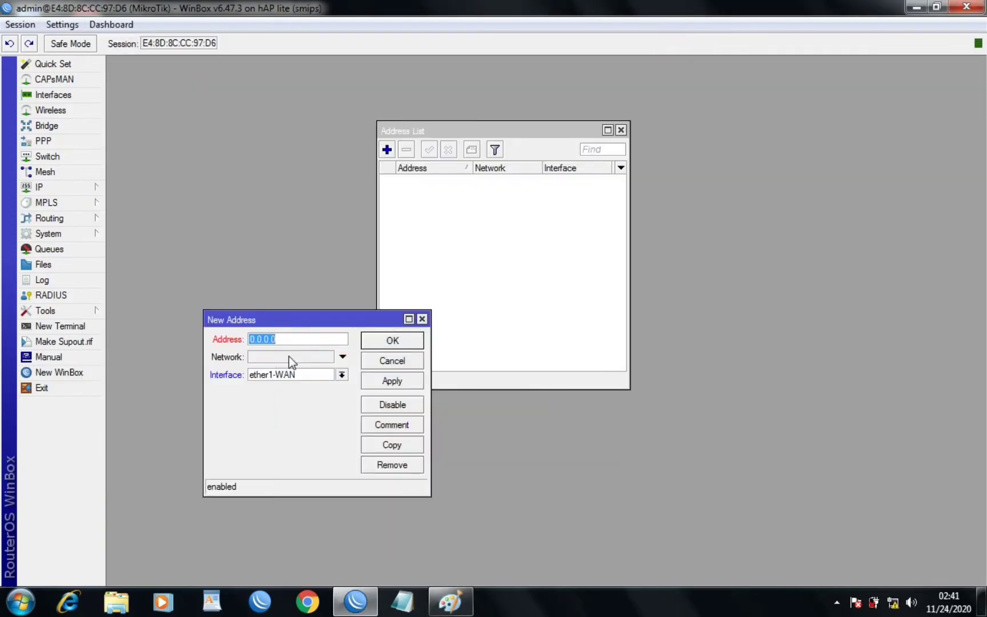
text(192.168.10.10/24)
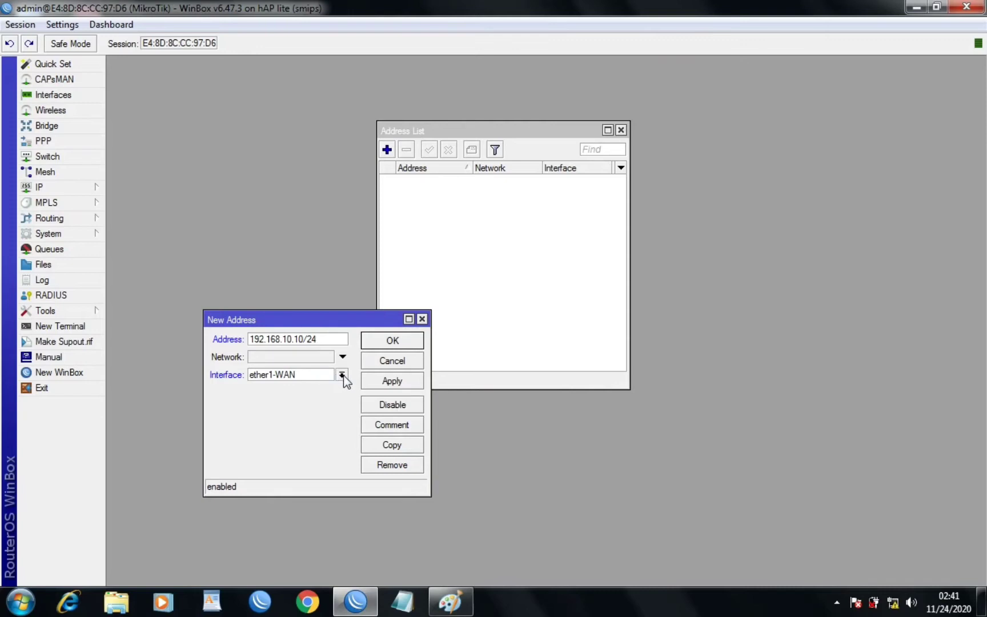
click(385, 381)
click(394, 342)
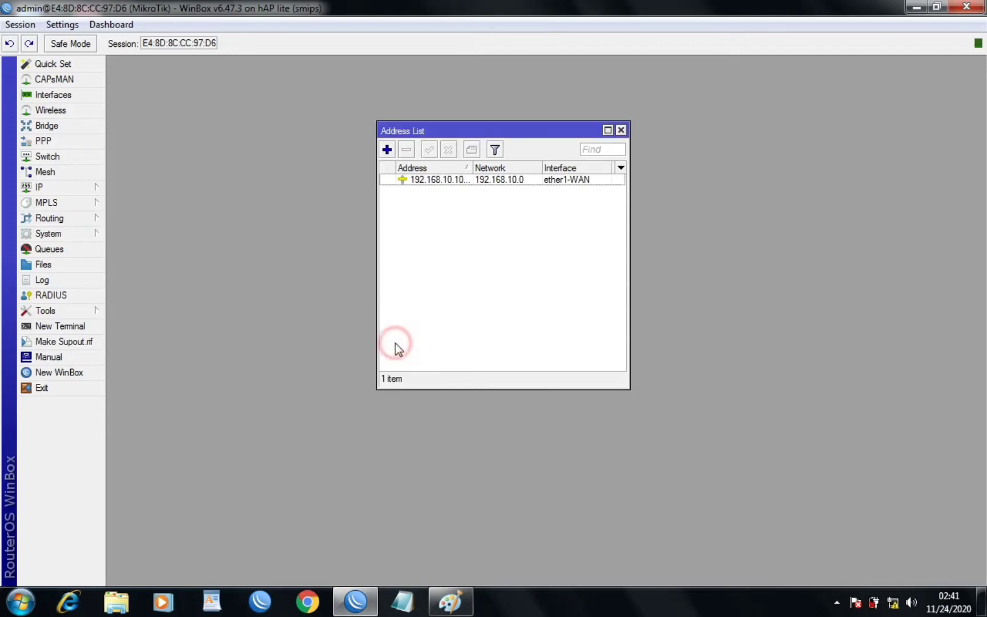
Step: Add the address 192.168.8.1/24 on interface bridge1-LOCAL
click(387, 150)
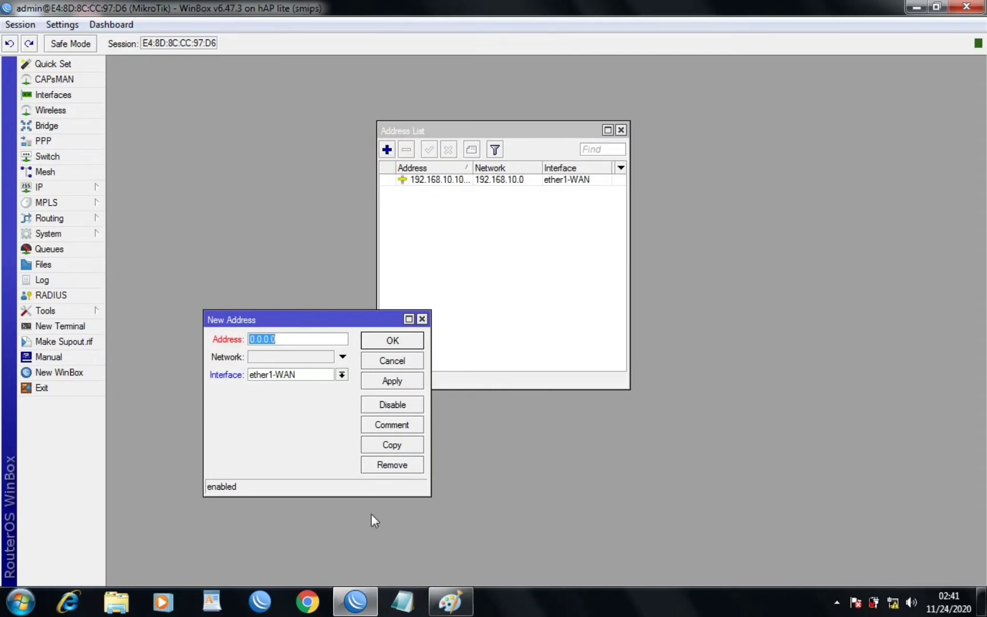
click(451, 602)
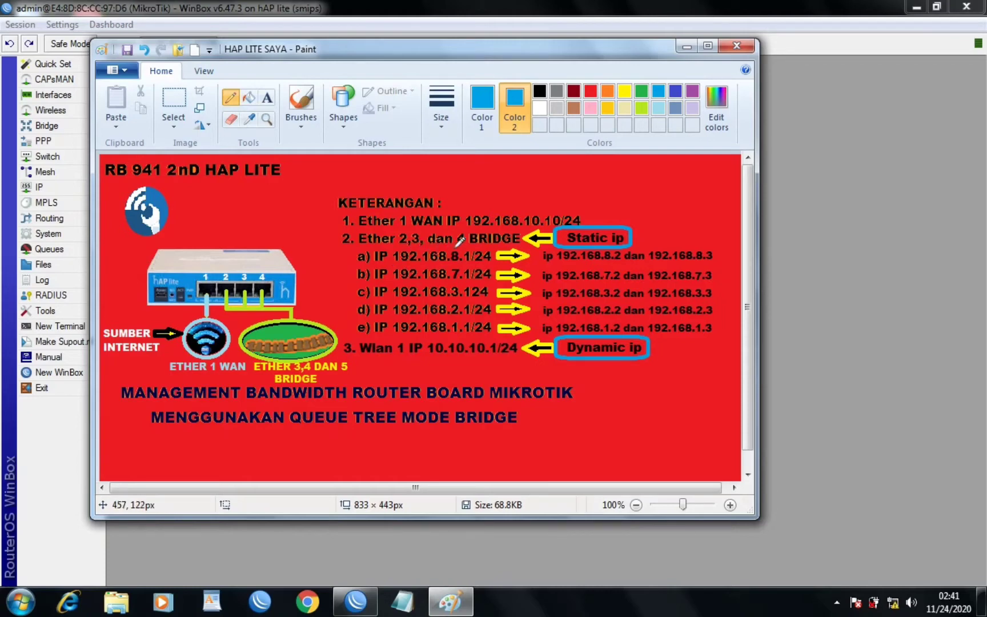
click(356, 601)
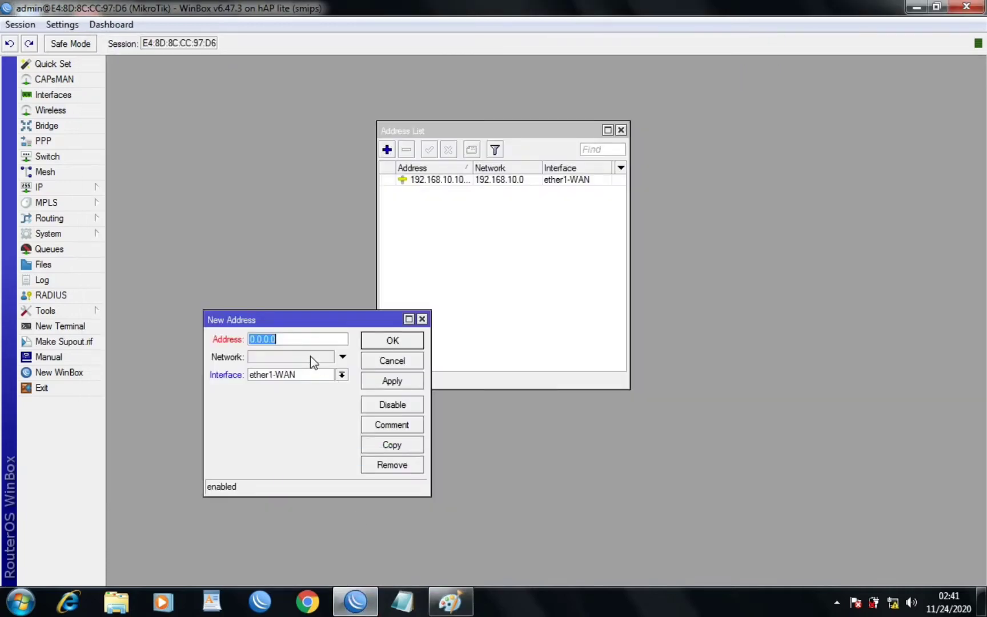
text(192.168.8.1/24)
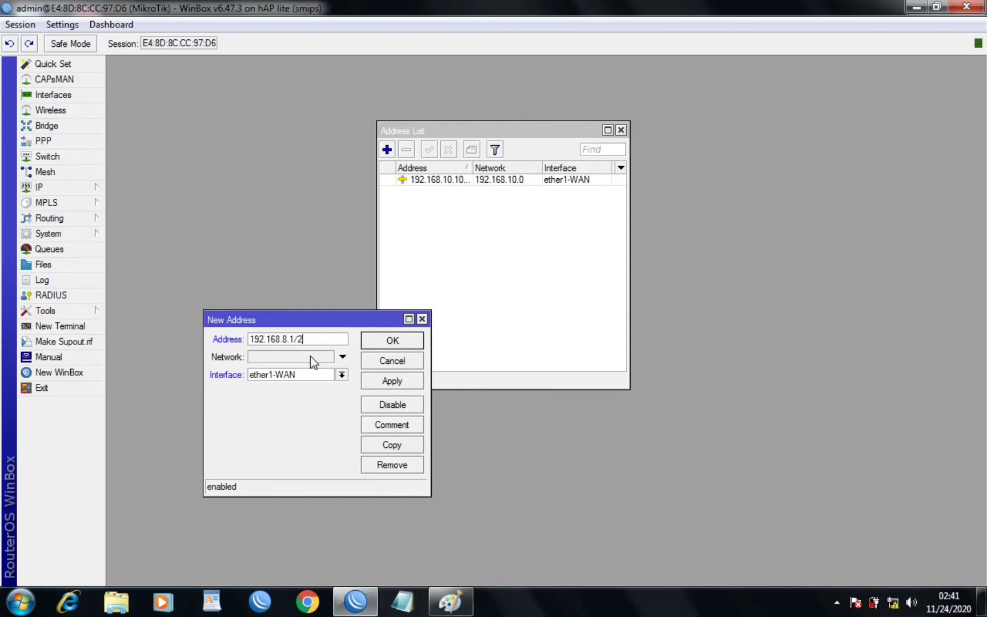
click(341, 376)
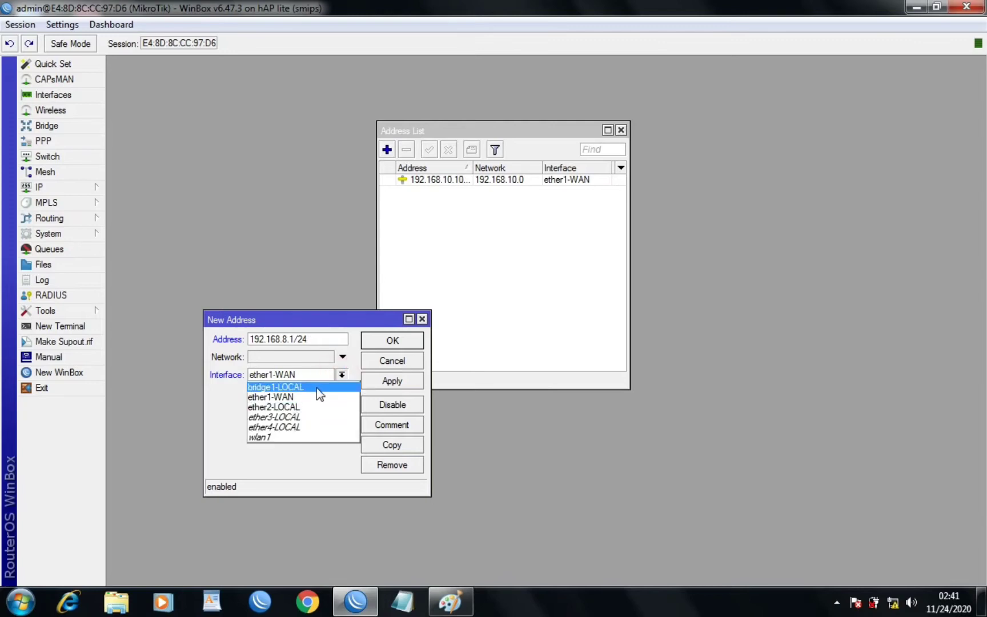
click(316, 387)
click(398, 382)
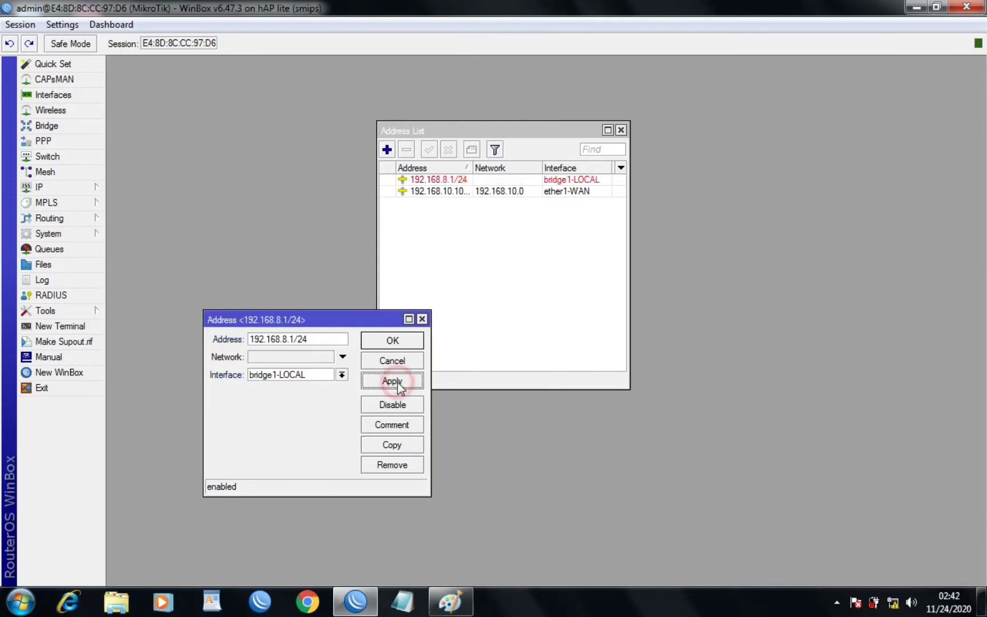
click(393, 342)
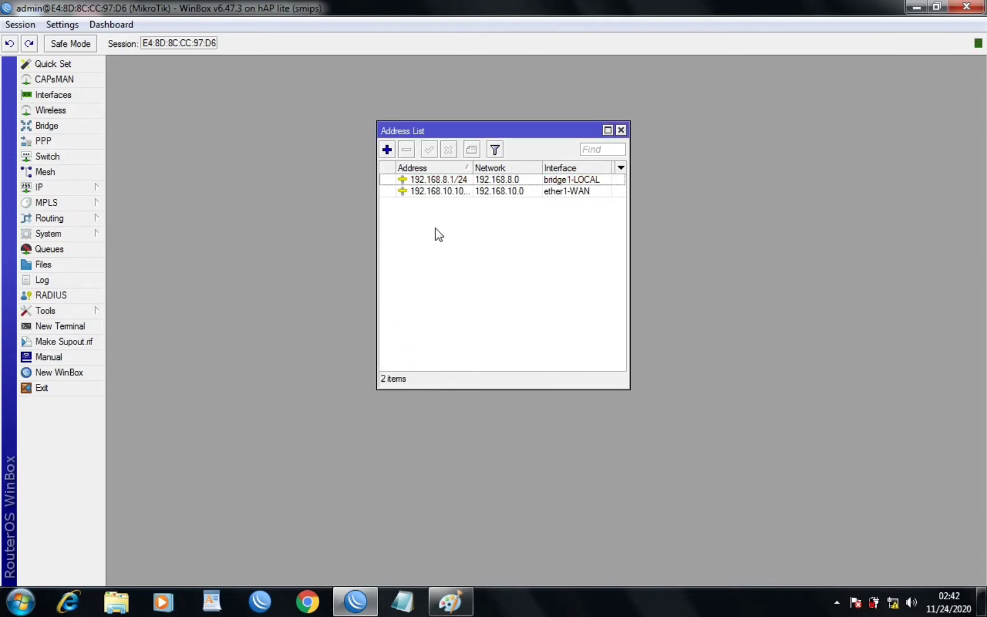
Step: Add the address 192.168.7.1/24 on interface bridge1-LOCAL
click(386, 150)
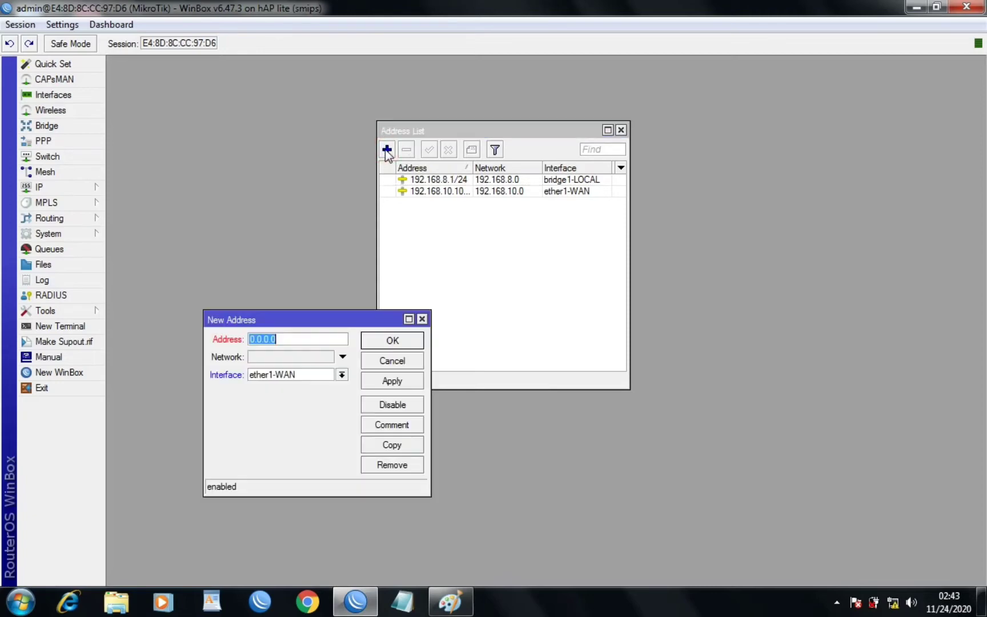
click(450, 601)
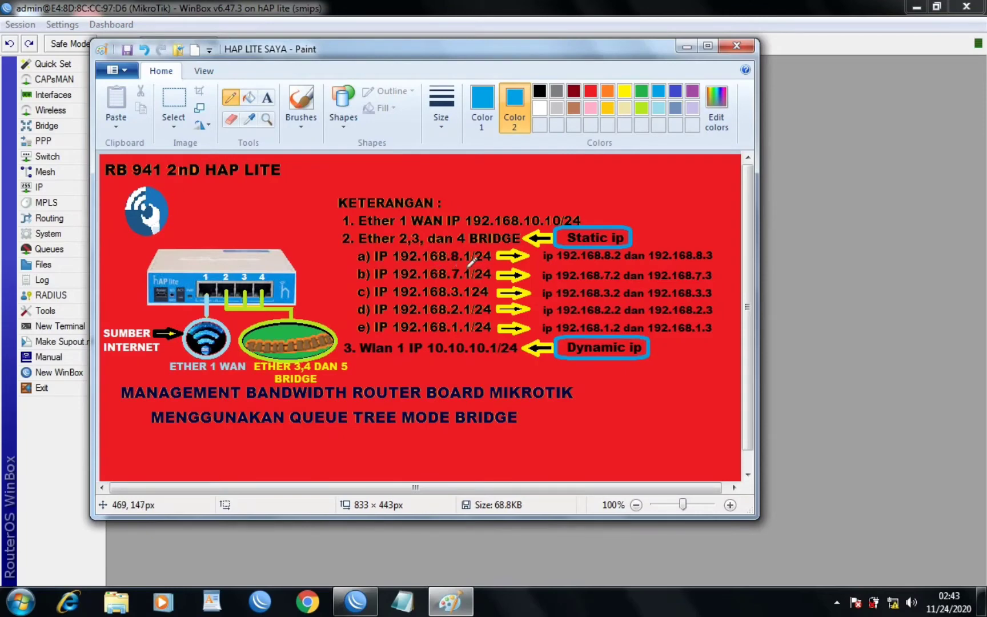
click(356, 601)
text(19)
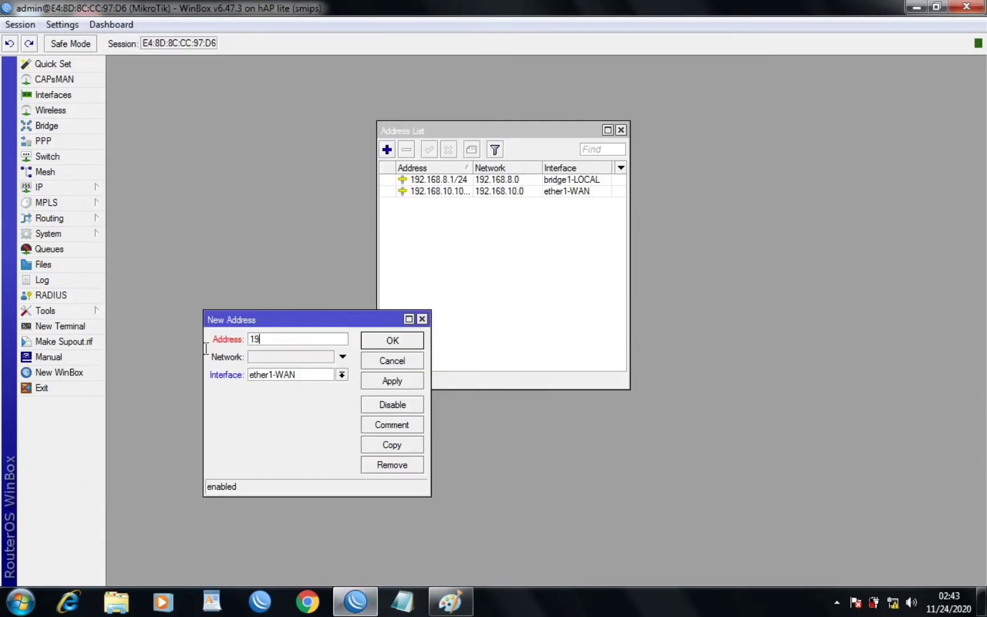
text(2.168.7.1/24)
click(341, 374)
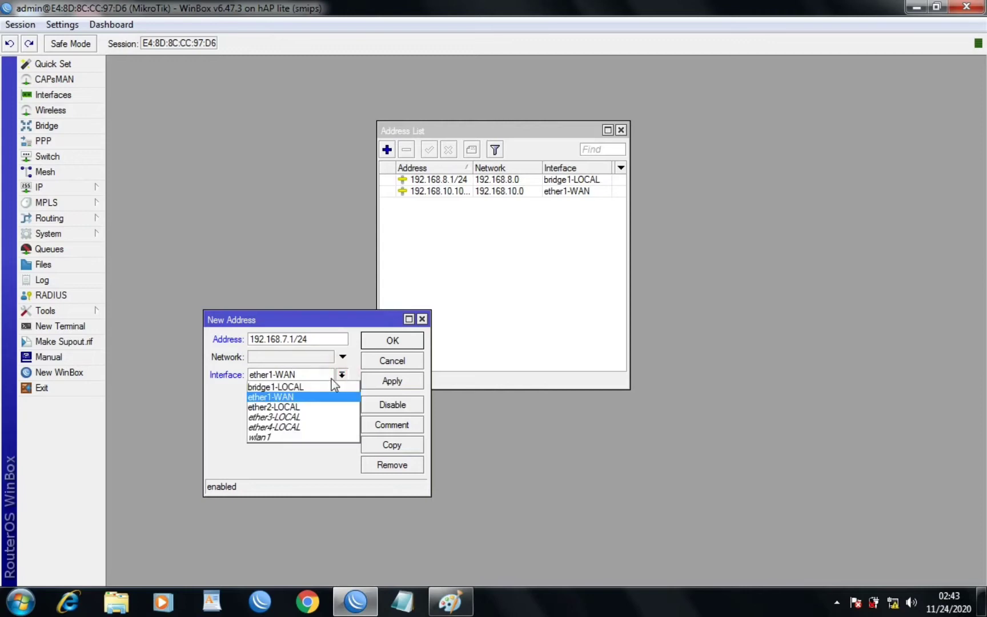
click(319, 386)
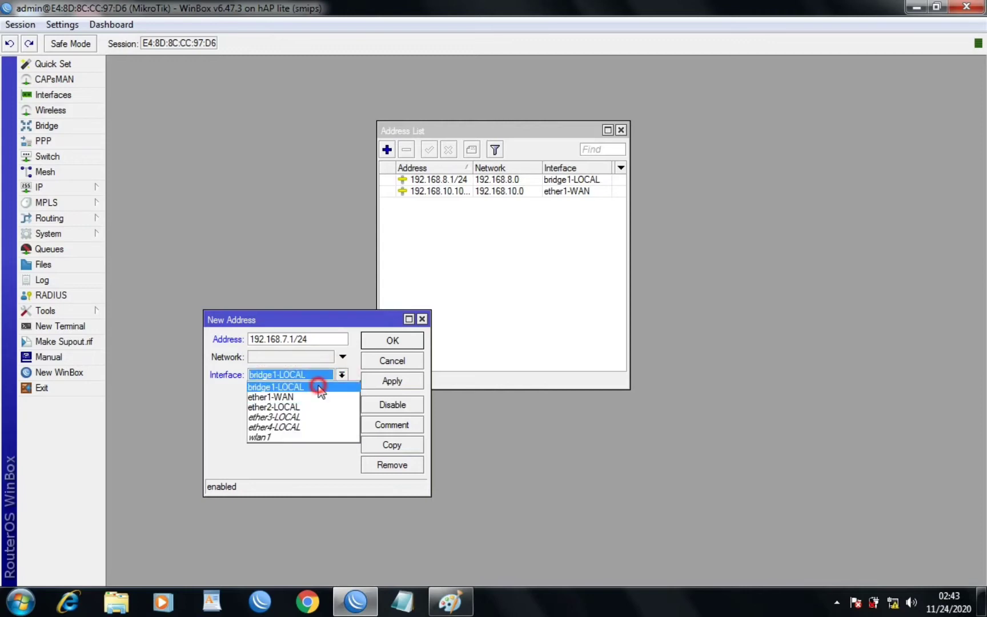
click(383, 384)
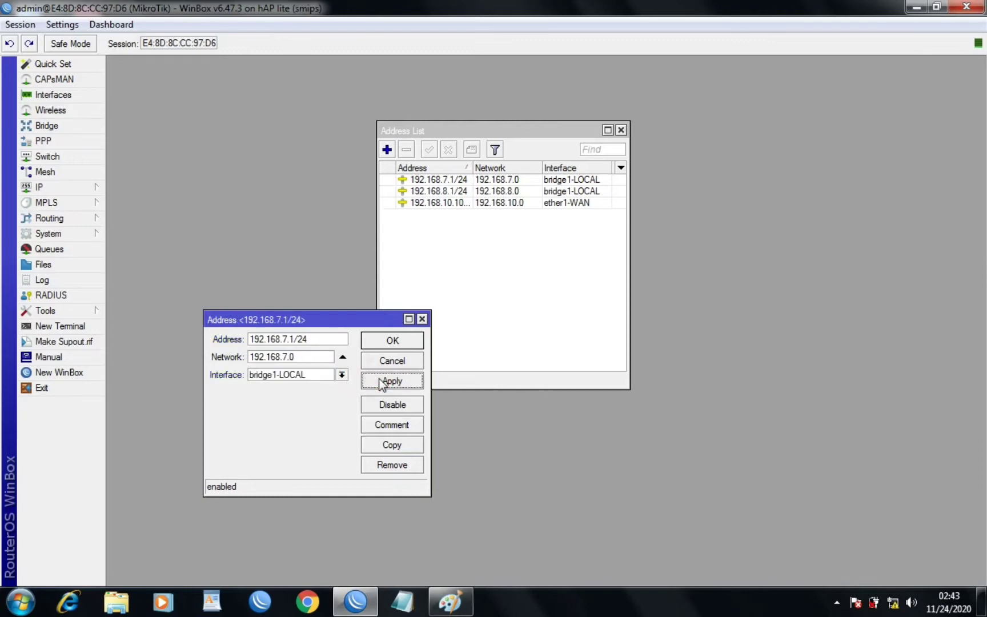
click(388, 341)
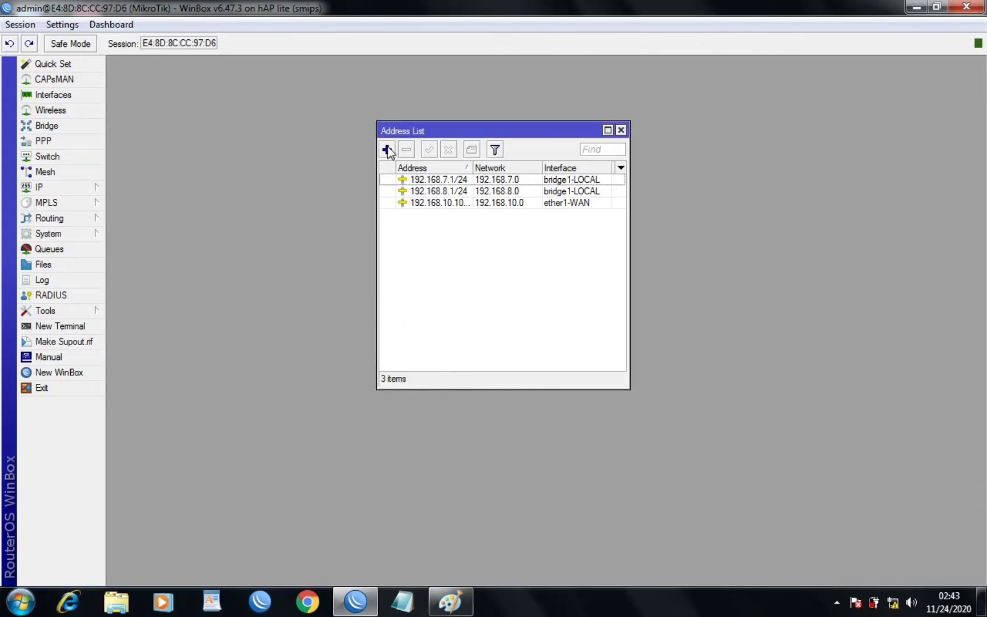
Step: Add the address 192.168.3.1/24 on interface bridge1-LOCAL
click(387, 150)
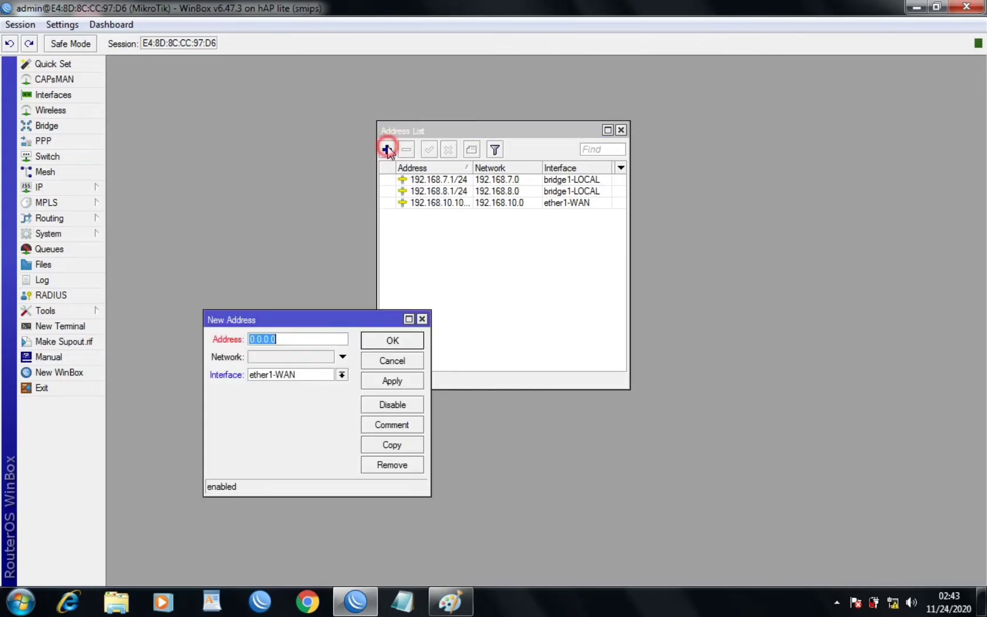
click(451, 603)
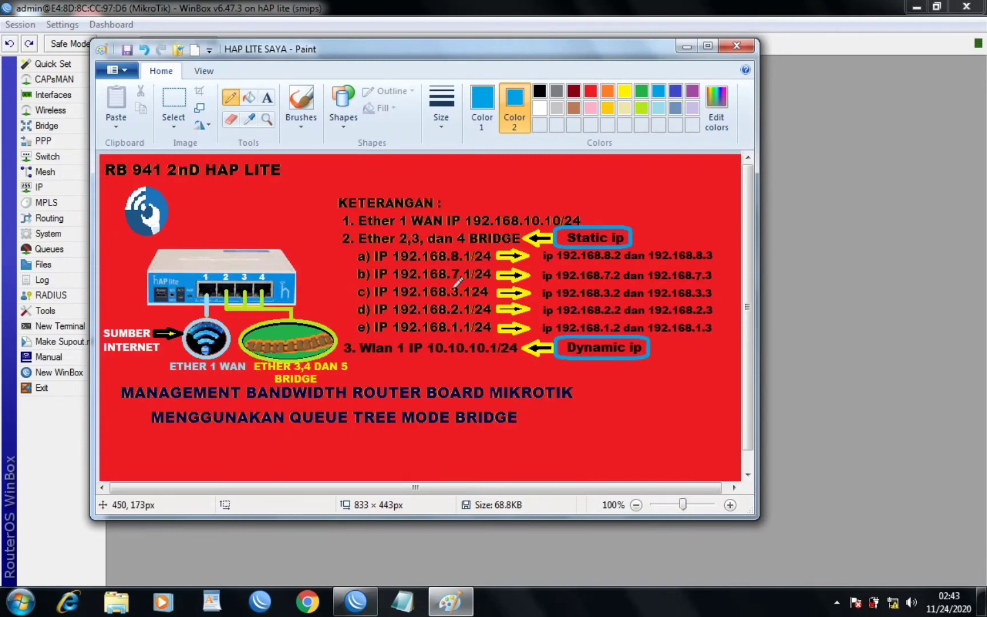
click(454, 596)
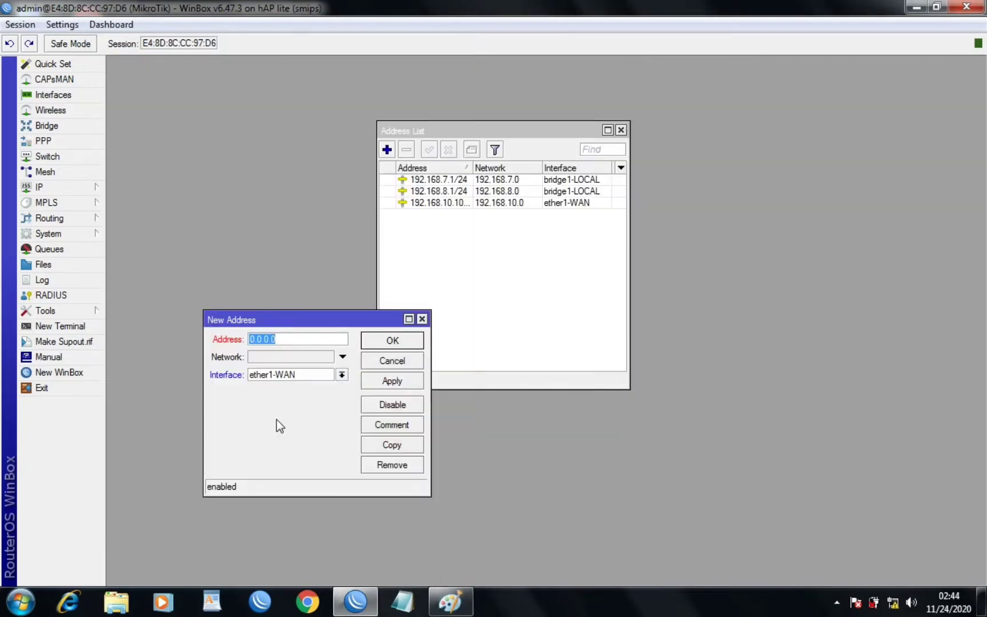
text(192.168.3.1/2)
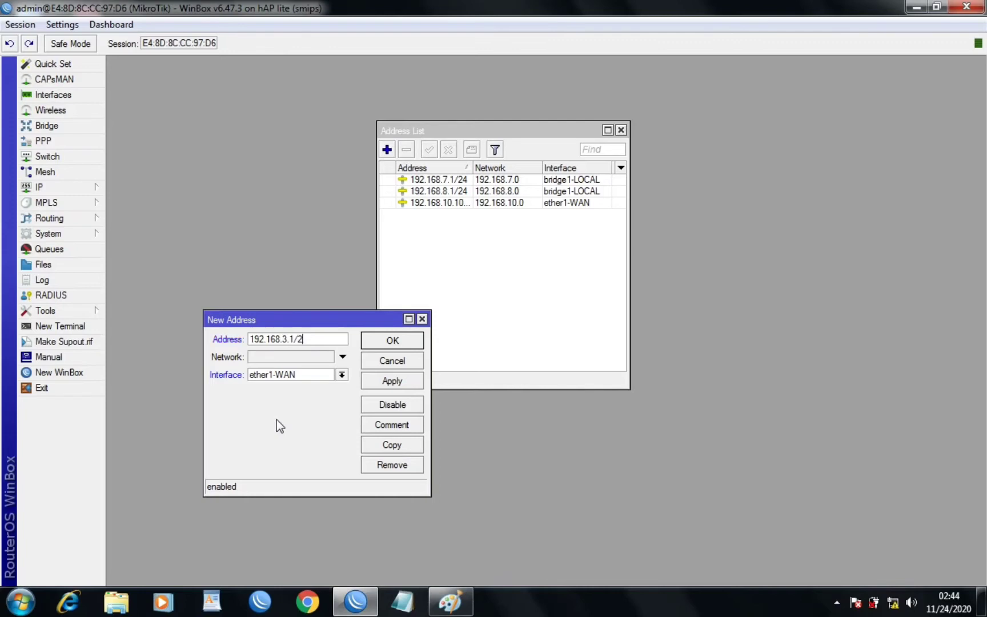
text(4)
click(341, 374)
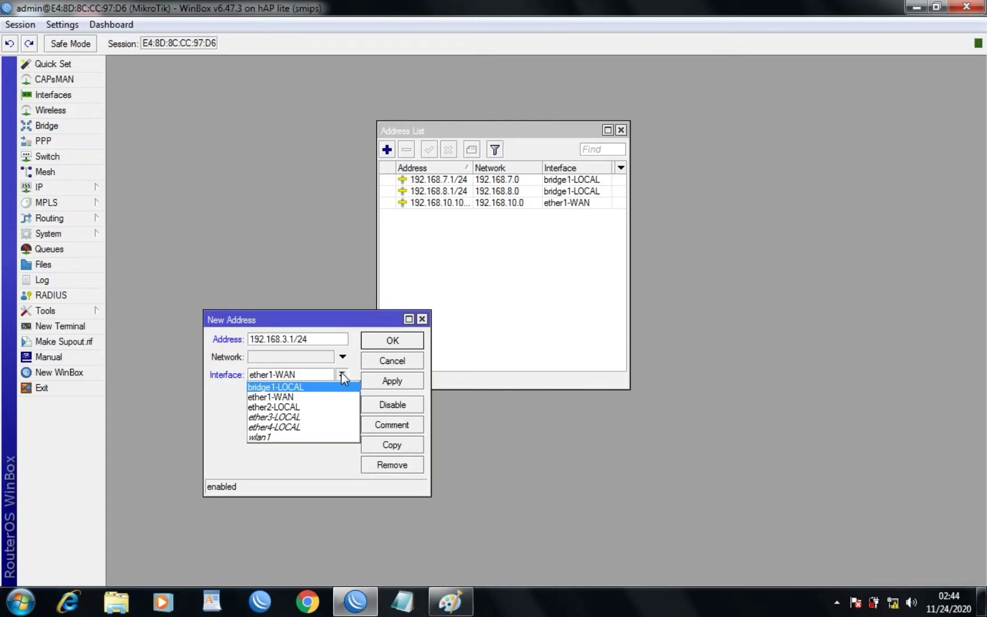
click(341, 374)
click(342, 374)
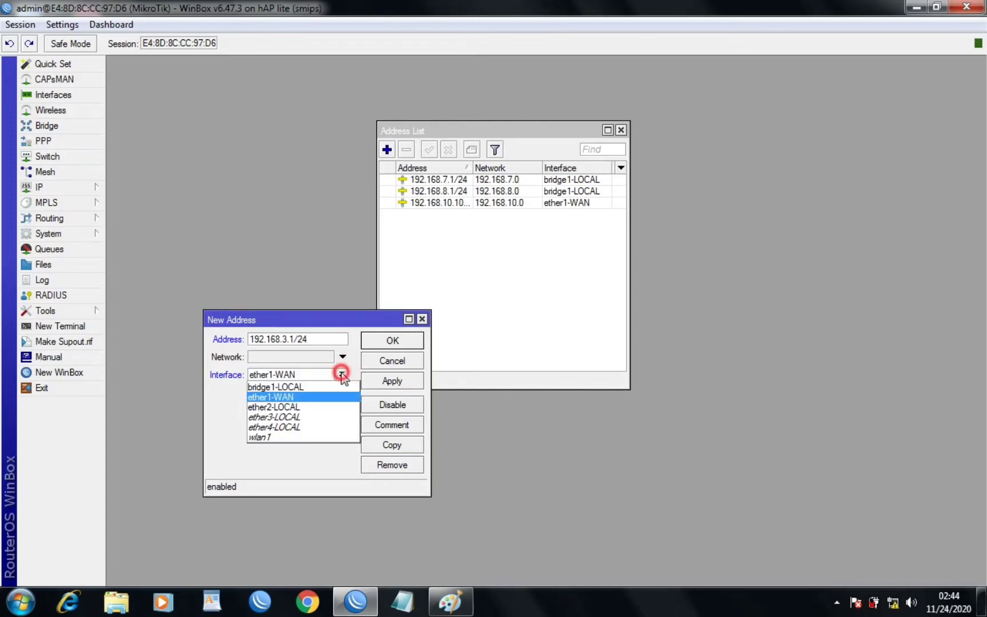
click(313, 387)
click(389, 379)
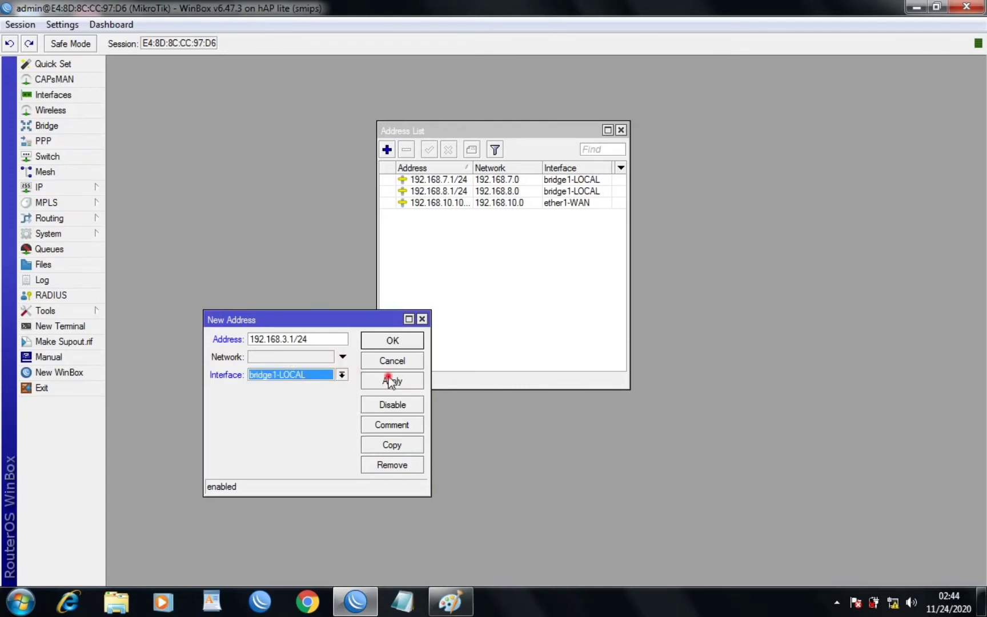
click(393, 340)
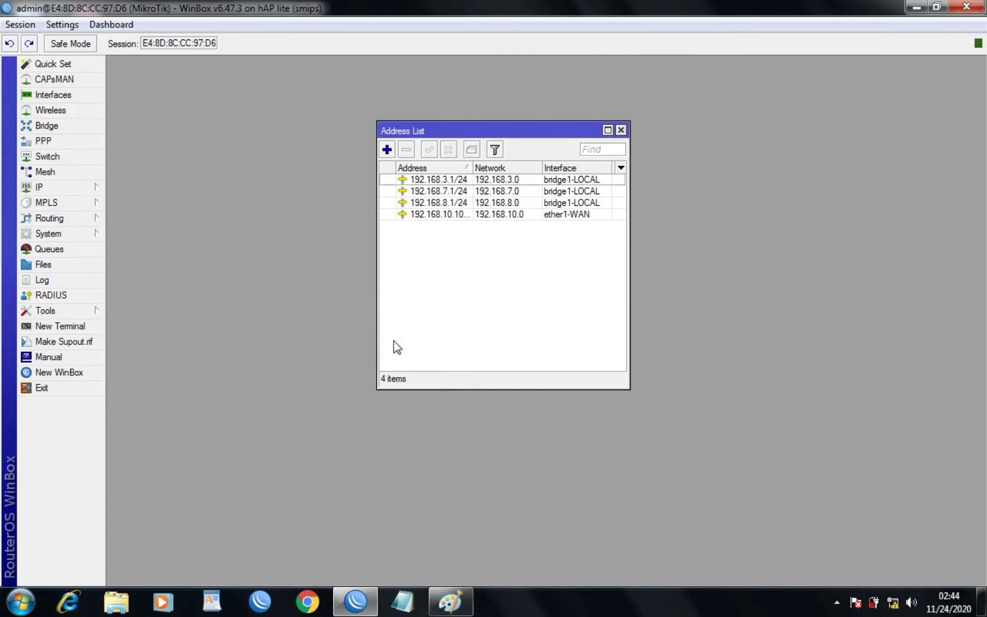
Step: Add address 192.168.2.1/24 on bridge1-LOCAL after checking the Paint address plan
click(388, 150)
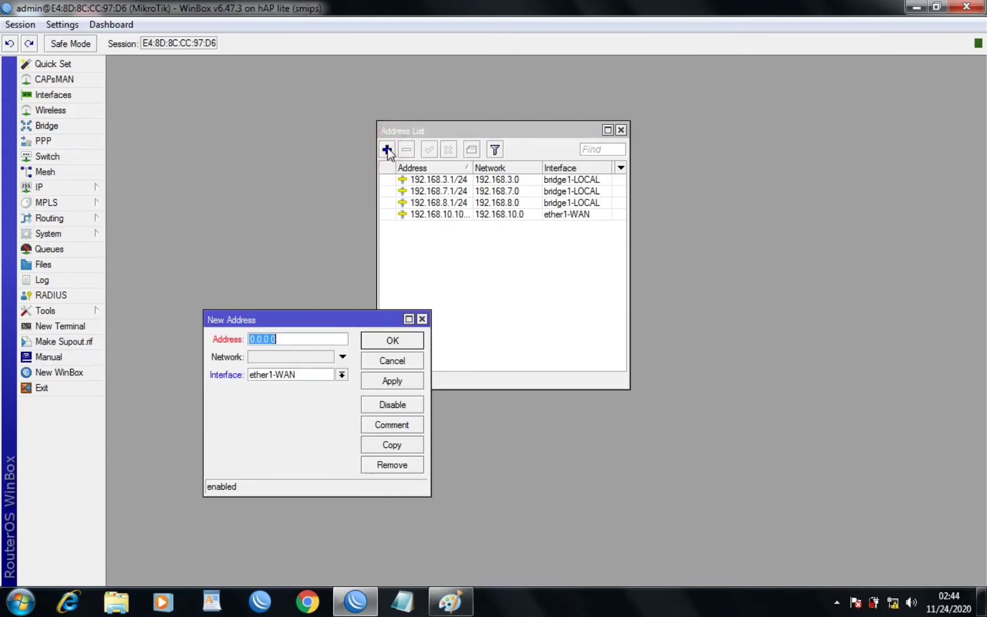
click(439, 606)
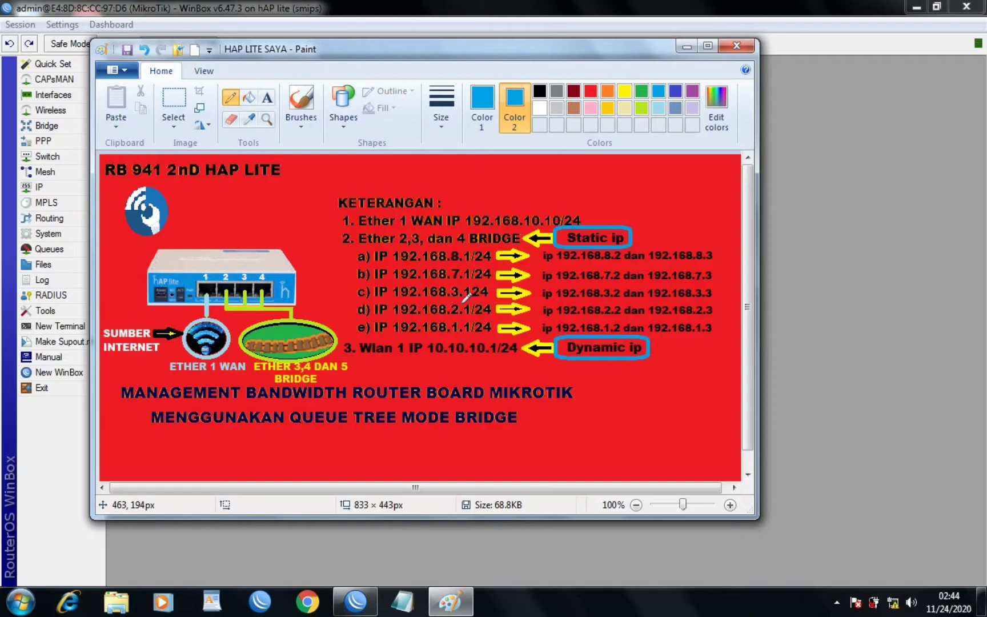
click(348, 606)
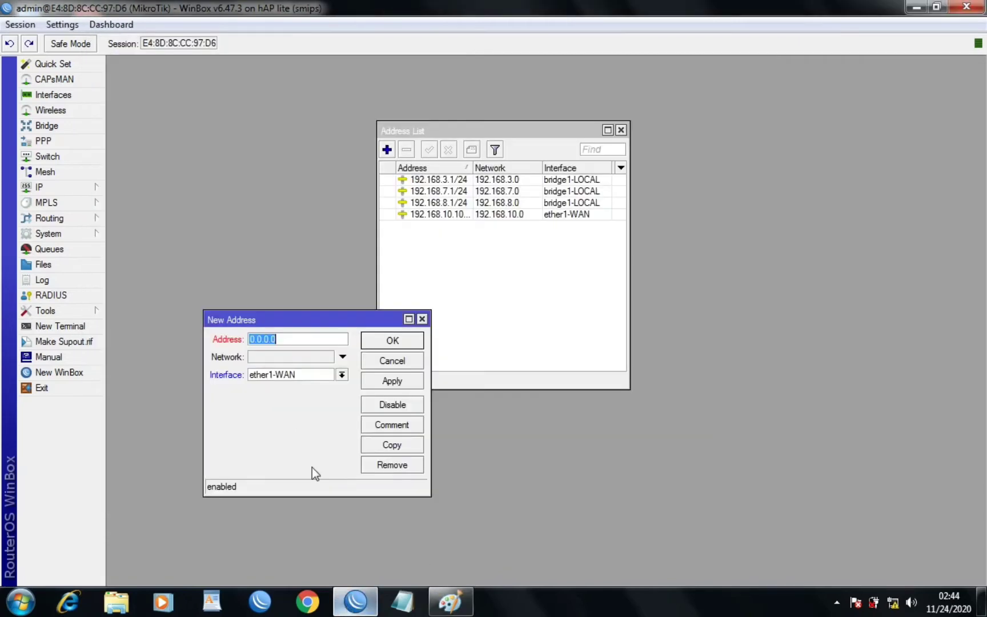
text(192)
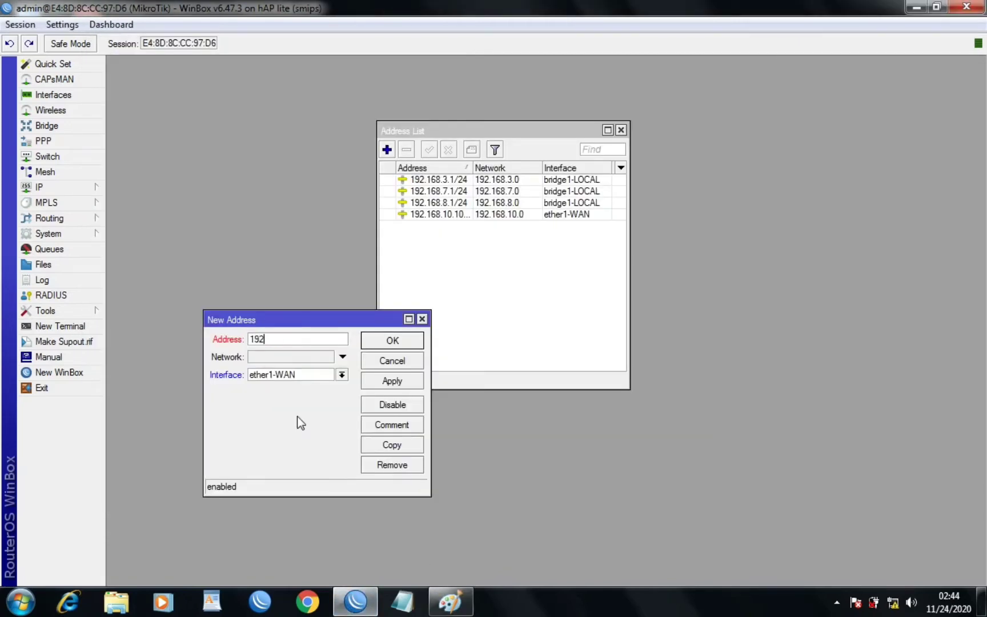
text(.168.2.1/24)
click(341, 374)
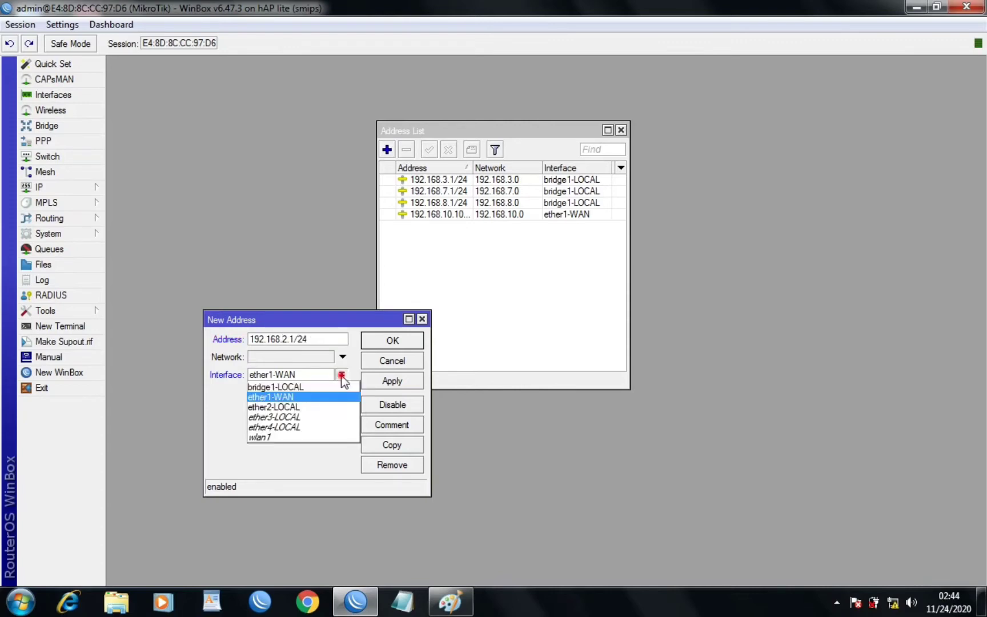
click(327, 390)
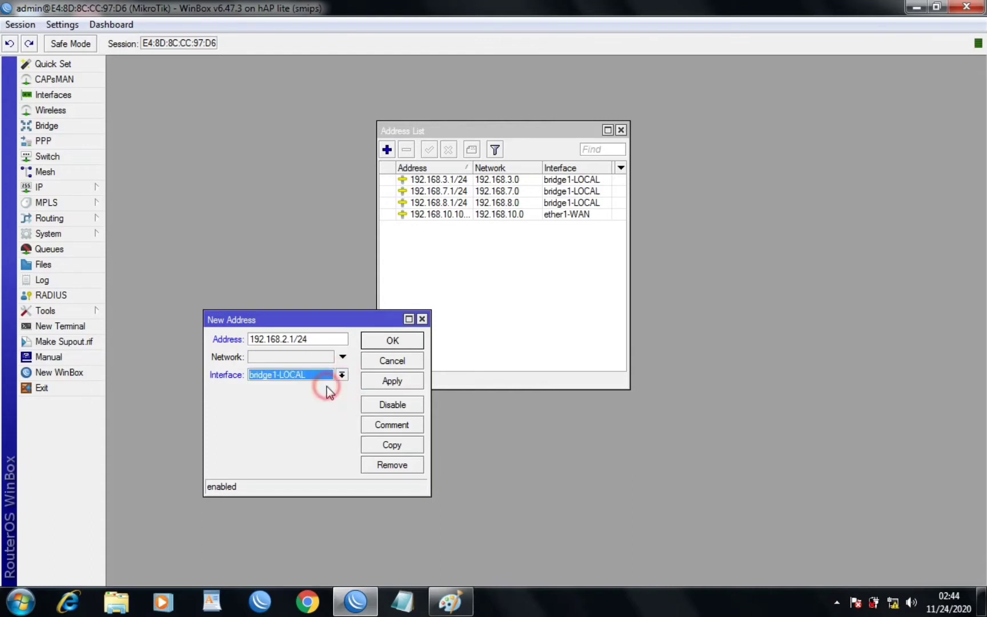
click(376, 382)
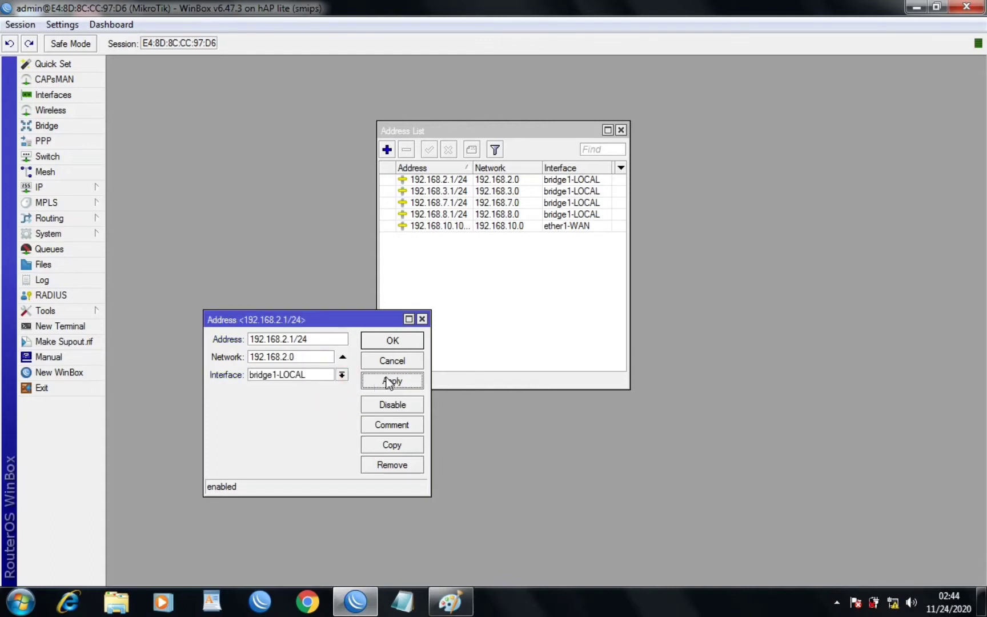
click(388, 382)
click(389, 339)
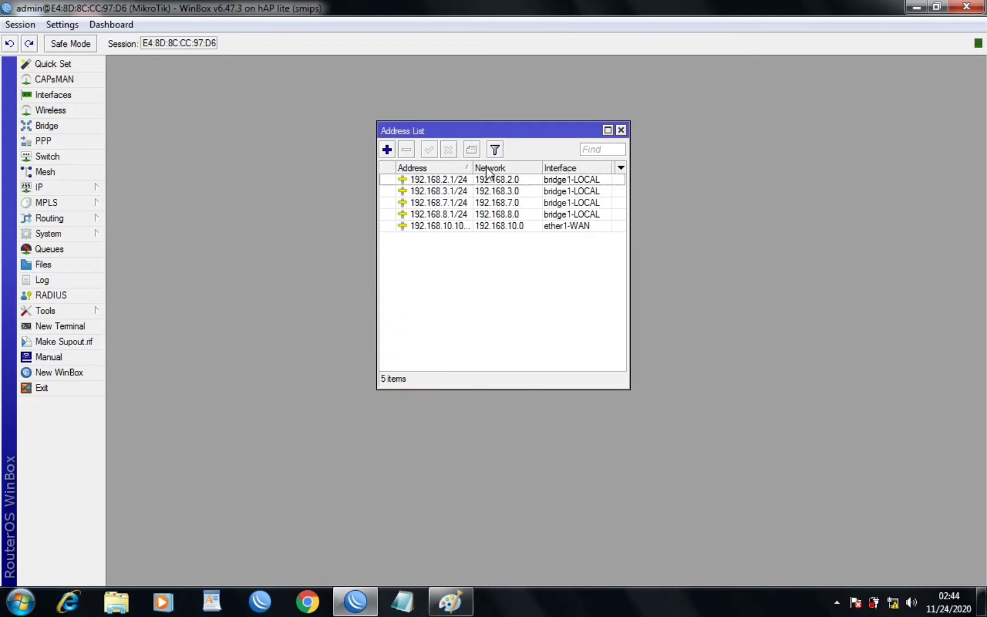
Step: Add address 192.168.1.1/24 on interface bridge1-LOCAL
click(387, 150)
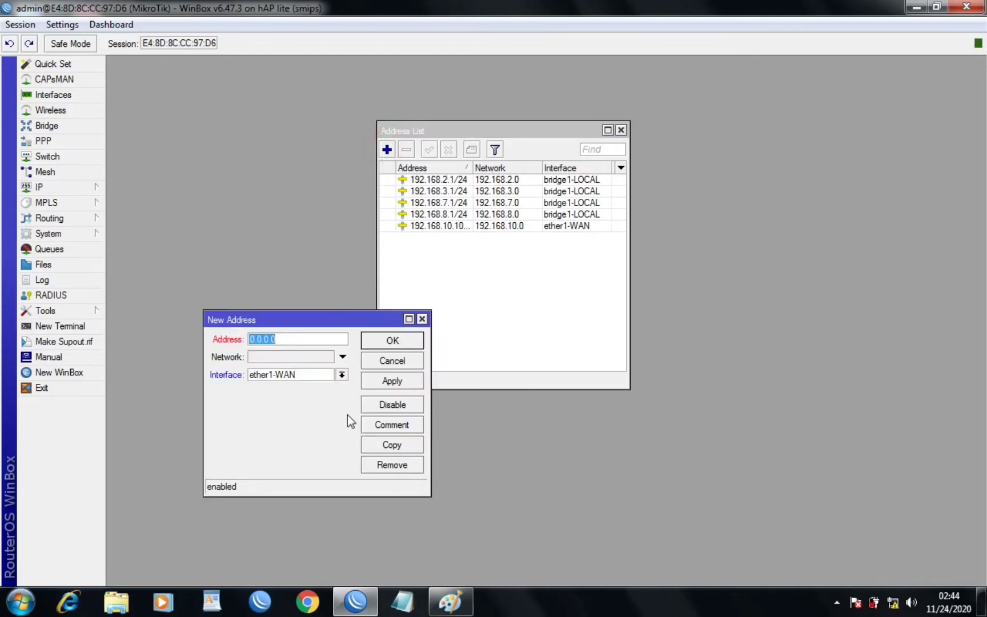
click(449, 602)
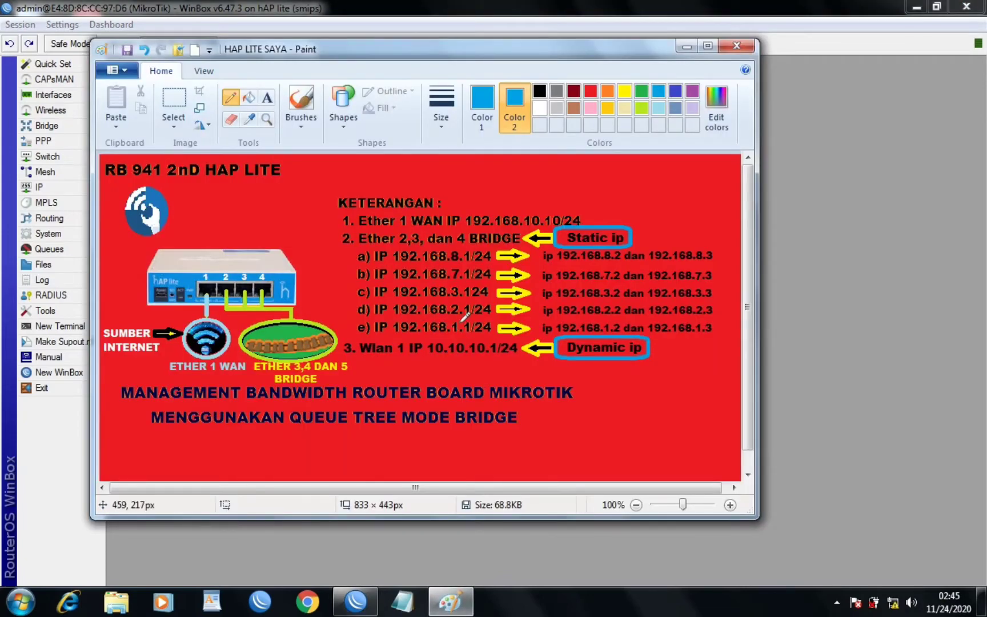
click(357, 604)
text(1)
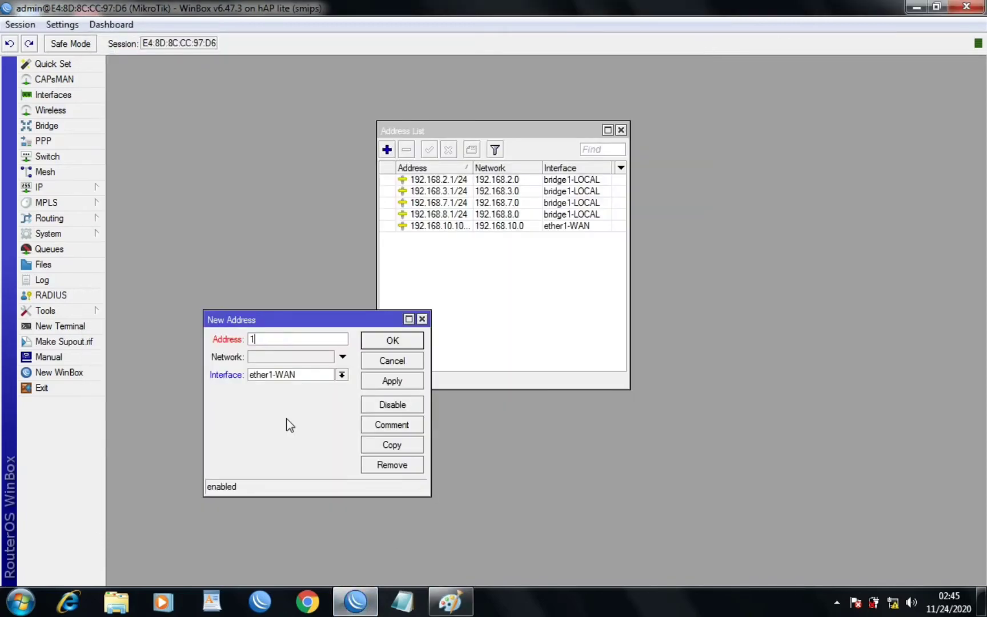
text(92.168.1.1/24)
click(342, 375)
click(316, 387)
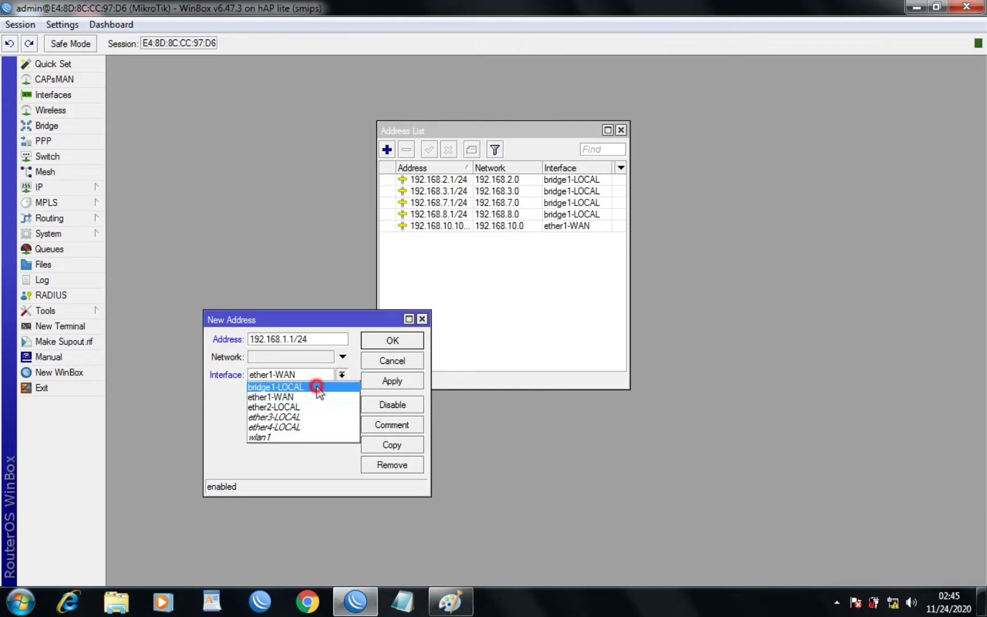
click(372, 381)
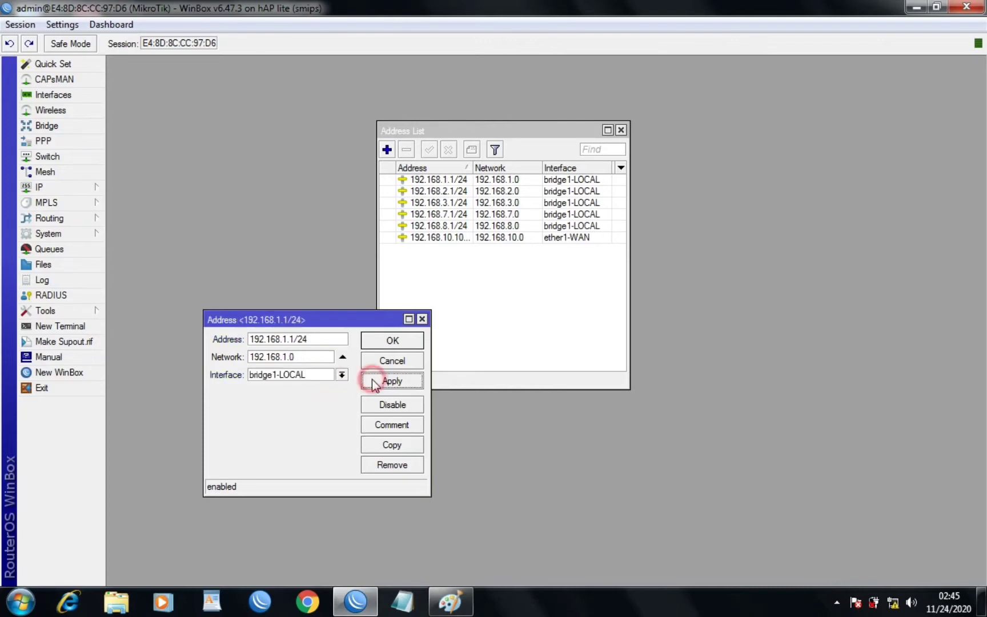
click(380, 341)
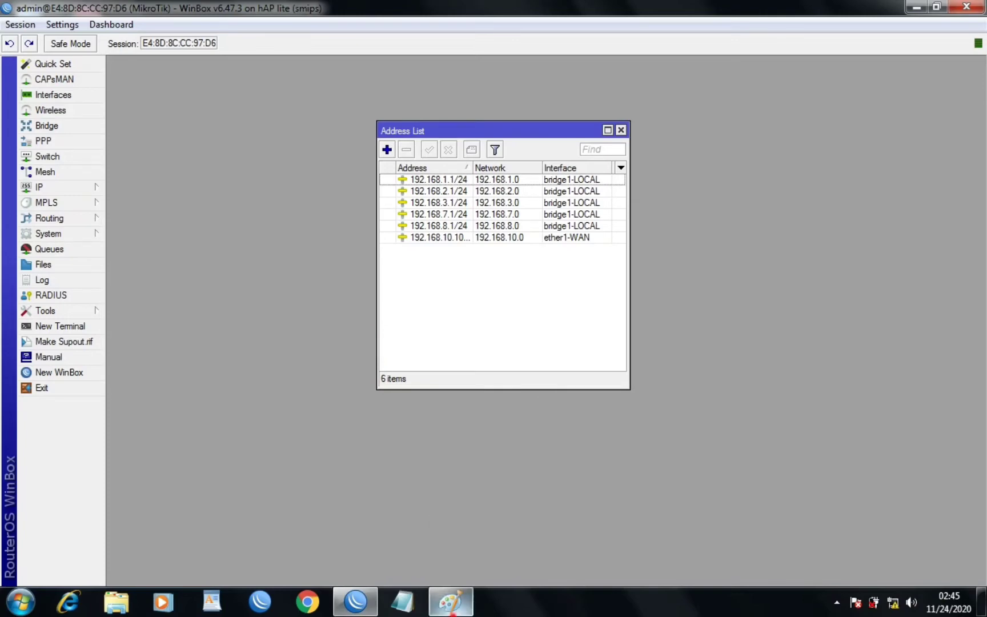
Step: Add address 10.10.10.1/23 on interface wlan1 after checking the Paint diagram
click(450, 600)
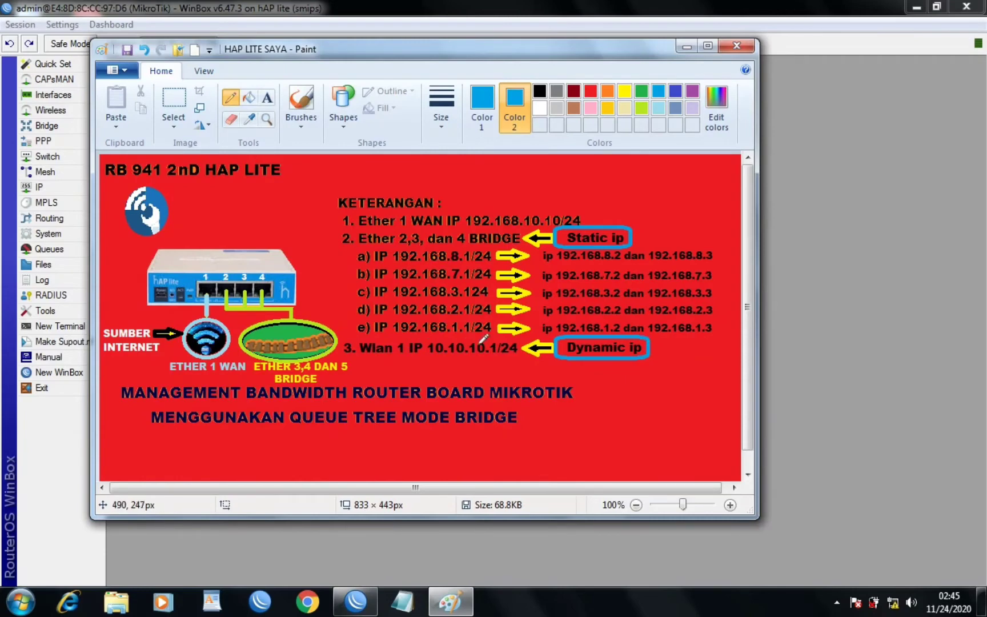
click(374, 601)
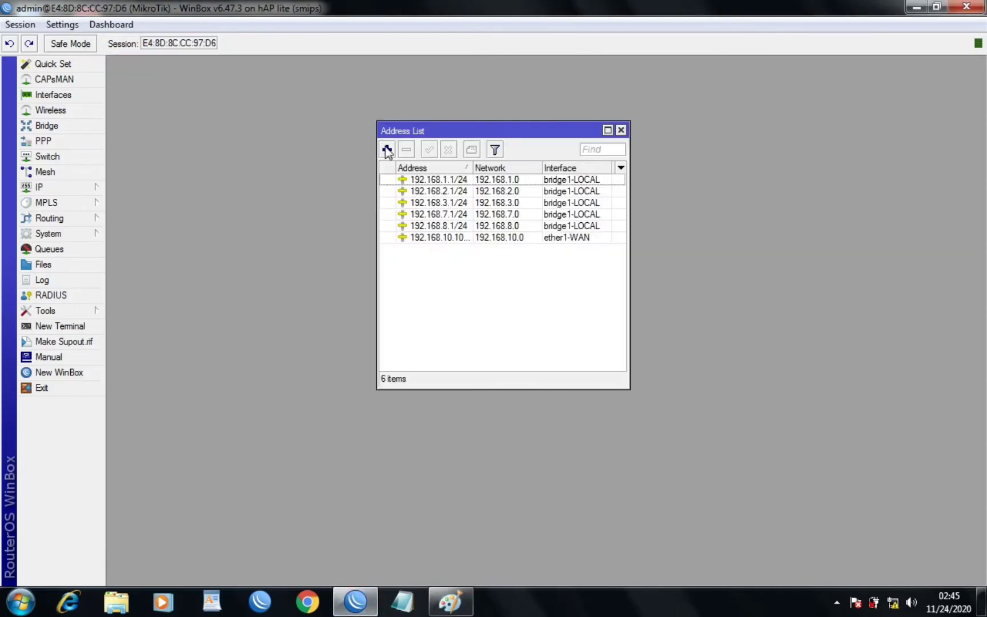
click(387, 149)
text(10)
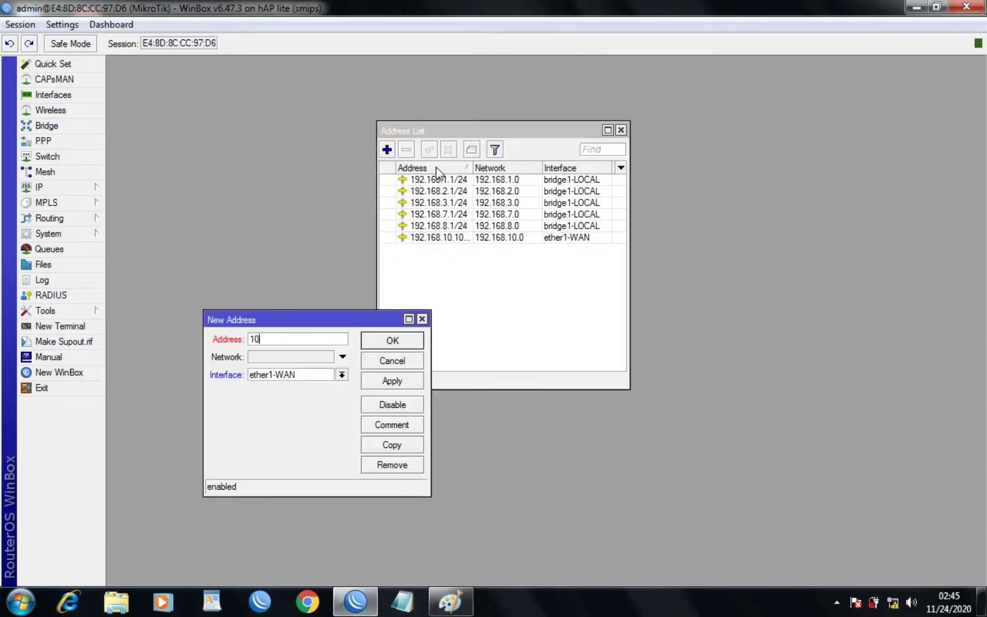
text(.10.10.1/23)
click(341, 375)
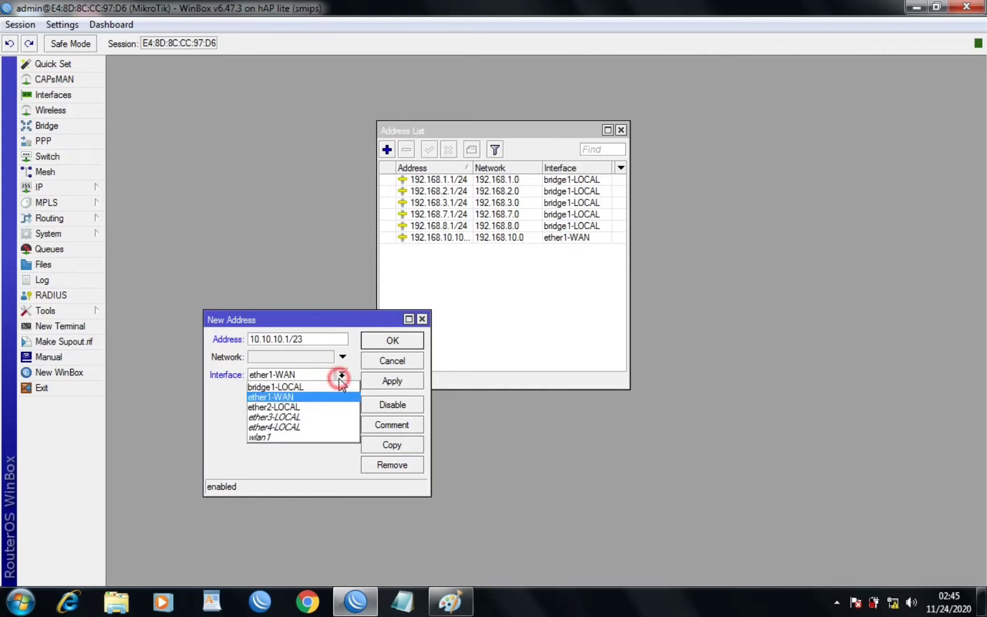
click(285, 437)
click(399, 380)
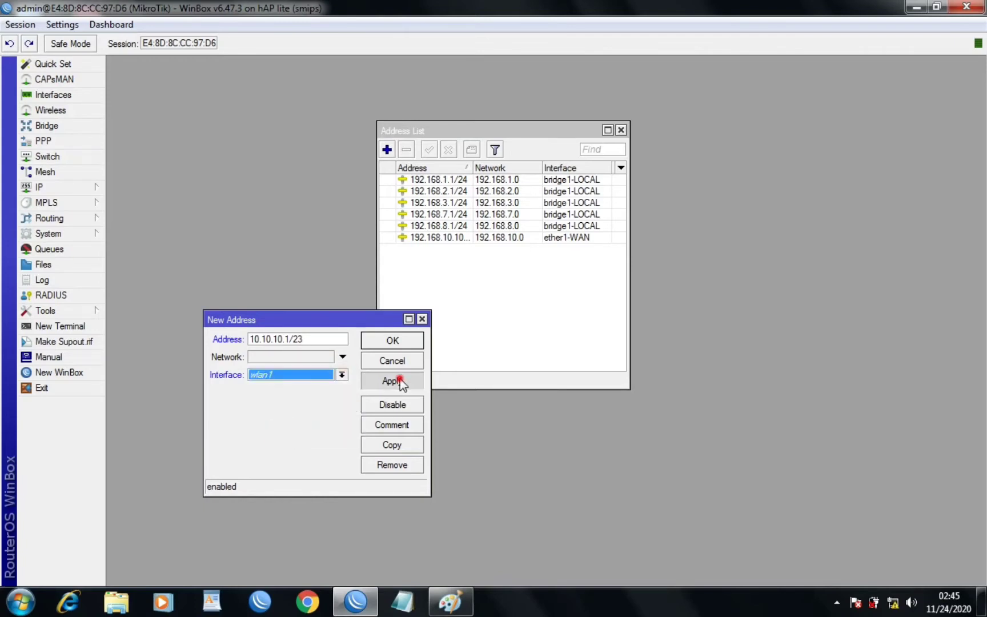
click(393, 342)
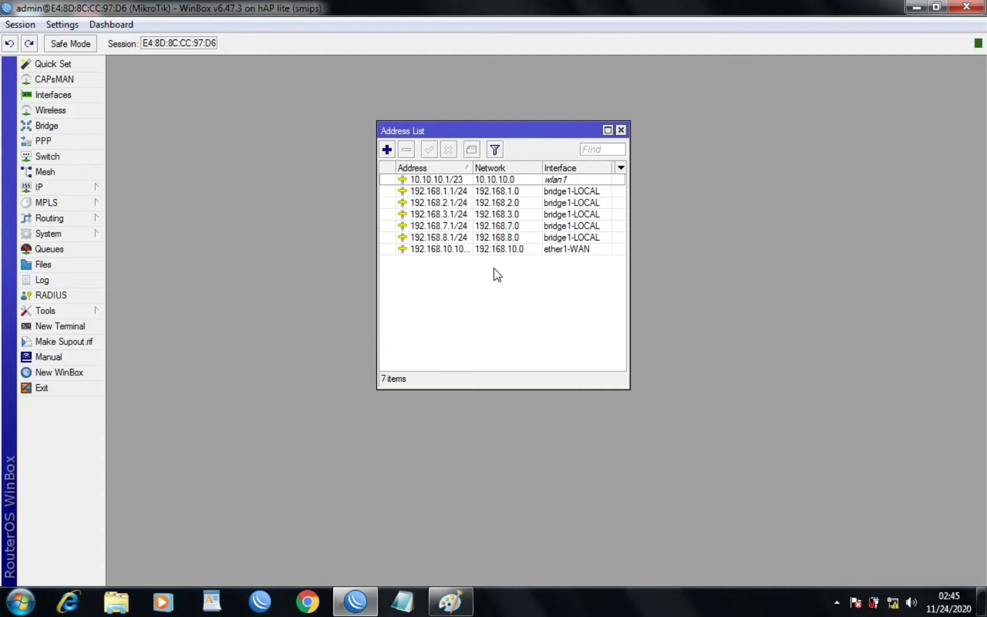
Step: Close Address List and set DNS server 192.168.10.1 with Allow Remote Requests enabled
click(620, 129)
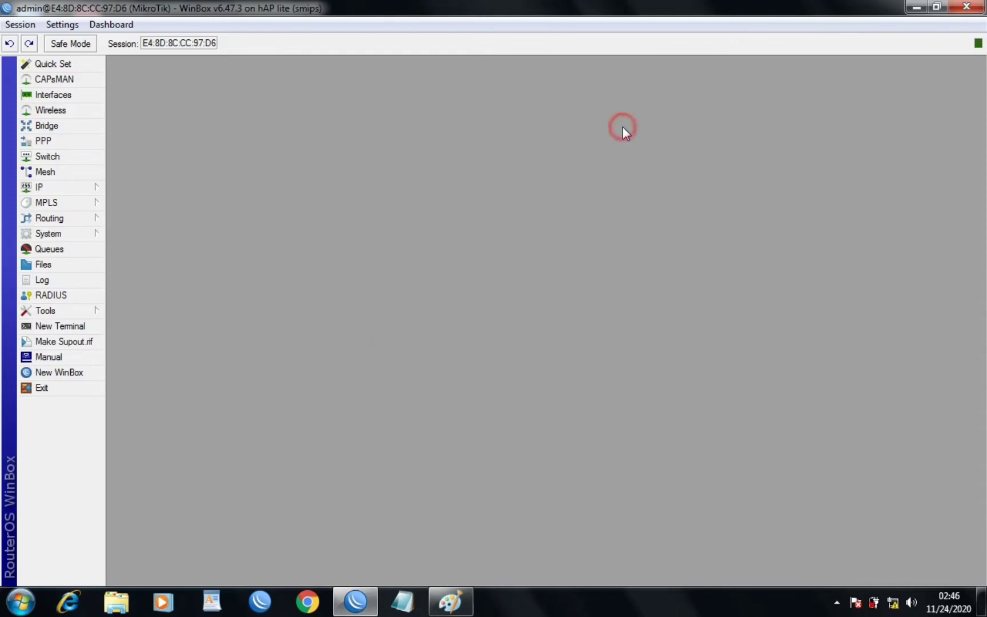
click(84, 190)
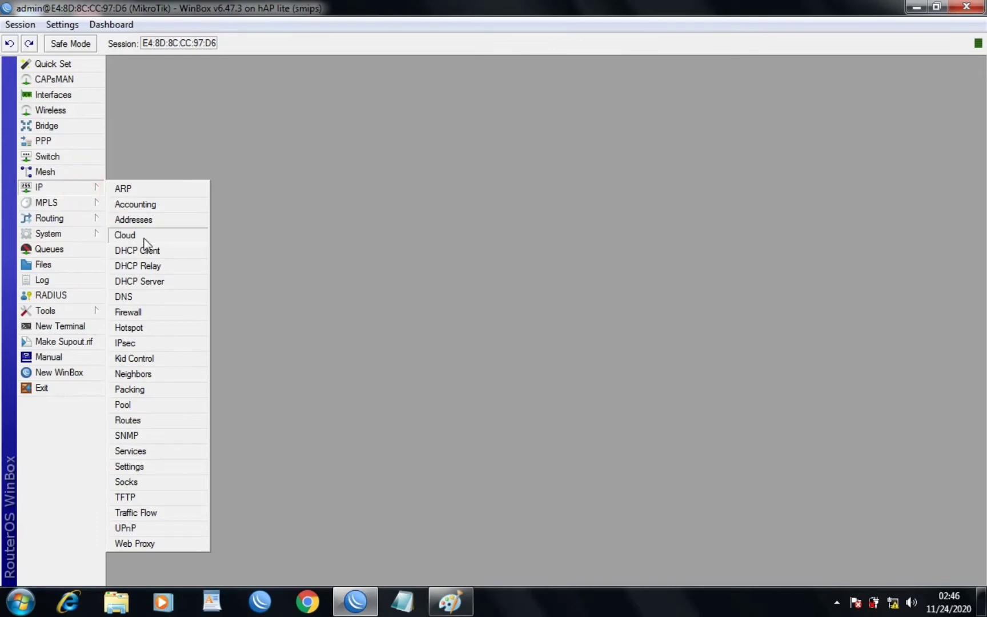
click(130, 297)
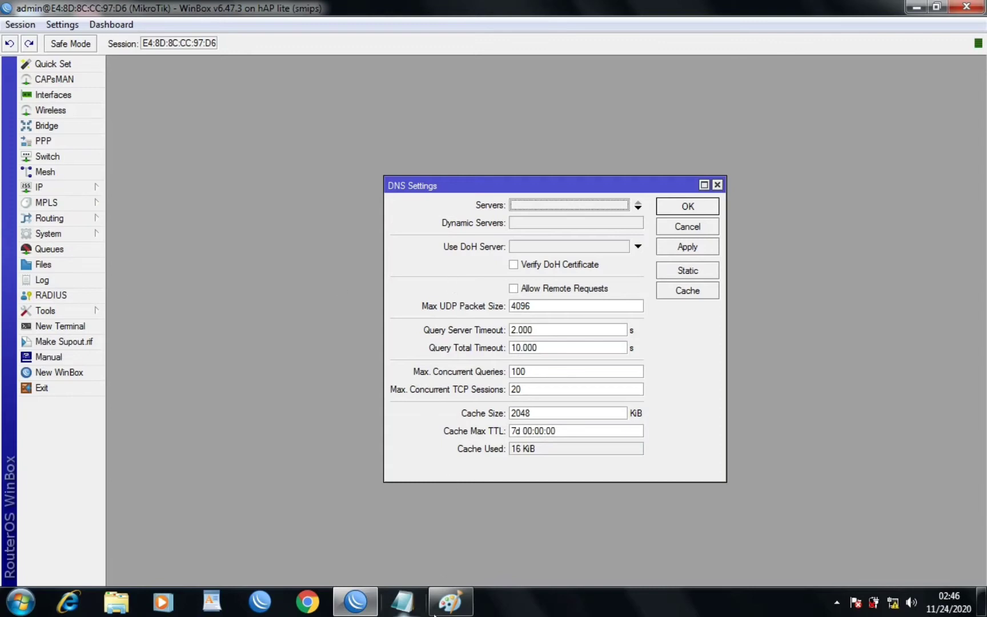
click(451, 602)
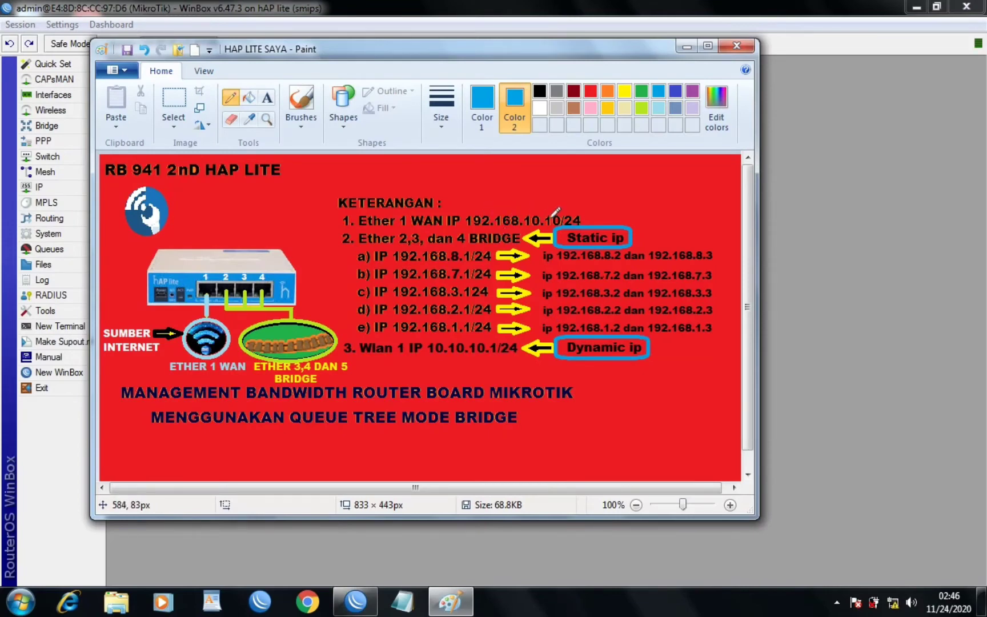
click(685, 47)
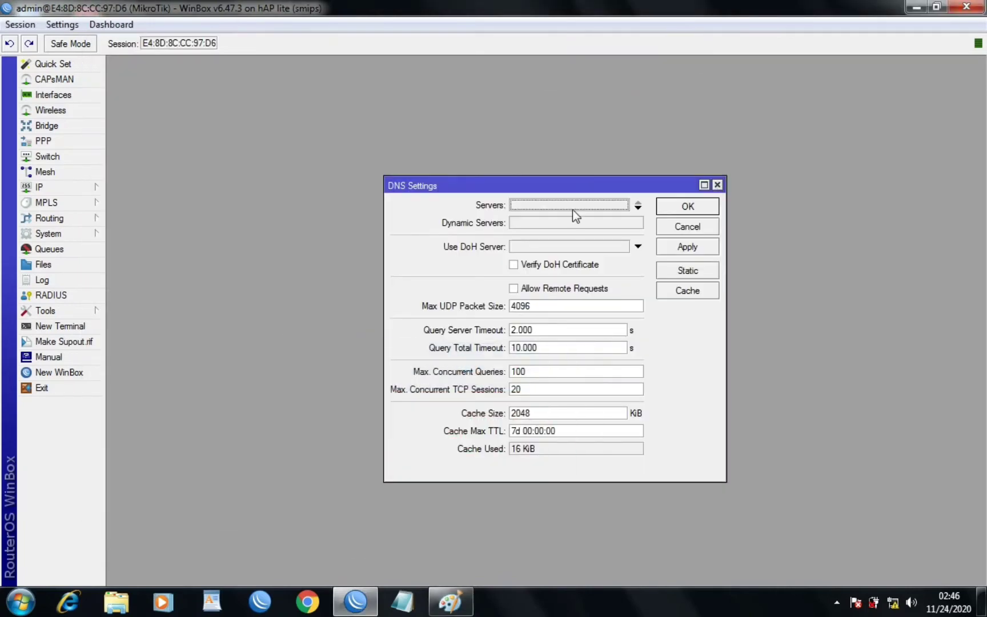
click(542, 205)
text(1)
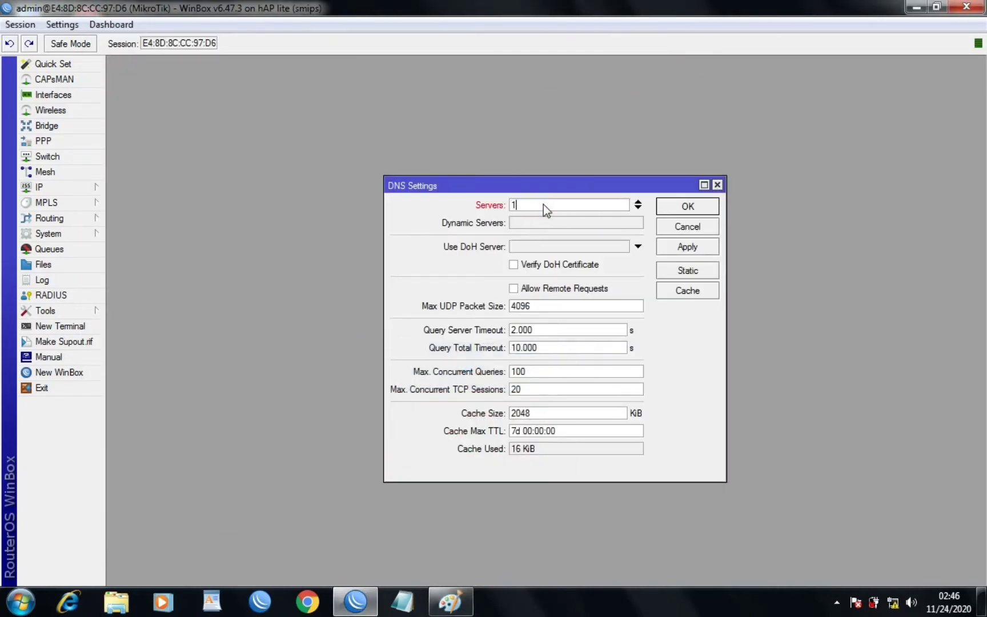
text(92.168.10.1)
click(513, 288)
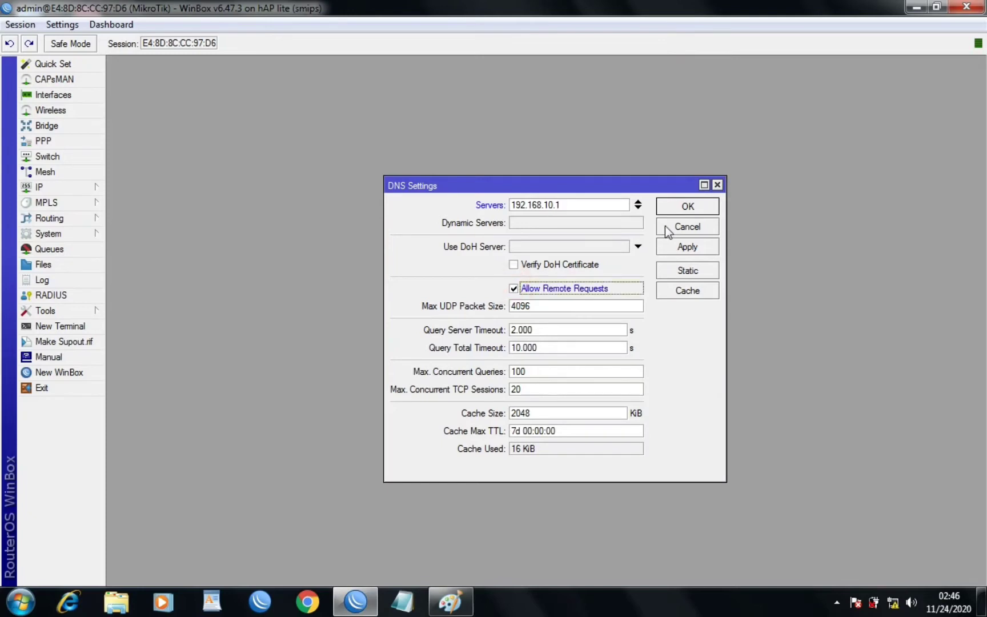
click(676, 246)
click(680, 205)
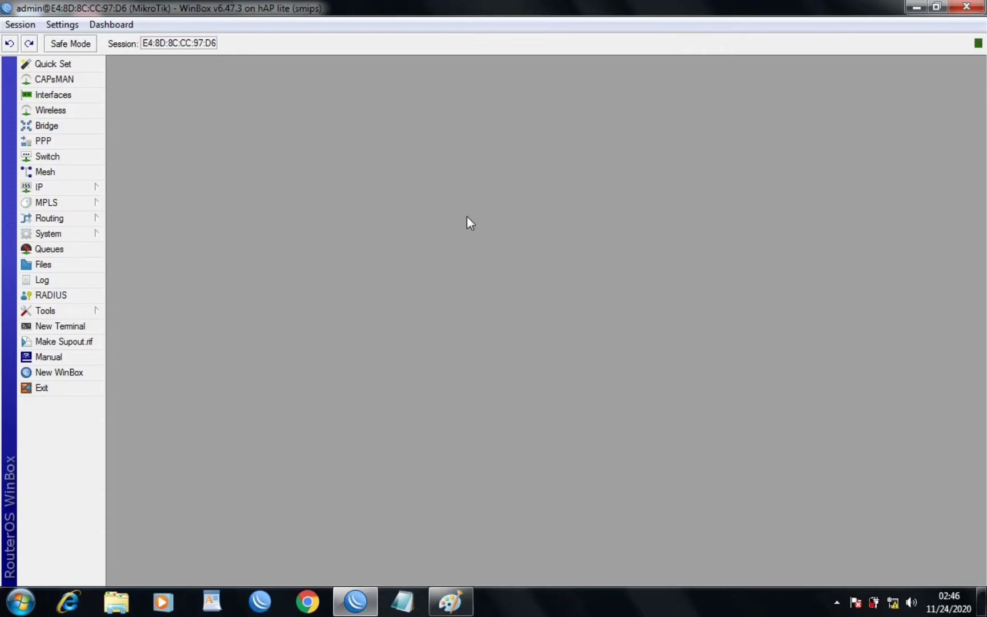
Step: Create a new srcnat NAT rule matching Out. Interface ether1-WAN
click(80, 188)
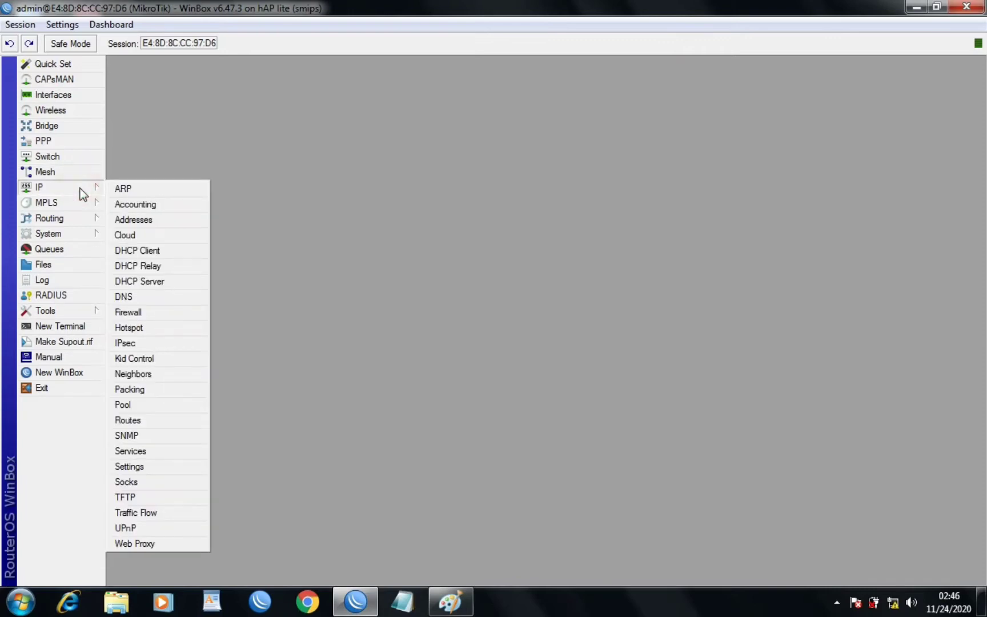
click(154, 312)
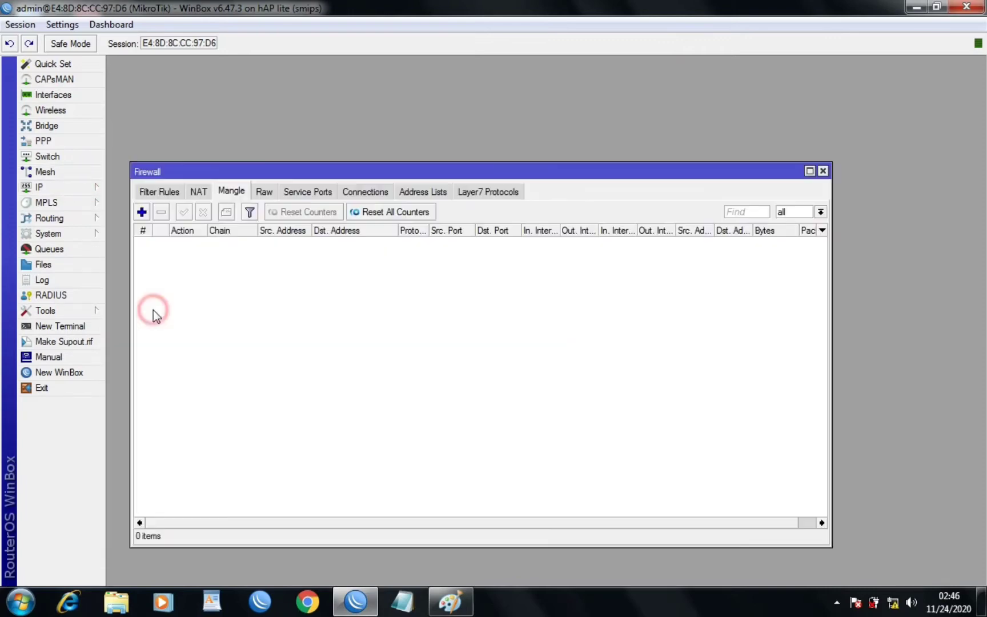
click(199, 193)
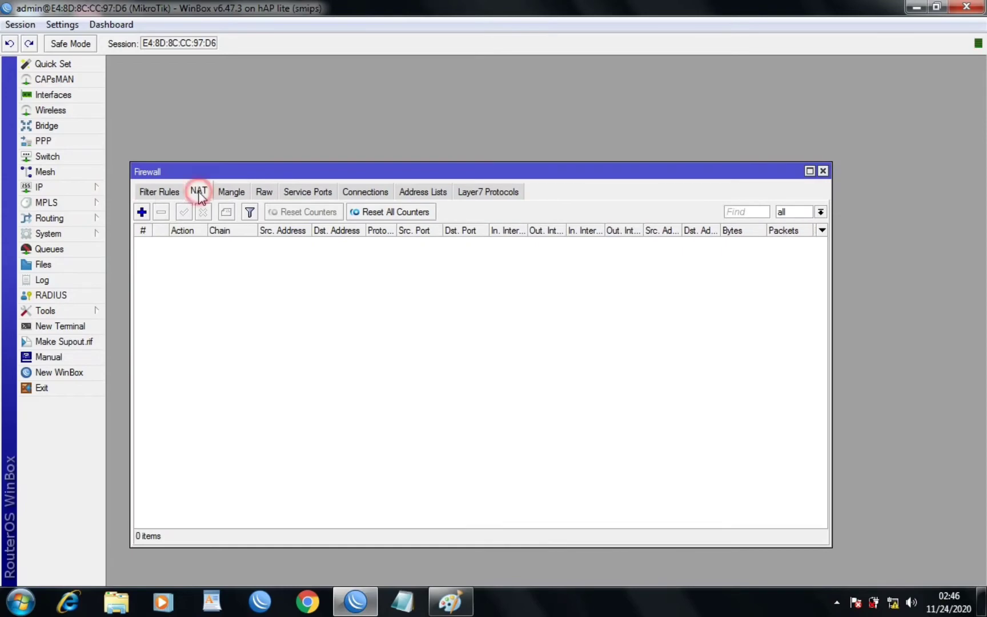
click(142, 213)
click(420, 165)
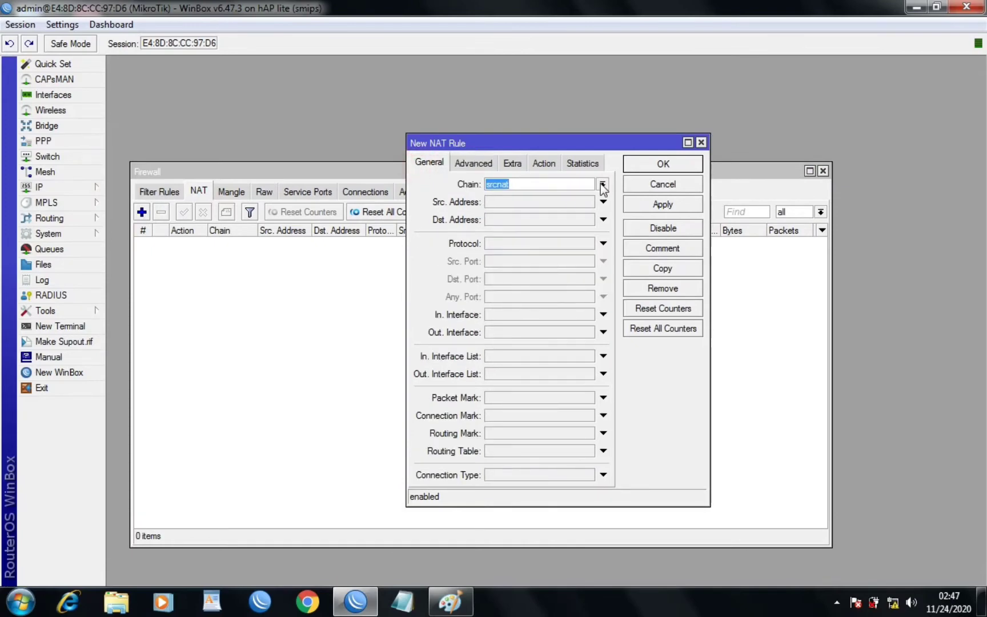
click(527, 332)
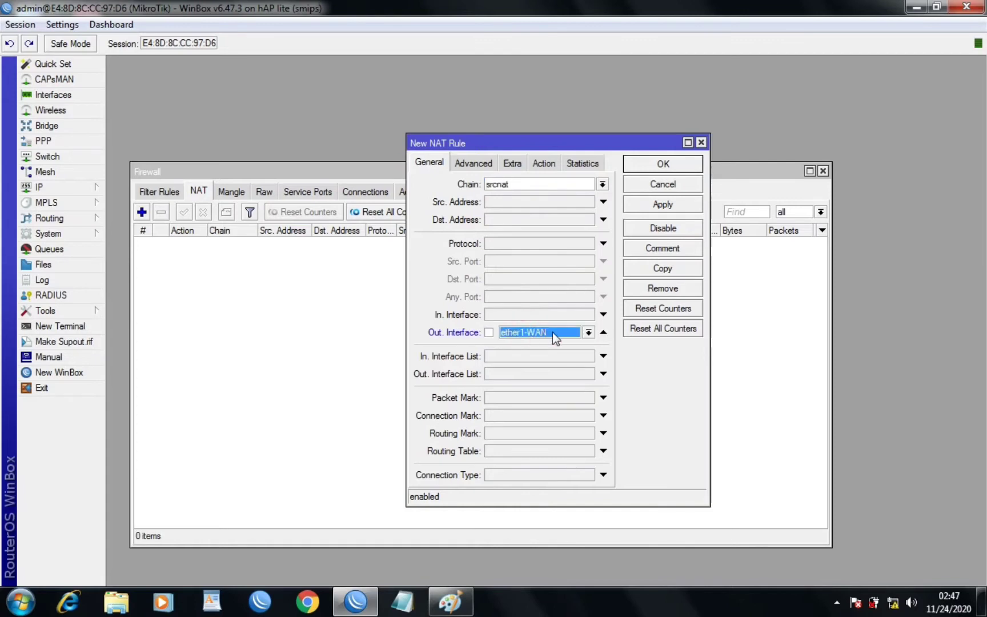
Step: Set the NAT rule's action to masquerade, save it, and close Firewall
click(543, 164)
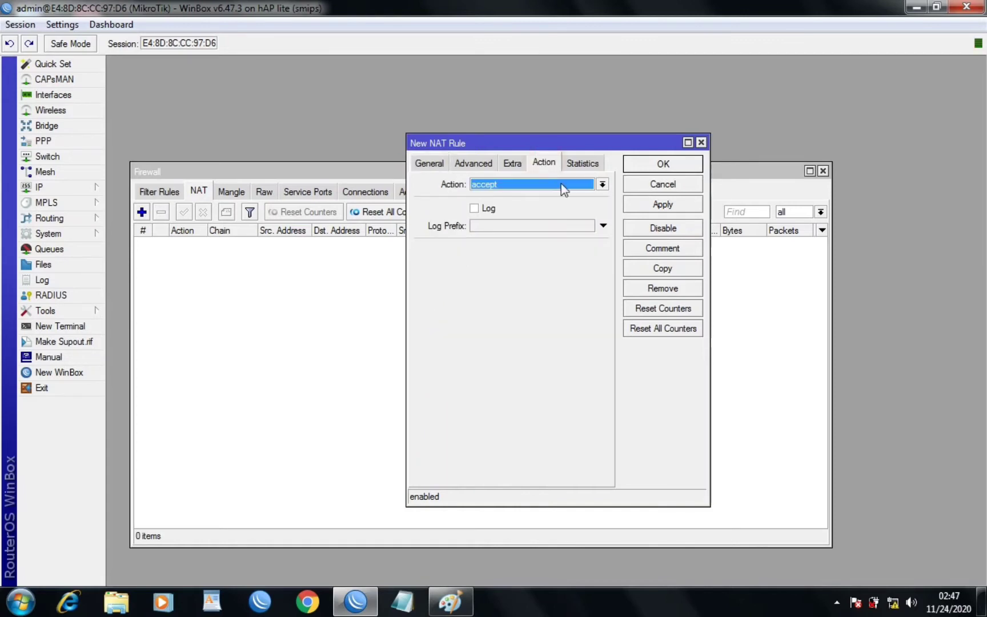
click(602, 184)
click(528, 255)
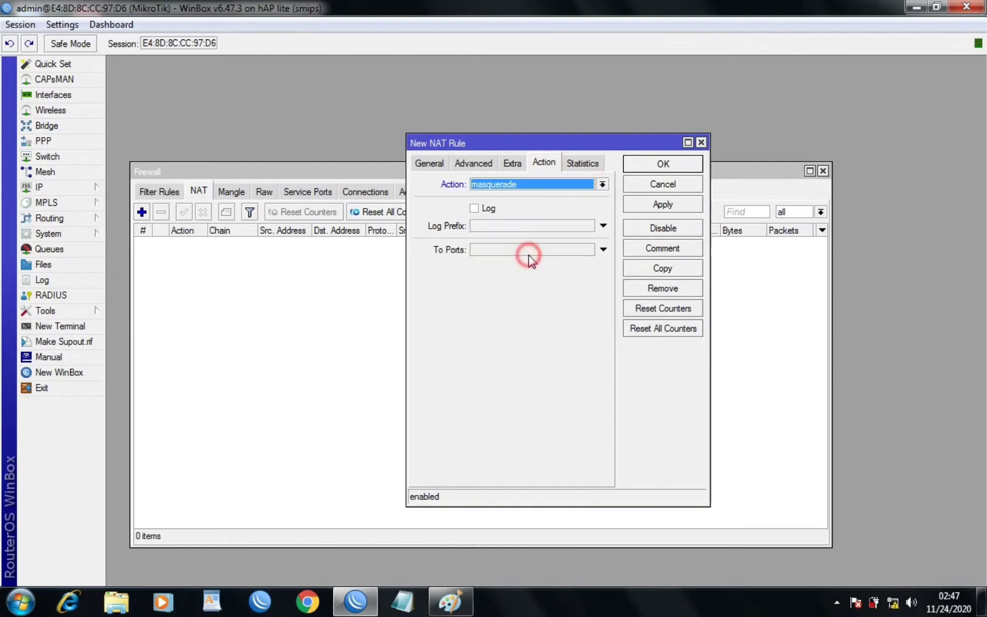
click(663, 204)
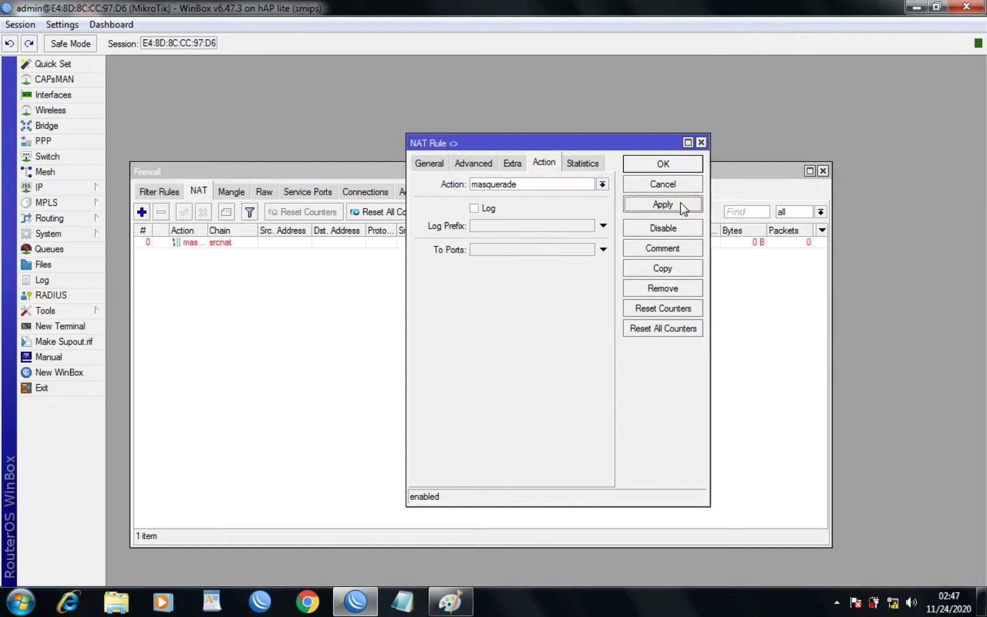
click(671, 166)
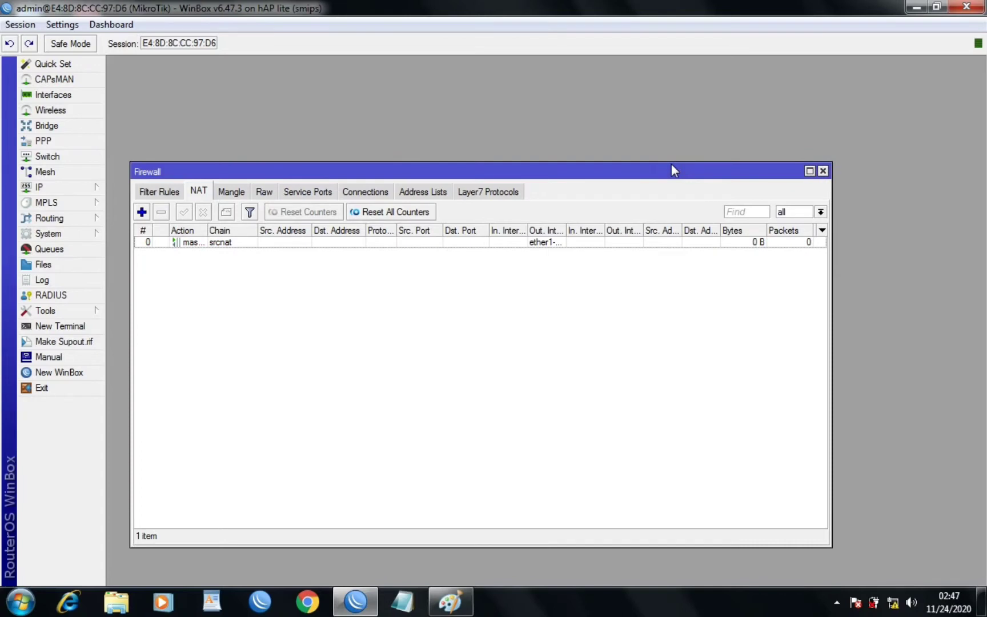
click(823, 171)
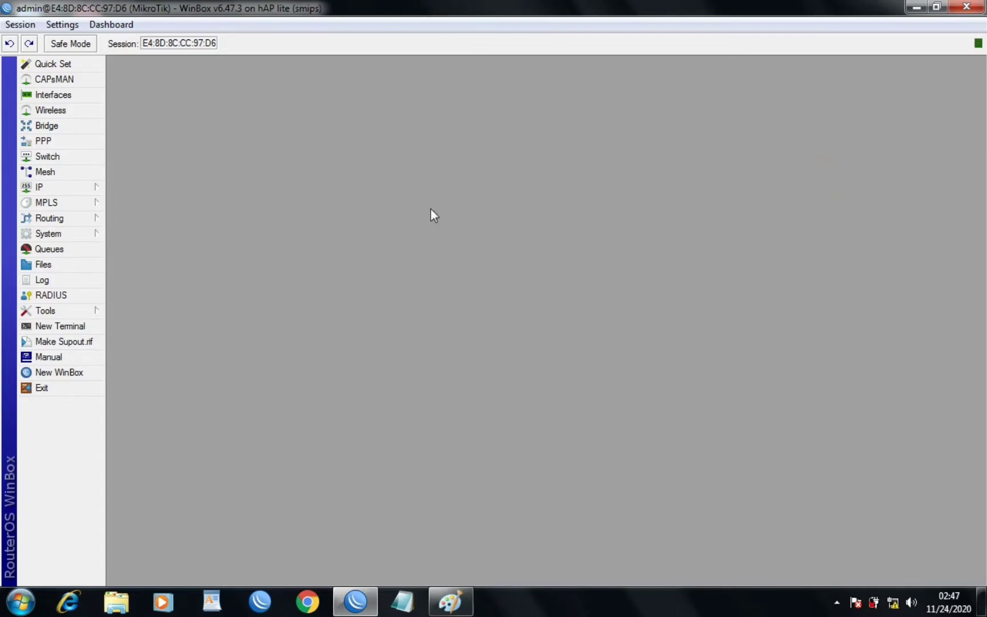
Step: Add static route 0.0.0.0/0 via gateway 192.168.10.1 and close the Route List
click(52, 188)
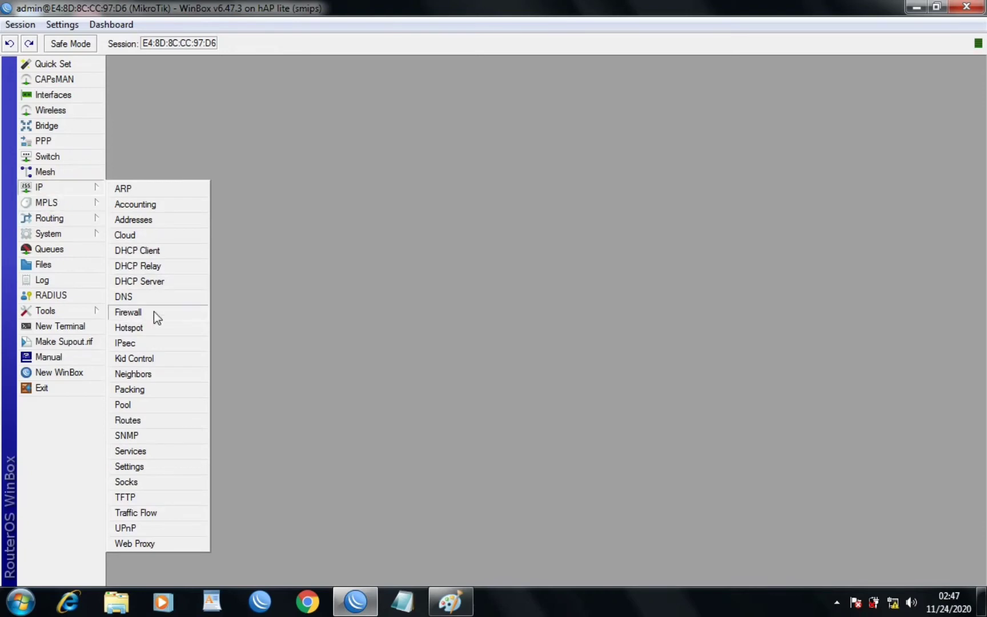
click(144, 419)
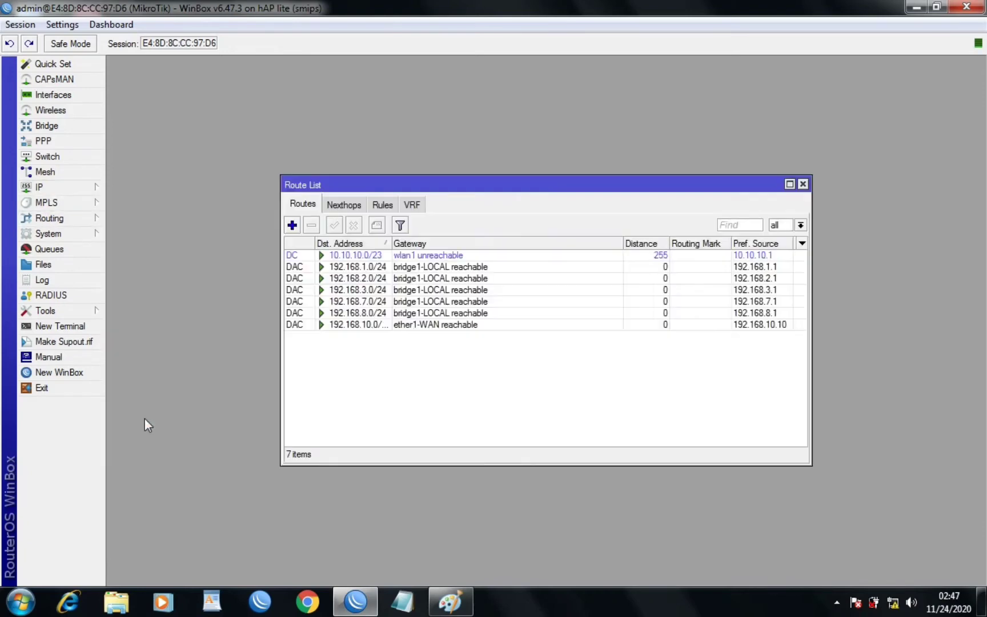
click(287, 226)
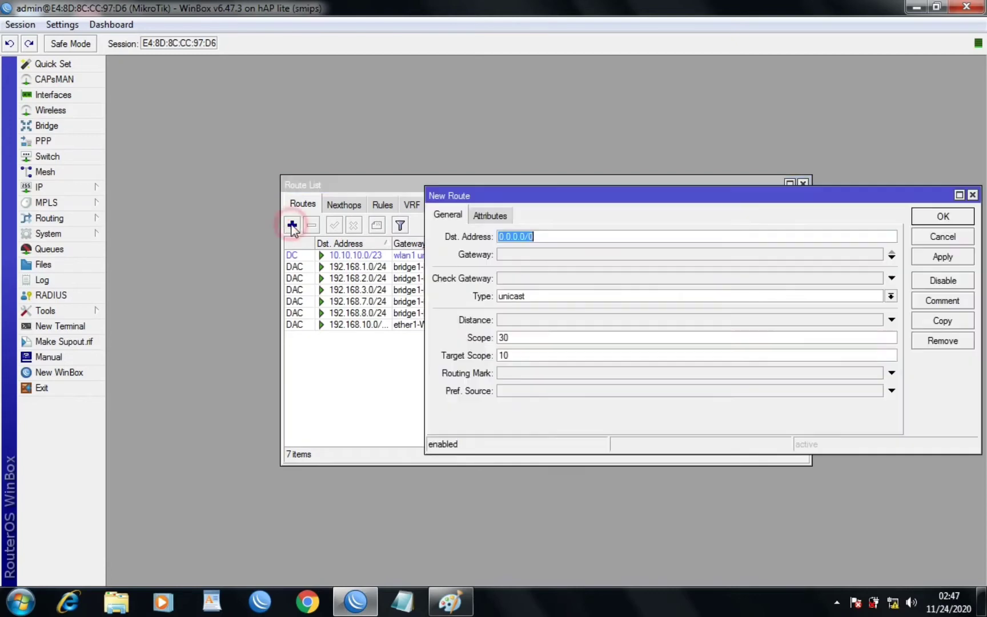
click(545, 257)
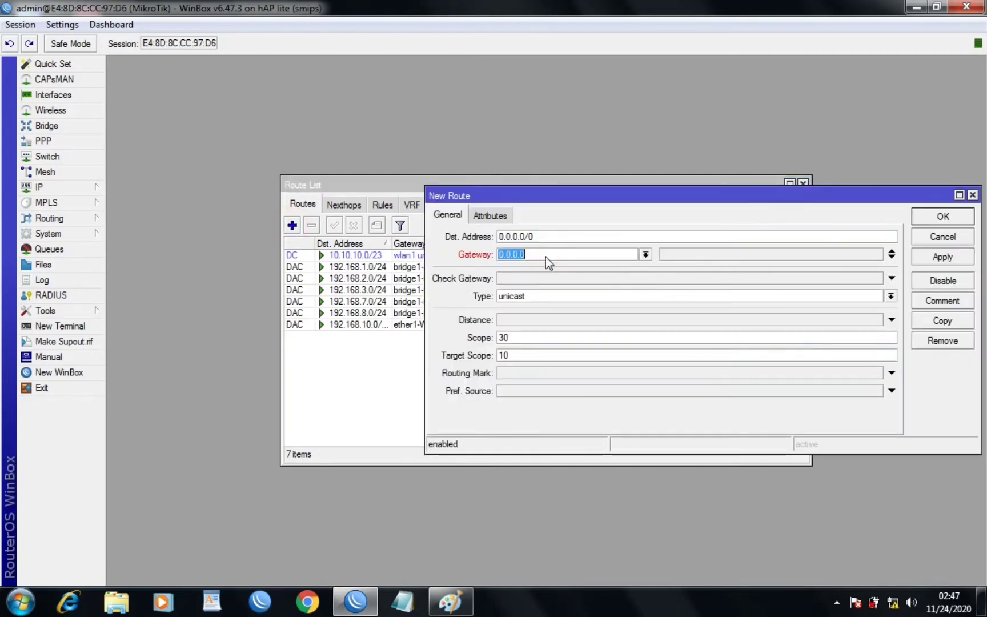
text(192.168.10.1)
click(946, 258)
click(944, 217)
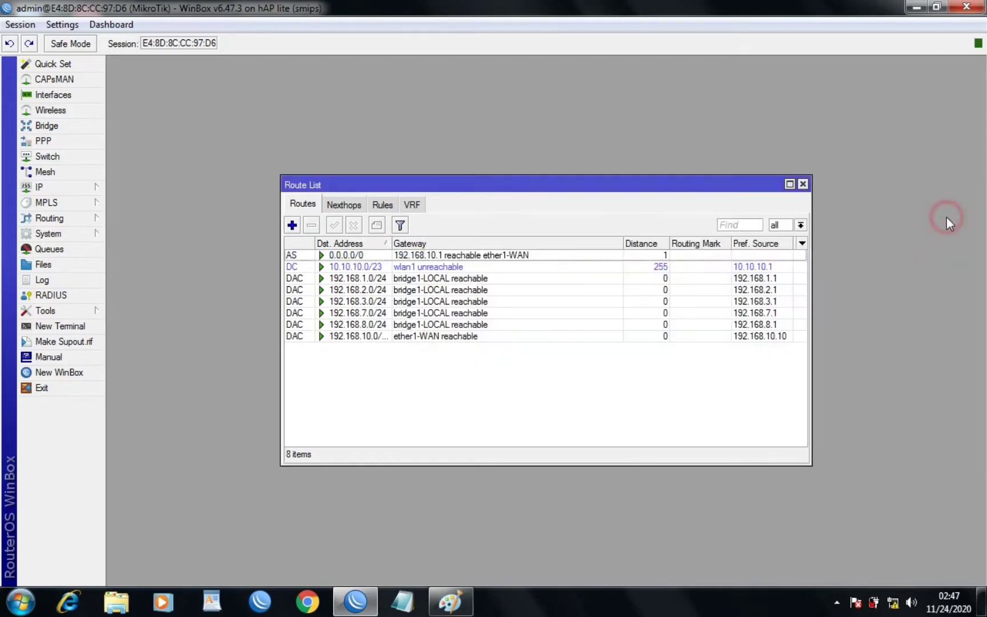
click(802, 185)
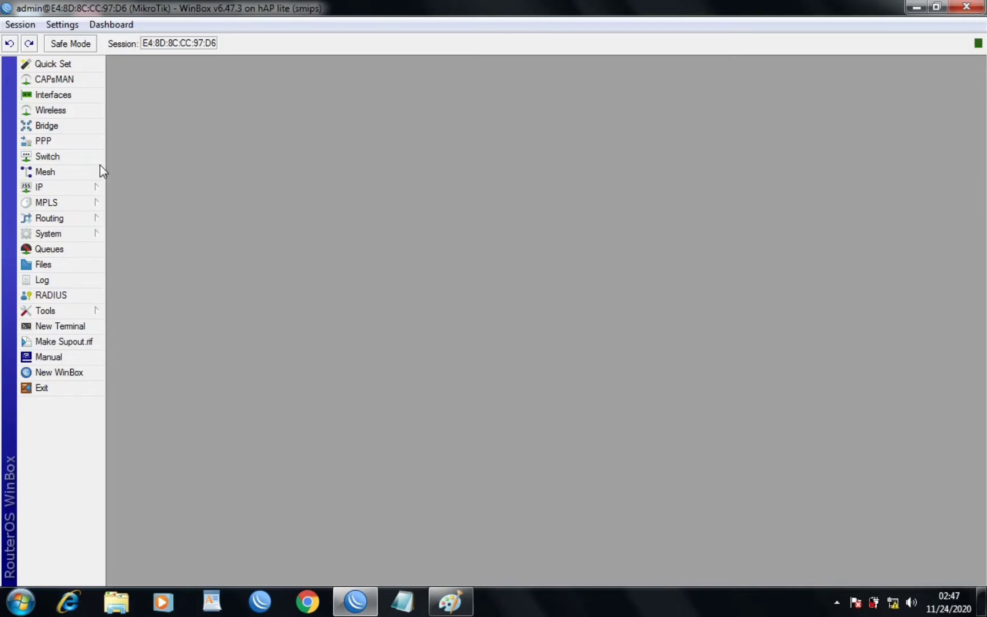
Step: Start DHCP Setup and select wlan1 as the server interface
click(61, 185)
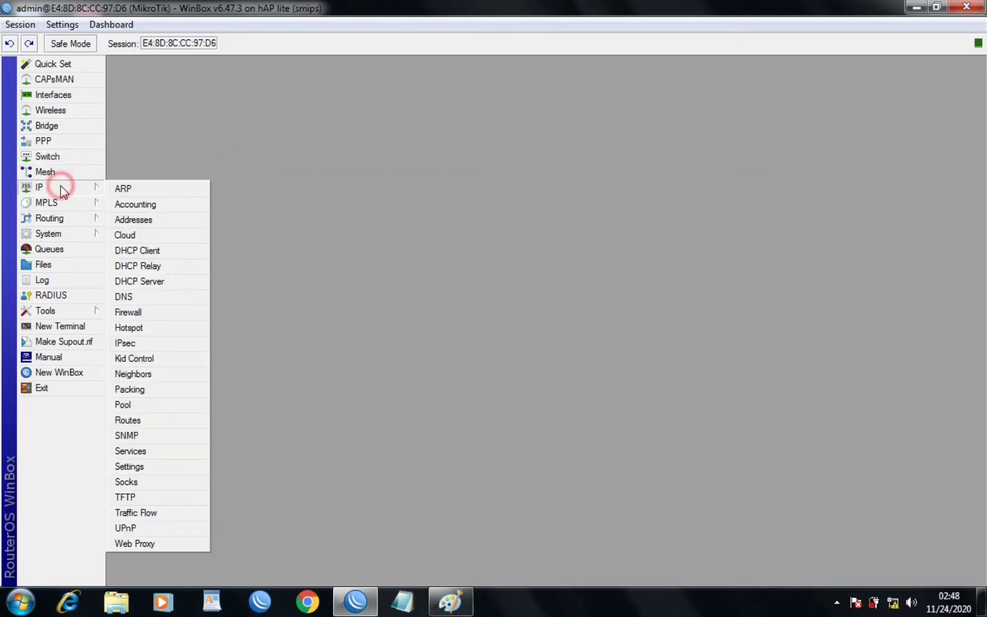
click(167, 281)
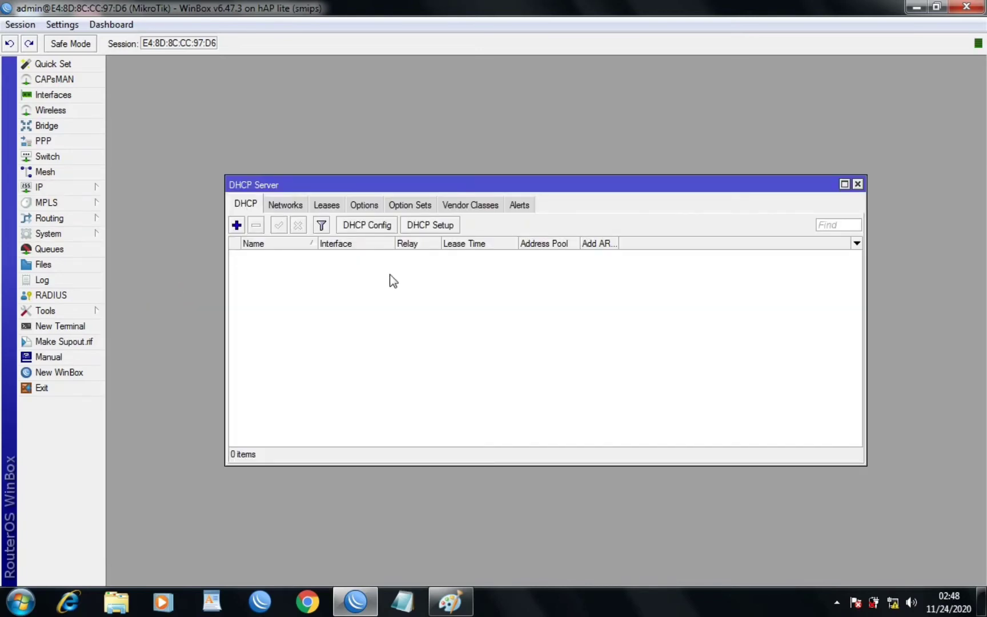
click(431, 225)
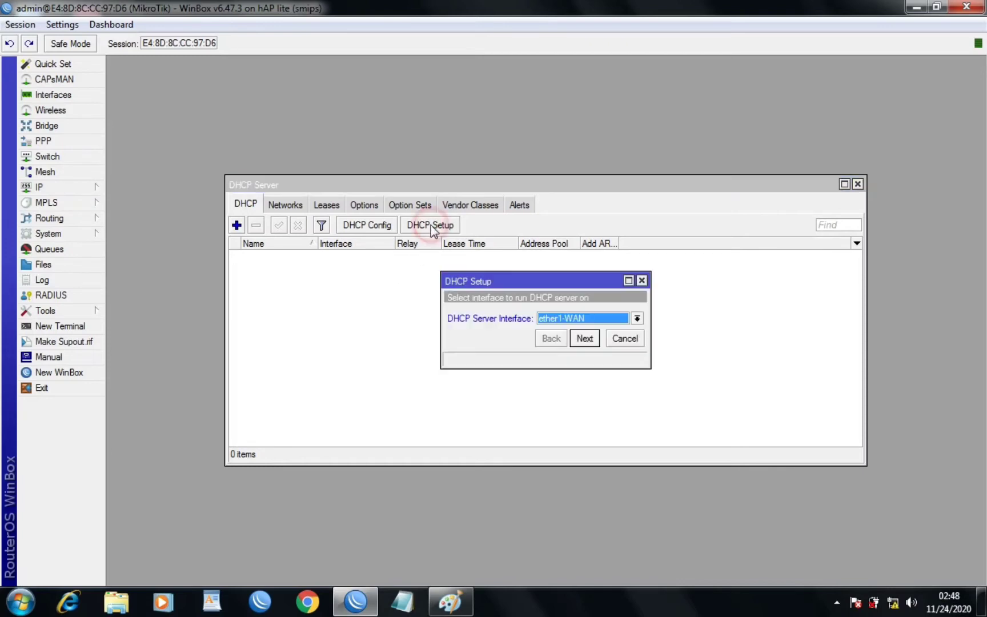
click(636, 318)
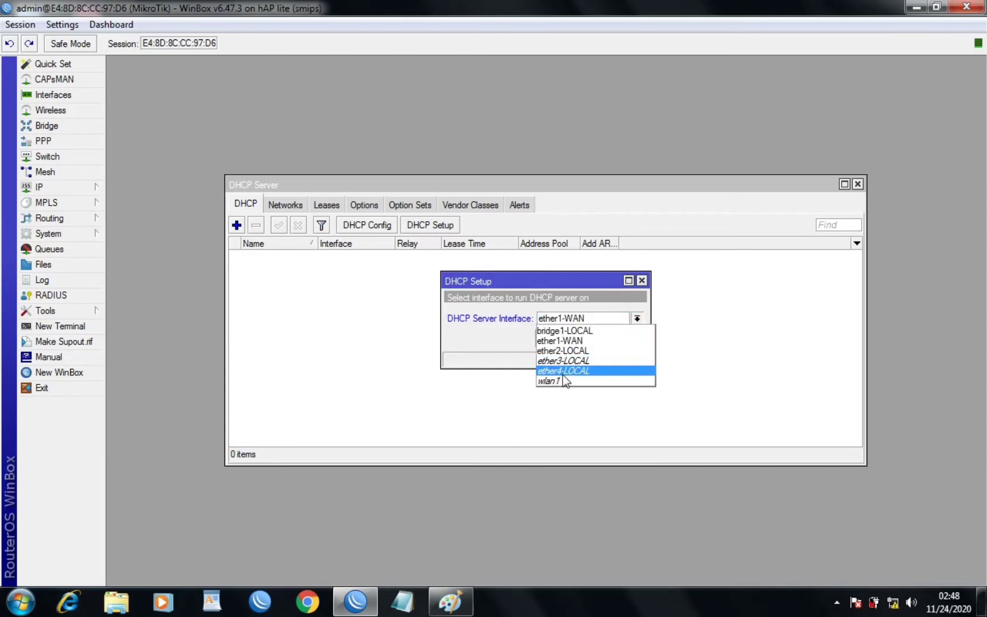
click(564, 381)
Step: Accept pool dhcp_pool0, DNS 192.168.10.1 and lease 00:10:00, then close DHCP Server
click(590, 338)
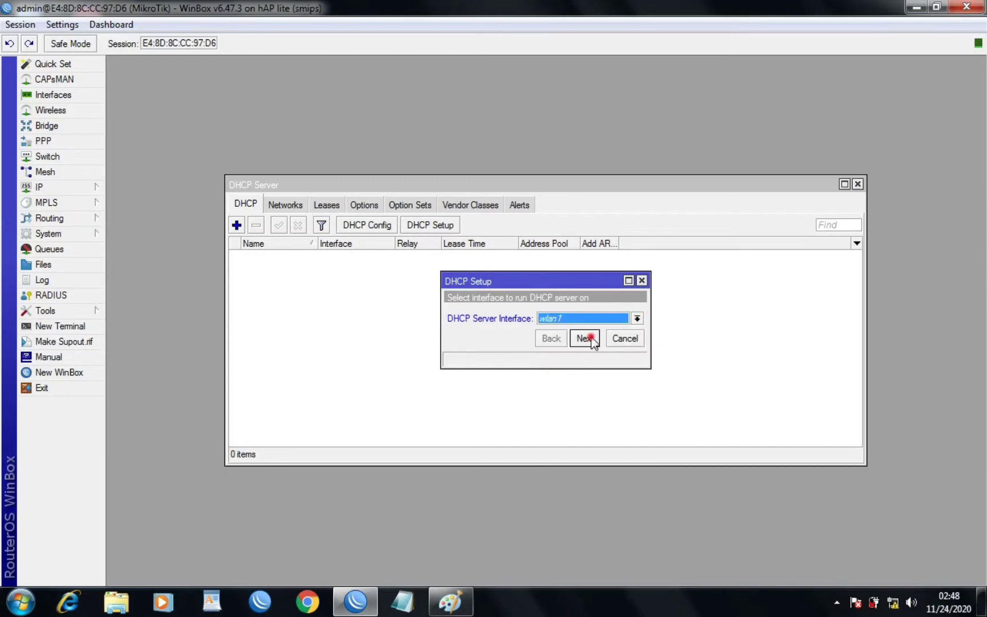
click(591, 338)
click(590, 338)
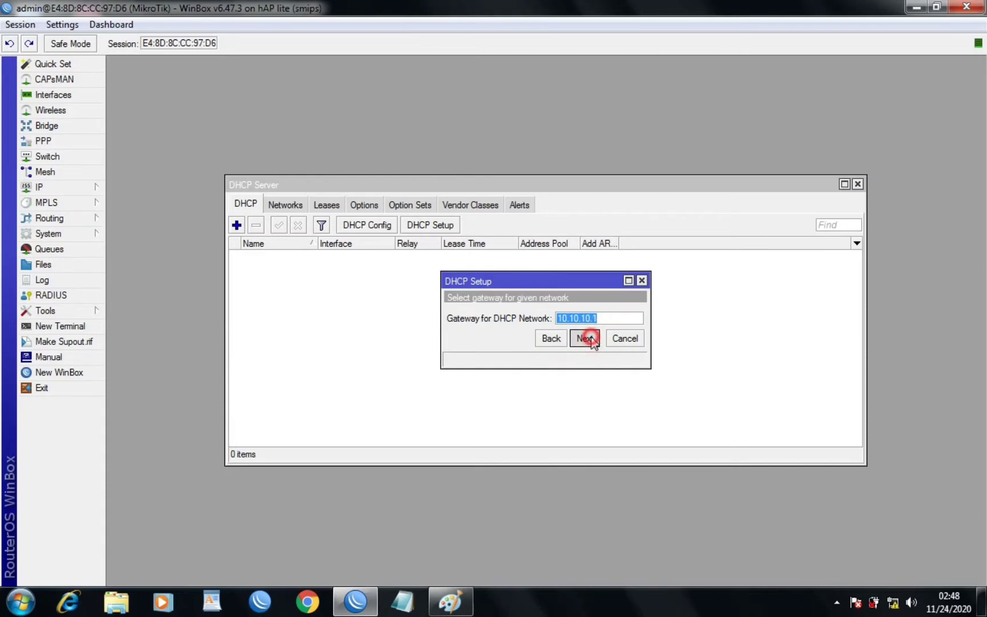
click(590, 337)
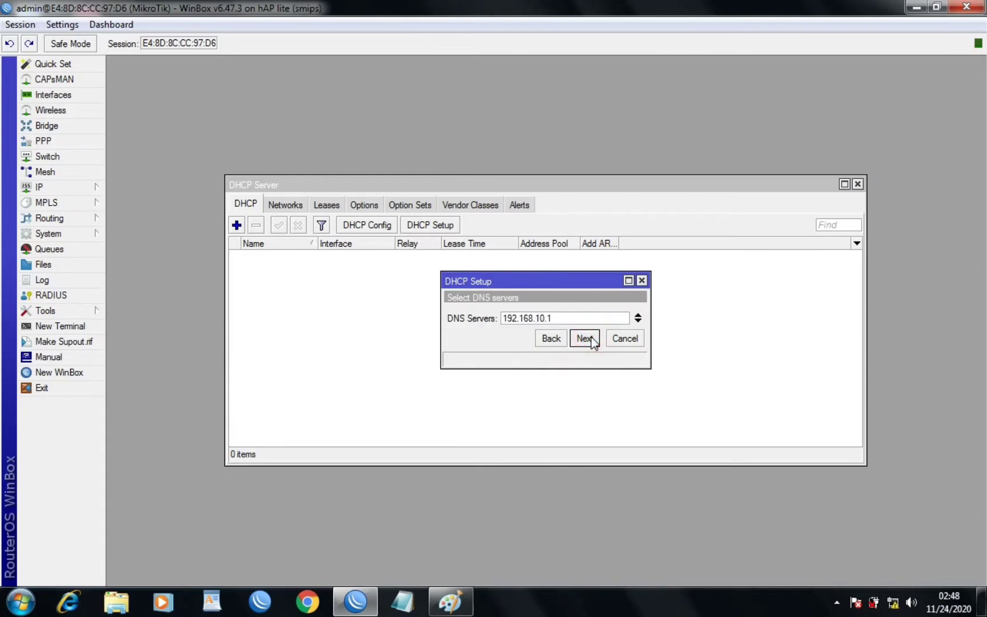
click(584, 338)
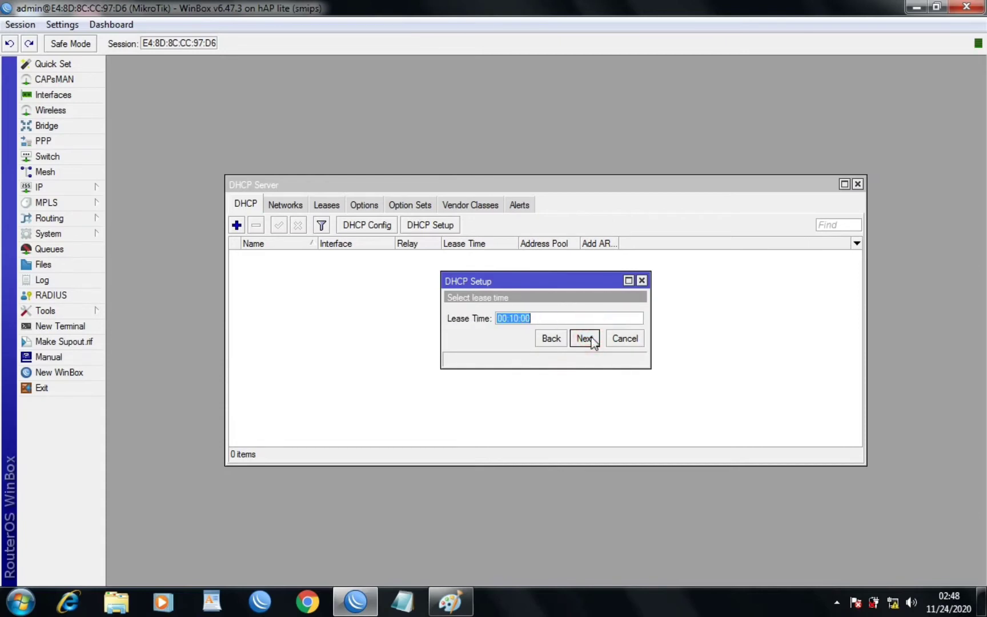
click(584, 338)
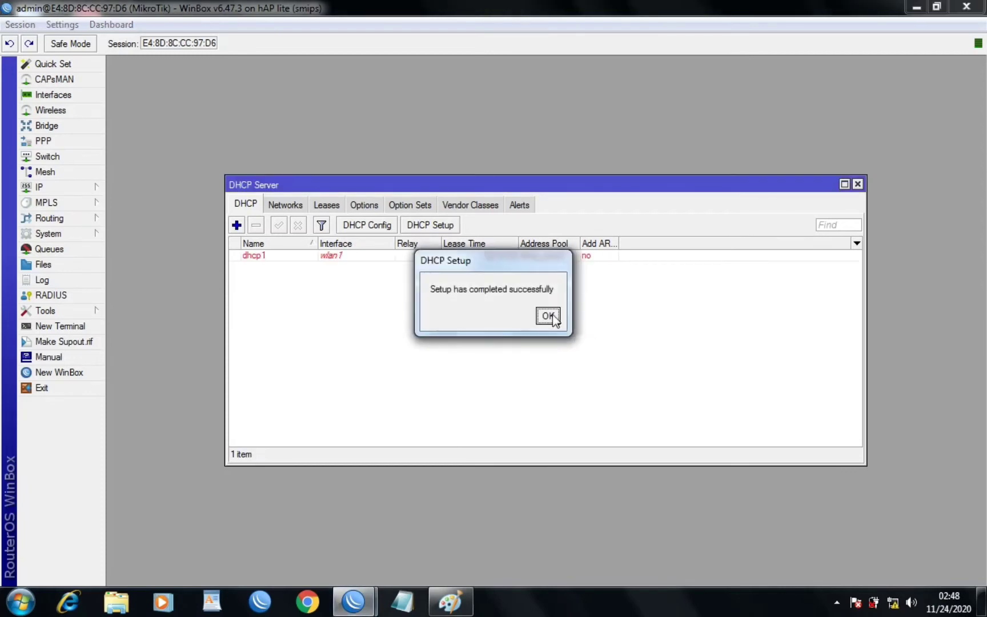
click(548, 316)
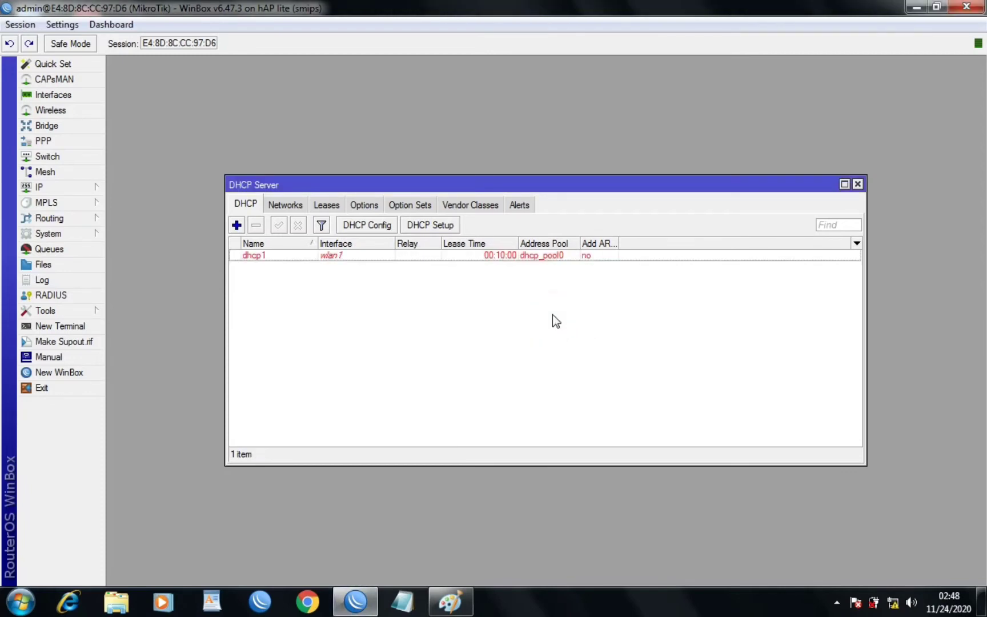
click(857, 184)
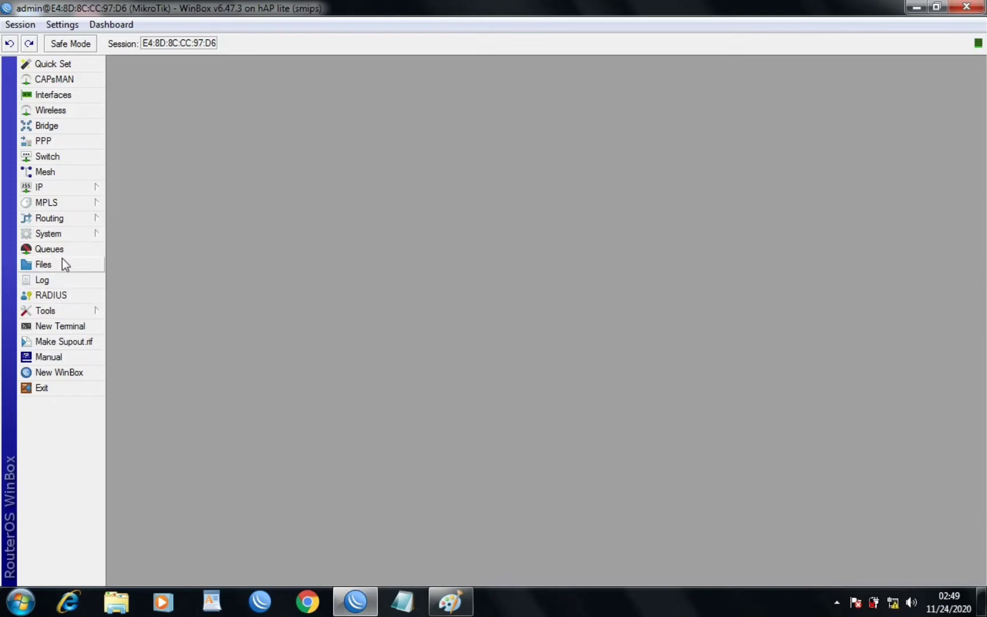
Step: Ping google.com in a New Terminal, getting replies from 172.217.194.138, then close it
click(67, 324)
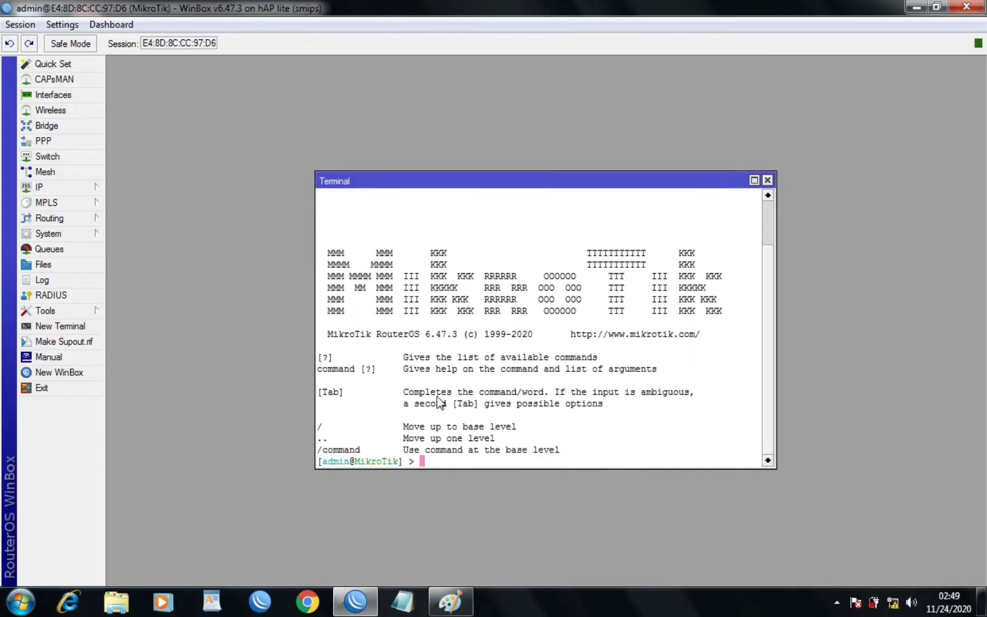
text(ping google.com)
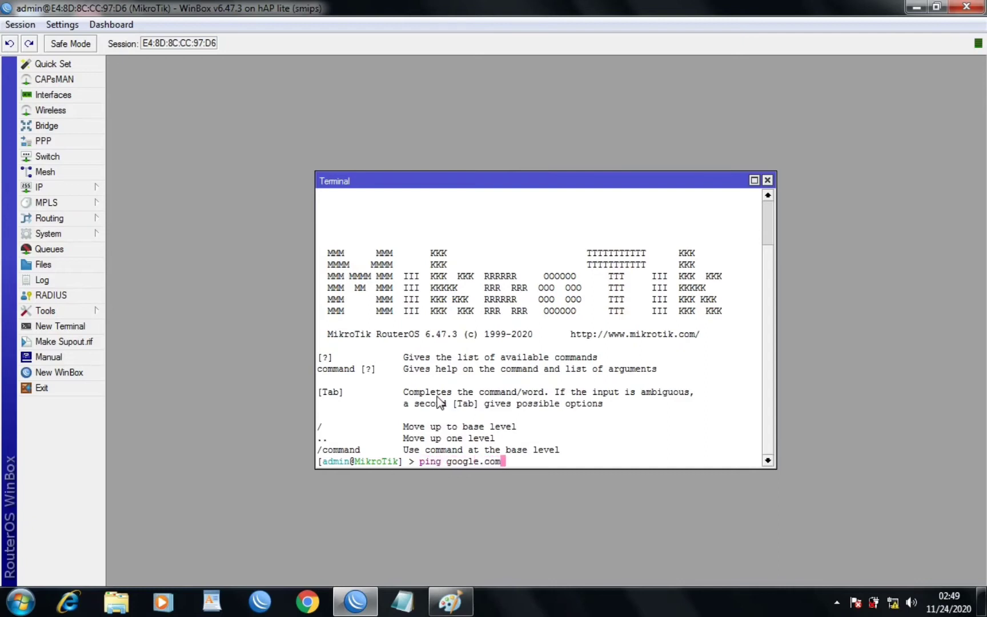
key(Return)
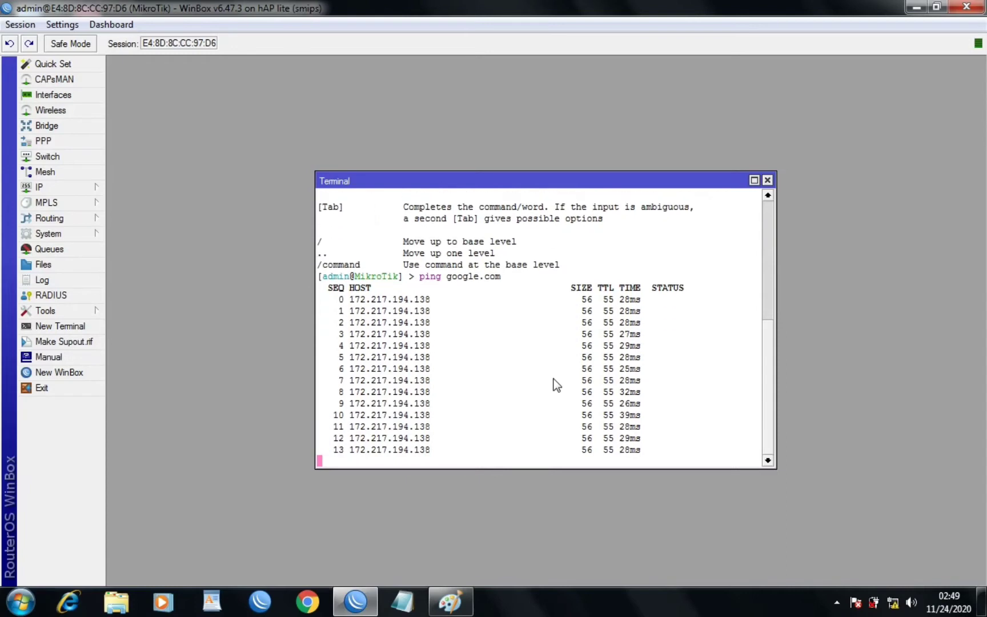
click(768, 180)
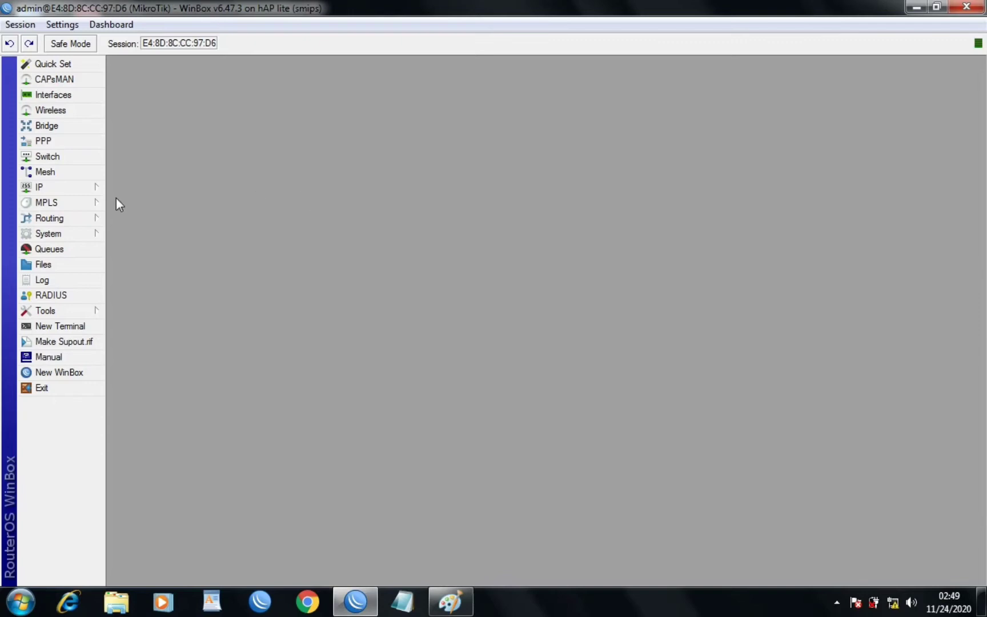
Step: Show the empty Mangle tab in IP > Firewall and review the Paint network plan
click(84, 190)
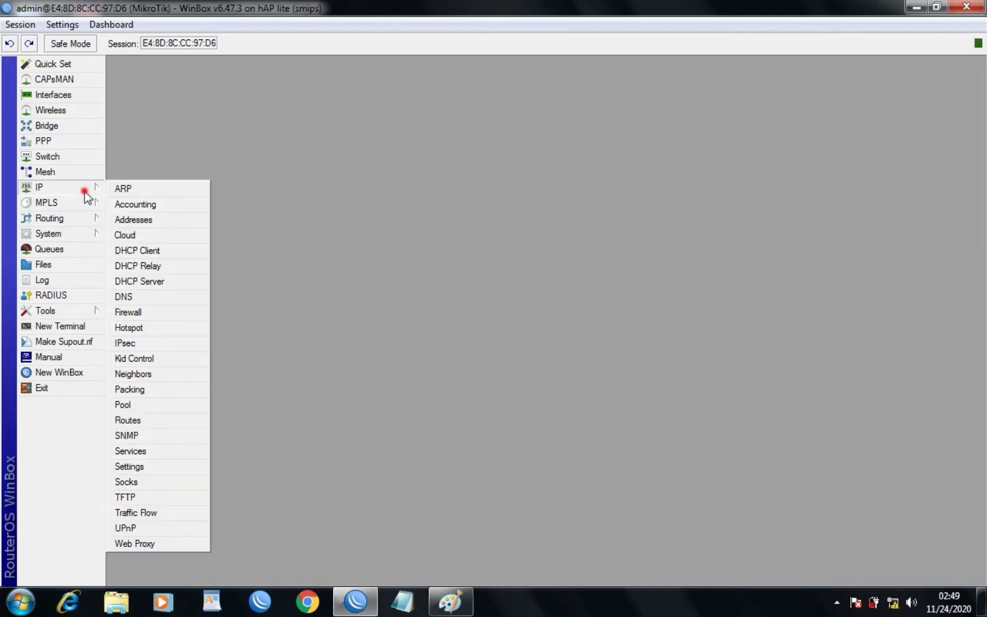
click(129, 313)
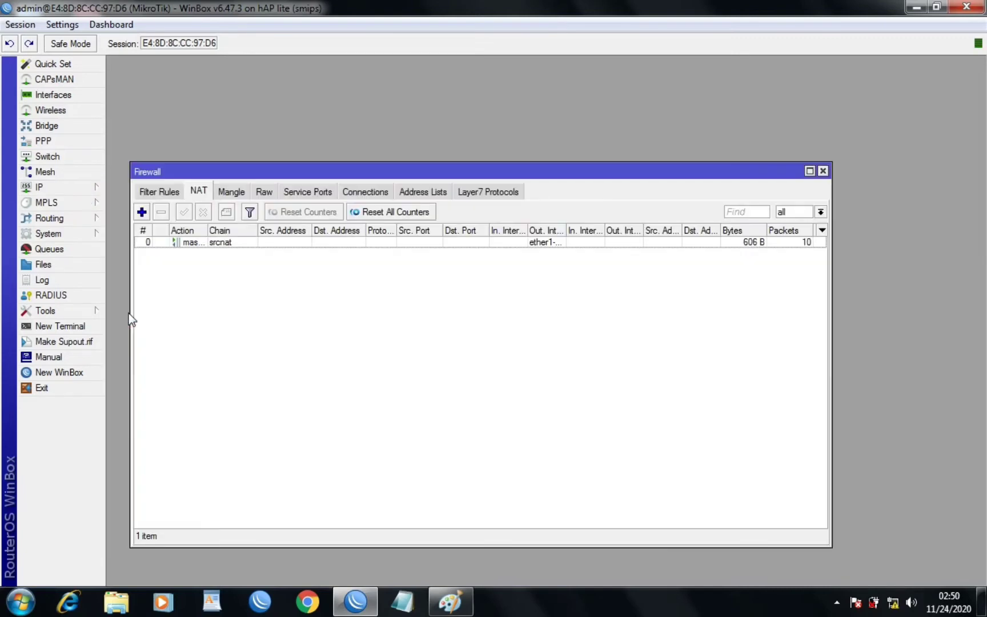
click(230, 191)
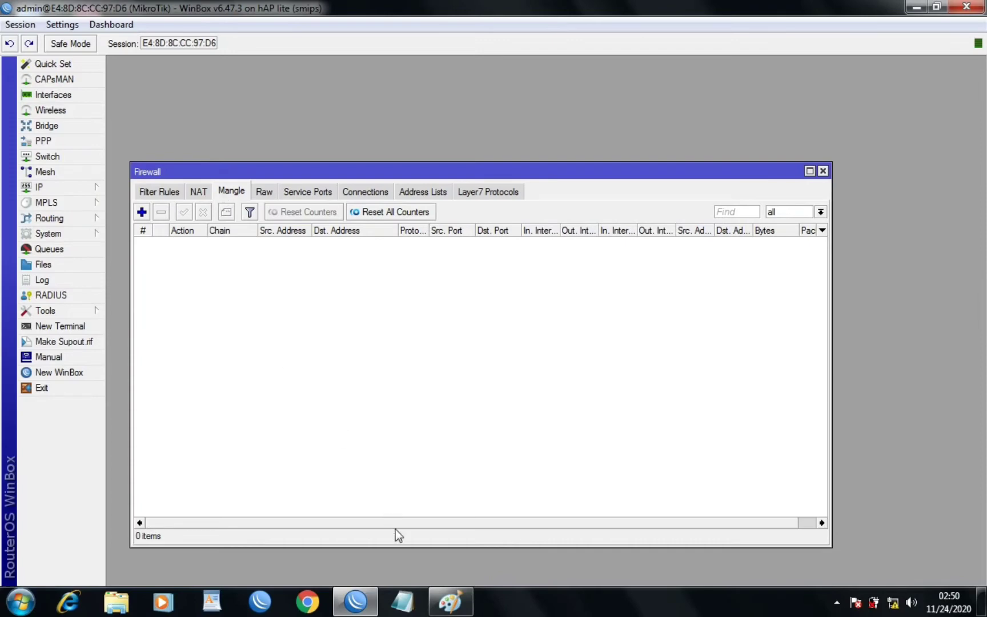
mouse_move(450, 601)
click(516, 458)
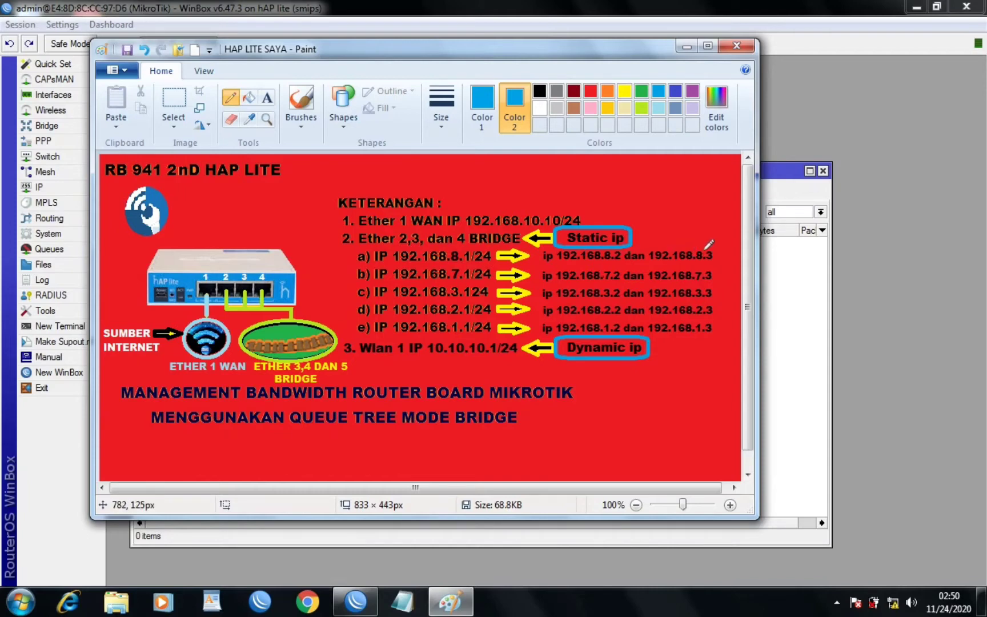
click(686, 46)
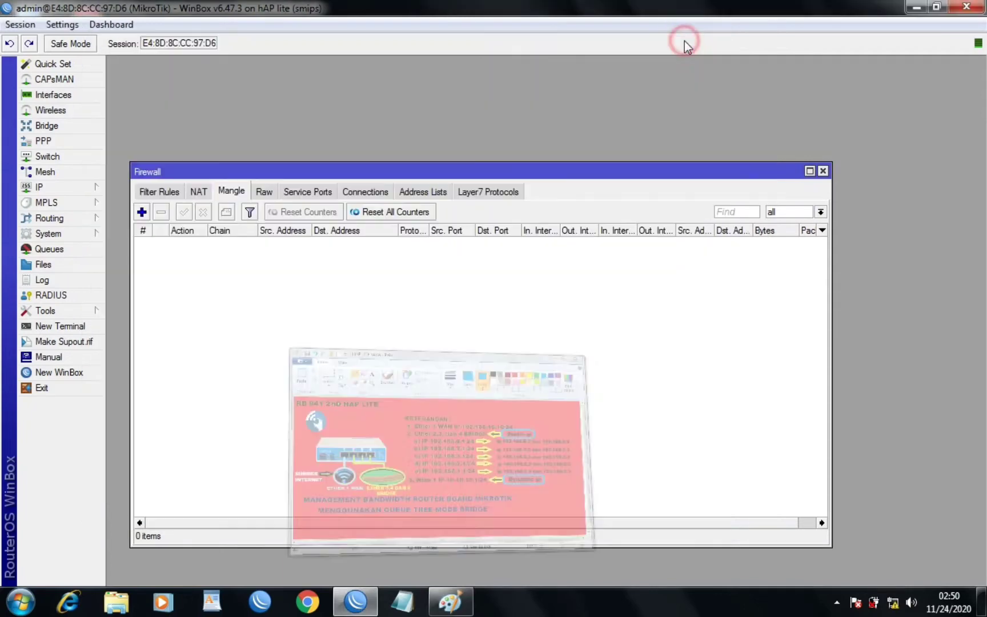
Step: Start a mangle rule with chain forward, Dst. Address 192.168.8.2, protocol !icmp
click(142, 212)
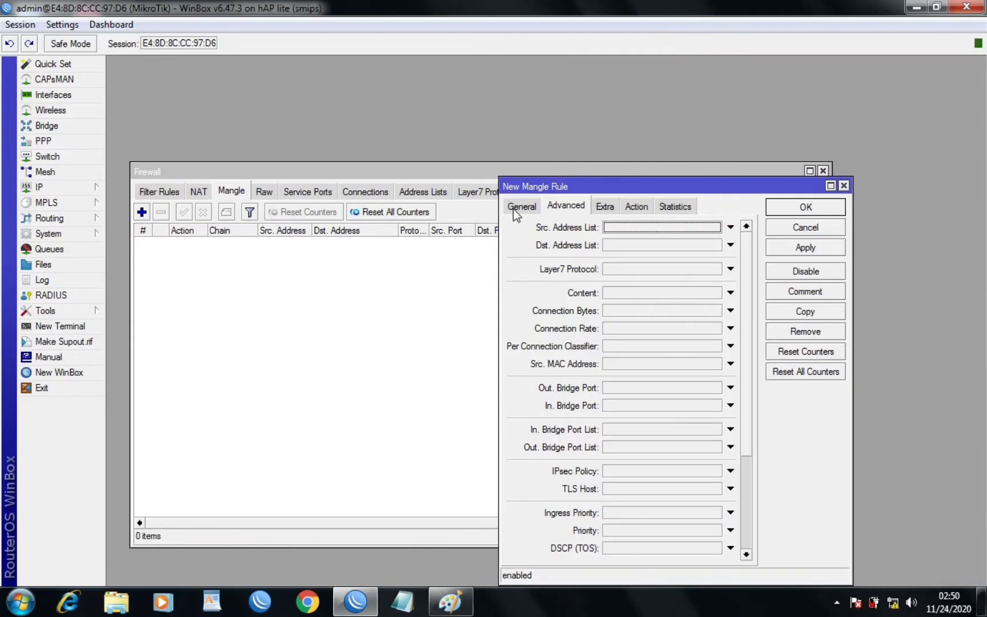
click(521, 206)
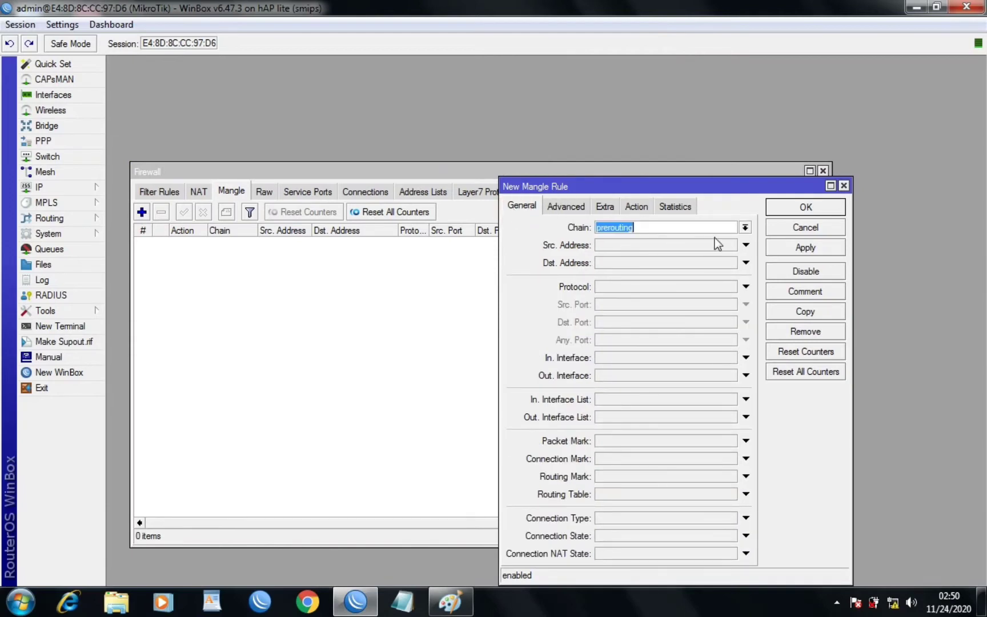
click(745, 228)
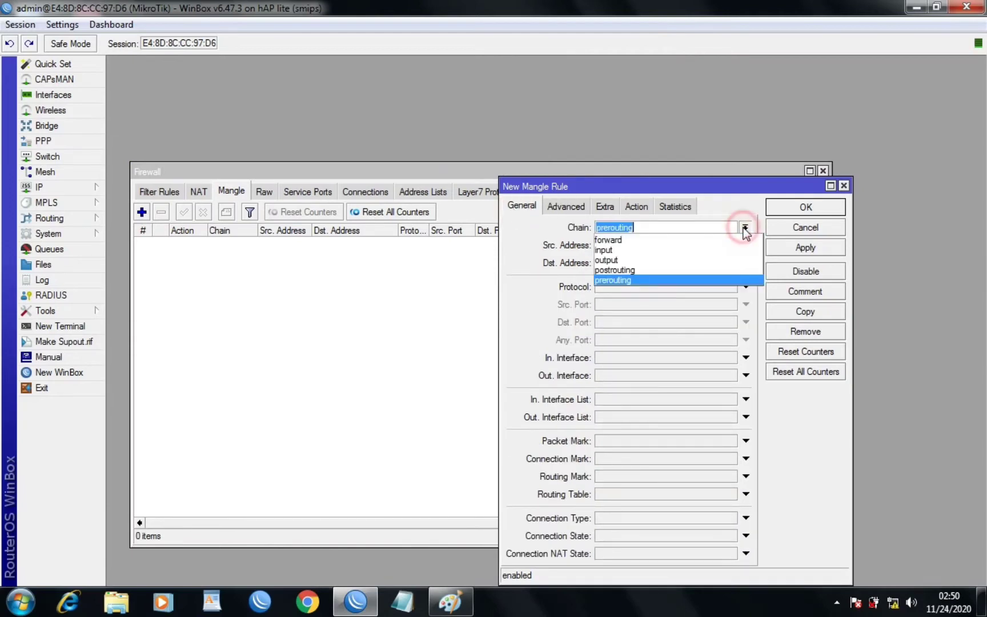
click(714, 239)
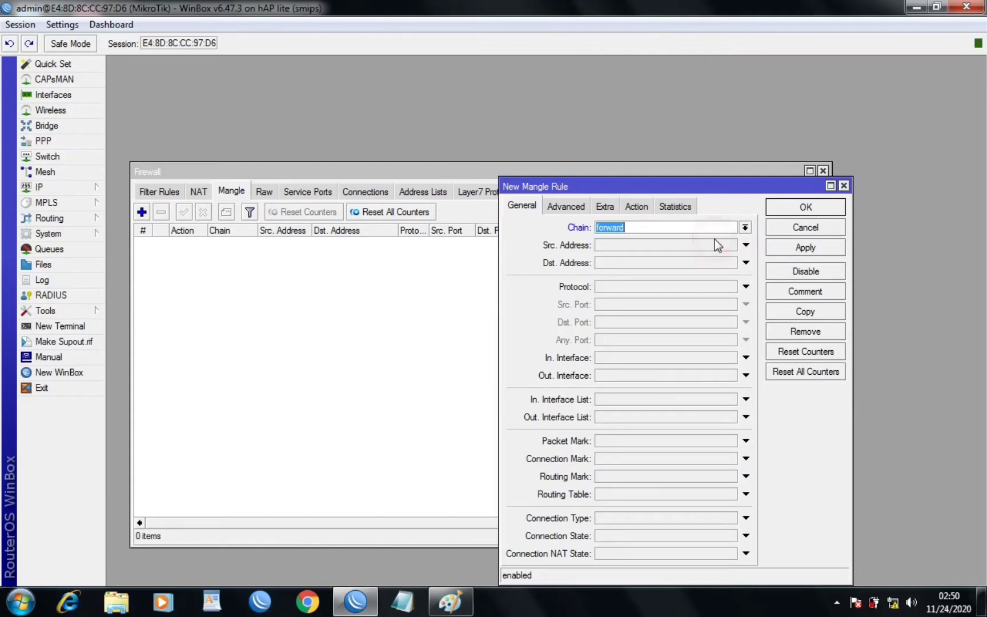
click(687, 264)
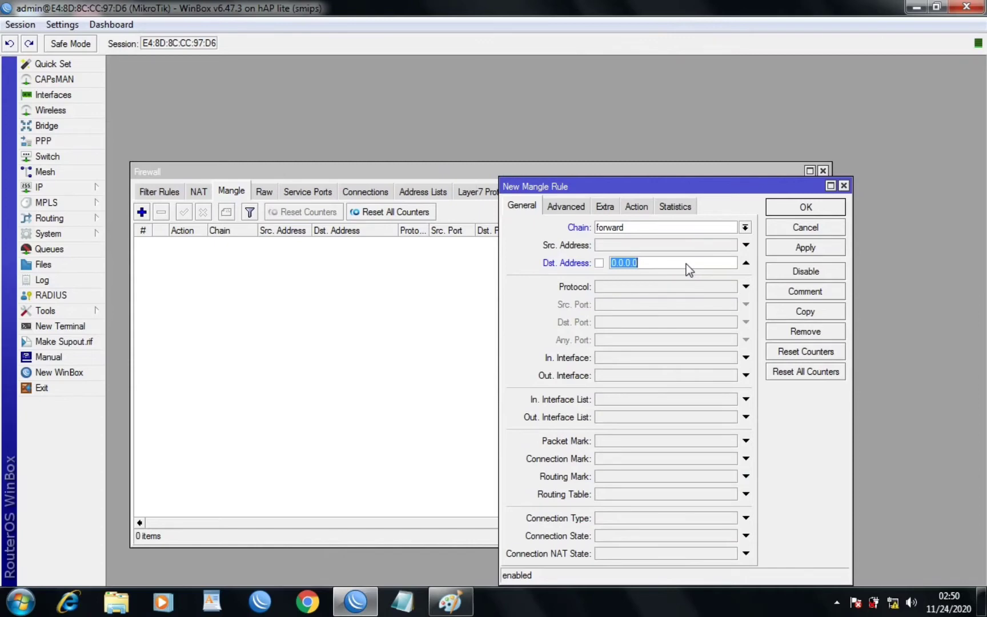
text(192.168.8.2)
click(731, 287)
click(732, 286)
click(721, 300)
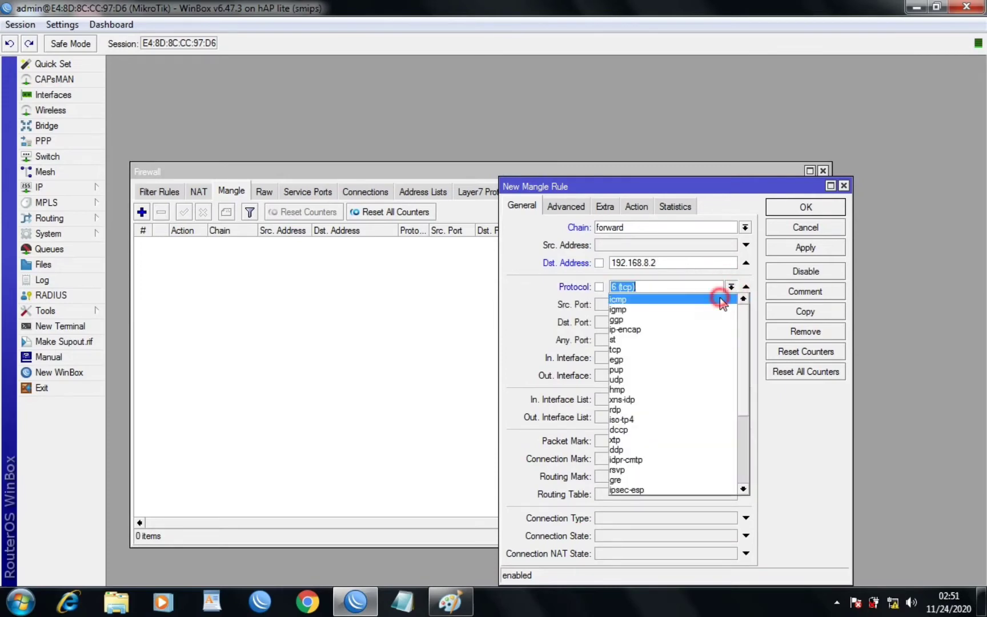
click(599, 287)
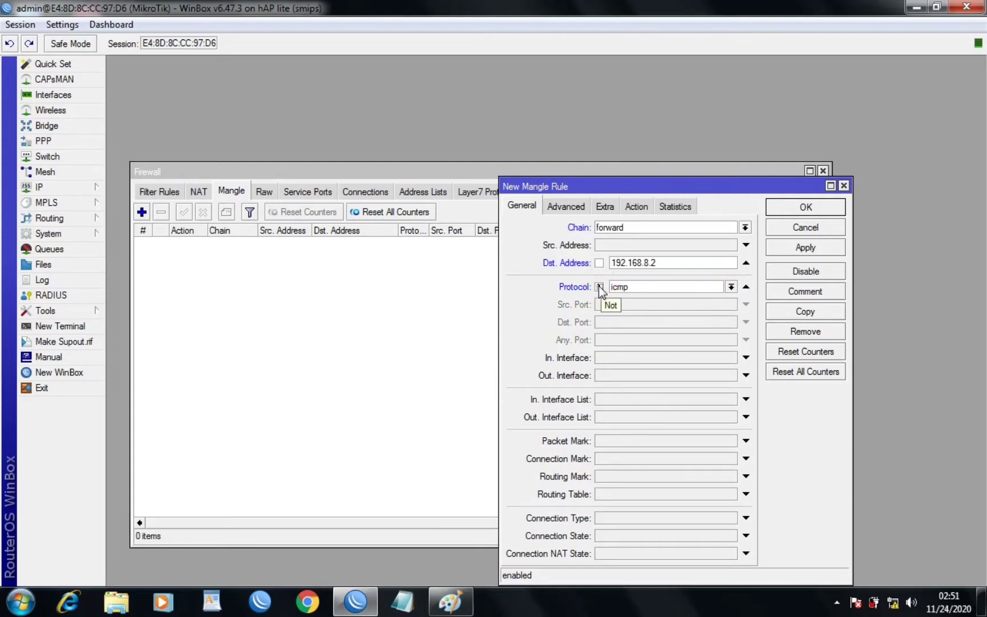
Step: Mark packets 'Packet Net ip 192.168.8.2', no passthrough, comment 'IP 192.168.8.2', and save
click(634, 206)
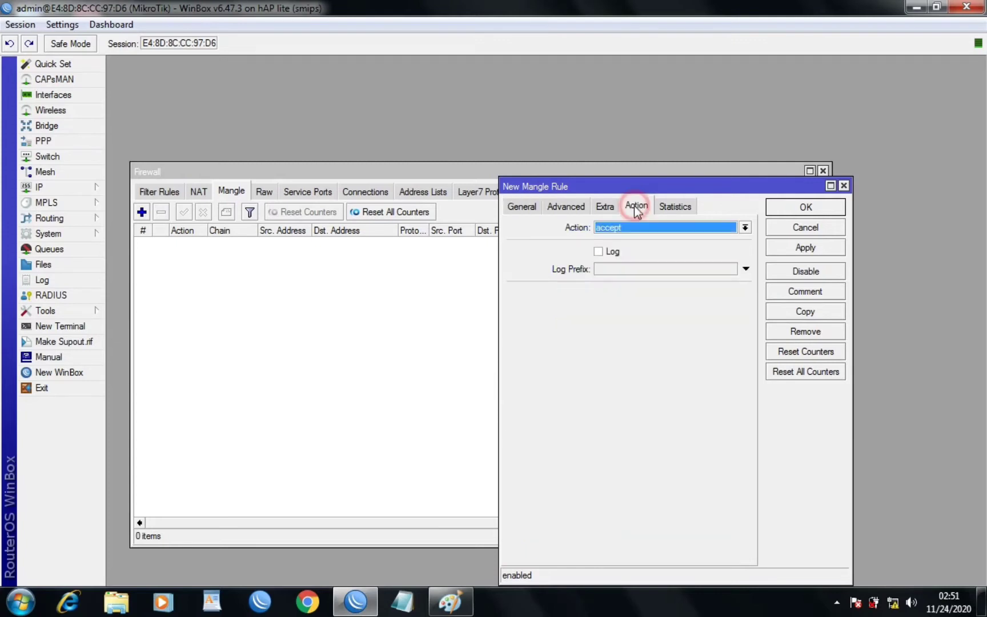
click(745, 227)
click(617, 349)
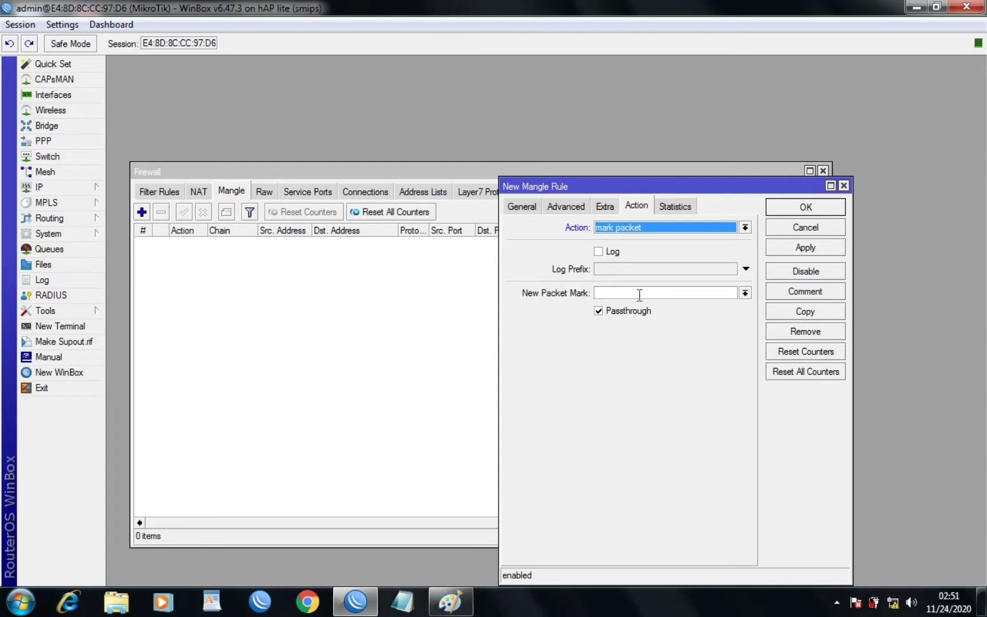
click(639, 293)
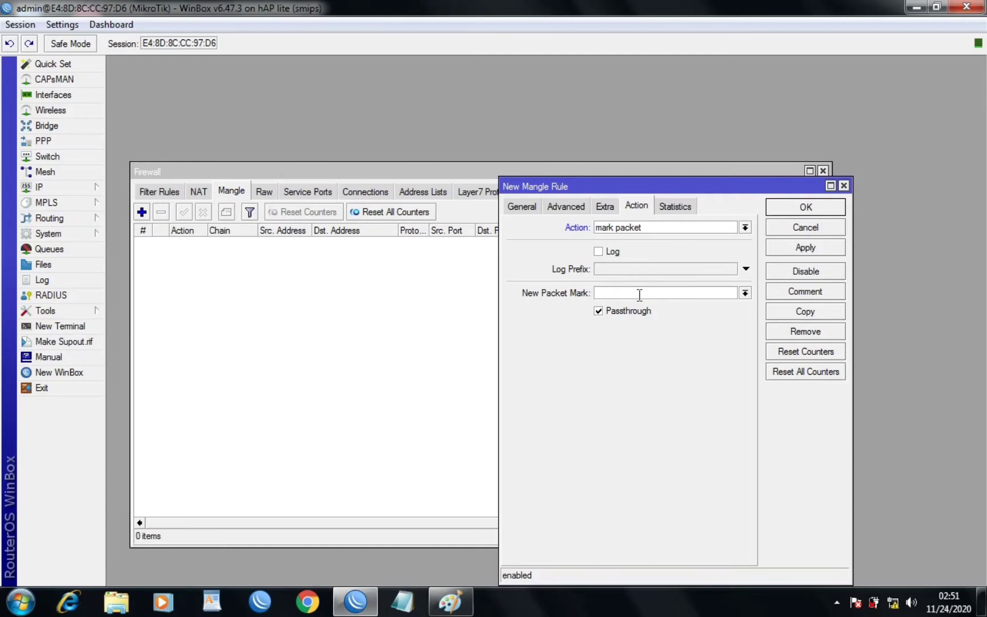
text(Pack)
text(et)
text( Net)
text( Up 1)
text(92.168)
text(.8.)
text(2)
click(598, 311)
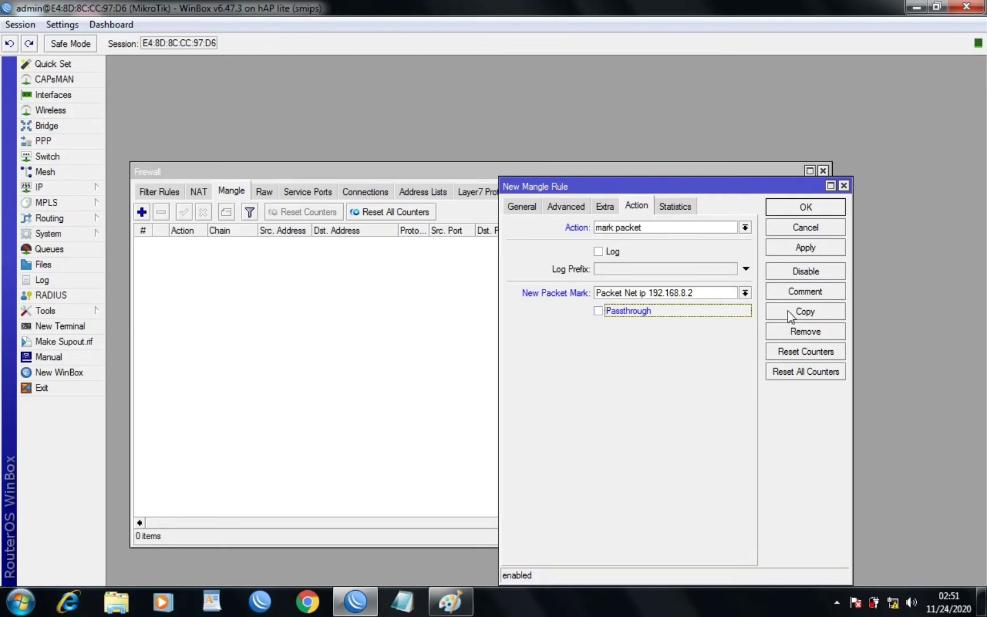
click(789, 293)
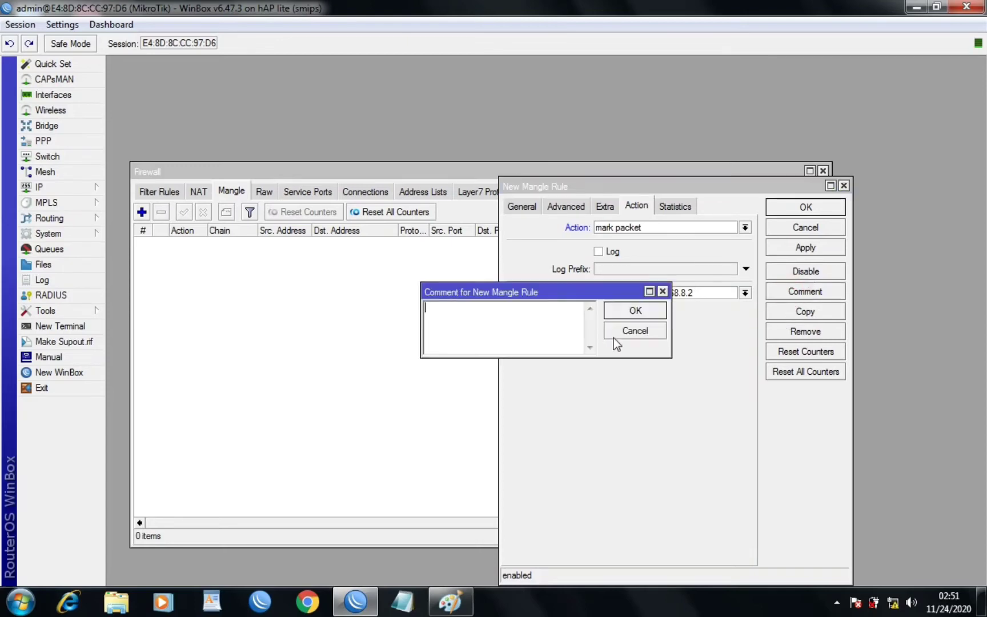
text(IP 192.168.8.2)
click(648, 310)
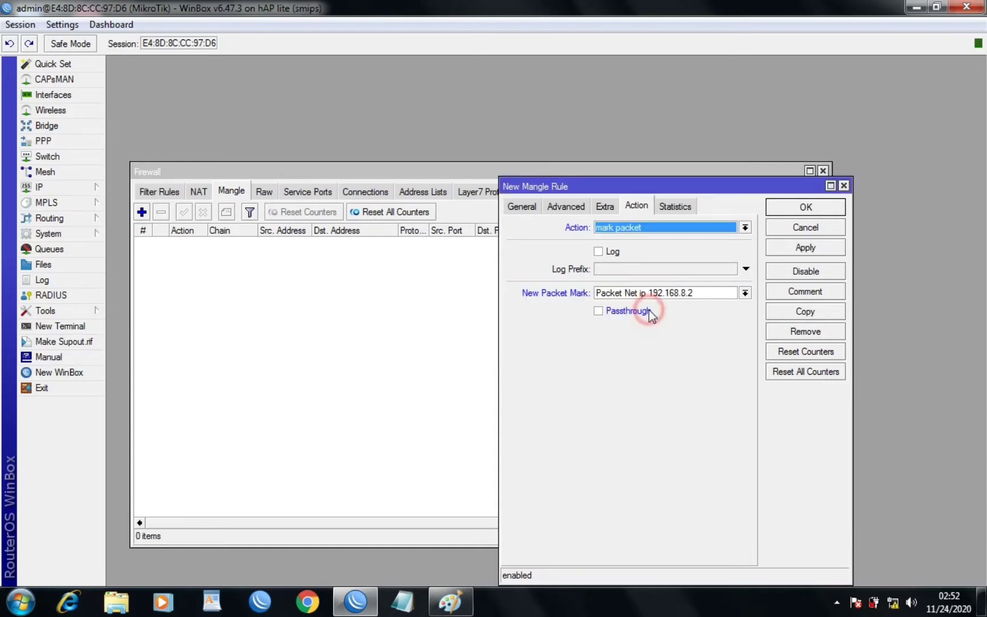
click(787, 254)
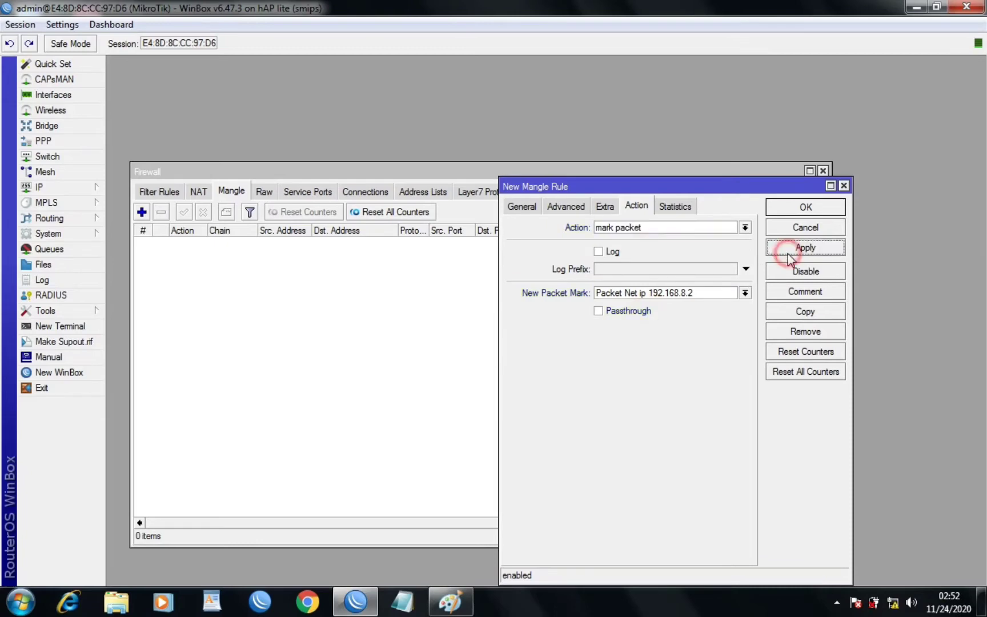
click(793, 207)
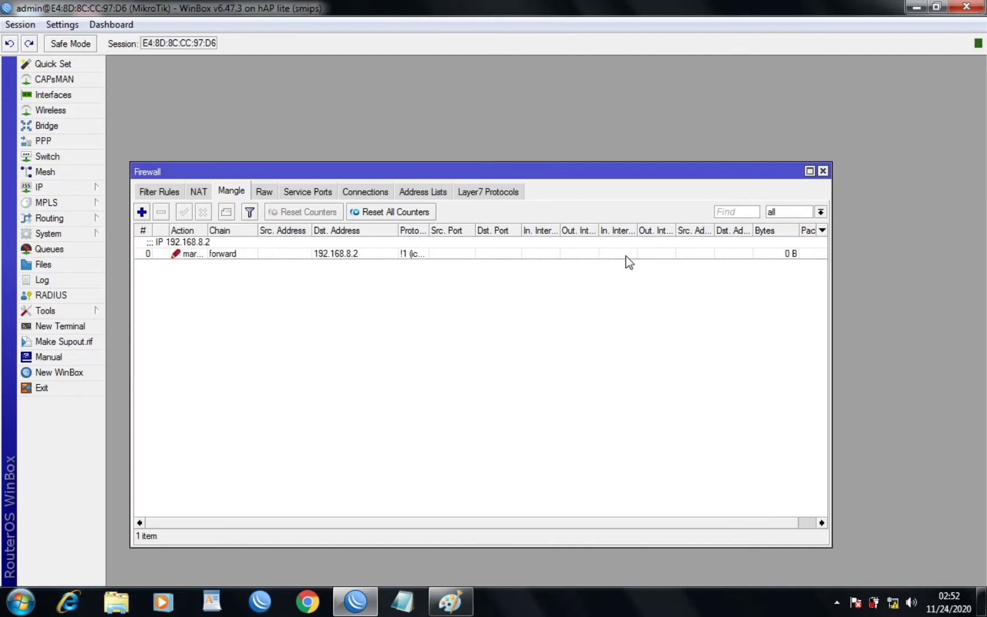
Step: Start a mangle rule with chain forward, Dst. Address 192.168.8.3, protocol !icmp
click(142, 213)
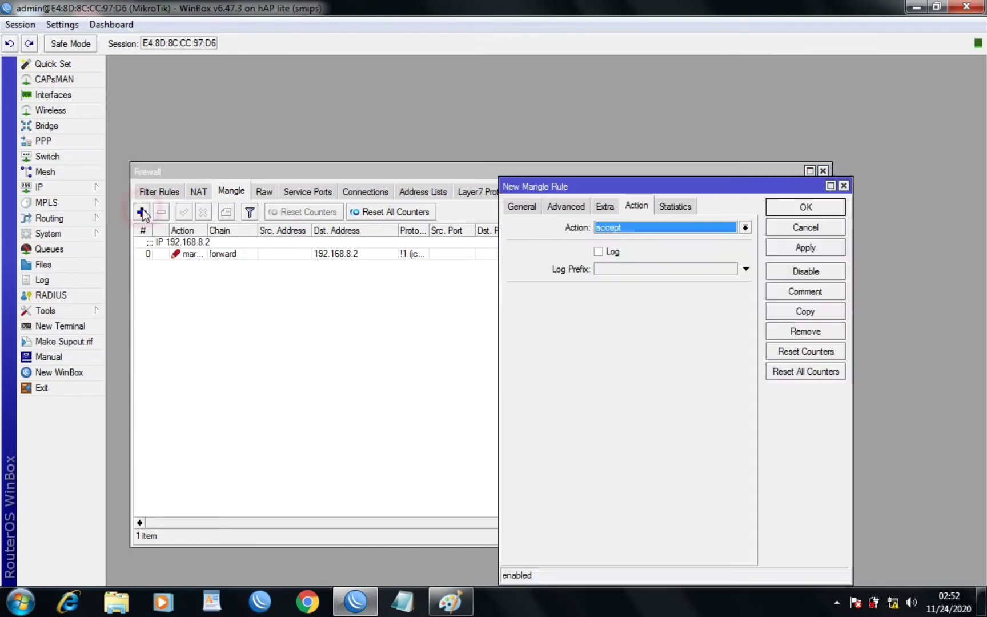
click(532, 206)
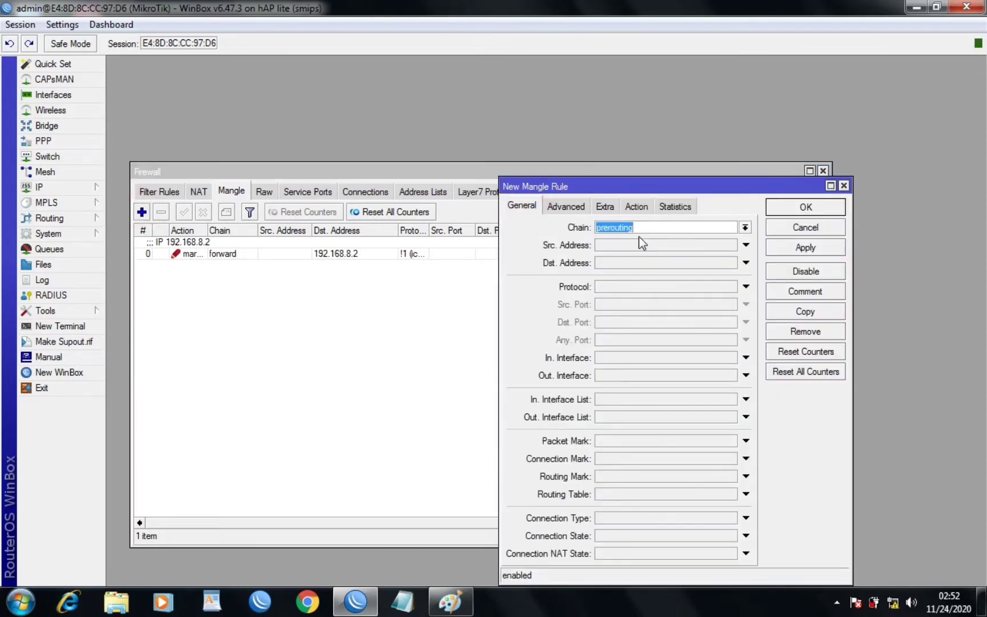
click(744, 228)
click(709, 240)
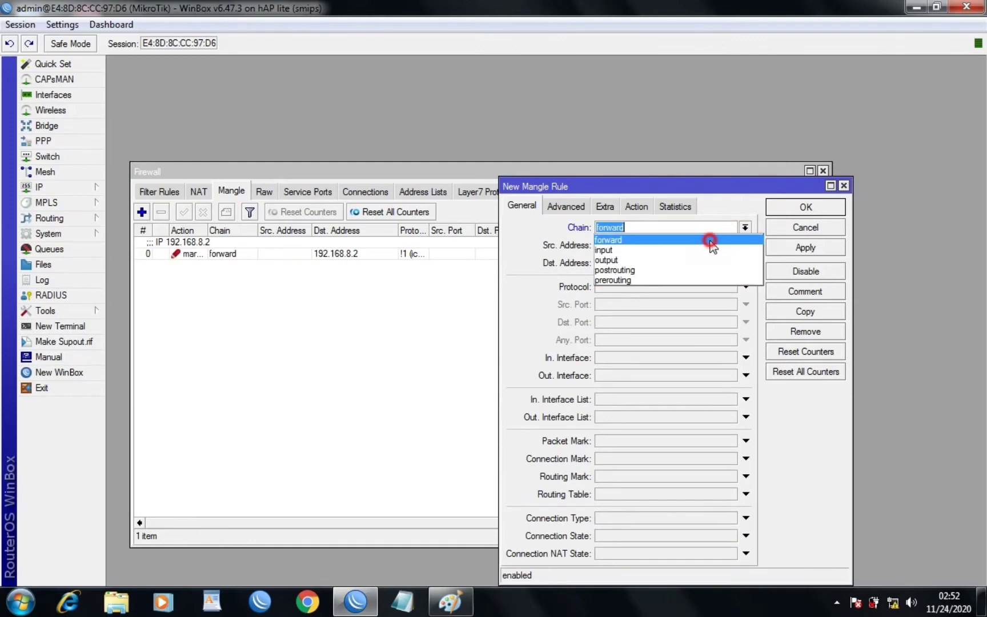
click(670, 265)
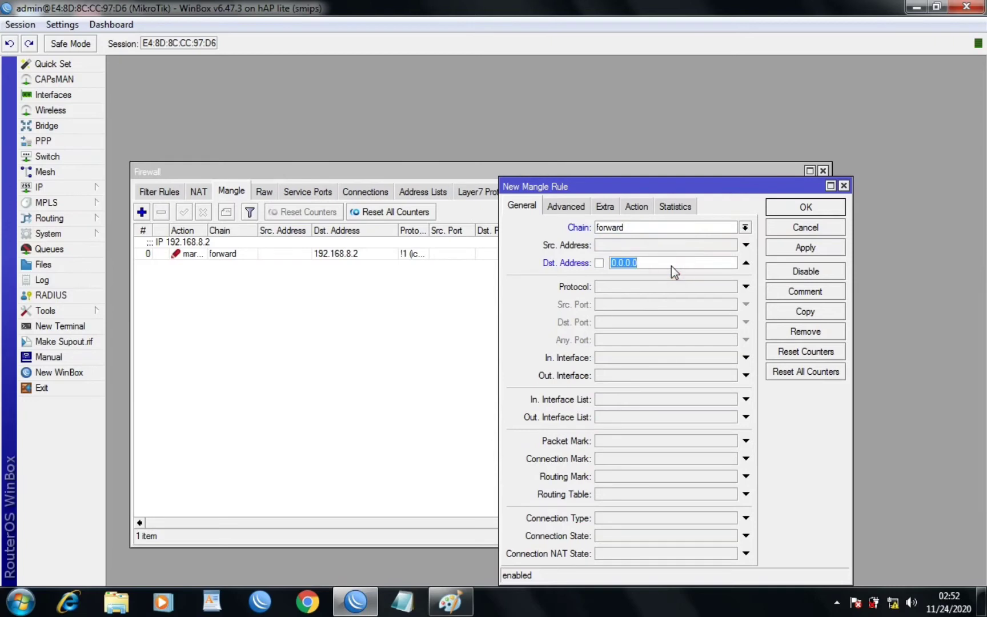
text(192.168.8.3)
click(726, 287)
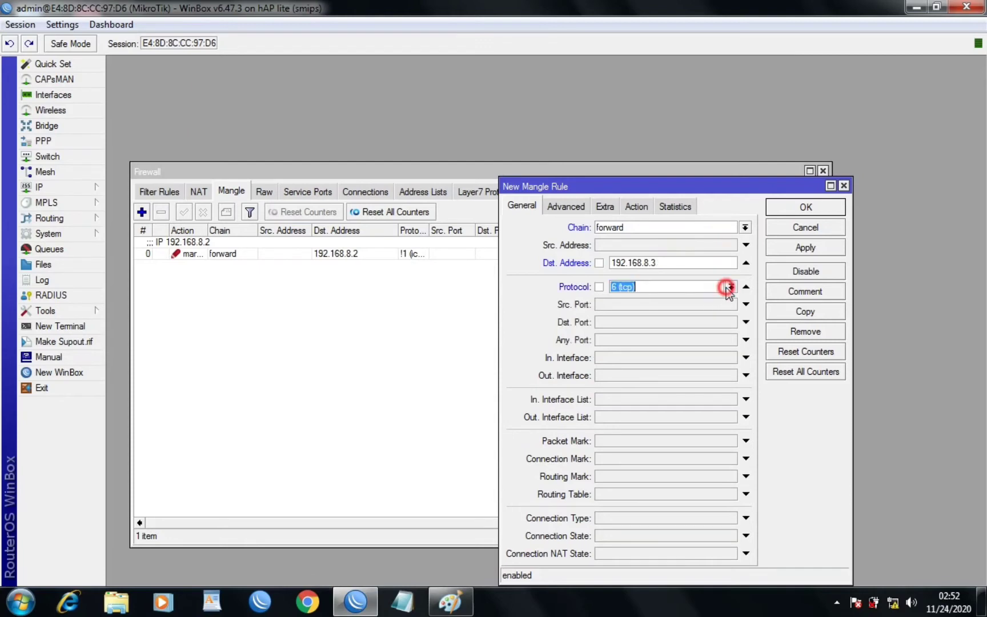
click(726, 288)
click(718, 299)
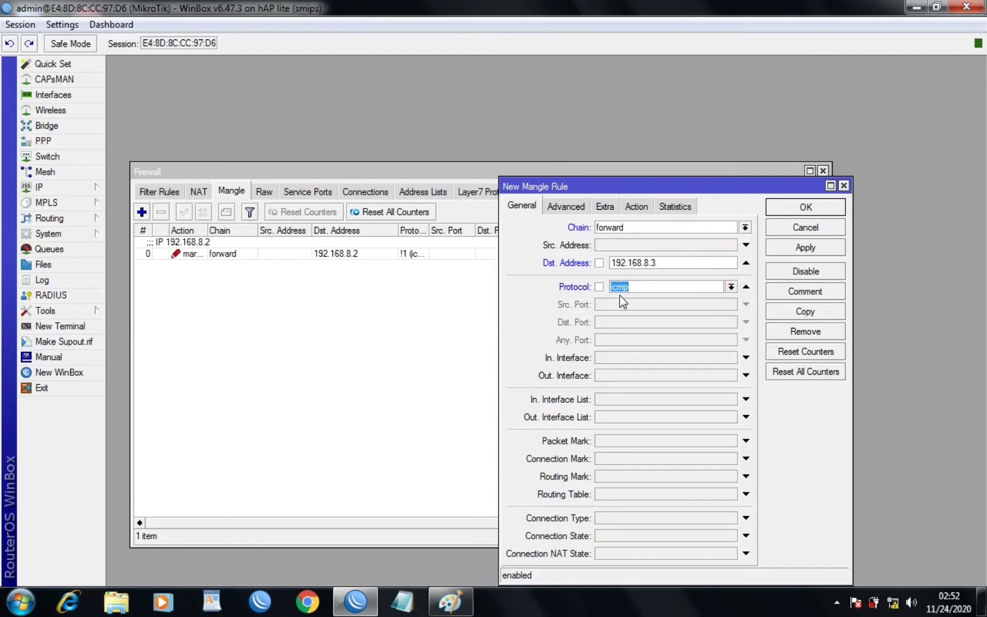
click(599, 287)
Step: Mark packets 'Packet Net ip 192.168.8.3', no passthrough, comment 'IP 192.168.8.3', save, show Paint
click(637, 206)
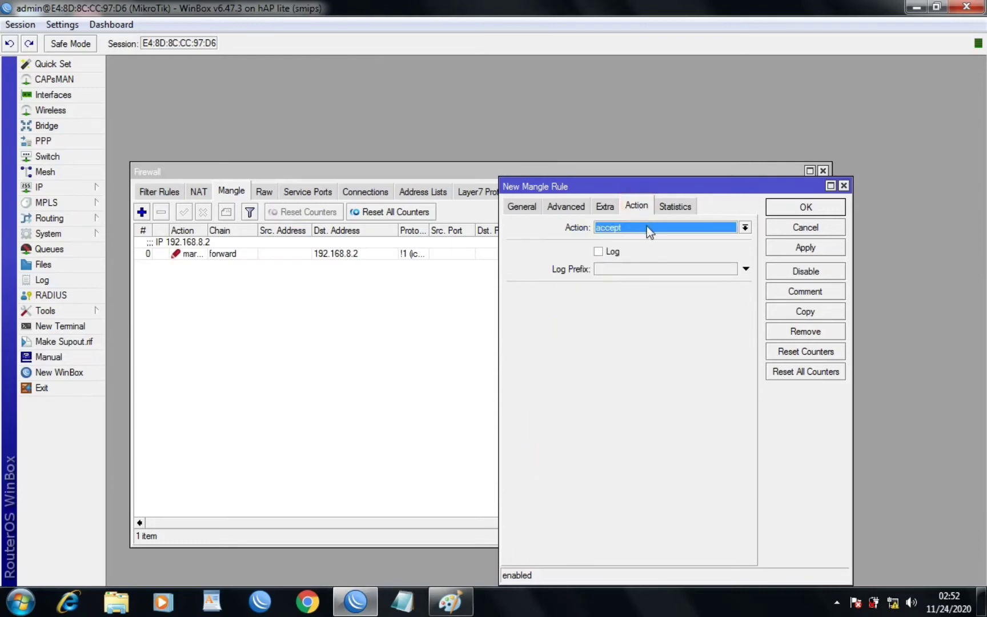
click(647, 226)
click(632, 346)
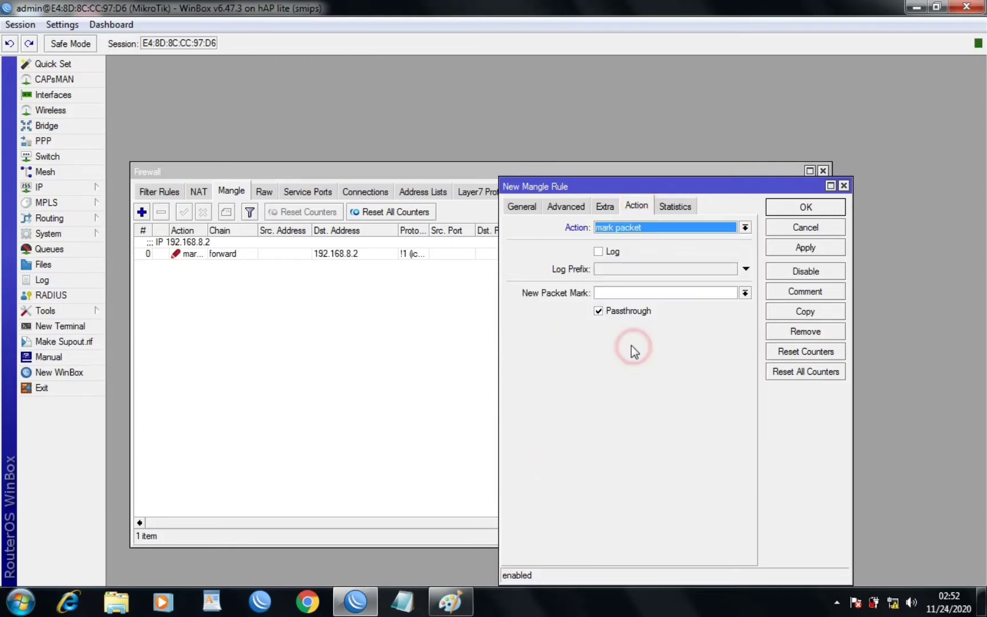
click(637, 293)
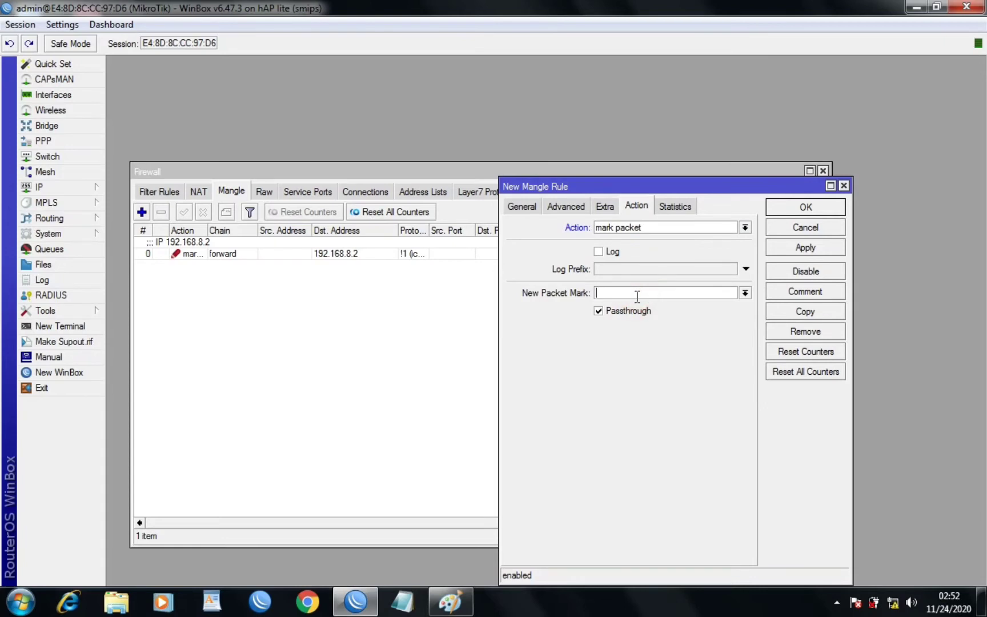
text(Packet)
text( Ne)
text(tf)
text(ip 192.1)
text(68.8.3)
click(600, 312)
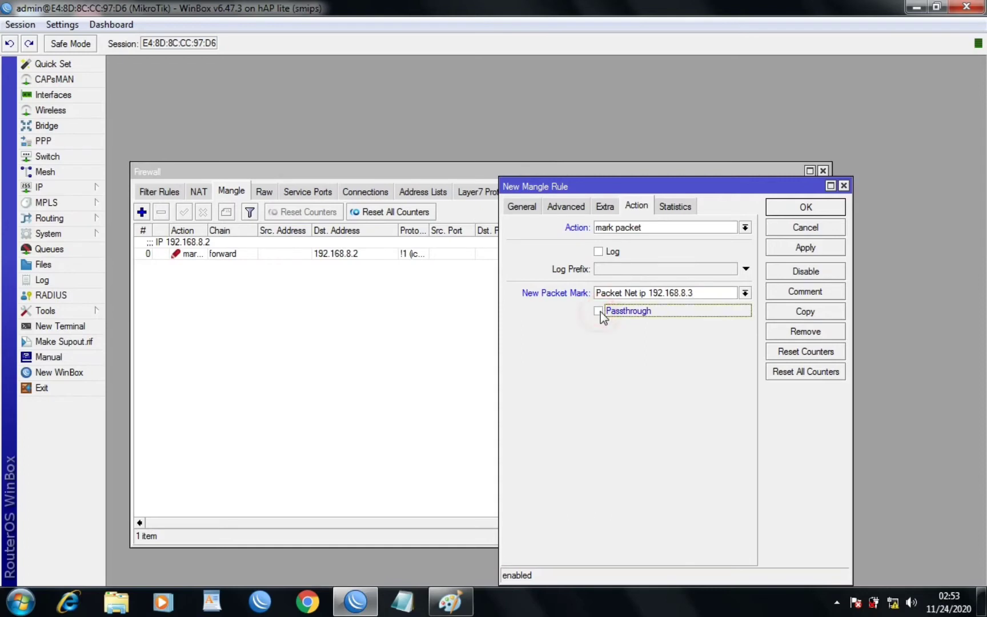
click(822, 293)
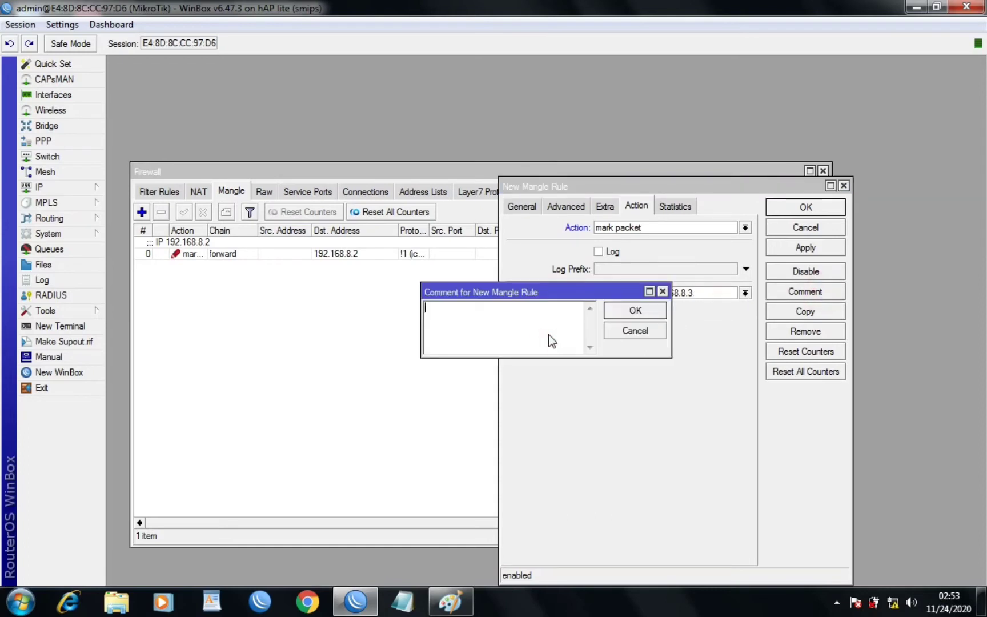
text(ip)
key(BackSpace)
text(IP 192.168.8.3)
click(634, 311)
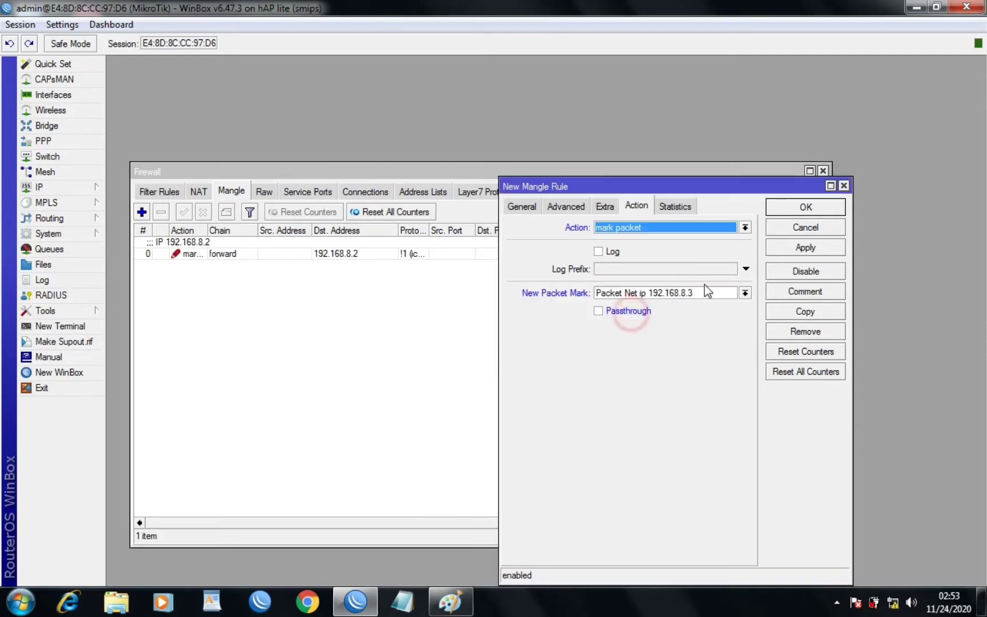
click(810, 252)
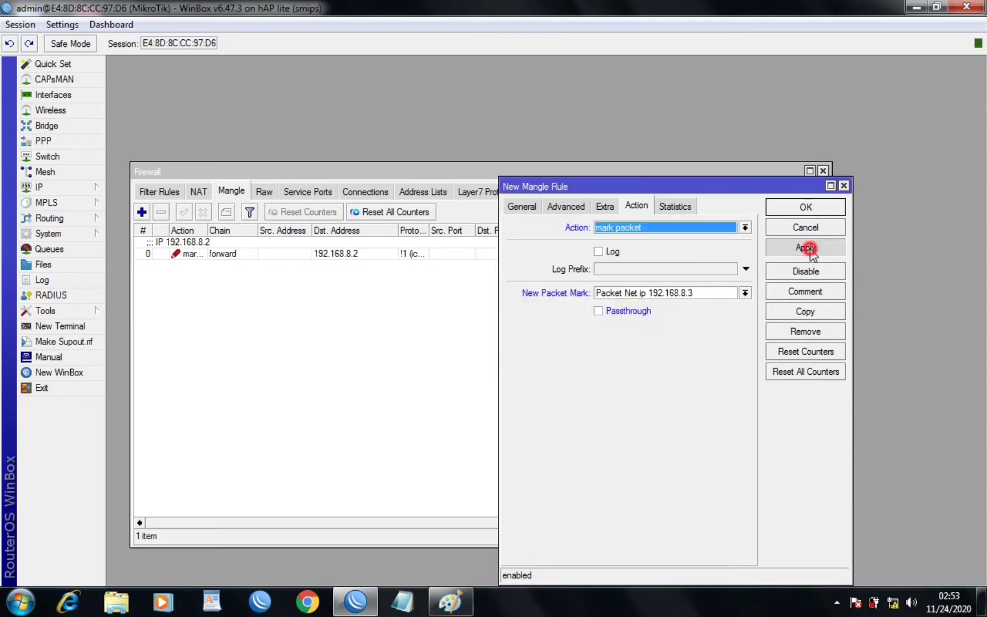
click(809, 209)
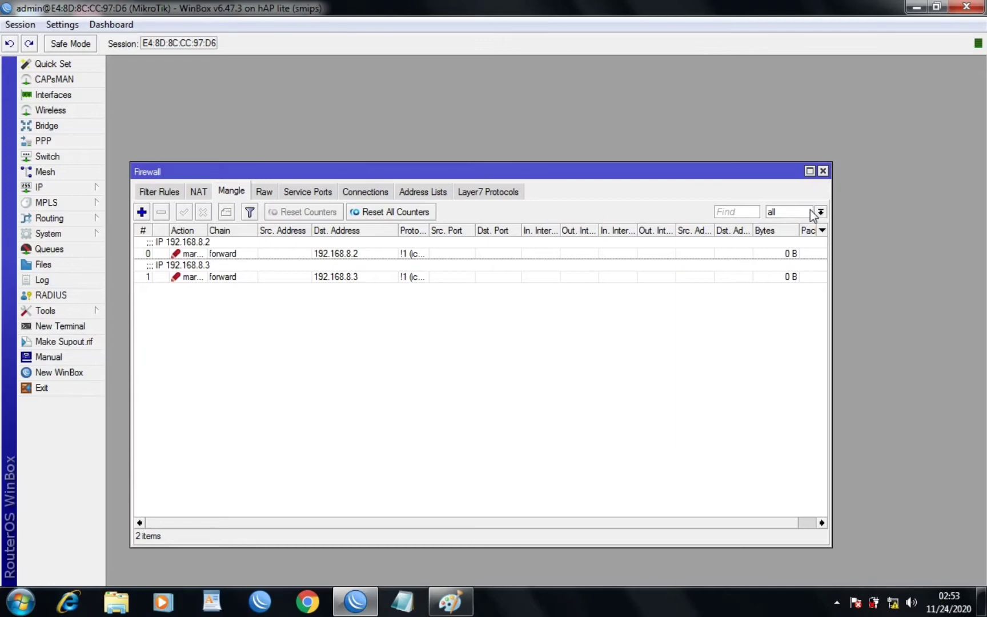
click(451, 602)
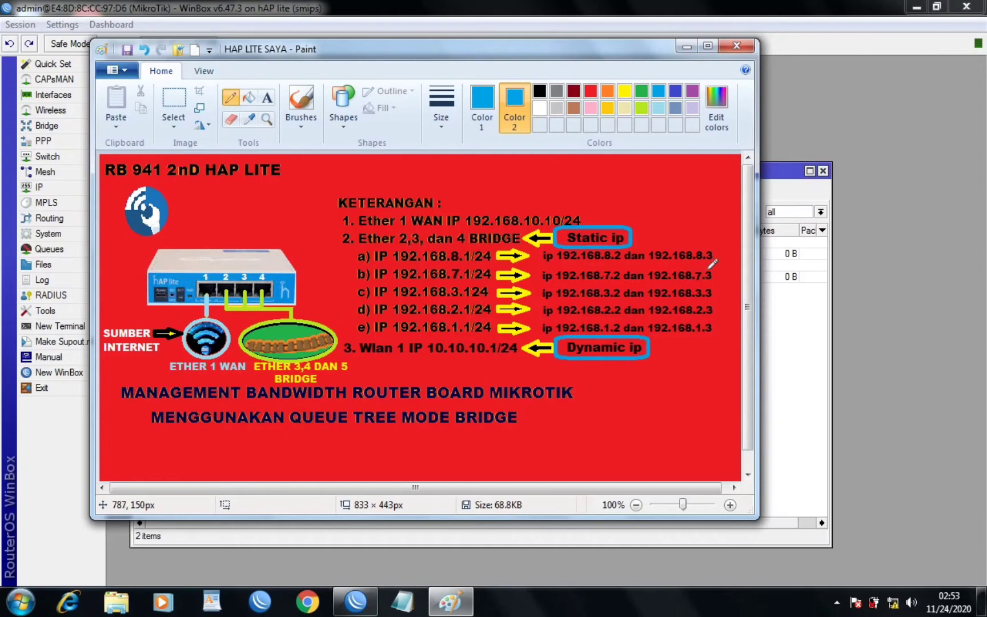
Step: Bring WinBox's Mangle list, with the 192.168.8.2 and 192.168.8.3 rules, back to the front
click(371, 605)
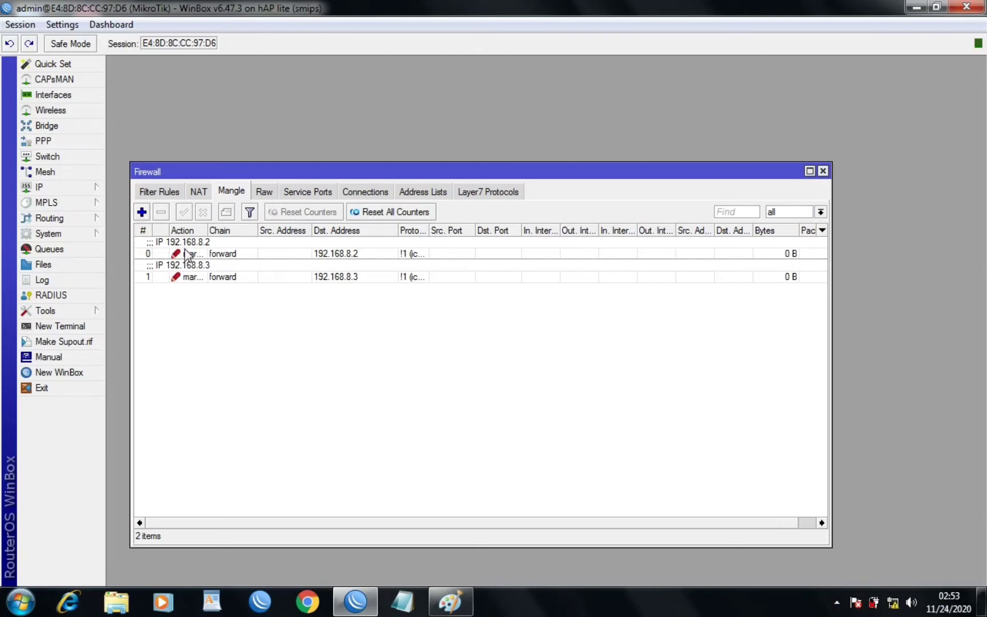
Step: Duplicate the 192.168.8.3 mangle rule and set the copy's Dst. Address to 192.168.7.2
click(201, 277)
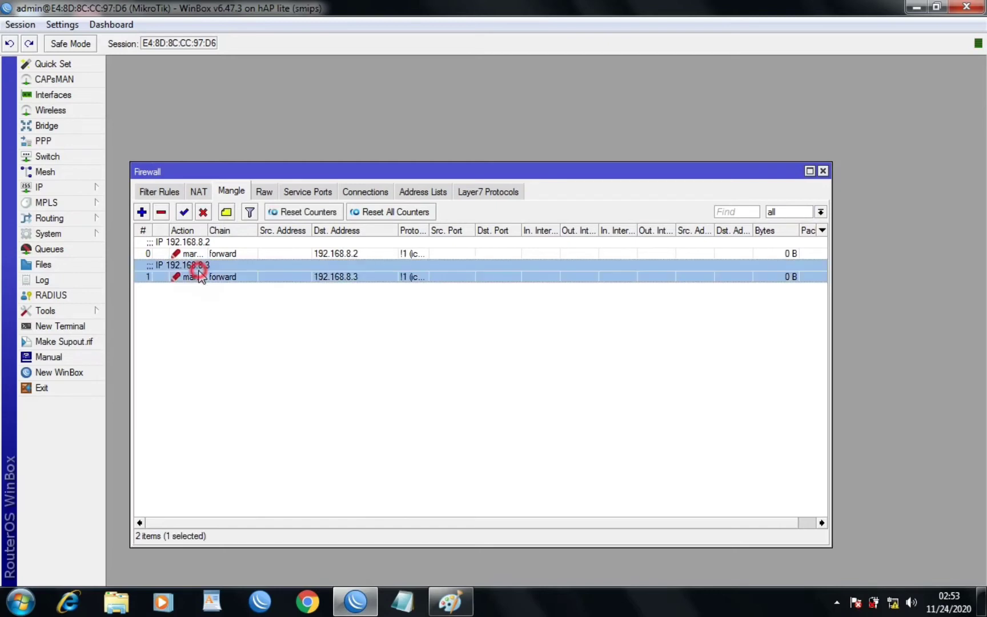
double_click(201, 277)
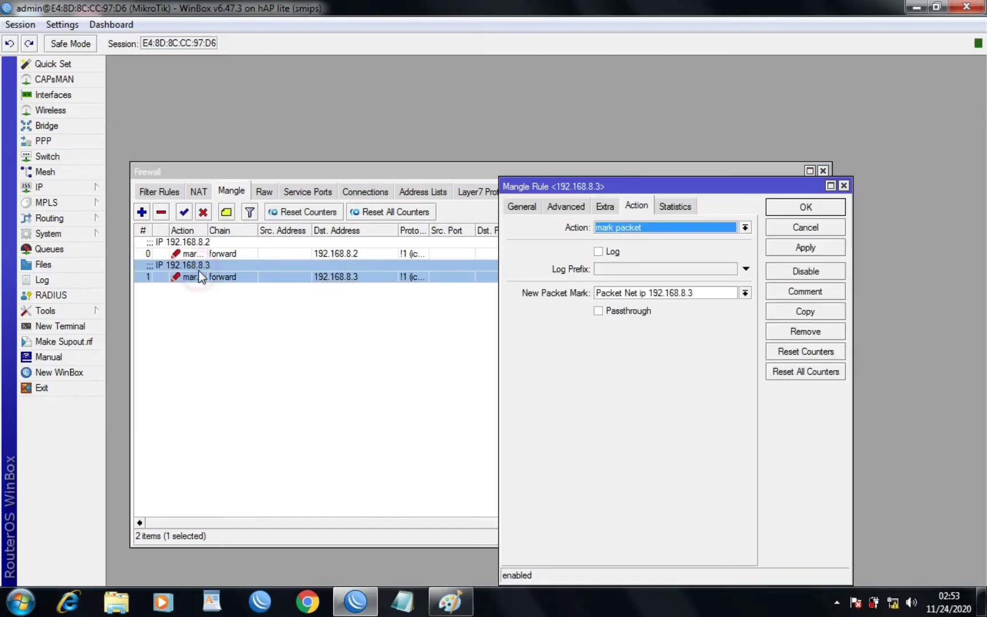
click(806, 314)
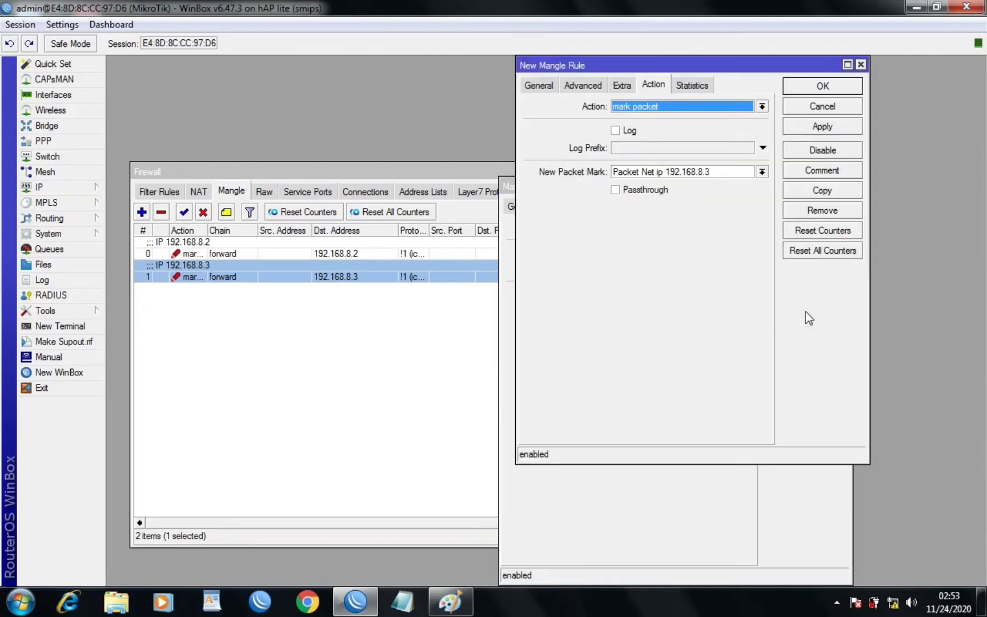
click(534, 84)
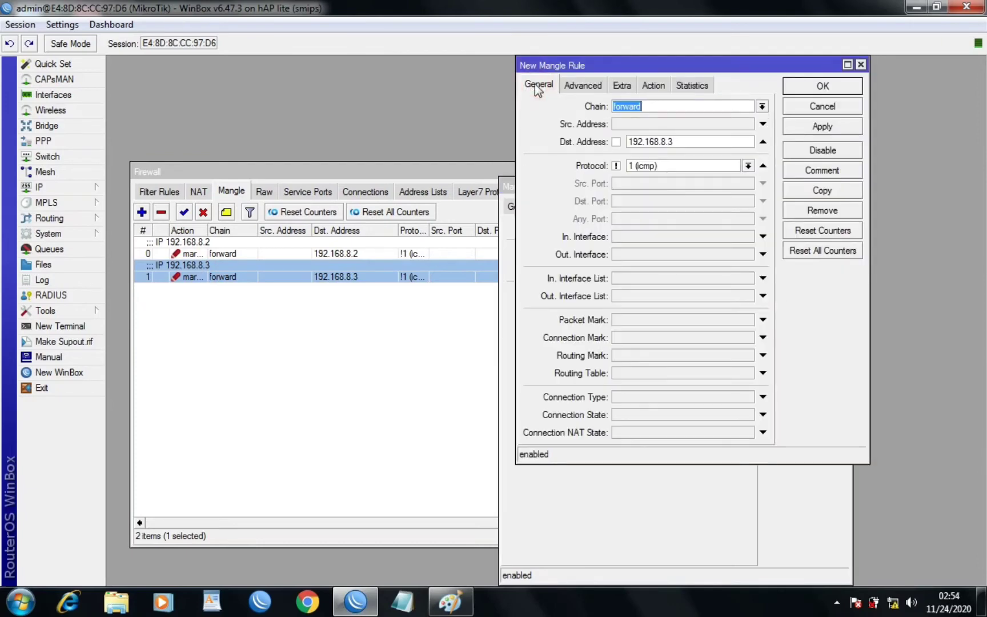
click(678, 141)
key(BackSpace)
key(BackSpace)
key(BackSpace)
text(7.2)
Step: Set packet mark 'Packet Net ip 192.168.7.2' and comment 'IP 192.168.7.2', then save and close both dialogs
click(652, 85)
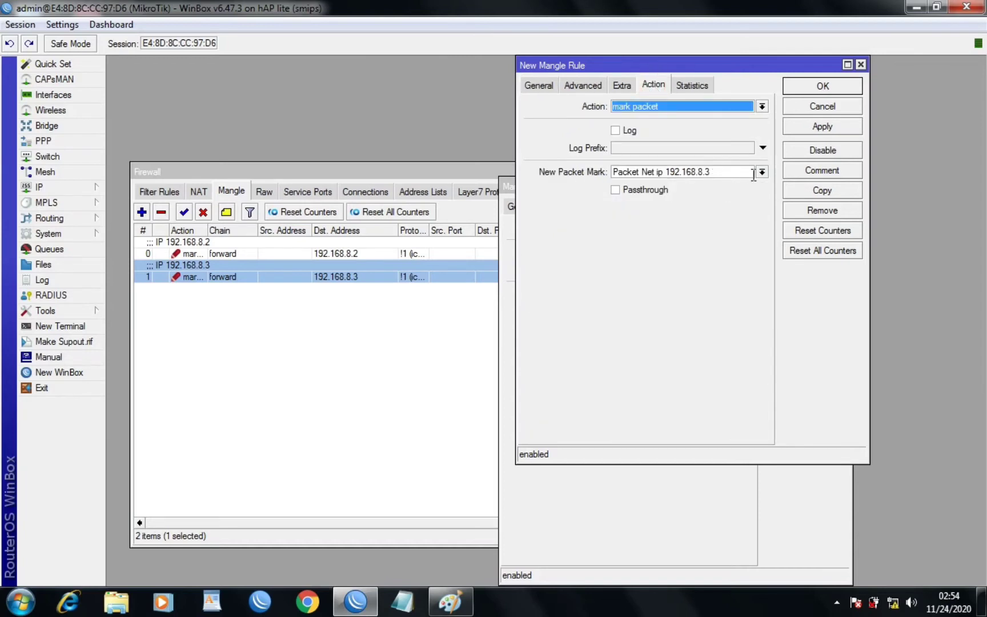
click(721, 173)
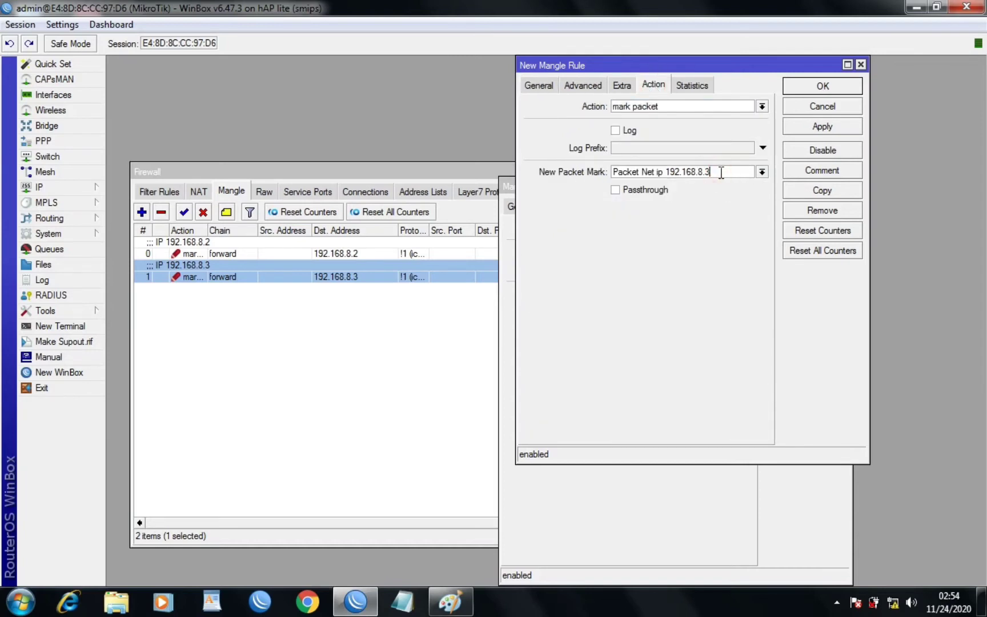
key(BackSpace)
key(BackSpace)
key(BackSpace)
text(7.2)
click(810, 171)
click(485, 310)
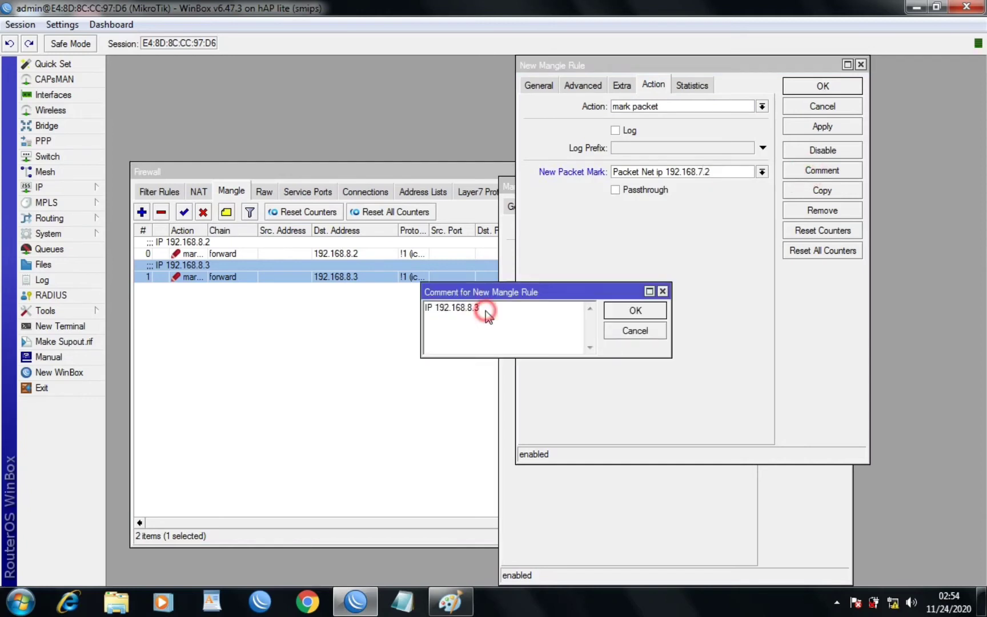
key(BackSpace)
text(7.2)
click(625, 310)
click(812, 126)
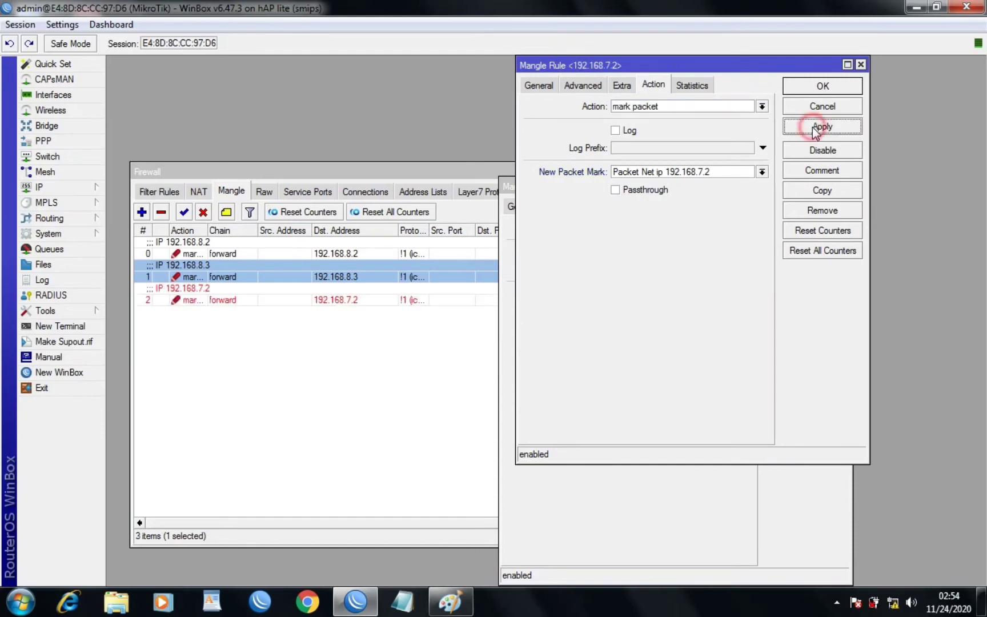
click(812, 91)
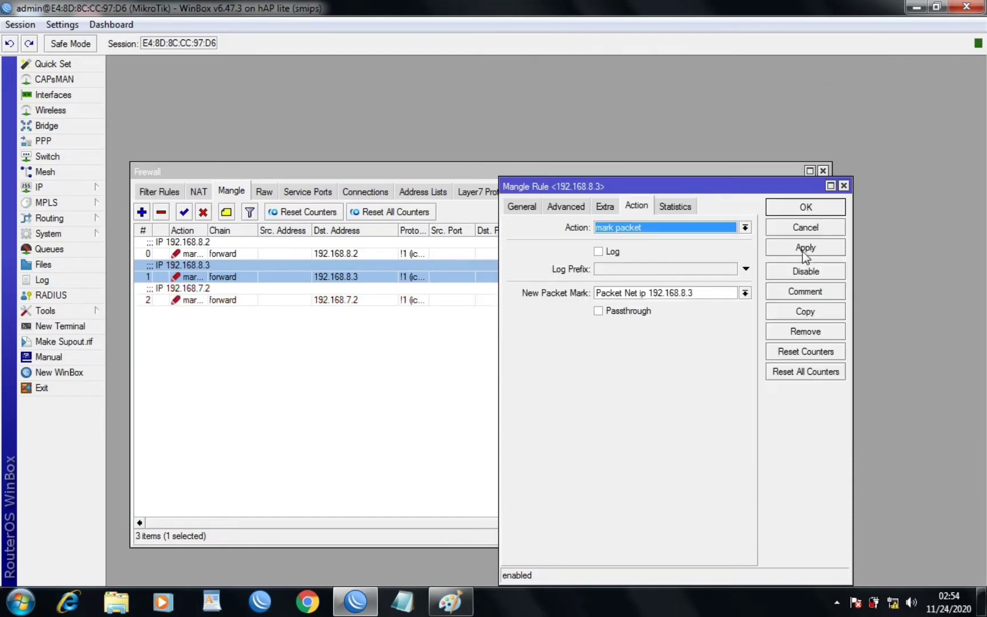
click(811, 209)
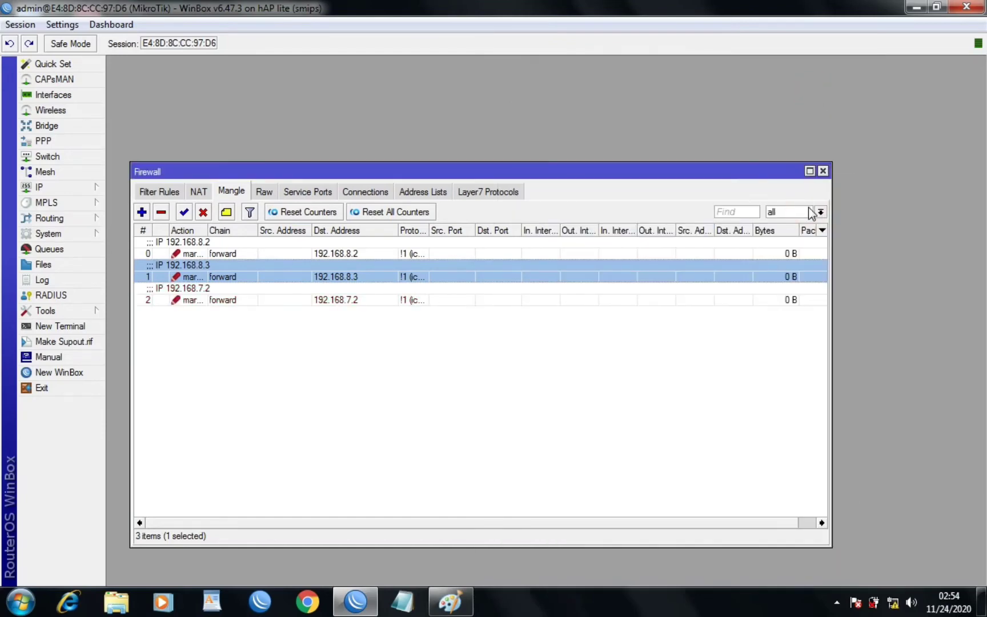
Step: Duplicate the 192.168.7.2 mangle rule and set the copy's Dst. Address to 192.168.7.3
click(234, 299)
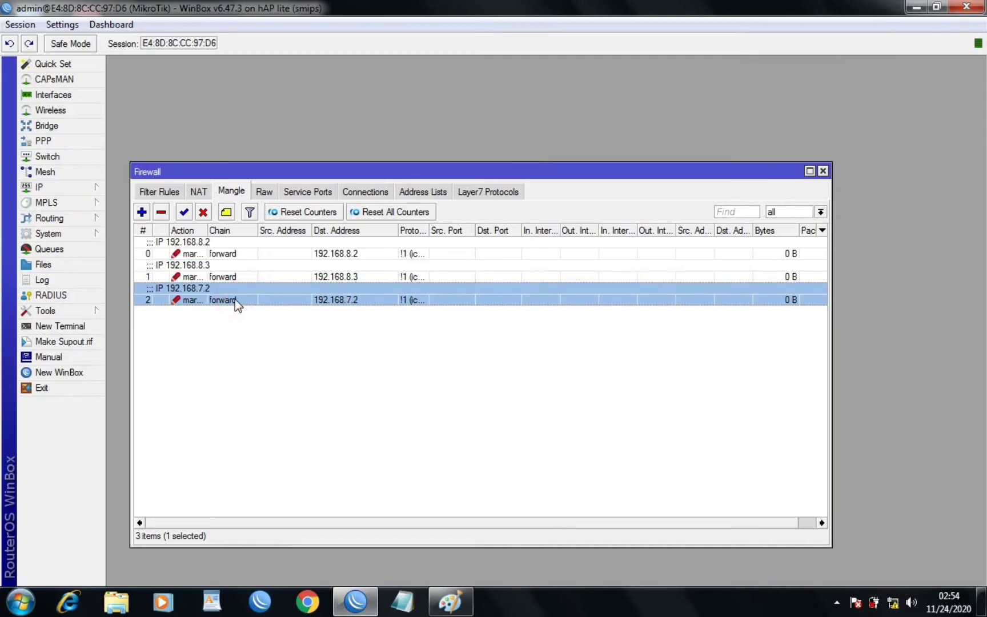
double_click(235, 299)
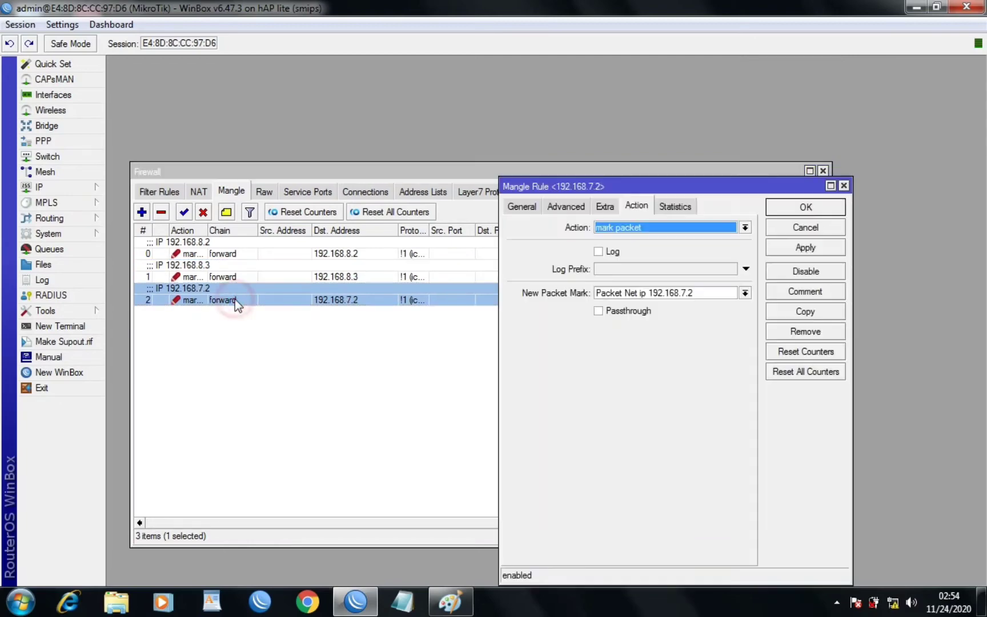
click(792, 318)
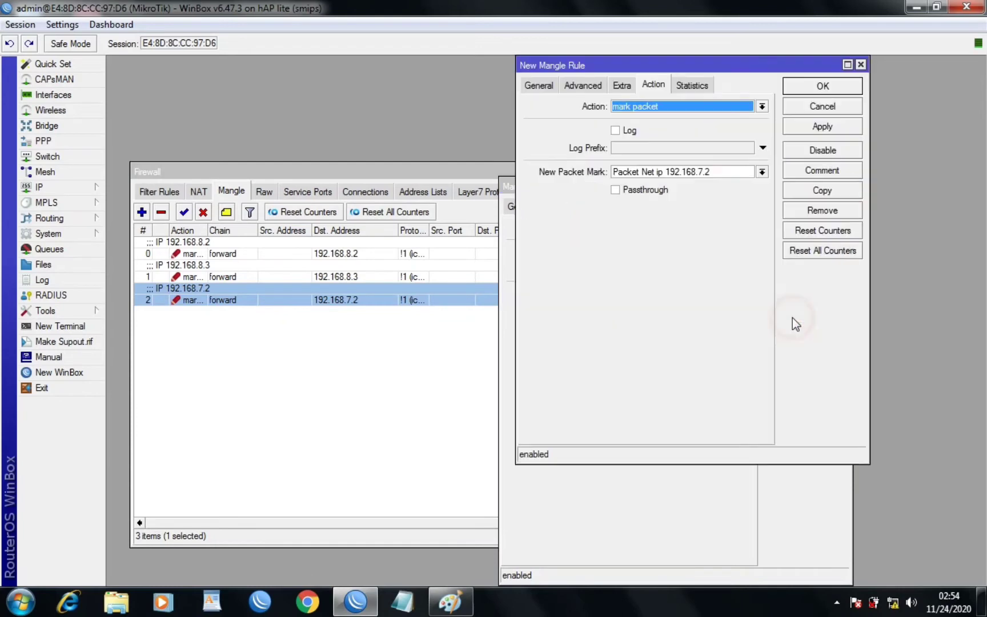
click(530, 86)
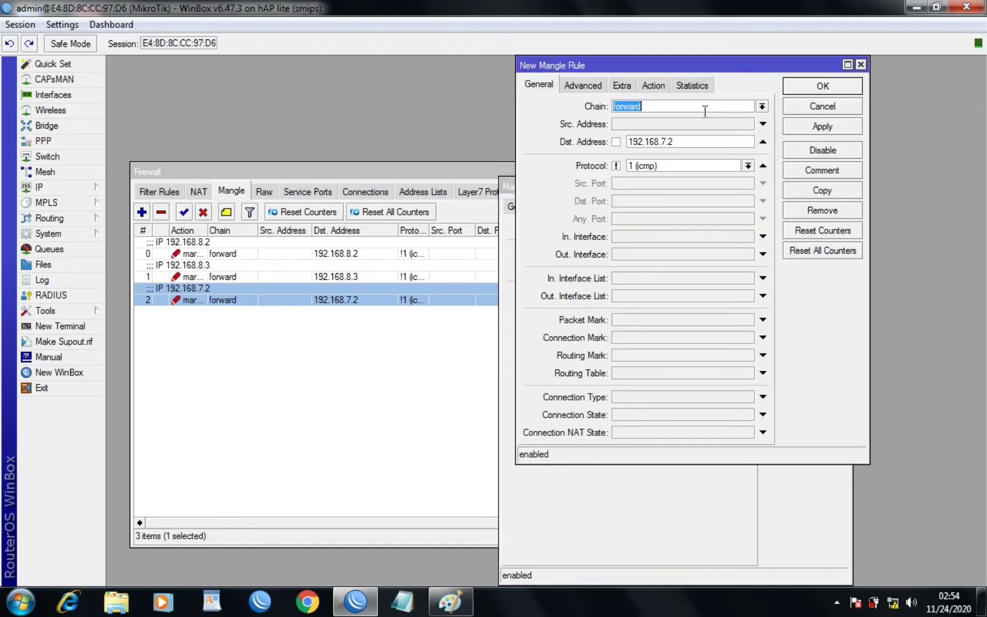
click(674, 141)
key(BackSpace)
text(3)
Step: Set packet mark 'Packet Net ip 192.168.7.3' and comment 'IP 192.168.7.3', then save and close both dialogs
click(652, 87)
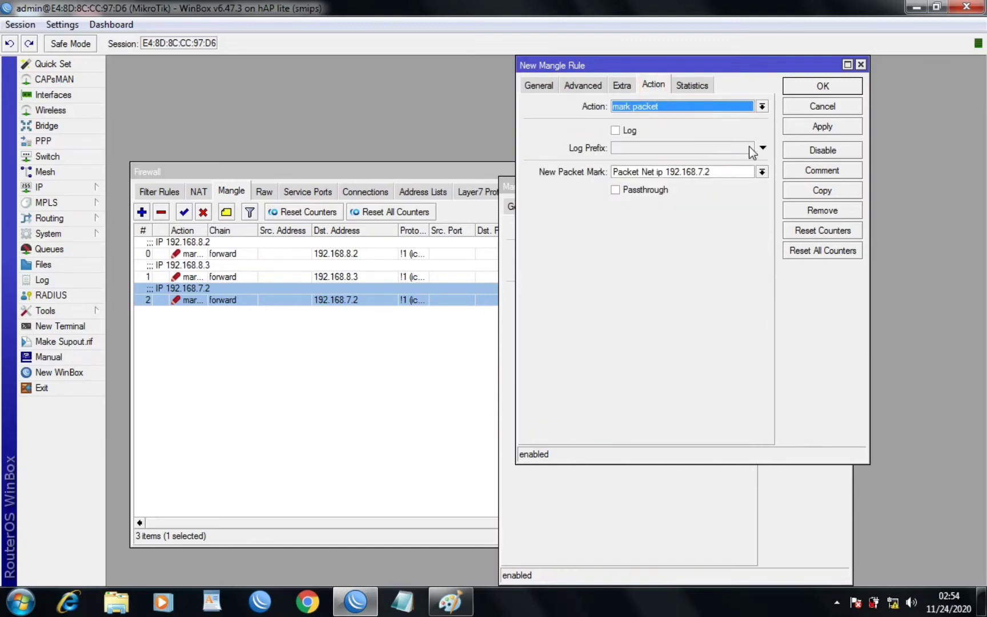
click(716, 171)
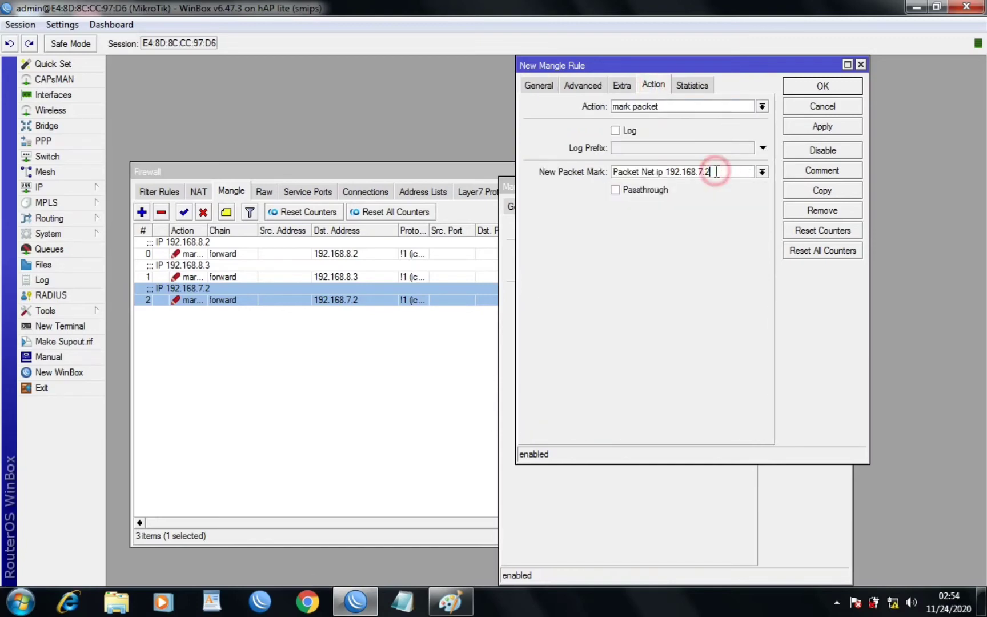
key(BackSpace)
text(3)
click(815, 171)
click(491, 316)
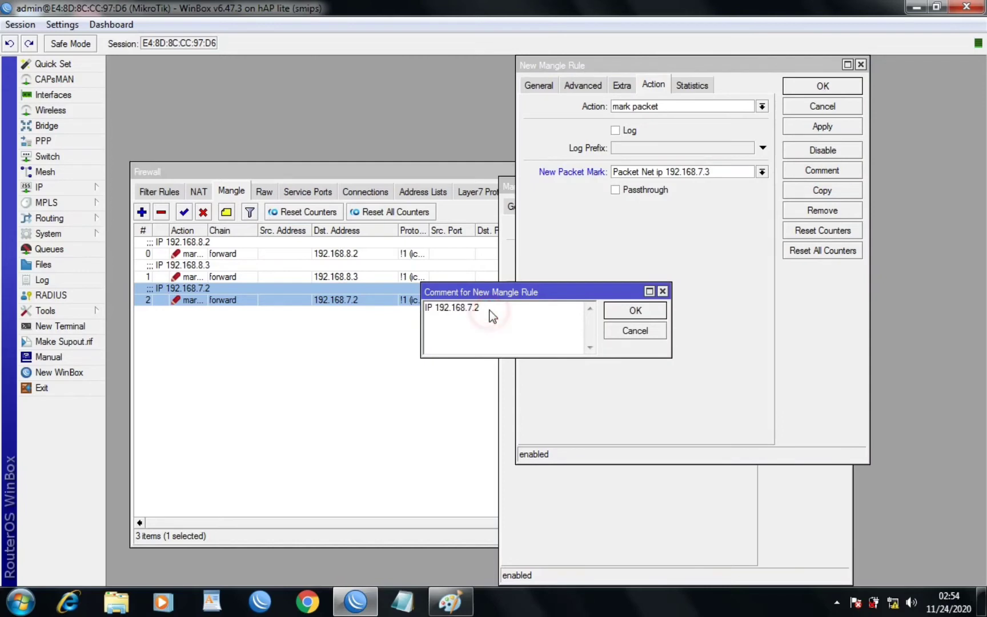
key(BackSpace)
text(3)
click(613, 309)
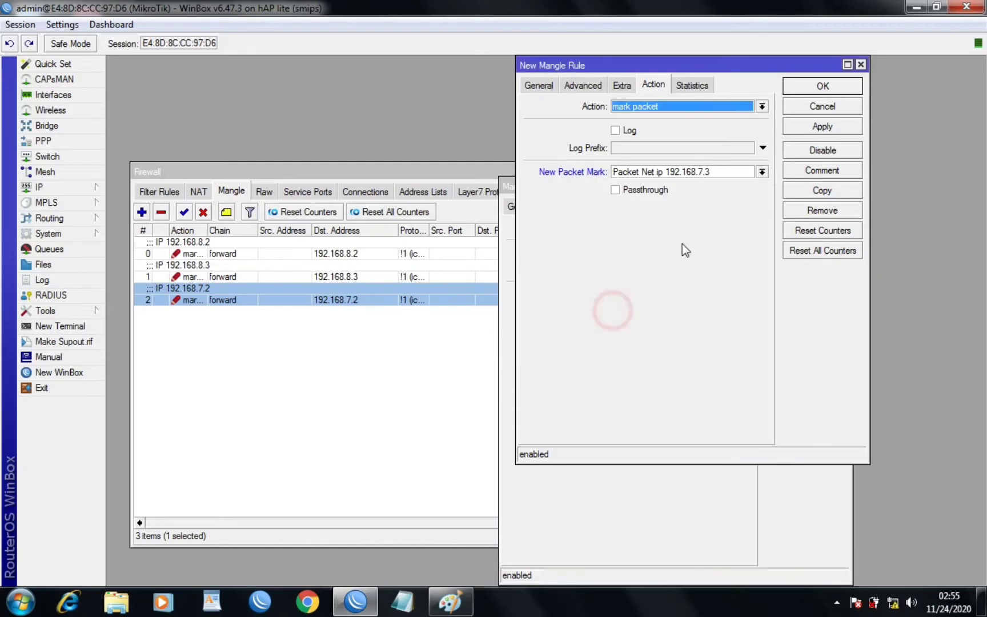
click(828, 128)
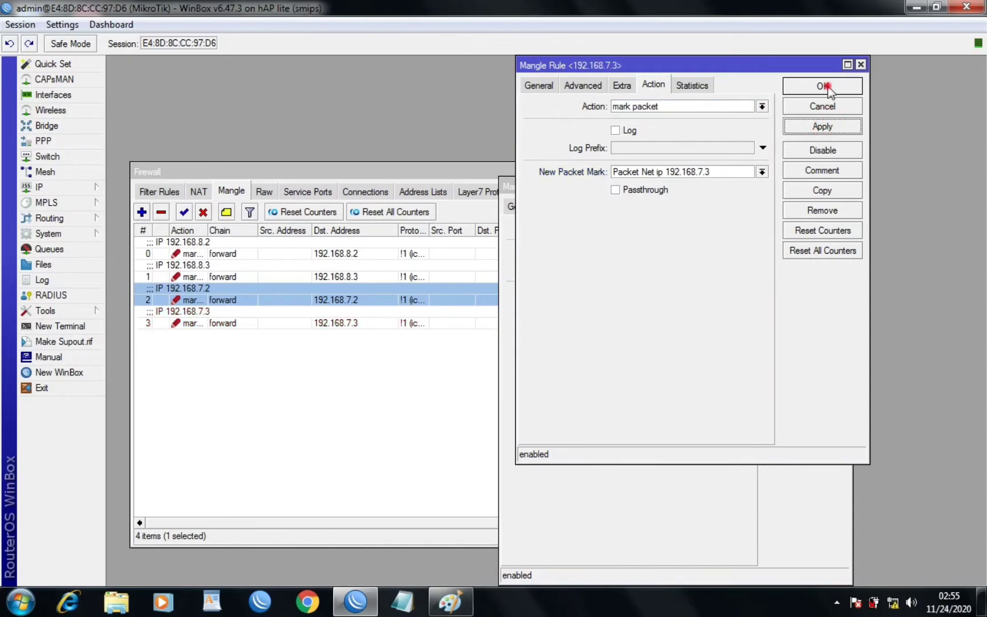
click(828, 87)
click(801, 206)
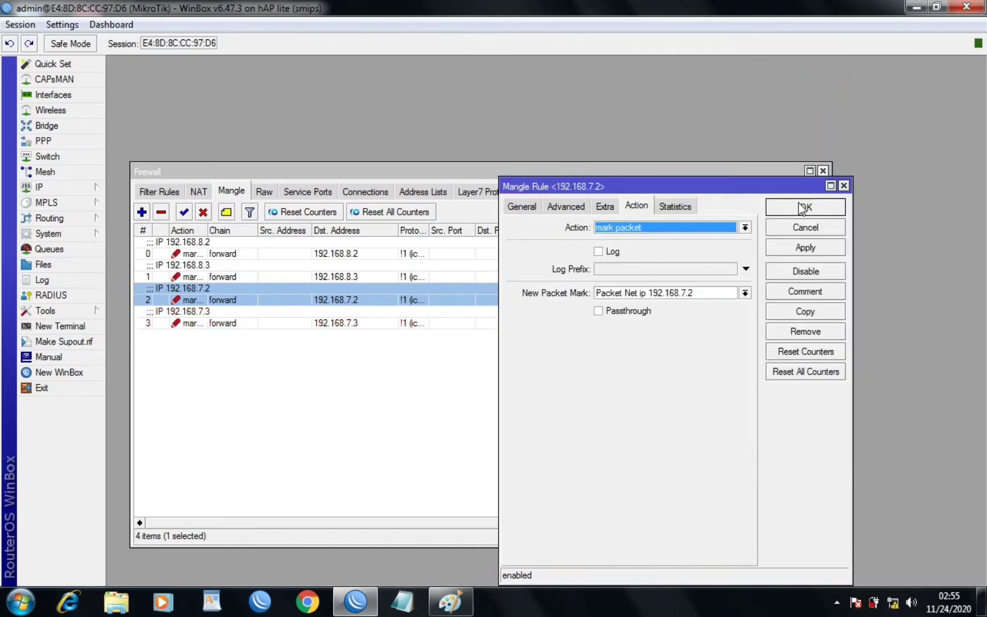
click(450, 601)
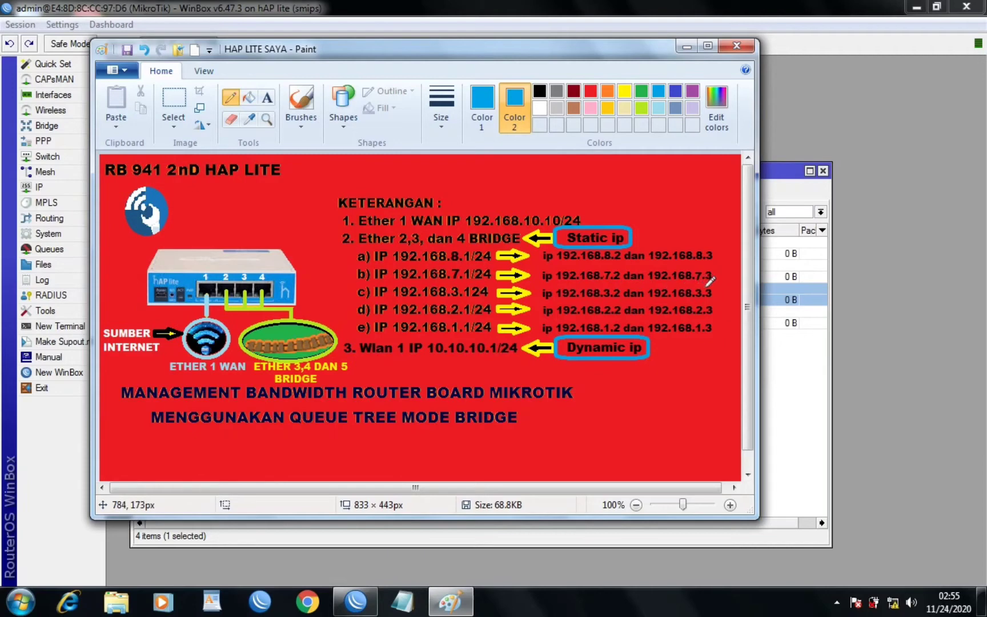
click(363, 606)
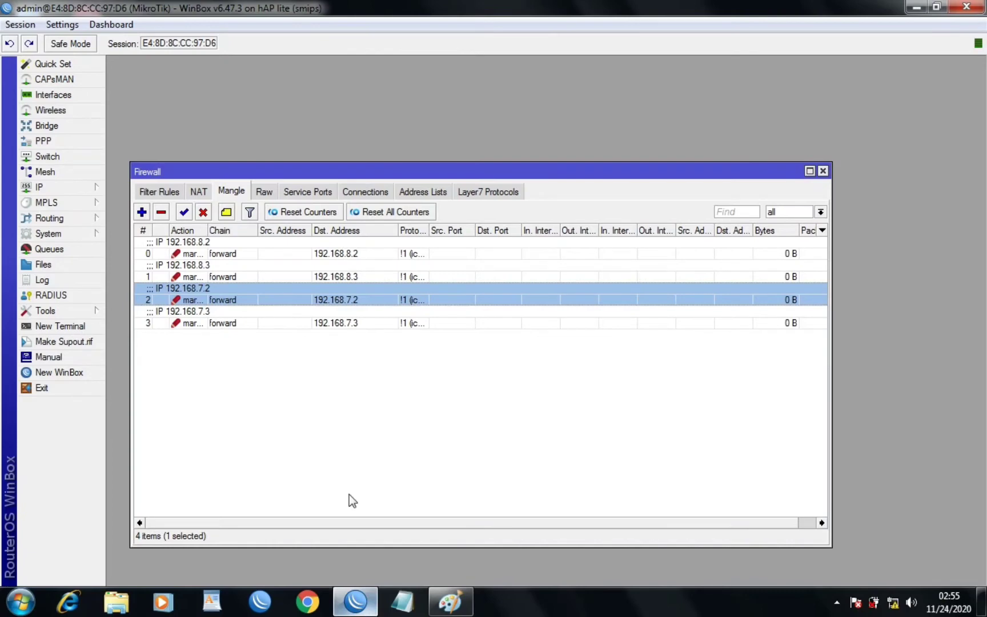
Step: Duplicate the 192.168.7.3 mangle rule and set the copy's Dst. Address to 192.168.3.2
double_click(324, 318)
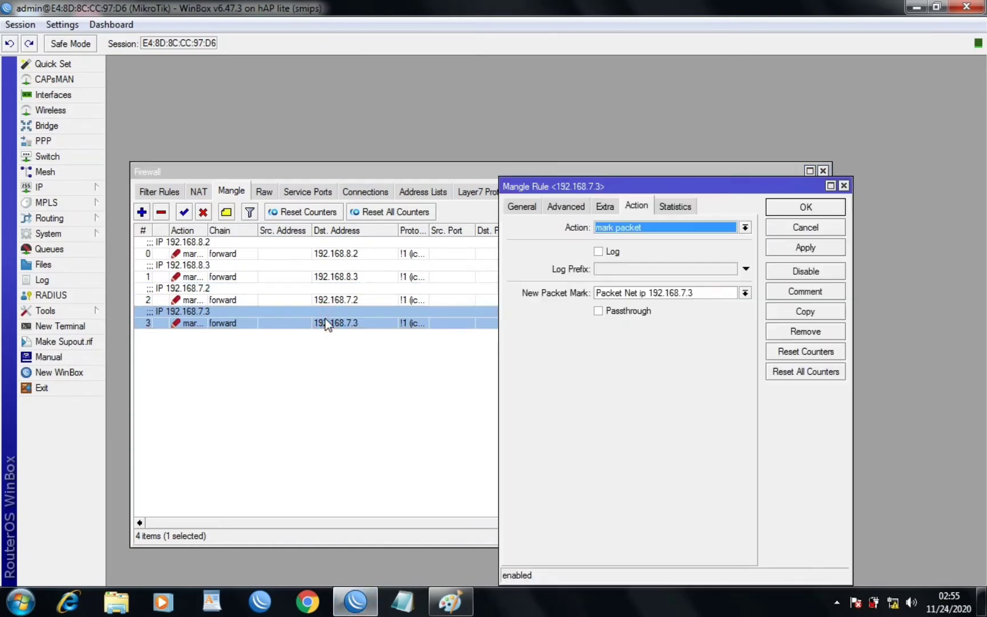
click(808, 310)
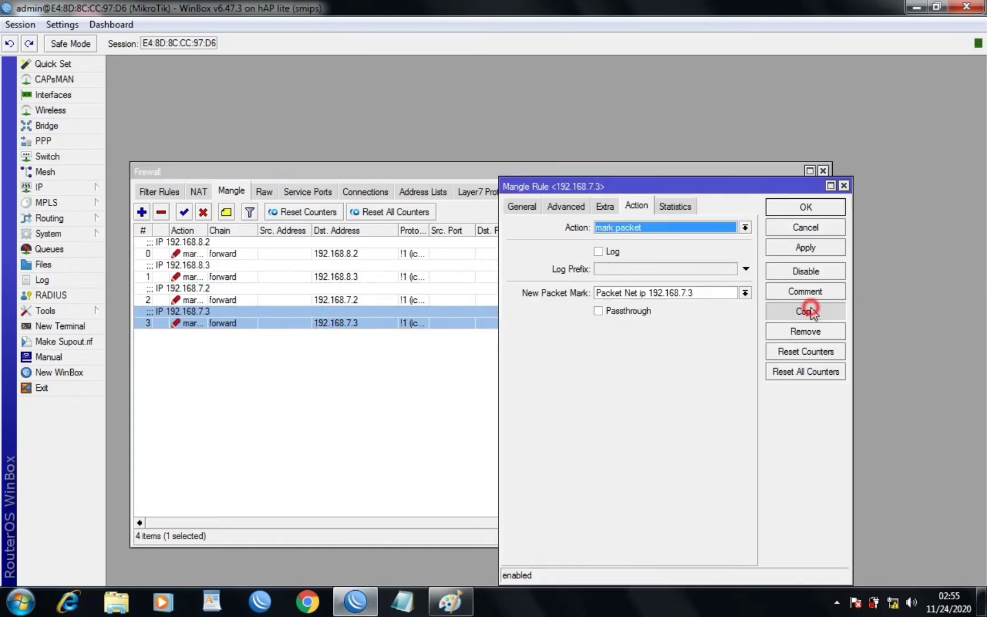
click(532, 87)
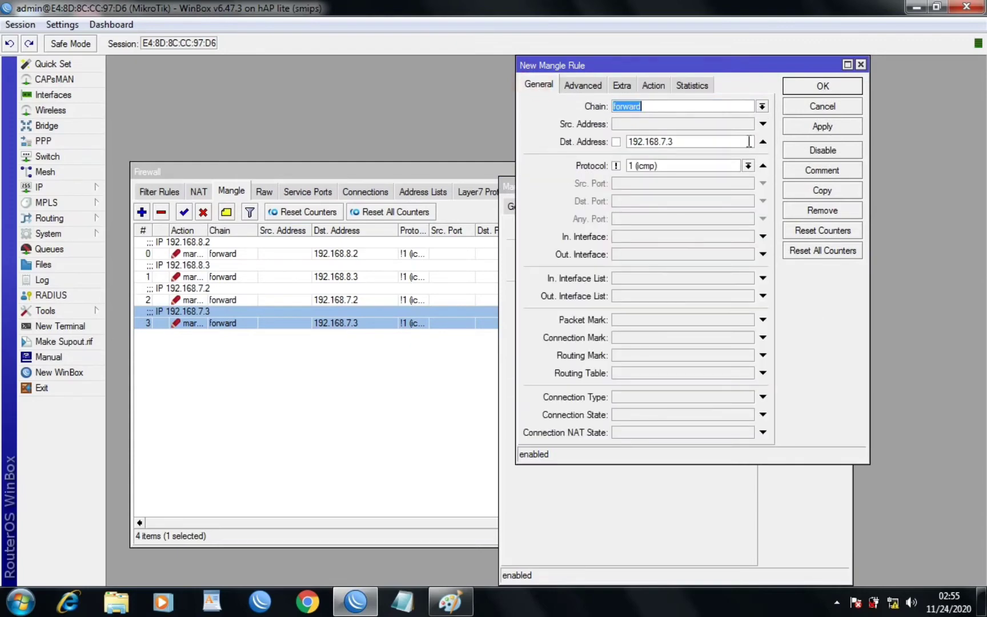
double_click(665, 140)
text(3.2)
Step: Set packet mark 'Packet Net ip 192.168.3.2' and comment 'IP 192.168.3.2', then save and close both dialogs
click(658, 86)
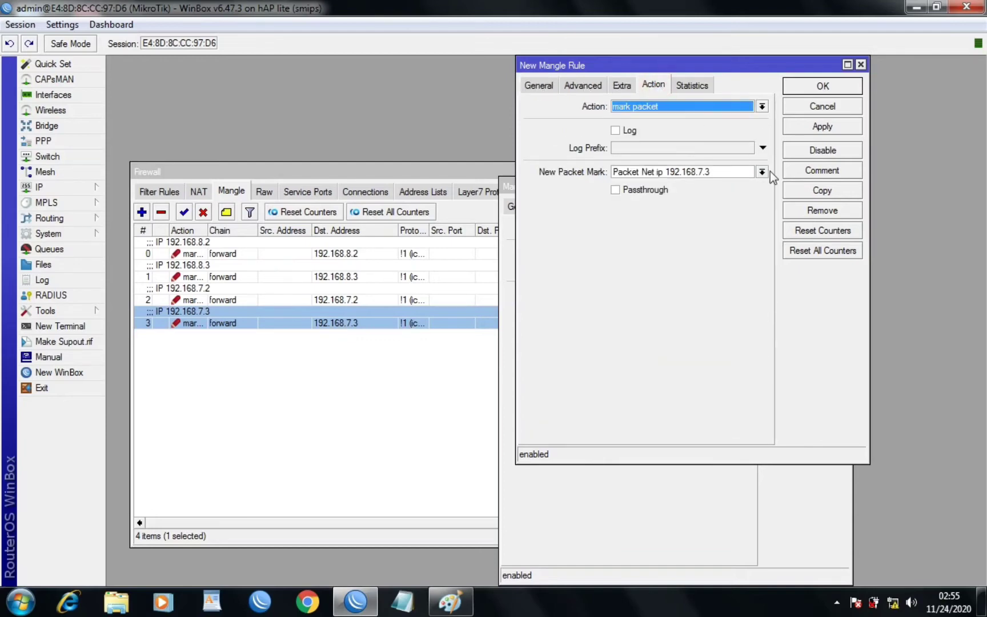
click(720, 172)
key(BackSpace)
key(BackSpace)
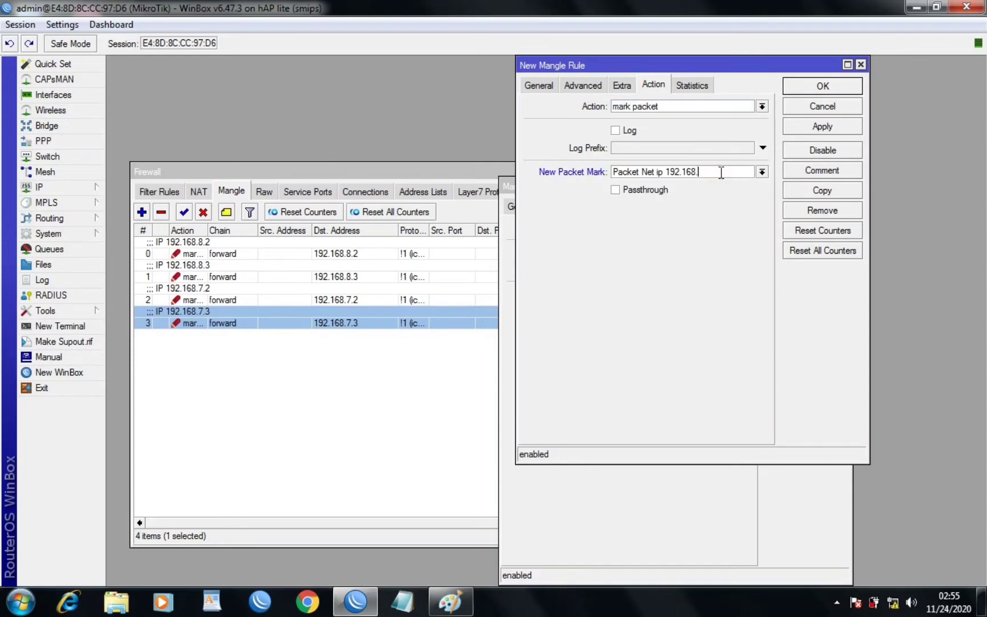
text(3.2)
click(814, 172)
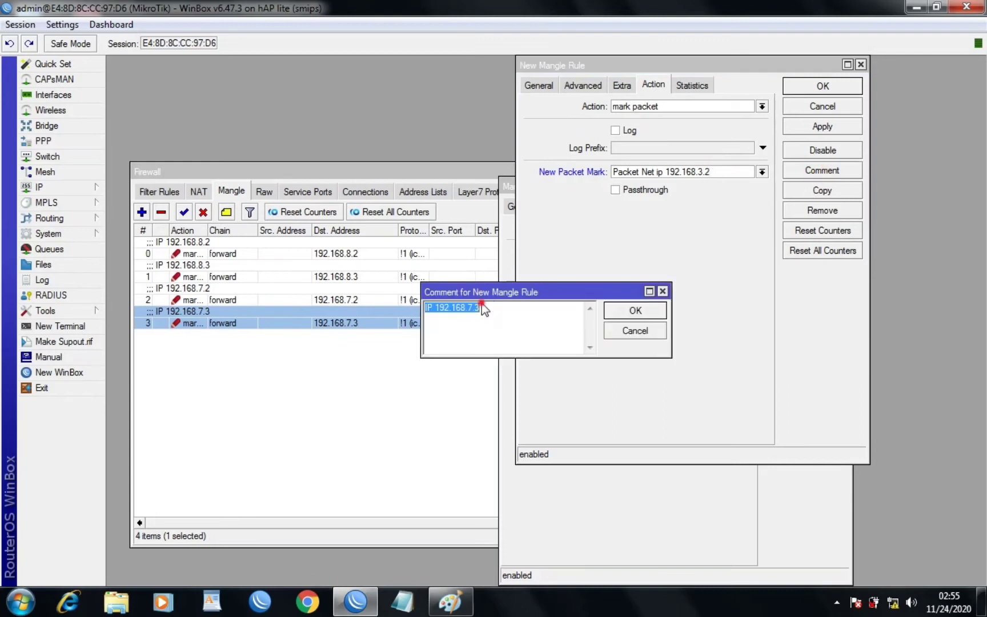
click(481, 303)
key(BackSpace)
key(BackSpace)
key(BackSpace)
text(3.2)
click(631, 310)
click(822, 127)
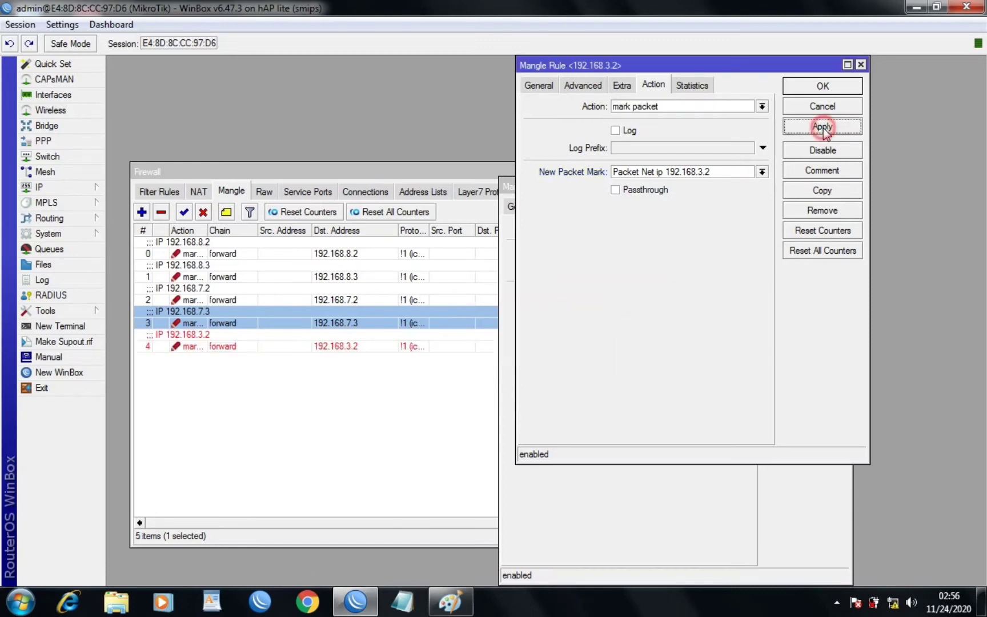
click(823, 85)
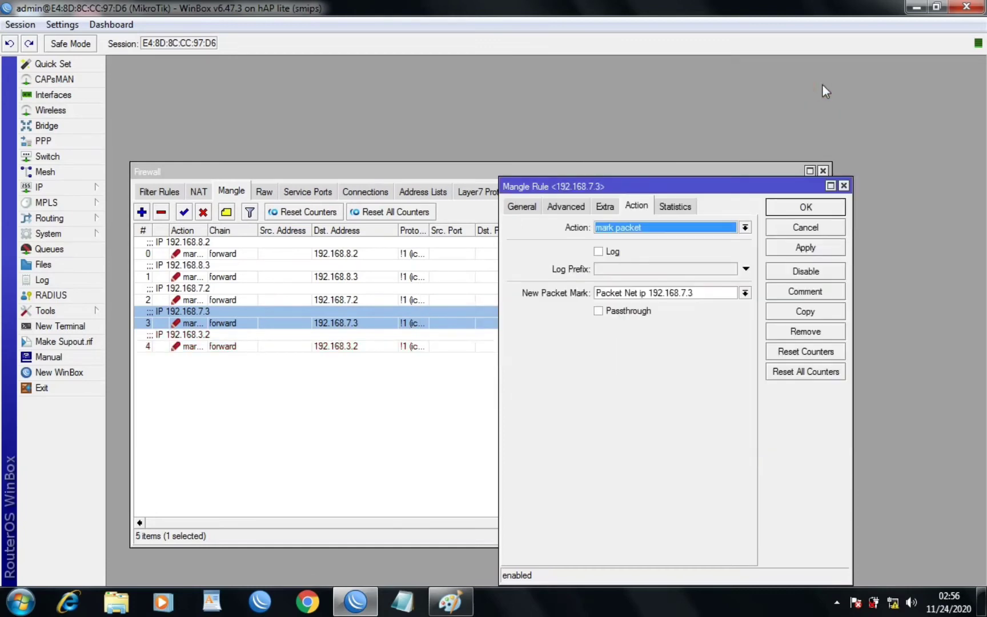
click(798, 207)
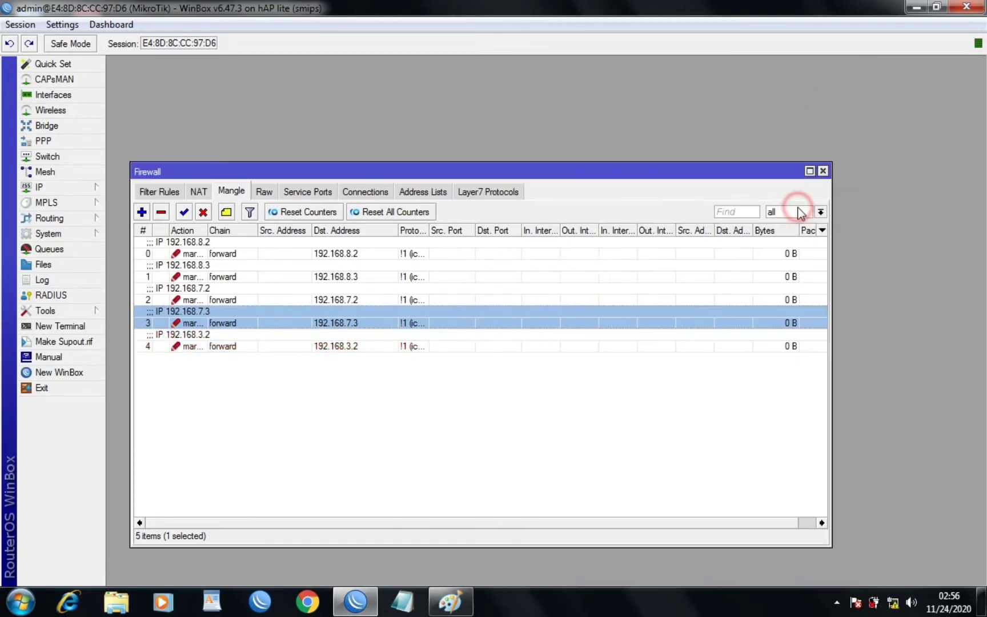
Step: Duplicate the 192.168.3.2 mangle rule and set the copy's Dst. Address to 192.168.3.3
click(330, 341)
double_click(330, 343)
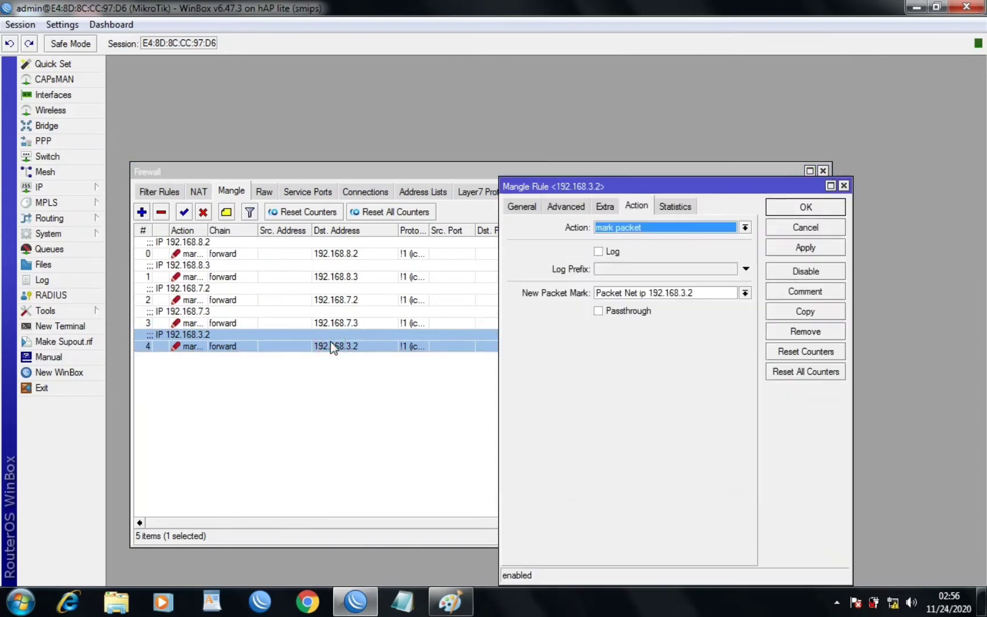
click(825, 310)
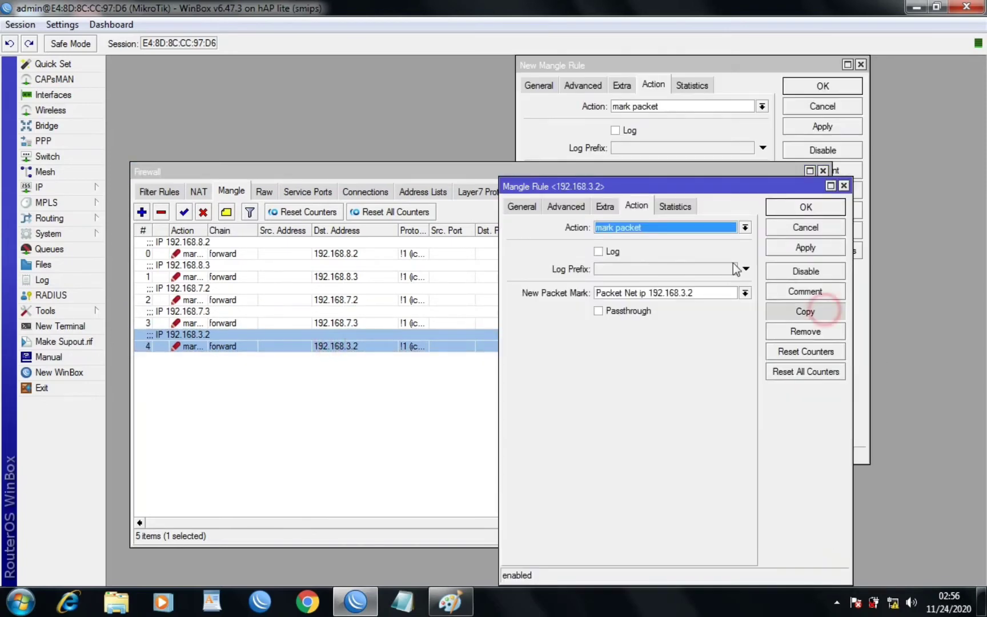
click(539, 84)
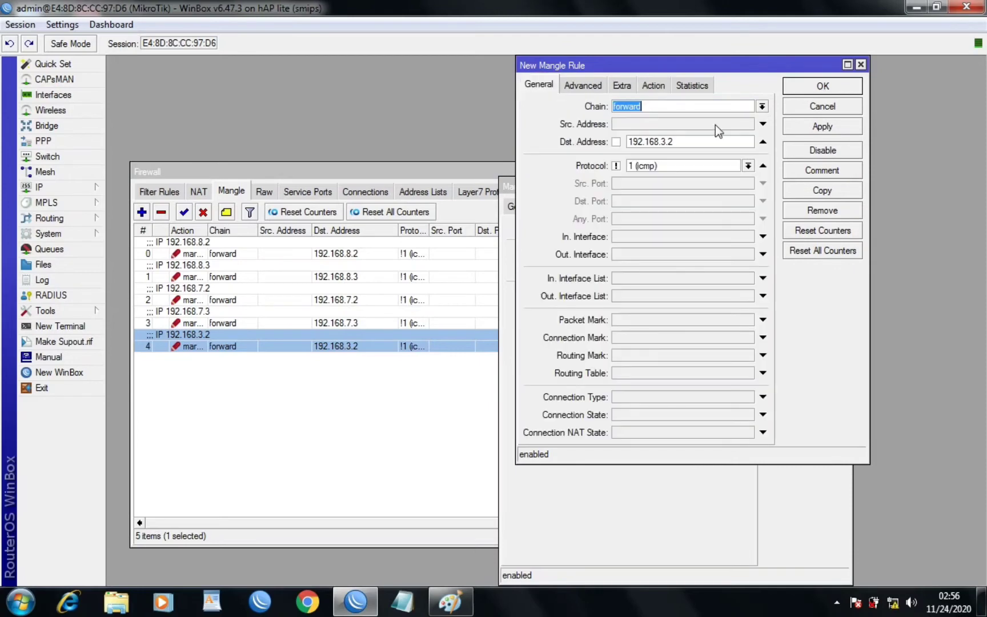
click(678, 140)
key(BackSpace)
text(3)
Step: Set packet mark 'Packet Net ip 192.168.3.3' and comment 'IP 192.168.3.3', then save and close both dialogs
click(650, 86)
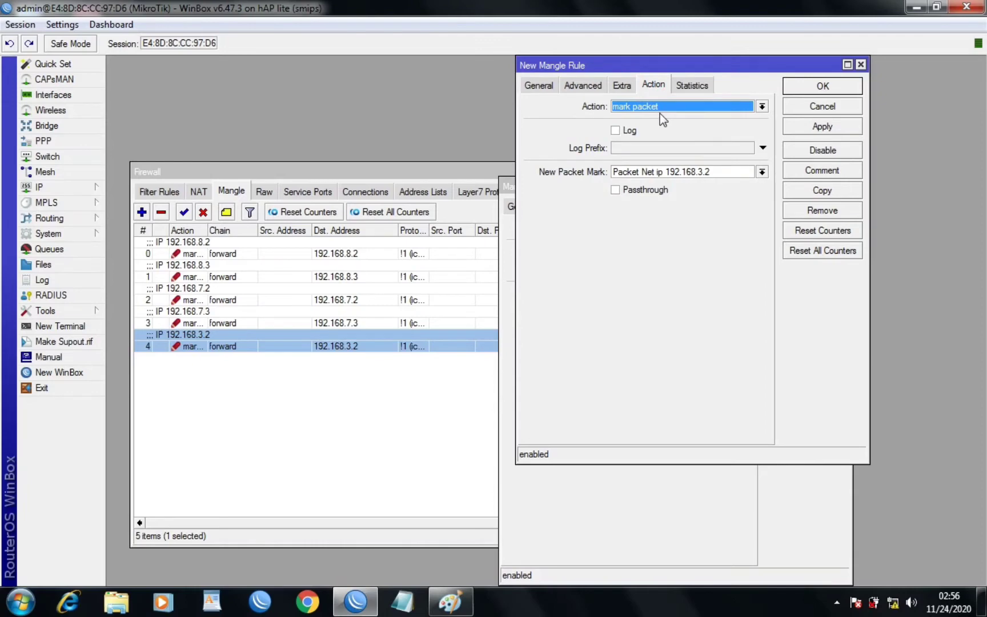
click(740, 175)
key(BackSpace)
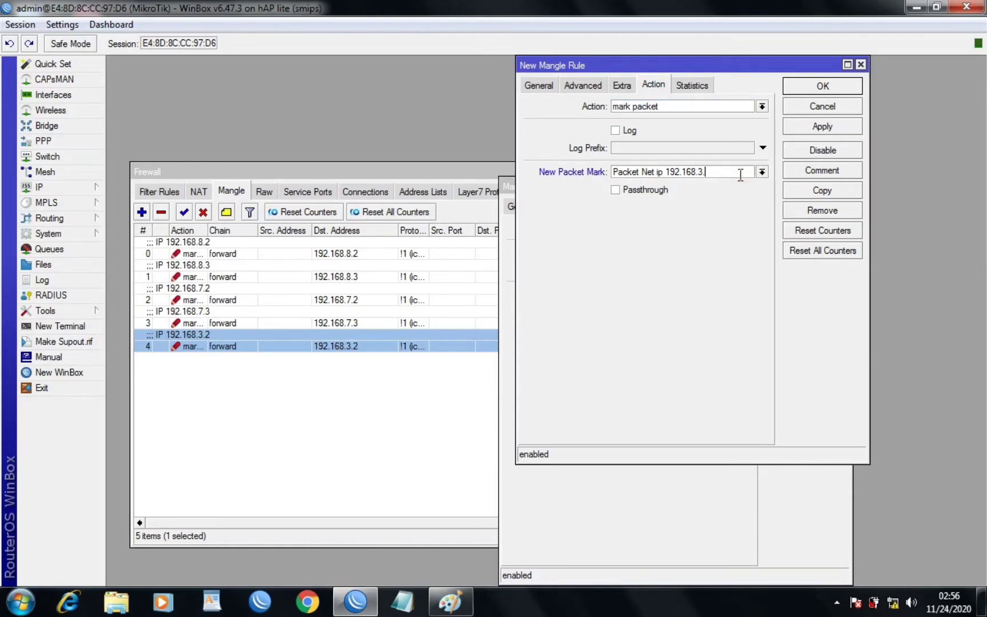
text(3)
click(808, 171)
click(499, 311)
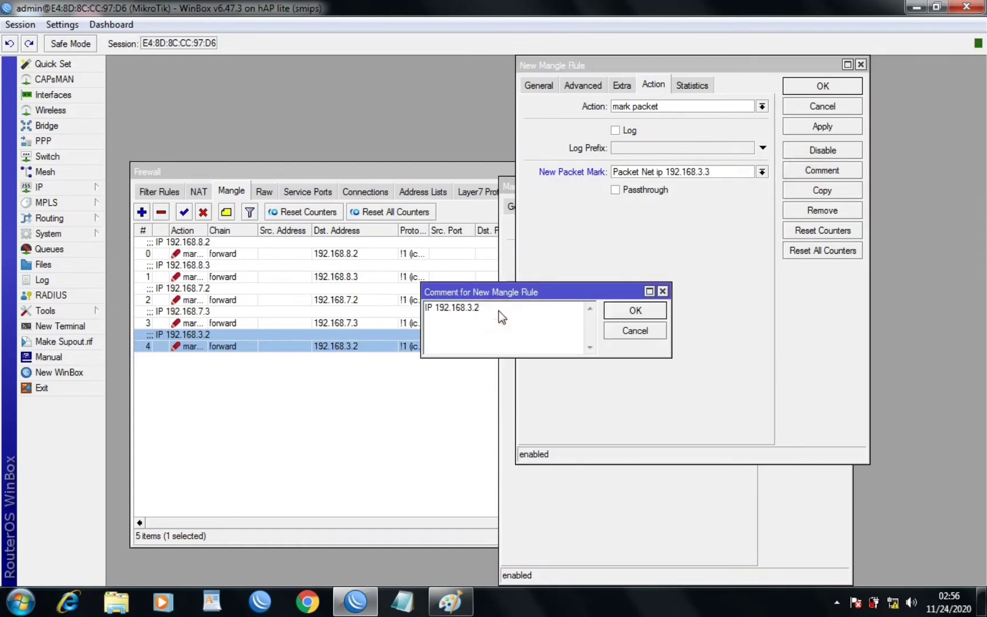
text(3)
click(627, 313)
click(825, 125)
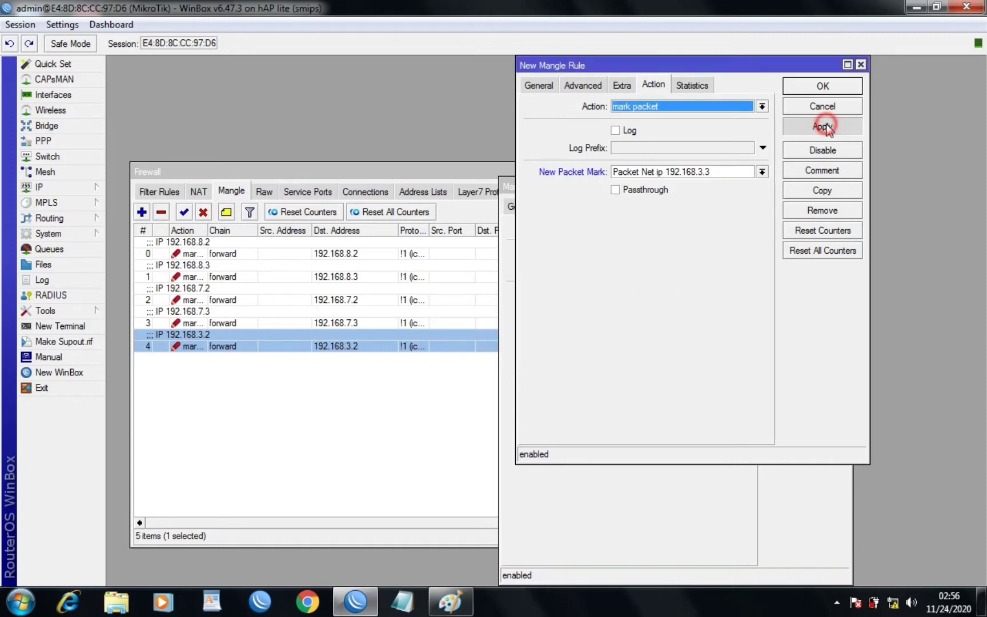
click(814, 87)
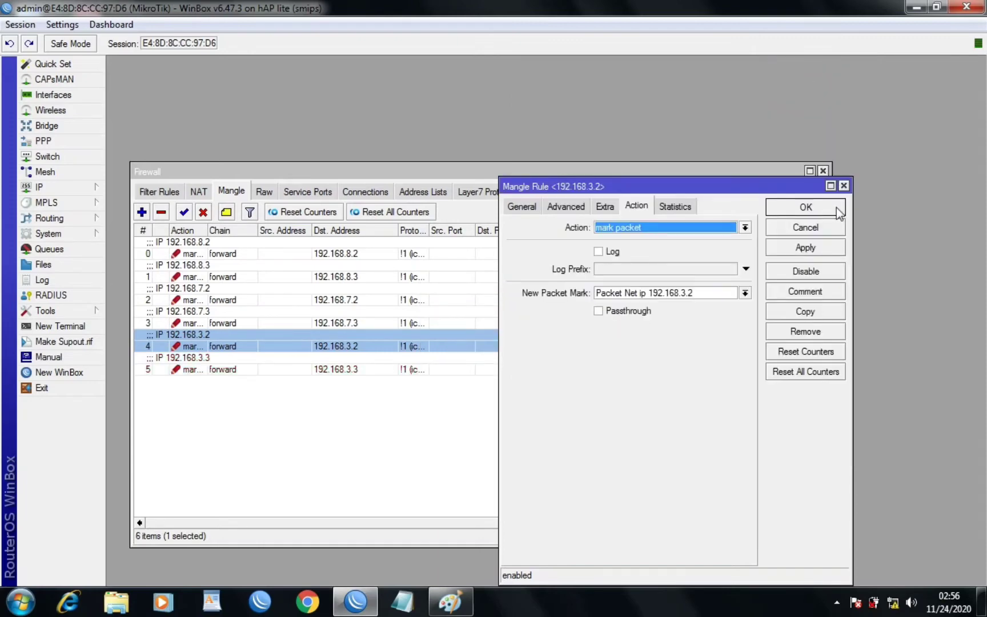
click(812, 205)
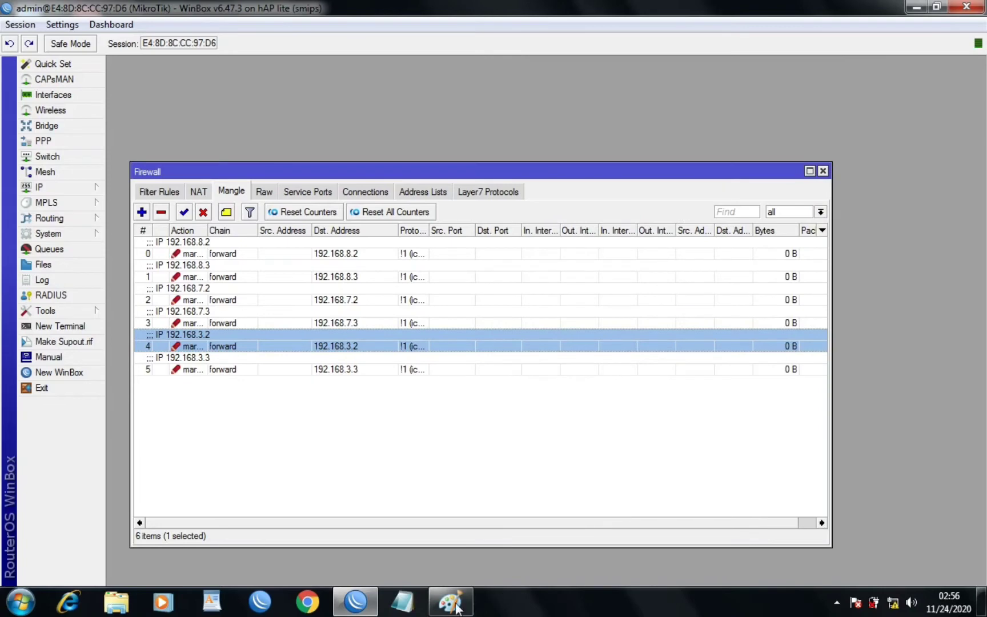
click(457, 608)
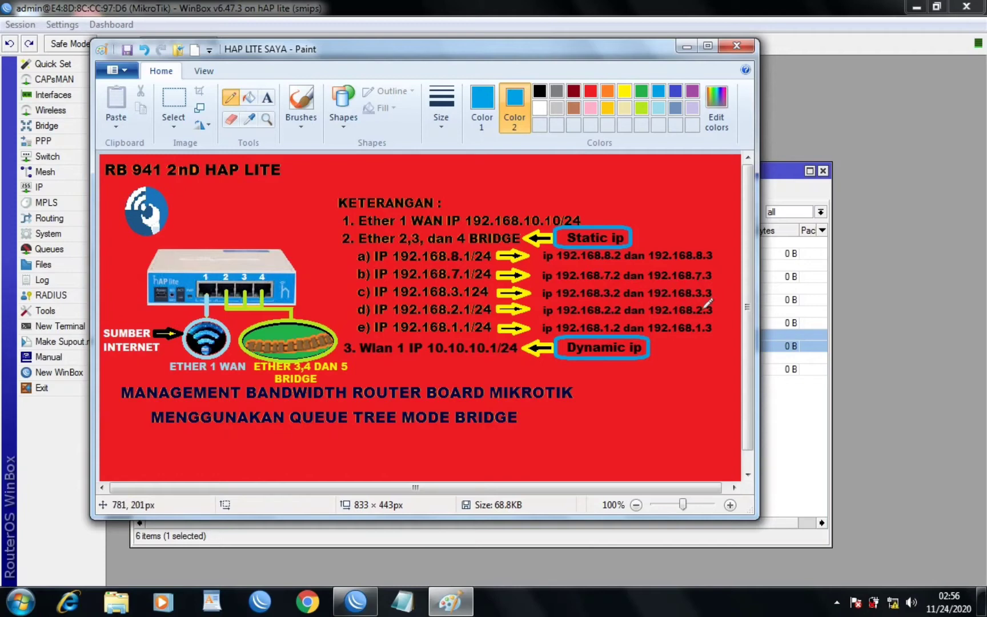
Step: Check the diagram's remaining 192.168.2.x and 192.168.1.x addresses, then return to WinBox's Mangle list
click(354, 601)
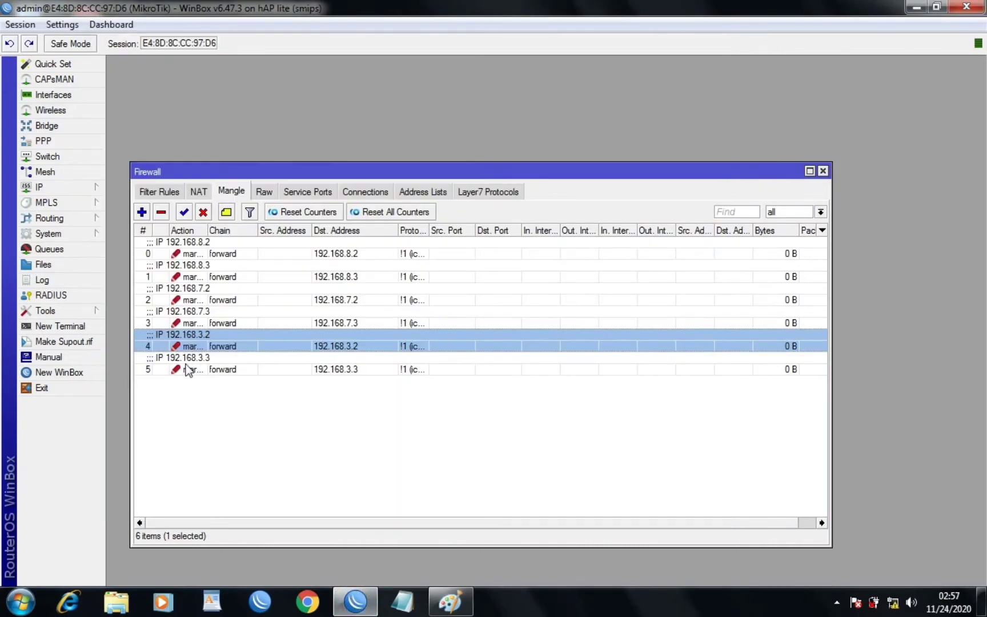
Step: Duplicate the 192.168.3.2 mangle rule and set the copy's Dst. Address to 192.168.2.2
click(204, 335)
double_click(204, 336)
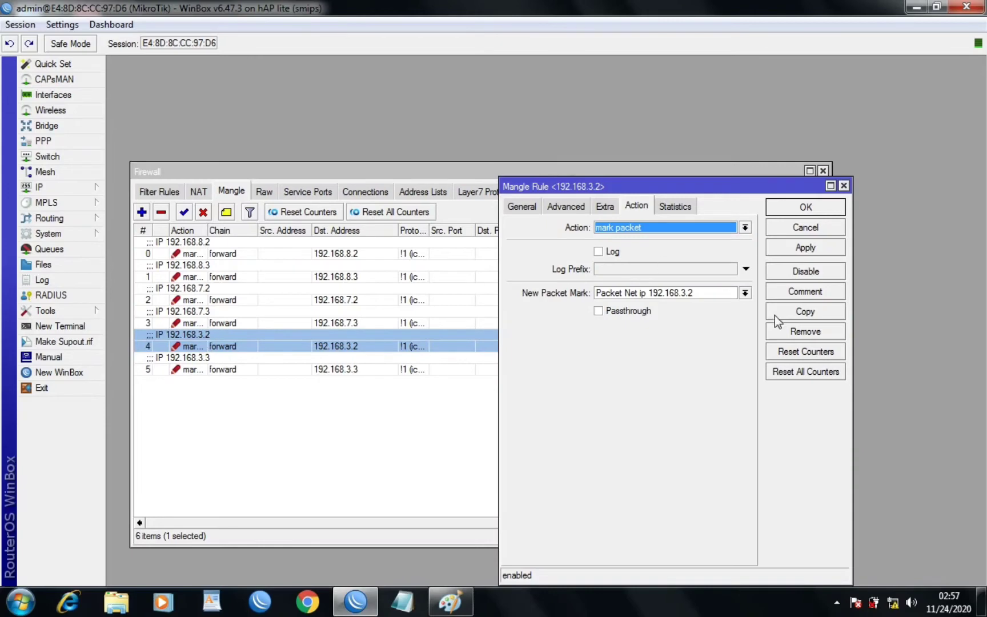
click(799, 315)
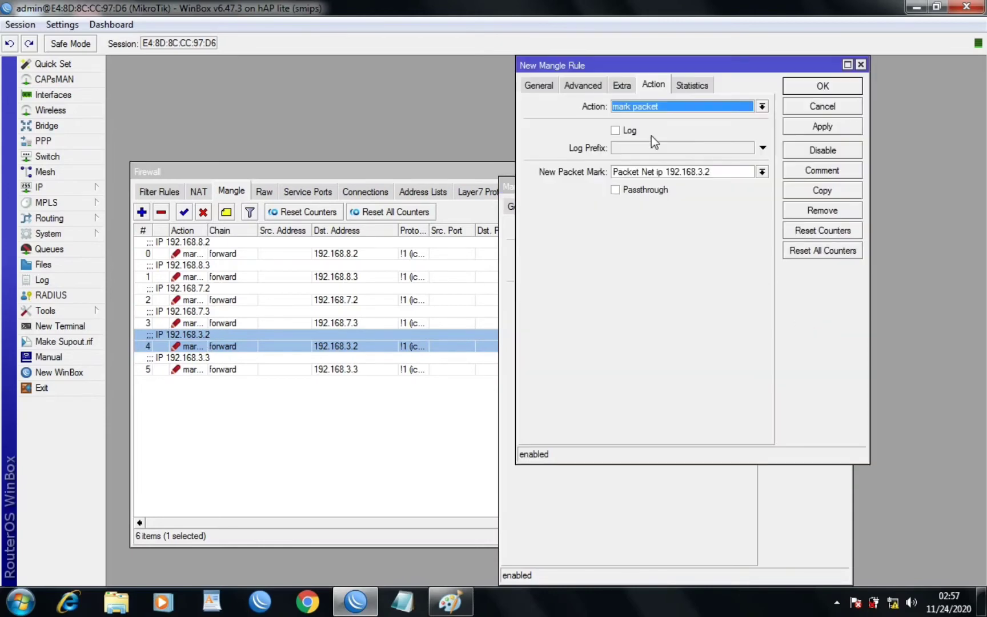
click(536, 85)
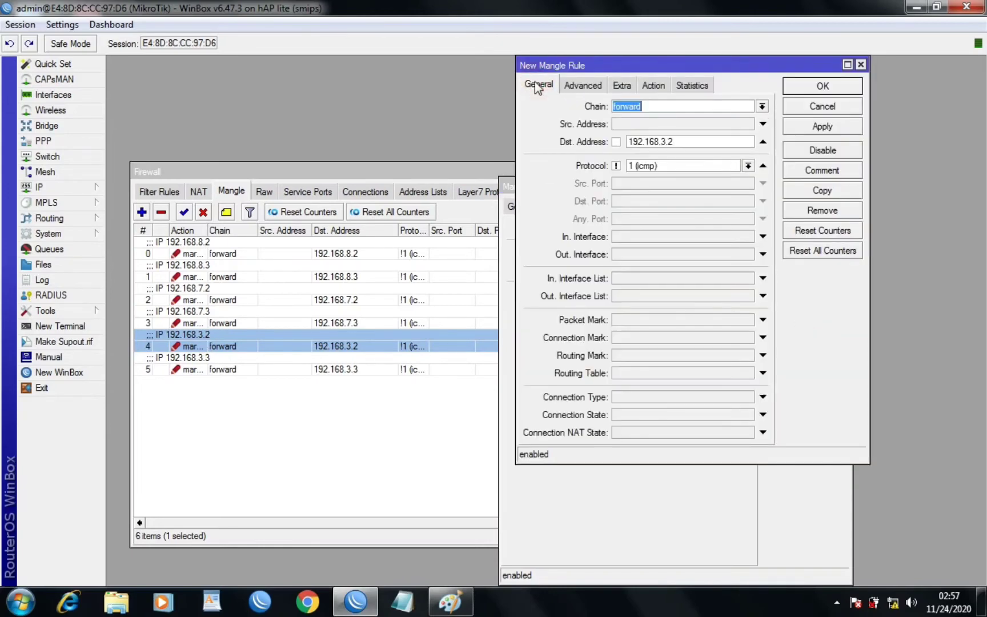
click(665, 140)
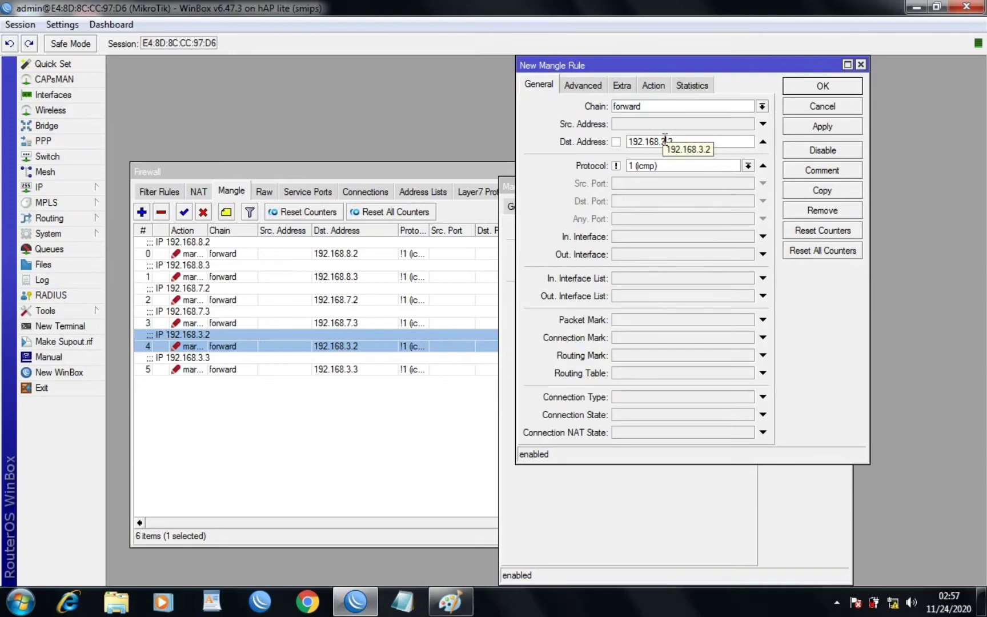
text(\)
text(2)
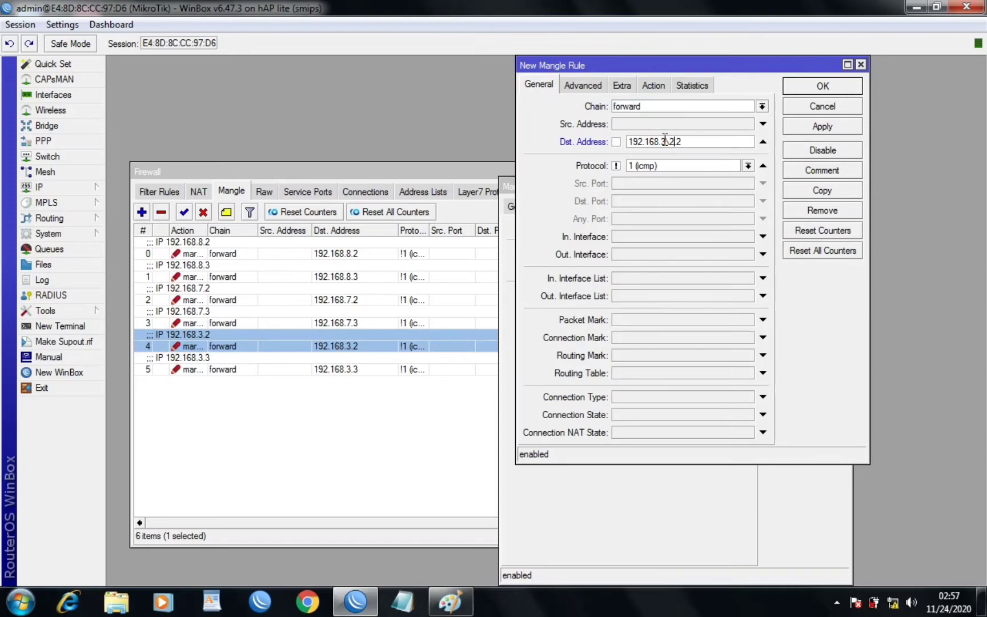
key(BackSpace)
key(BackSpace)
key(BackSpace)
text(2.)
Step: Set packet mark 'Packet Net ip 192.168.2.2' and comment 'IP 192.168.2.2', then save and close both dialogs
click(648, 86)
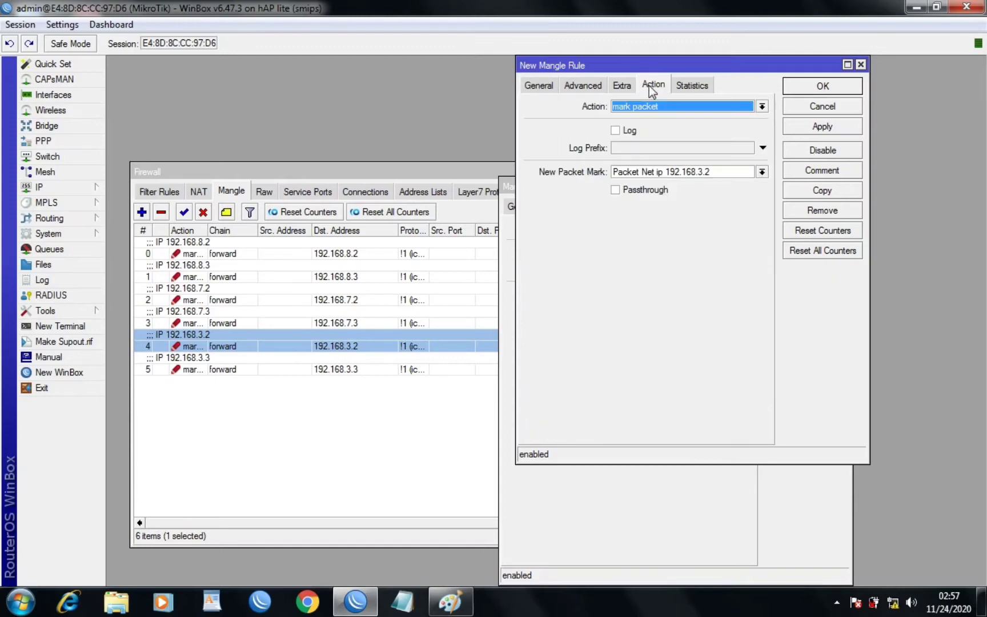
click(701, 171)
key(BackSpace)
key(BackSpace)
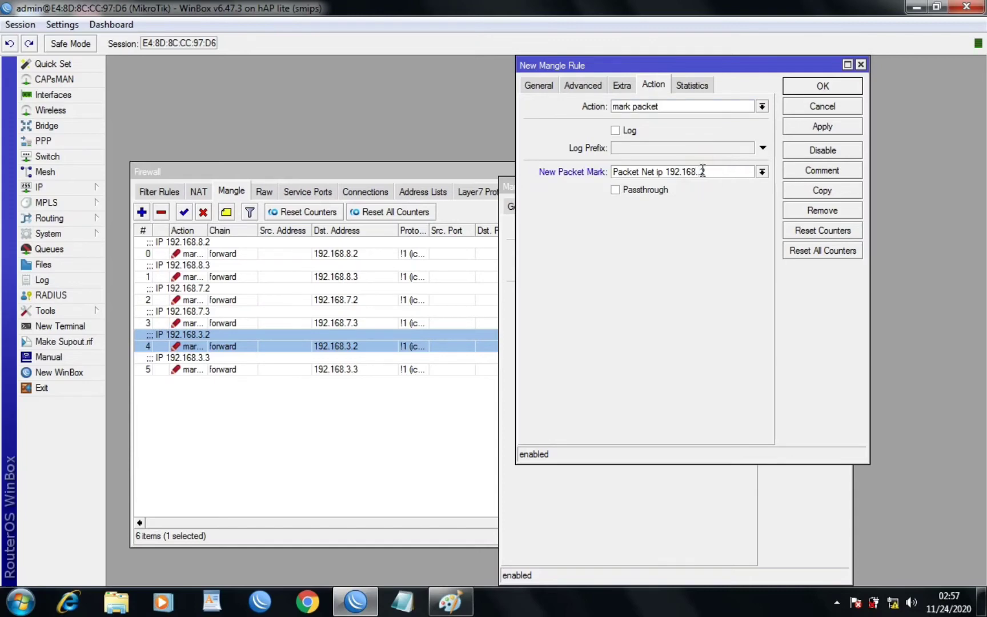
text(2.2)
click(799, 167)
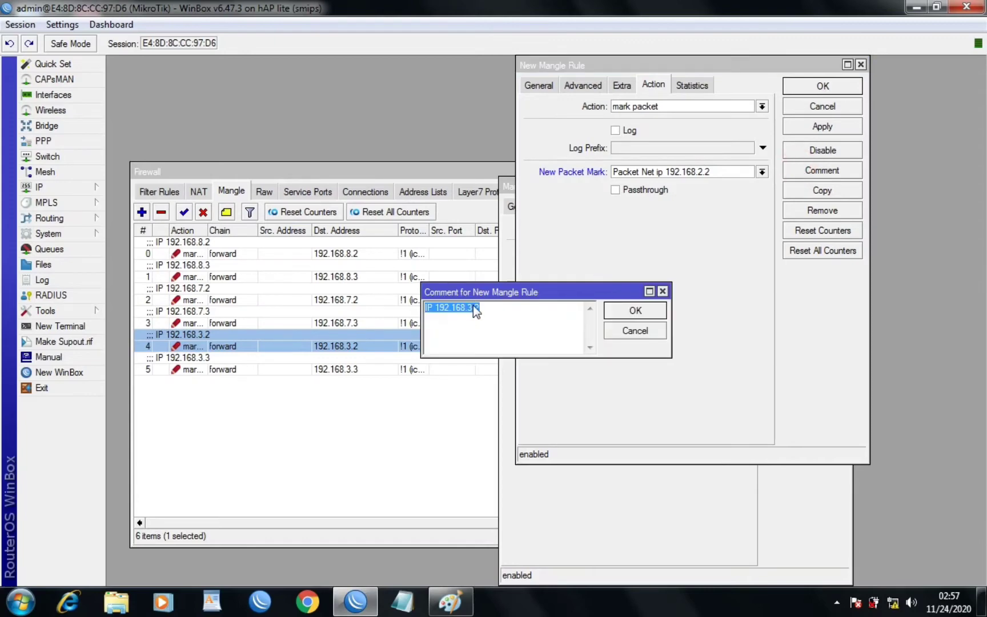
click(471, 311)
click(612, 315)
click(821, 130)
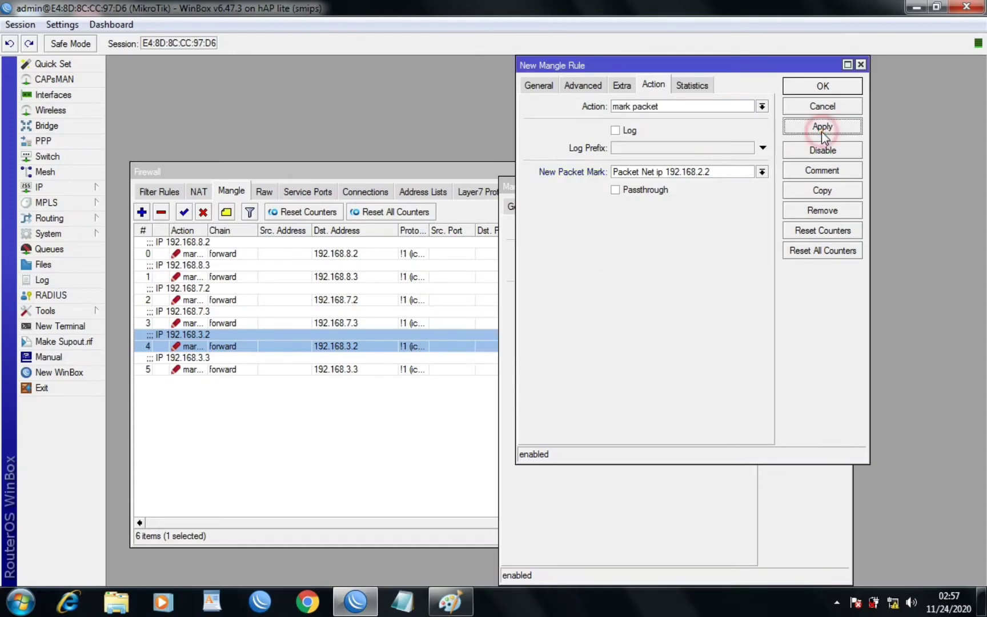
click(819, 87)
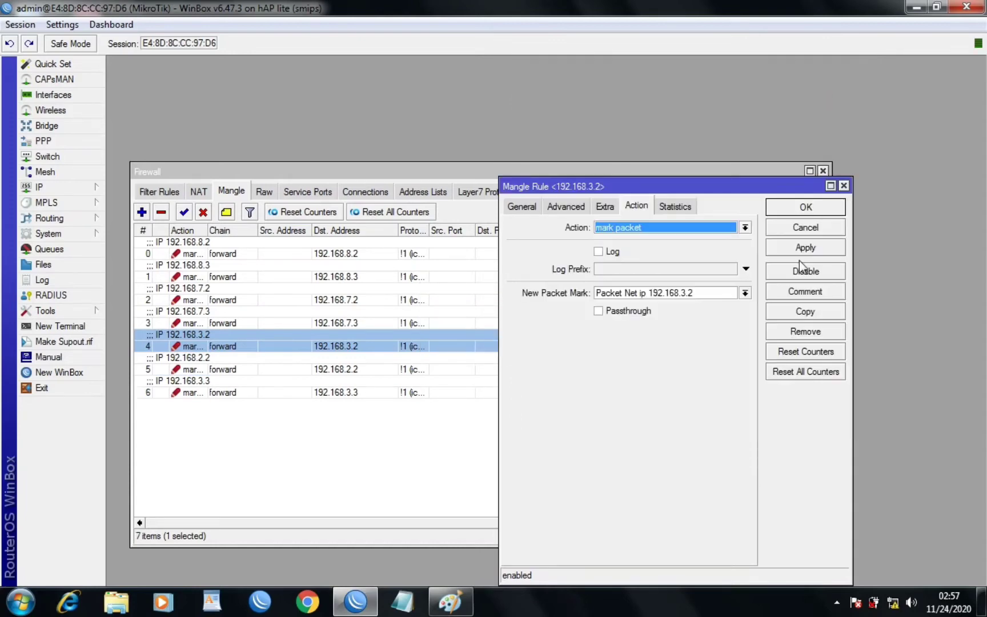
click(802, 207)
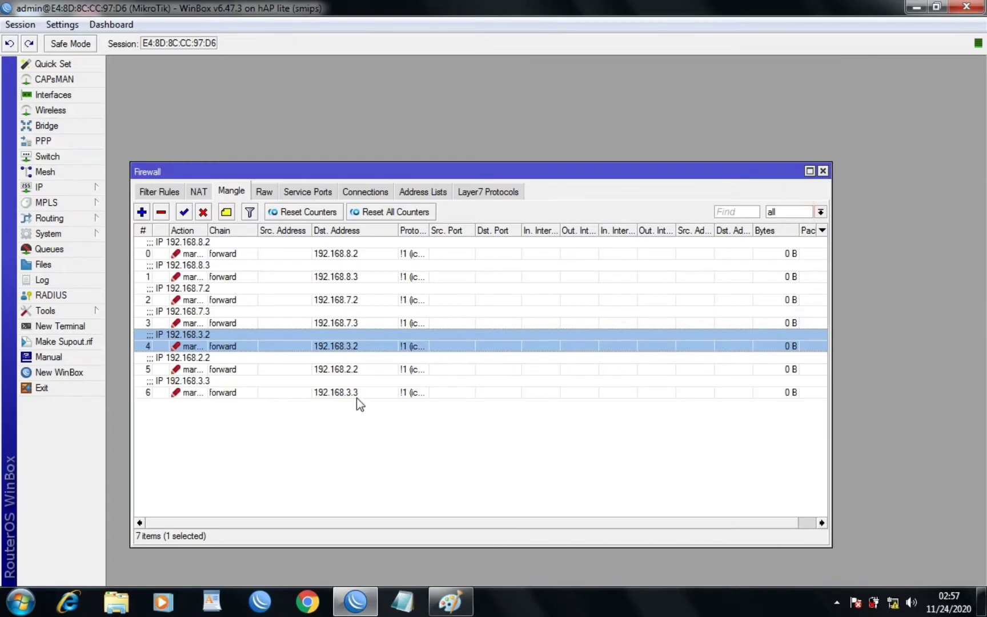
Step: Duplicate the 192.168.2.2 mangle rule and set the copy's Dst. Address to 192.168.2.3
click(337, 370)
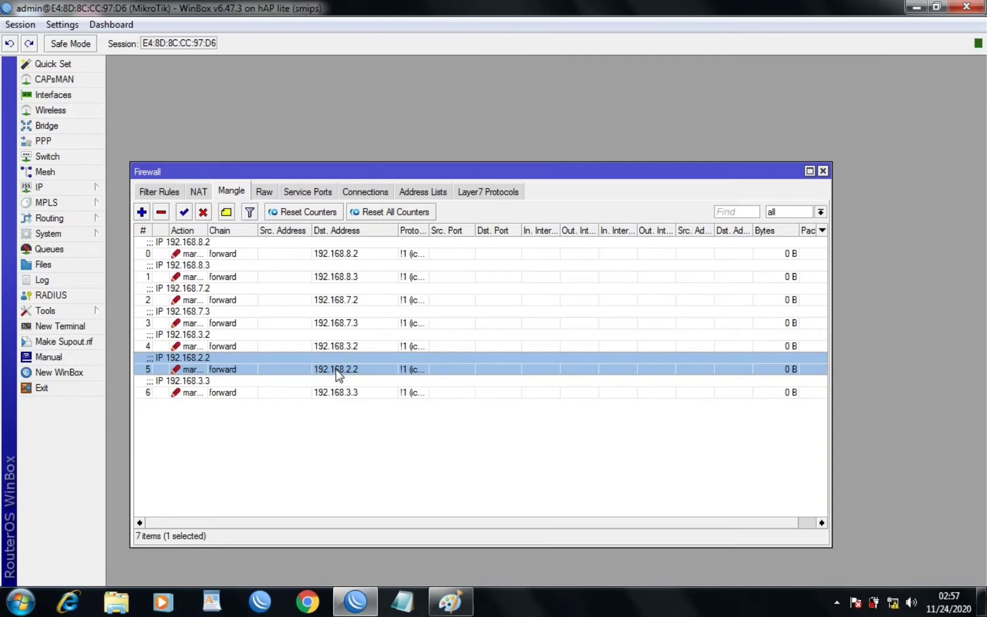
double_click(337, 370)
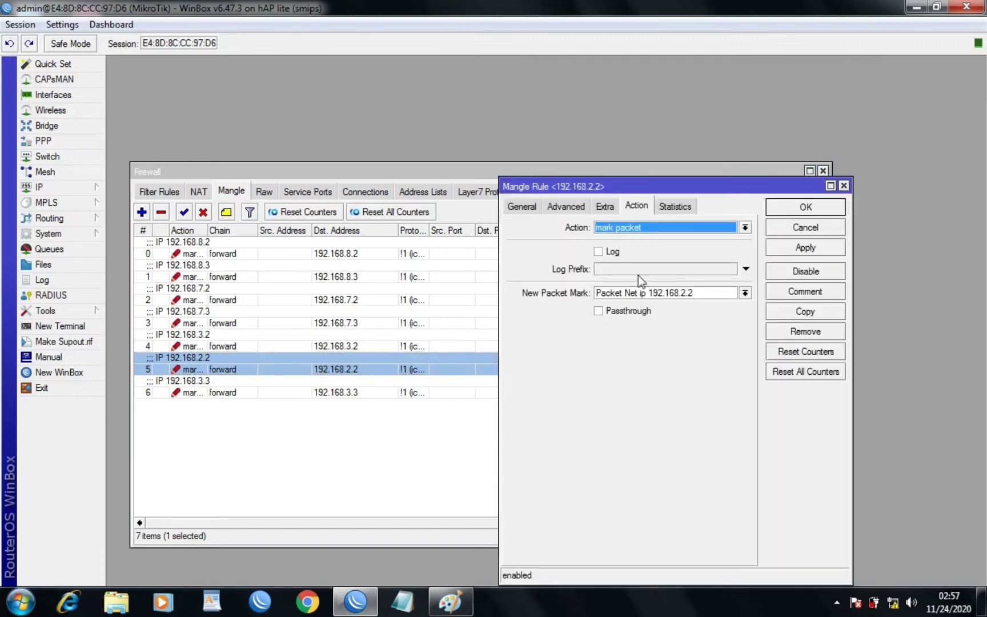
click(801, 314)
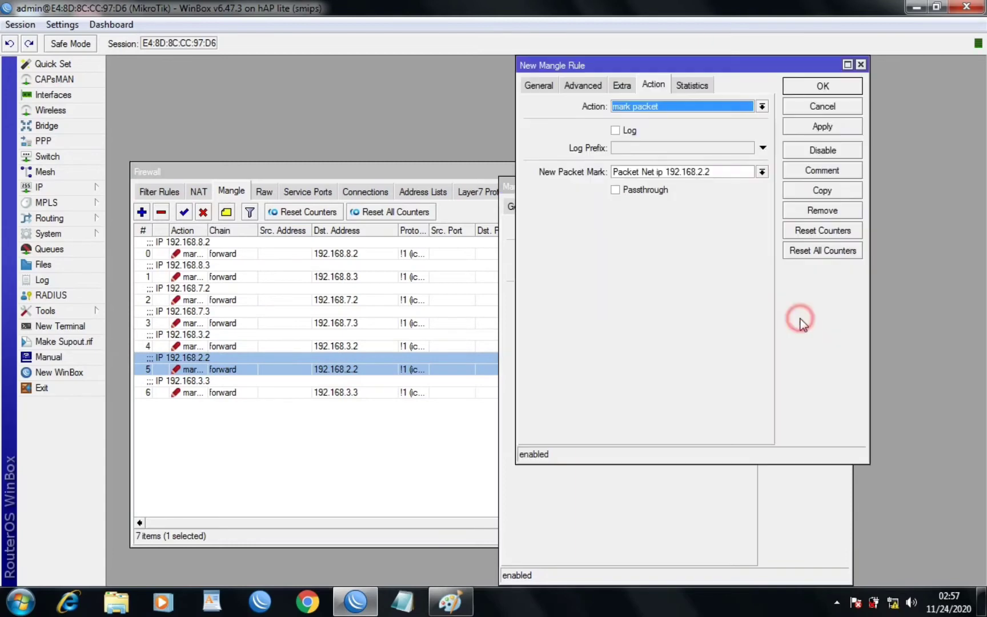
click(535, 89)
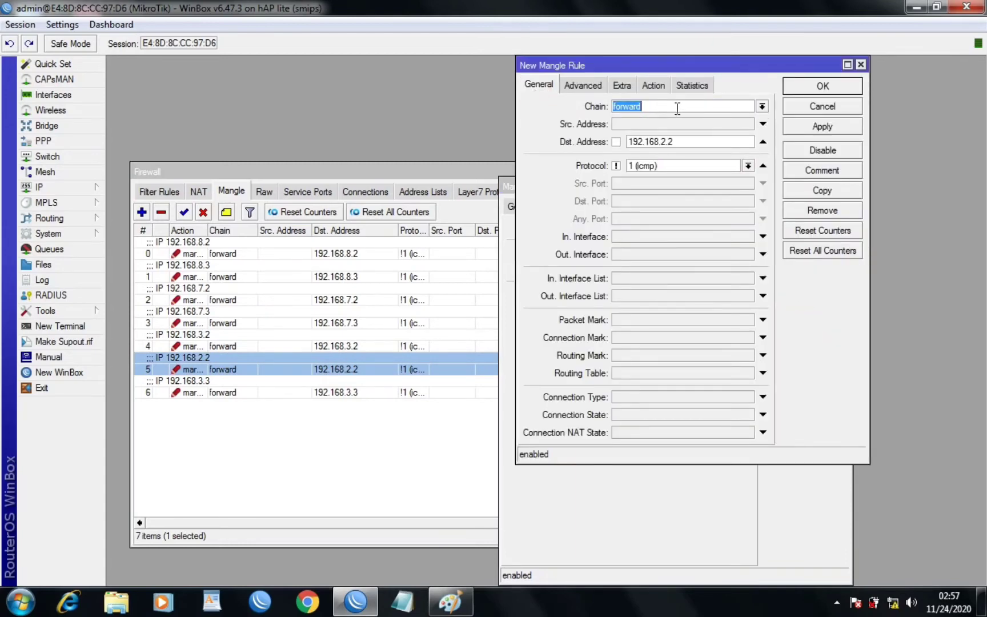
click(676, 142)
key(BackSpace)
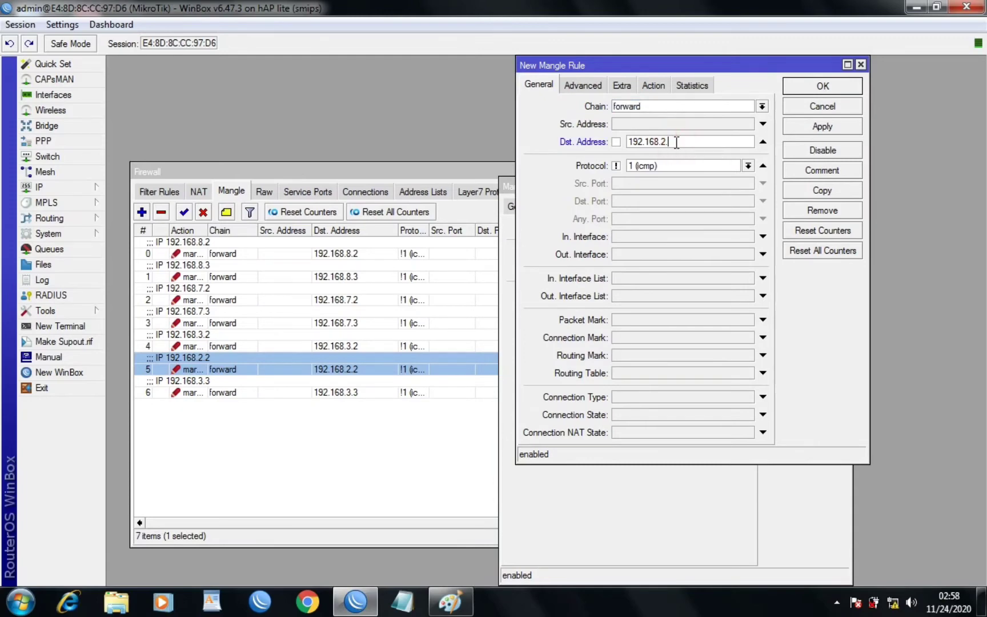
text(3)
Step: Set packet mark 'Packet Net ip 192.168.2.3' and comment 'IP 192.168.2.3', then save and close both dialogs
click(653, 86)
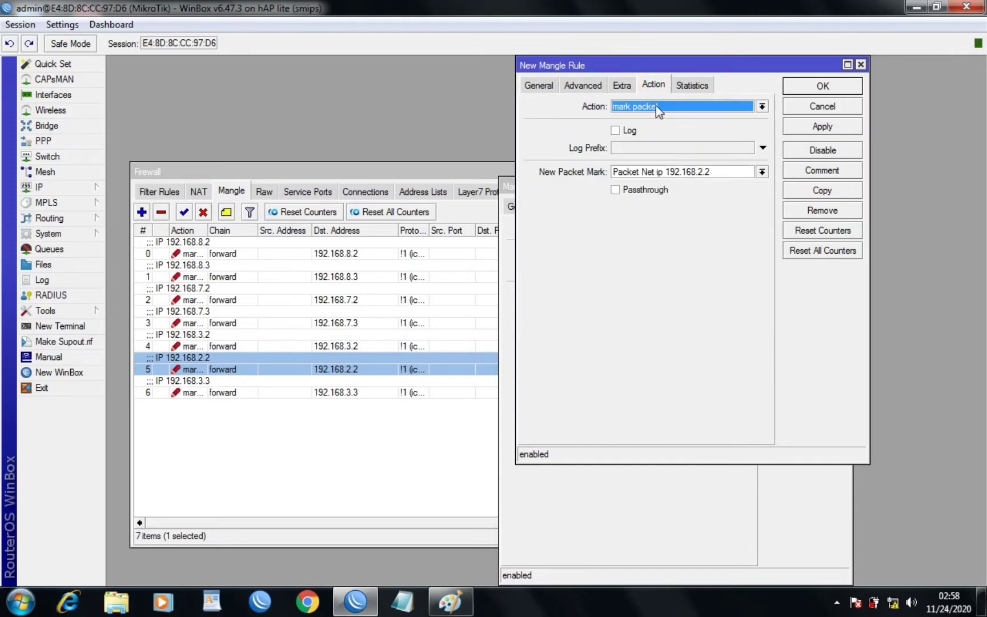
click(720, 172)
key(BackSpace)
text(3)
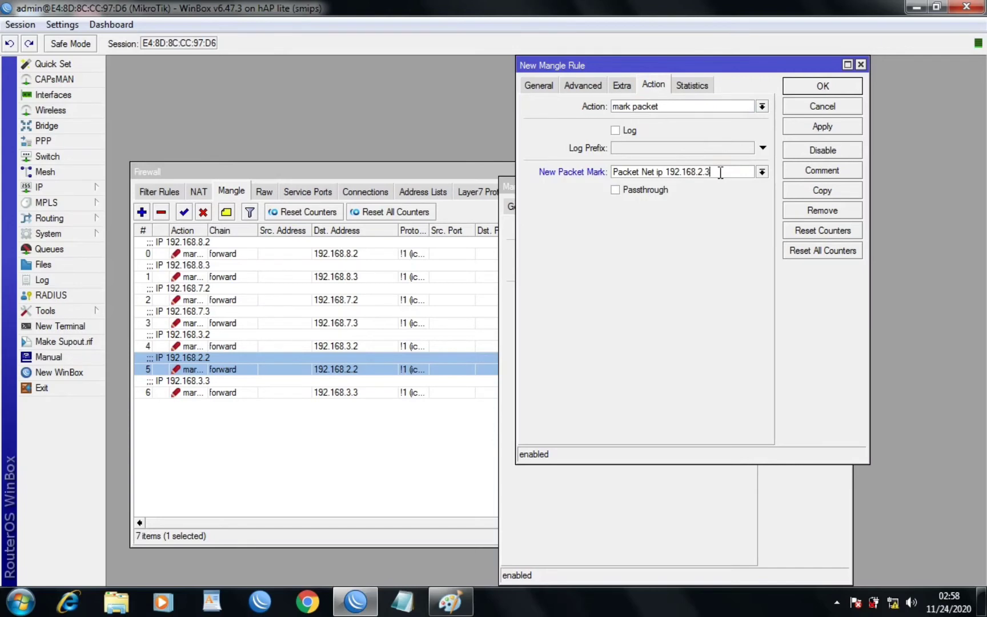
click(818, 173)
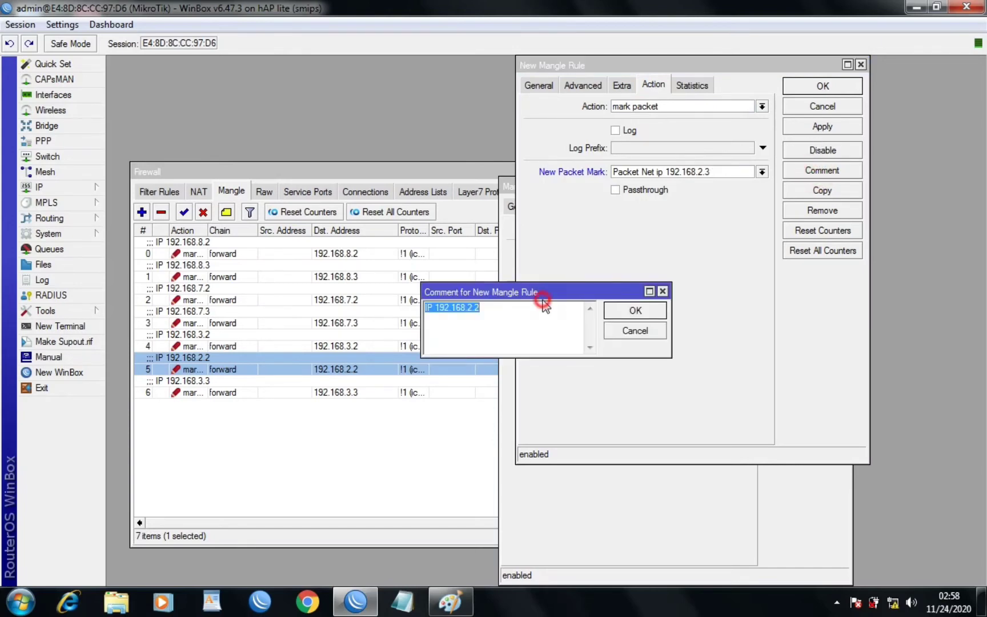
click(517, 323)
key(BackSpace)
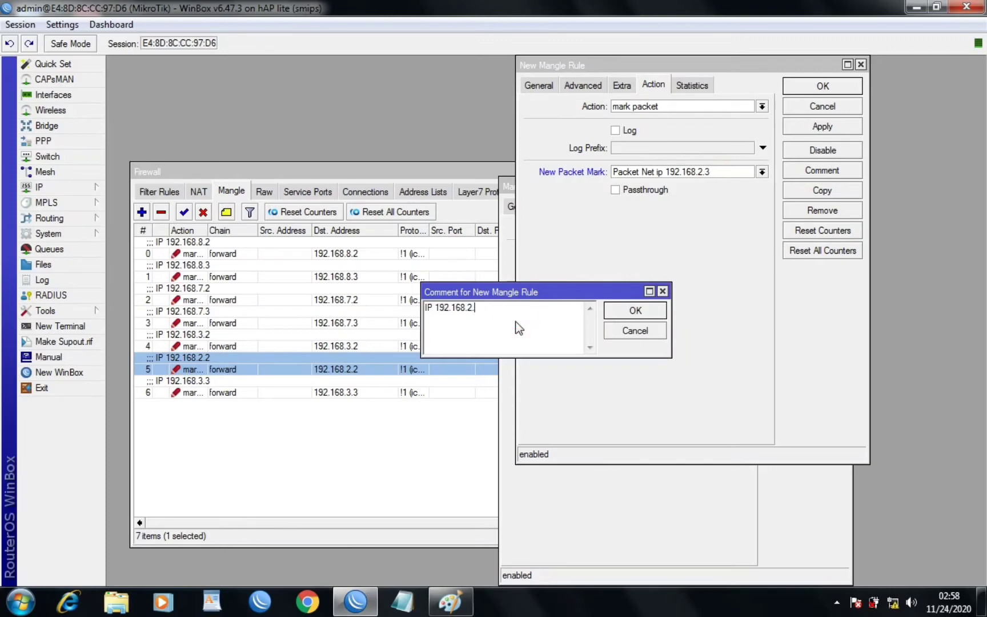
text(3)
click(617, 311)
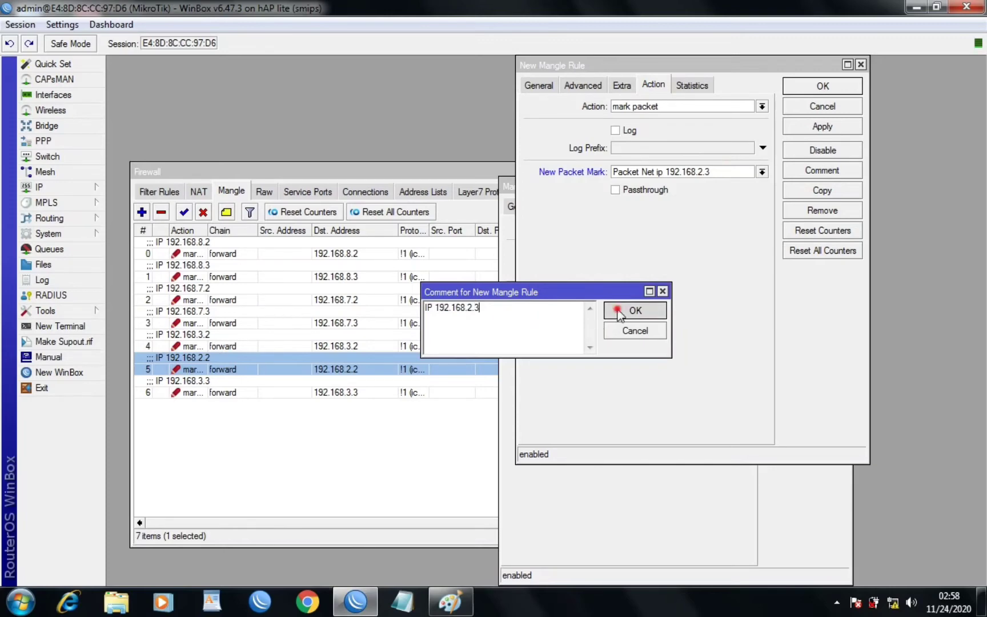
click(832, 125)
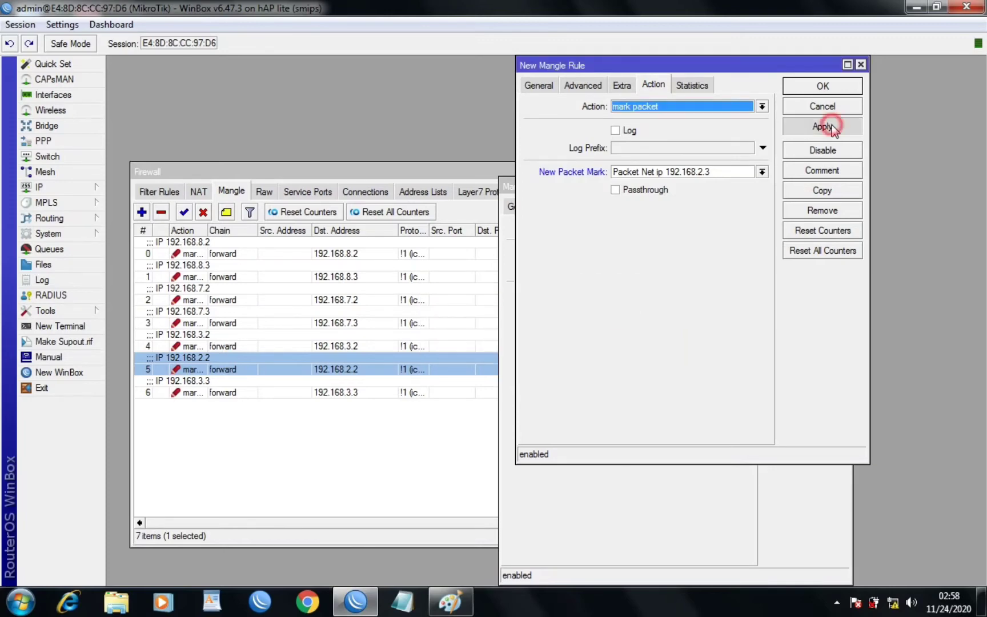
click(823, 86)
click(782, 208)
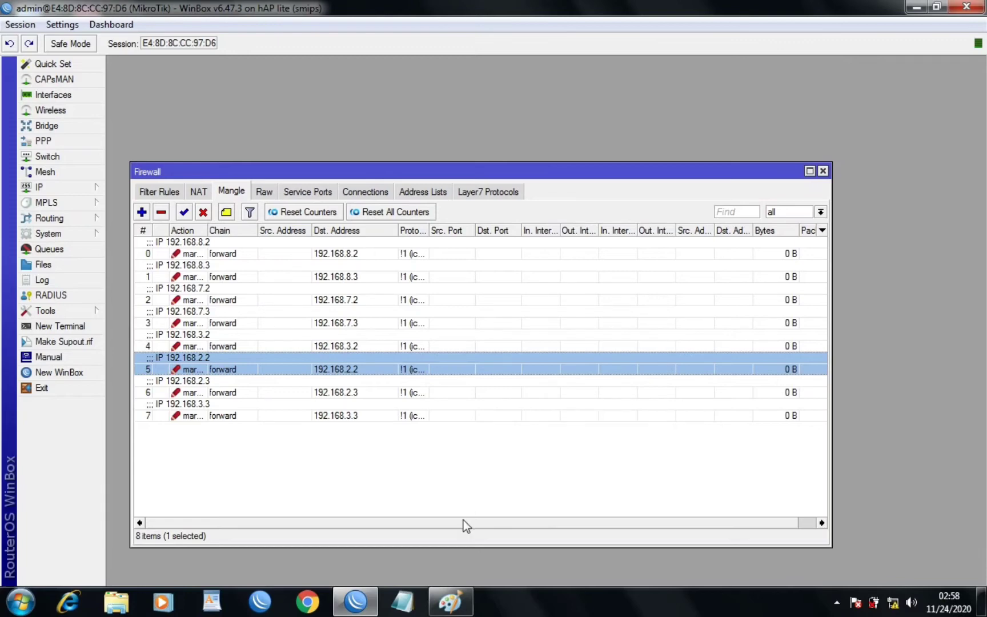
click(441, 608)
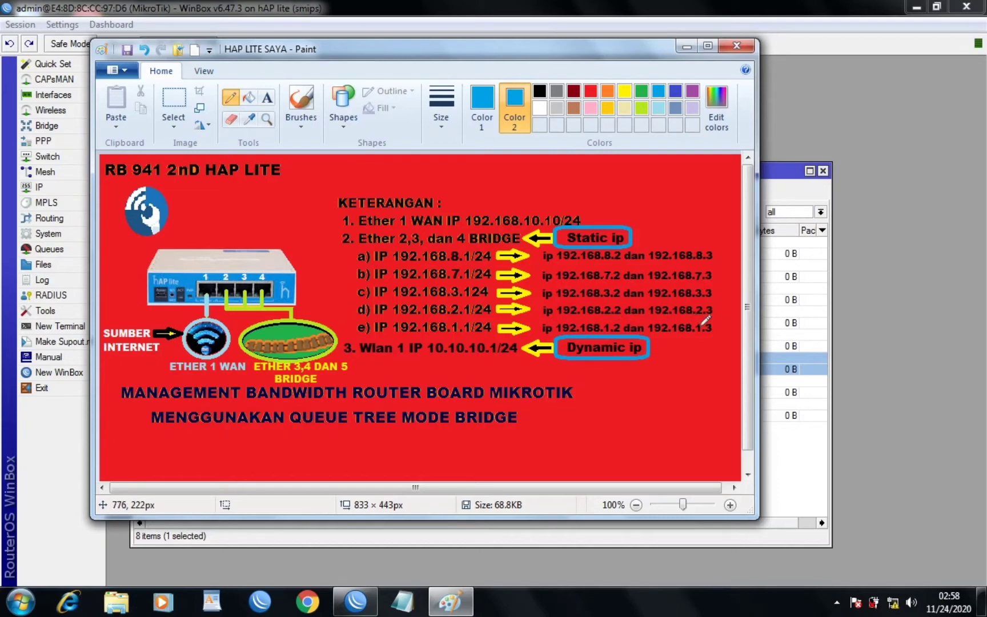
click(355, 604)
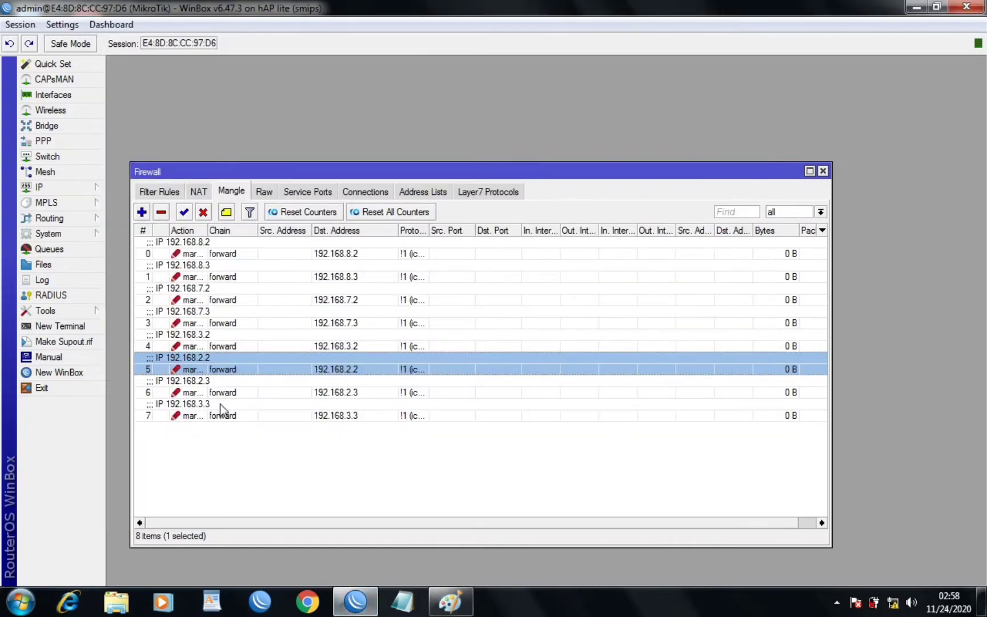
Step: Duplicate the 192.168.3.3 mangle rule and set the copy's Dst. Address to 192.168.1.2
double_click(209, 413)
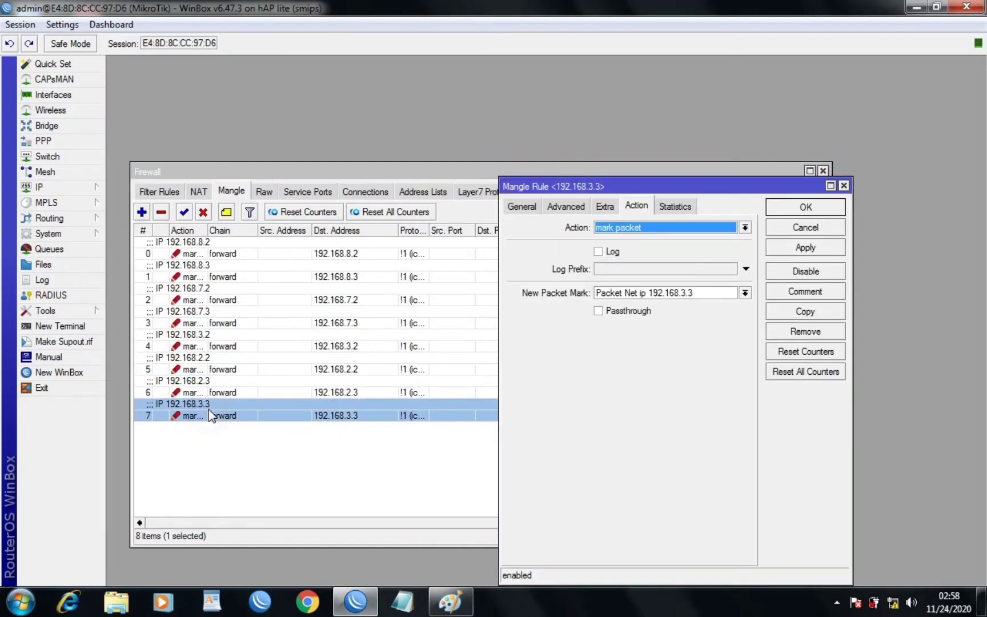
click(782, 313)
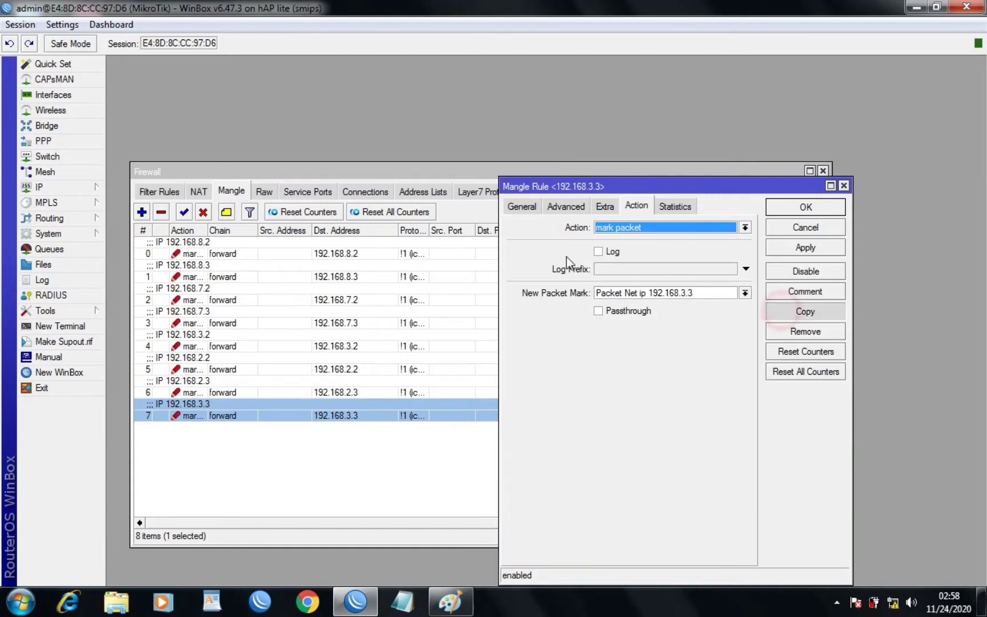
click(539, 86)
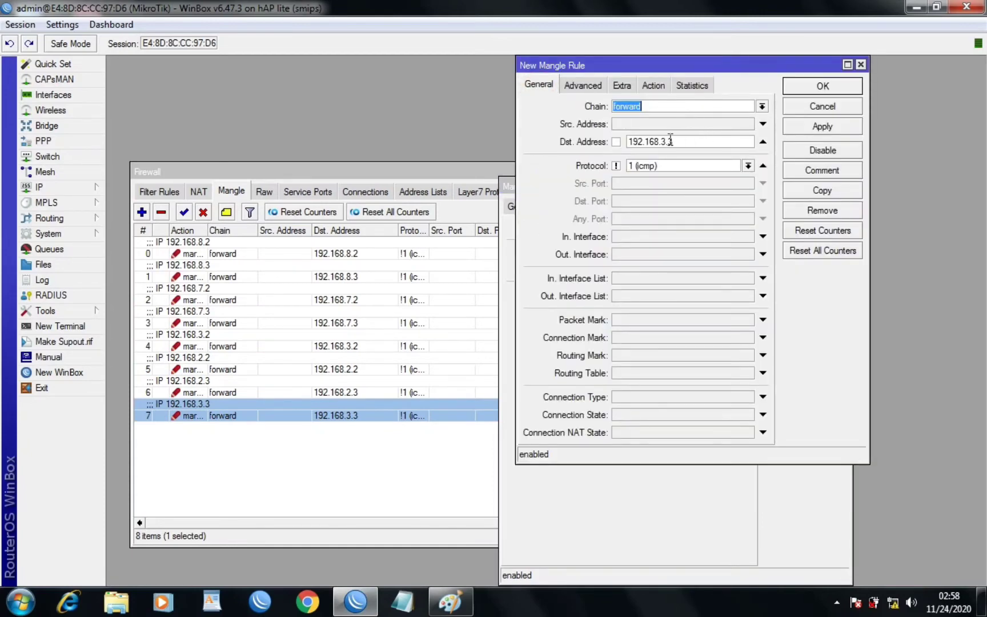
drag(674, 141, 663, 143)
key(BackSpace)
text(7.2)
click(664, 141)
key(BackSpace)
text(1)
Step: Change the copy's packet mark to 'Packet Net ip 192.168.1.2'
click(651, 86)
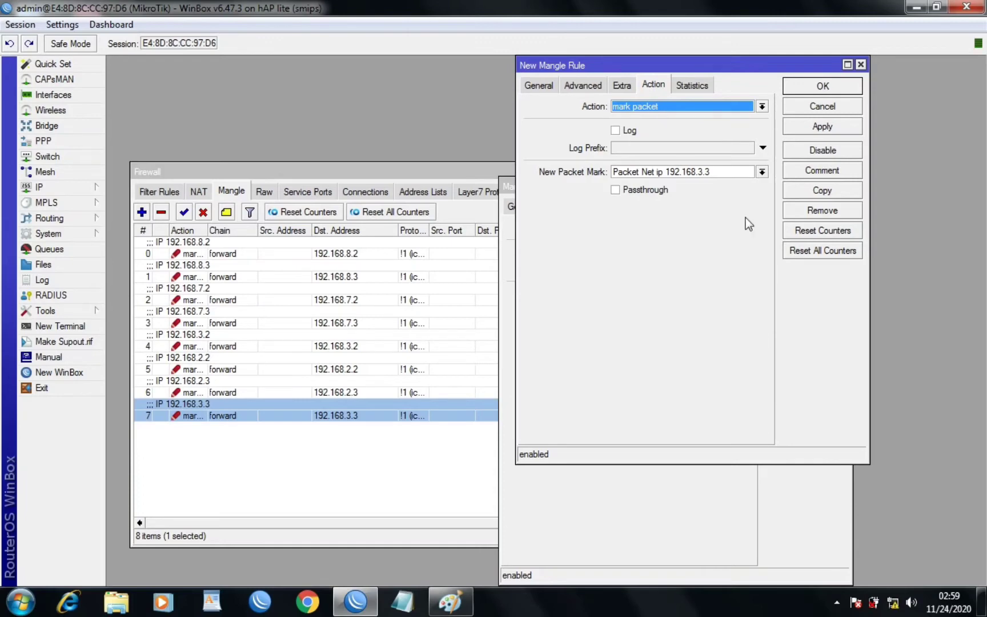
click(715, 171)
key(BackSpace)
key(BackSpace)
key(BackSpace)
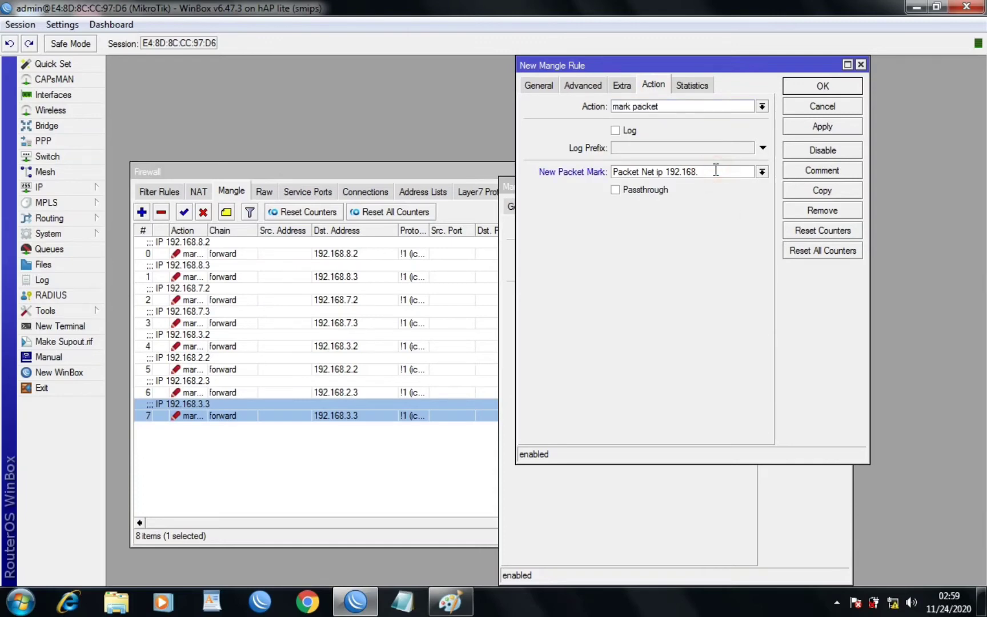
text(1.2)
click(542, 86)
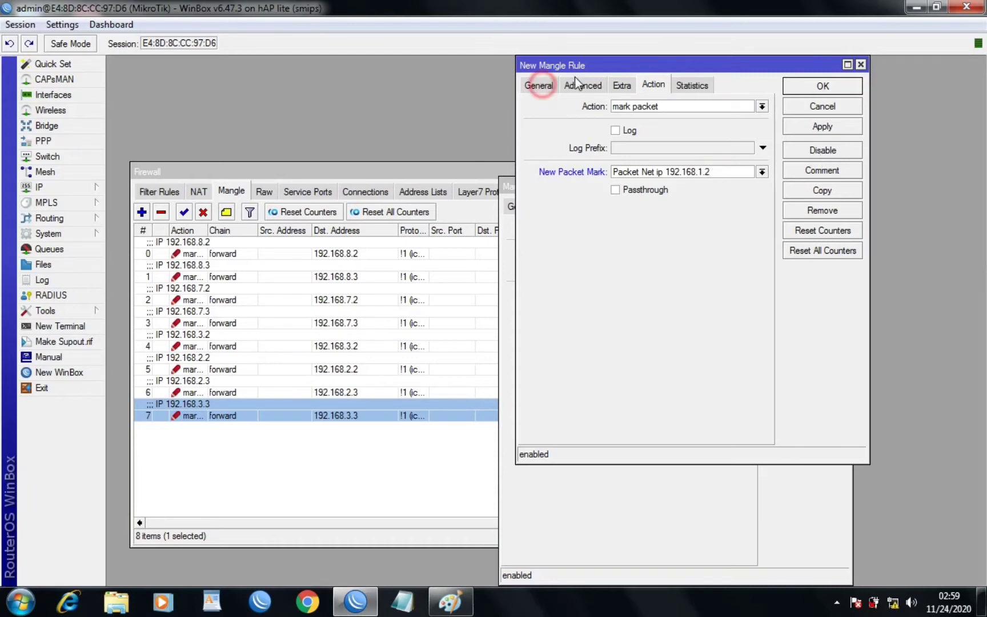
click(660, 83)
Step: Comment the rule 'IP 192.168.1.2', save and close both dialogs, then reopen the new 192.168.1.2 rule
click(840, 169)
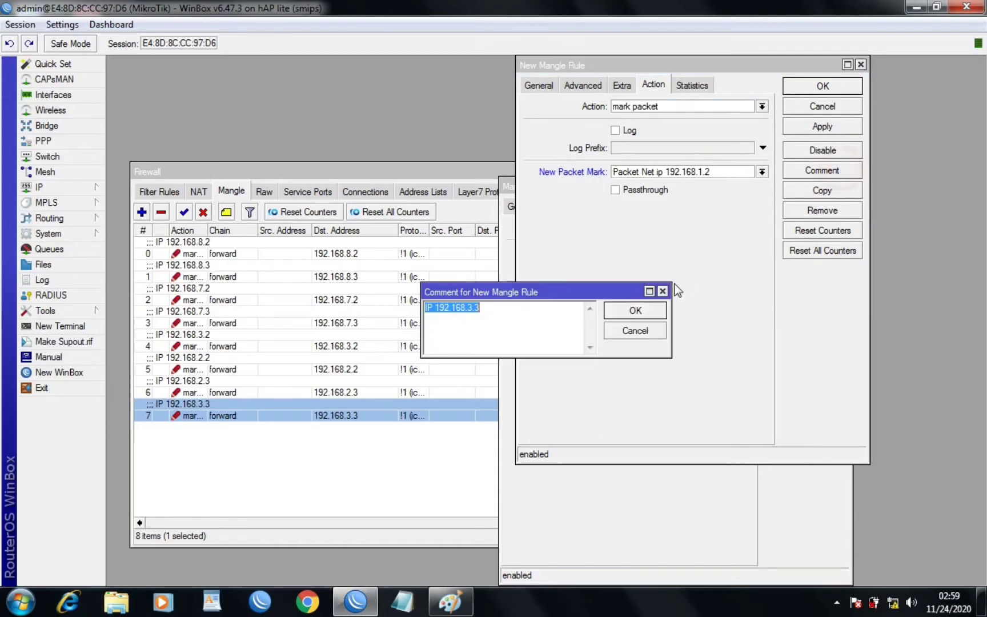
click(500, 312)
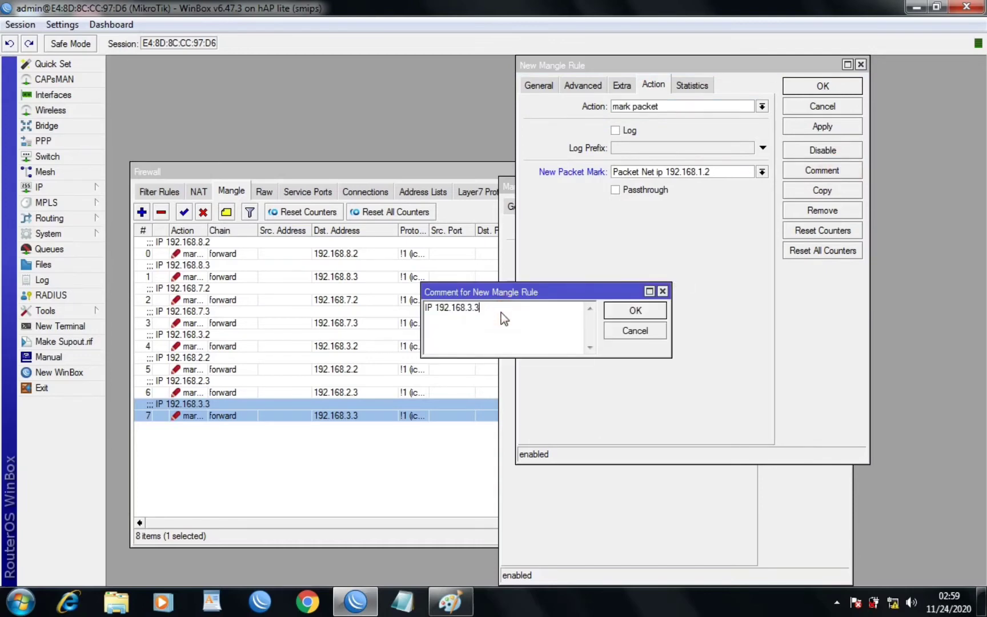
key(BackSpace)
text(1.2)
click(620, 311)
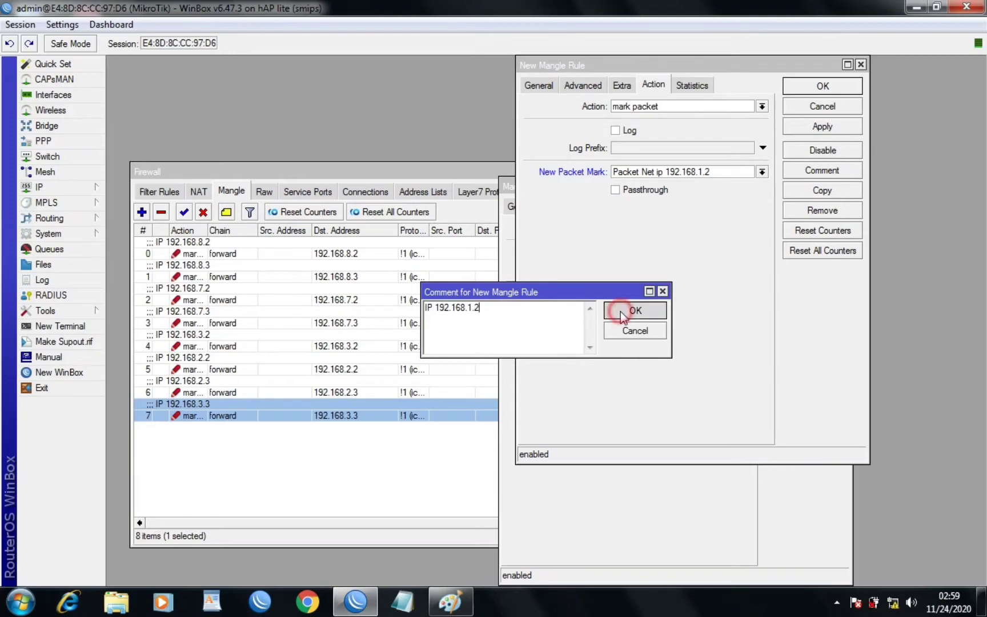
click(823, 126)
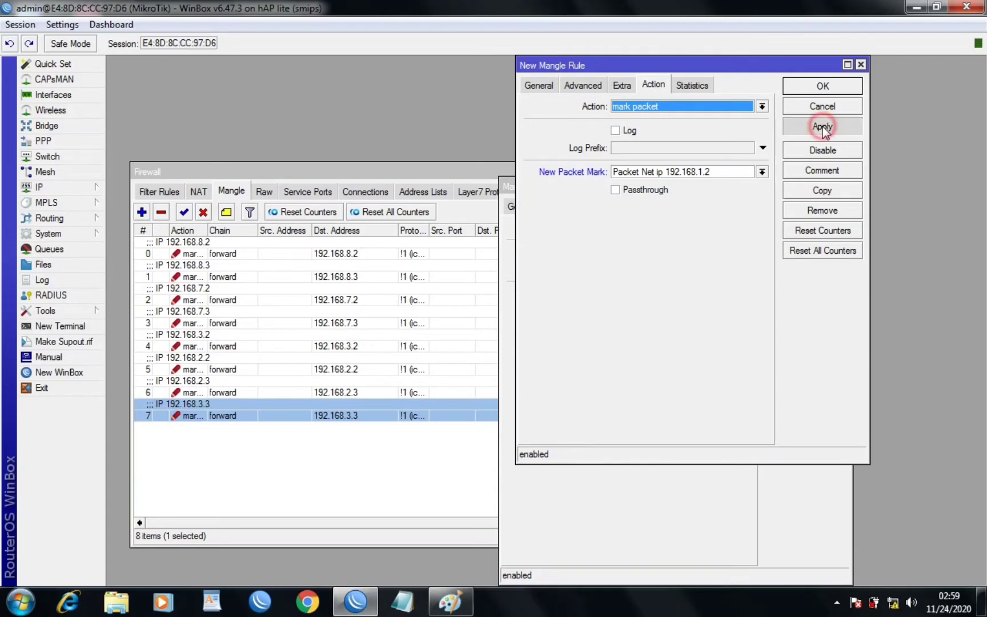
click(822, 89)
click(781, 206)
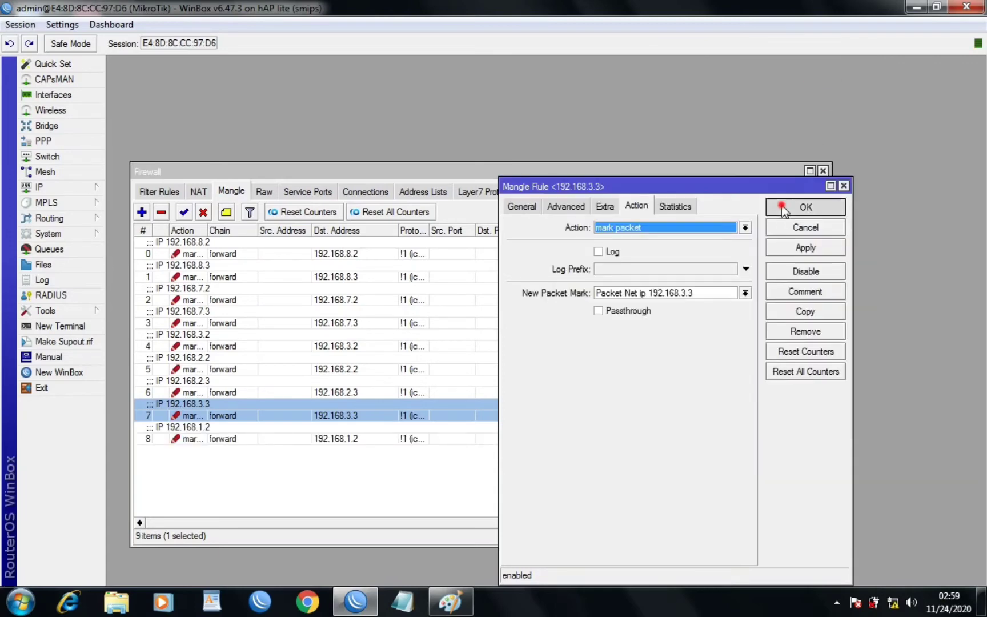
click(287, 435)
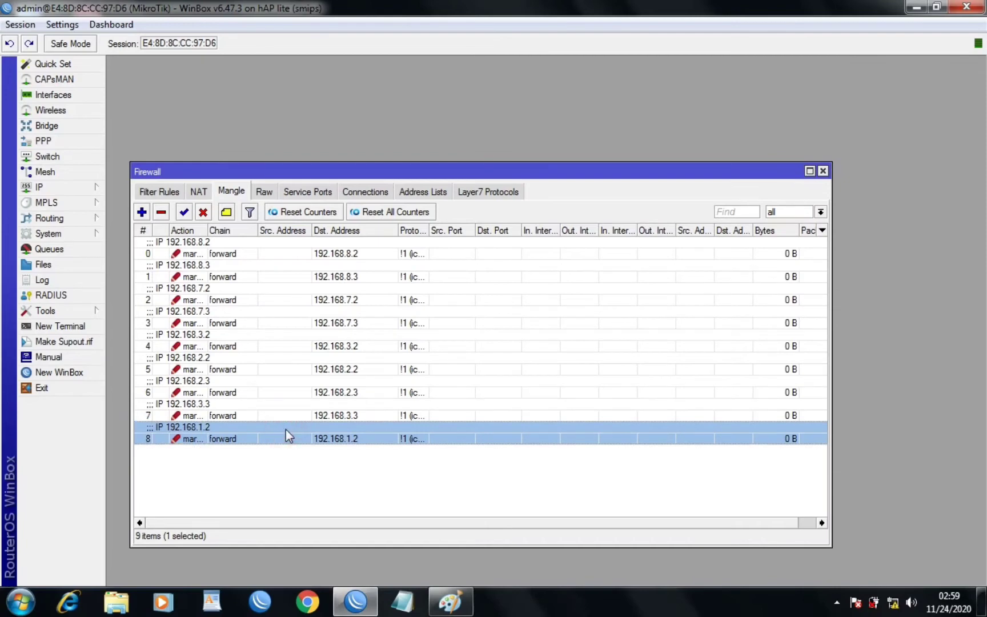
double_click(287, 434)
Step: Copy the 192.168.1.2 rule and change its destination address and packet mark to end in 3
click(799, 313)
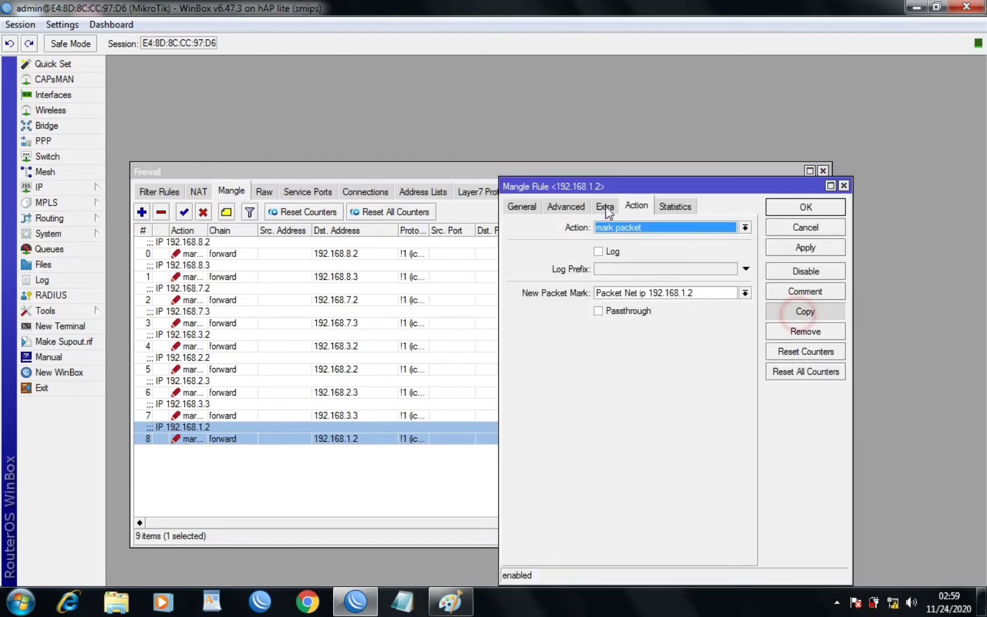
click(539, 86)
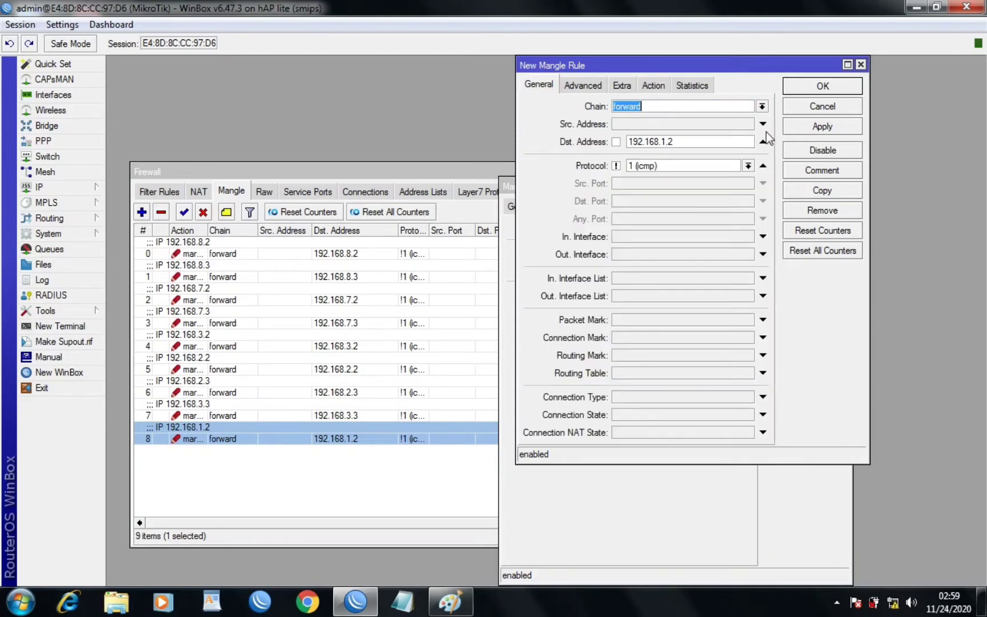
click(681, 144)
key(BackSpace)
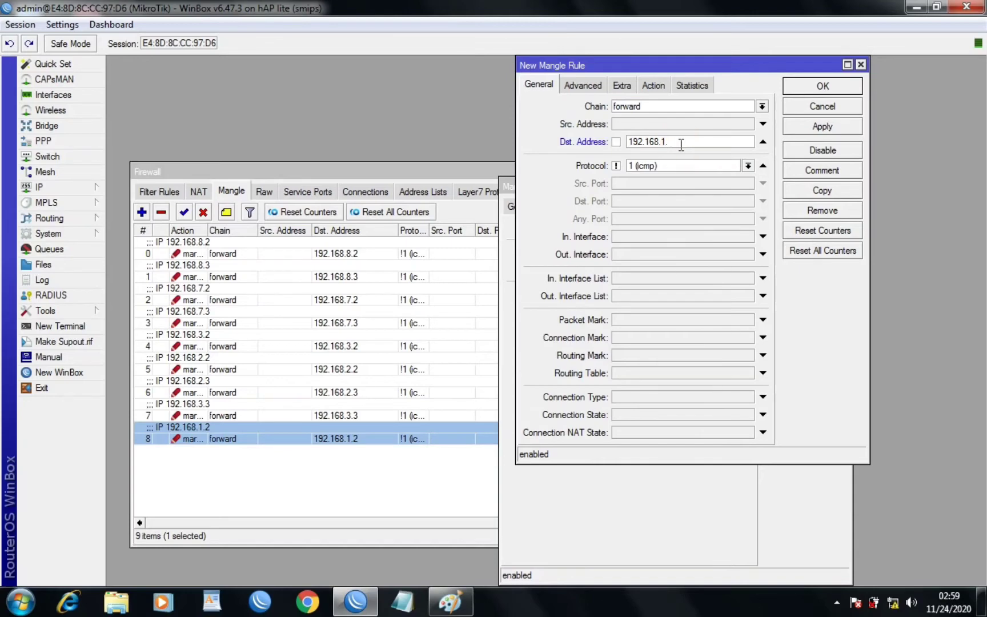
text(3)
click(653, 86)
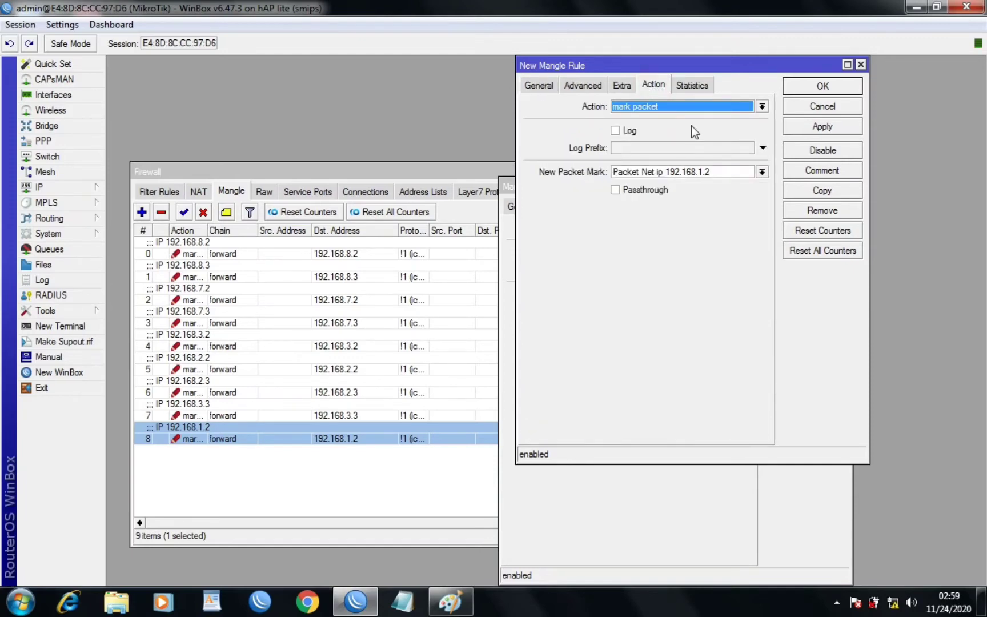
click(723, 175)
key(BackSpace)
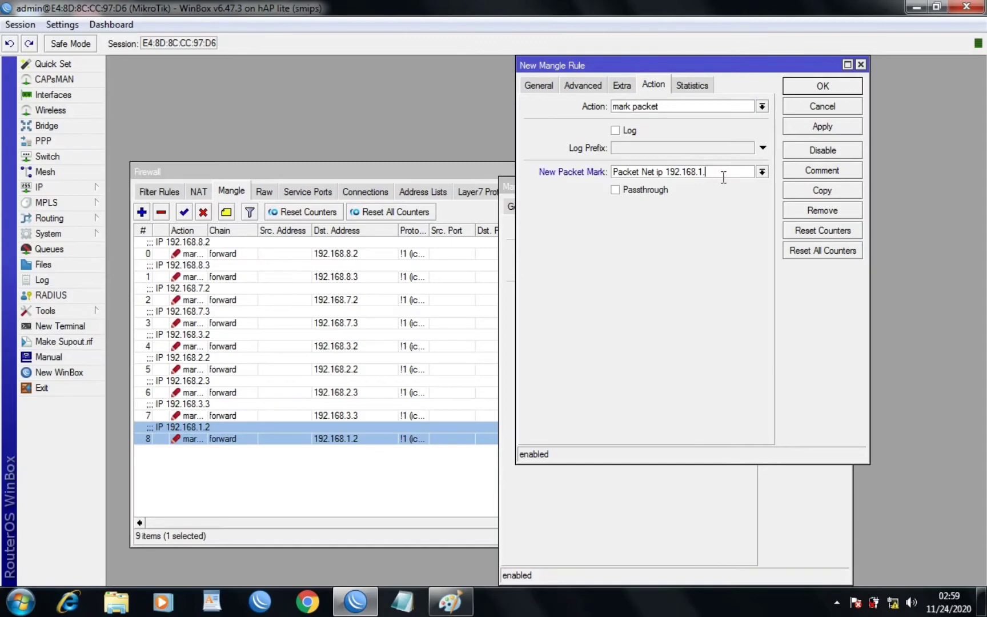
text(3)
Step: Comment the copy 'IP 192.168.1.3' and save it as a new rule
click(814, 171)
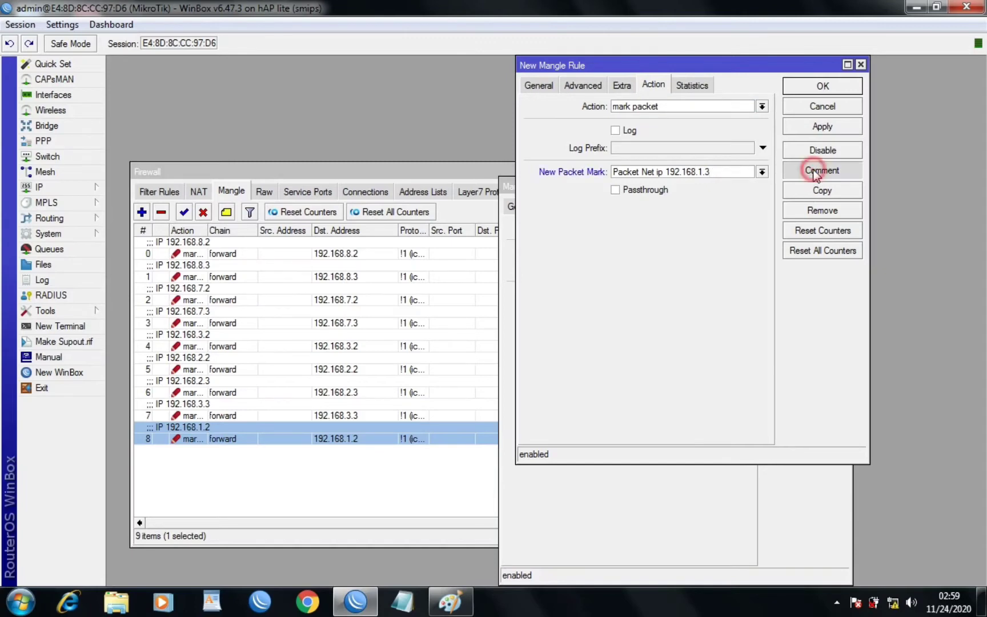
click(496, 312)
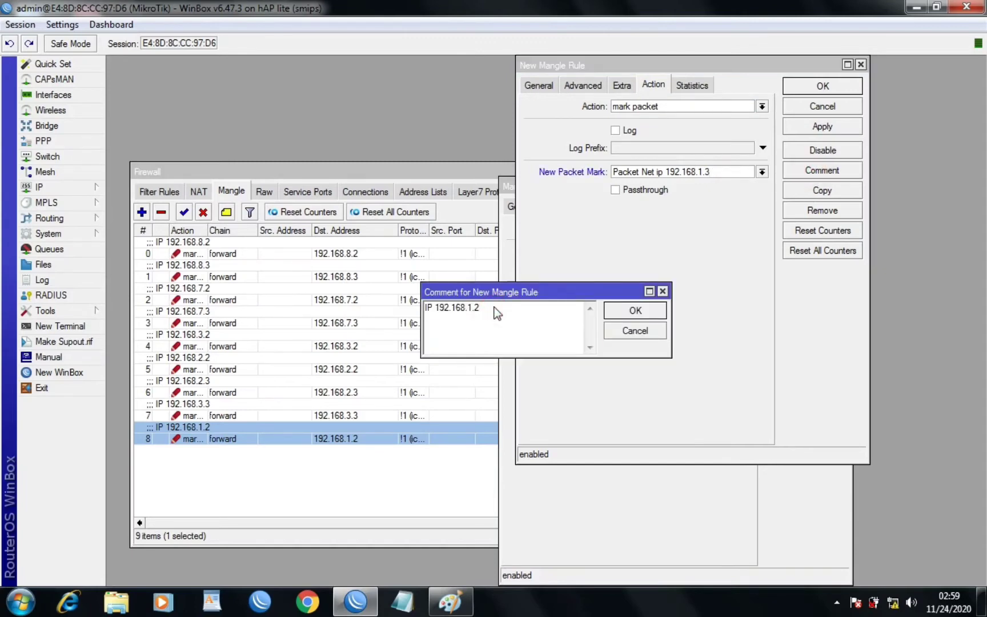
key(BackSpace)
text(3)
click(612, 309)
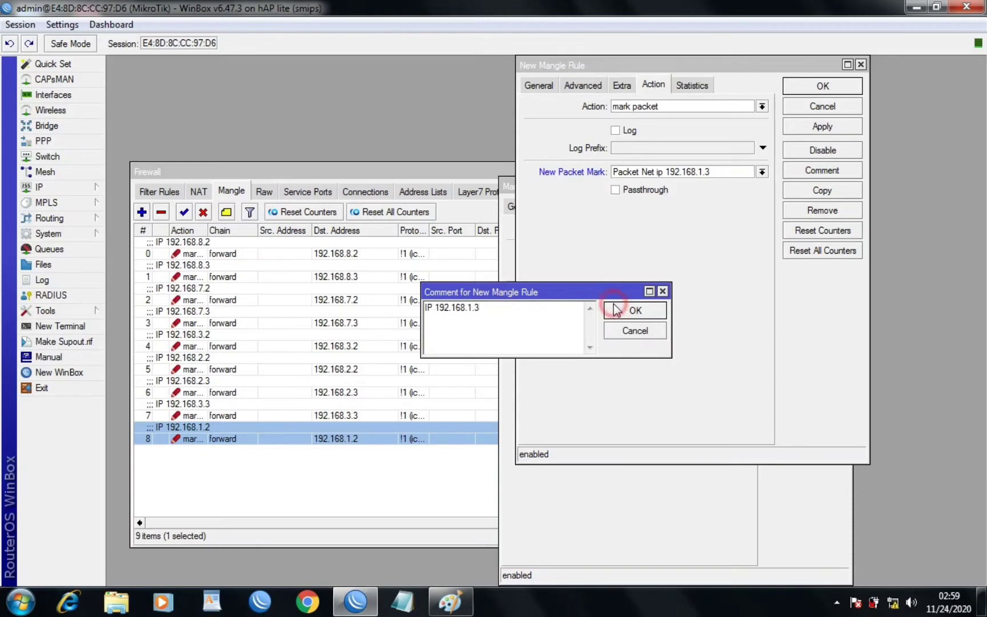
click(821, 128)
click(823, 86)
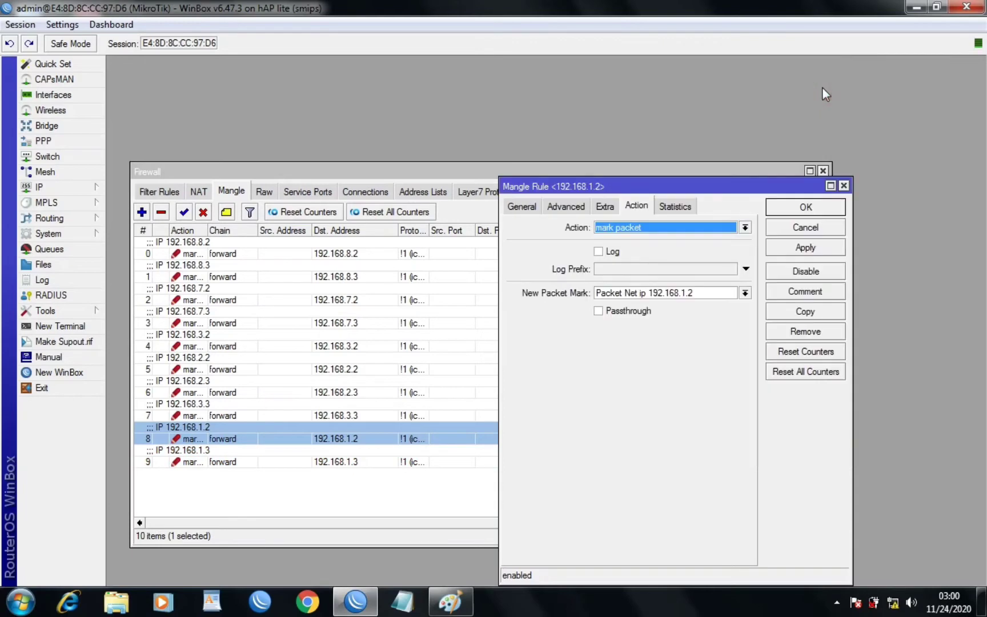
Step: Save the previous rule, move the Firewall window up and enlarge it, then bring up the address plan image
click(805, 208)
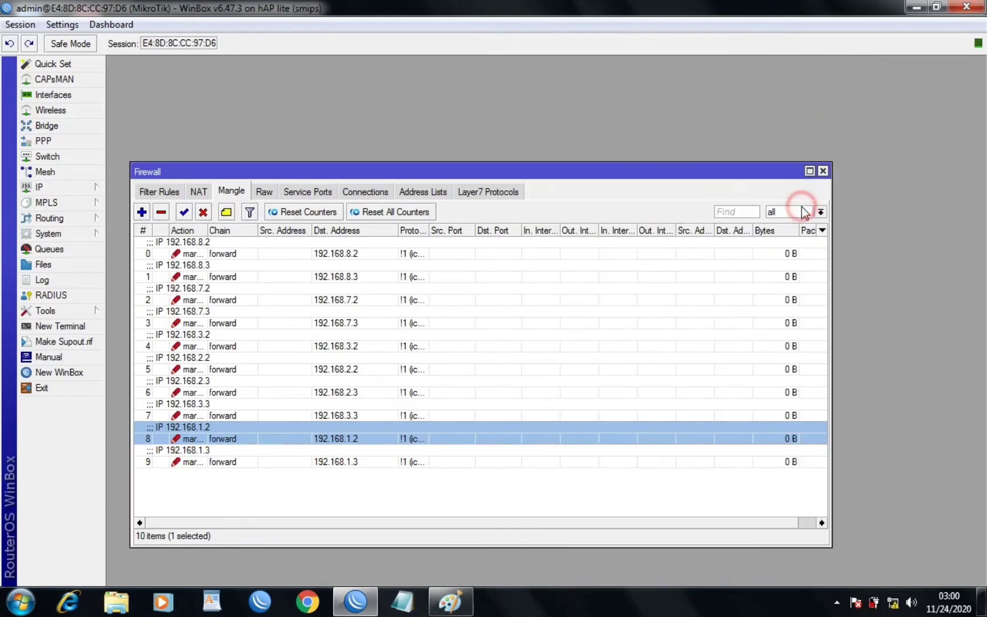
drag(711, 176, 716, 71)
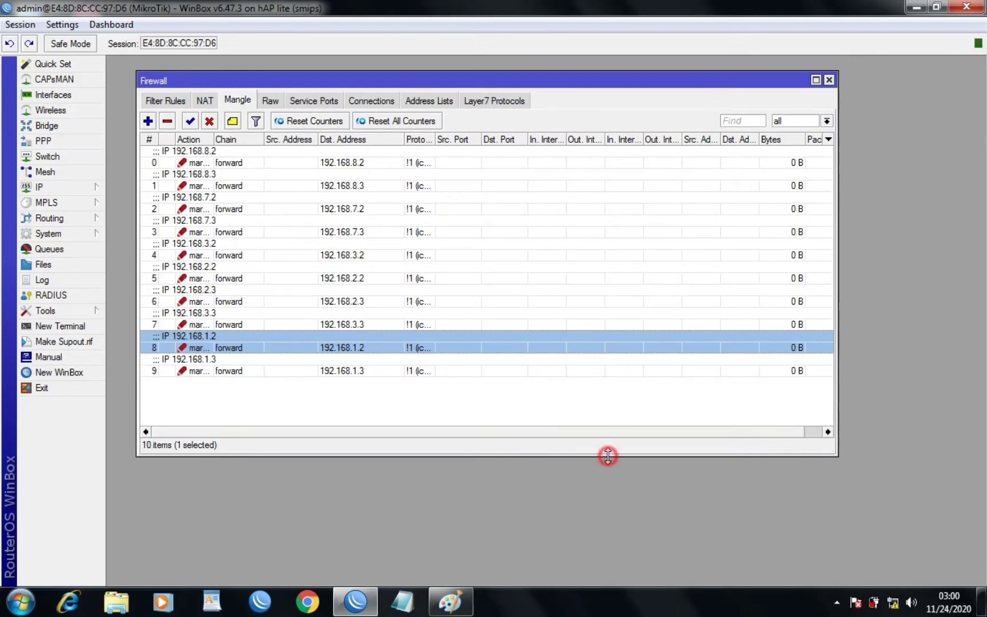
drag(608, 455, 603, 550)
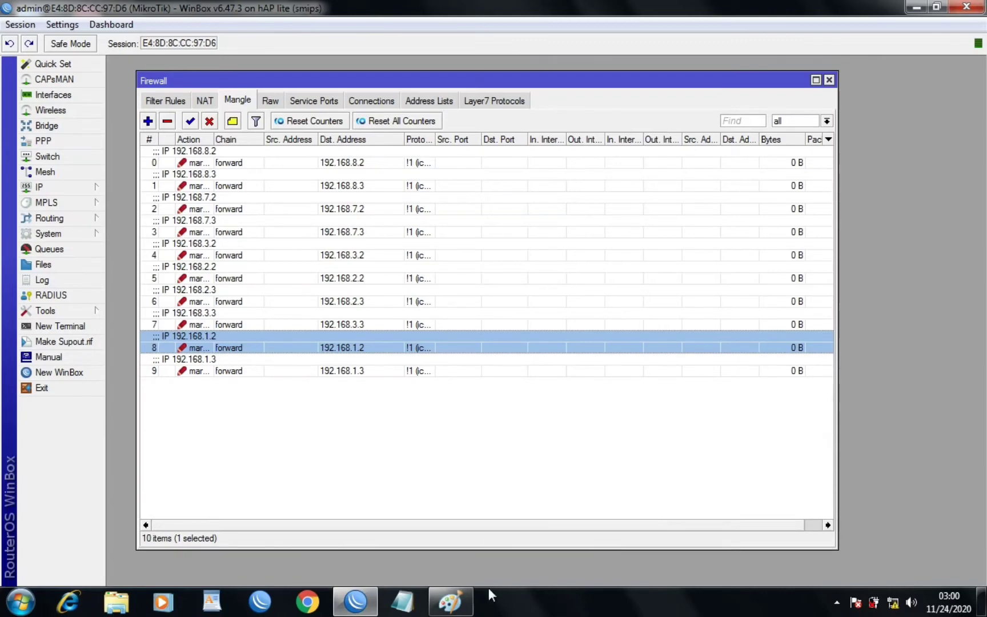
click(451, 601)
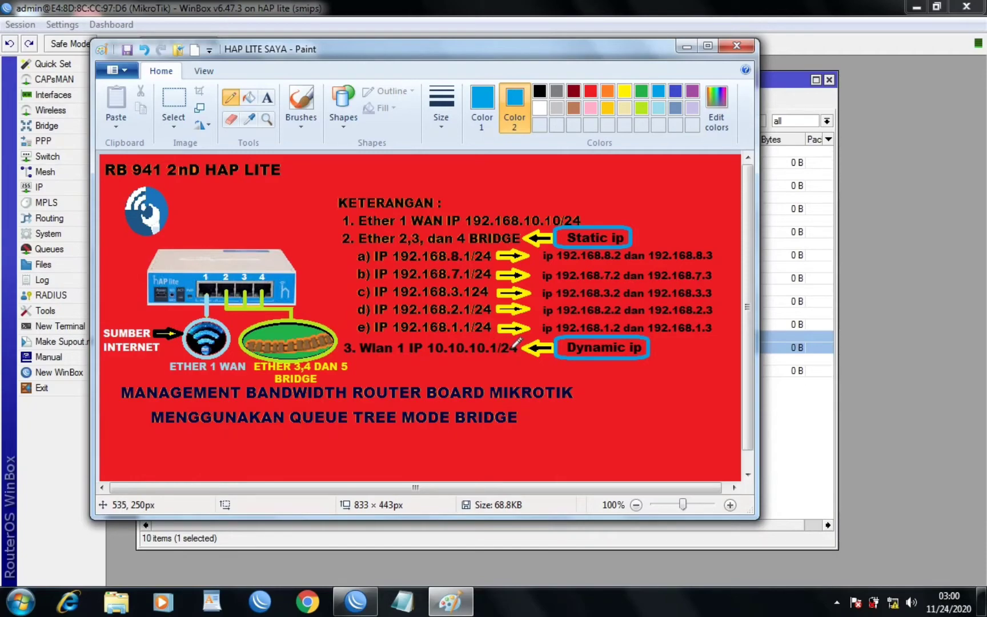
Step: Minimize the hAP lite address plan diagram to return to the WinBox Mangle rules
click(447, 601)
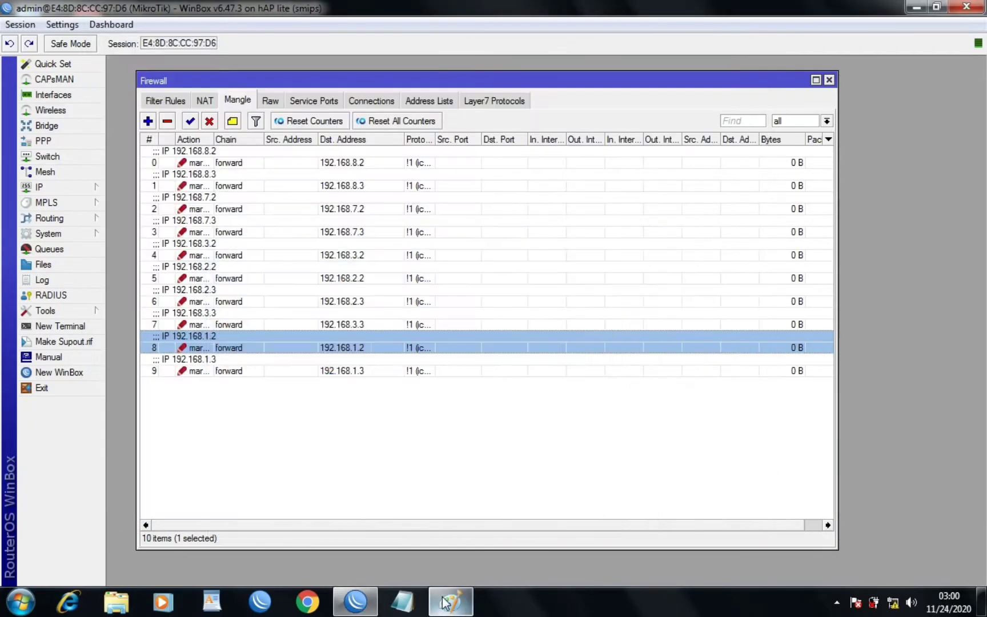
Step: Start a new forward-chain mangle rule for destination 10.10.10.0/24 with protocol !icmp
click(147, 121)
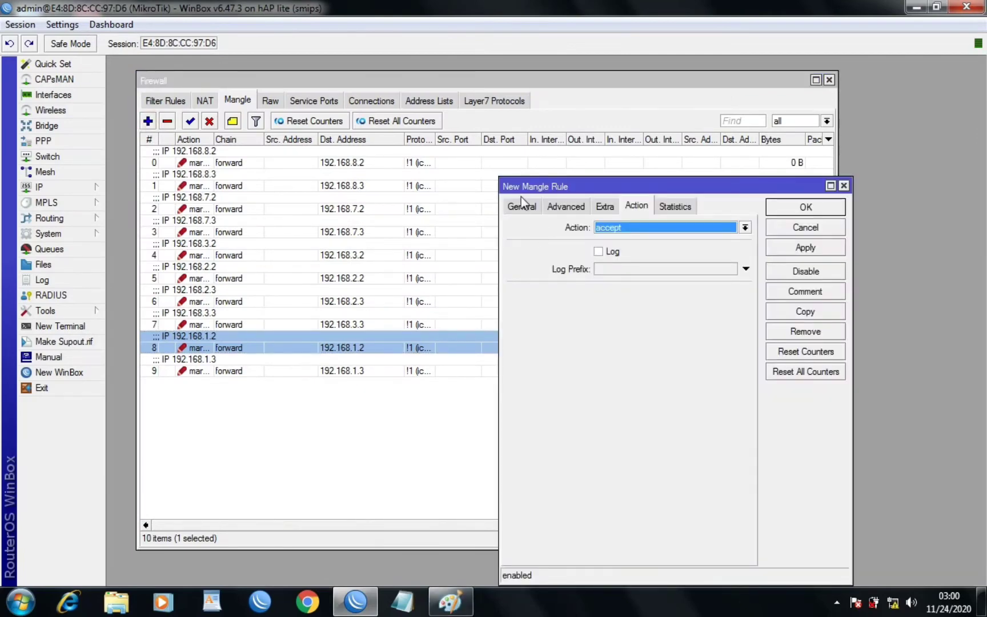
click(522, 205)
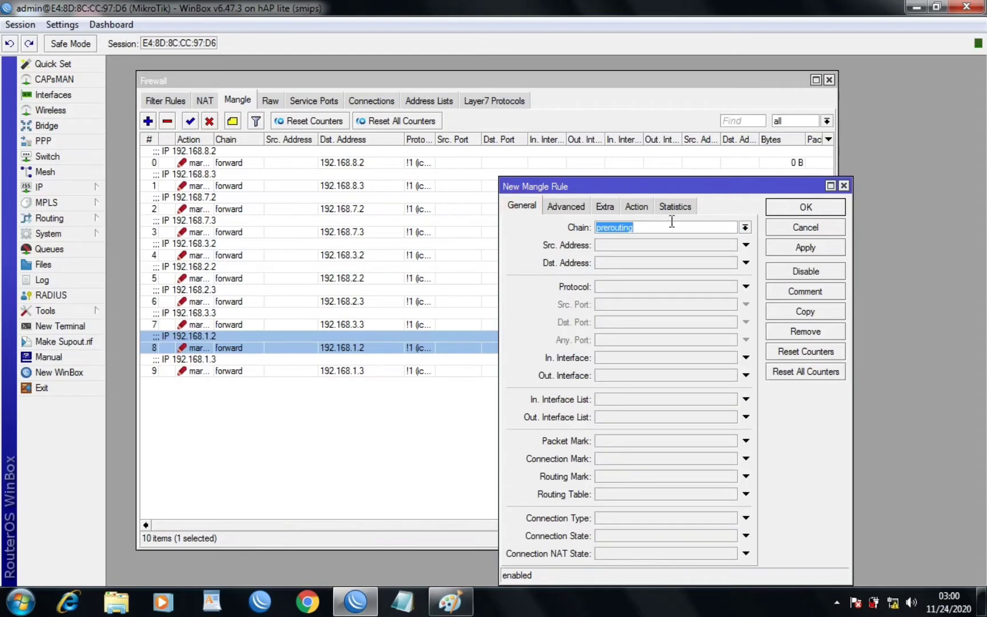
click(744, 227)
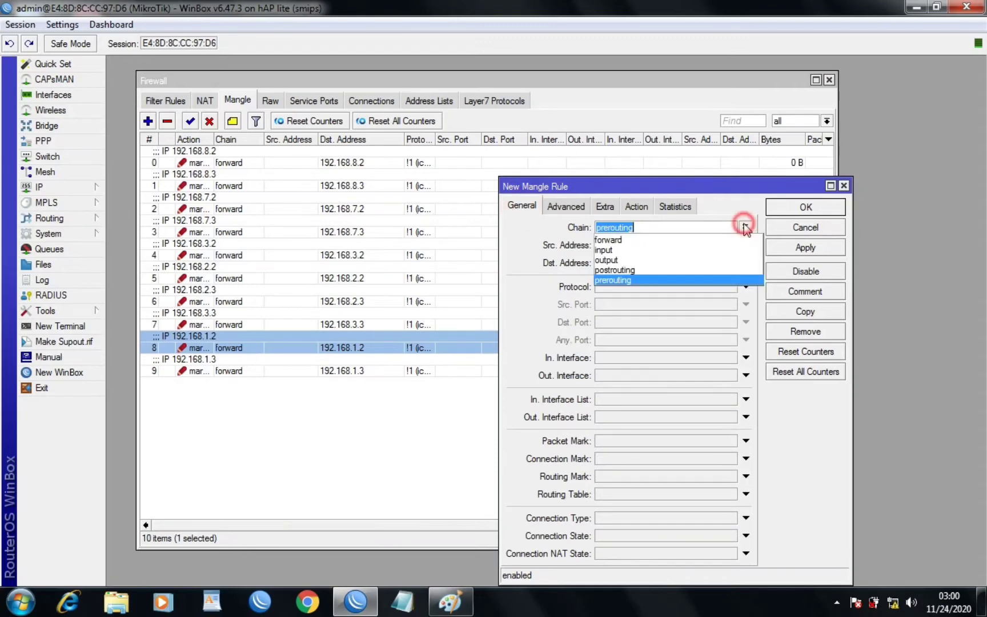
click(718, 241)
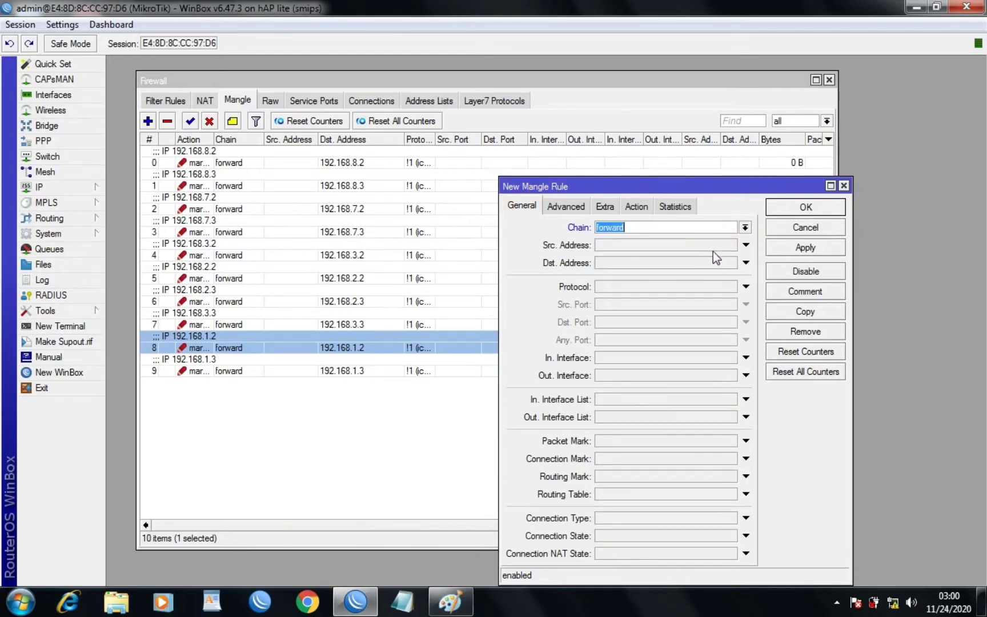
click(717, 264)
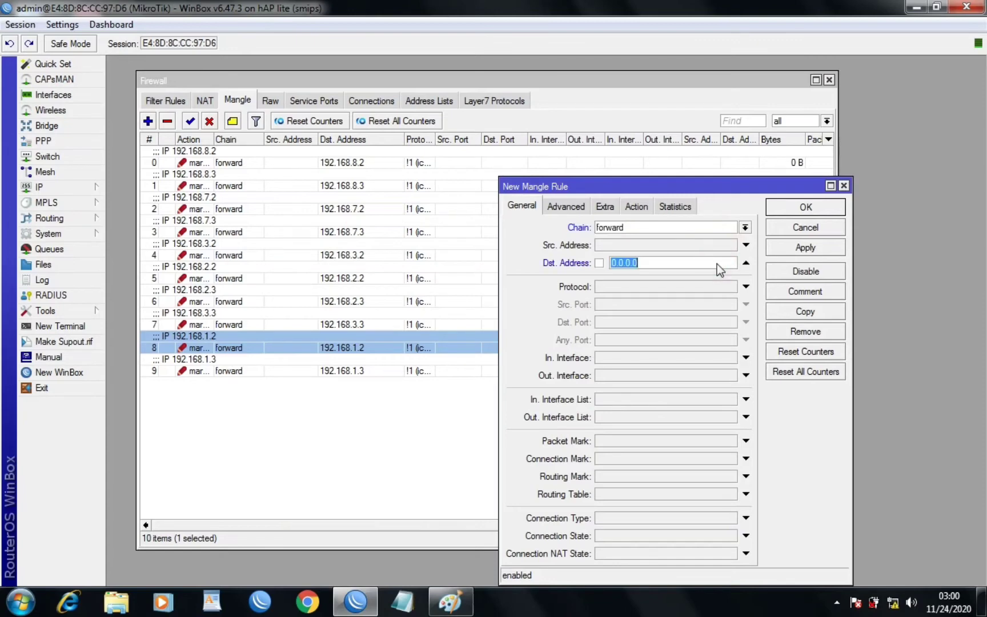
text(10.10.10.0/24)
click(733, 290)
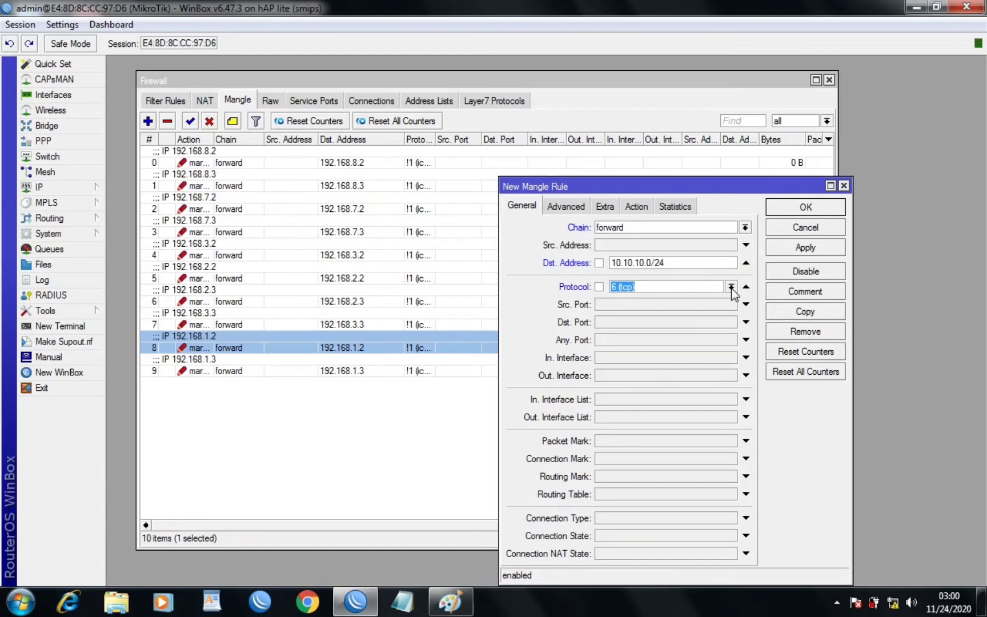
click(731, 286)
click(726, 300)
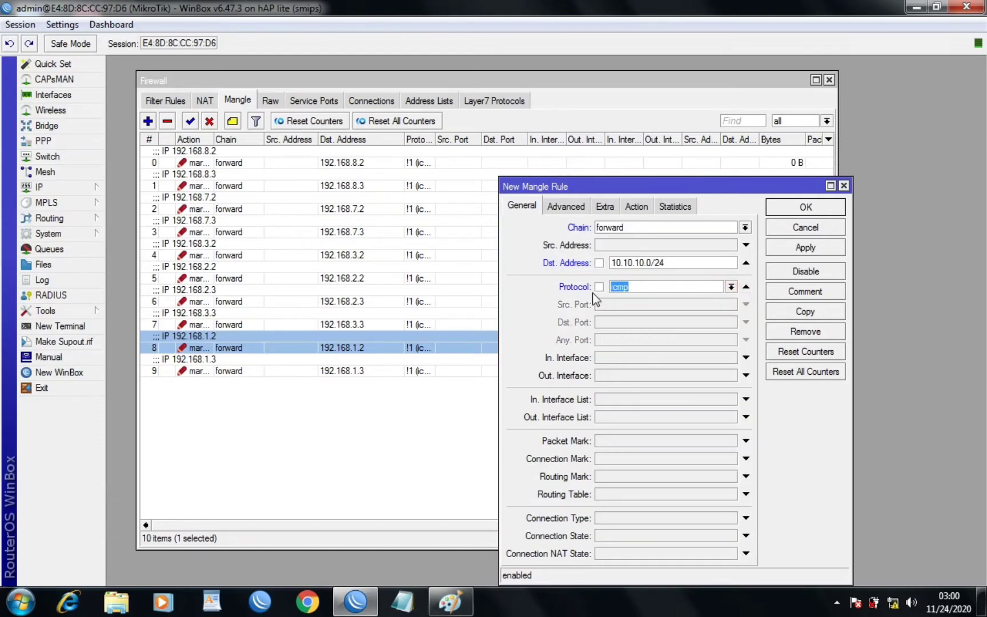
click(599, 287)
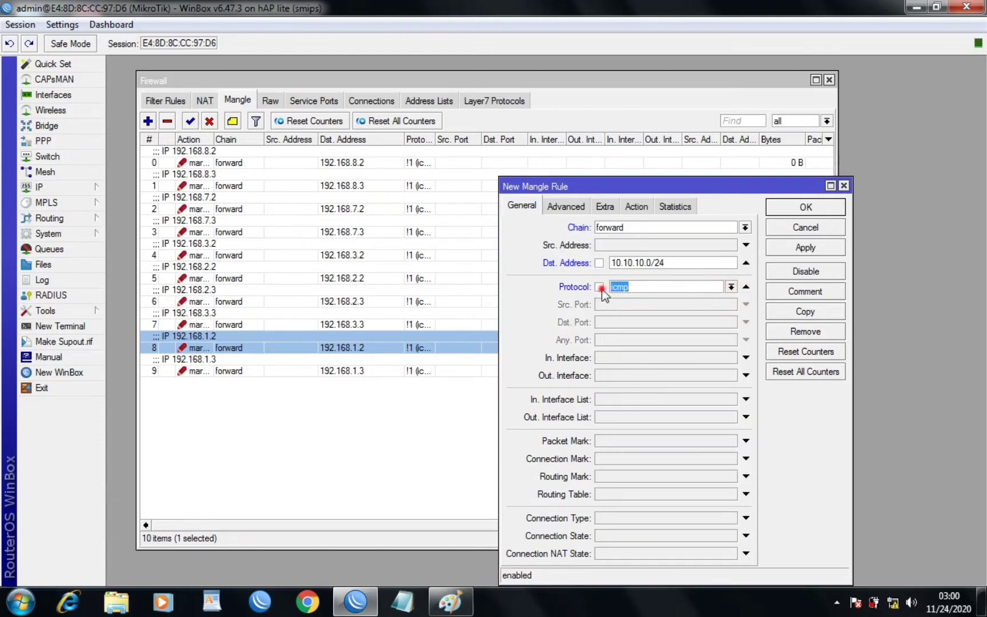
Step: Mark packets as 'Packet Net Wlan 1' without passthrough, comment 'IP Wlan 1', and save the rule
click(636, 207)
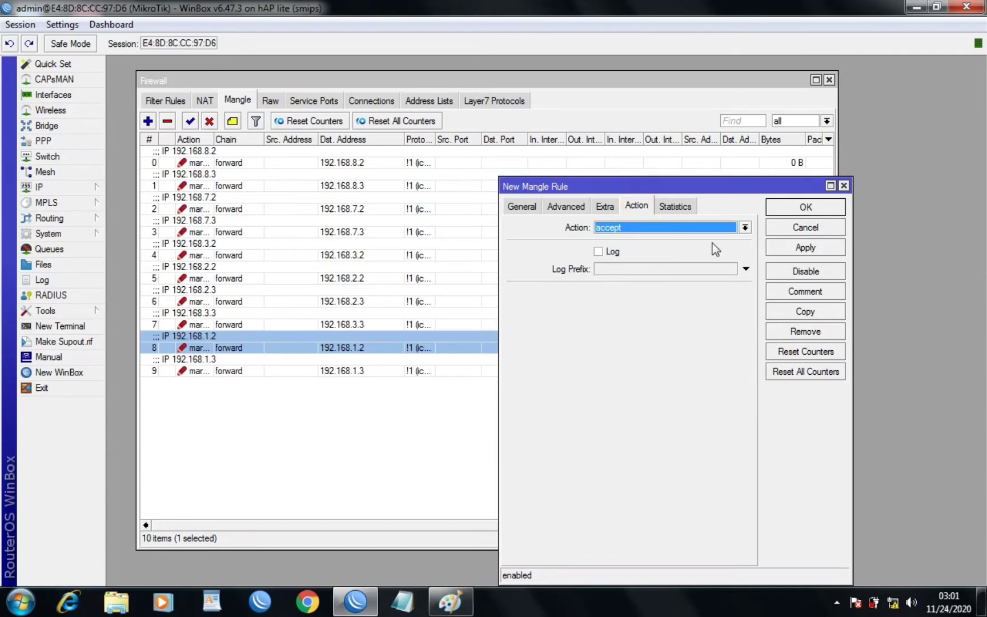
click(744, 227)
click(627, 347)
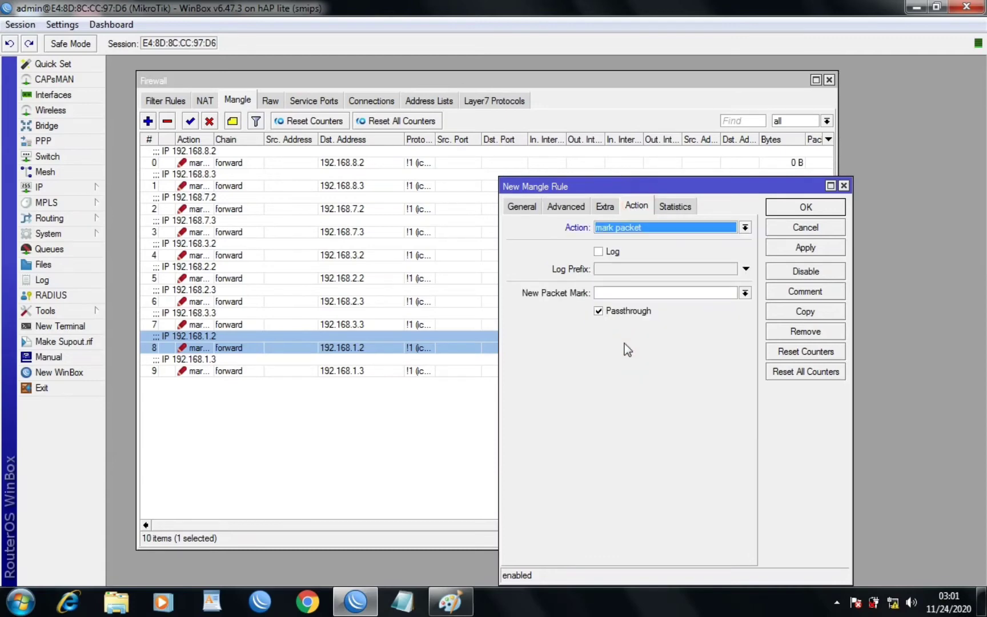
click(660, 293)
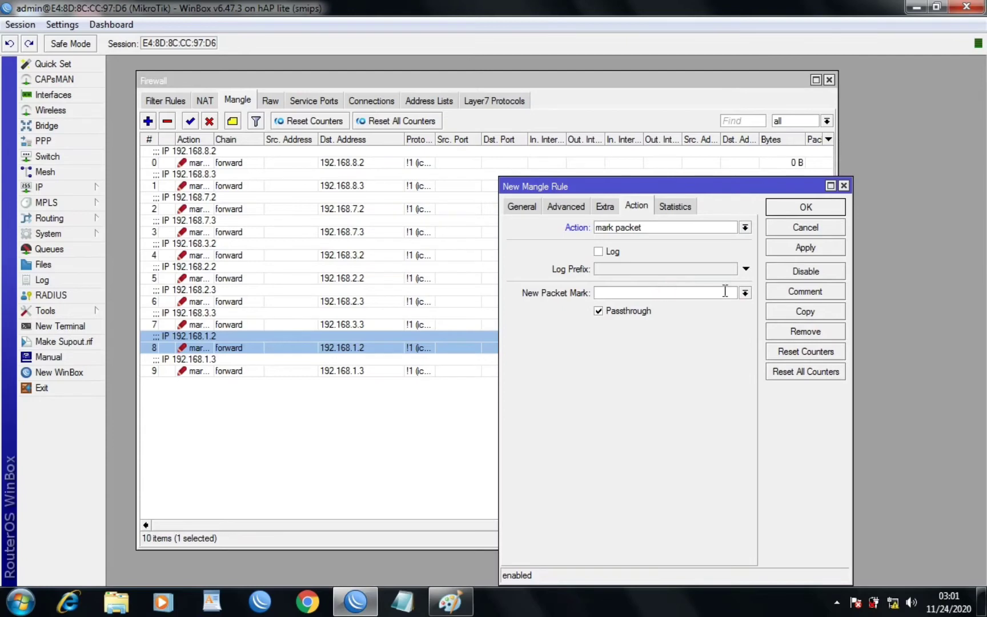
text(Packet Net Wlan 1)
click(598, 311)
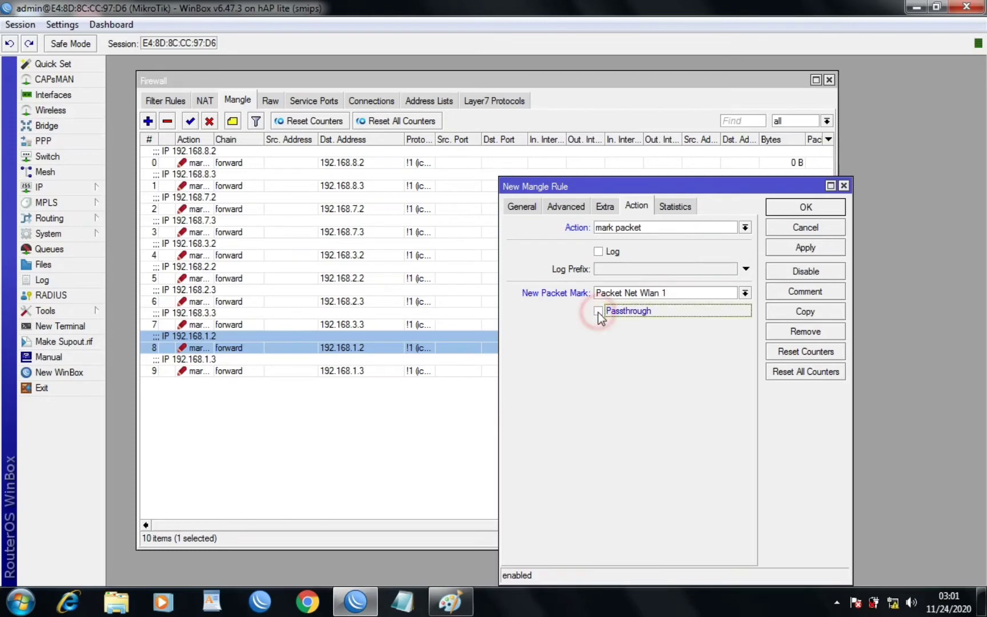
click(806, 292)
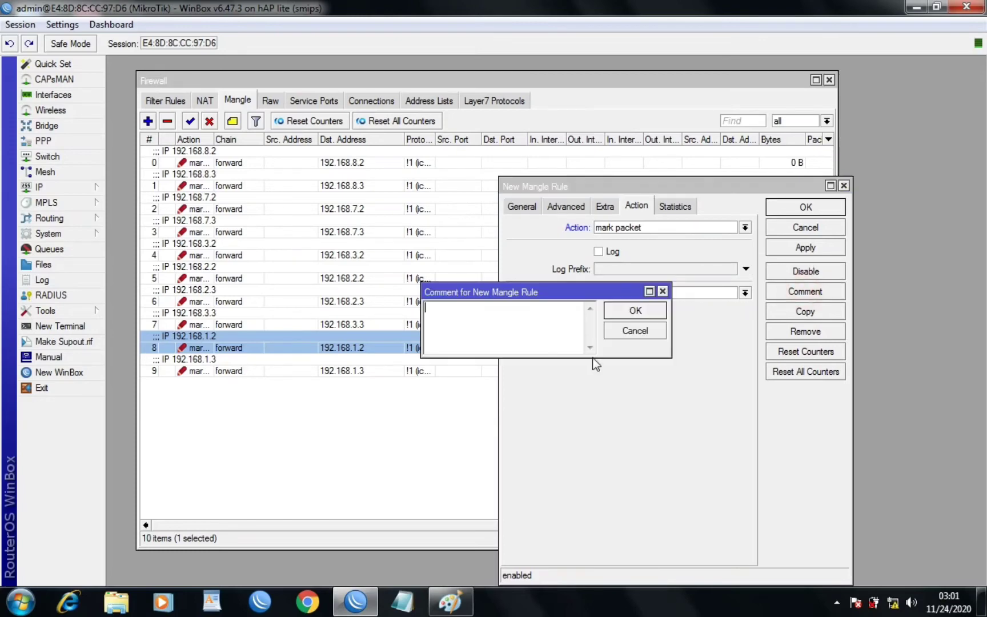
click(519, 341)
text(IP Wlan 1)
click(626, 313)
click(790, 247)
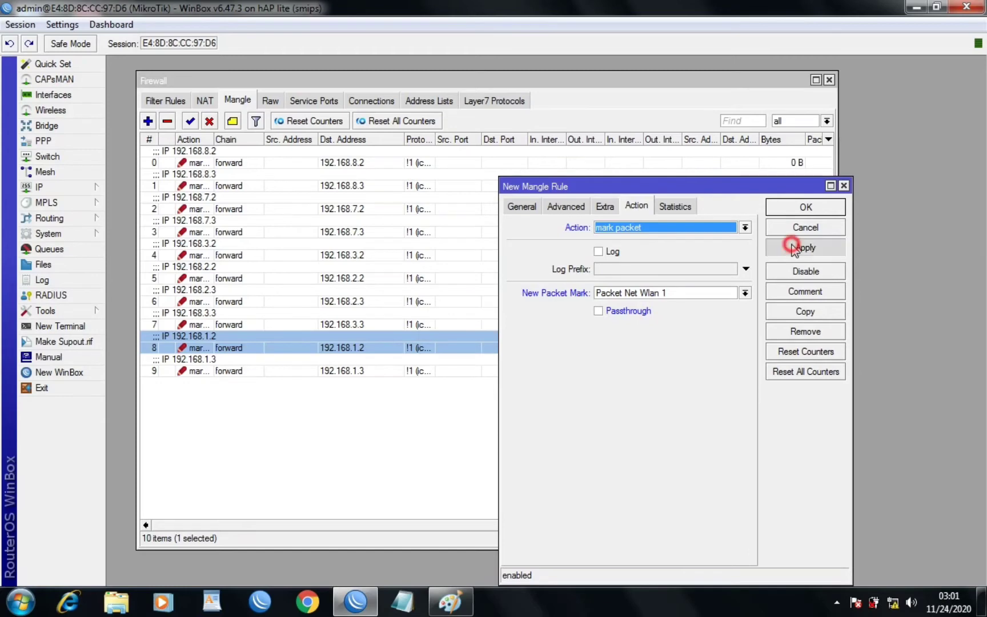
click(794, 208)
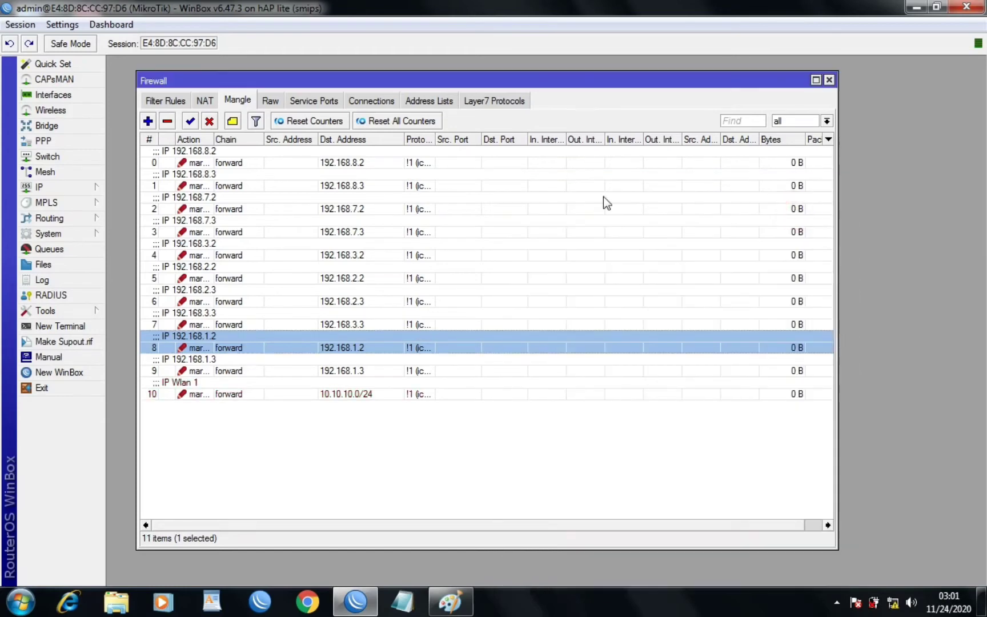
Step: Start a new forward rule with source 10.10.10.0/24, protocol !icmp, and source address list 'Upload_Wlan 1'
click(148, 121)
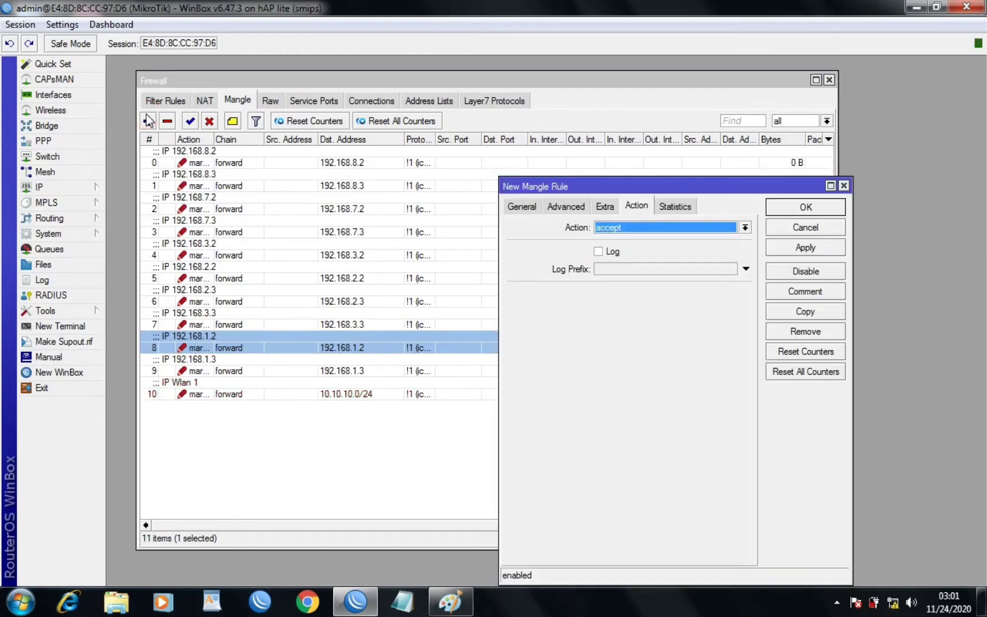
click(522, 205)
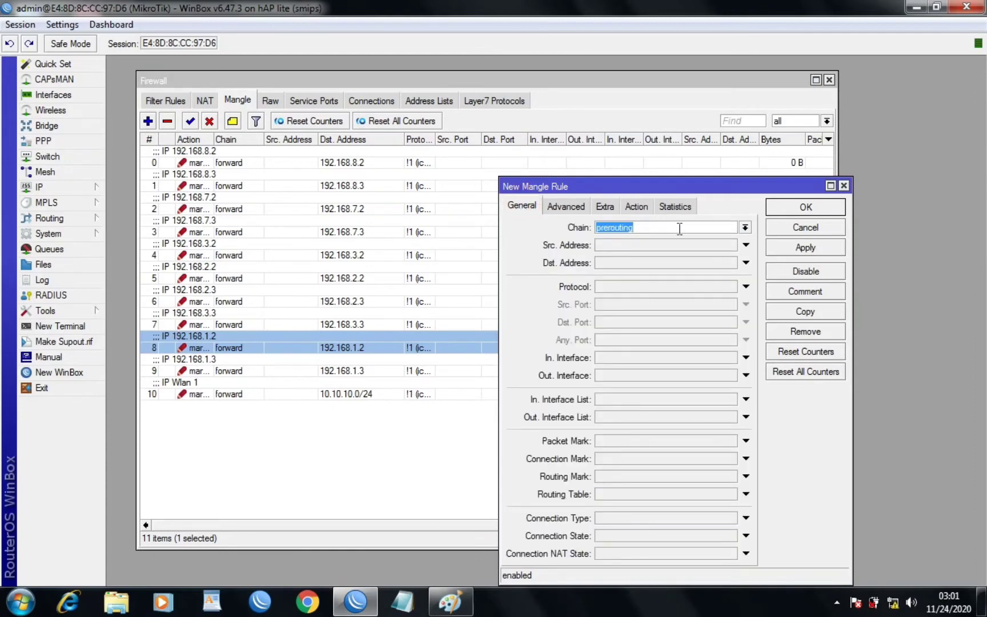
click(745, 227)
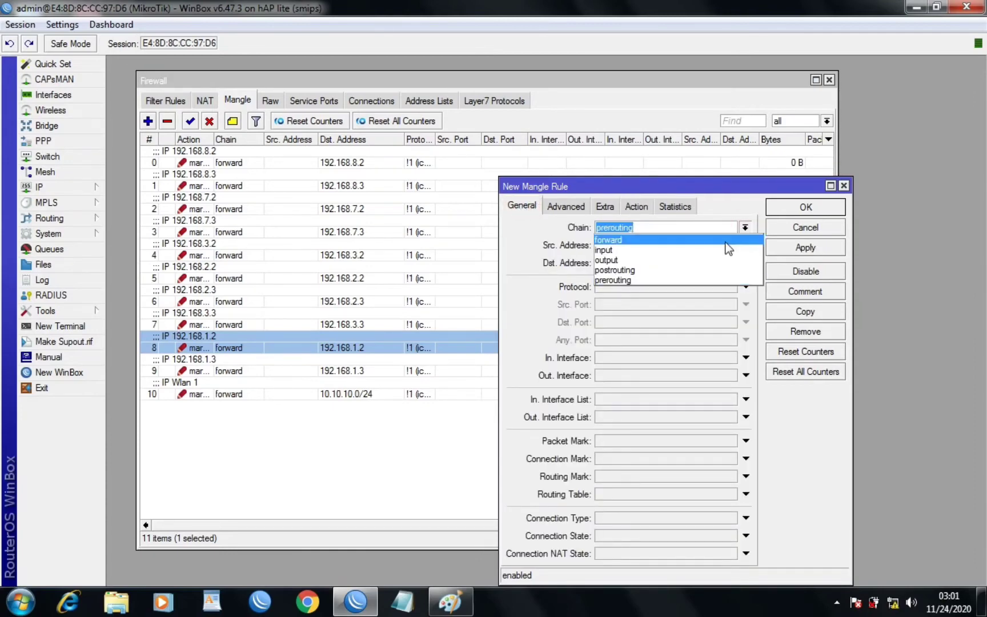
click(726, 242)
click(670, 247)
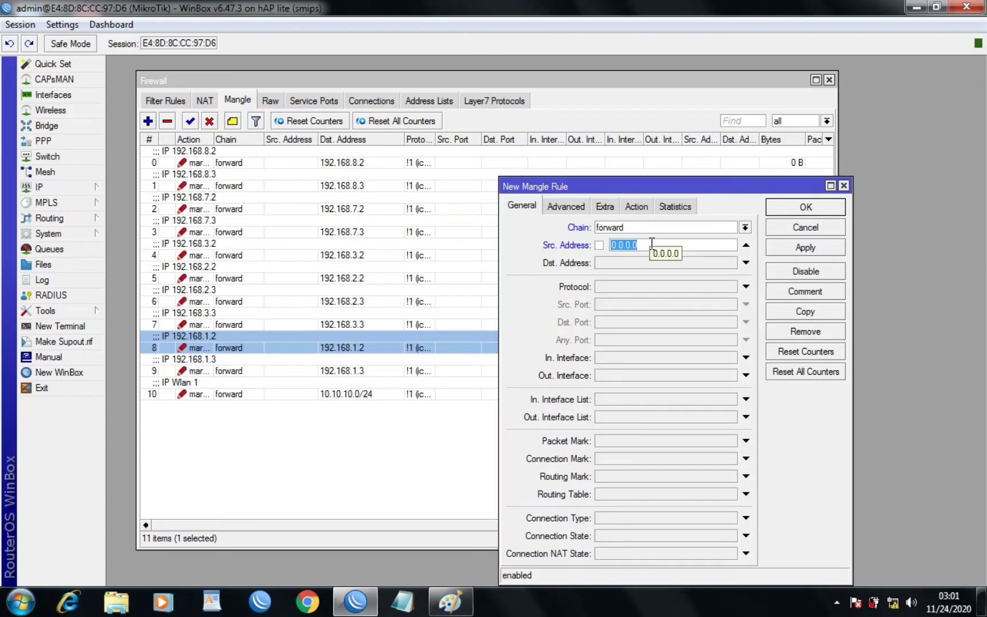
text(10.10.1)
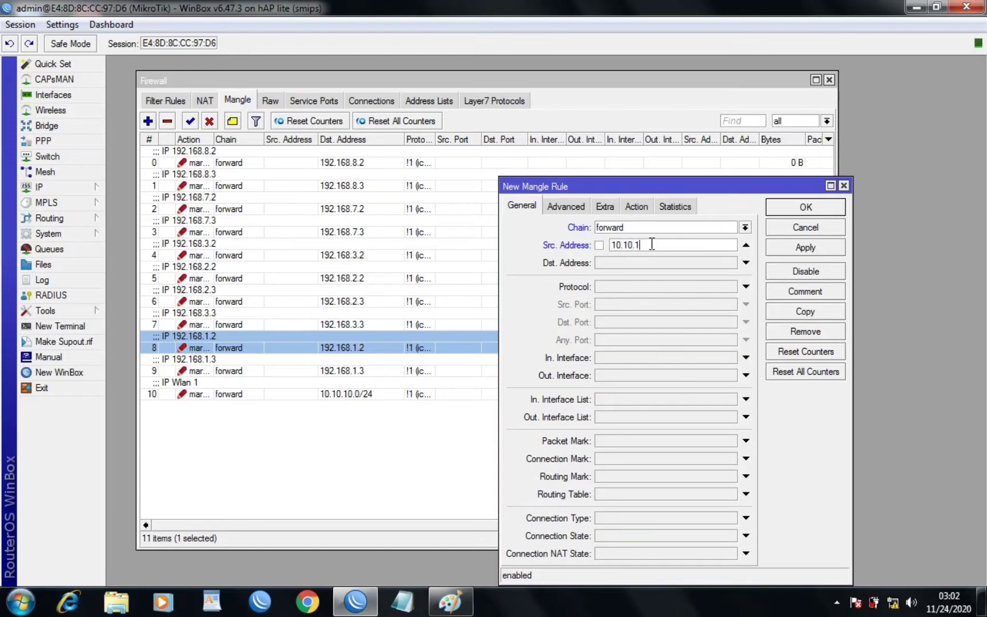
text(0.0/24)
click(733, 286)
click(730, 286)
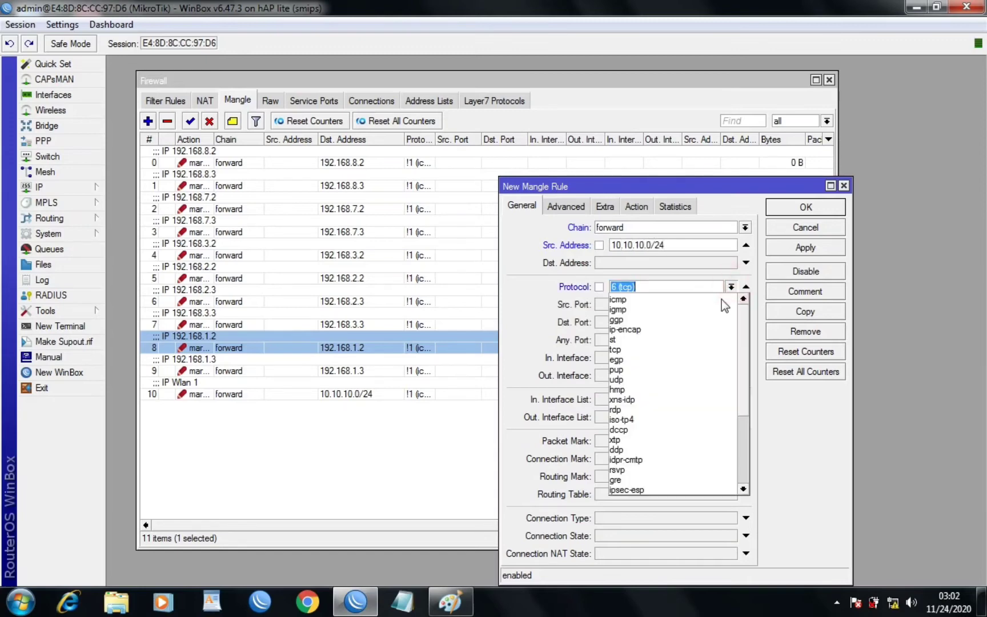
click(721, 299)
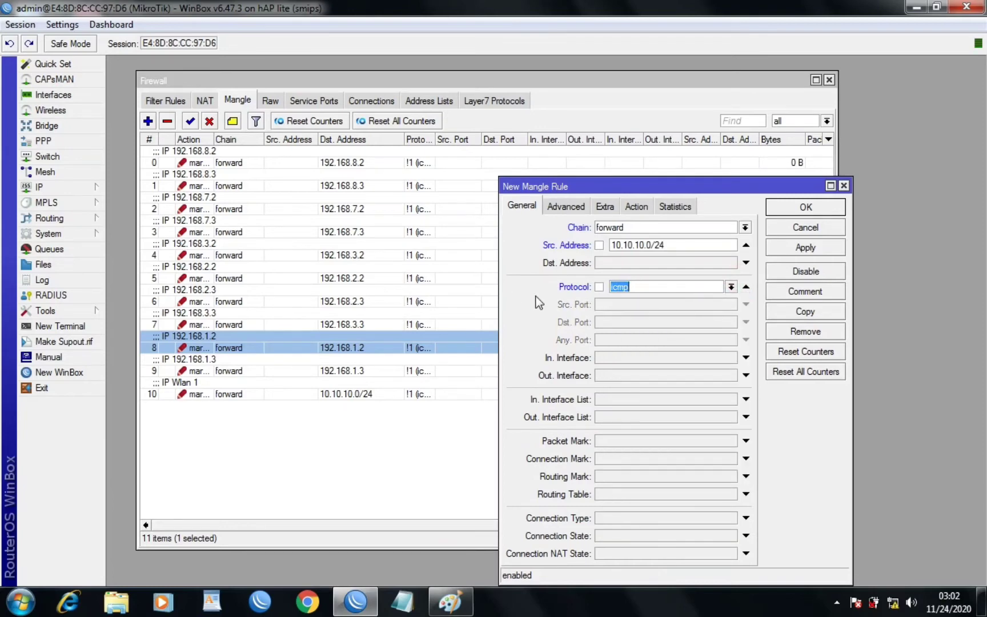
click(598, 287)
click(561, 204)
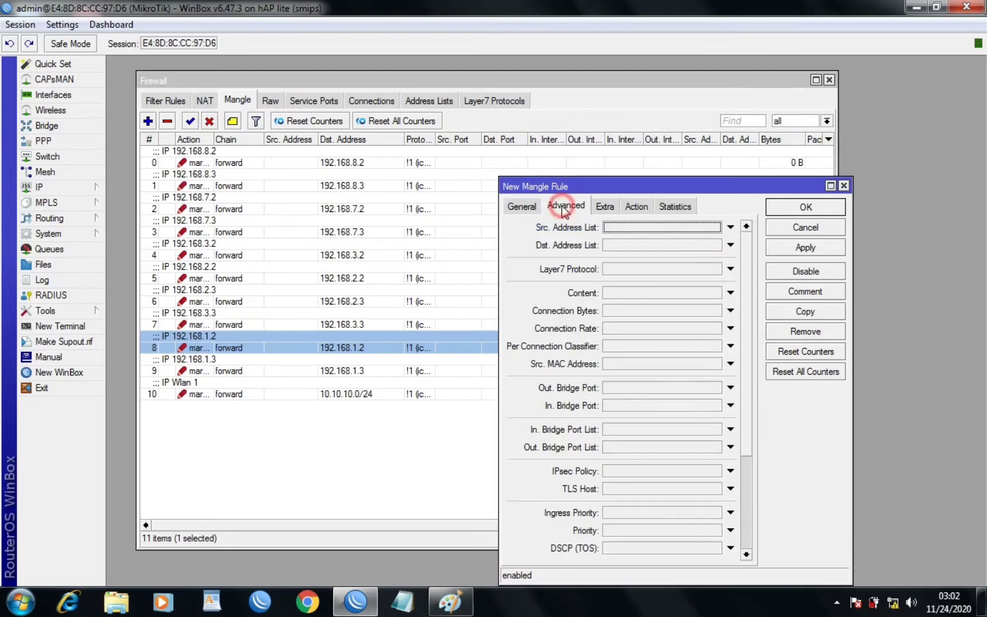
click(631, 227)
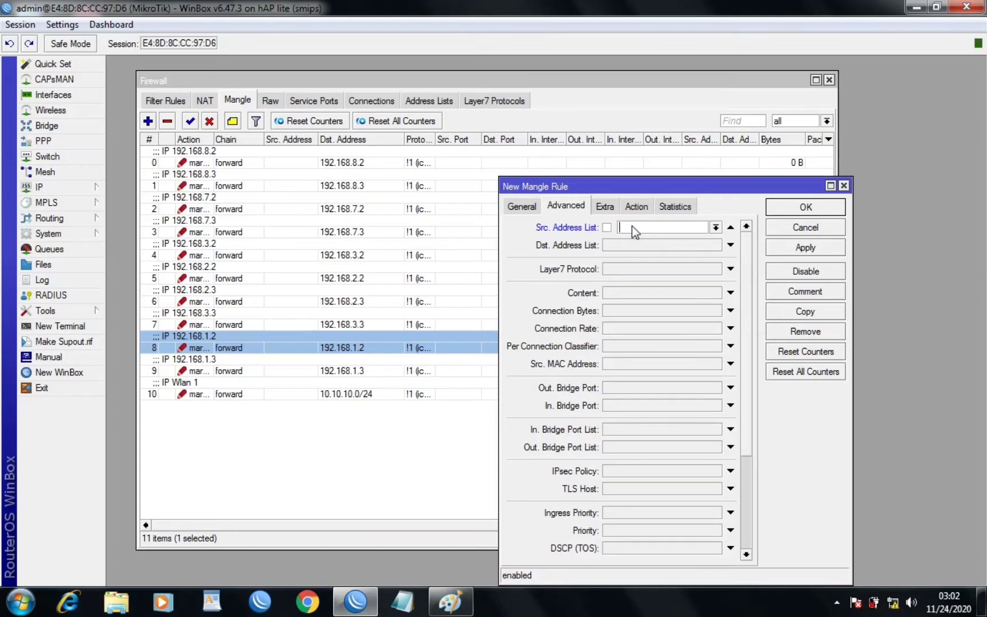
text(Upload_Wlan 1)
Step: Mark packets as 'Packet Upload Wlan 1' without passthrough, comment 'Upload Wlan 1', and save the rule
click(635, 208)
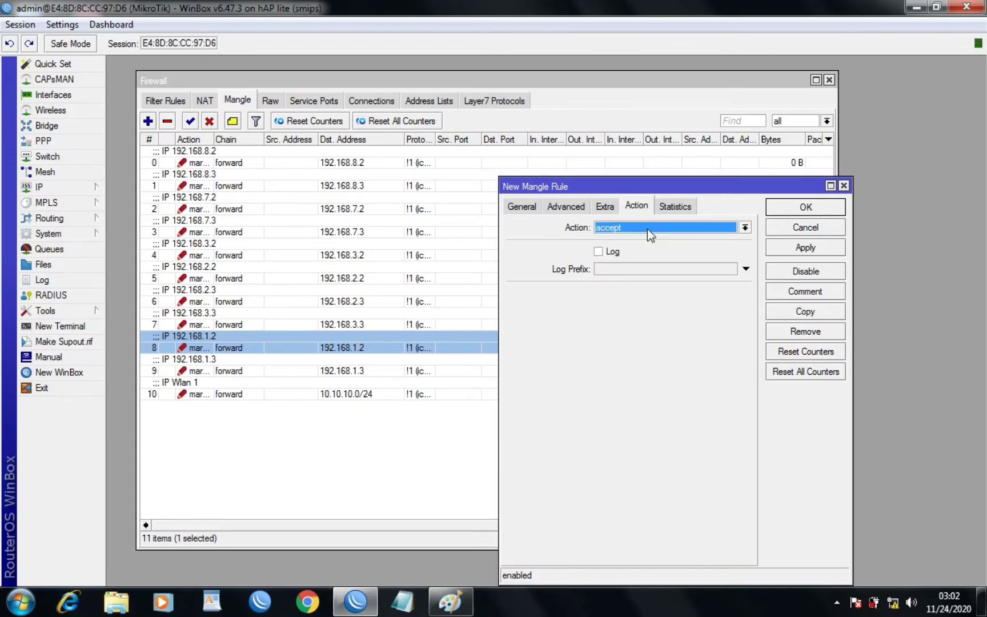
click(669, 228)
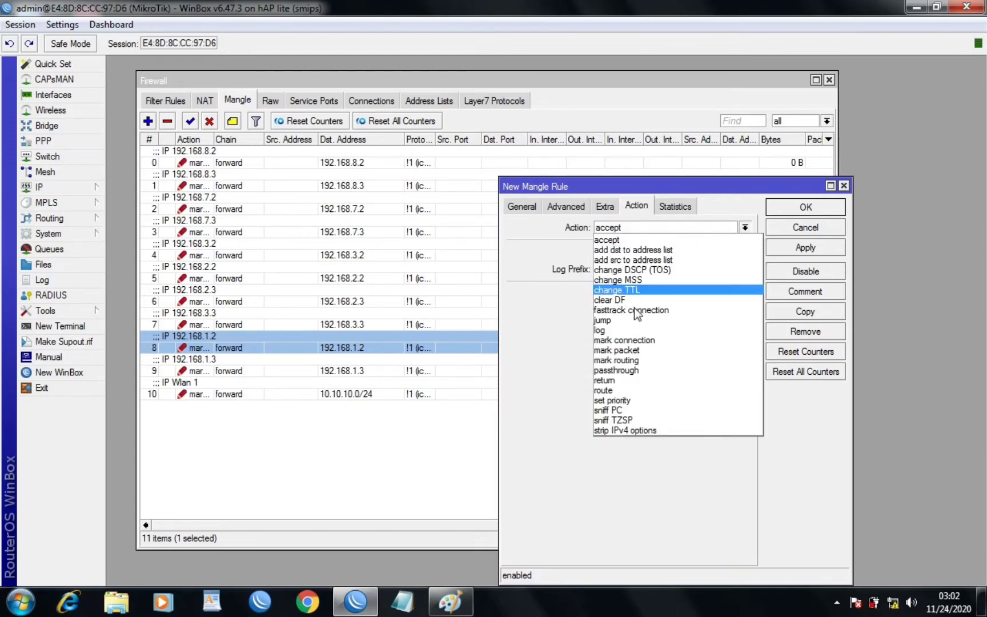
click(617, 354)
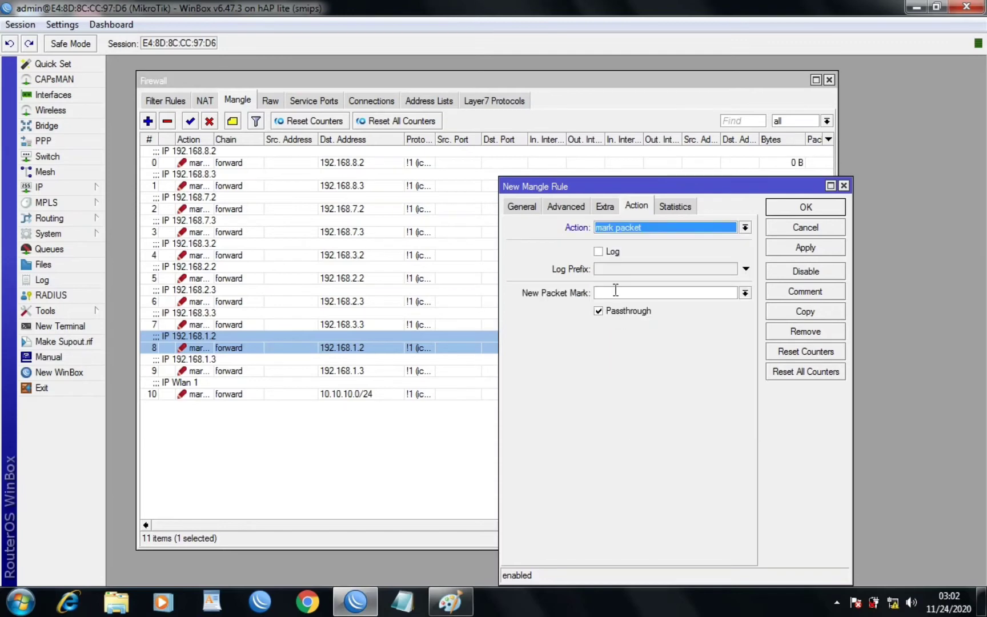
click(662, 296)
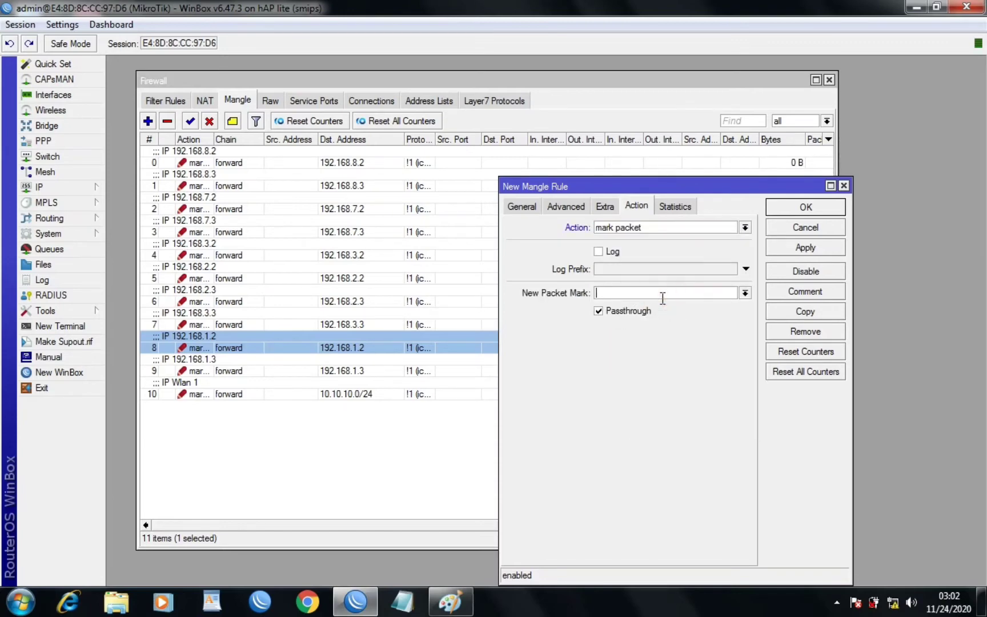
text(Packet Upload Wlan 1)
click(598, 311)
click(792, 290)
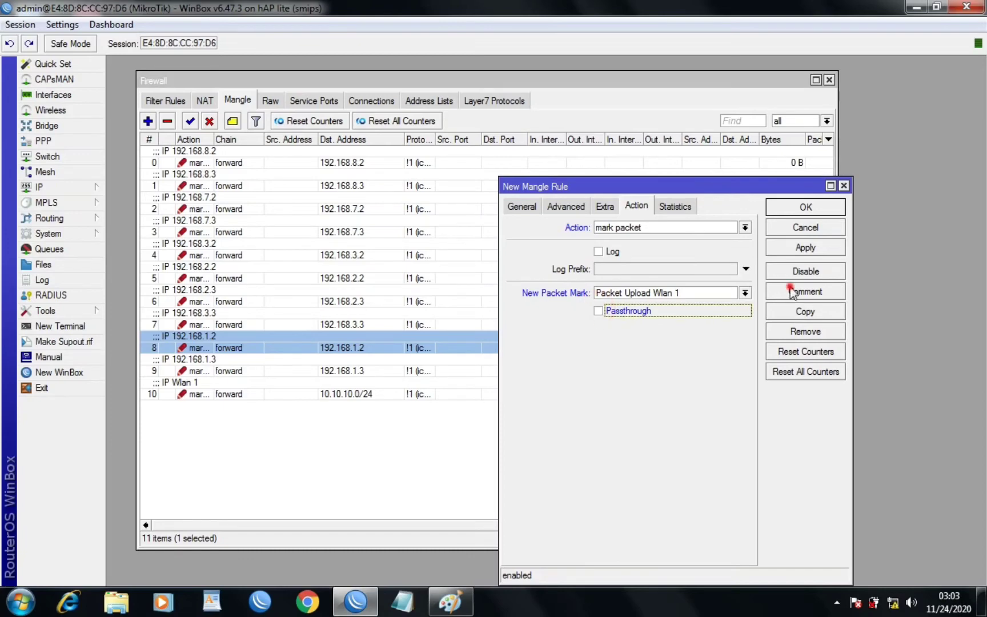
click(546, 331)
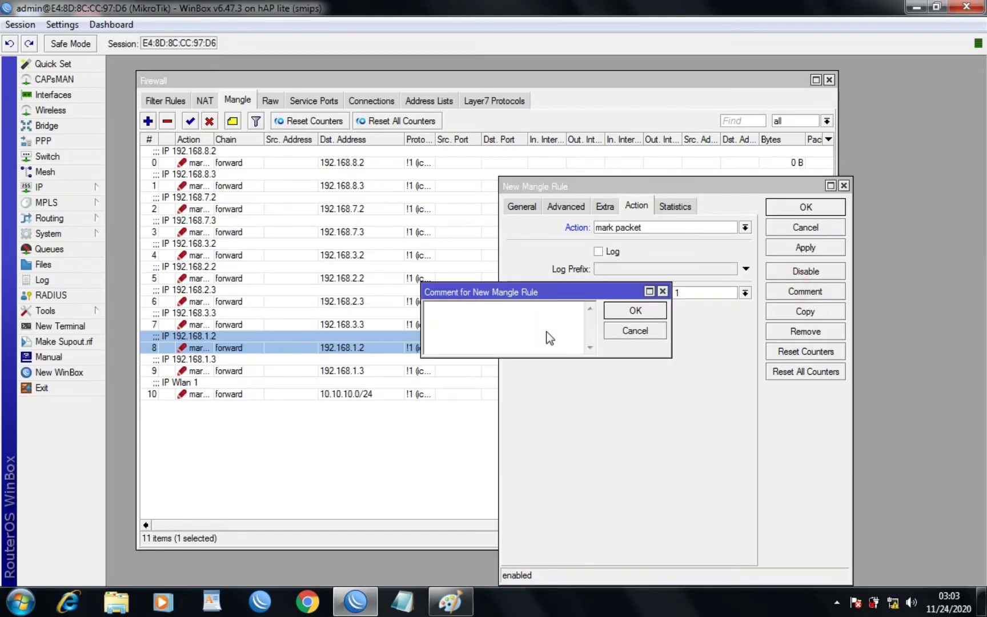
text(Upload Wlan 1)
click(634, 310)
click(821, 247)
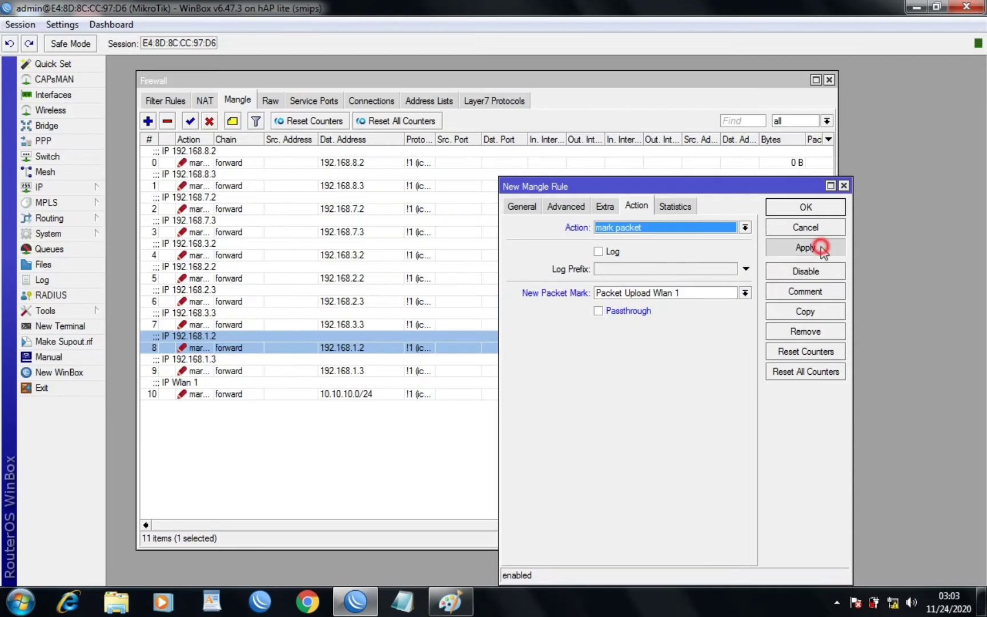
click(807, 207)
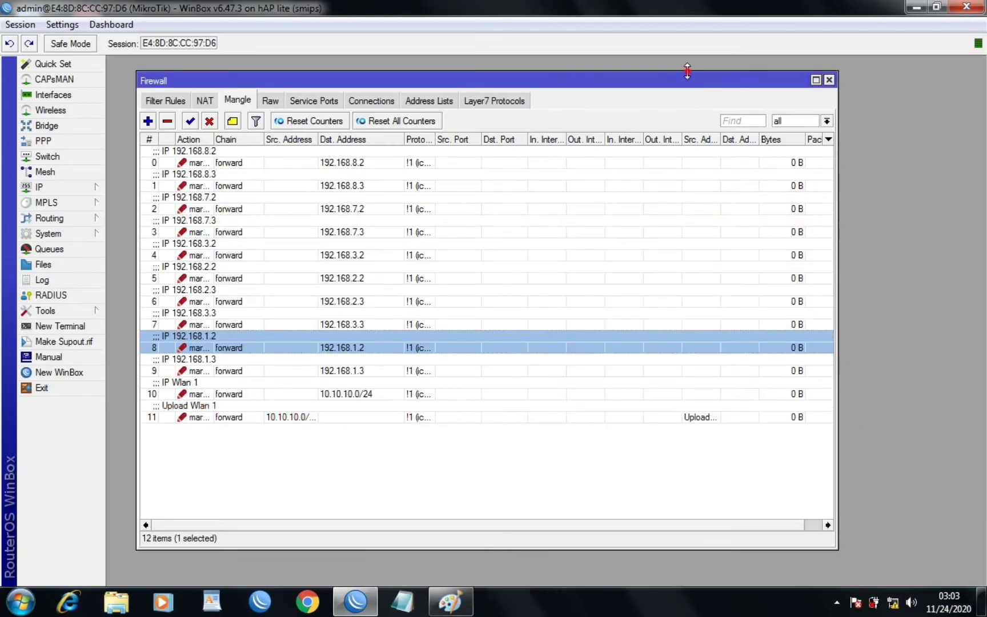
Step: Make the Firewall window taller and start a new forward-chain mangle rule with protocol !icmp
drag(686, 72, 686, 56)
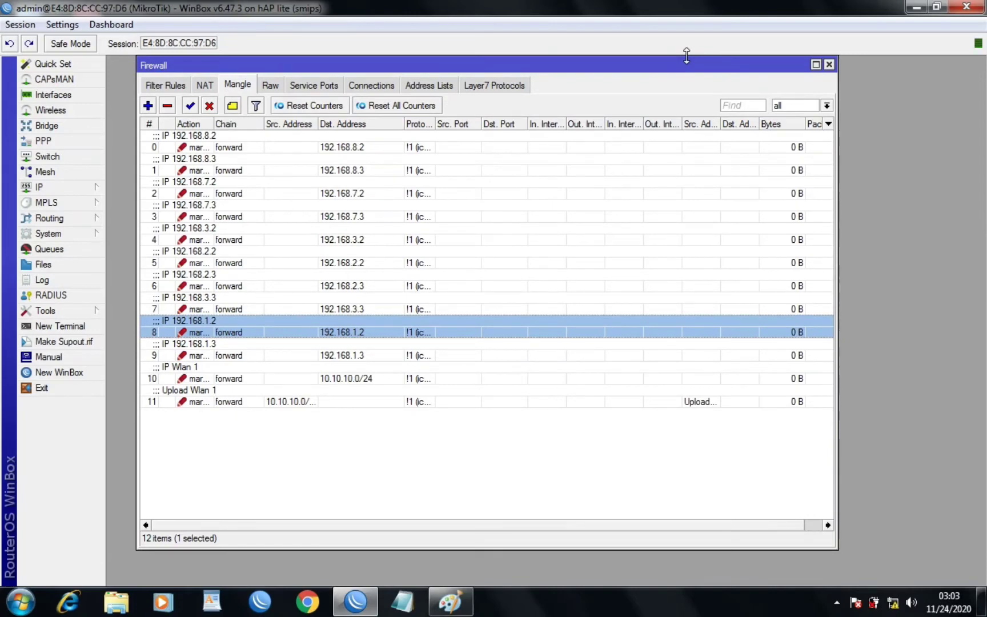
click(148, 105)
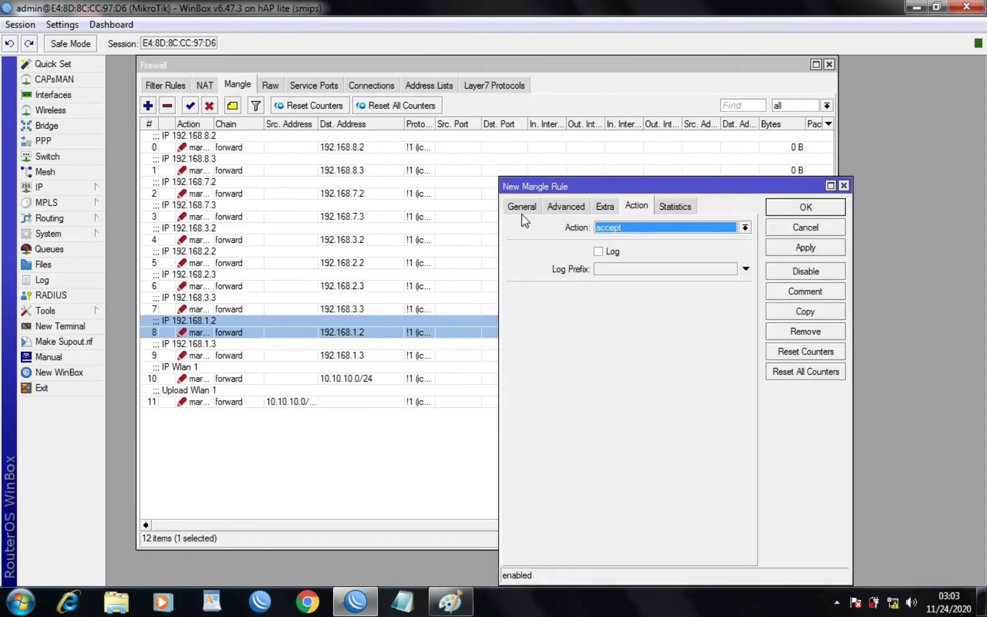
click(519, 209)
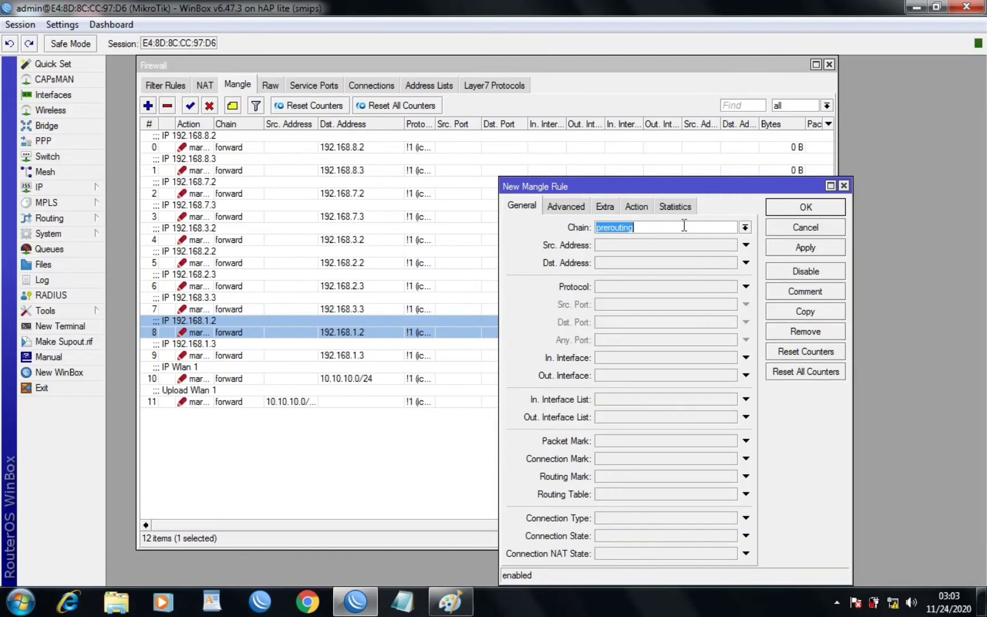
click(507, 208)
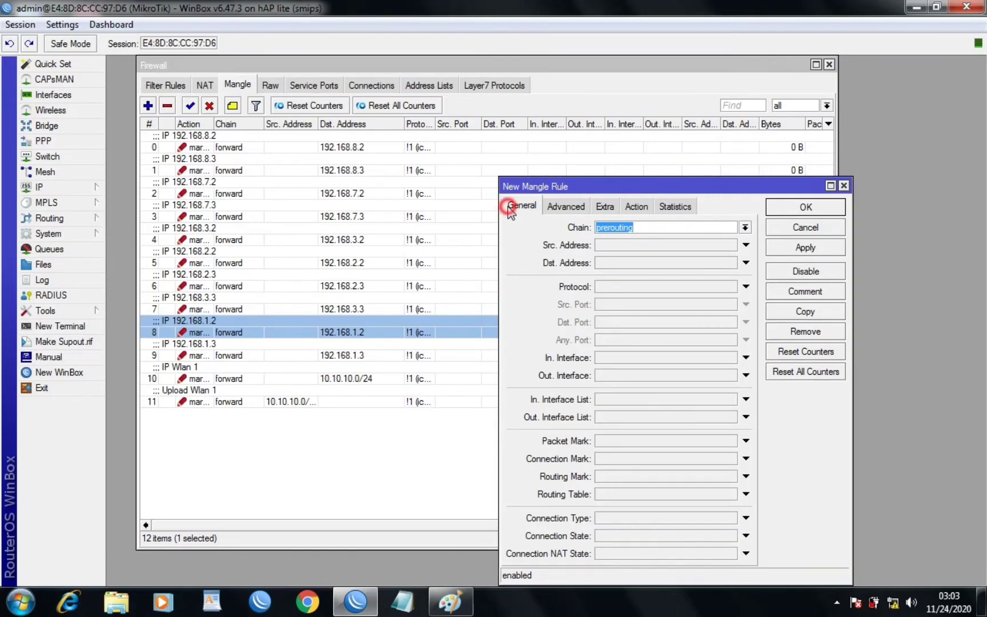
click(745, 228)
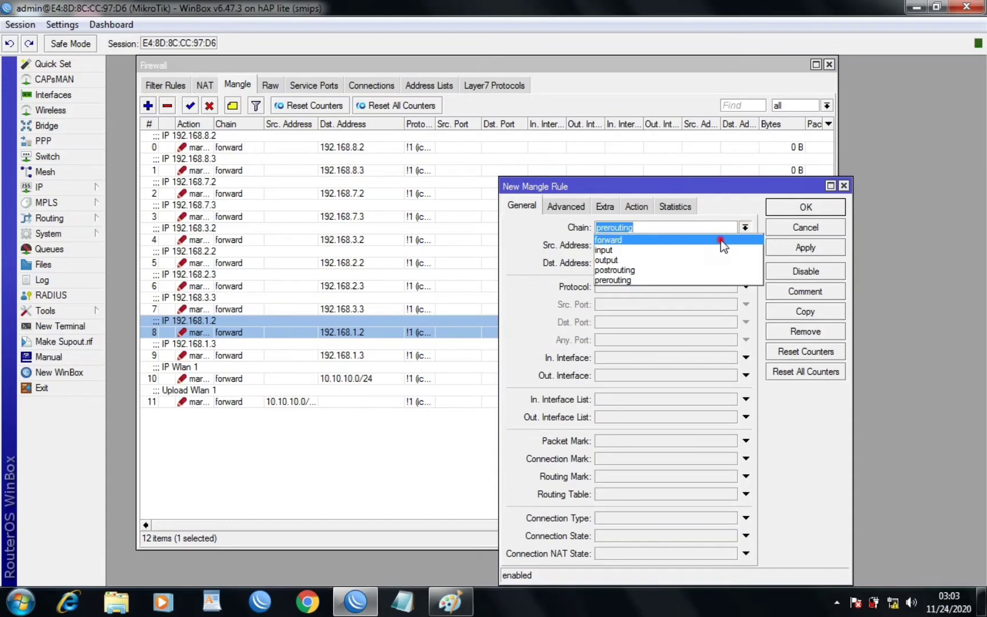
click(720, 240)
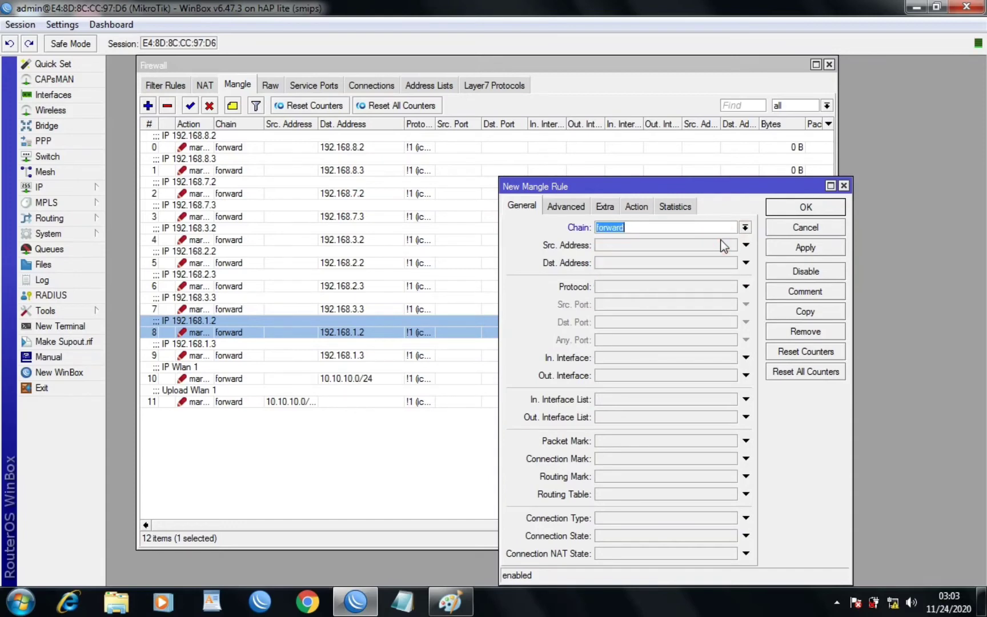
click(717, 288)
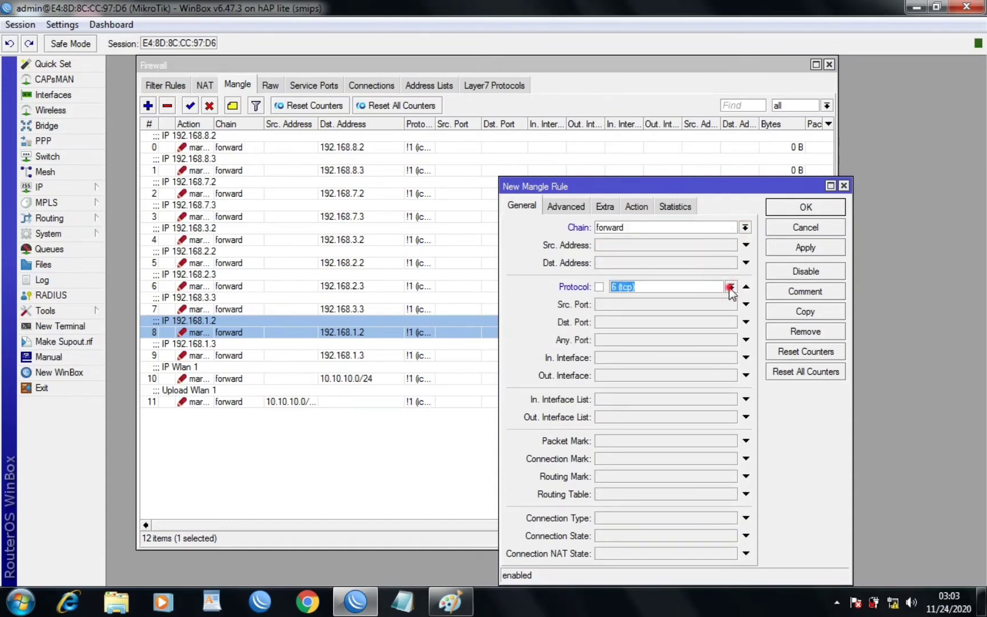
click(730, 286)
click(723, 298)
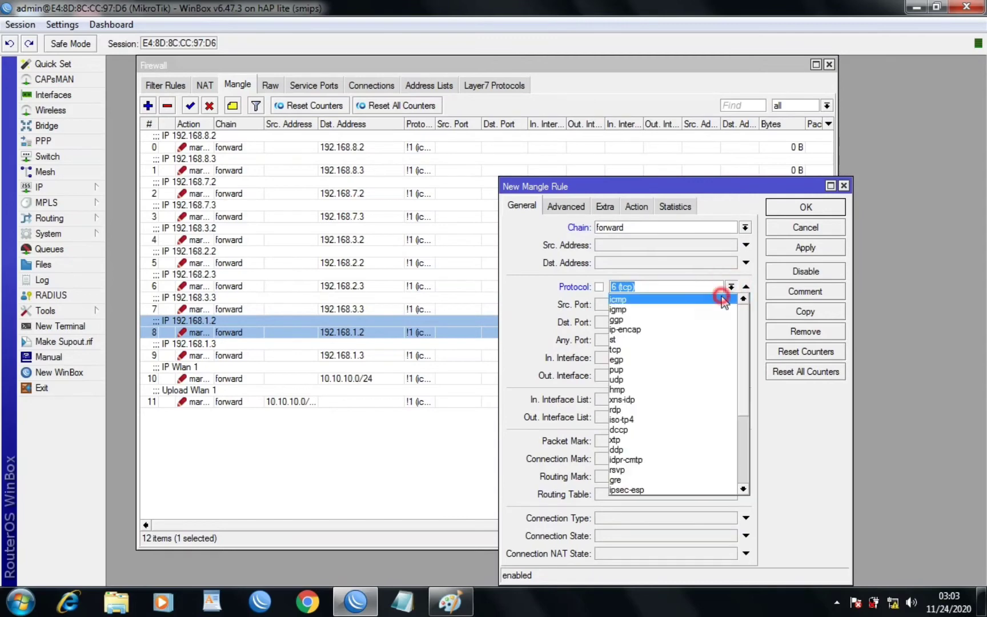
click(598, 287)
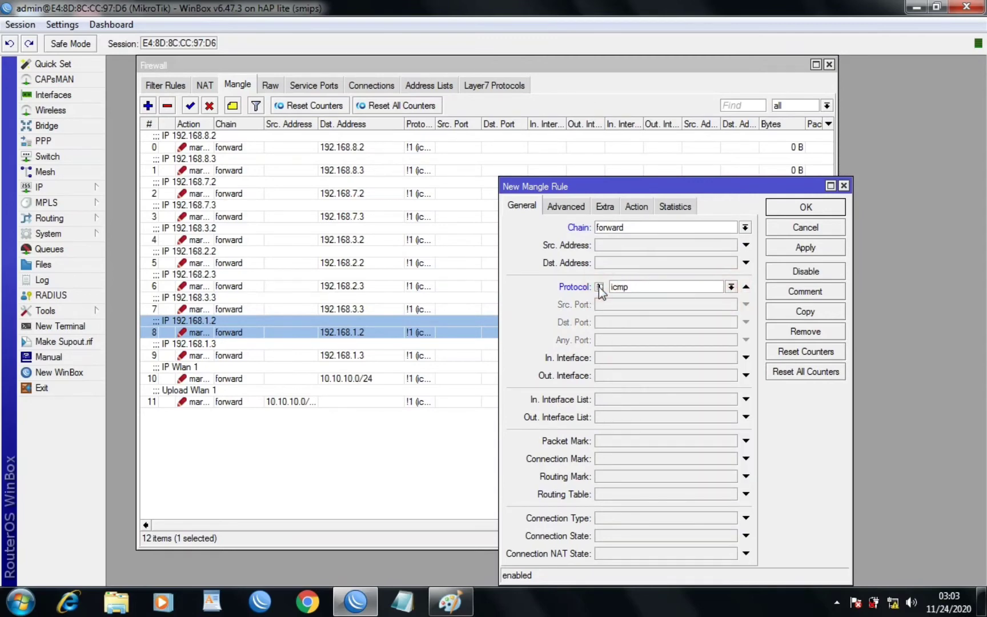
Step: Set the rule's source address list to 'Upload_100riban'
click(565, 204)
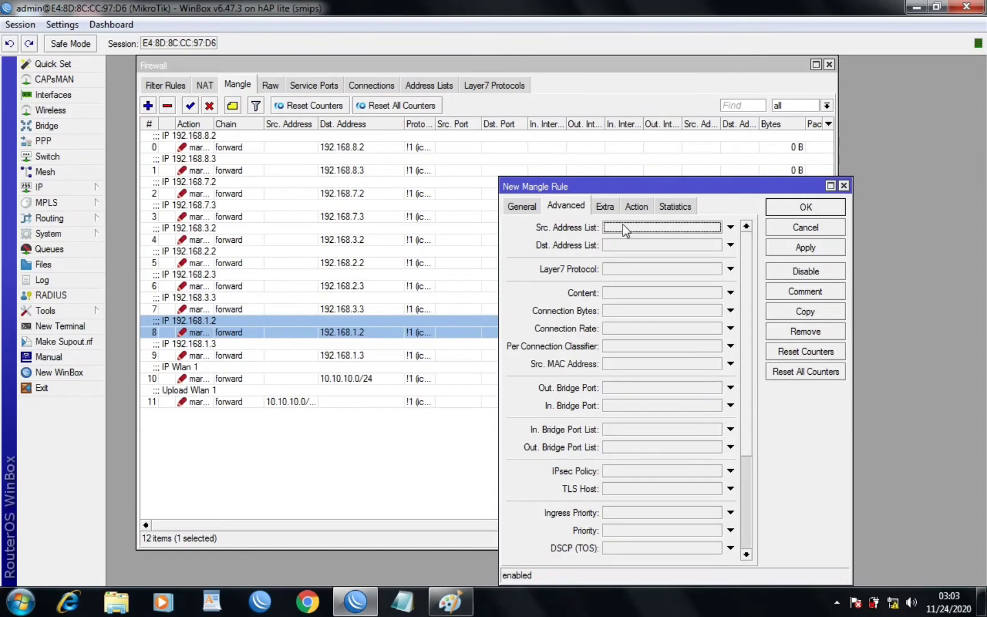
click(627, 226)
text(U)
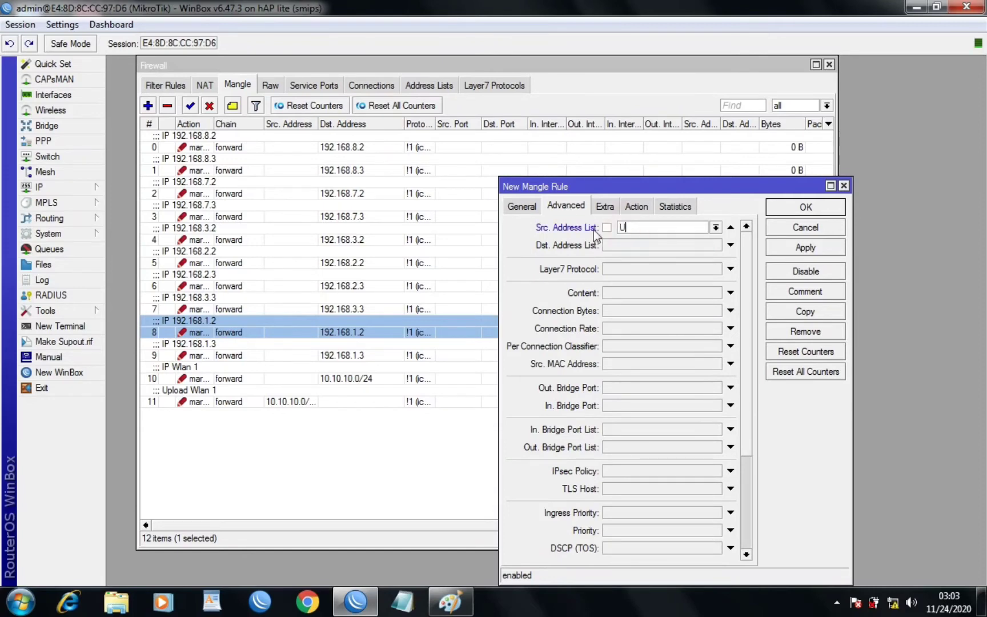
text(pload)
text(_100riban)
key(BackSpace)
key(BackSpace)
key(BackSpace)
key(BackSpace)
text(iban)
Step: Set the action to mark packet 'pload 100 Ribuan' with passthrough turned off
click(639, 206)
click(642, 226)
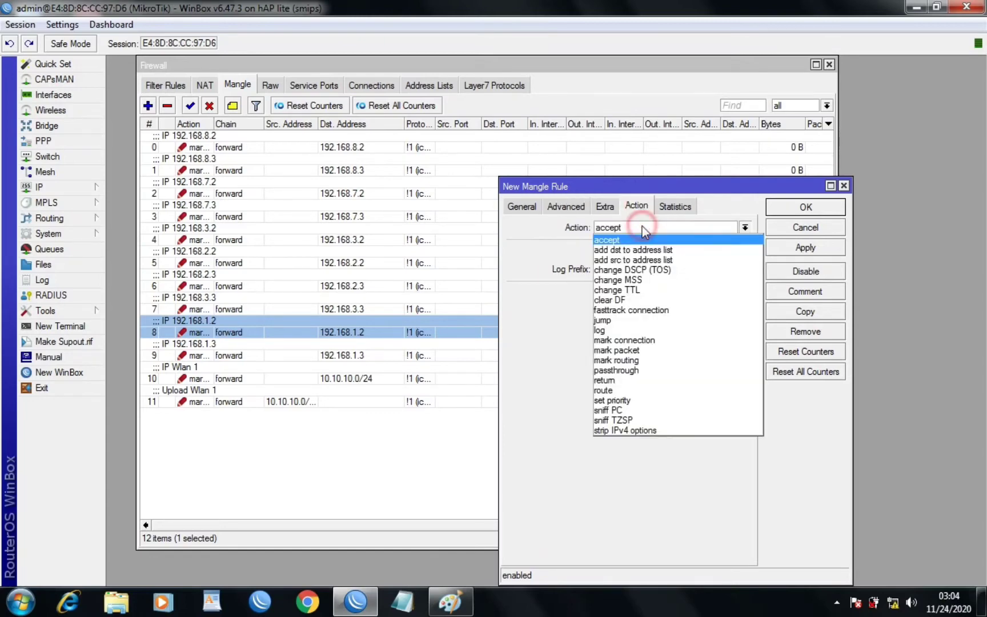
click(626, 351)
click(617, 292)
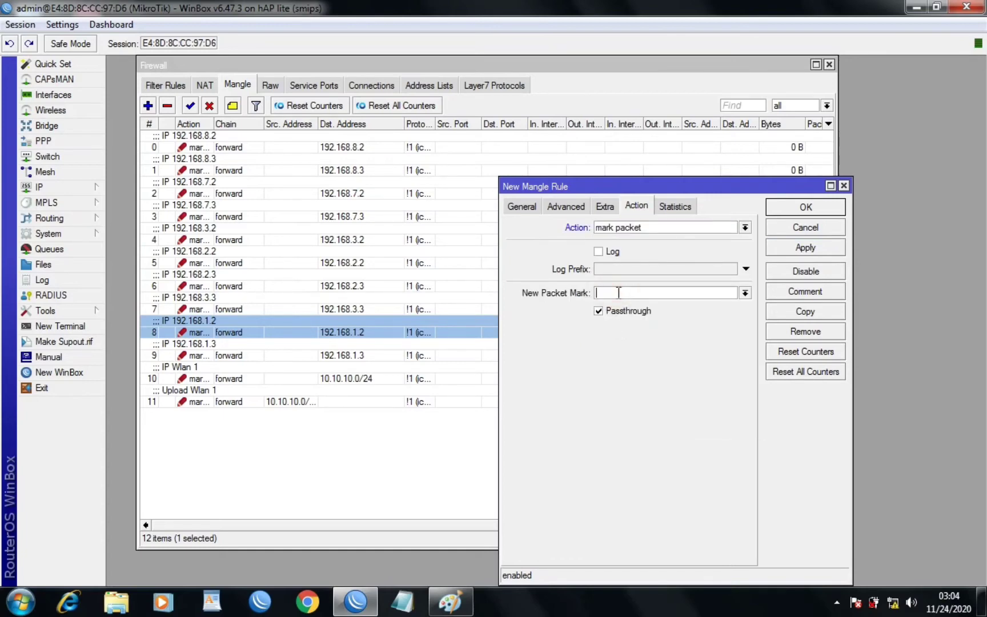
text(pload 100 Ribuan)
click(598, 311)
click(597, 311)
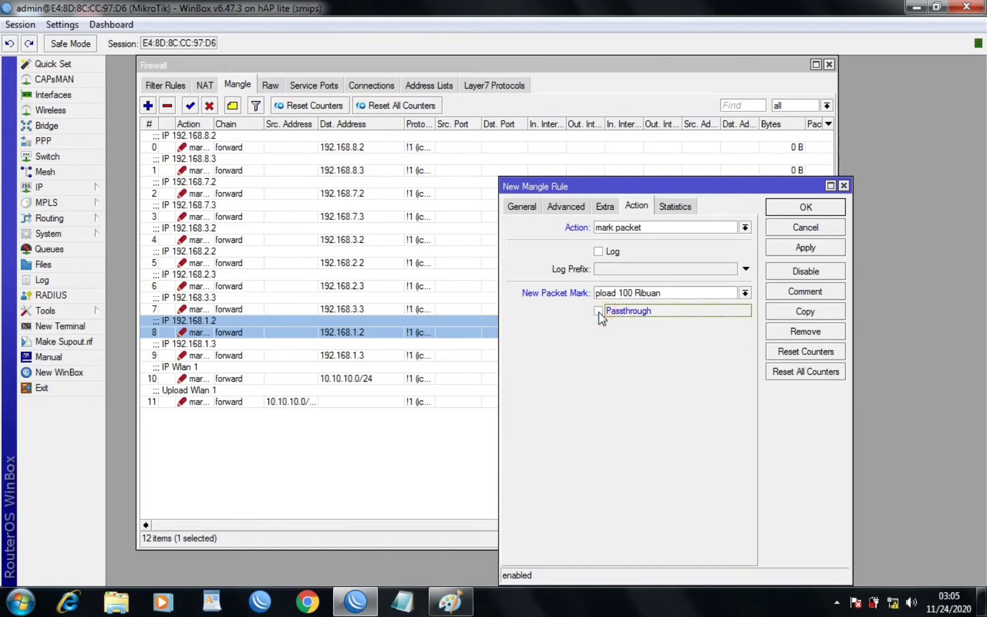
Step: Comment the rule 'Upload 100 Ribu' and add it to the Mangle list
click(805, 291)
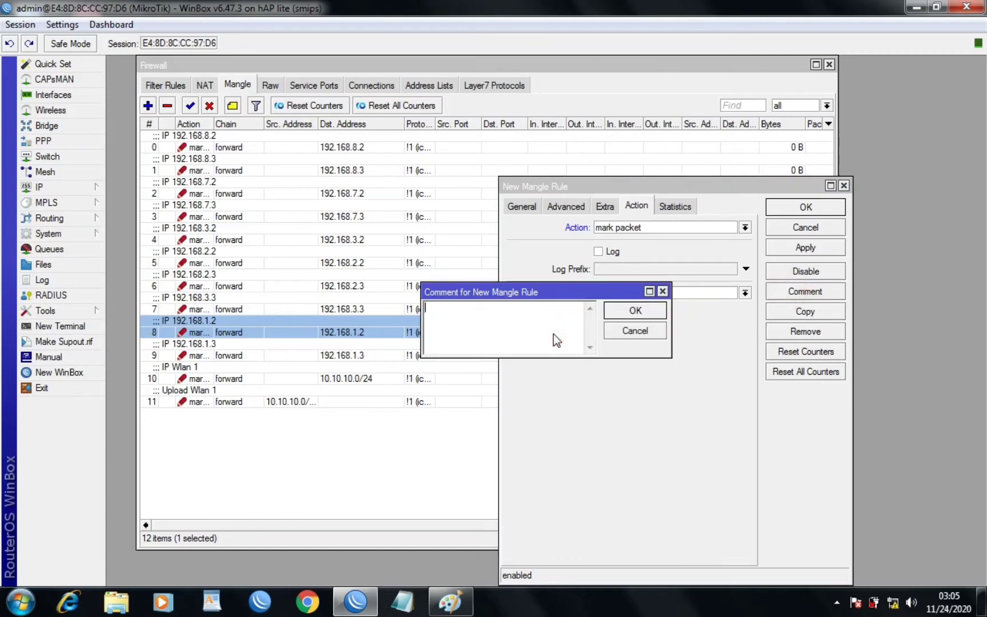
text(Upload 100 Ribu)
click(636, 310)
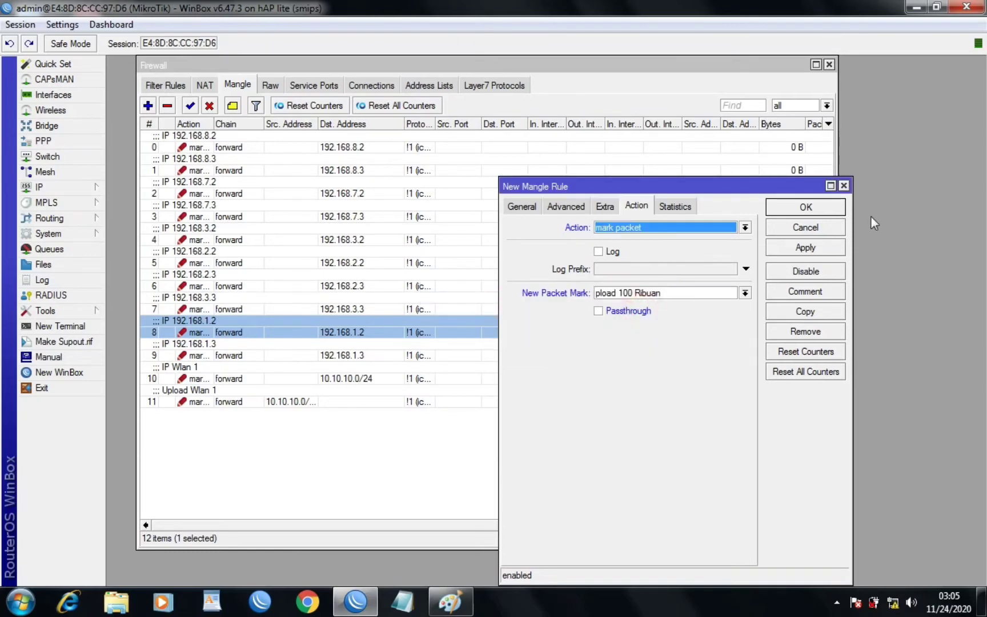
click(789, 249)
click(798, 210)
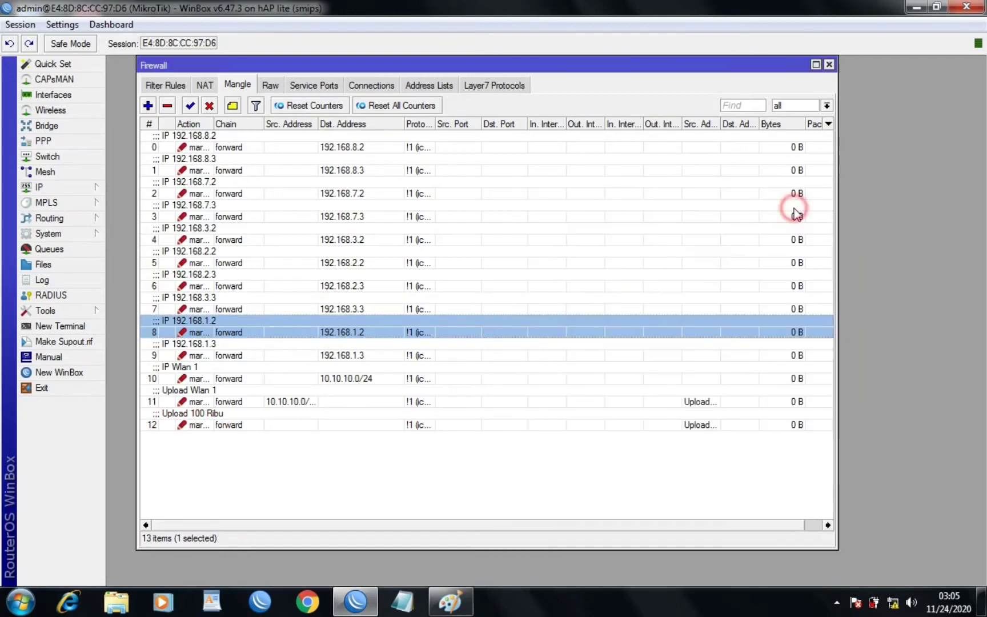
Step: Duplicate rule 12 and change the copy's source address list from 100 to 200, correcting its spelling
double_click(222, 425)
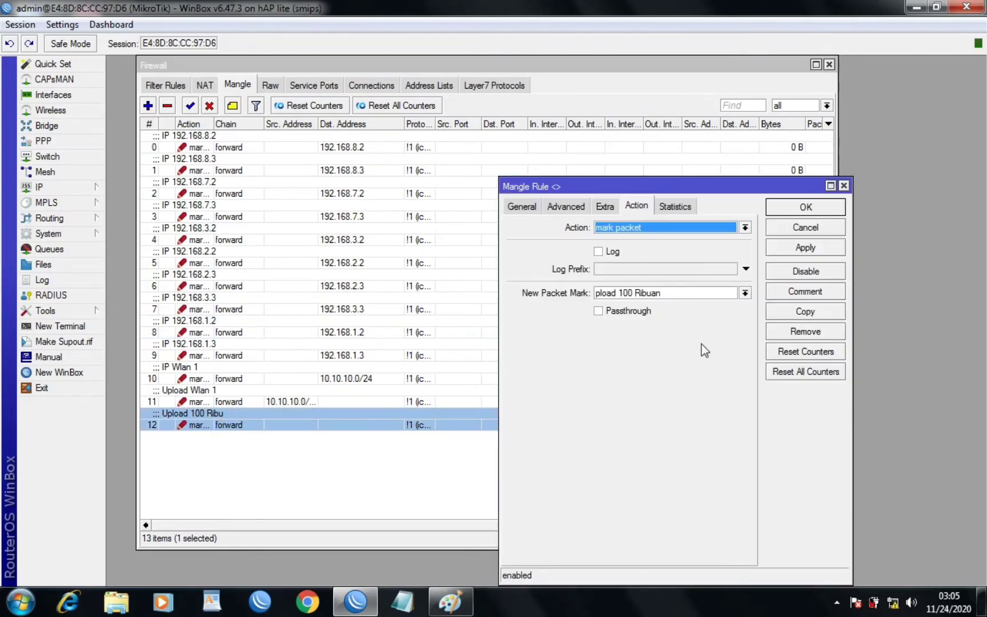
click(804, 313)
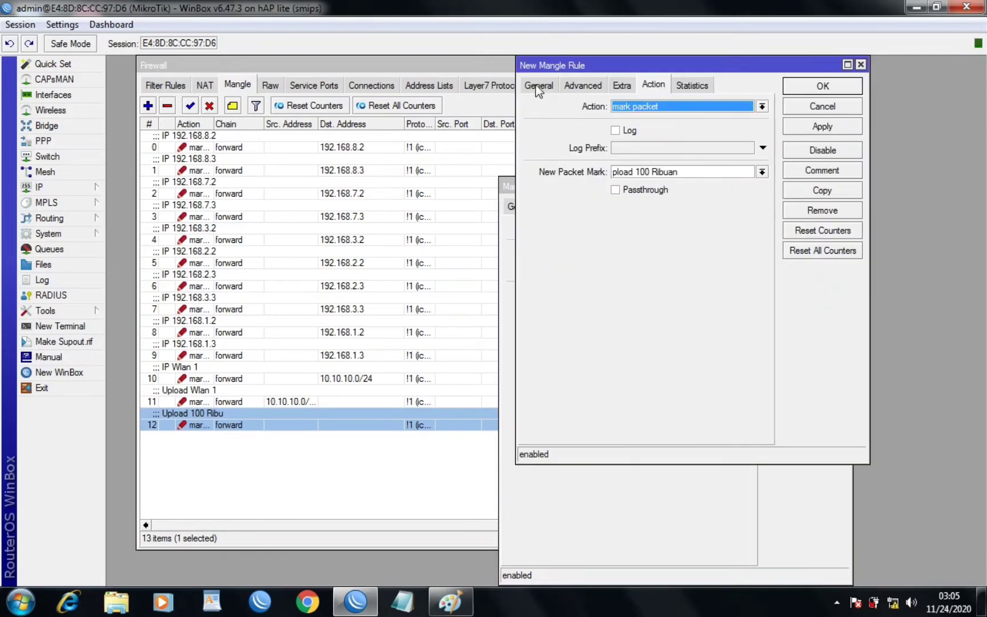
click(537, 85)
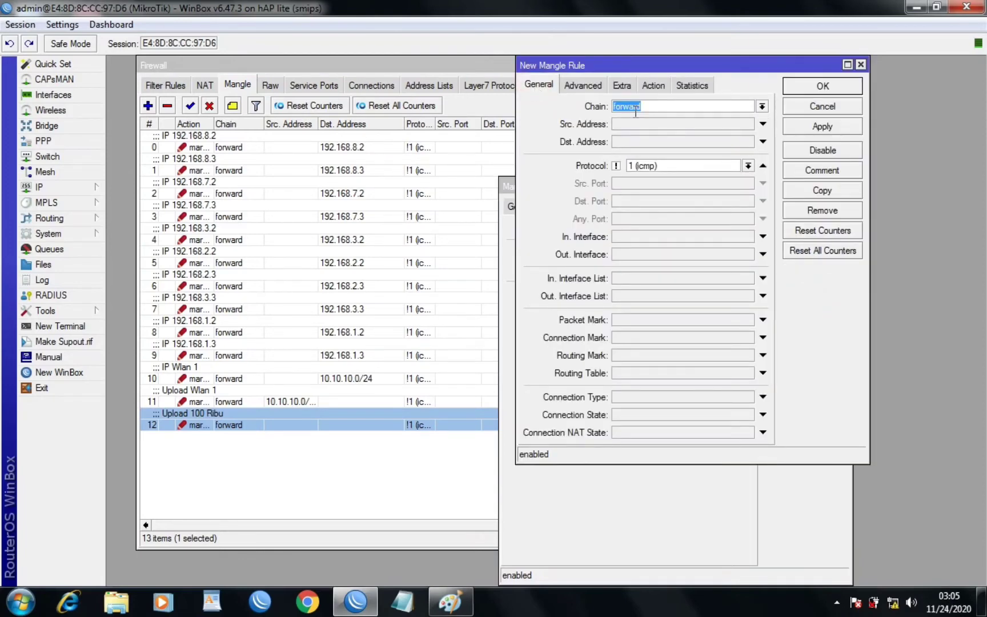
click(582, 85)
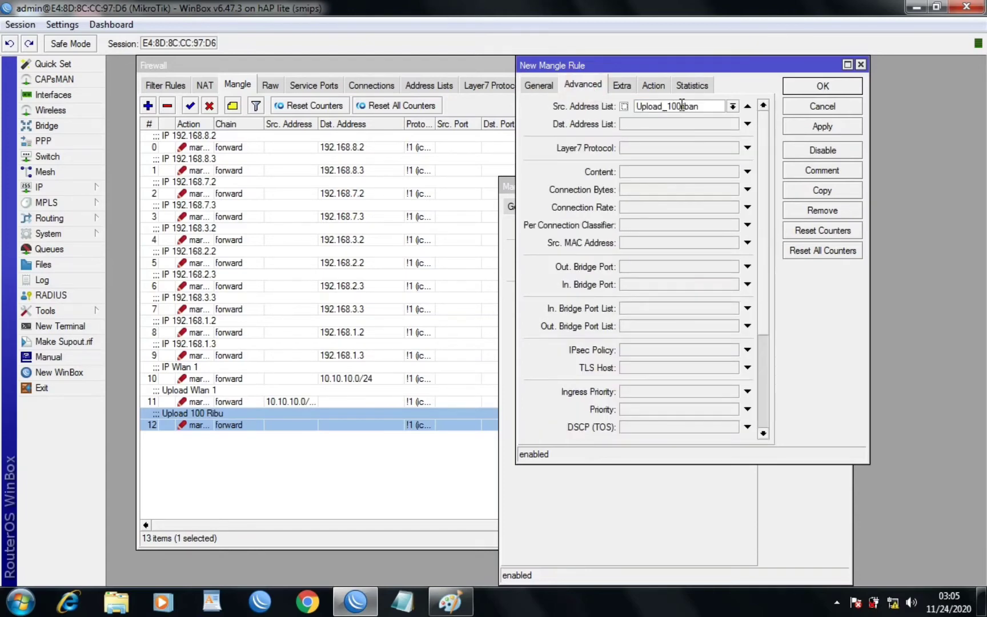
drag(682, 105, 666, 105)
text(200)
click(693, 107)
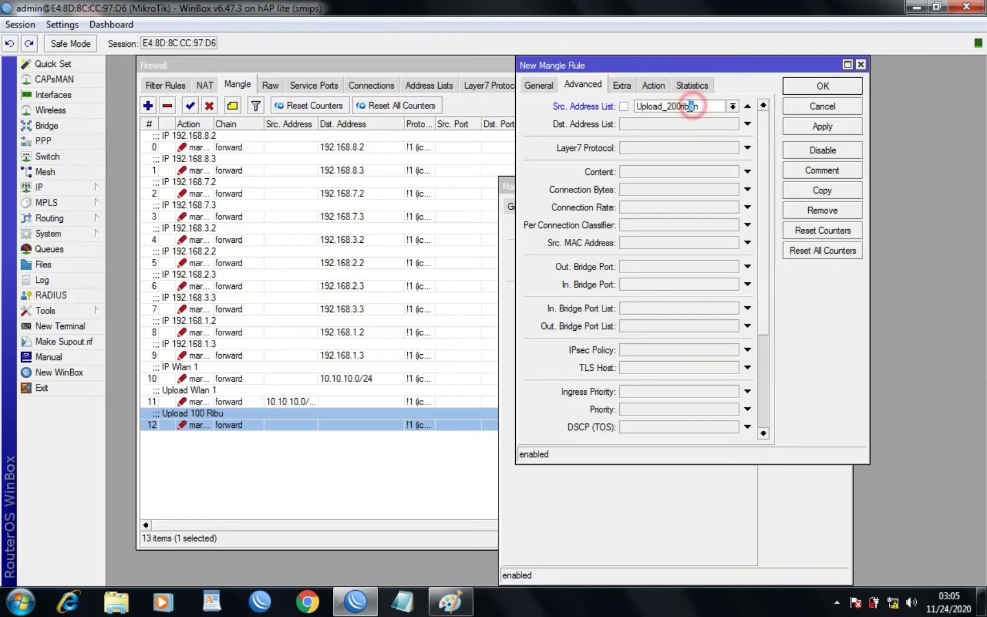
drag(691, 106, 695, 108)
text(u)
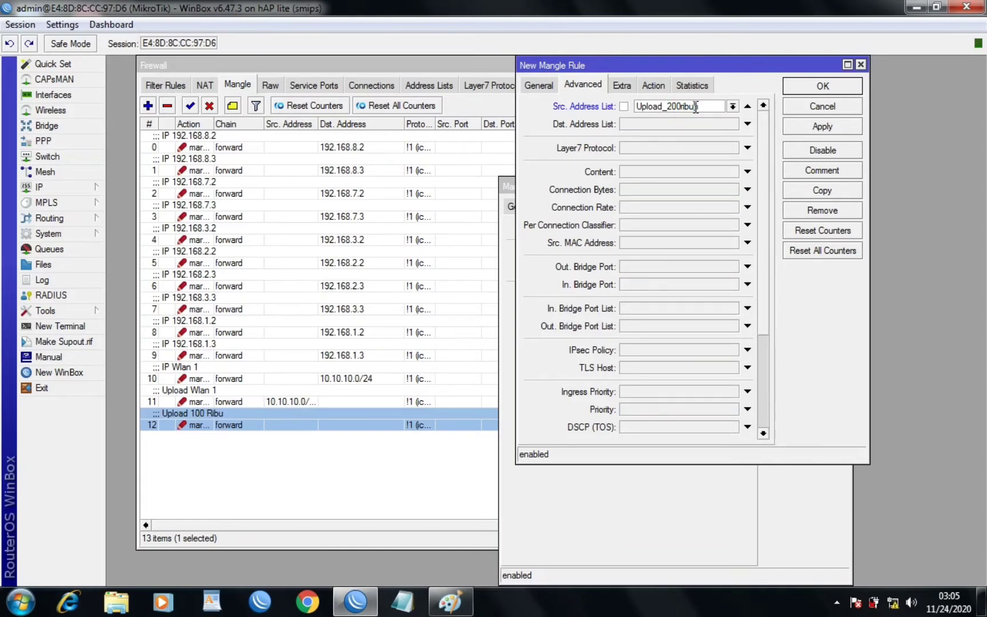
text(an)
Step: Change the copy's packet mark to 'pload 200 Ribuan' and comment to 'Upload 200 Ribu', then save it
click(653, 85)
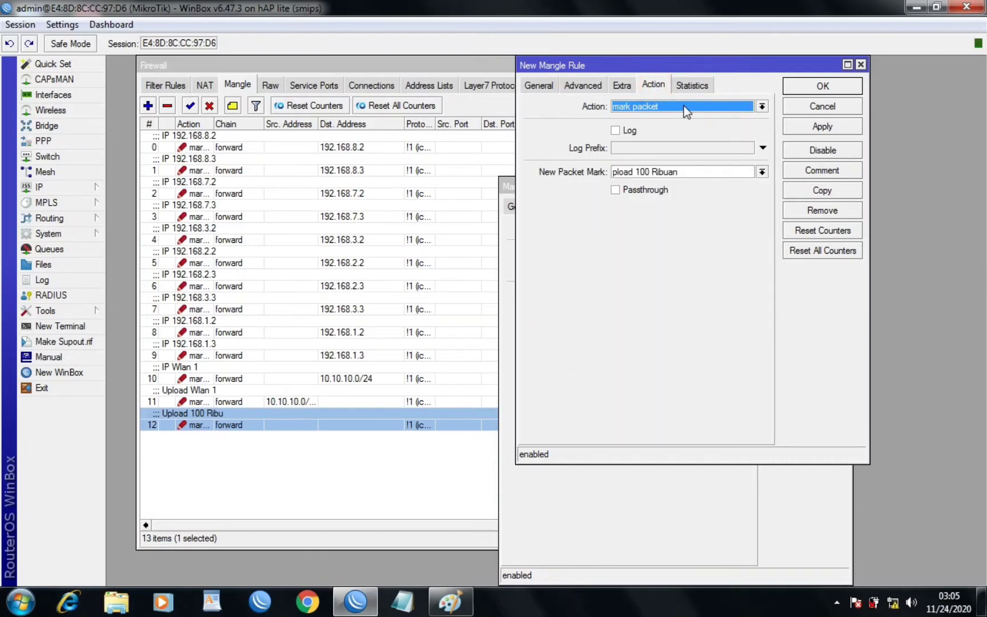
drag(649, 171, 638, 167)
text(200)
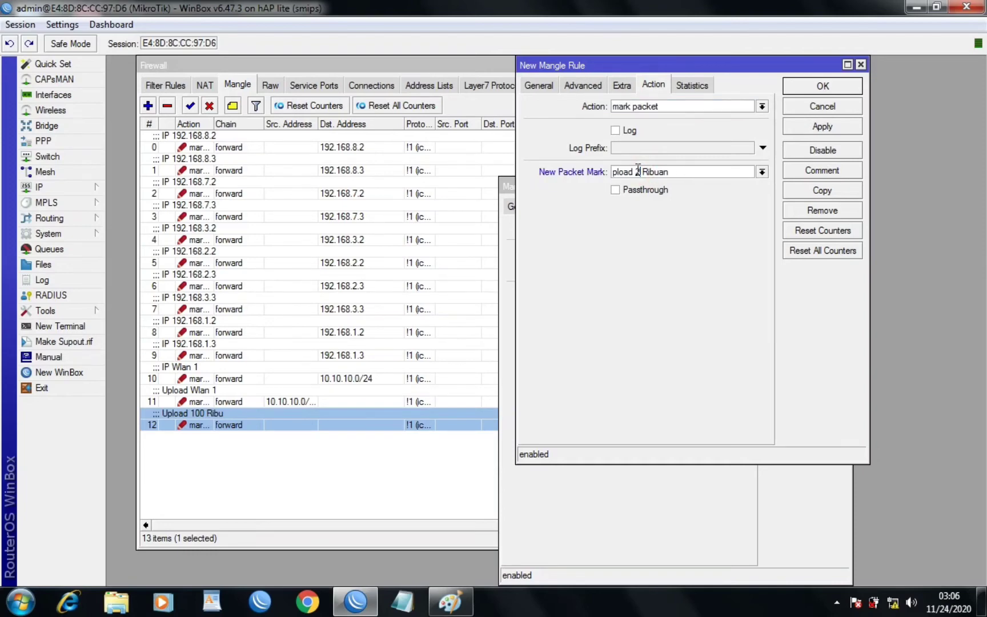
click(820, 170)
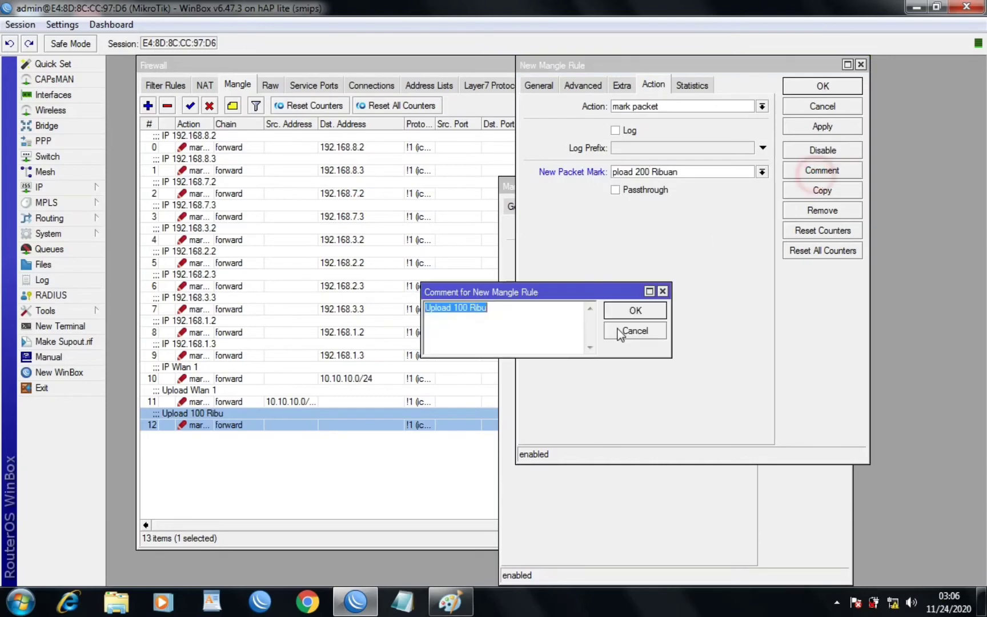
click(467, 307)
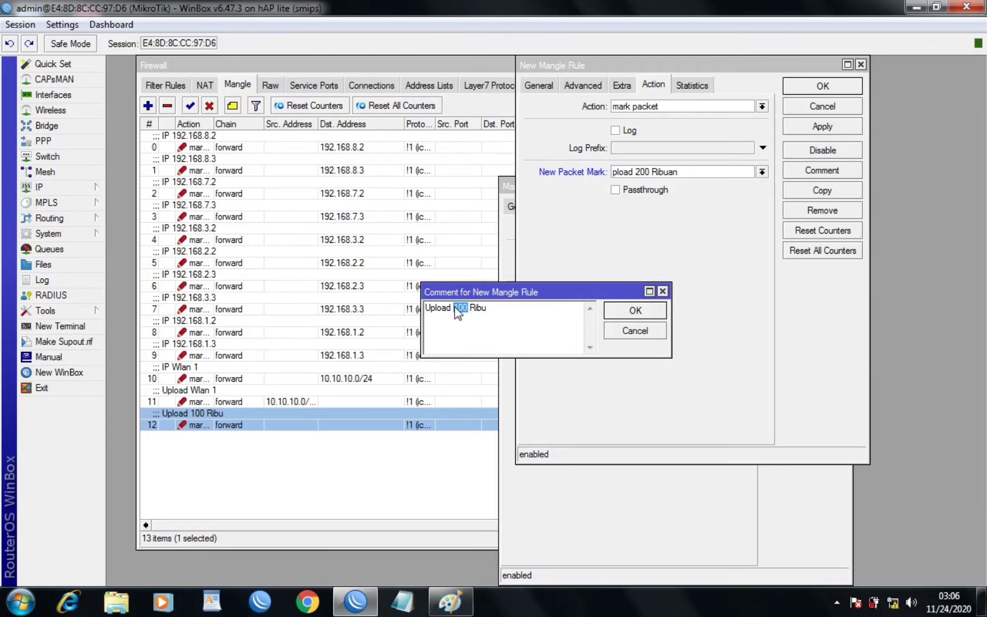
text(200)
click(634, 310)
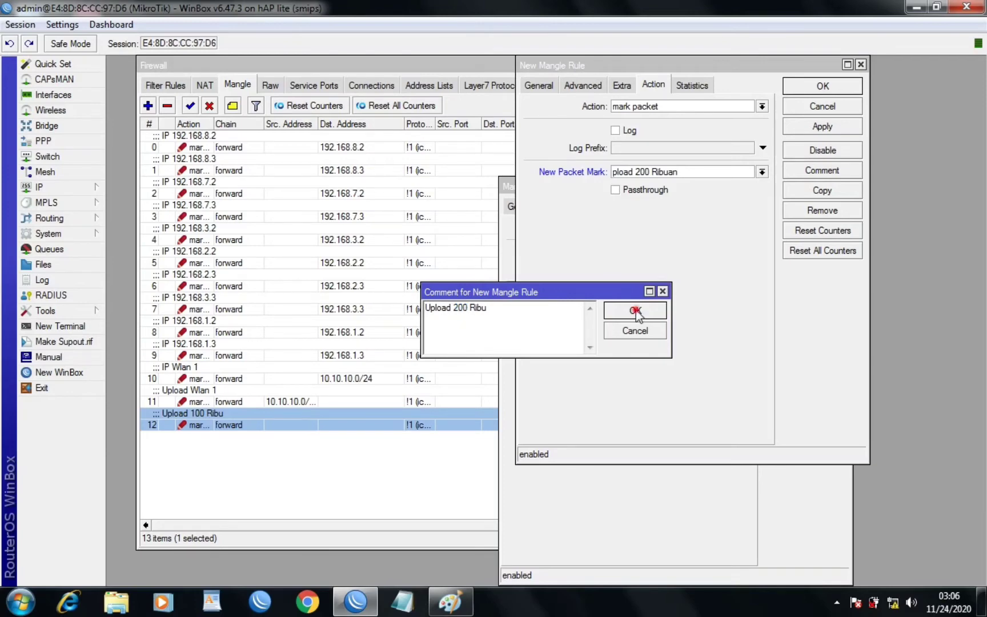
click(828, 128)
click(826, 87)
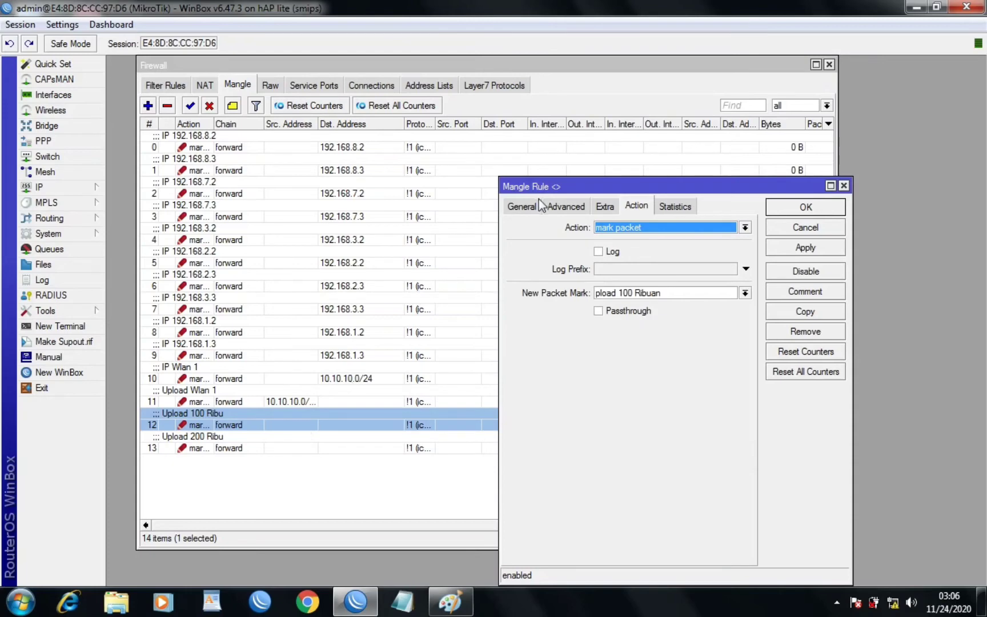
Step: Set rule 12's source address list to 'Upload_100ribuan' and apply the change
click(552, 207)
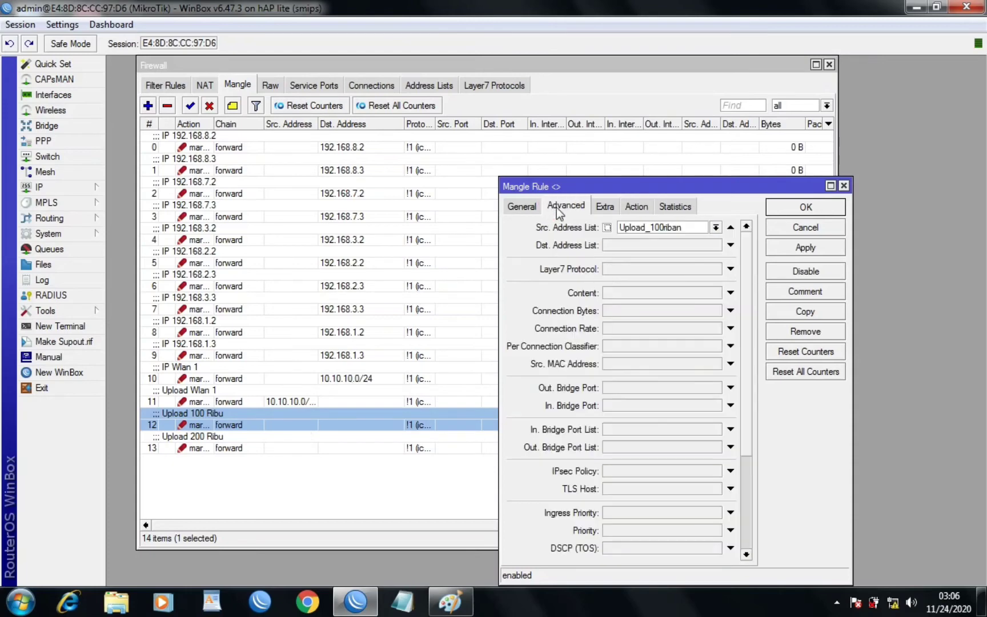
click(674, 228)
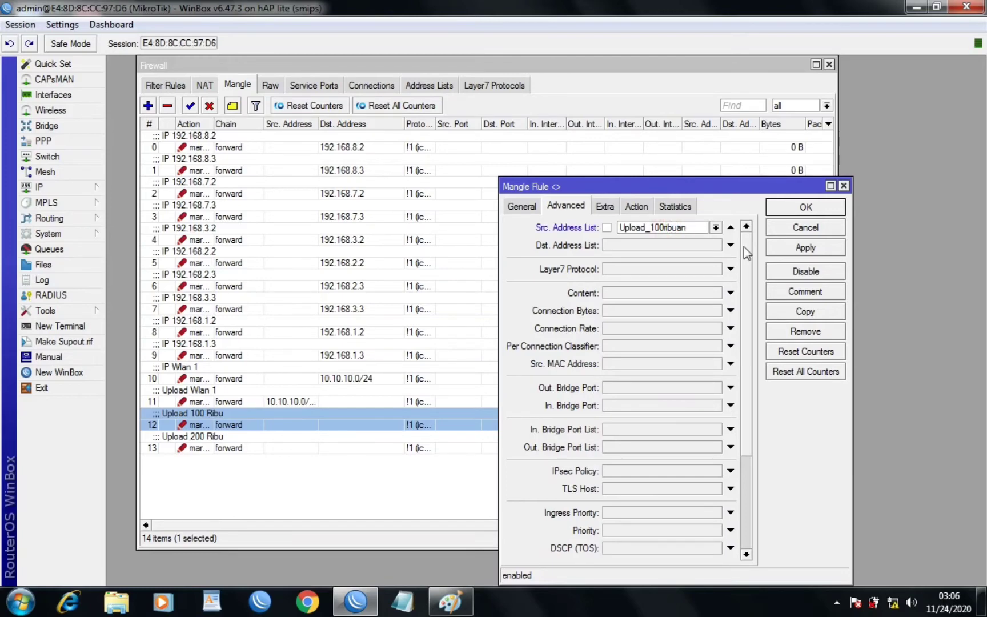
click(801, 248)
click(803, 207)
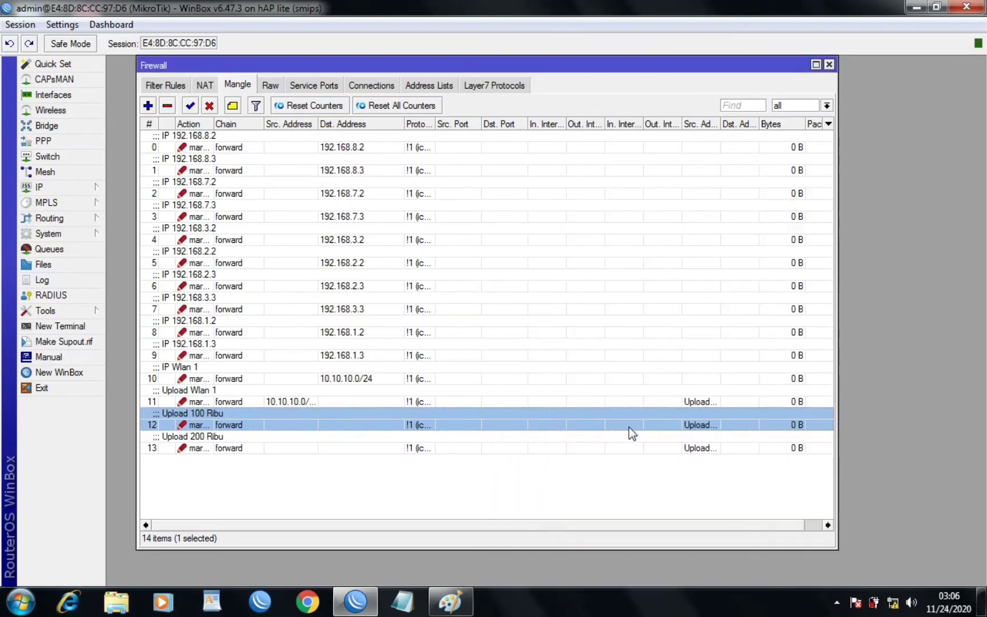
Step: Duplicate the Upload 200 Ribu rule and edit the copy's source address list tier
double_click(225, 444)
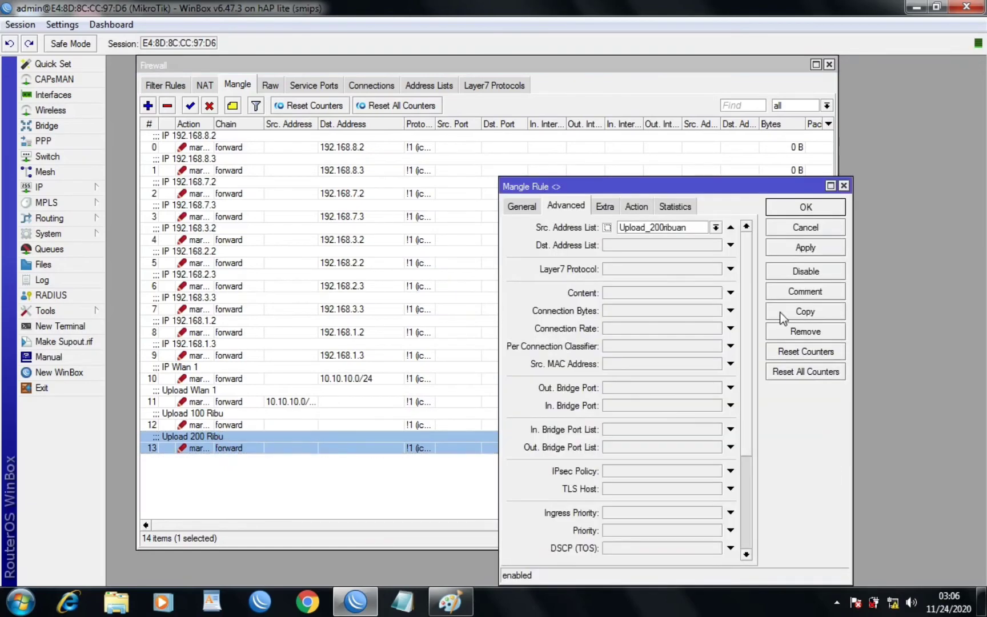
click(829, 314)
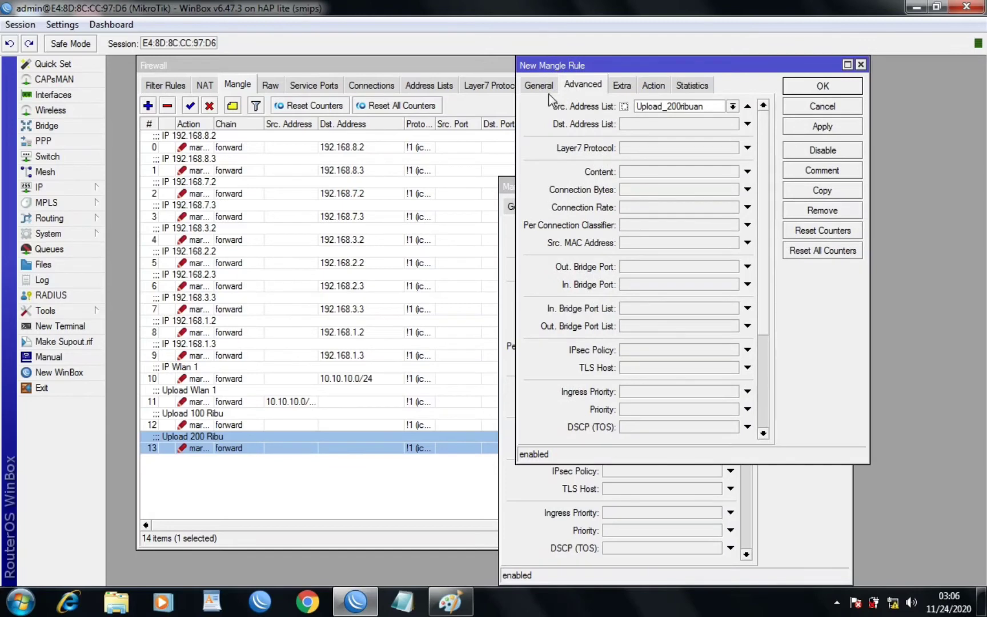
click(539, 85)
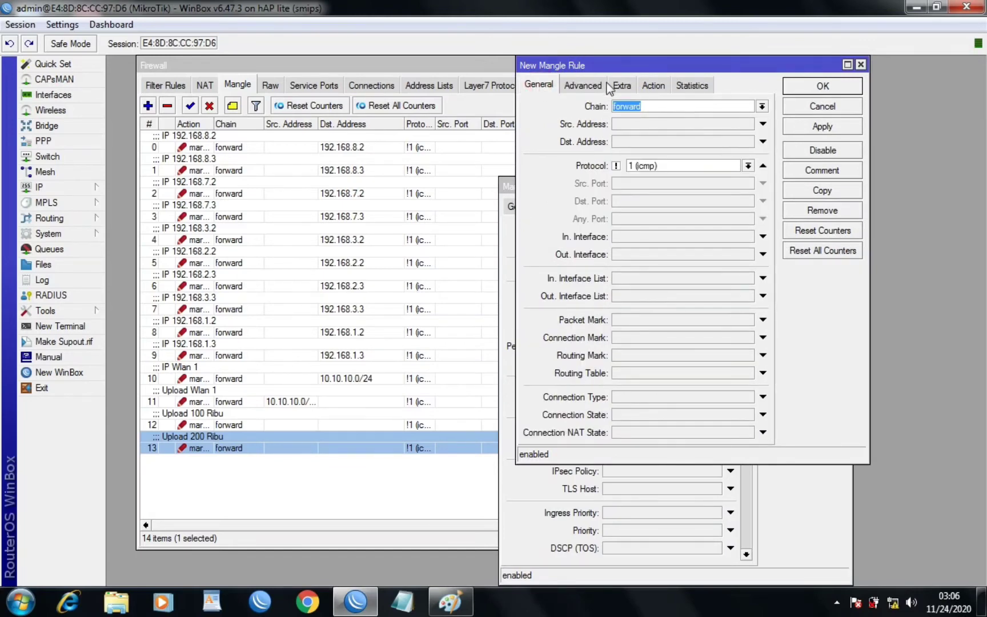
click(588, 84)
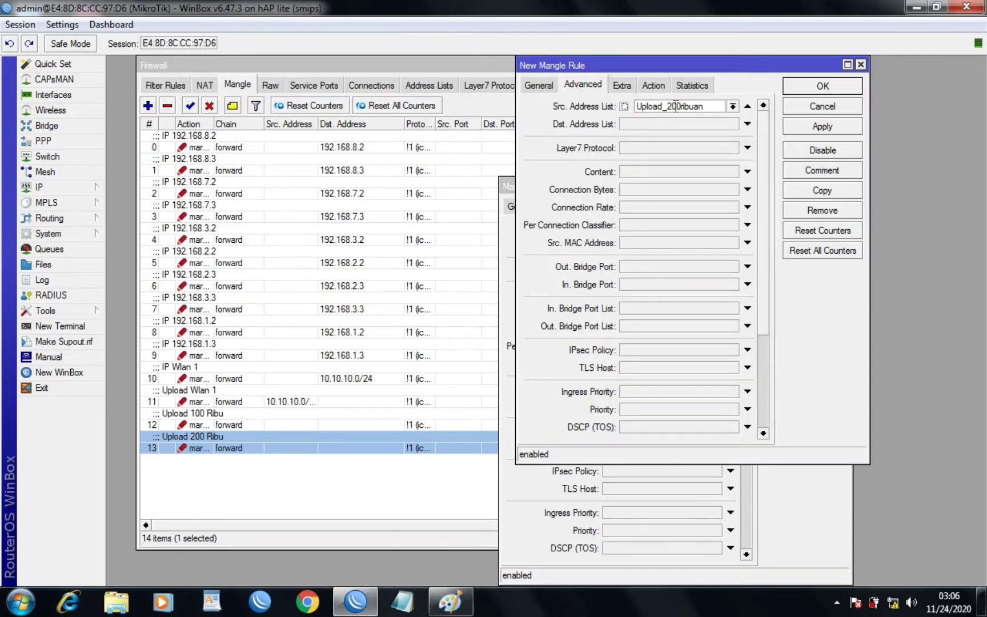
drag(661, 107, 668, 106)
text(1)
Step: Change the copy's packet mark to 'pload 300 Ribuan' and comment to 'Upload 300 Ribu', then save it
click(653, 86)
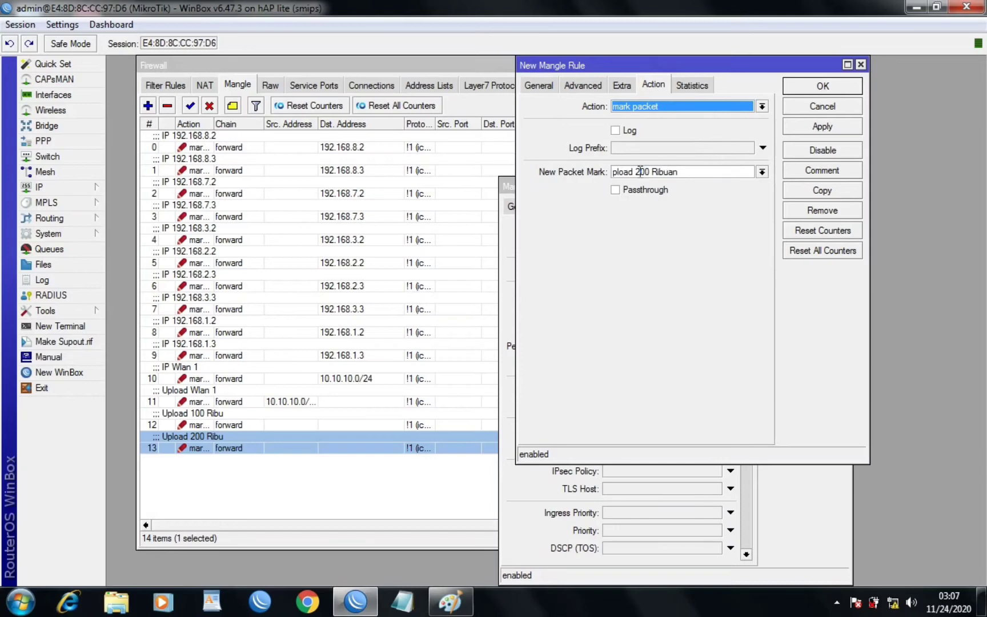
drag(640, 171, 636, 172)
text(3)
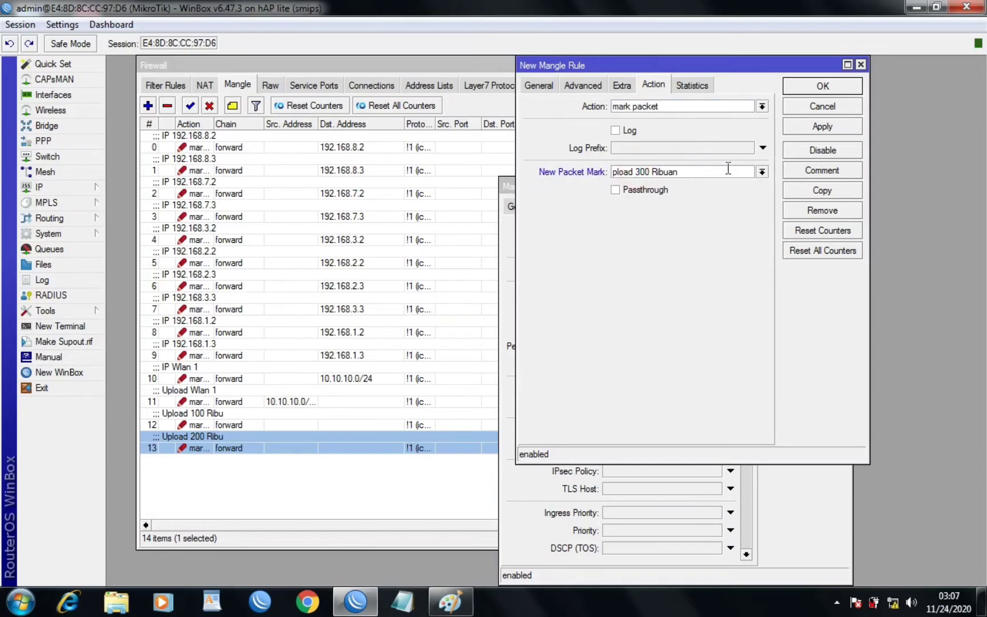
click(809, 172)
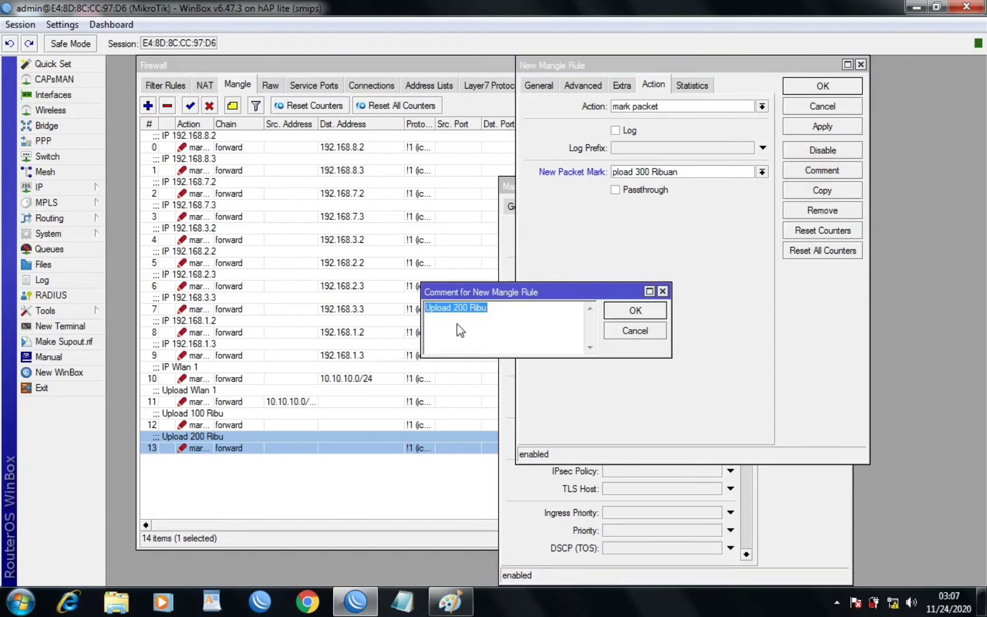
click(460, 308)
text(3)
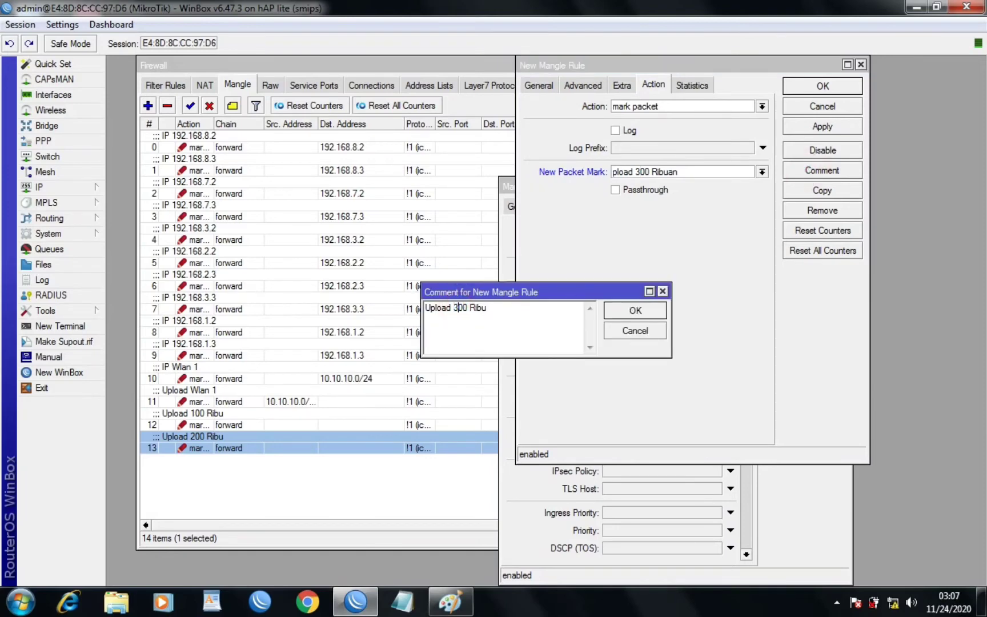
click(622, 310)
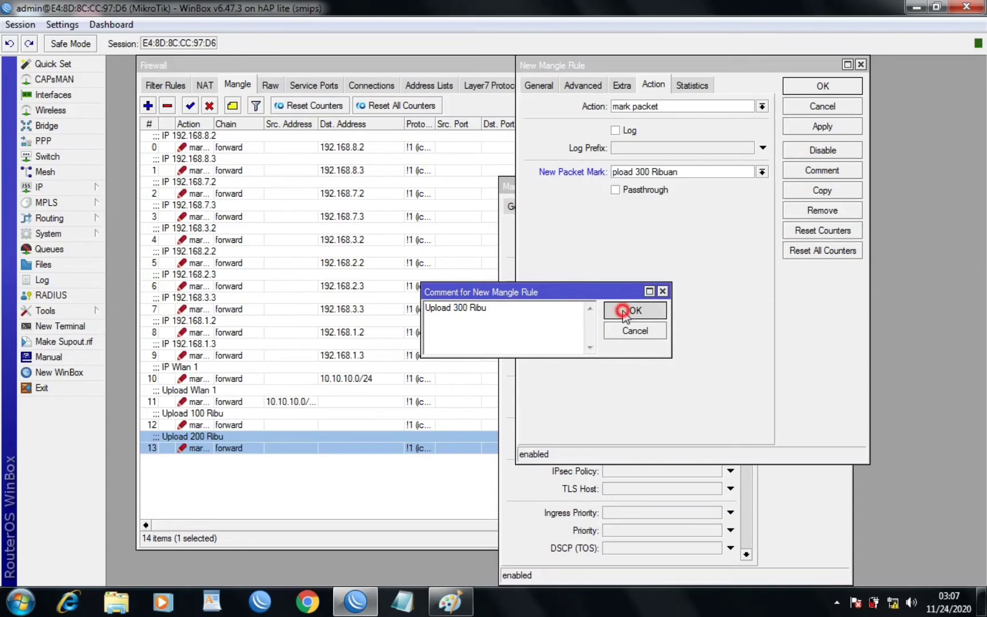
click(827, 127)
click(827, 88)
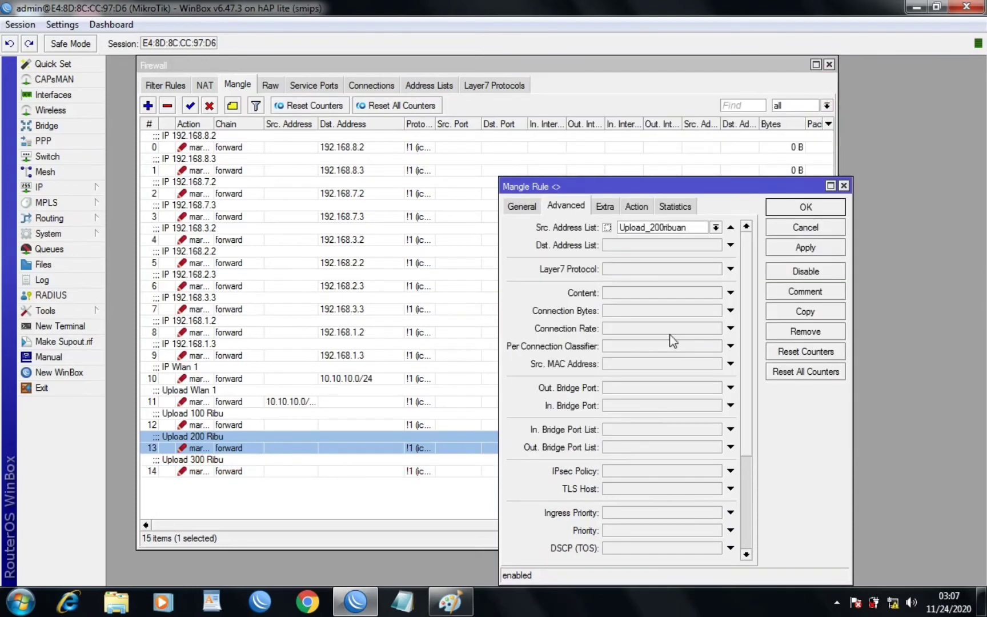
click(803, 209)
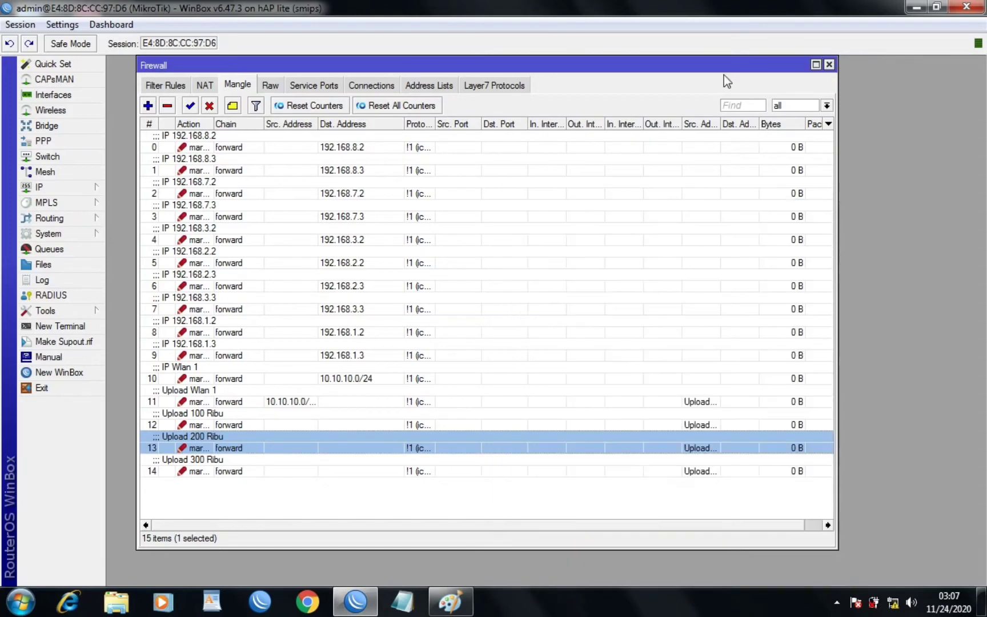
drag(723, 65, 717, 65)
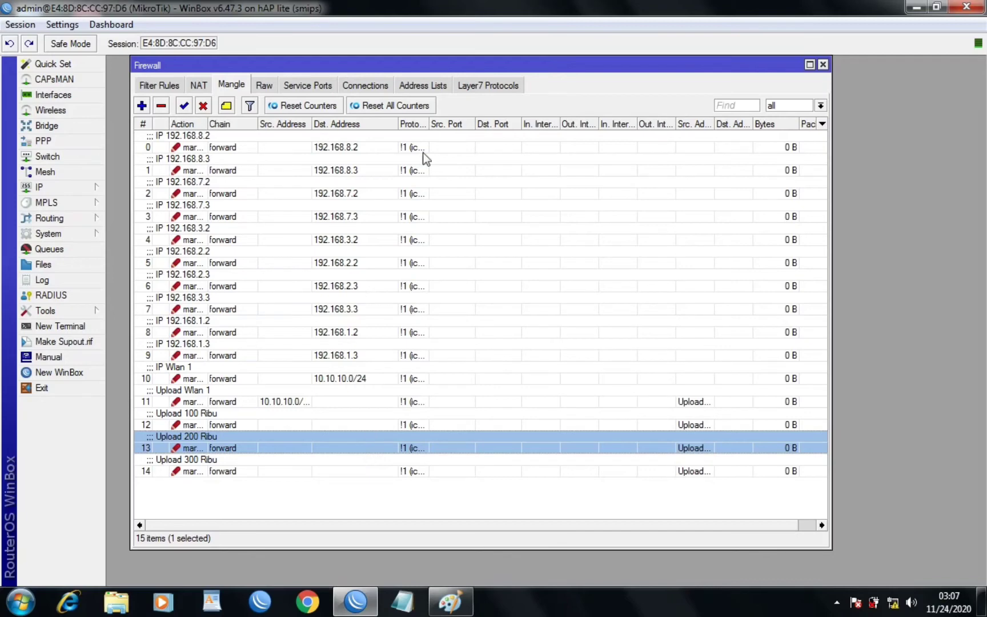
Step: Add a firewall address list entry 'LAN' with address 192.168.8.2, checking the network diagram for the client IP
click(427, 85)
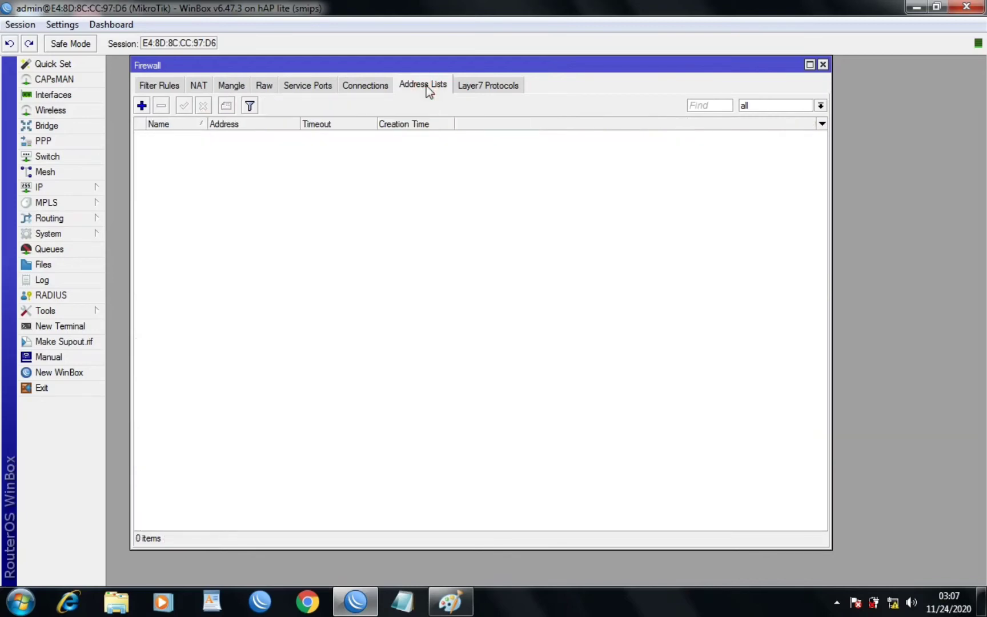
click(142, 106)
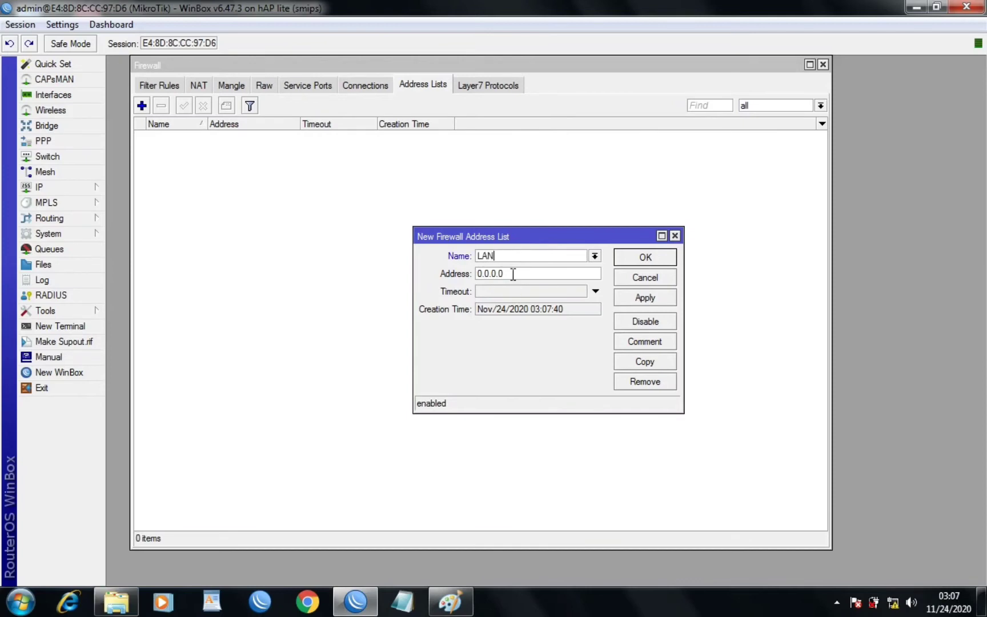
click(511, 274)
double_click(494, 273)
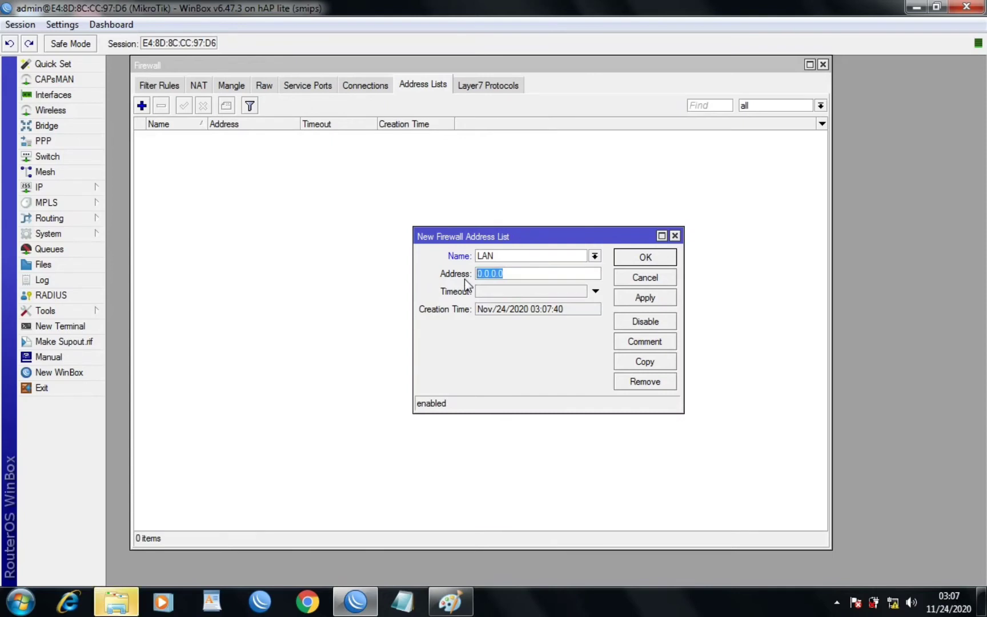
click(451, 603)
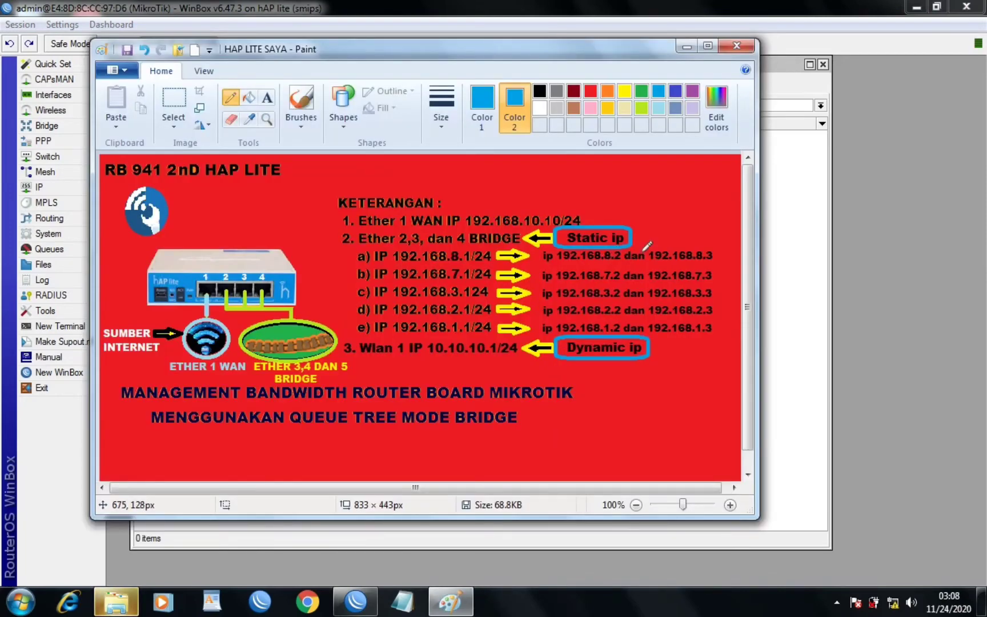
click(689, 45)
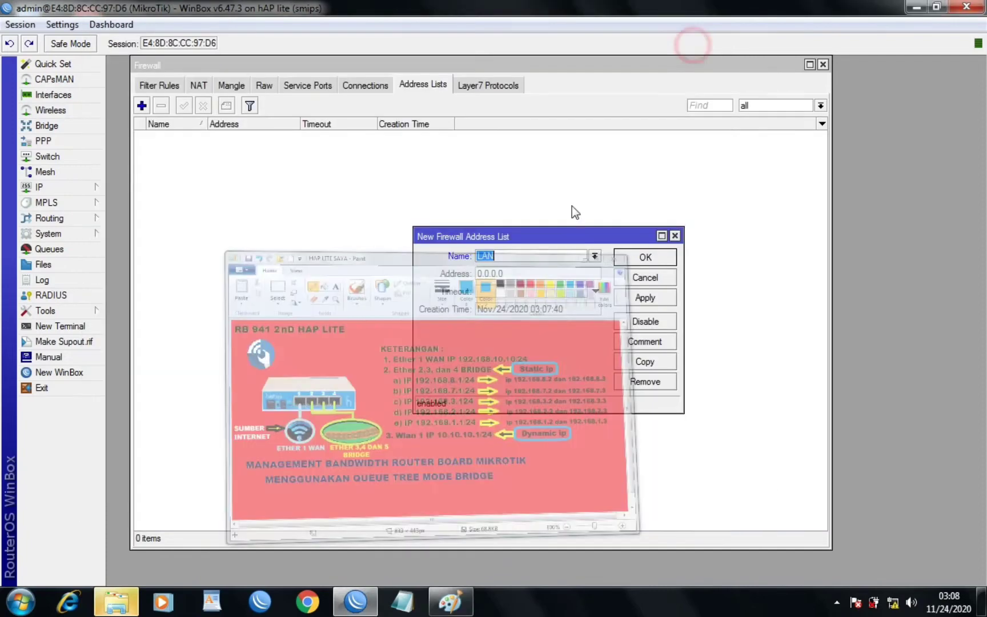
drag(513, 272, 455, 280)
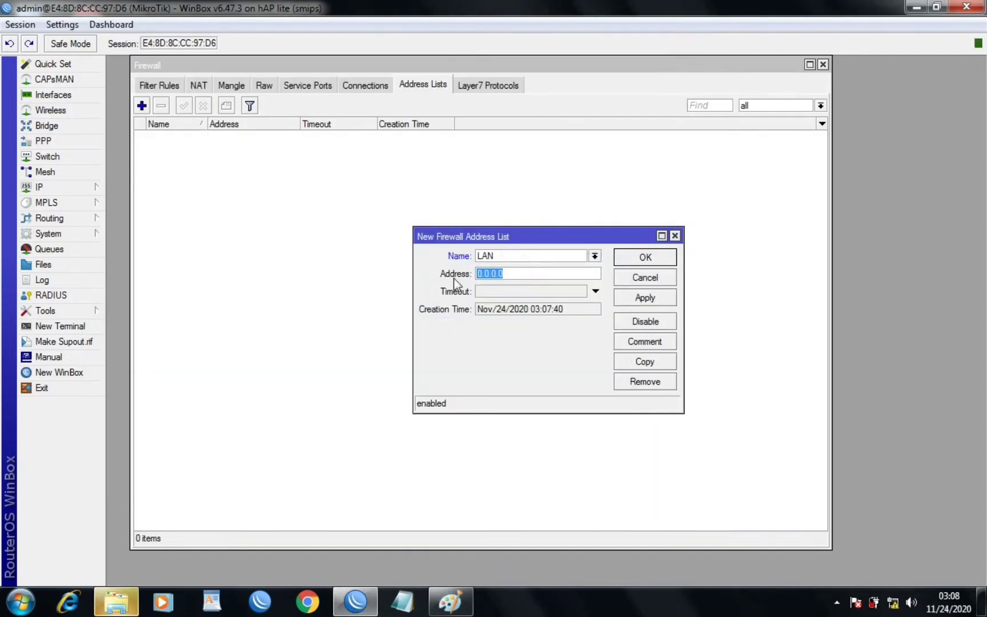
text(192.168.8.2)
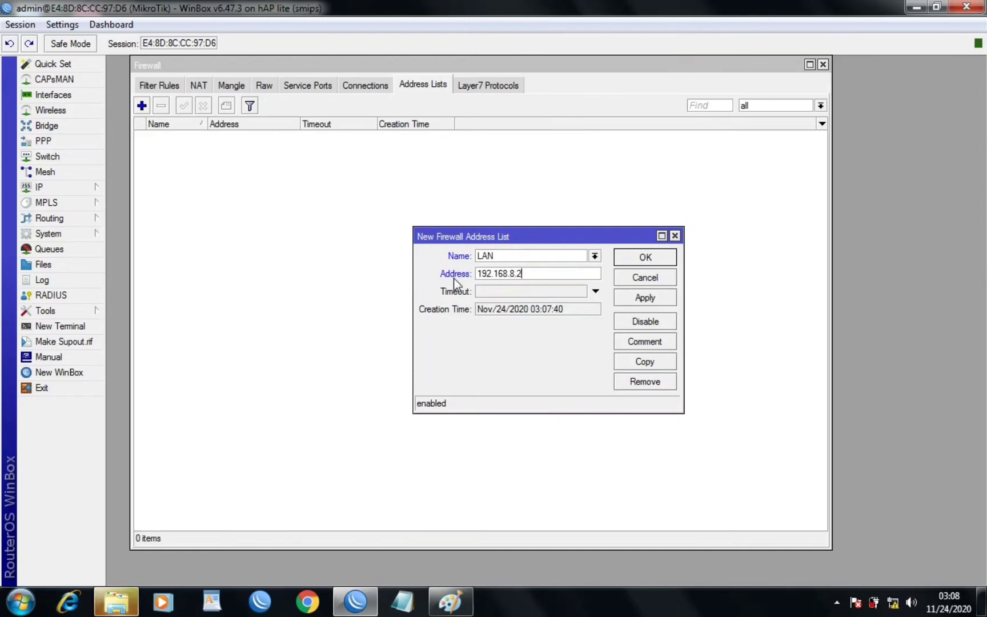
click(595, 291)
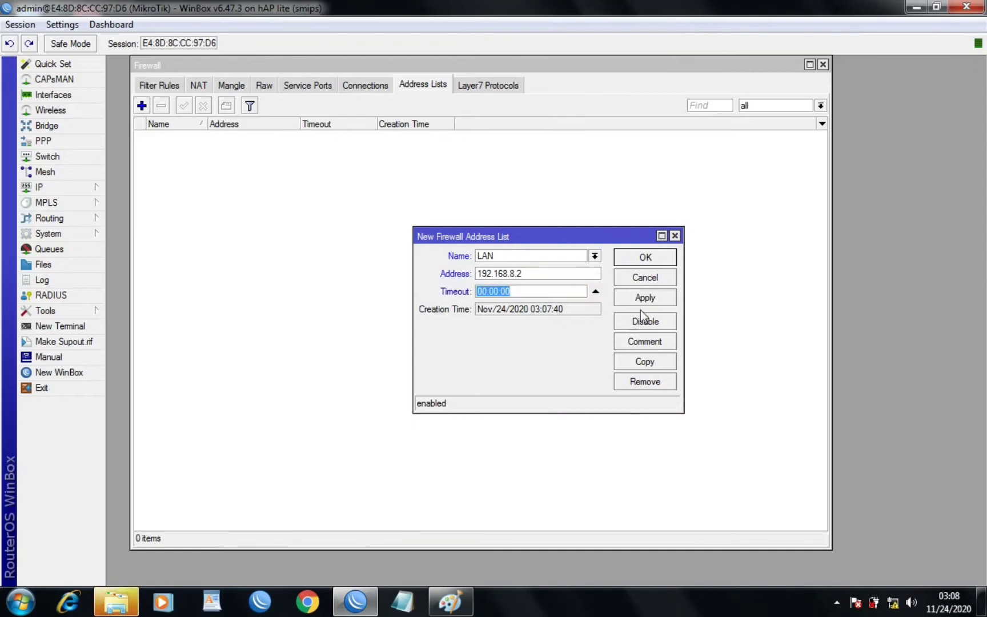
click(641, 301)
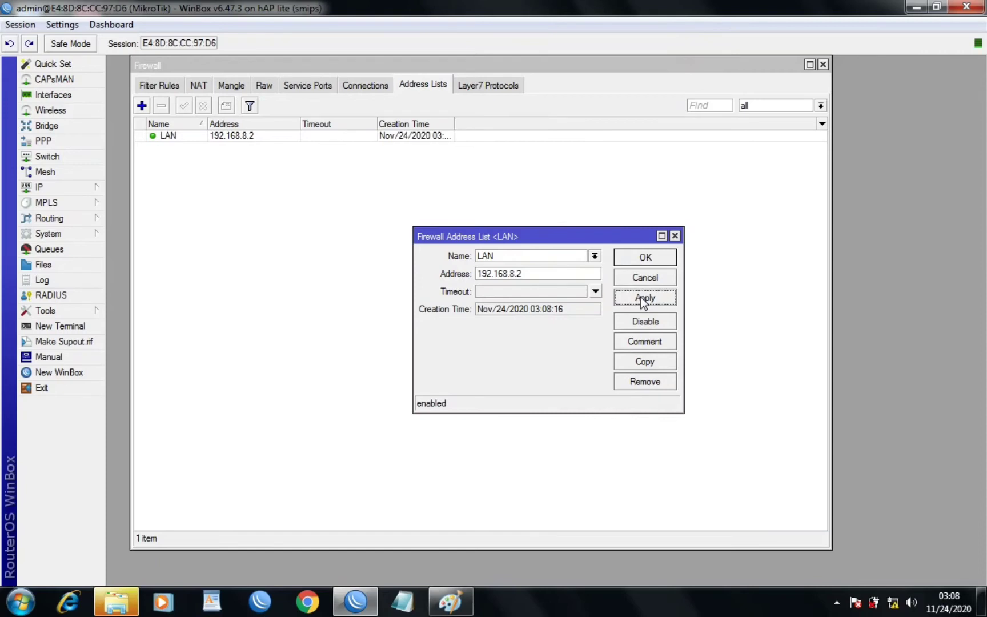
Step: Copy the LAN 192.168.8.2 entry to add 192.168.8.3 to the LAN list
click(632, 362)
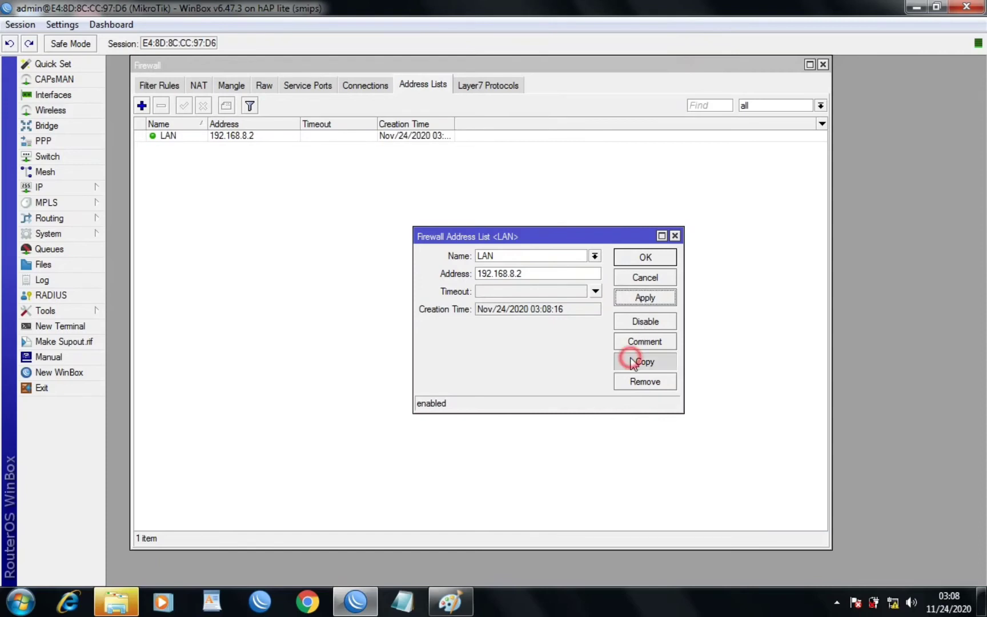
click(544, 293)
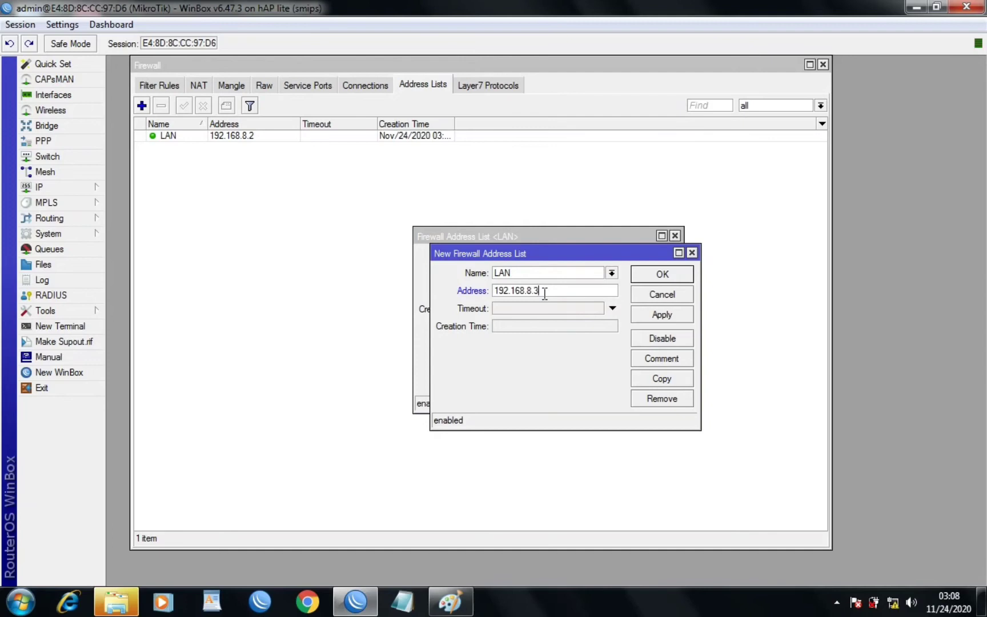
text(3)
click(665, 315)
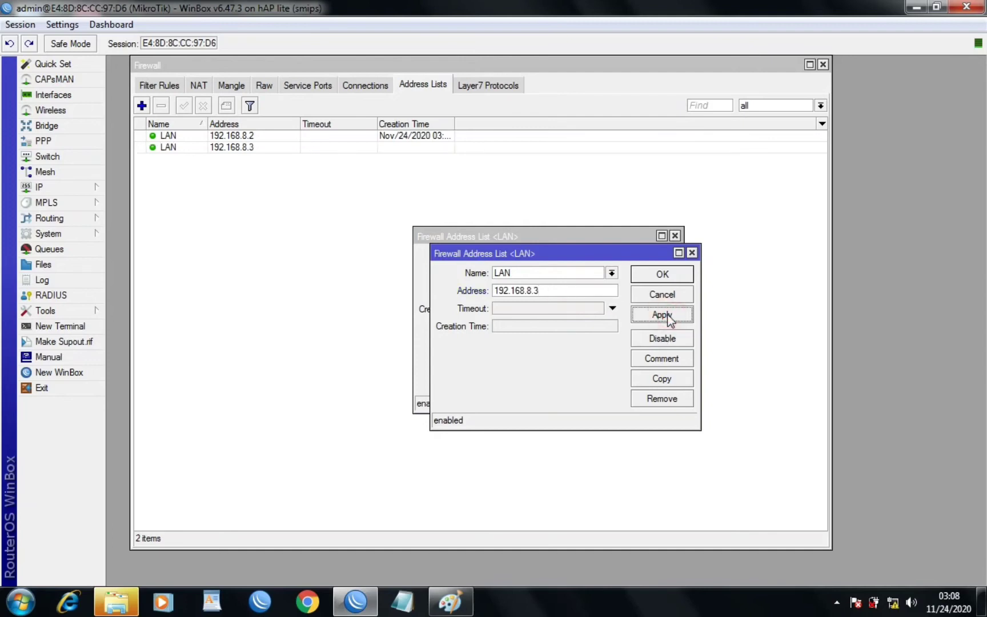
click(662, 276)
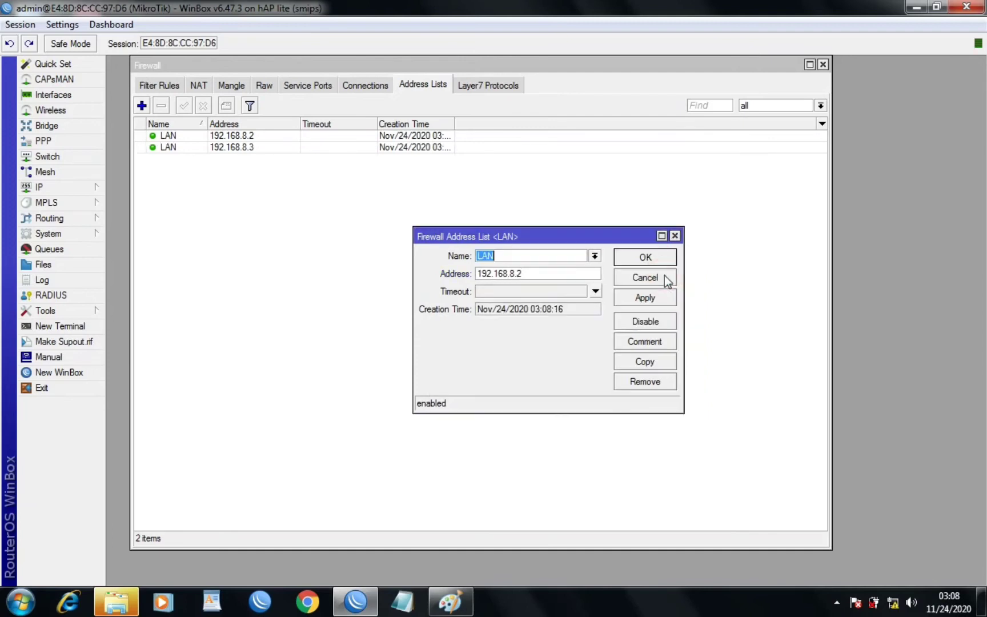
Step: Add 192.168.7.2 to the LAN list as a copy of the 192.168.8.2 entry
click(448, 599)
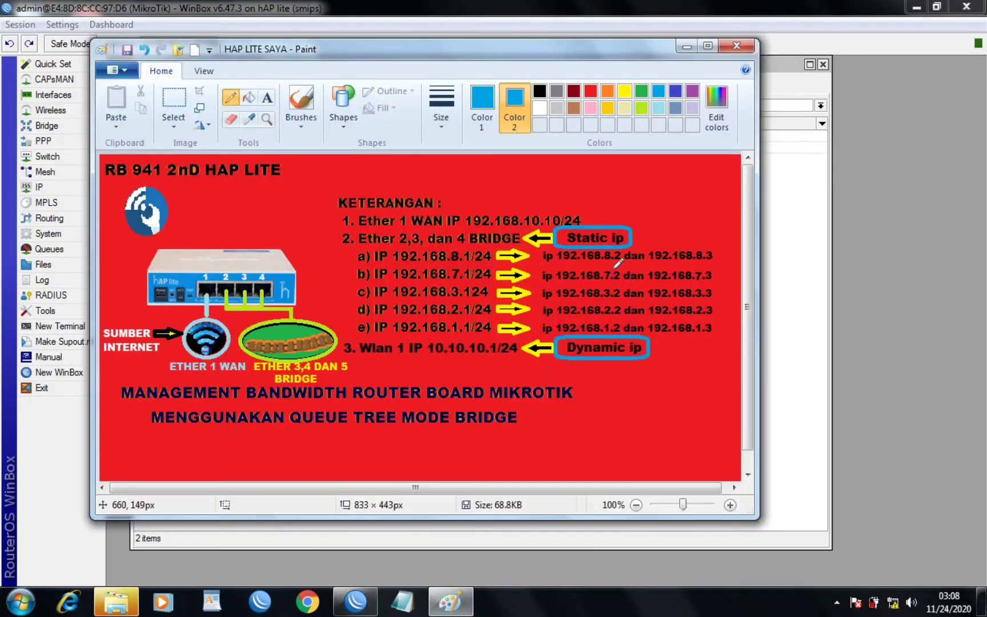
click(362, 602)
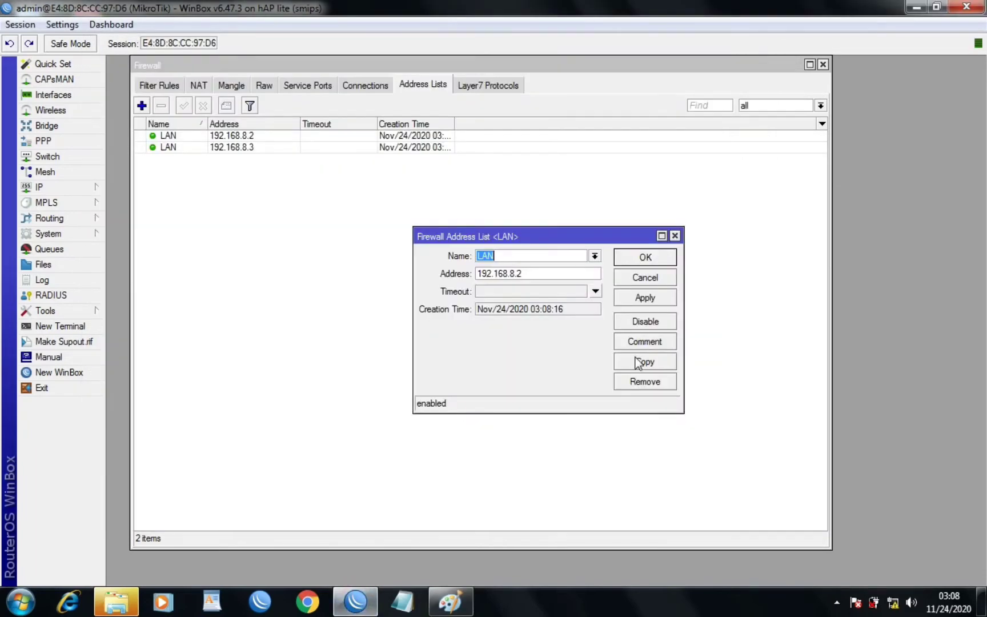
click(637, 360)
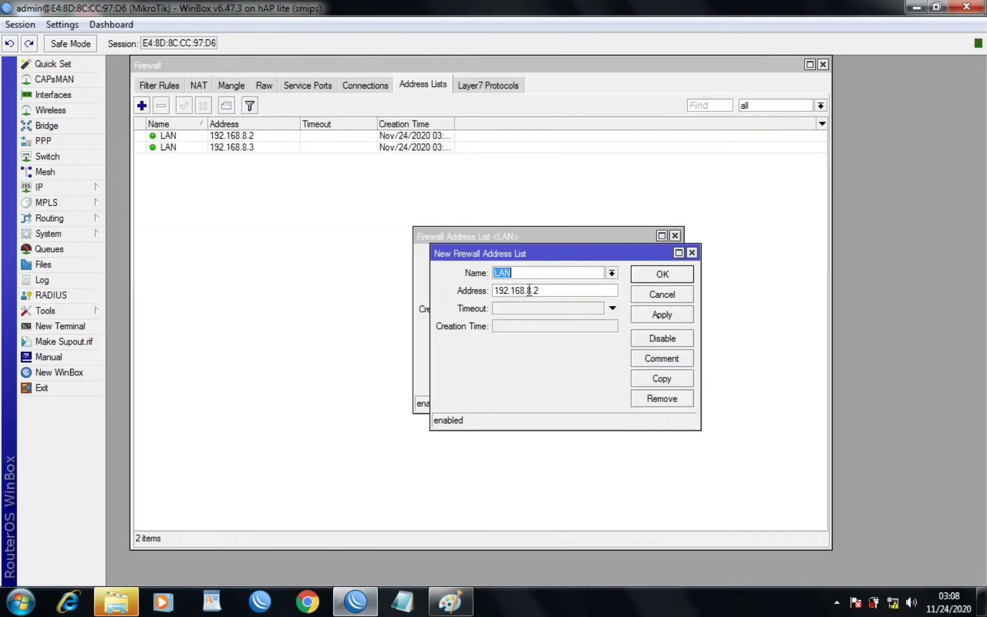
click(531, 291)
key(BackSpace)
click(641, 313)
click(648, 275)
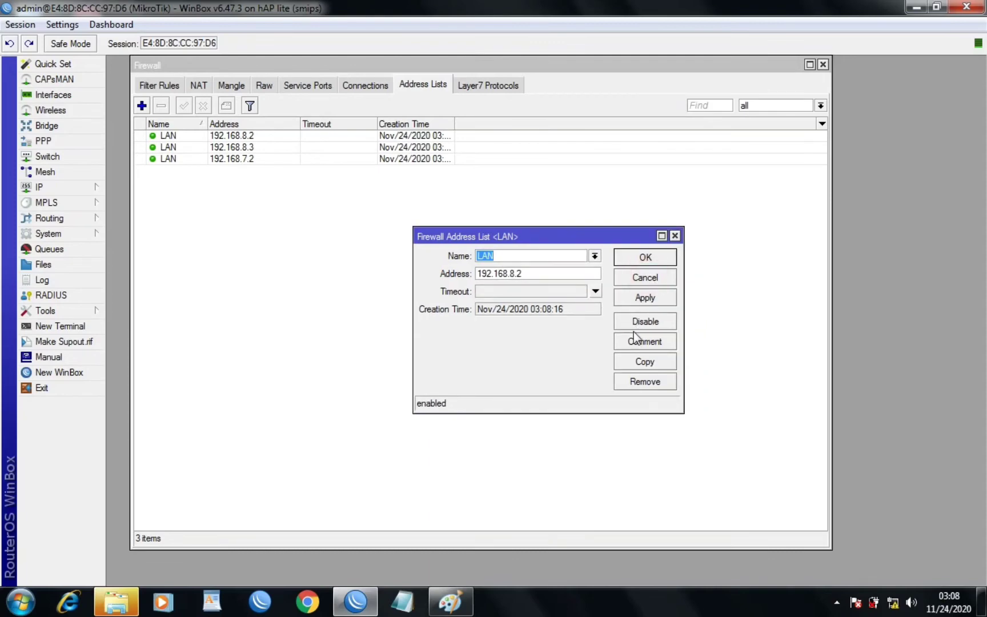
Step: Add 192.168.7.3 to the LAN list from another copy of the 192.168.8.2 entry
click(637, 362)
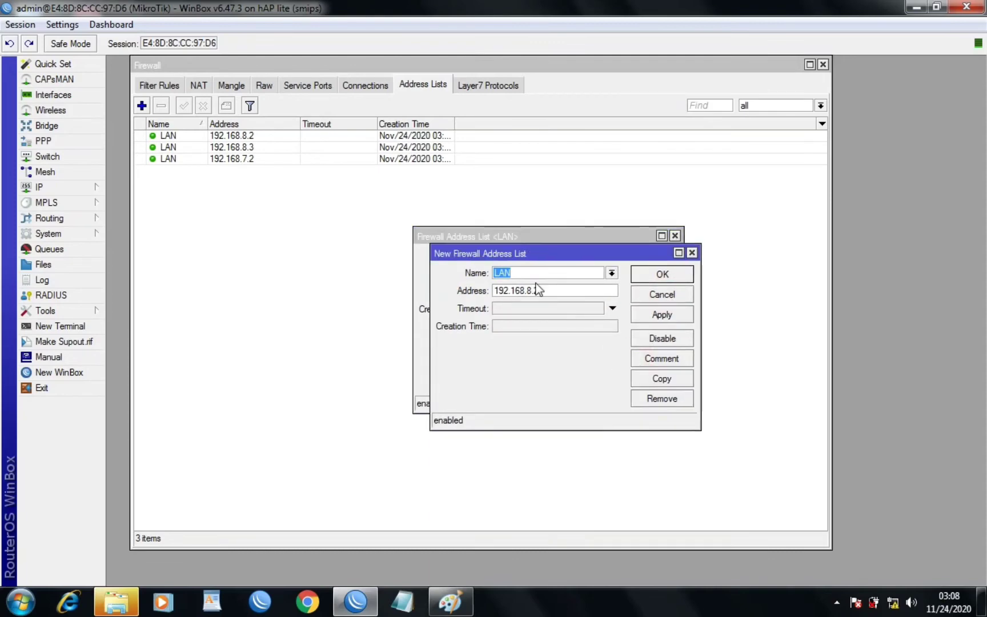
click(530, 290)
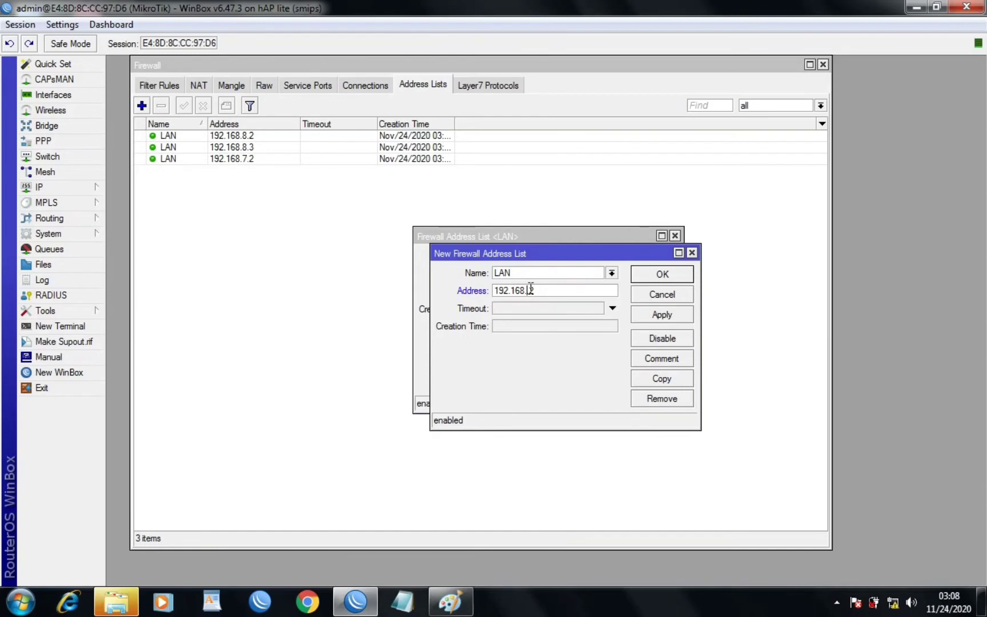
text(7.)
click(538, 289)
key(BackSpace)
text(3)
click(661, 315)
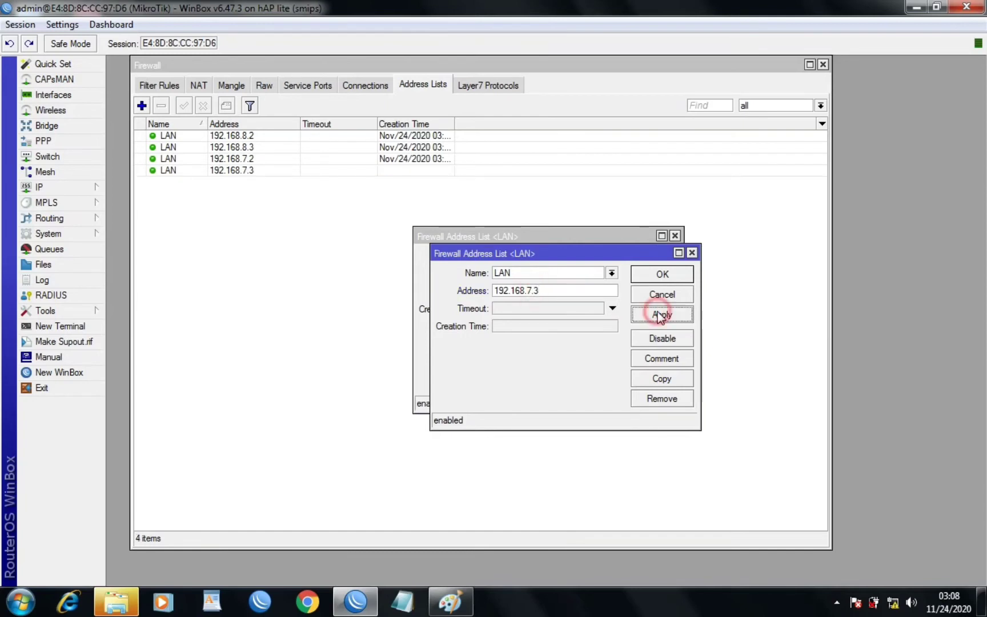
click(660, 276)
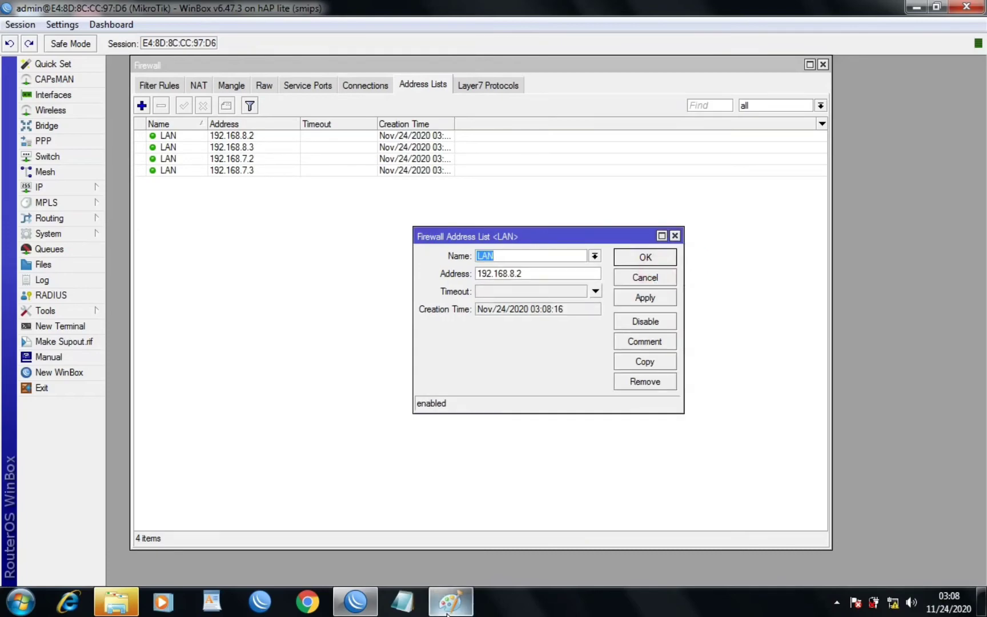
Step: Add 192.168.3.2 to the LAN list by copying the 192.168.8.2 entry
click(448, 602)
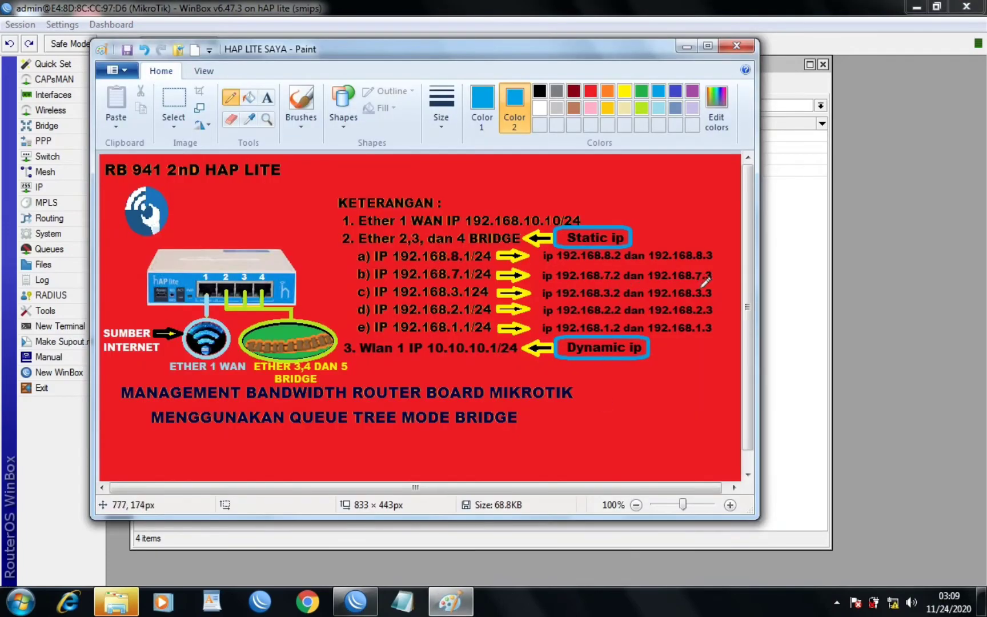
click(686, 46)
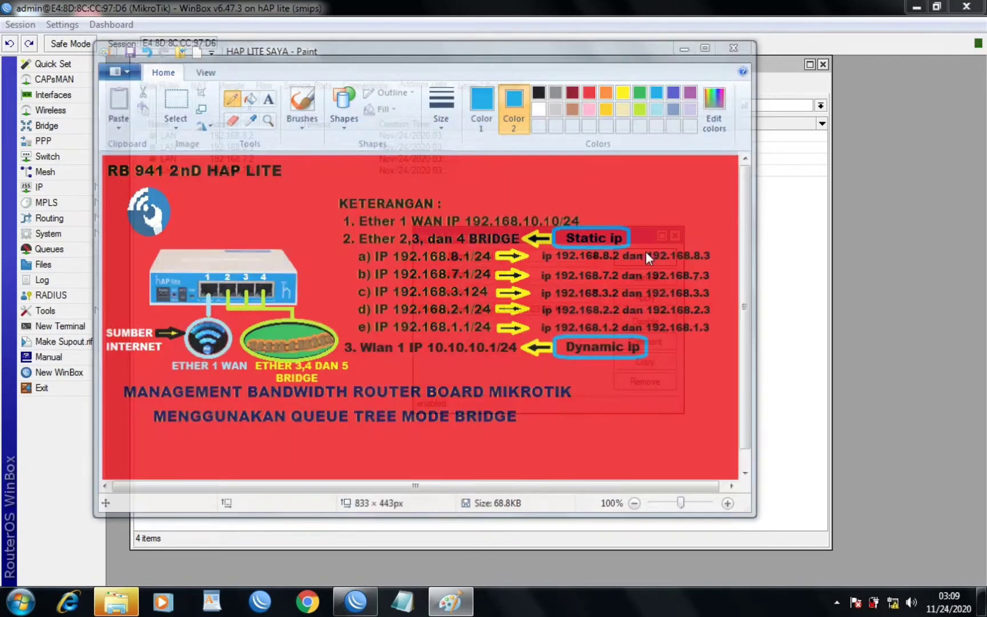
click(637, 360)
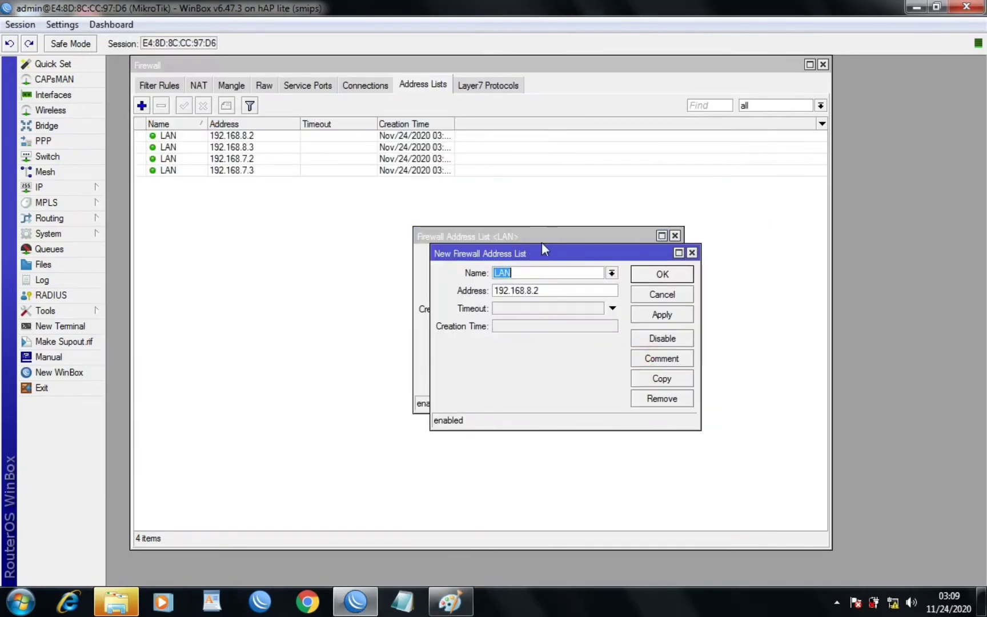
double_click(530, 290)
click(655, 317)
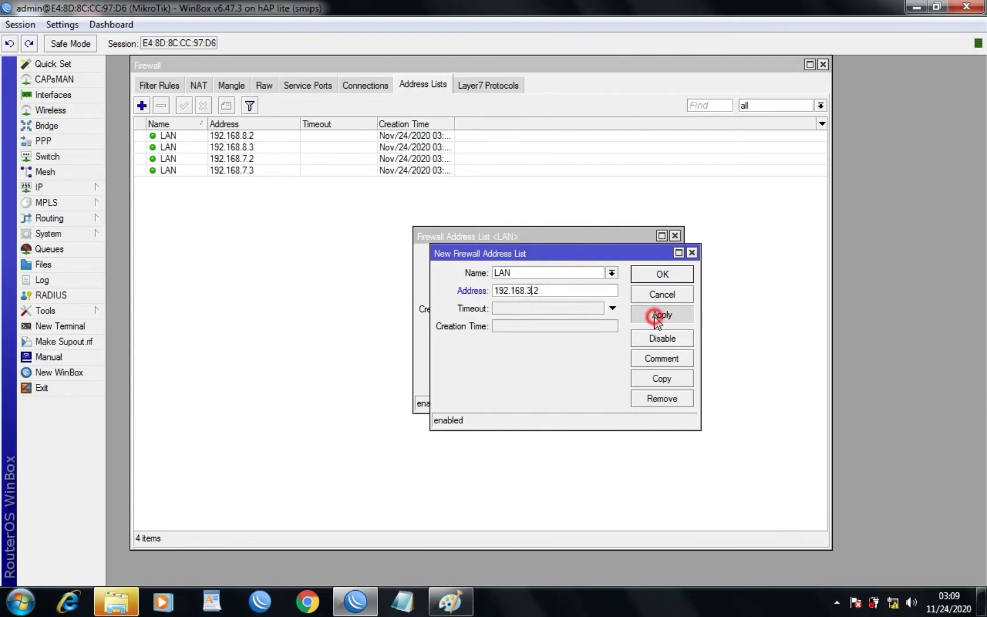
click(658, 276)
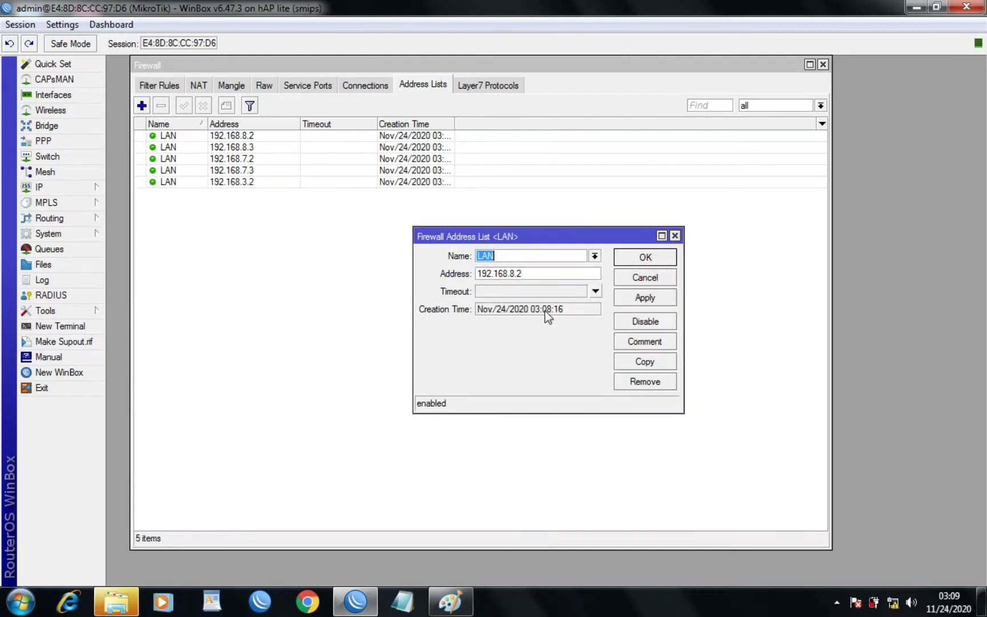
Step: Add 192.168.3.3 to the LAN list from another copy of the 192.168.8.2 entry
click(650, 362)
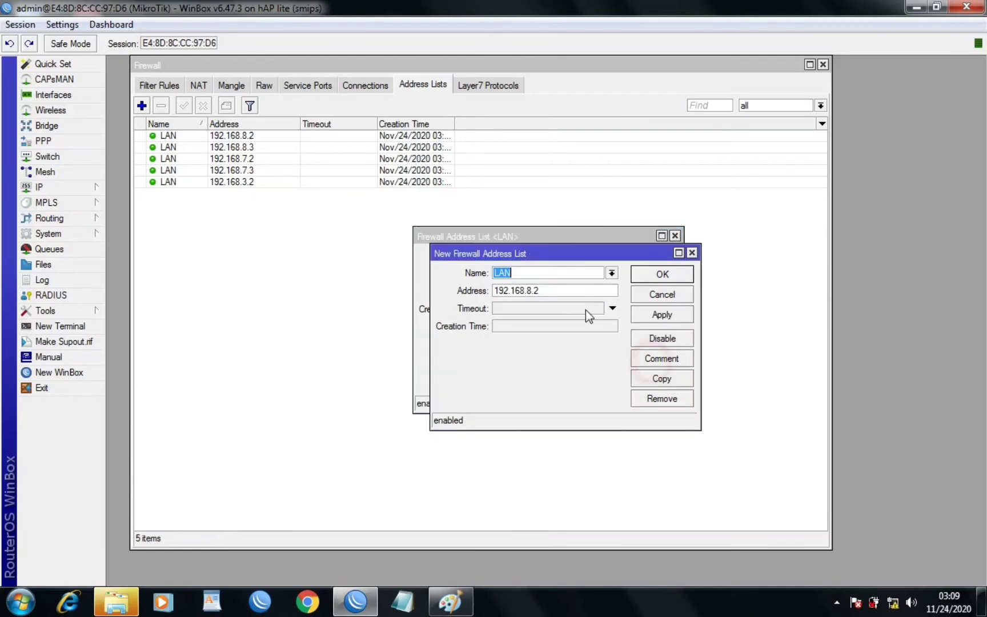
click(531, 290)
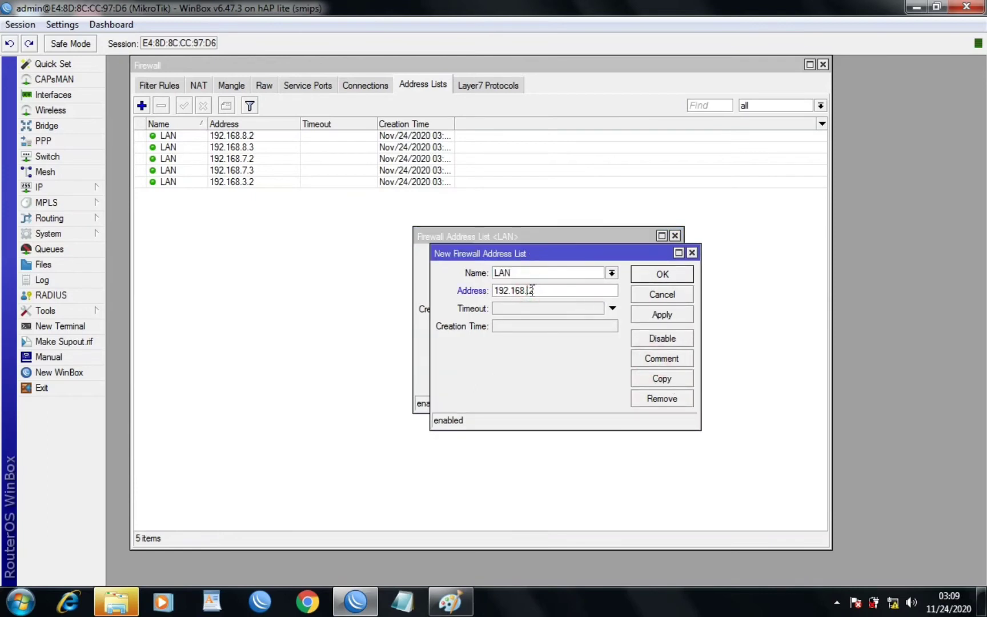
text(3)
key(BackSpace)
click(642, 314)
click(648, 275)
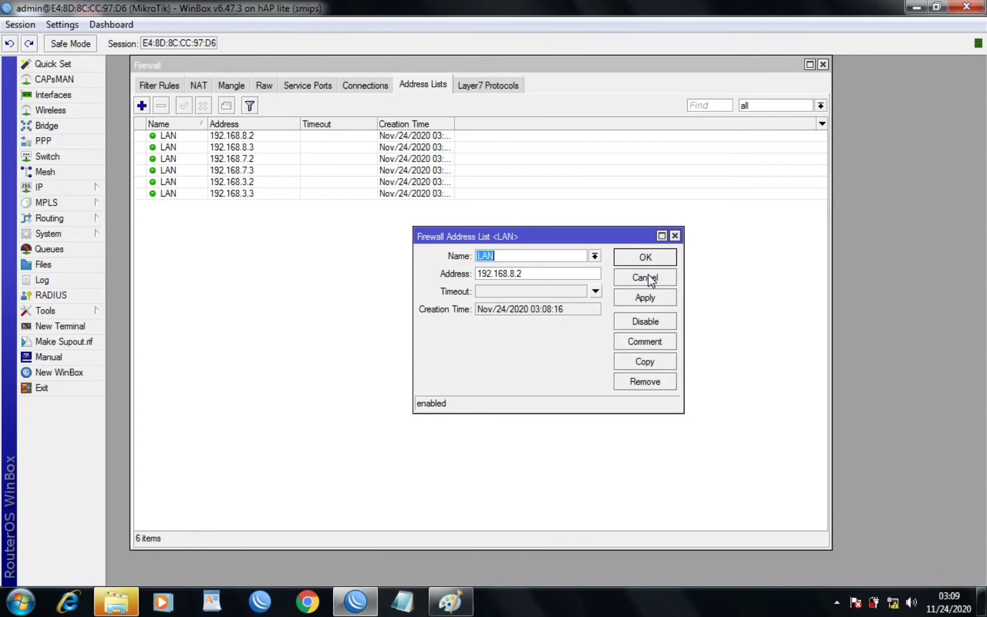
Step: Add 192.168.2.2 to the LAN list after checking the network diagram
click(632, 362)
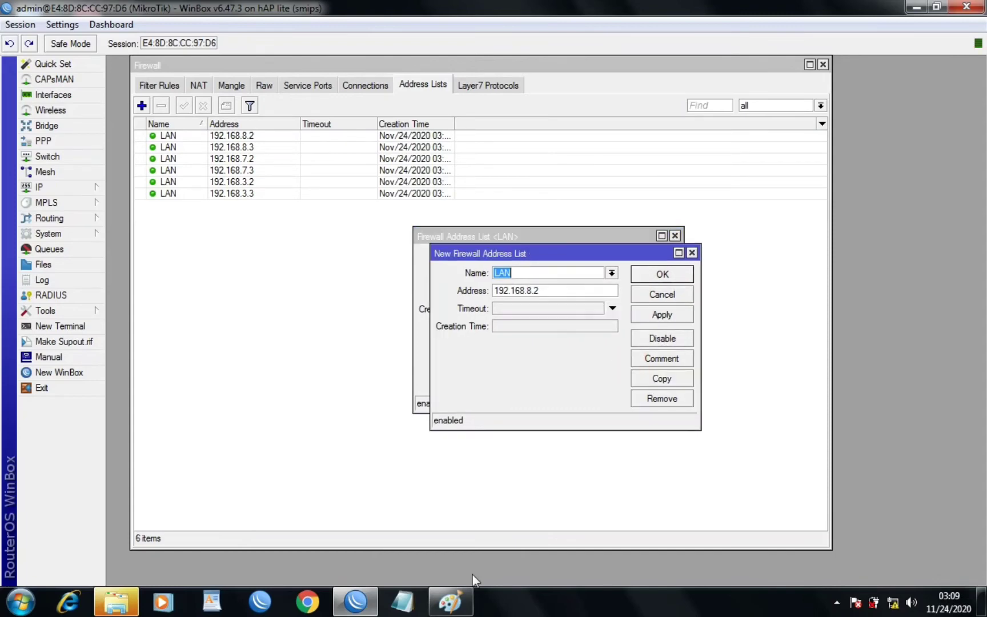
click(451, 605)
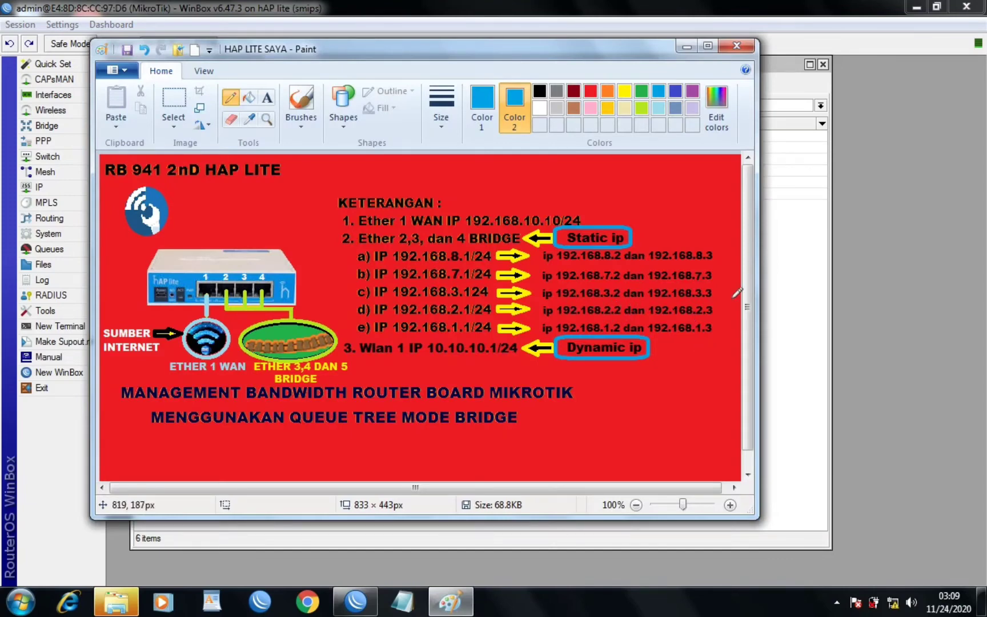
click(686, 46)
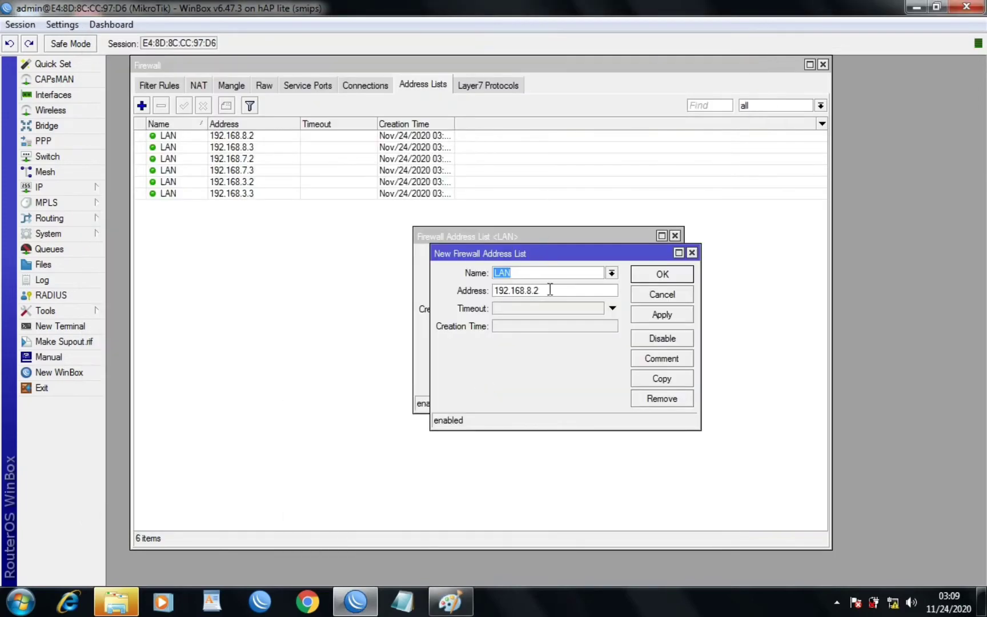
double_click(531, 291)
text(2)
click(661, 317)
Step: Add 192.168.2.3 to the LAN list, close all entry windows, and return to the Paint diagram
click(656, 378)
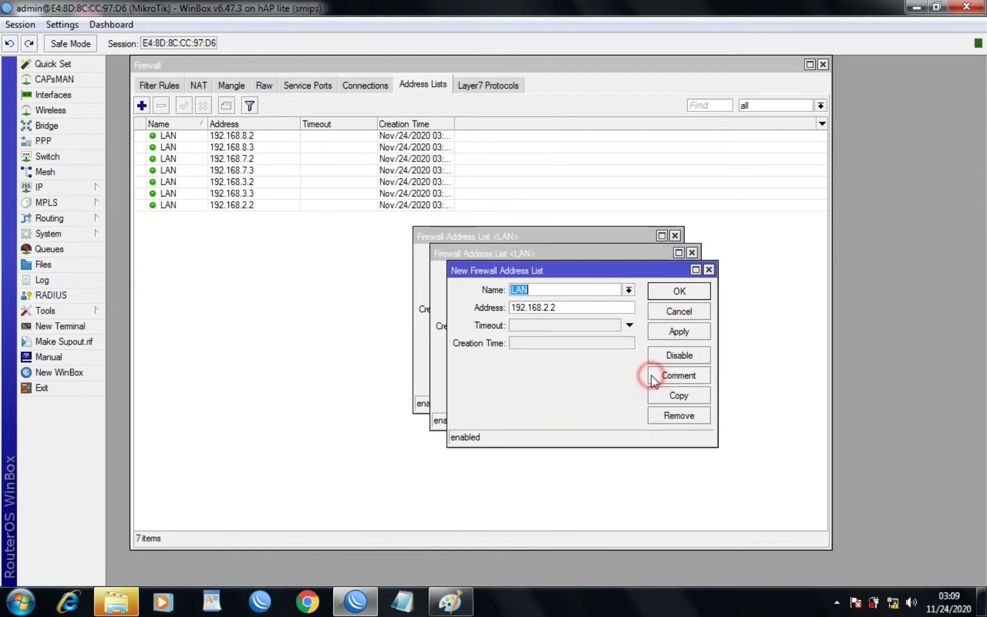
click(563, 311)
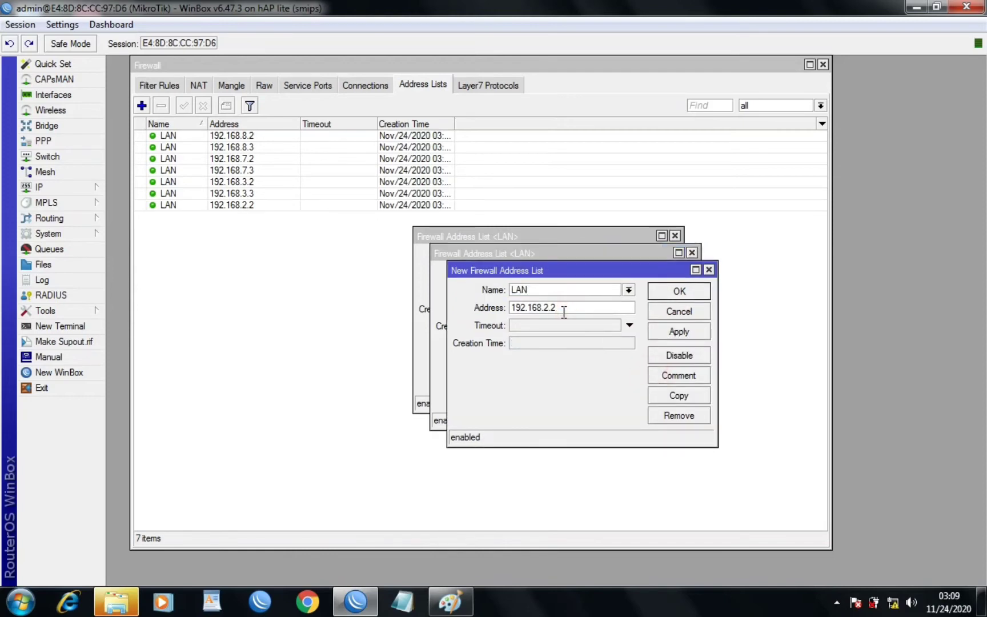
click(669, 333)
click(672, 297)
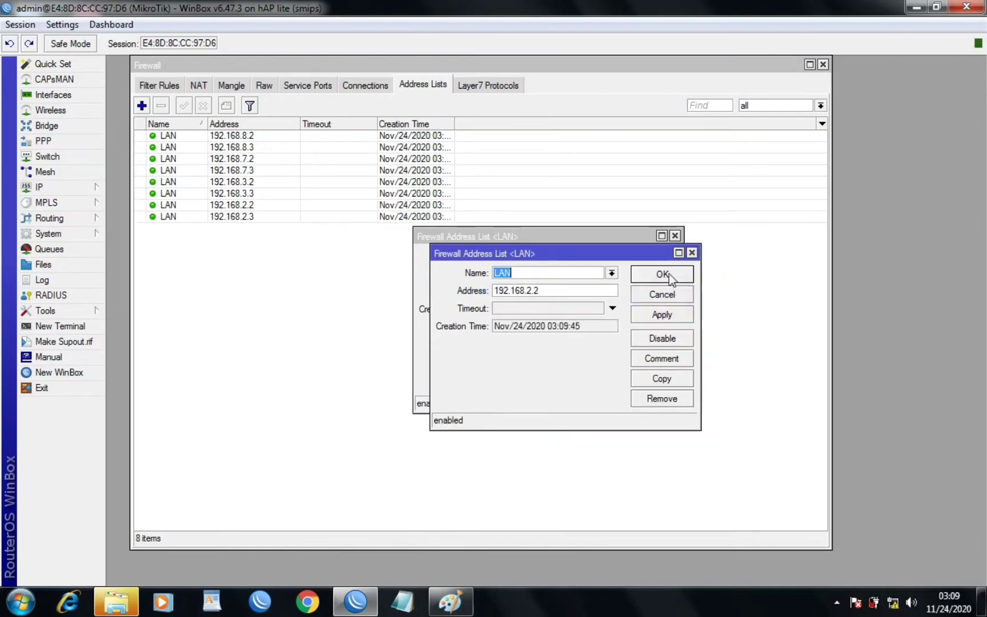
click(662, 274)
click(660, 259)
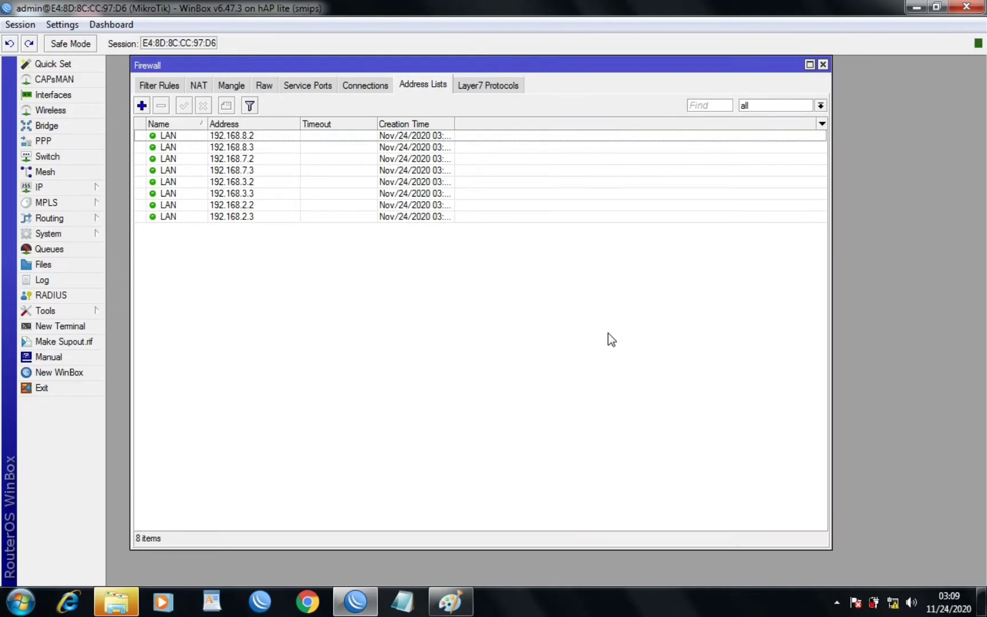
click(444, 610)
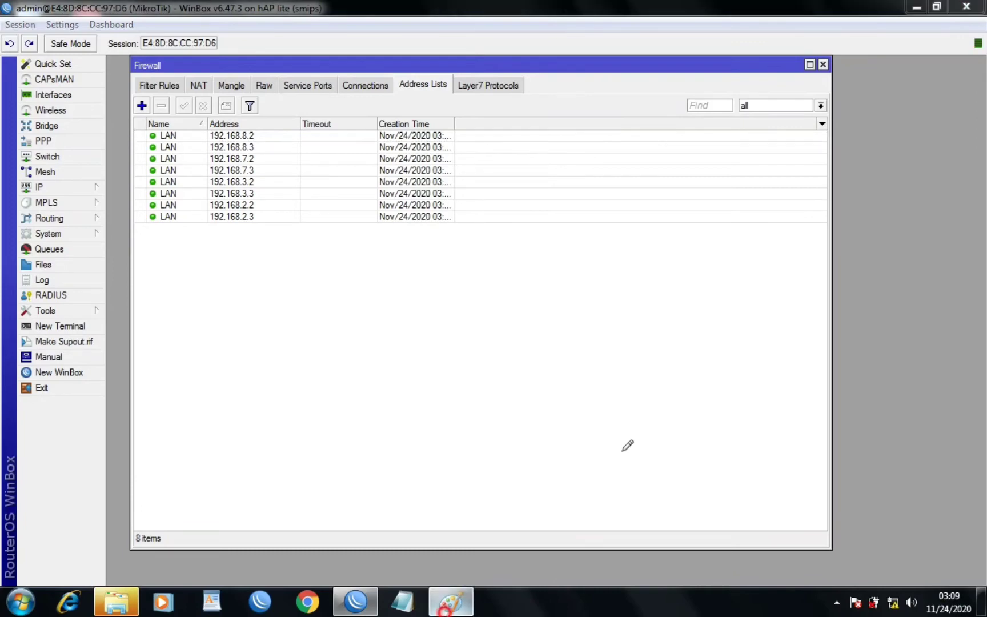
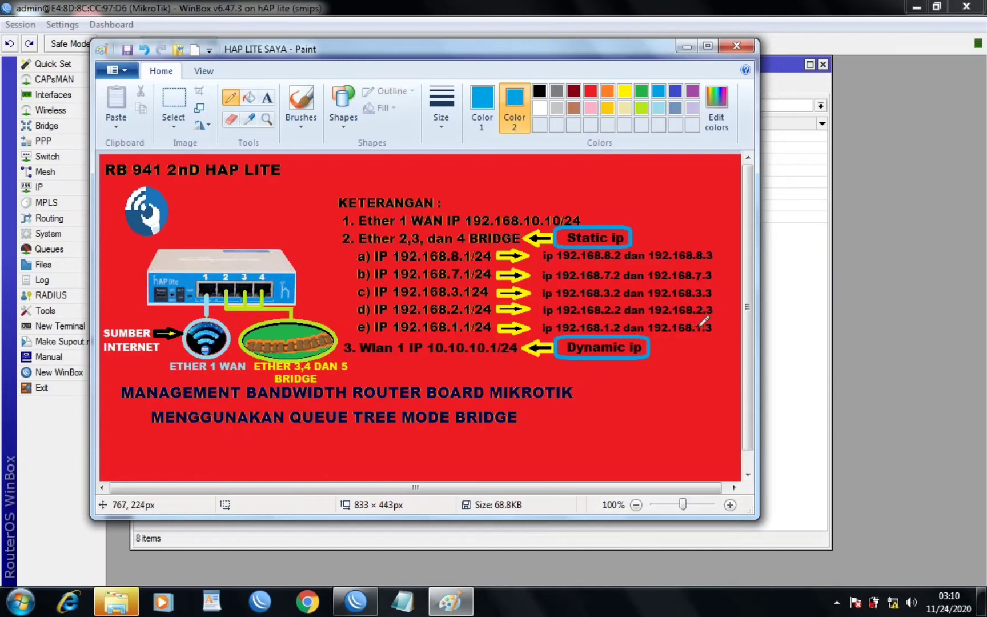
Step: Add 192.168.1.2 to the LAN list as a copy of the 192.168.2.3 entry
click(355, 601)
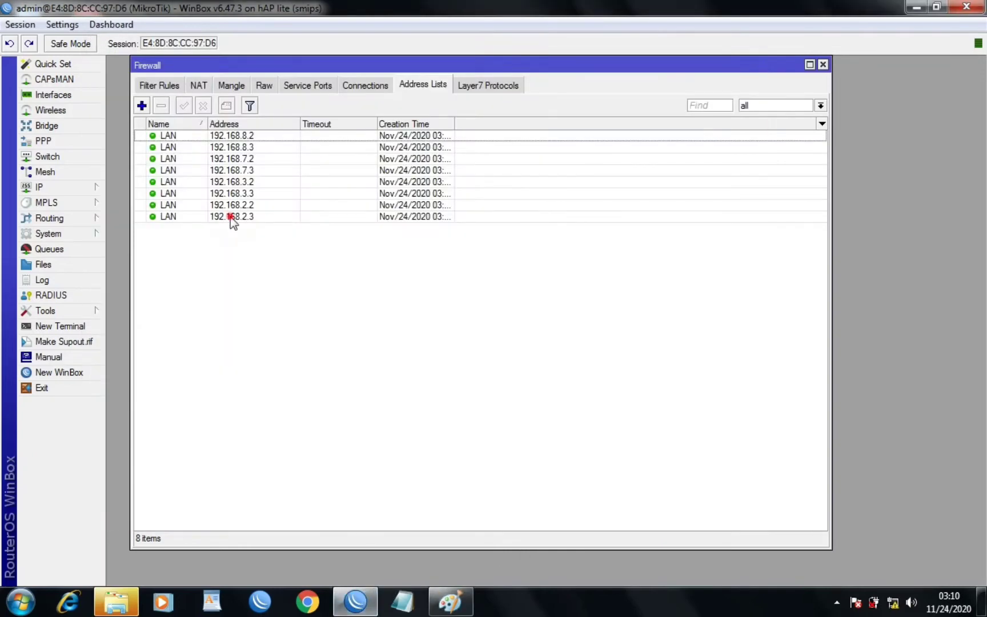
double_click(231, 217)
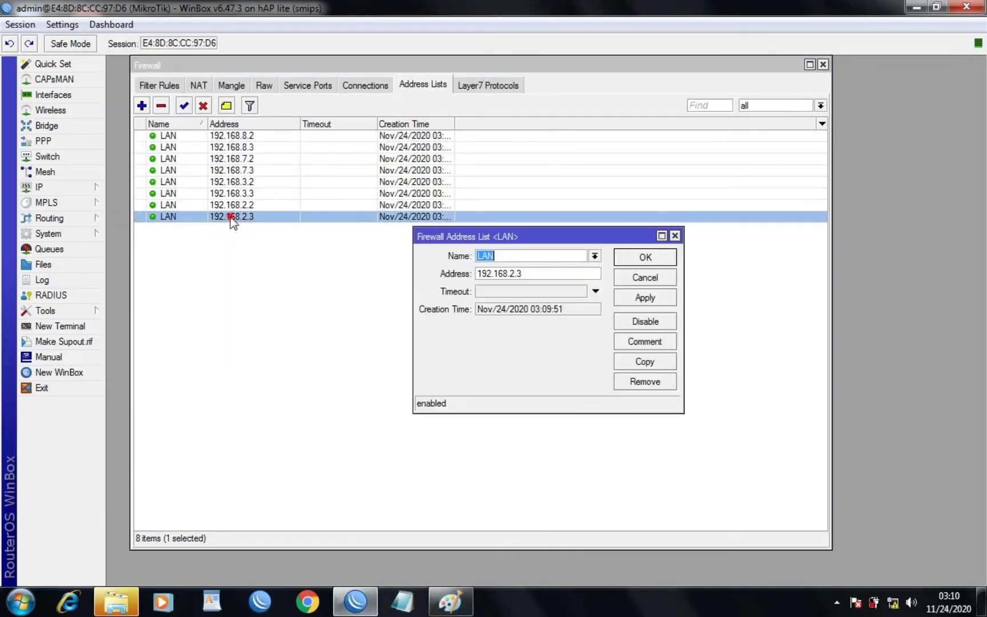
click(640, 361)
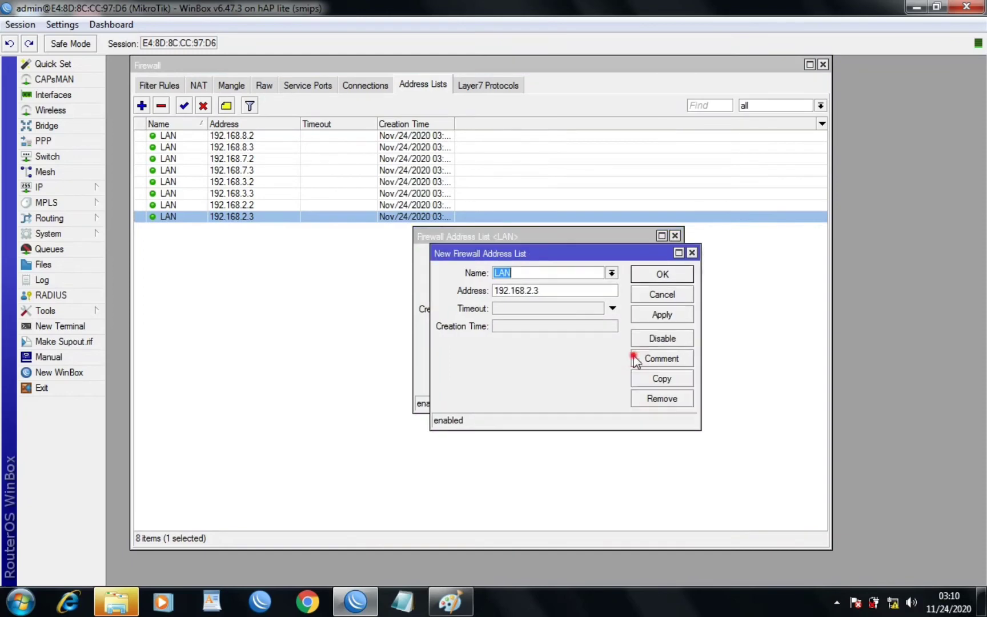
double_click(530, 290)
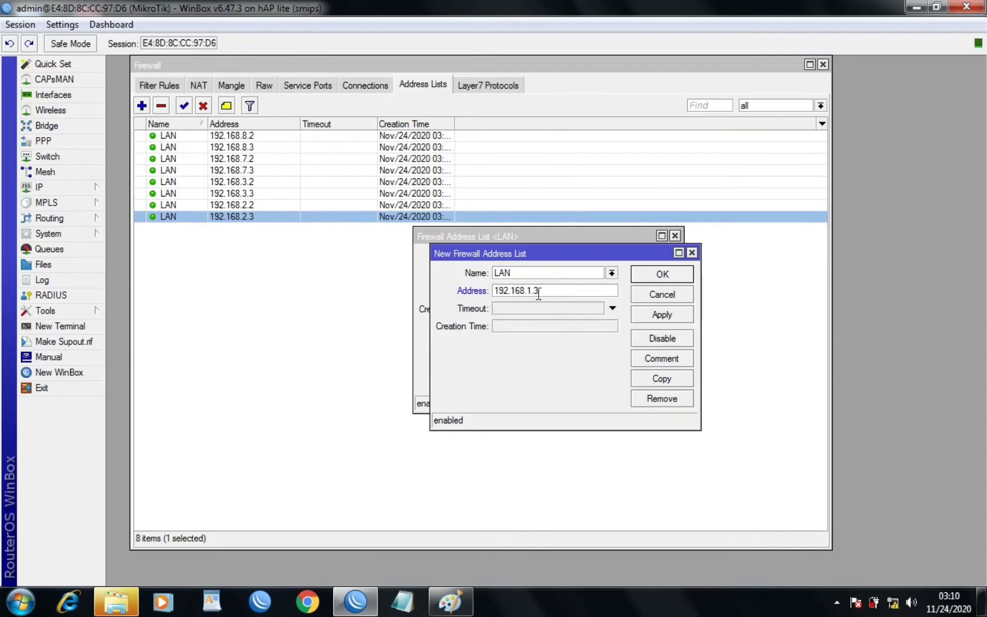
click(664, 316)
Step: Add 192.168.1.3 to the LAN list and close all entry windows
click(659, 380)
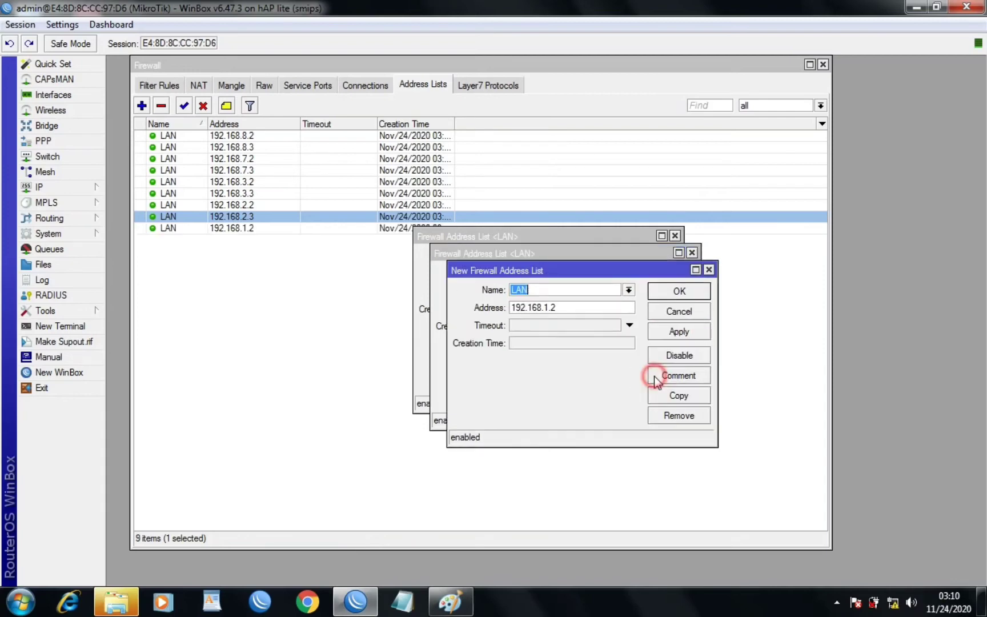
click(570, 308)
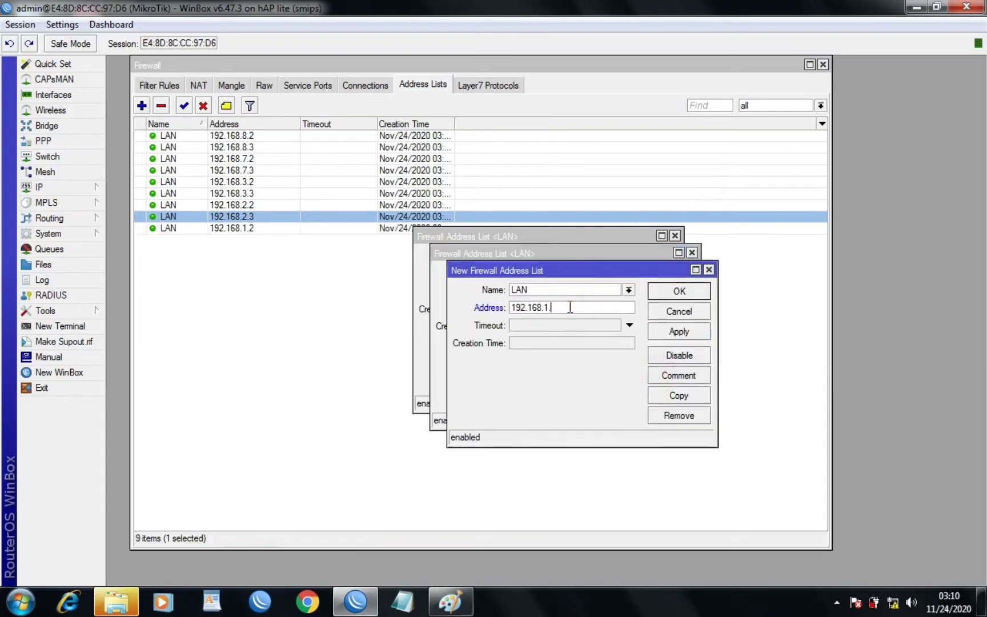
click(662, 332)
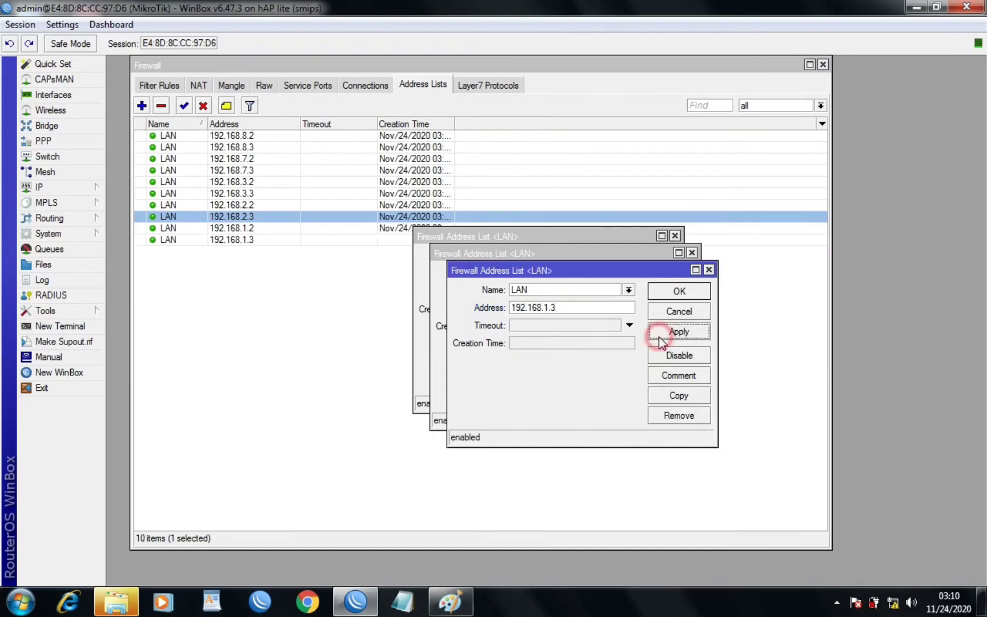
click(669, 292)
click(662, 273)
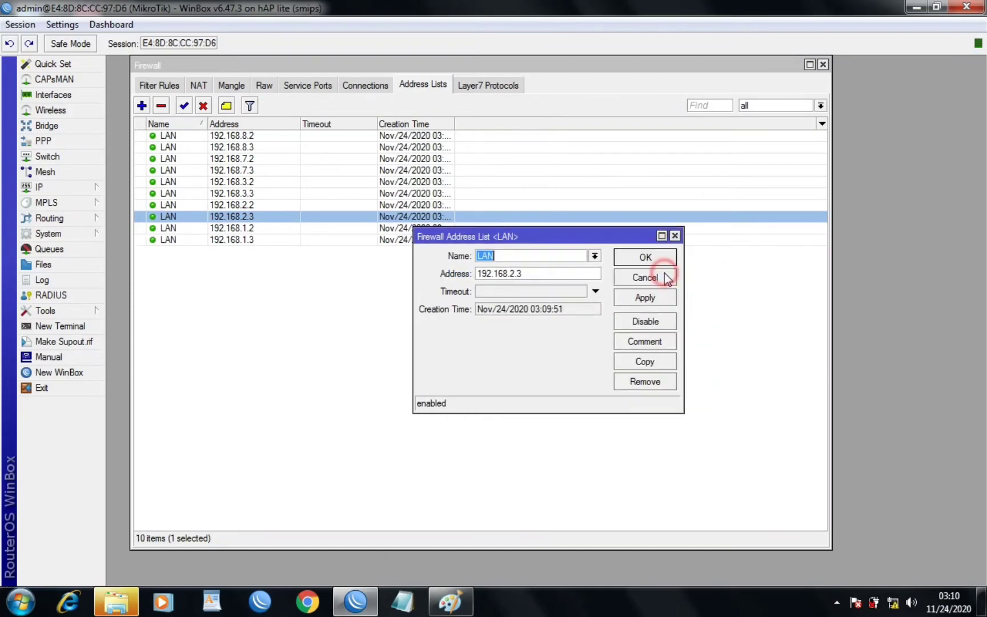
click(645, 258)
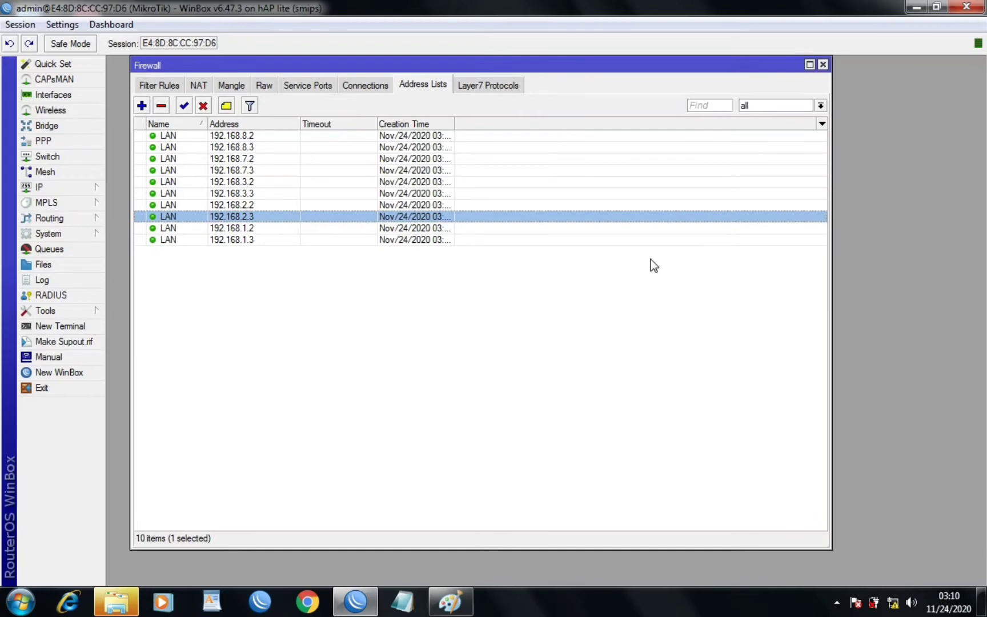
Step: Create a new Upload_100ribuan address list entry for 192.168.8.2
click(142, 106)
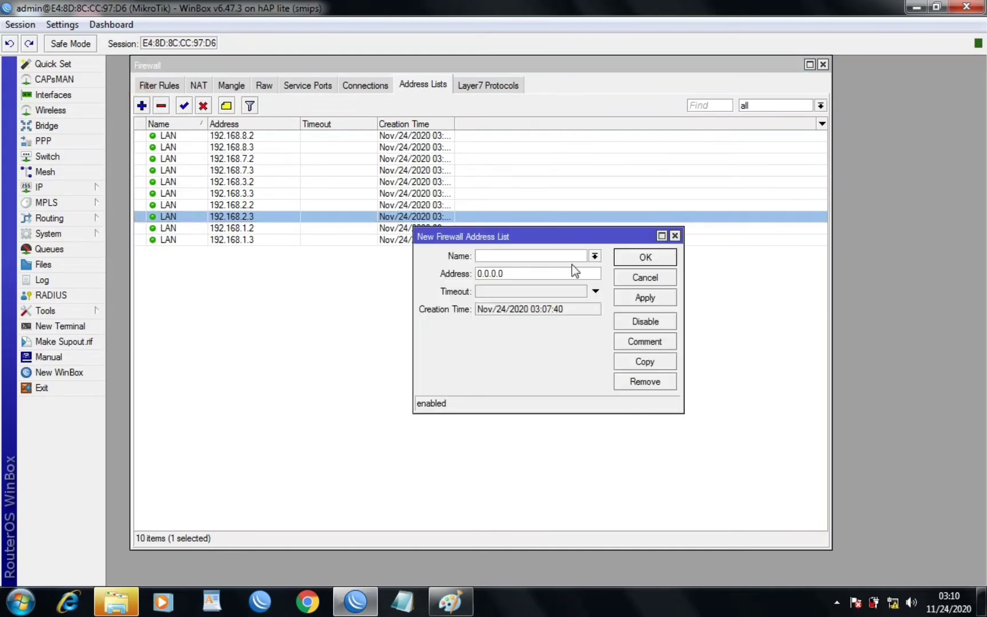
click(595, 256)
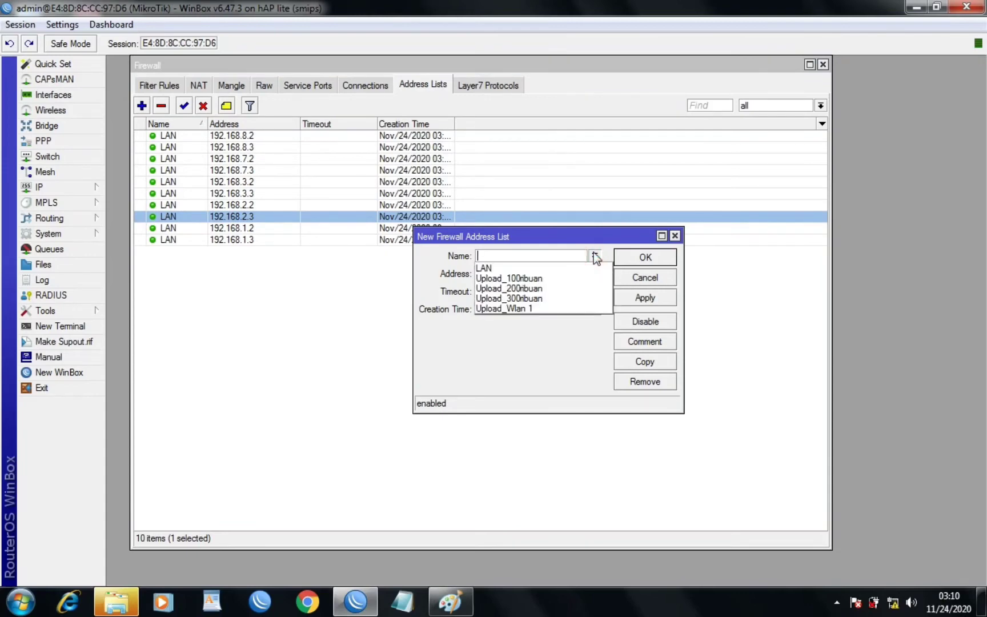
click(543, 278)
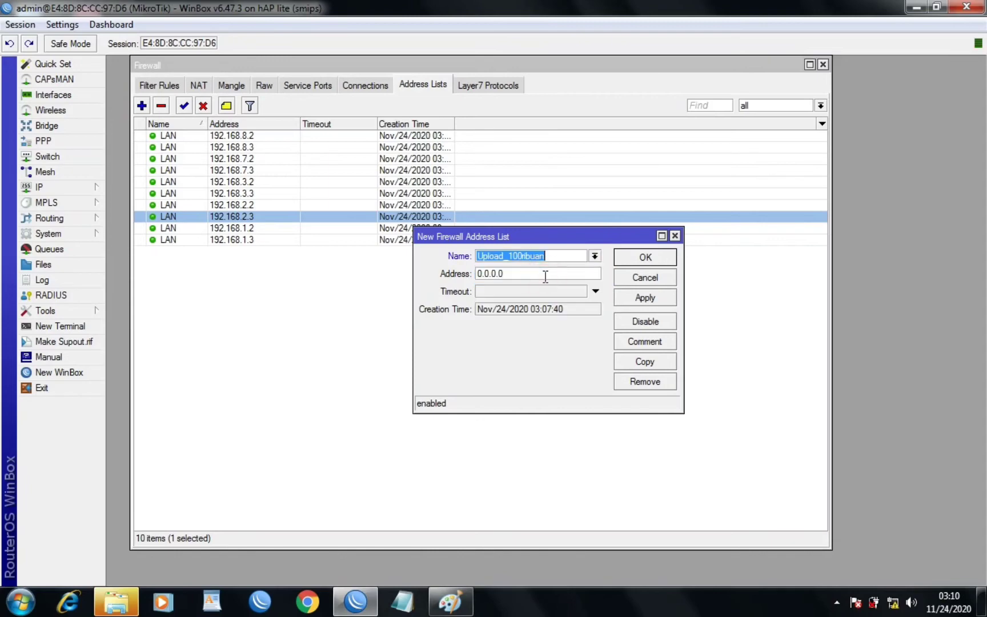
key(Tab)
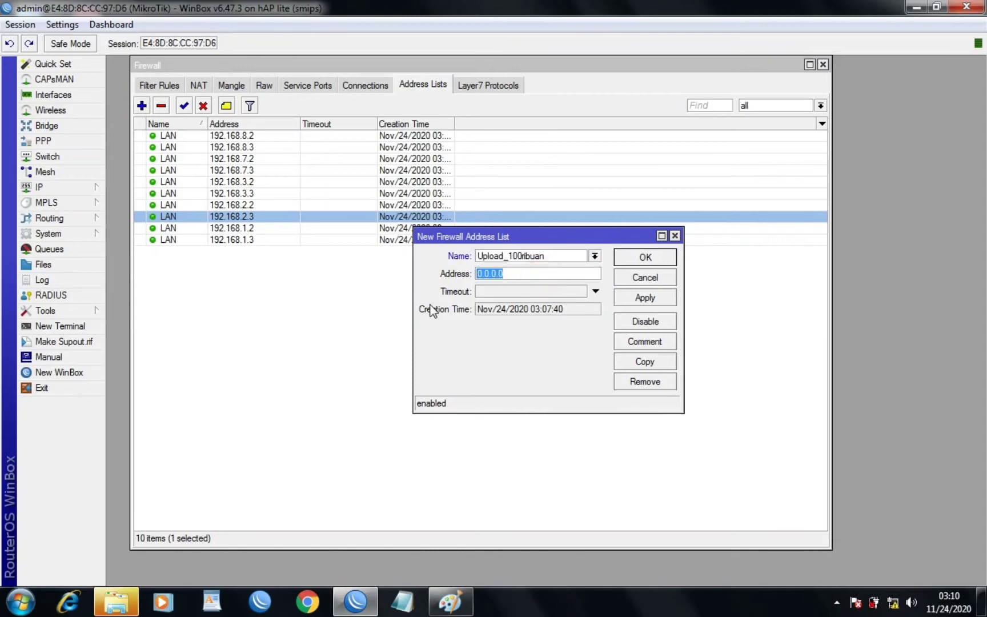
text(192.168.8.2)
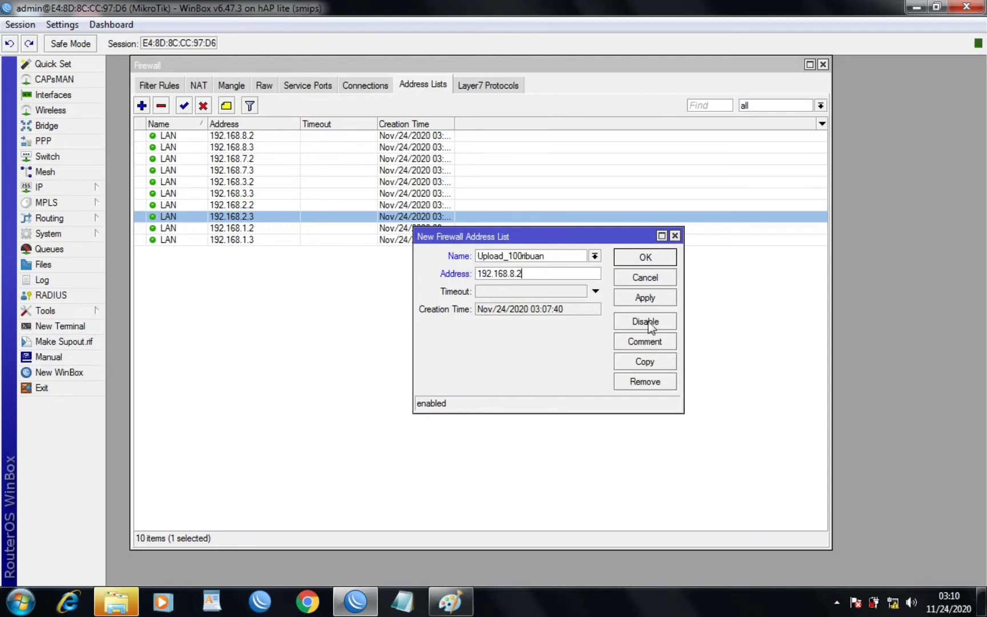
click(649, 298)
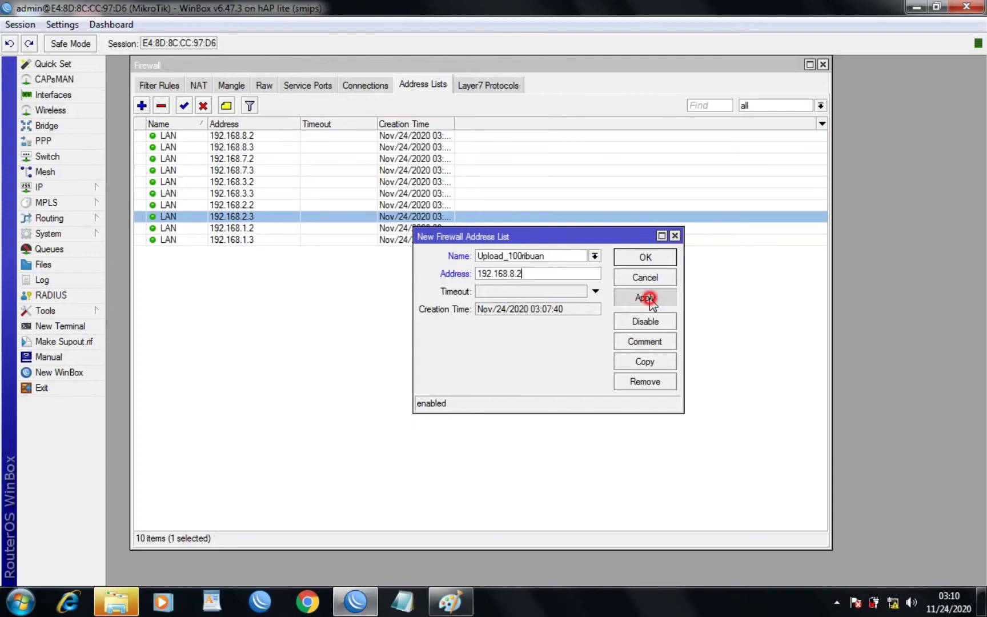
Step: Add 192.168.8.3 to Upload_100ribuan as a copy of the 192.168.8.2 entry
click(645, 363)
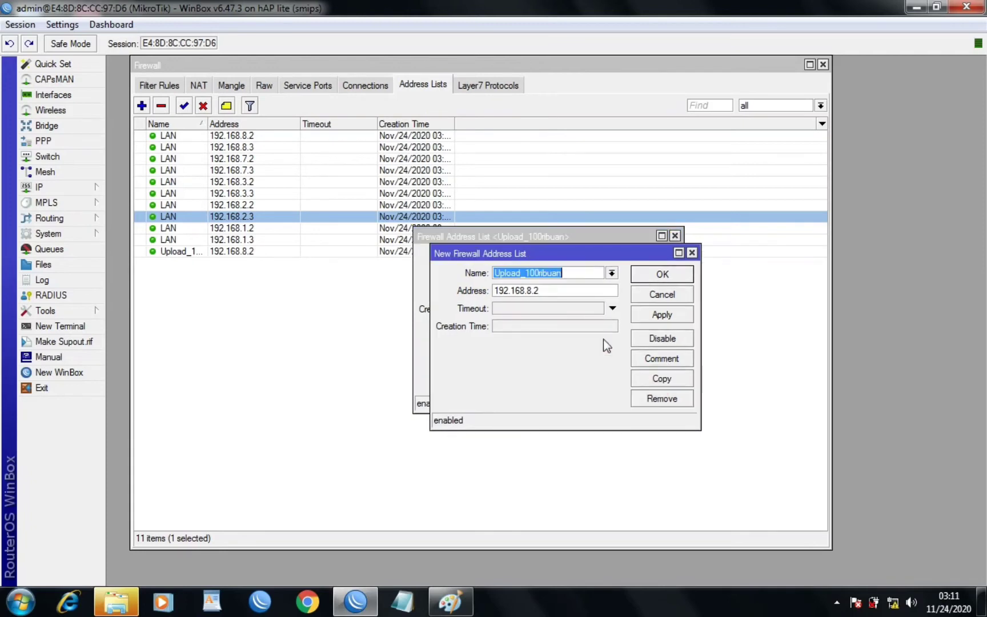
click(549, 290)
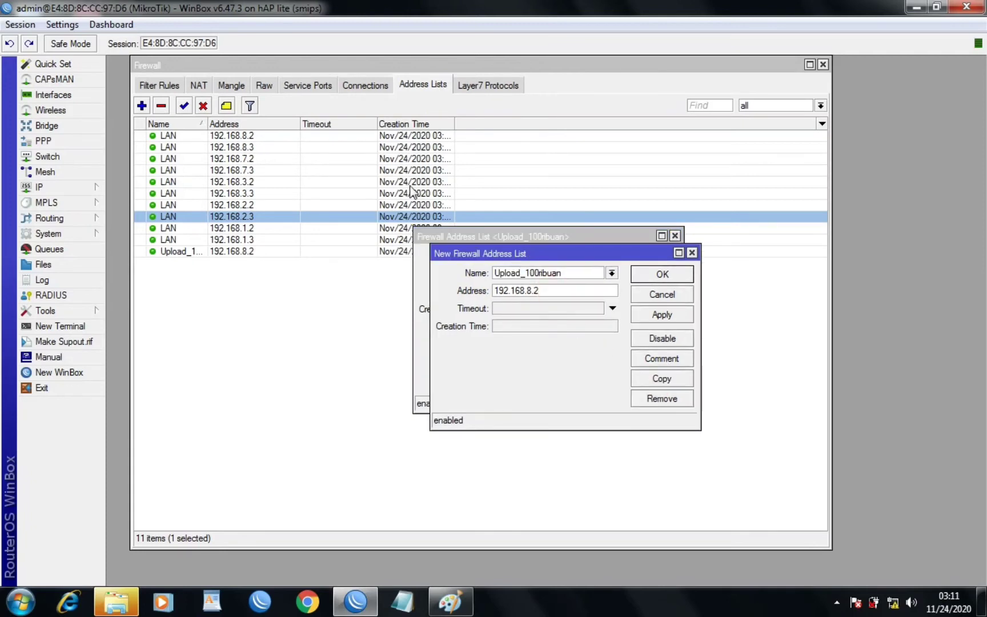
key(BackSpace)
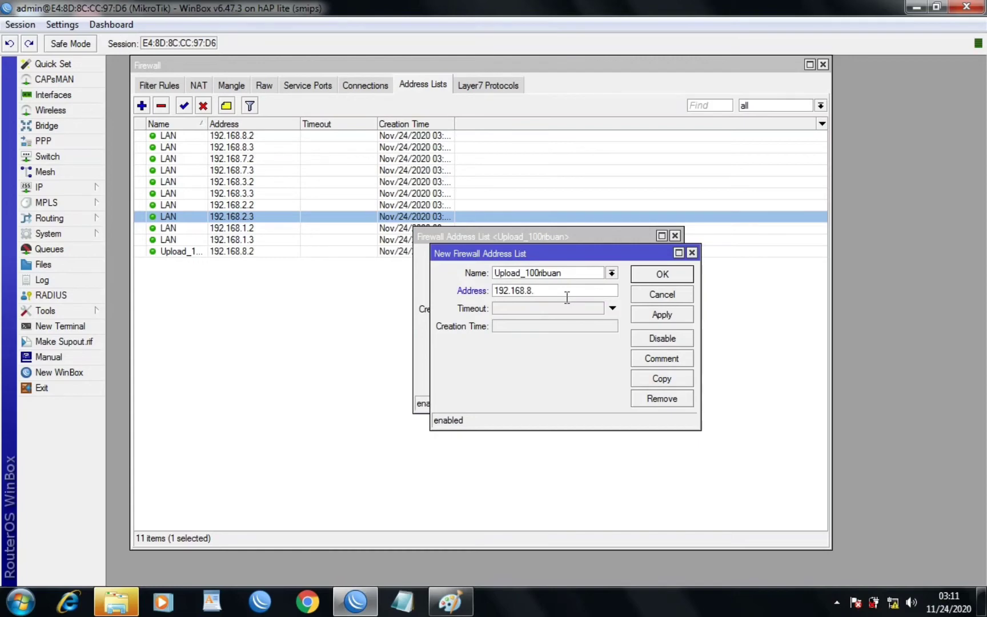
text(3)
click(644, 315)
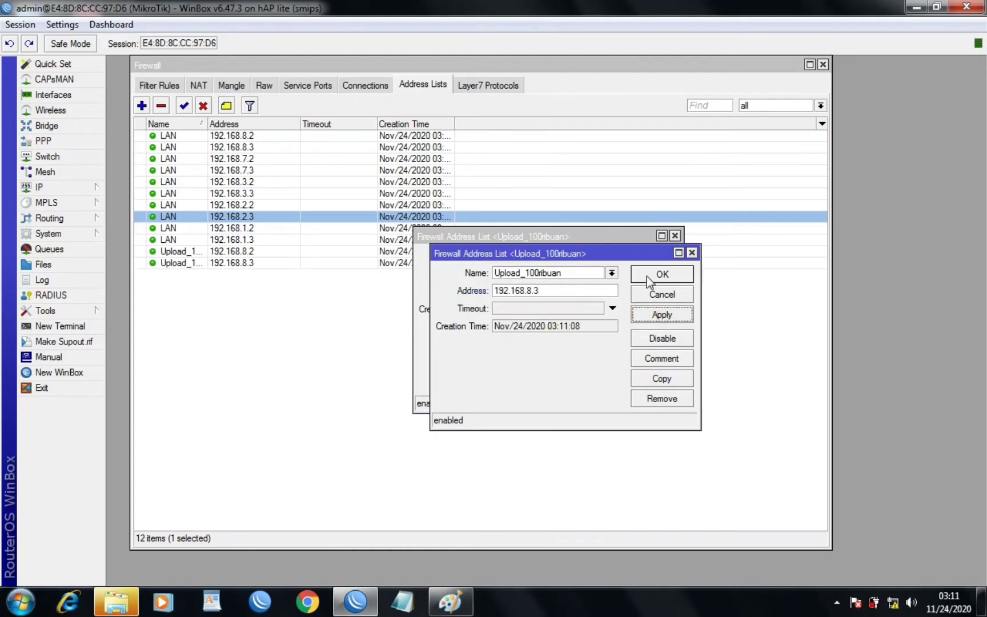
click(647, 277)
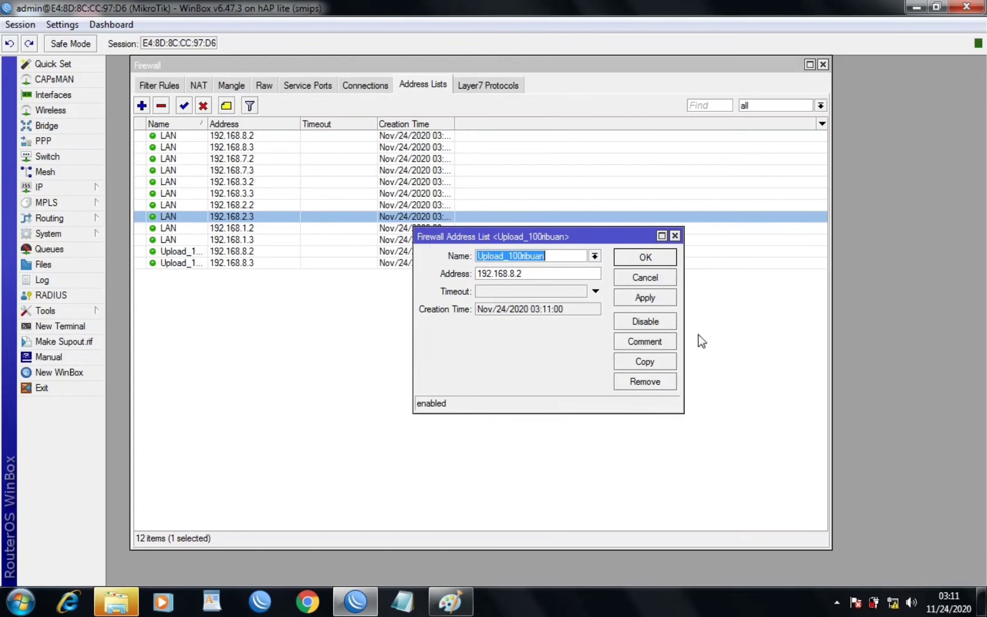
Step: Add 192.168.7.2 and 192.168.7.3 to Upload_100ribuan and close the entry windows
click(643, 361)
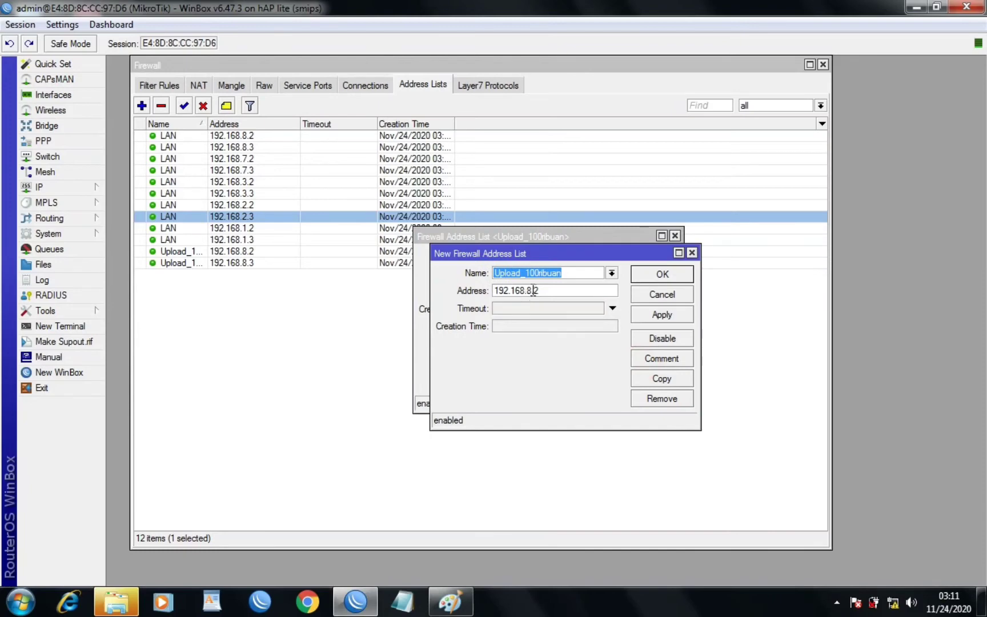
click(531, 290)
key(BackSpace)
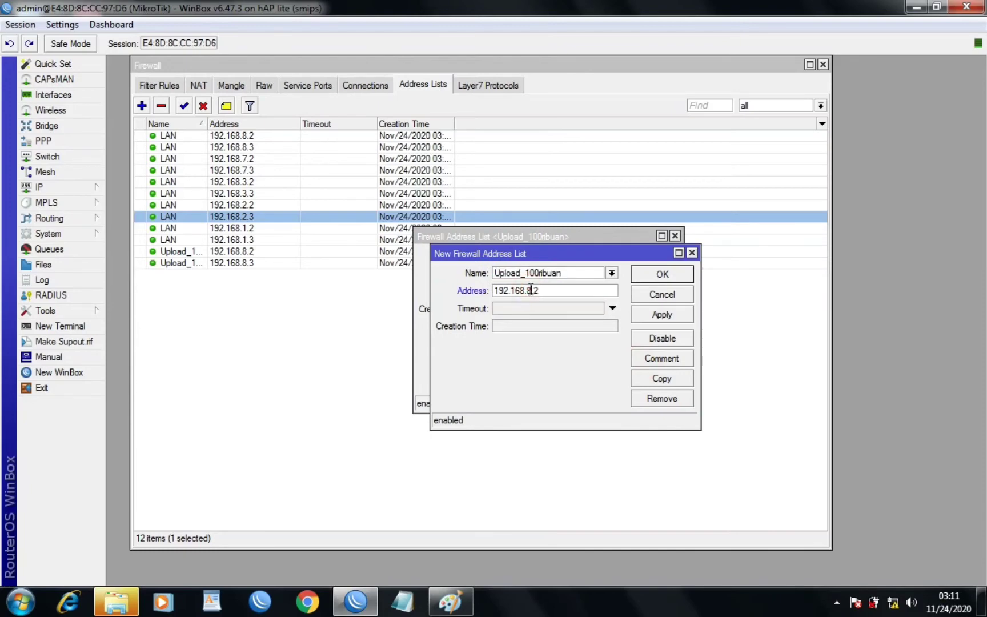
text(7)
click(661, 315)
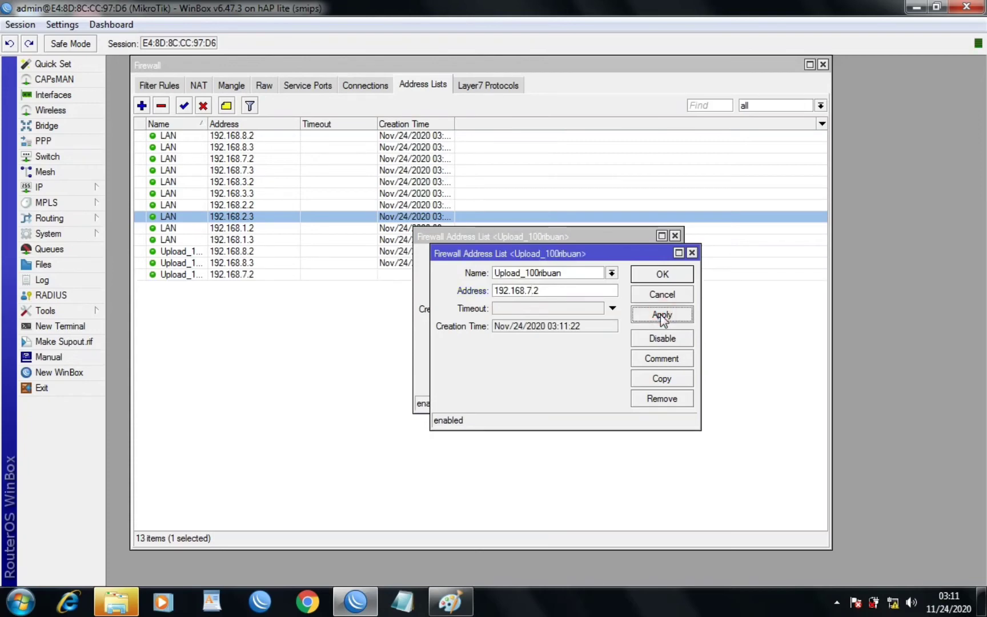
click(660, 383)
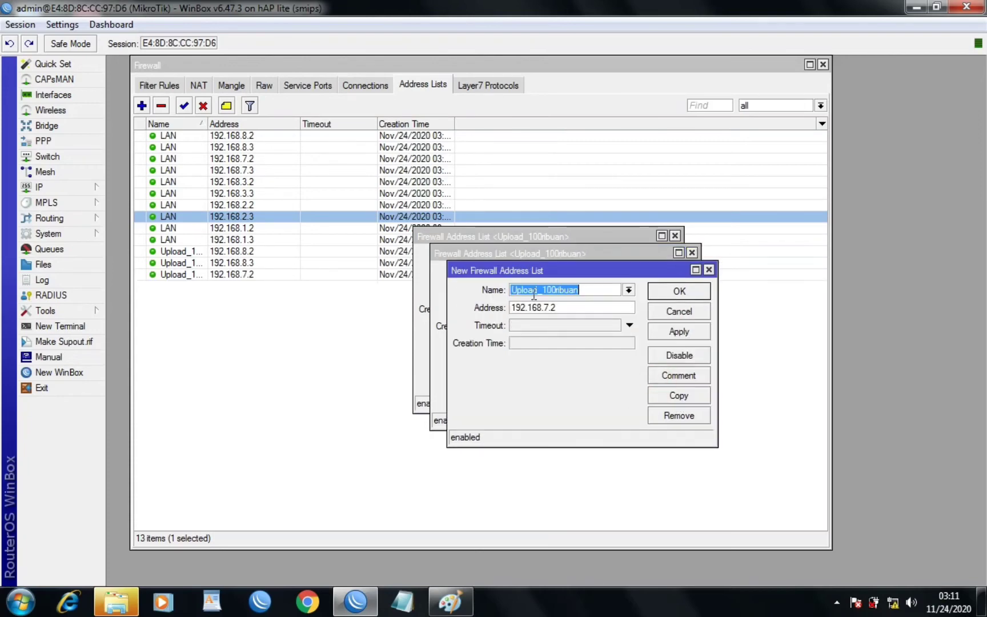
click(559, 307)
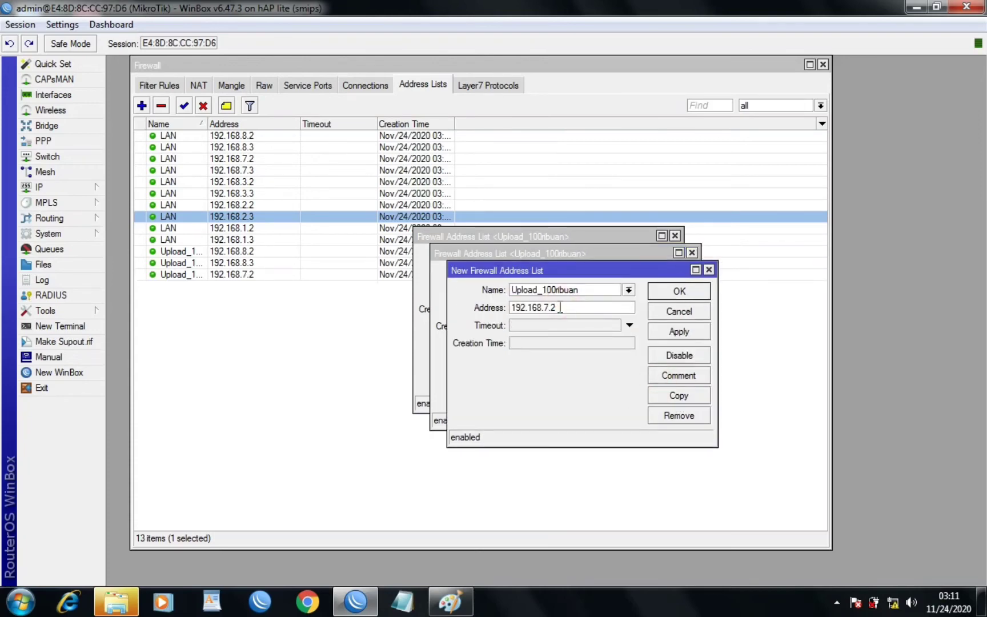
key(BackSpace)
text(3)
click(668, 332)
click(665, 293)
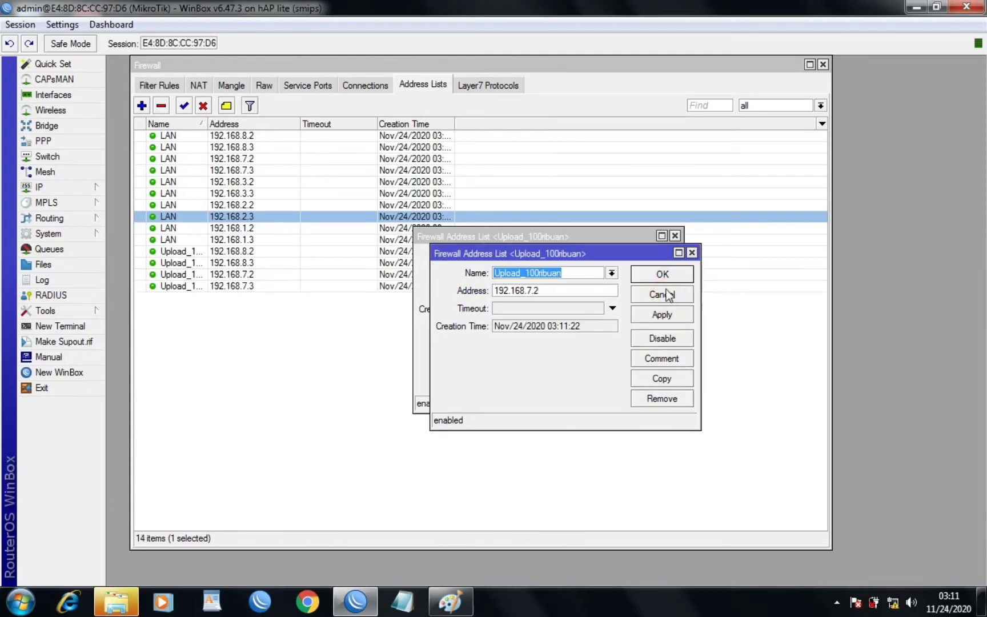
click(660, 273)
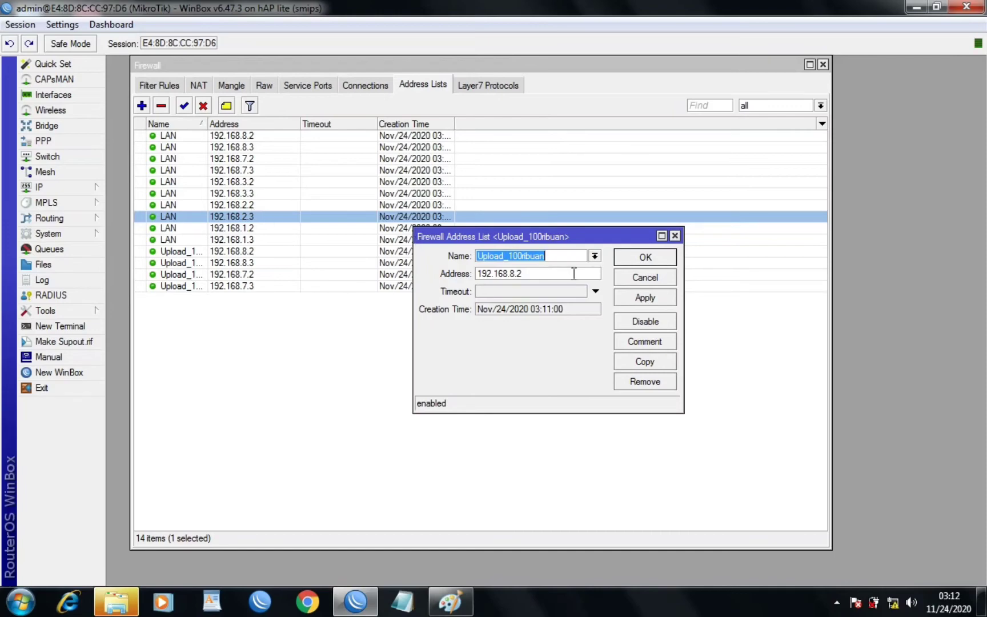
Step: Add 192.168.3.2 to a new Upload_200ribuan list as a copy of the 192.168.8.2 entry
click(643, 361)
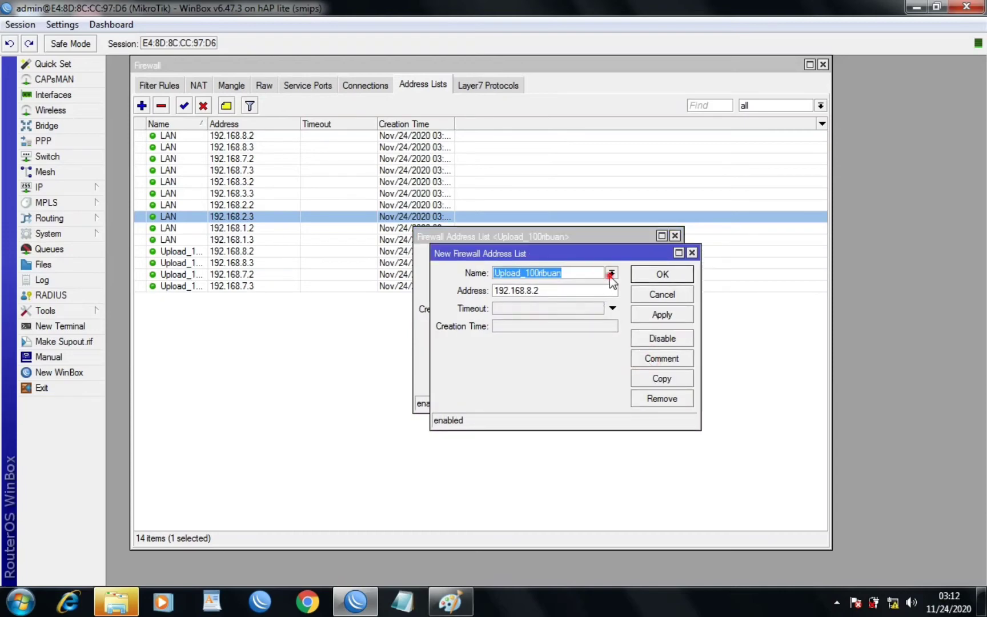
click(611, 274)
click(567, 306)
click(544, 292)
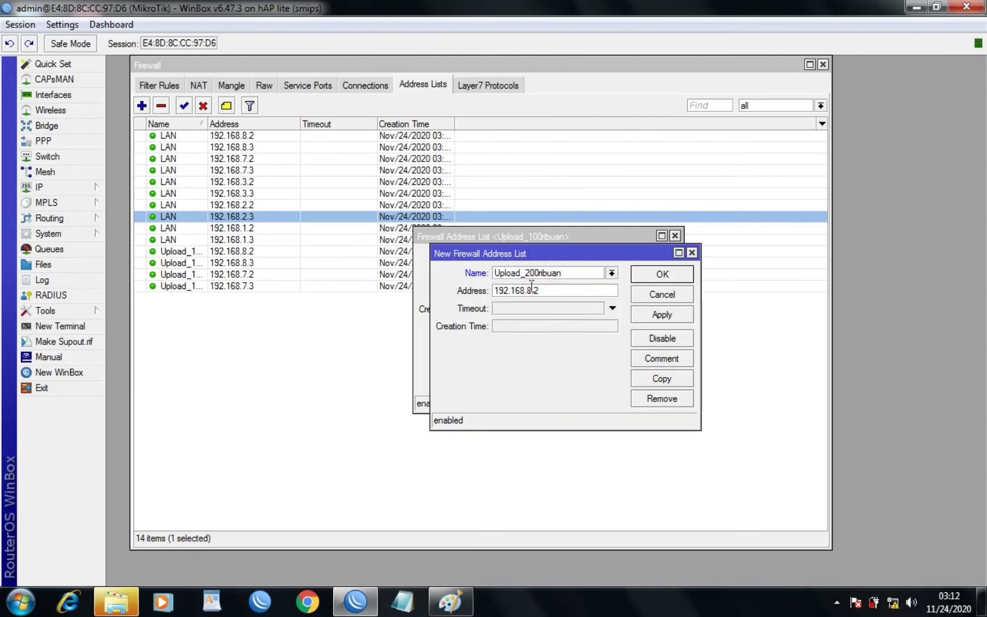
click(532, 290)
key(BackSpace)
text(3)
click(664, 320)
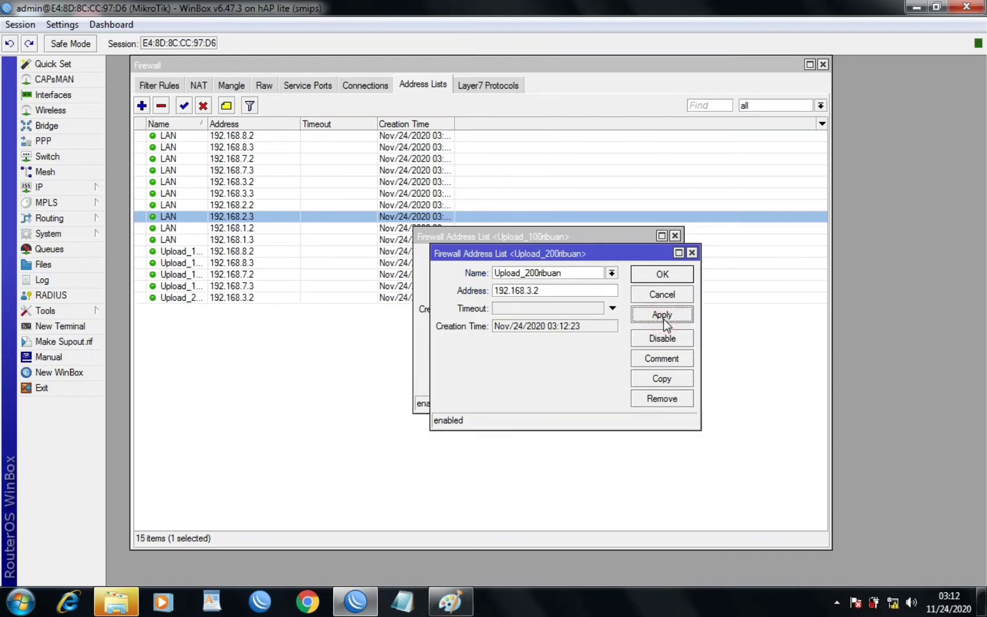
Step: Add 192.168.3.3 to Upload_200ribuan and close the open entry windows
click(660, 378)
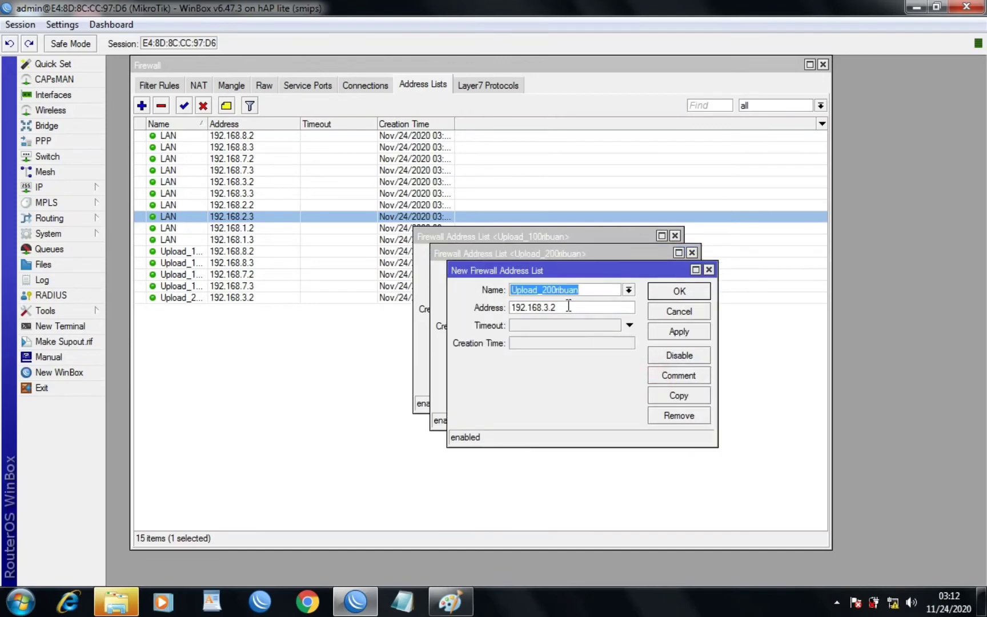
click(569, 306)
key(BackSpace)
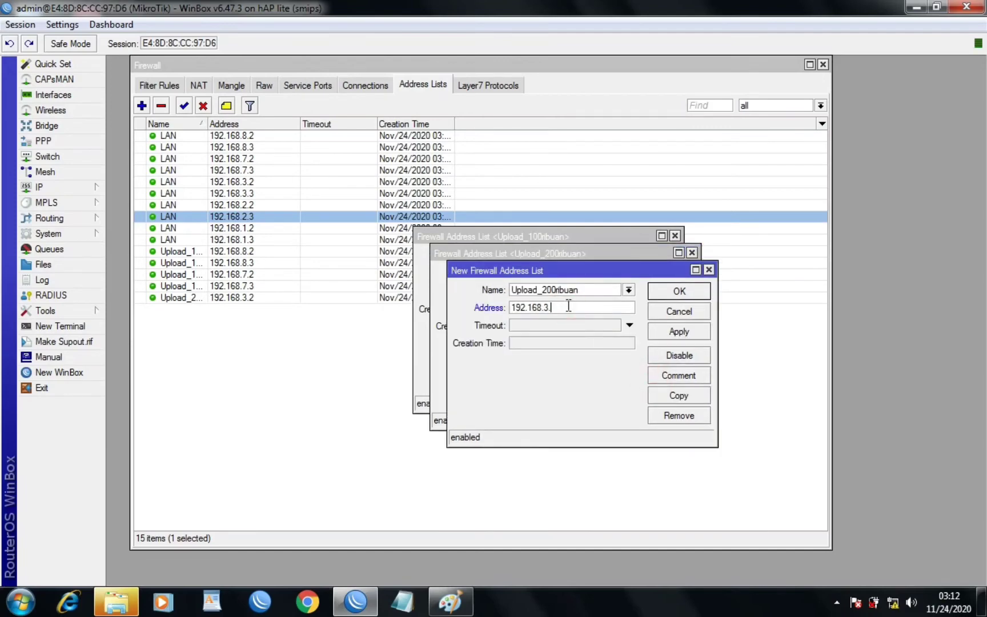
text(3)
click(688, 332)
click(680, 291)
click(672, 273)
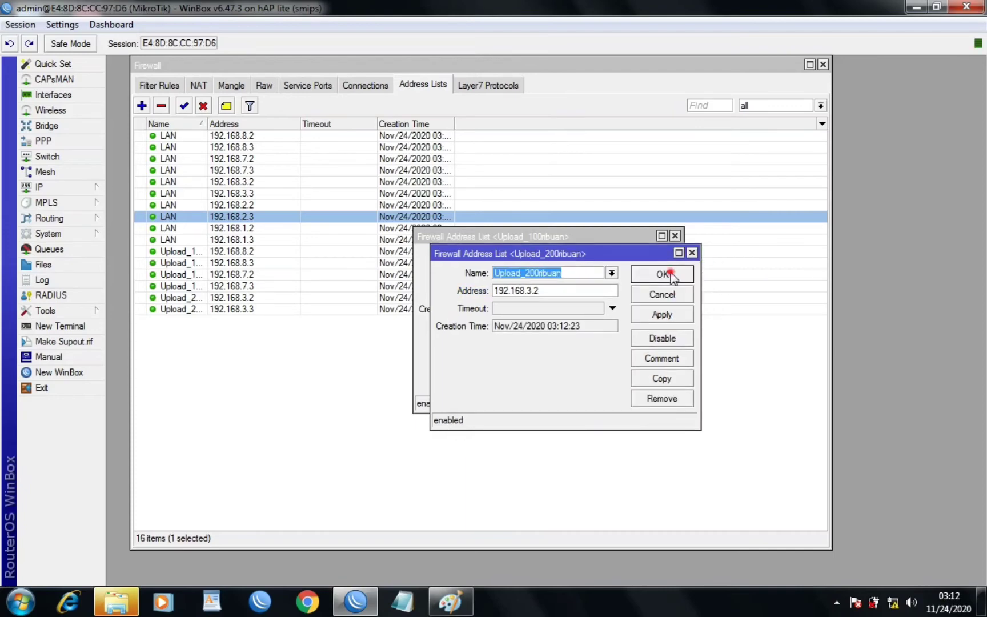
click(673, 277)
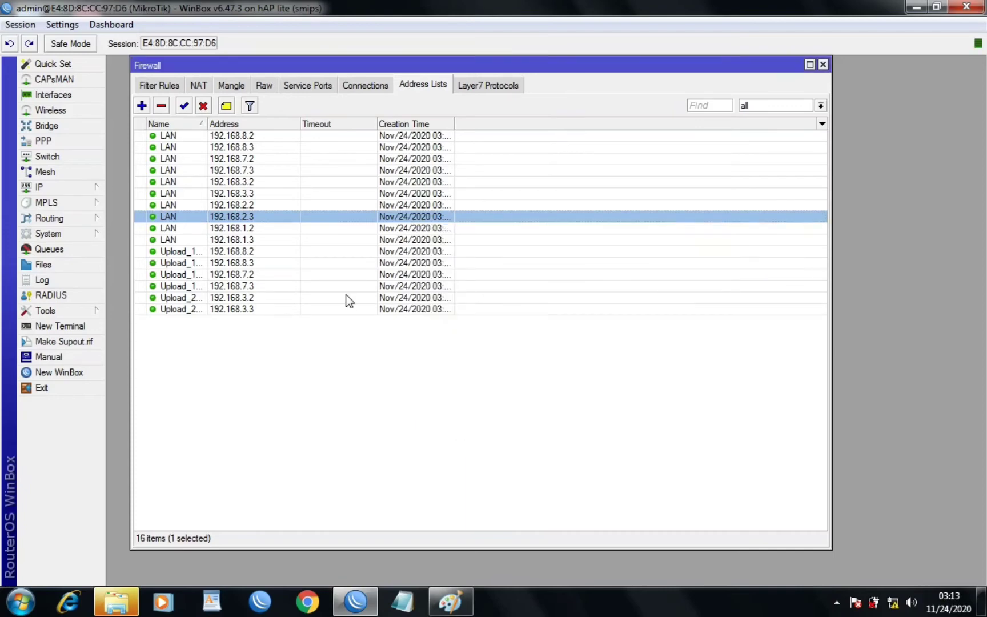
Step: Add 192.168.2.2 to Upload_200ribuan as a copy of the 192.168.3.2 entry
click(252, 205)
click(252, 216)
double_click(248, 297)
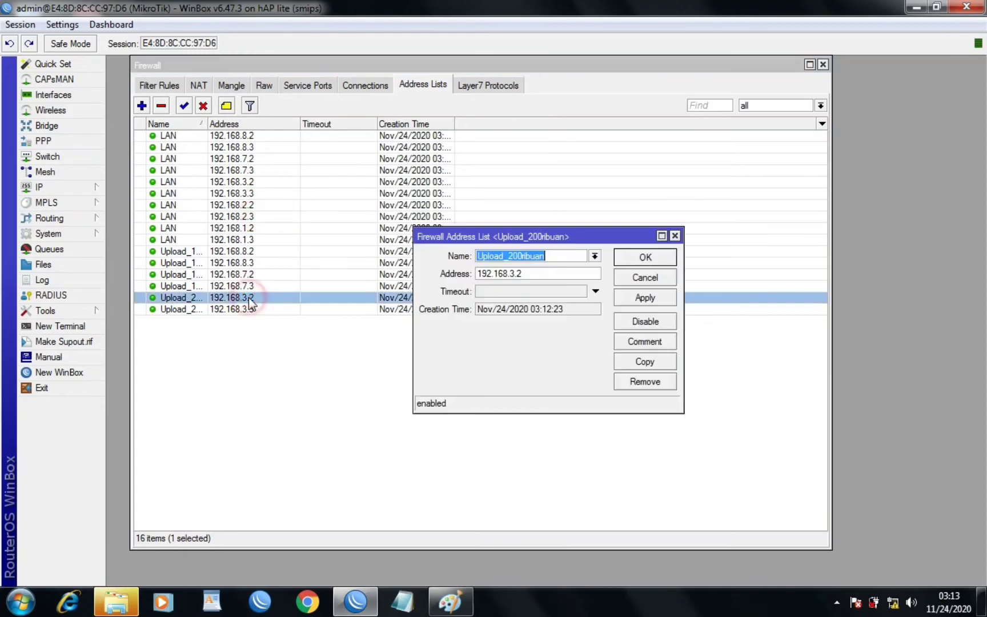
click(628, 361)
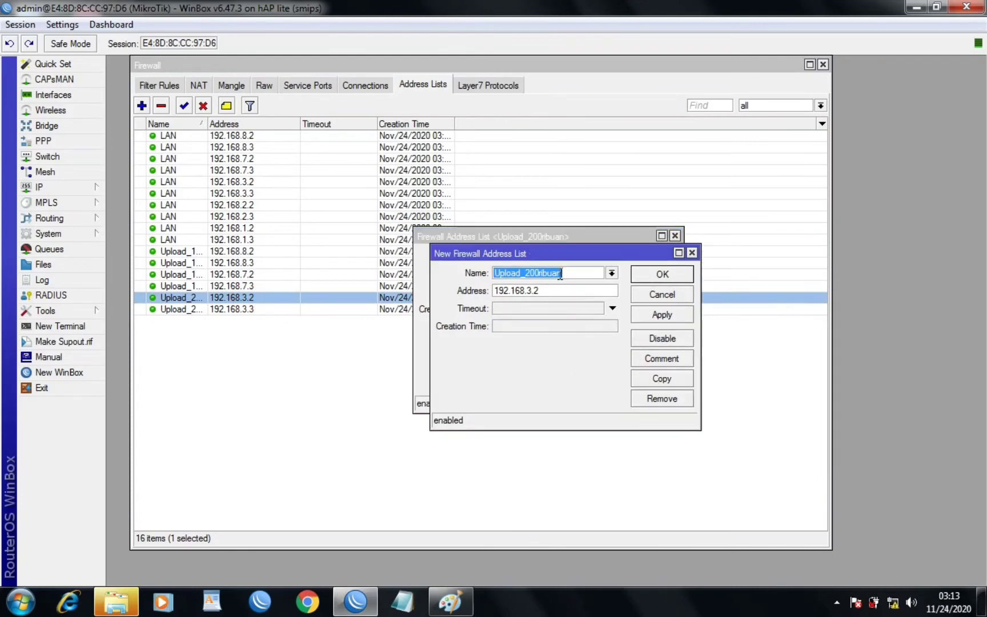
click(531, 291)
key(BackSpace)
text(2)
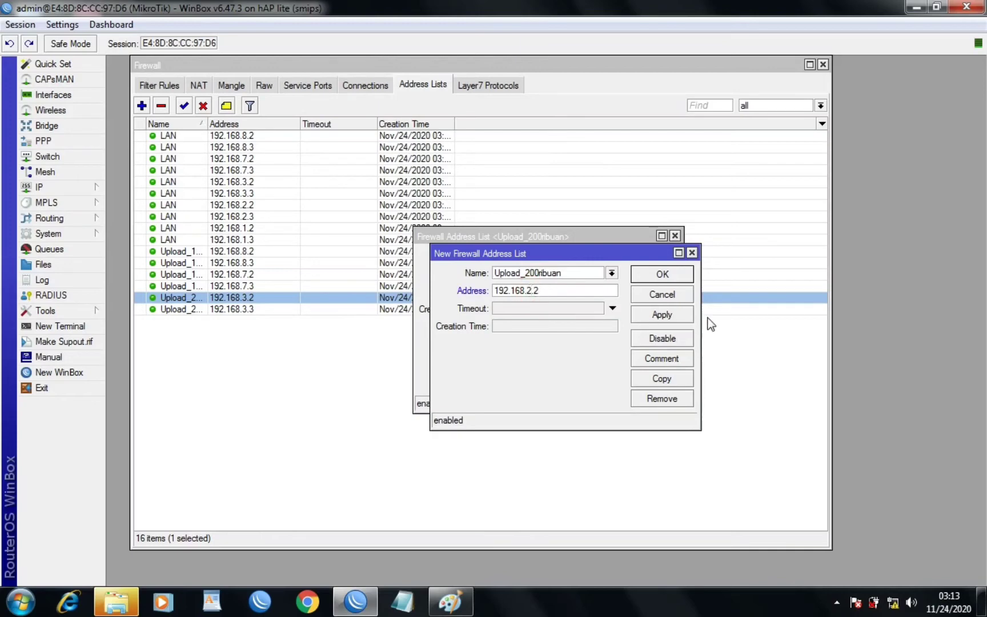
click(676, 314)
Step: Add 192.168.2.3 to Upload_200ribuan and close all entry windows
click(654, 376)
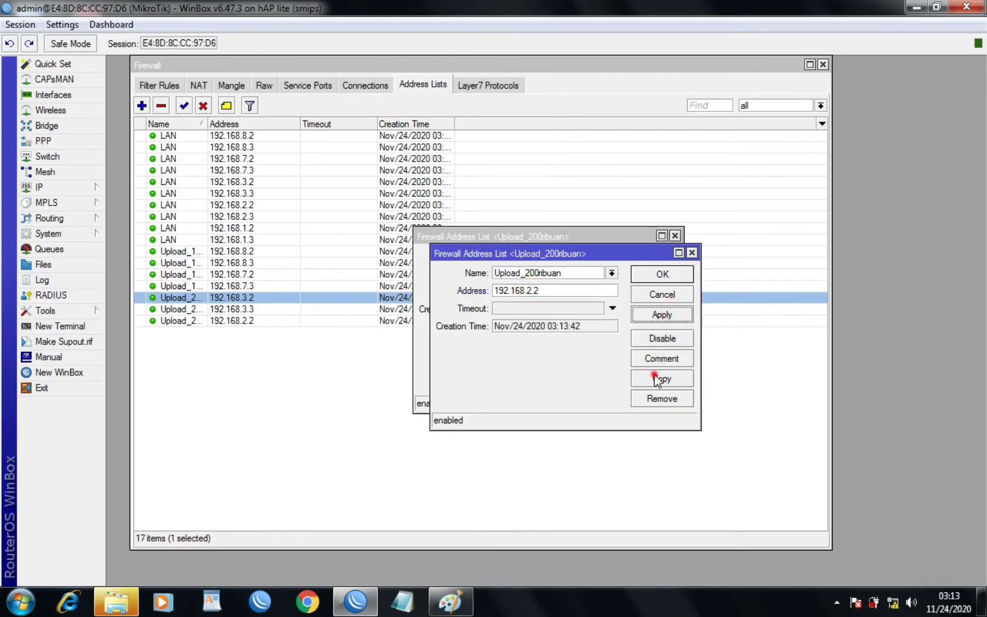
click(555, 307)
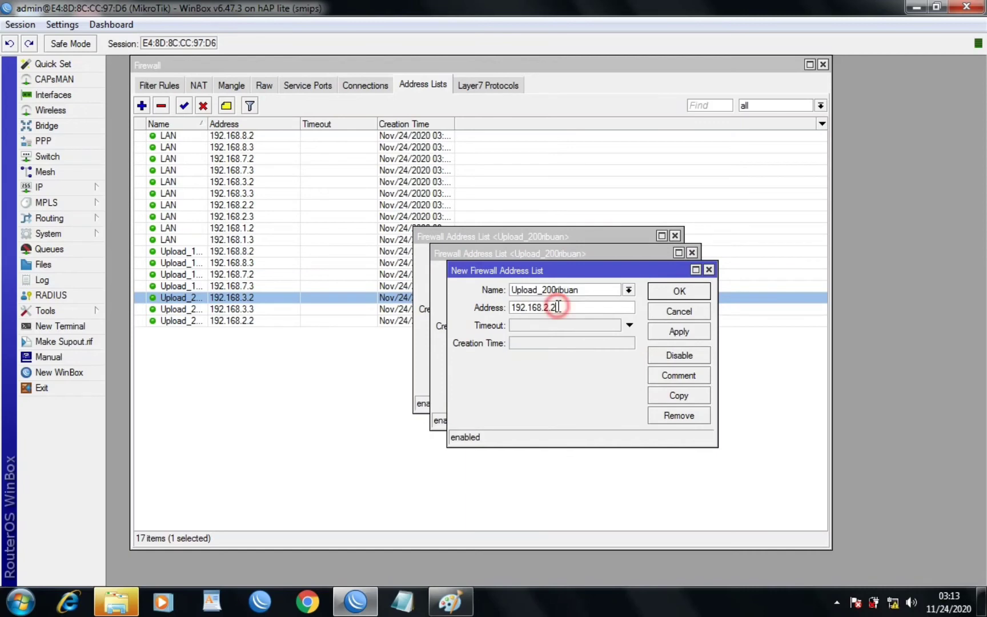
key(BackSpace)
text(3)
click(678, 331)
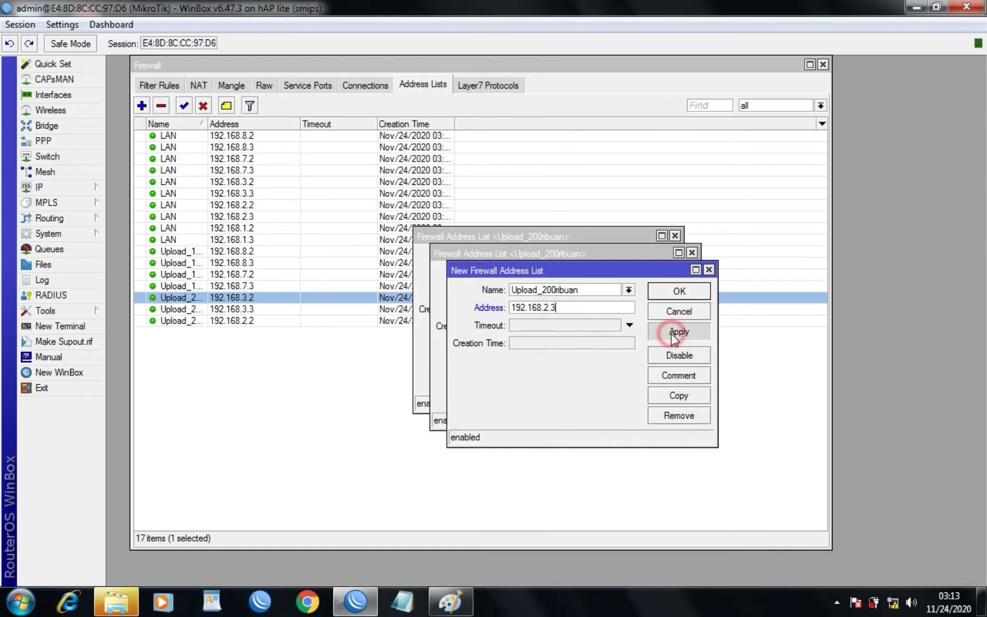
click(677, 292)
click(675, 274)
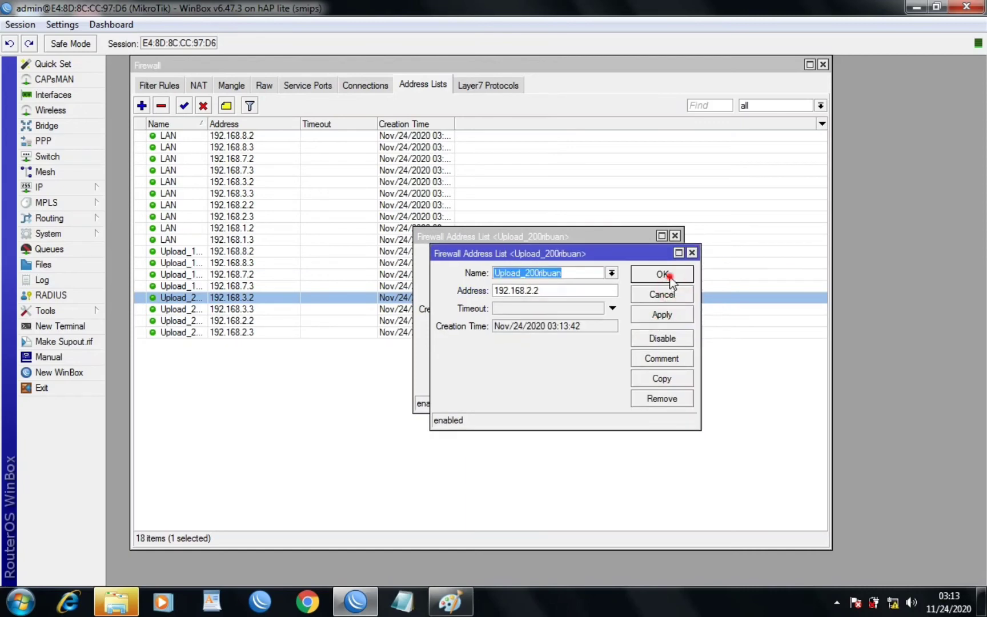
click(647, 260)
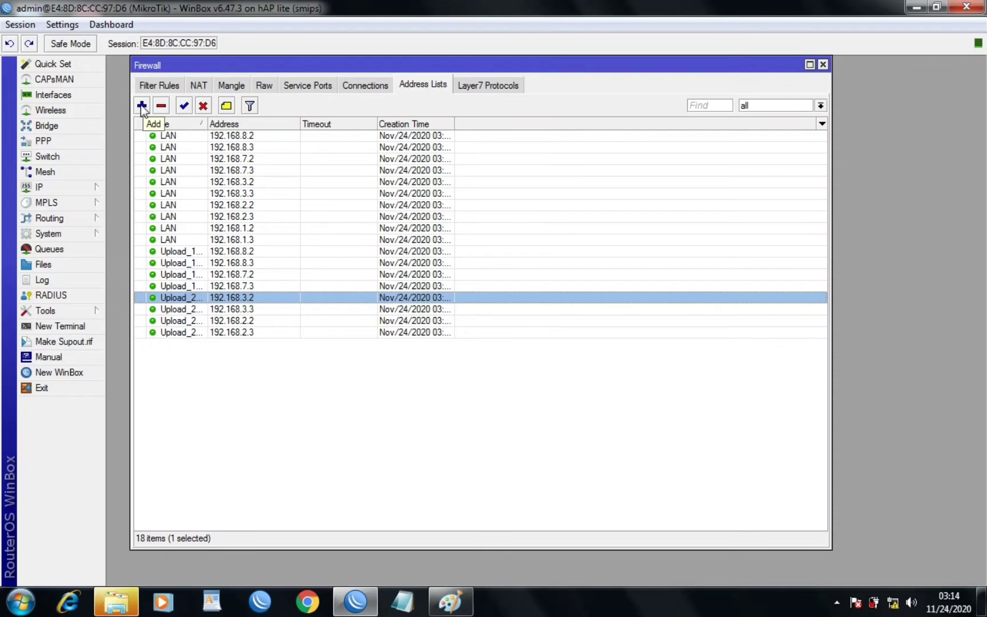
Step: Add 192.168.1.2 to a new Upload_300ribuan list as a copy of the 192.168.2.2 entry
double_click(260, 320)
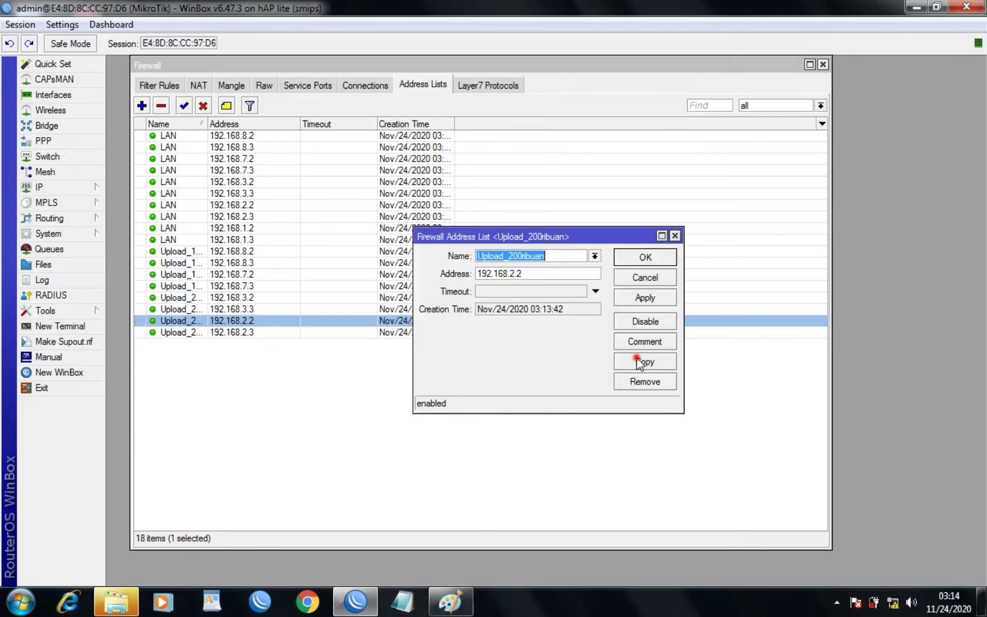
click(637, 362)
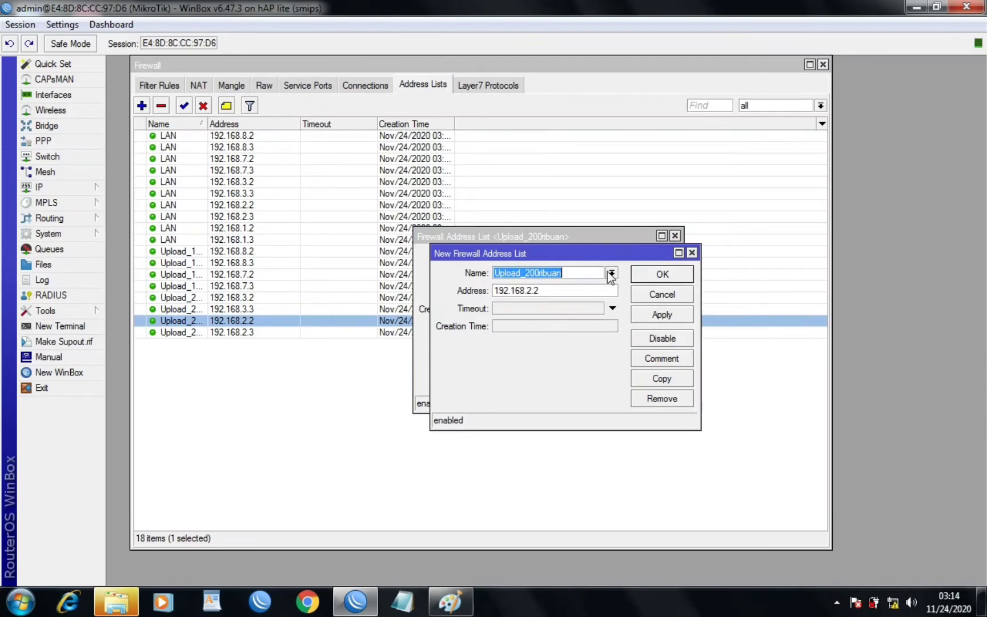
click(611, 273)
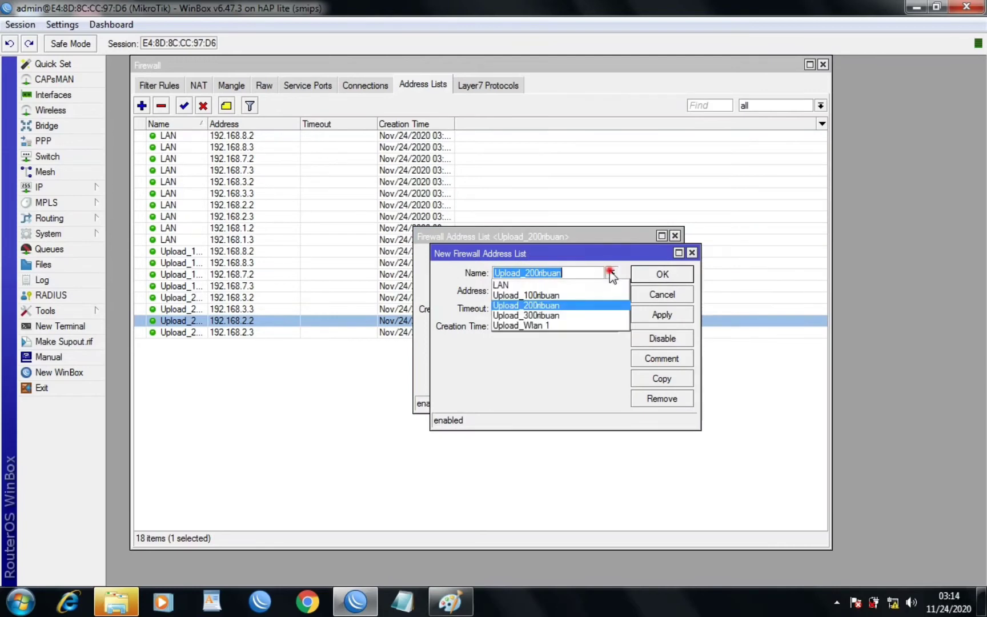
click(543, 315)
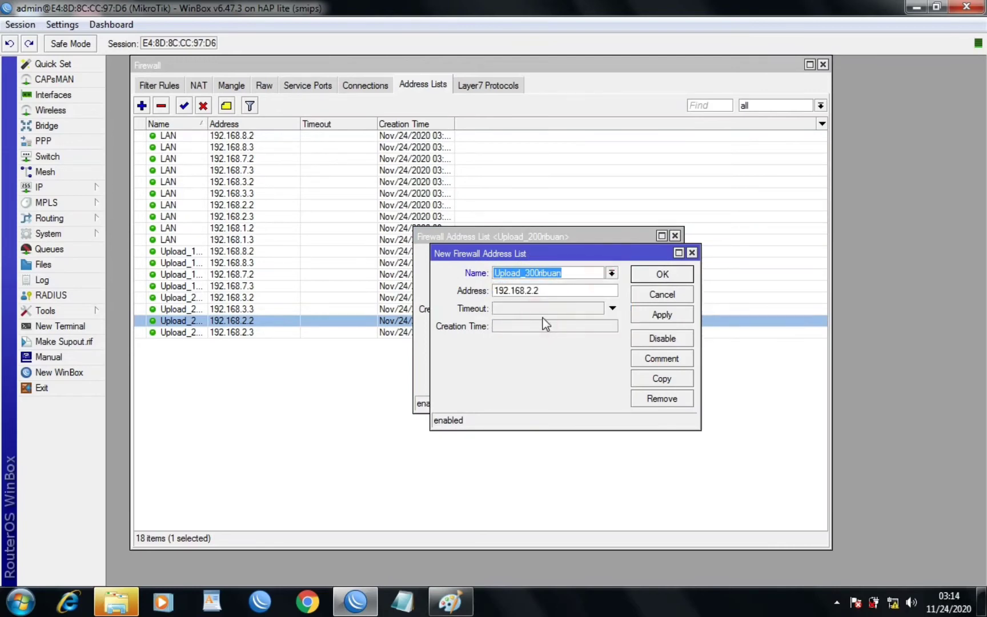
click(532, 290)
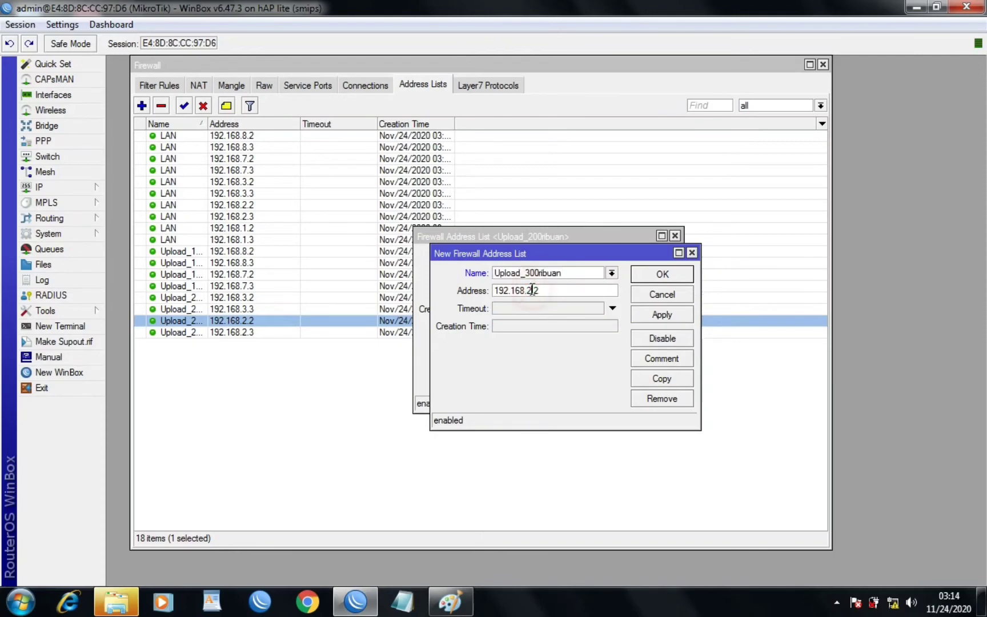
key(BackSpace)
text(1)
click(665, 317)
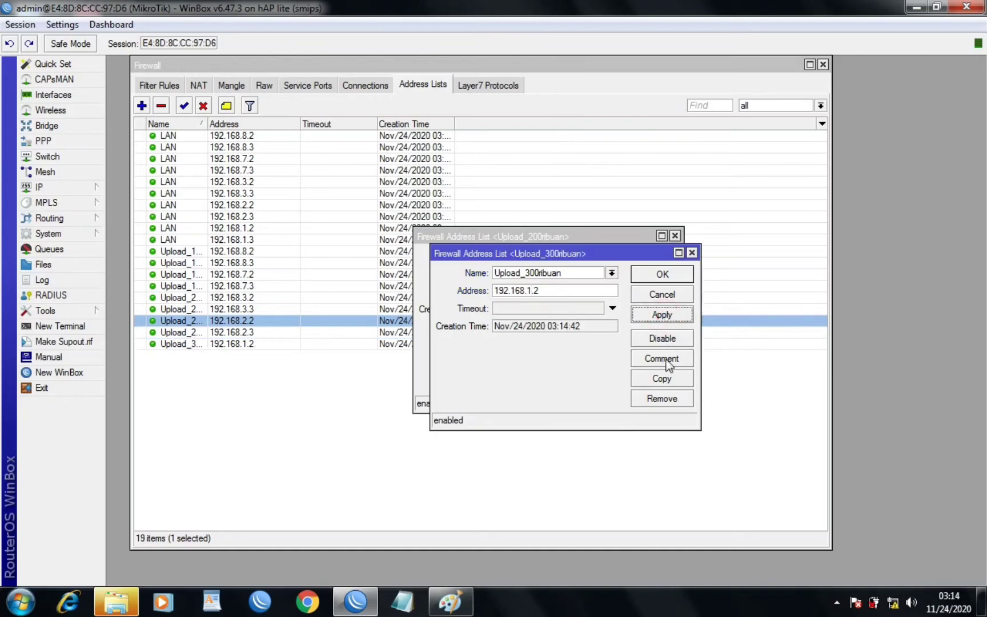
Step: Add 192.168.1.3 to Upload_300ribuan and close all entry windows
click(663, 377)
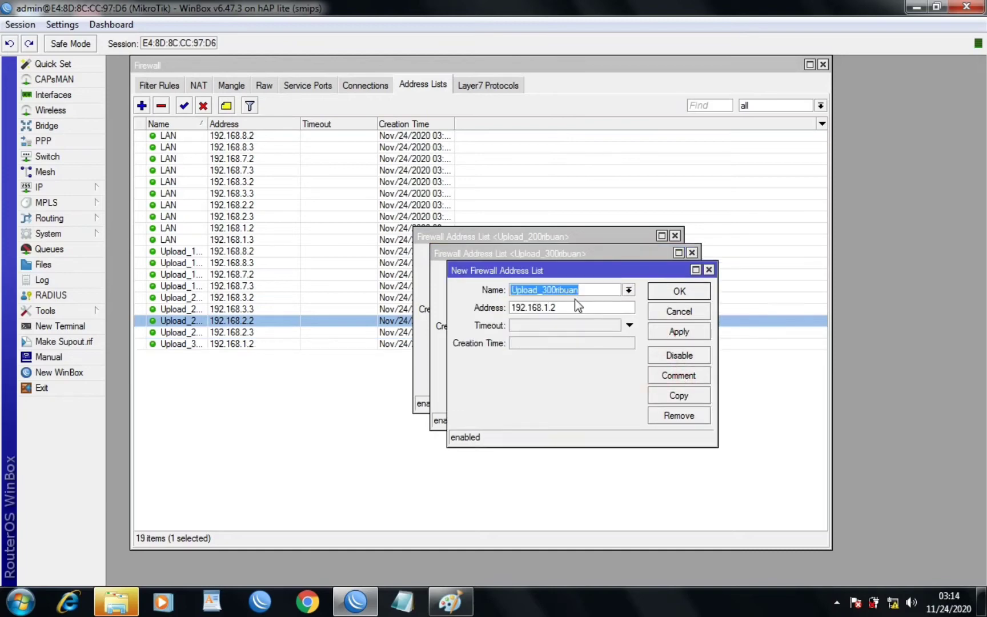
click(560, 308)
key(BackSpace)
text(3)
click(679, 337)
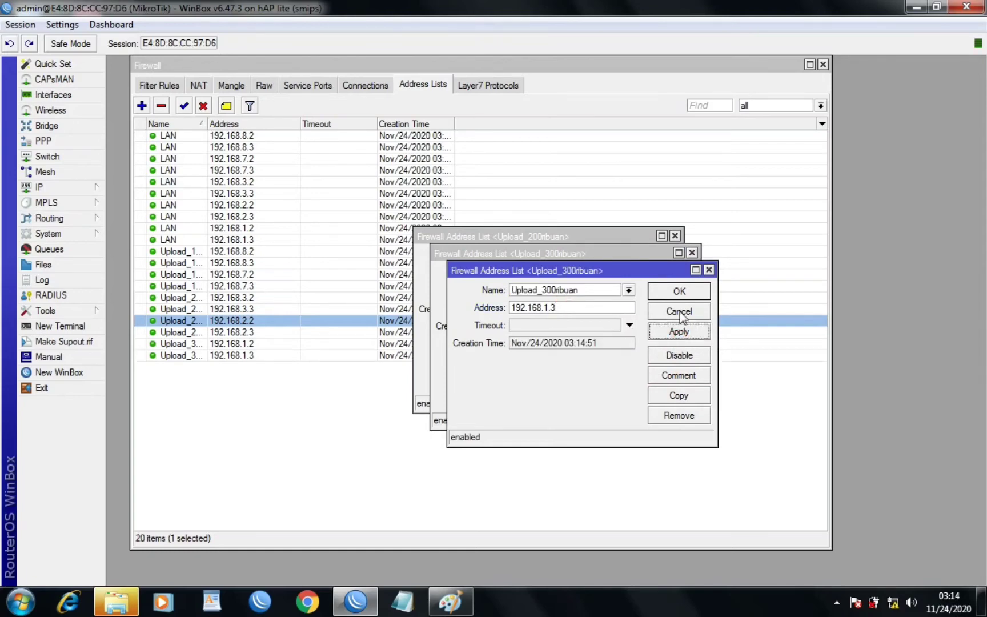
click(678, 291)
click(671, 275)
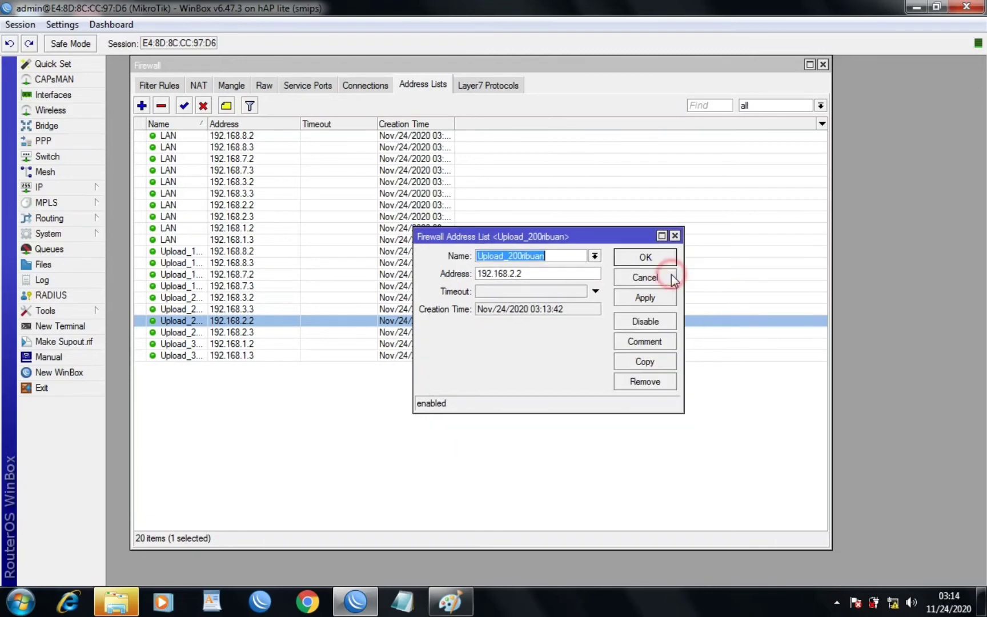
click(657, 258)
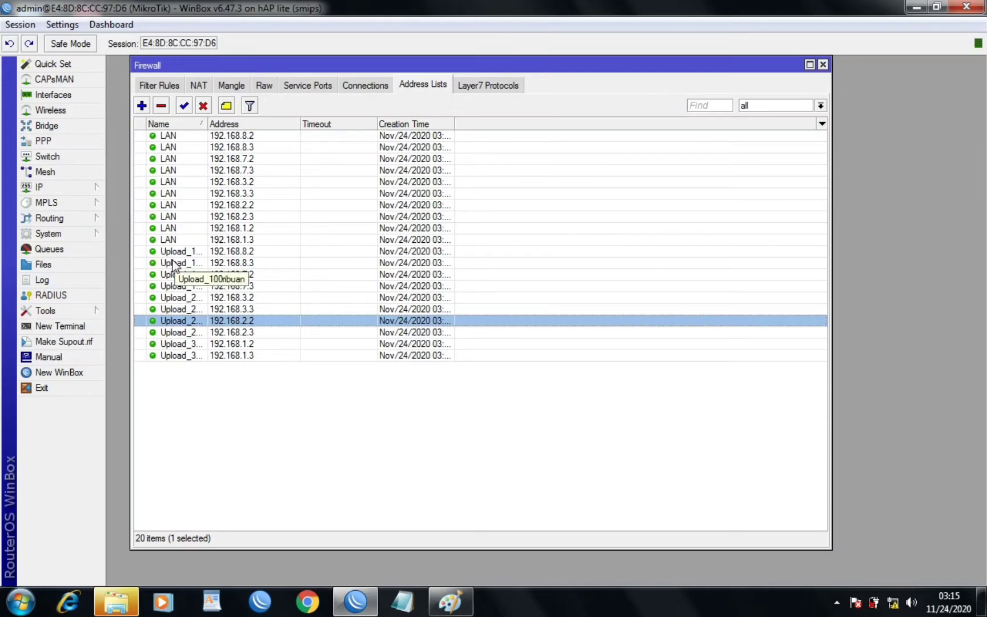
Step: Add 10.10.10.0/24 to the LAN address list after checking the network diagram
click(142, 106)
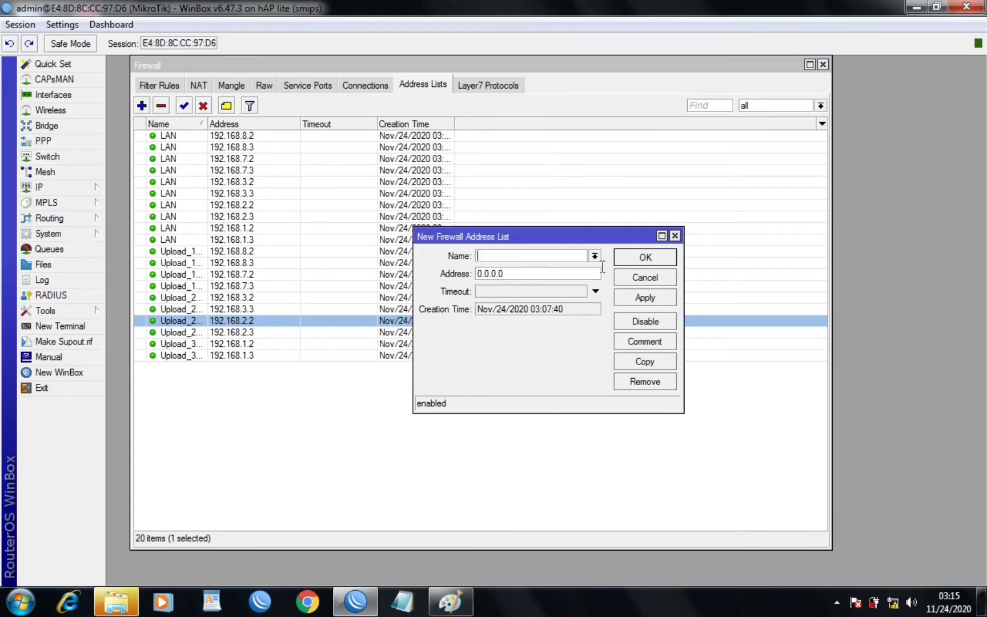
click(594, 256)
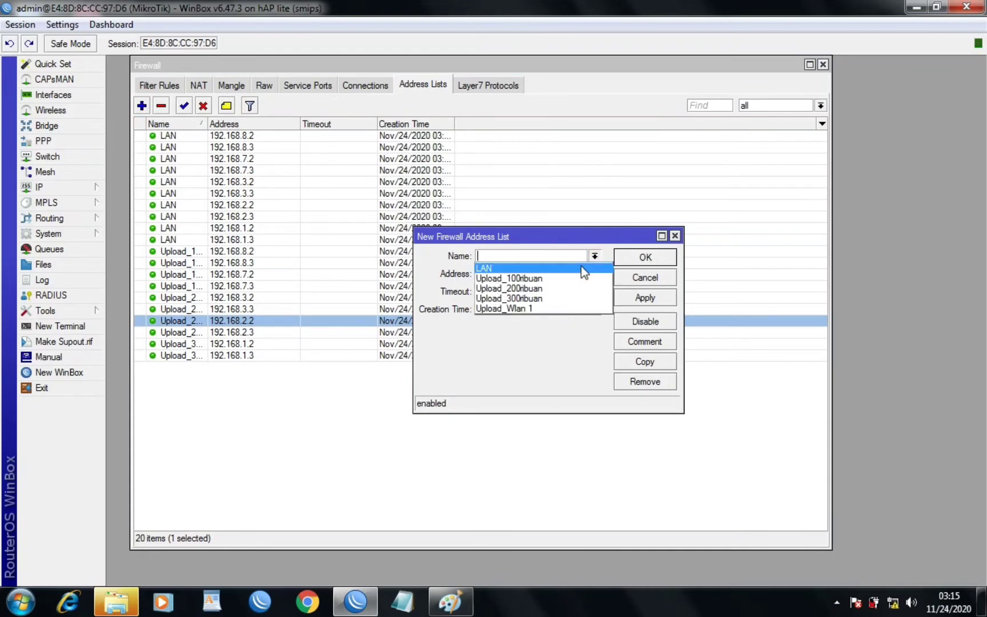
click(581, 266)
drag(522, 273, 447, 280)
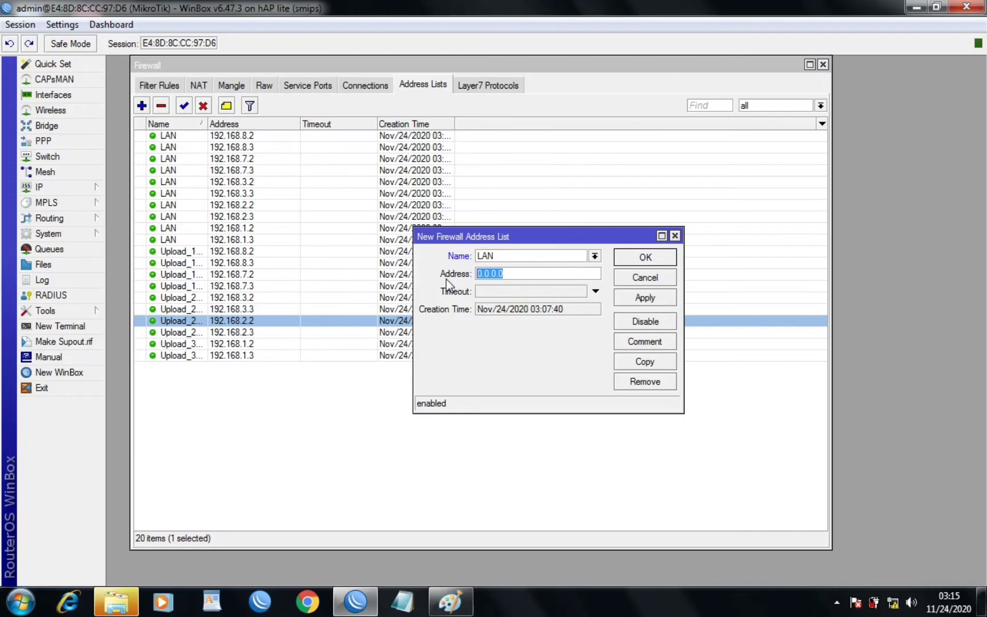
text(10.10.10.0/24)
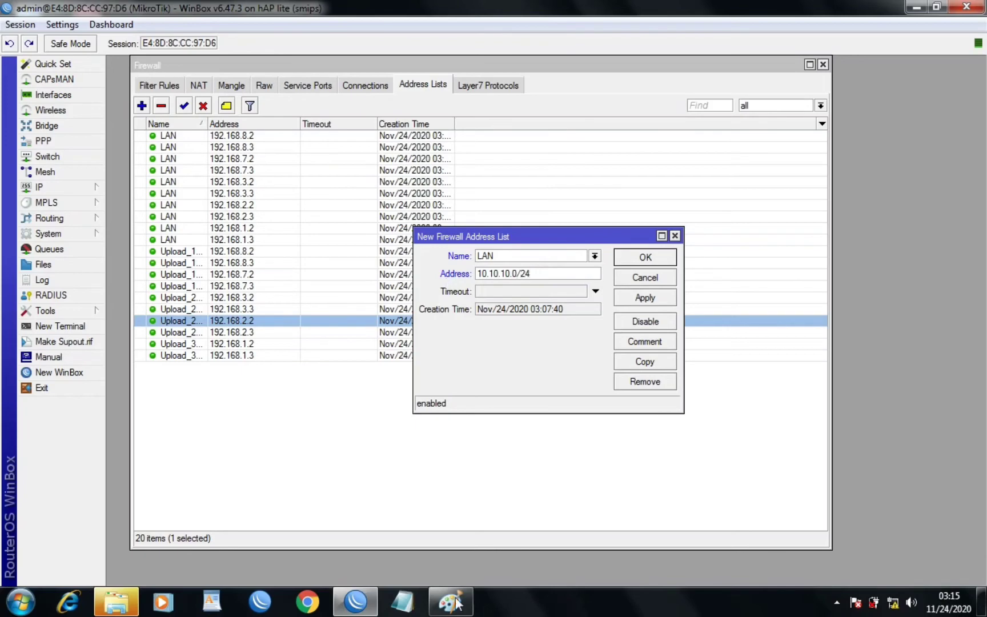
click(453, 601)
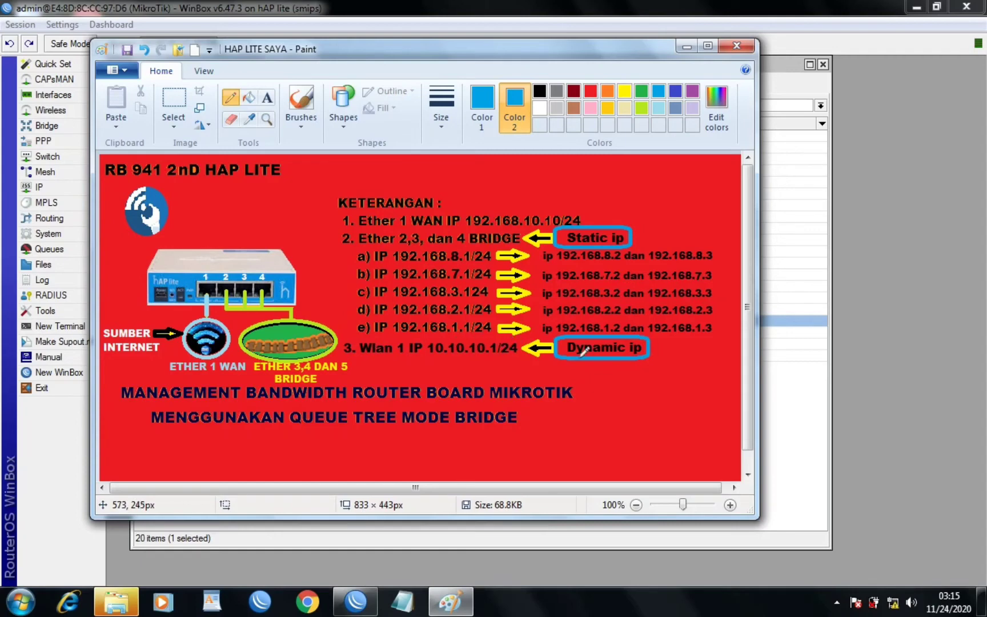
click(451, 602)
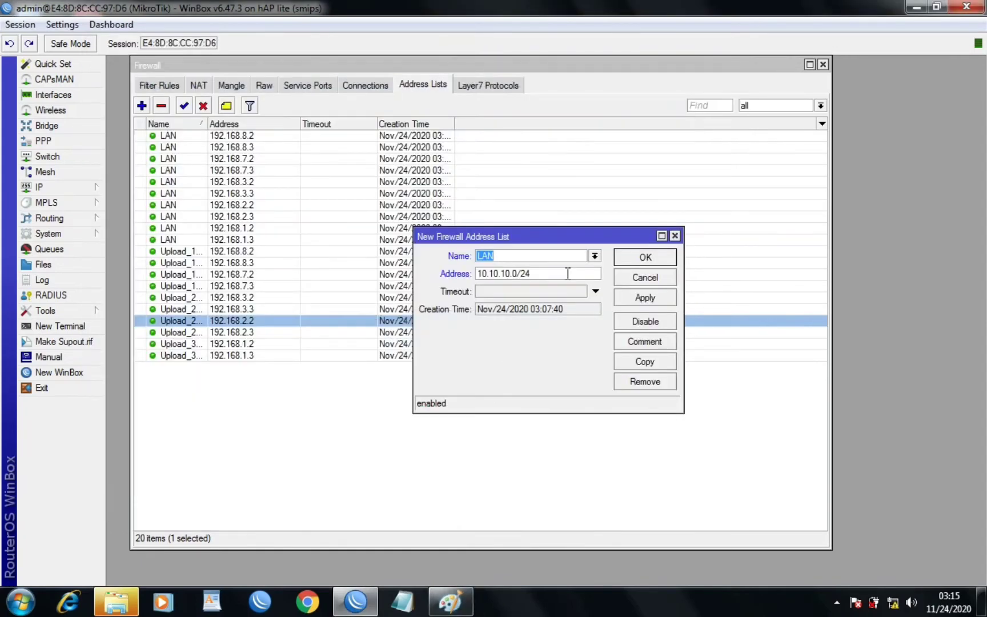
click(658, 294)
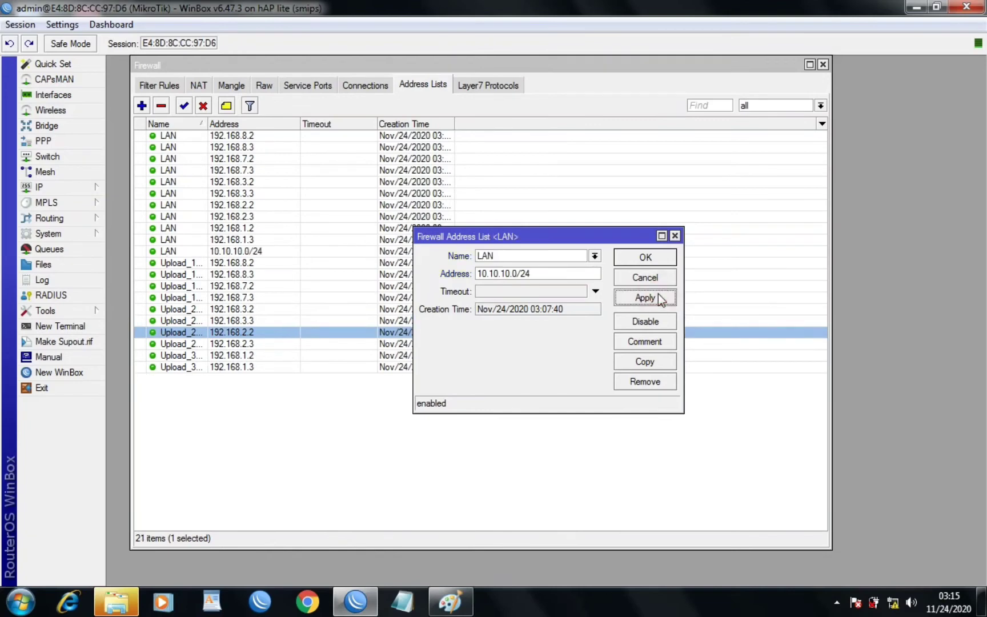
Step: Copy the 10.10.10.0/24 entry into the Upload_Wlan 1 list and close both entries
click(636, 364)
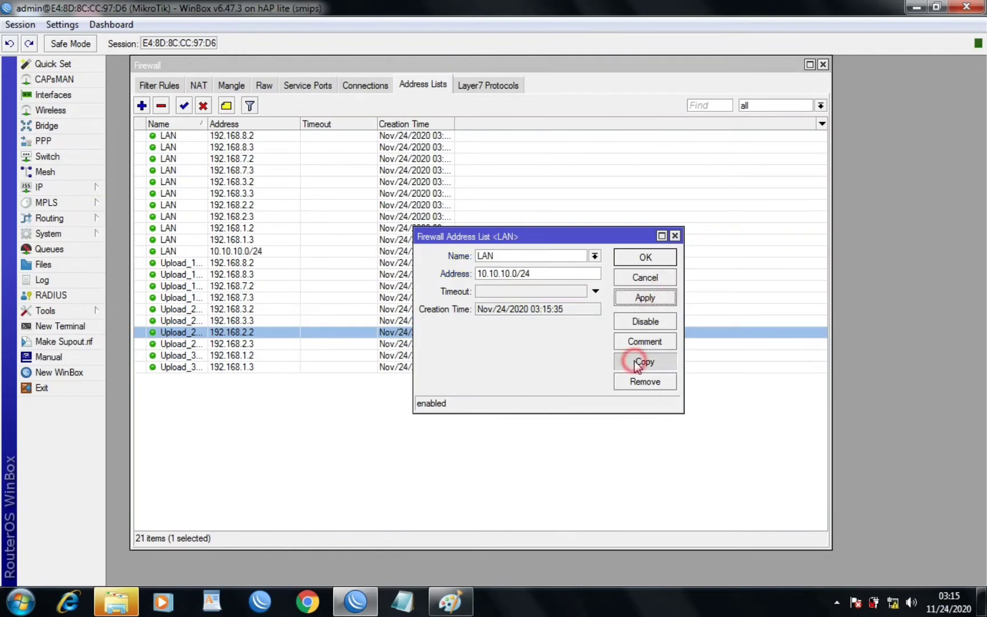
click(611, 274)
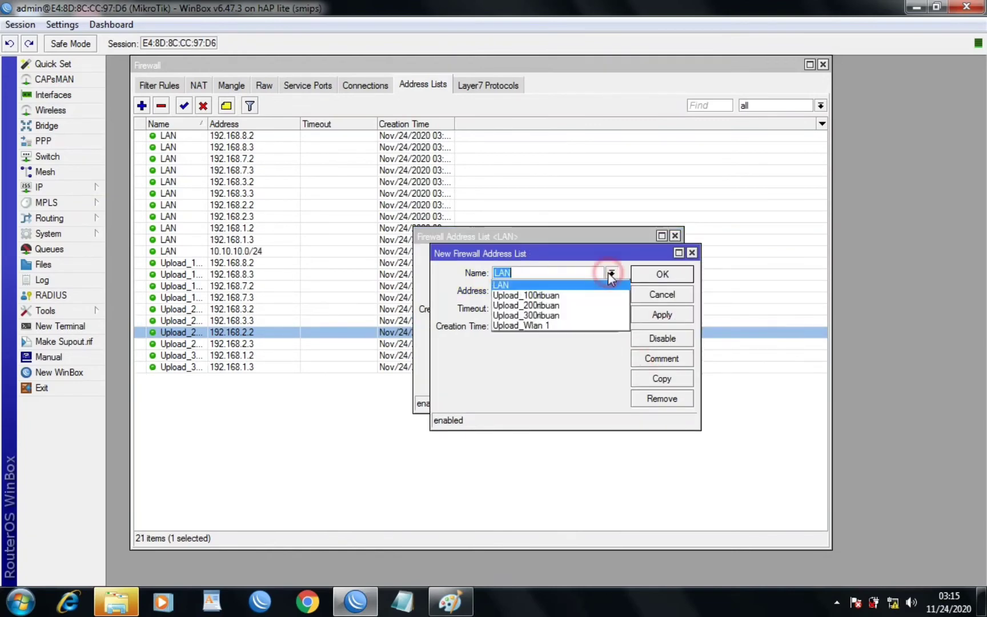
click(541, 326)
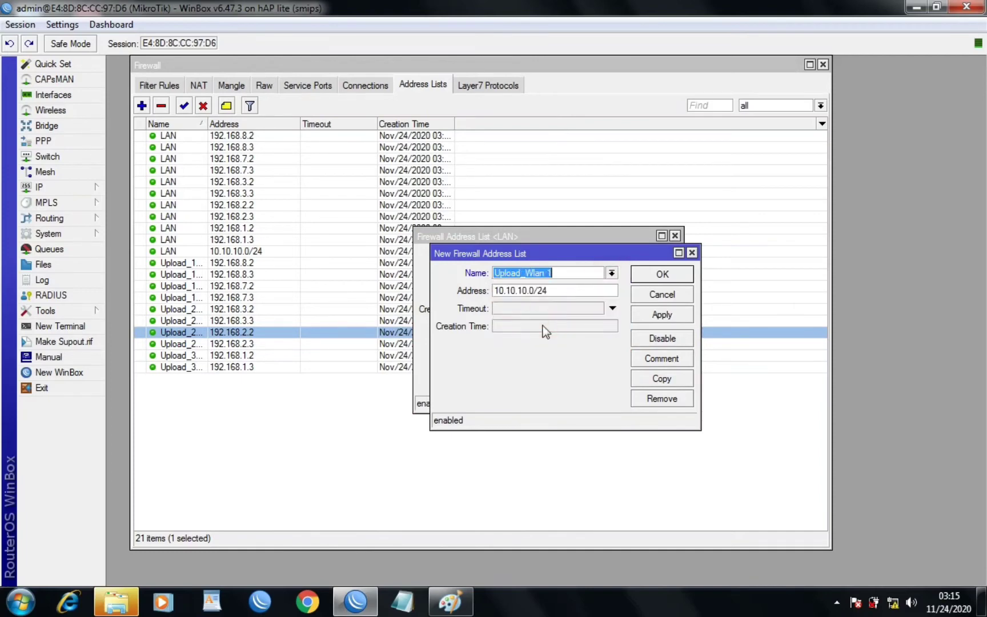
click(654, 317)
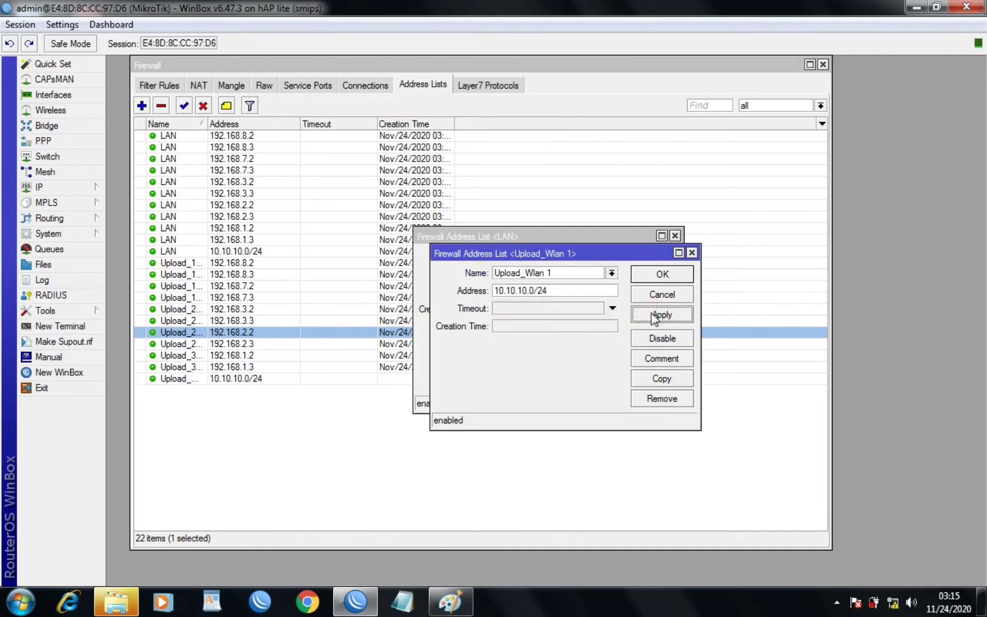
click(659, 274)
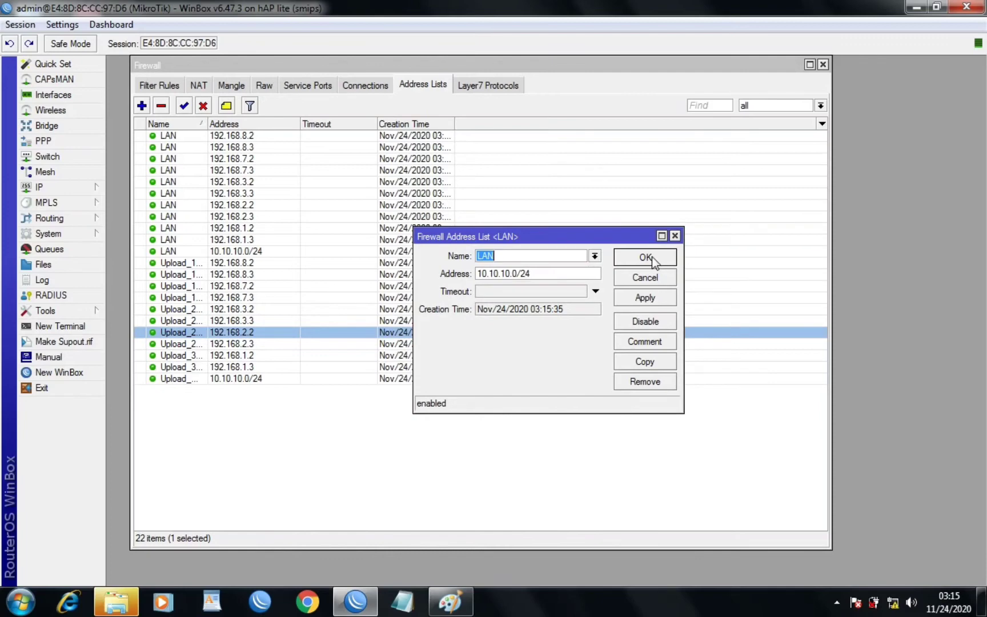
click(645, 258)
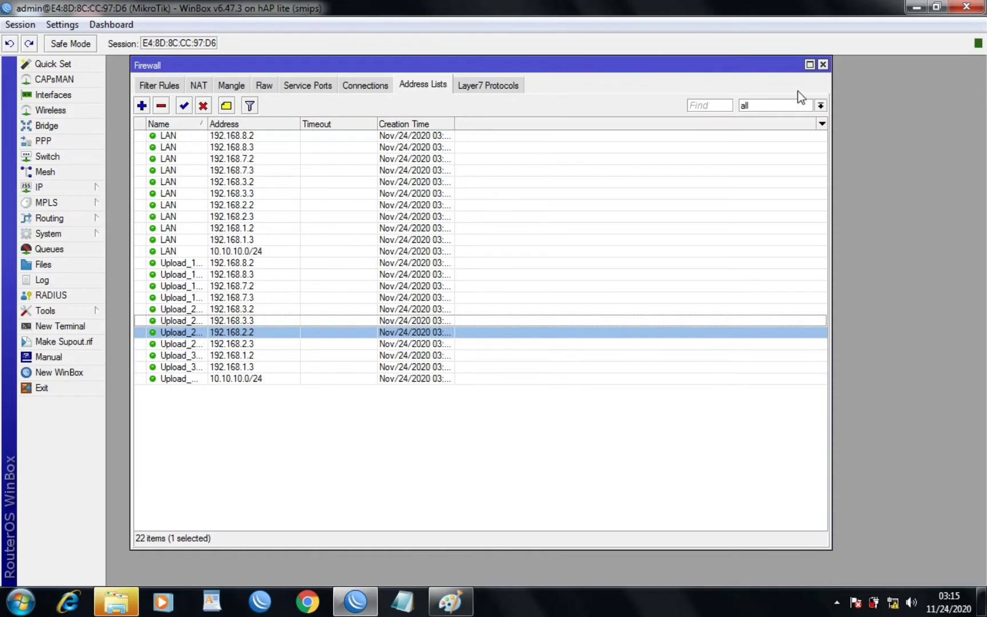
Step: Close the Firewall window and show the Queue Types list under Queues
click(822, 65)
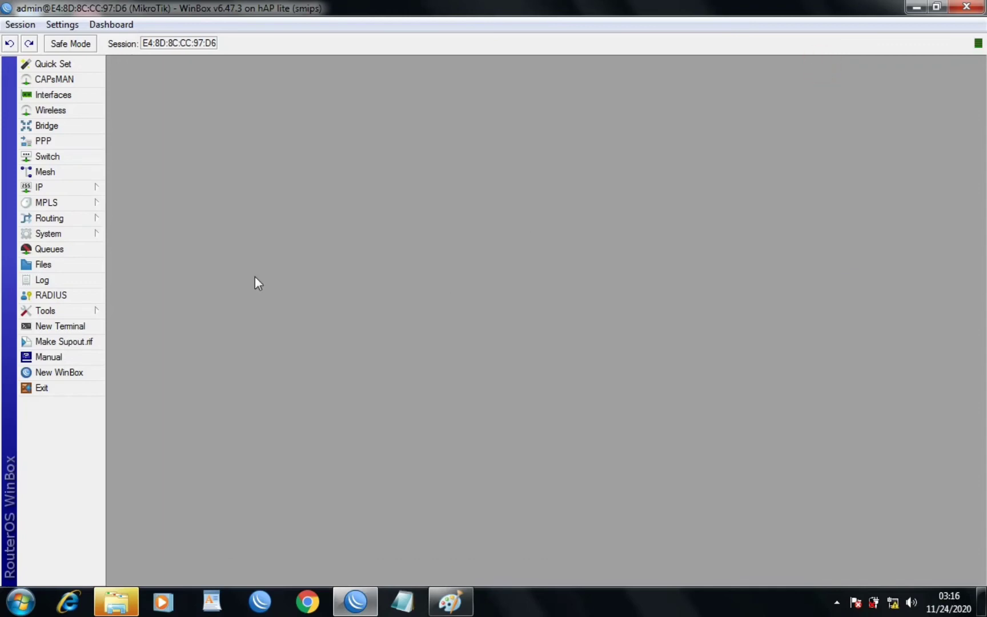
click(41, 248)
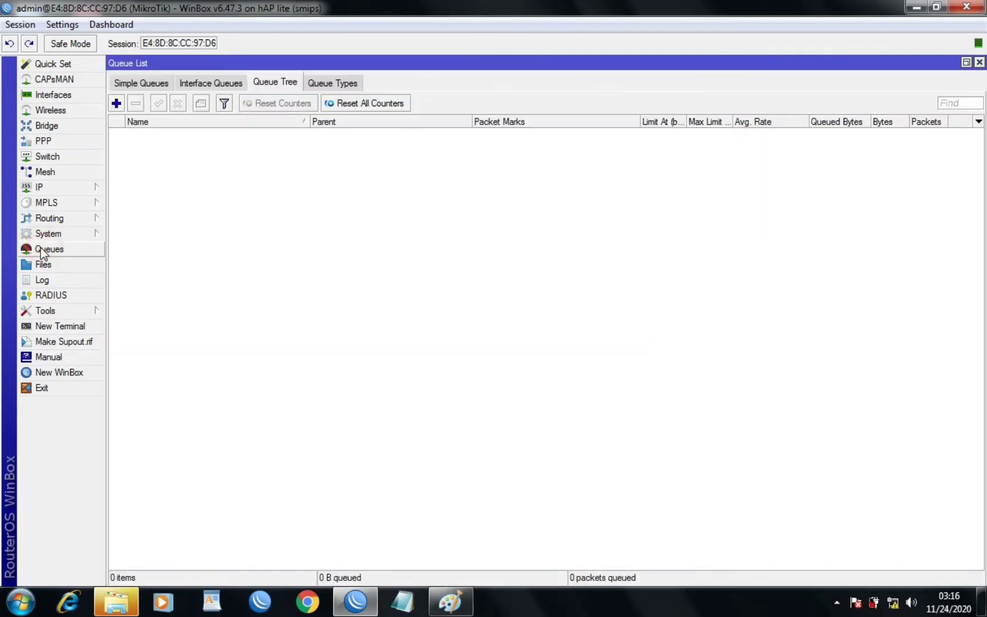
click(349, 84)
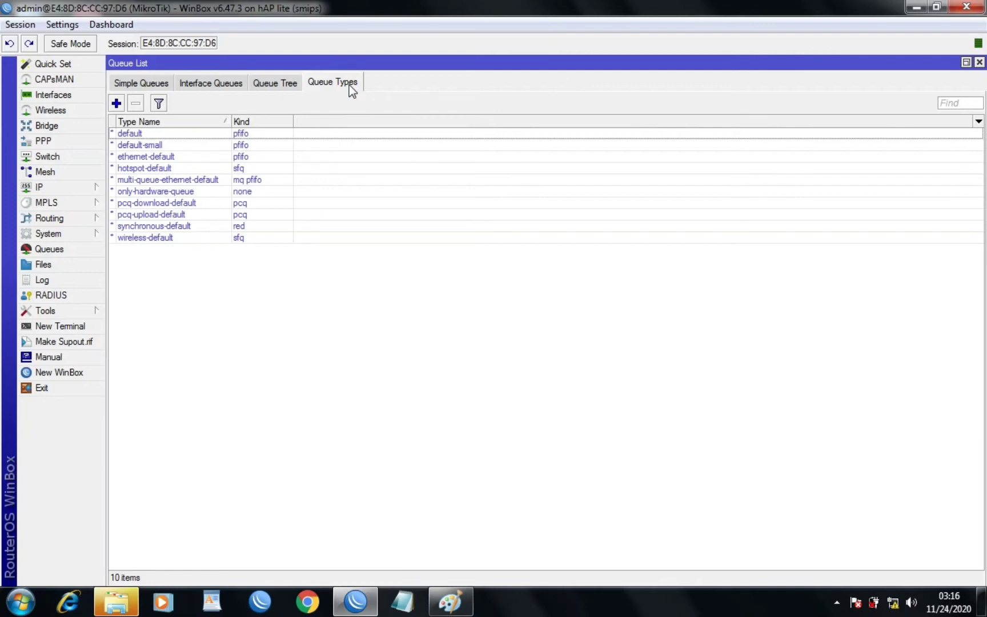
Step: Create queue type D_PCQ of kind pcq, classified by destination address
click(117, 103)
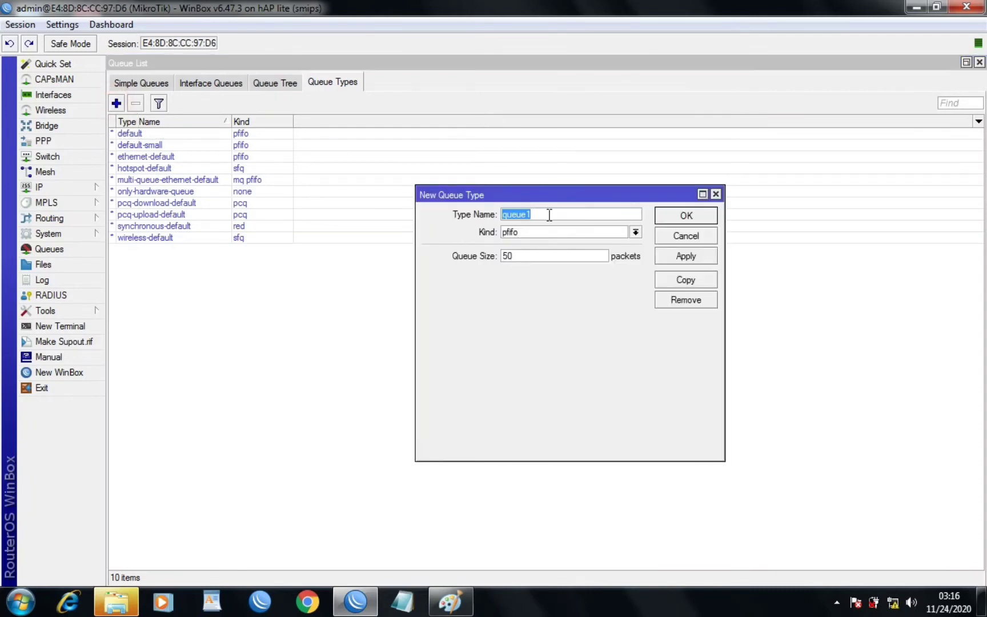
text(D_PCQ)
click(635, 232)
click(550, 275)
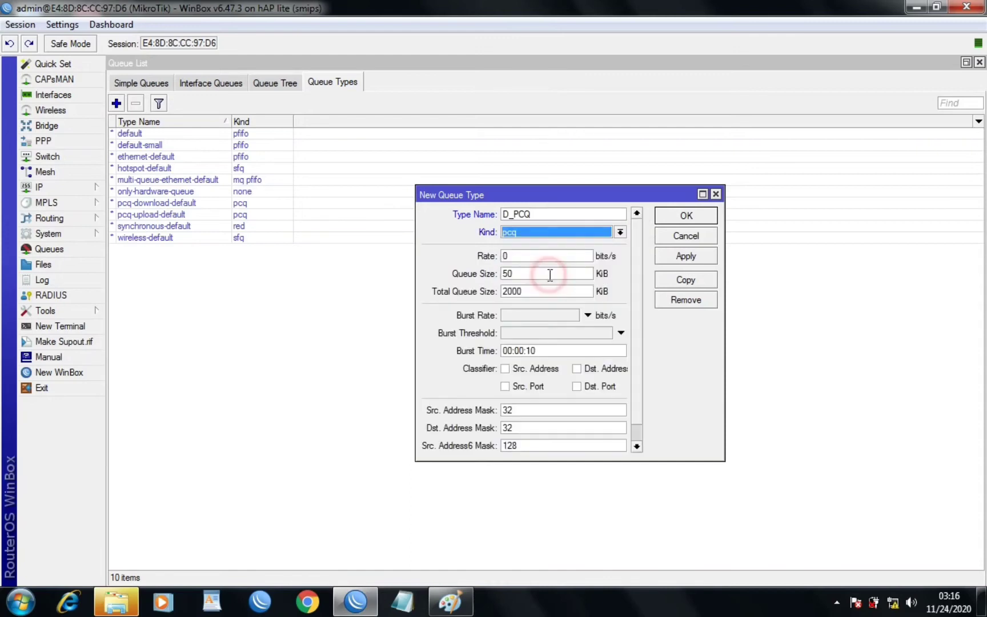
click(579, 370)
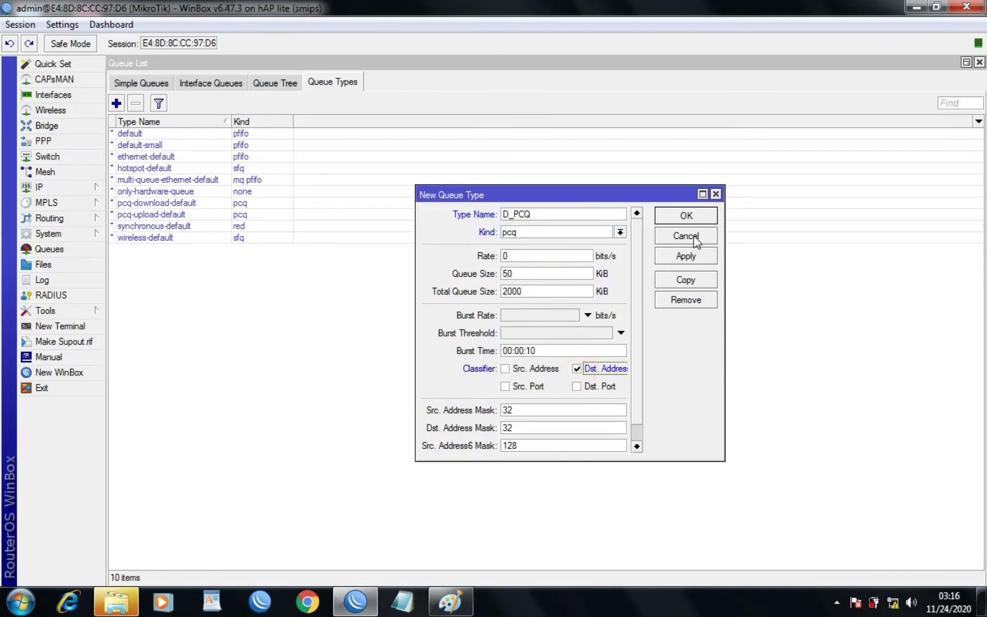
click(685, 256)
click(683, 216)
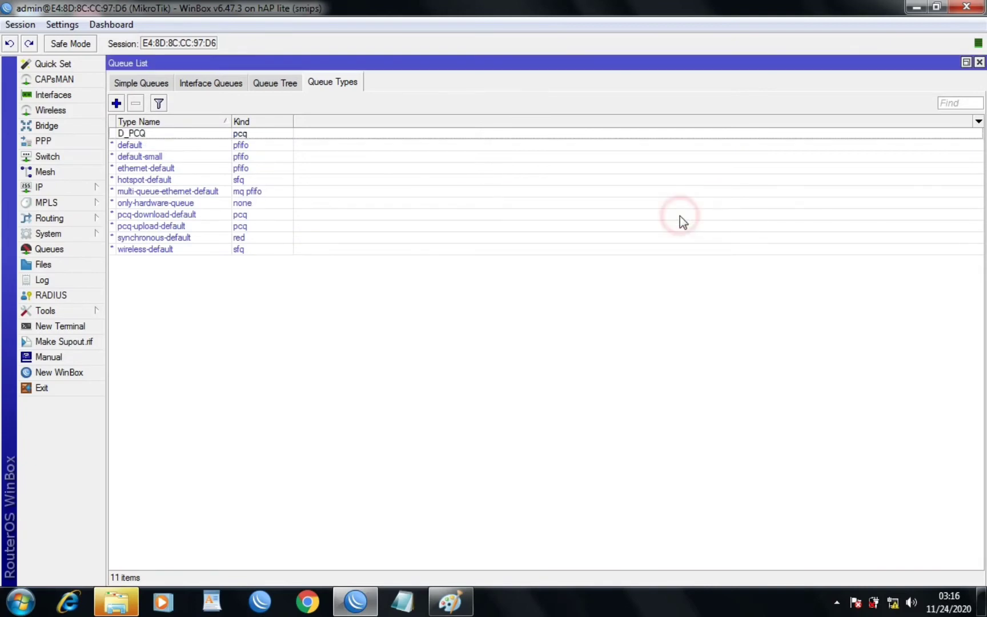
Step: Create queue type U_PCQ of kind pcq, classified by source address
click(115, 102)
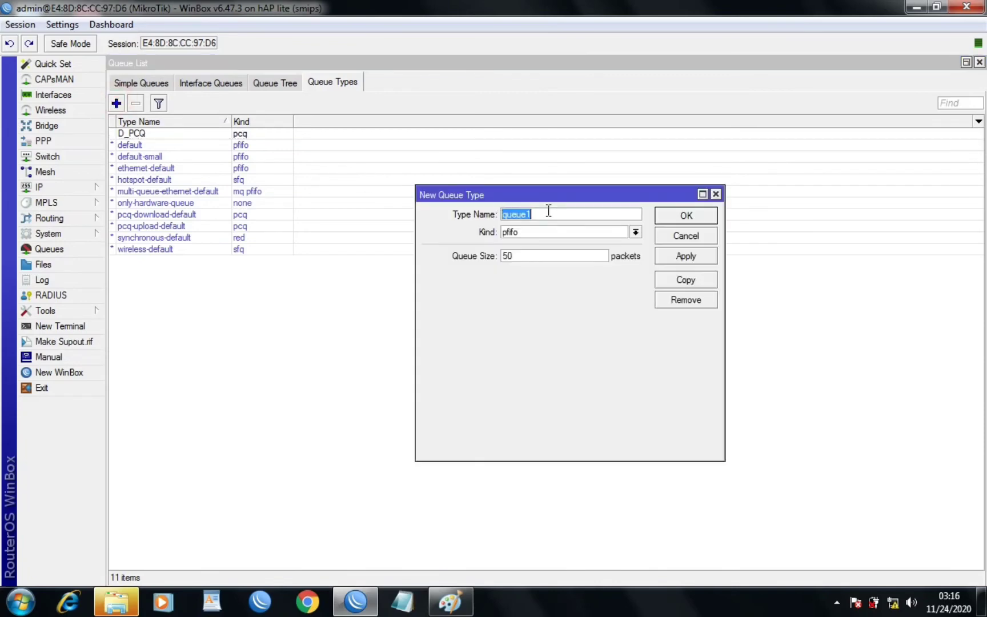
text(U_PCQ)
click(634, 232)
click(565, 274)
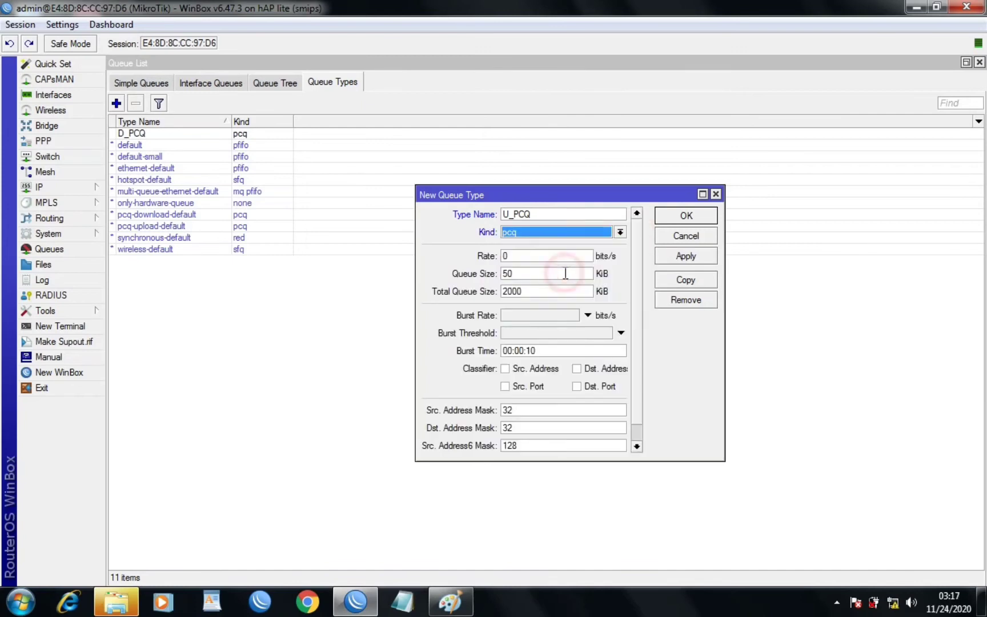
click(505, 369)
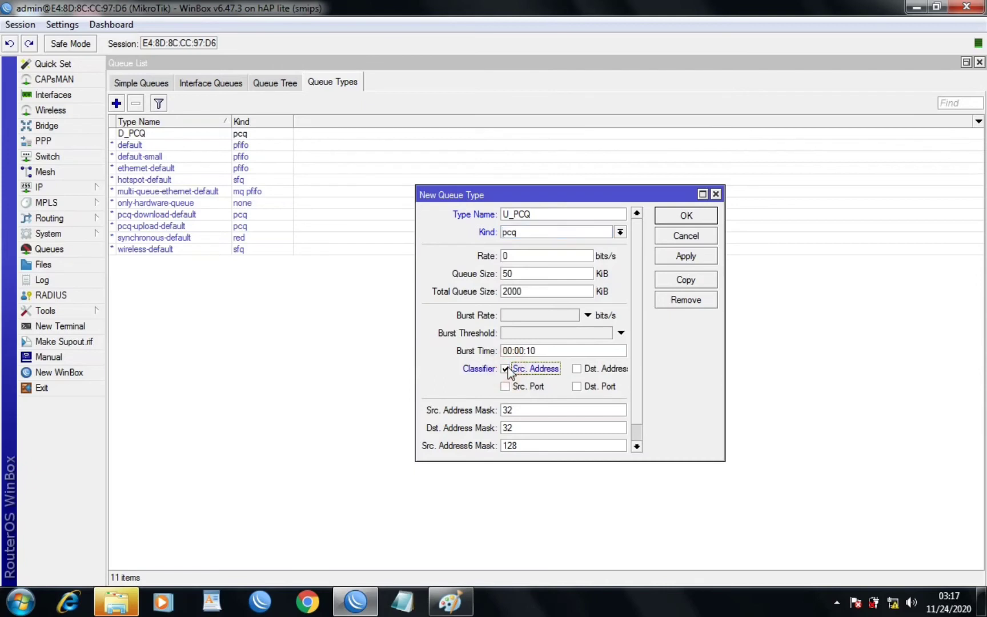
click(685, 256)
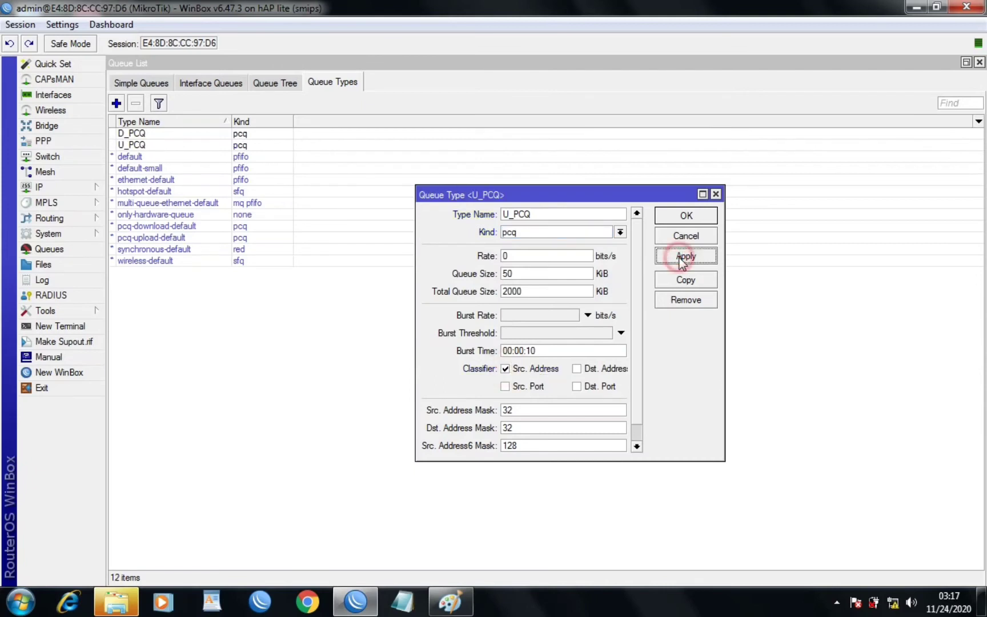
click(683, 216)
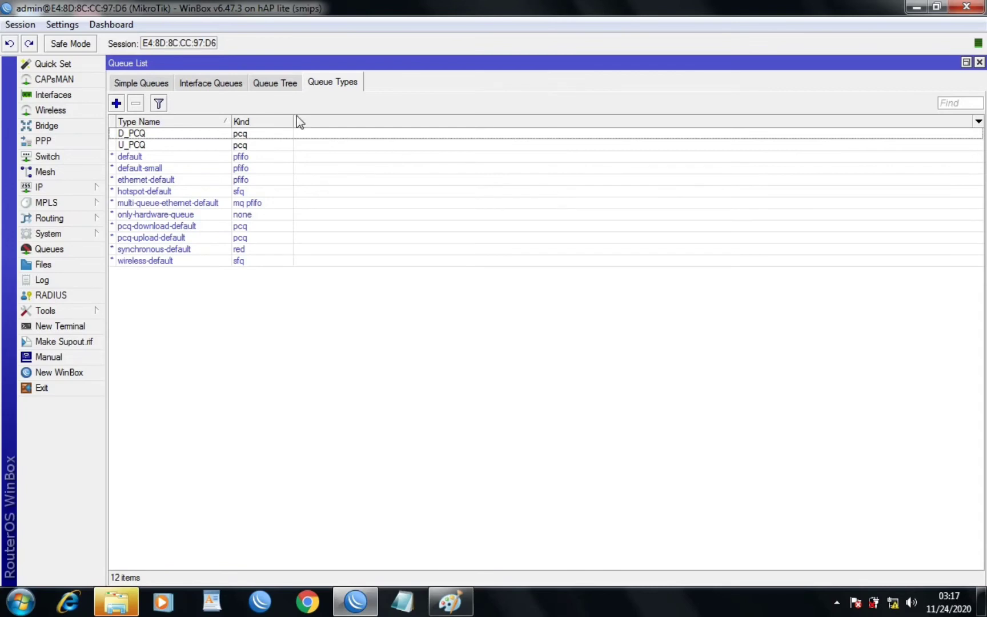
Step: Add queue tree entry GLOBAL INTERNET with parent global and queue type default
click(276, 84)
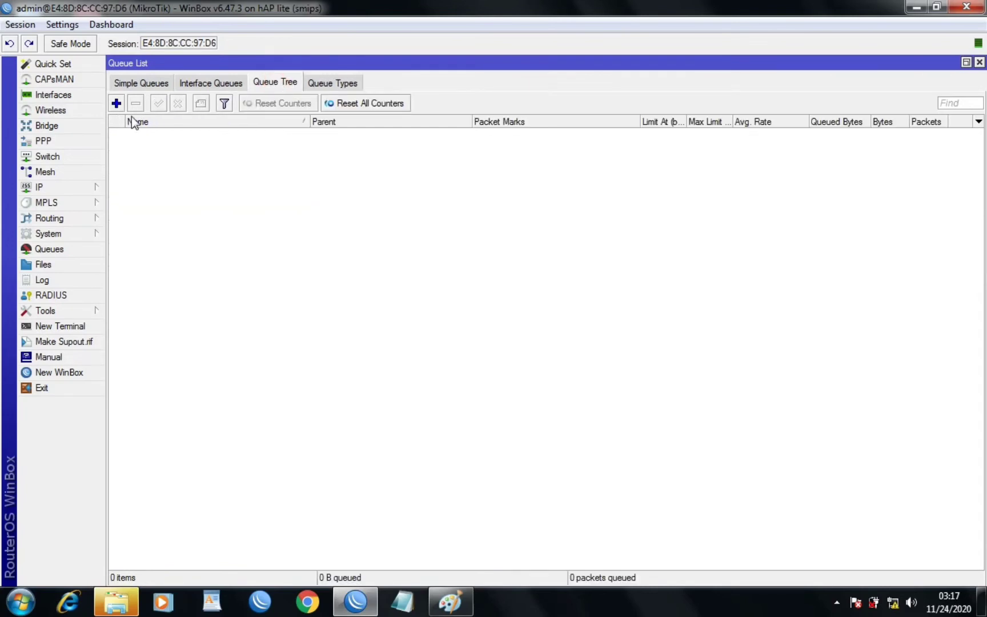
click(116, 103)
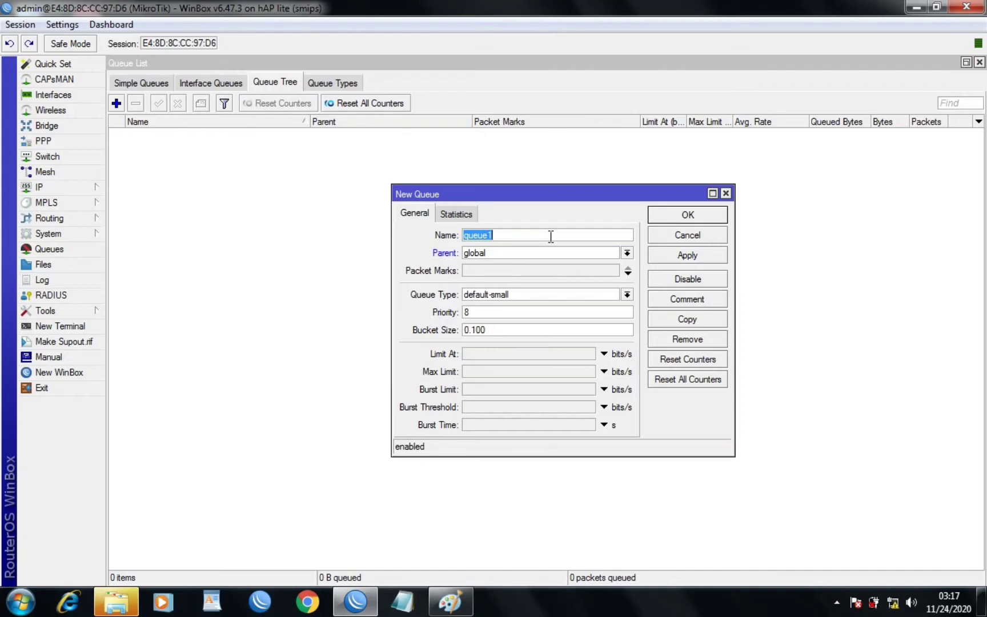
text(GLOBAL INTERNET)
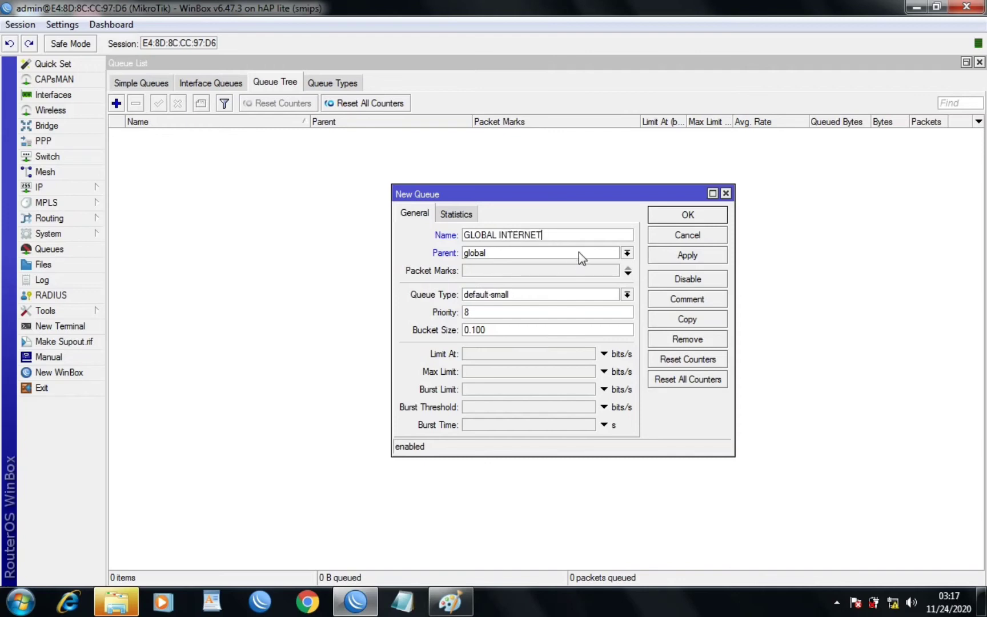
click(627, 295)
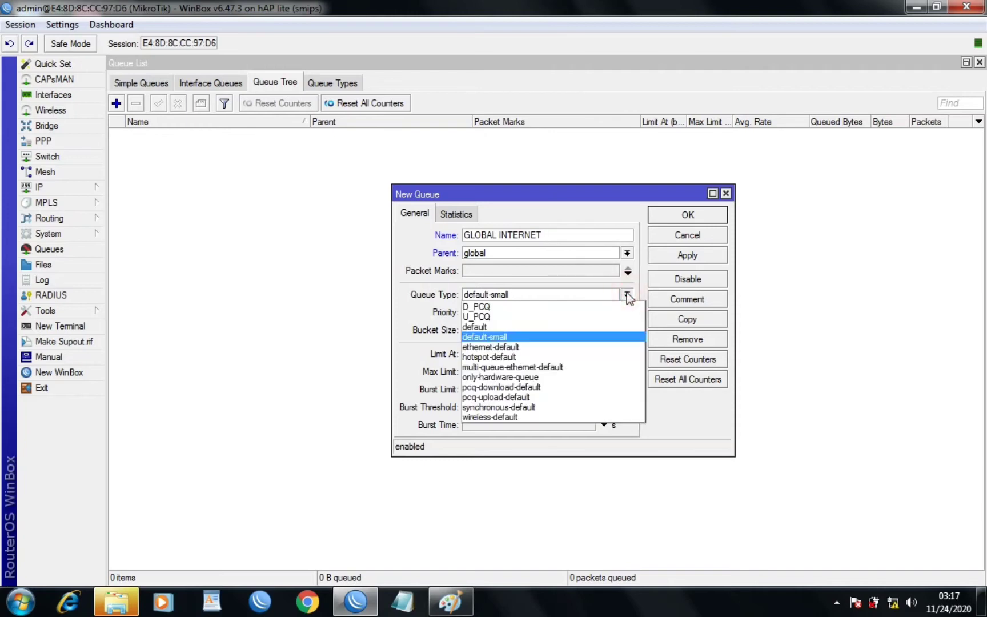
click(564, 327)
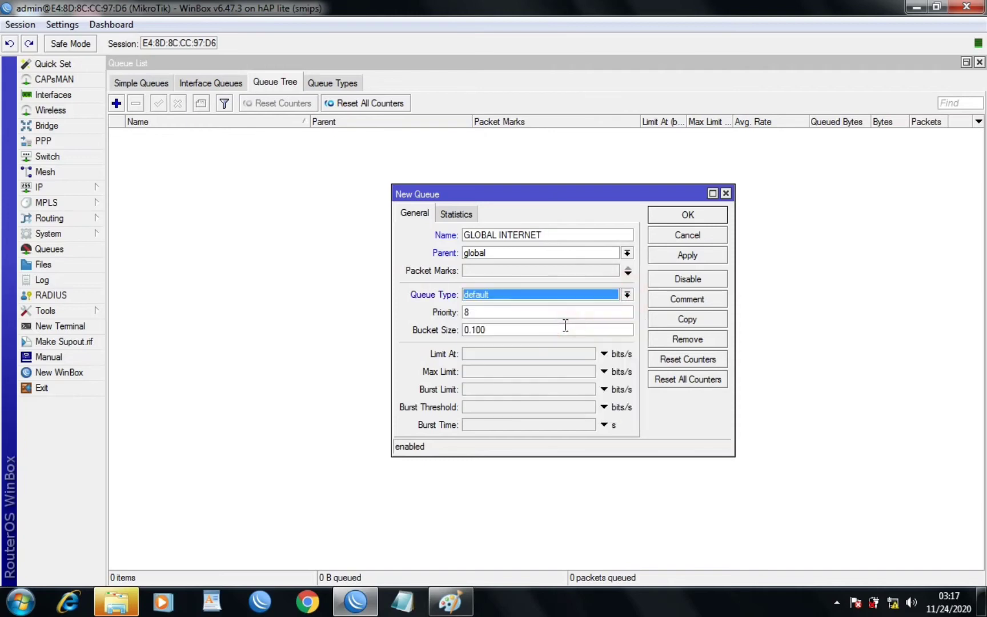
click(668, 255)
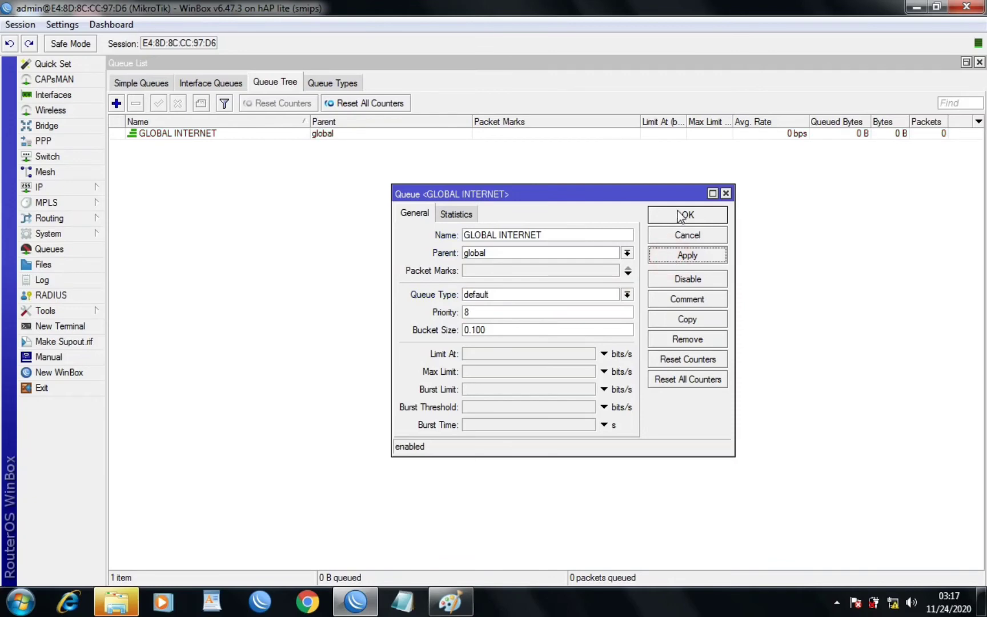
click(680, 215)
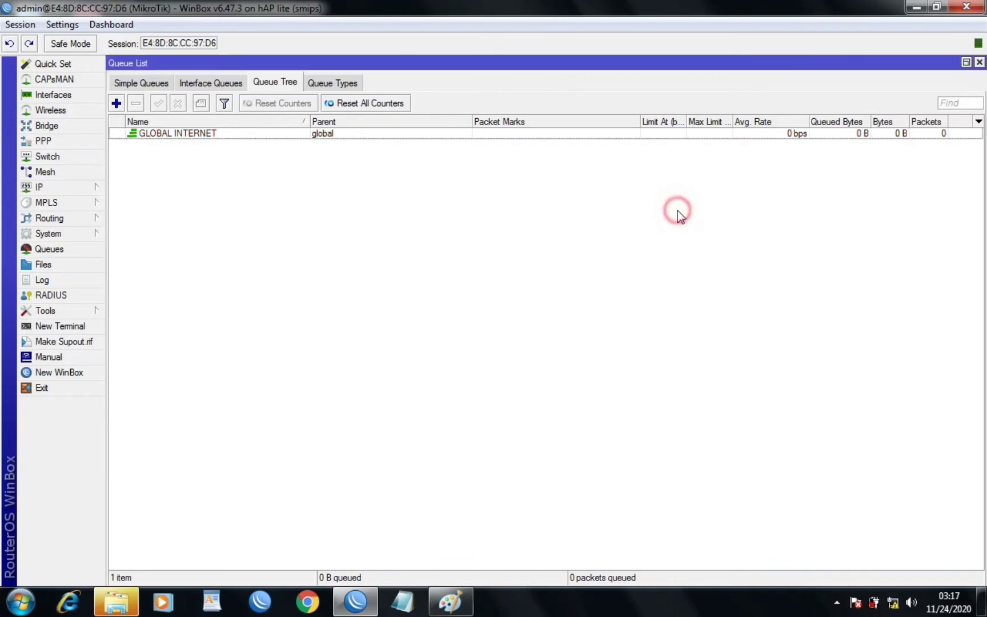
Step: Add queue DOWNLOAD GLOBAL with parent GLOBAL INTERNET and queue type D_PCQ
click(116, 103)
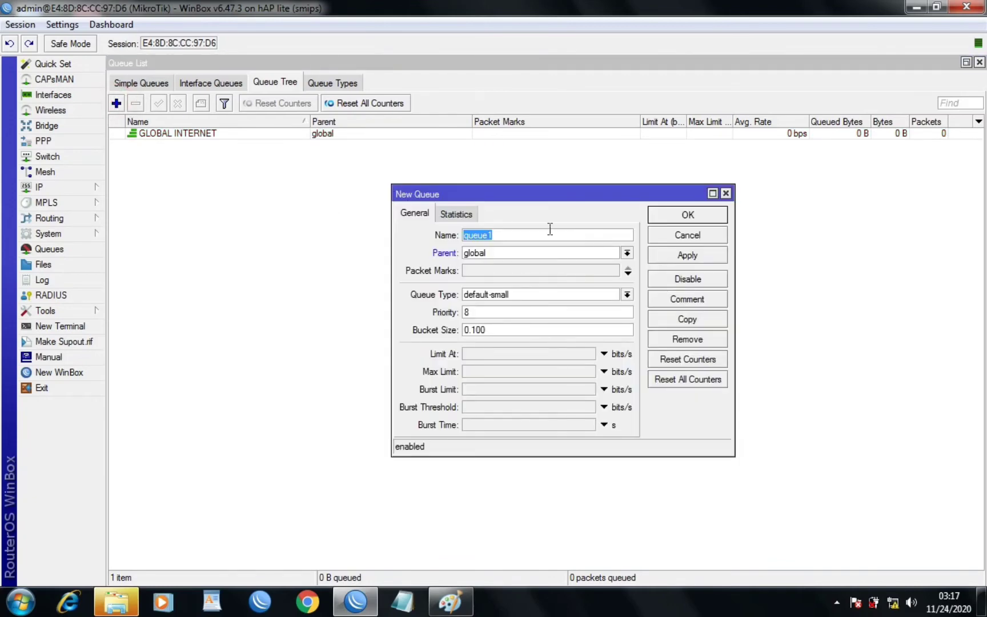
text(DWONLOAD)
key(BackSpace)
key(BackSpace)
key(BackSpace)
key(BackSpace)
key(BackSpace)
key(BackSpace)
key(BackSpace)
text(OWNLOAD GLOBAL-)
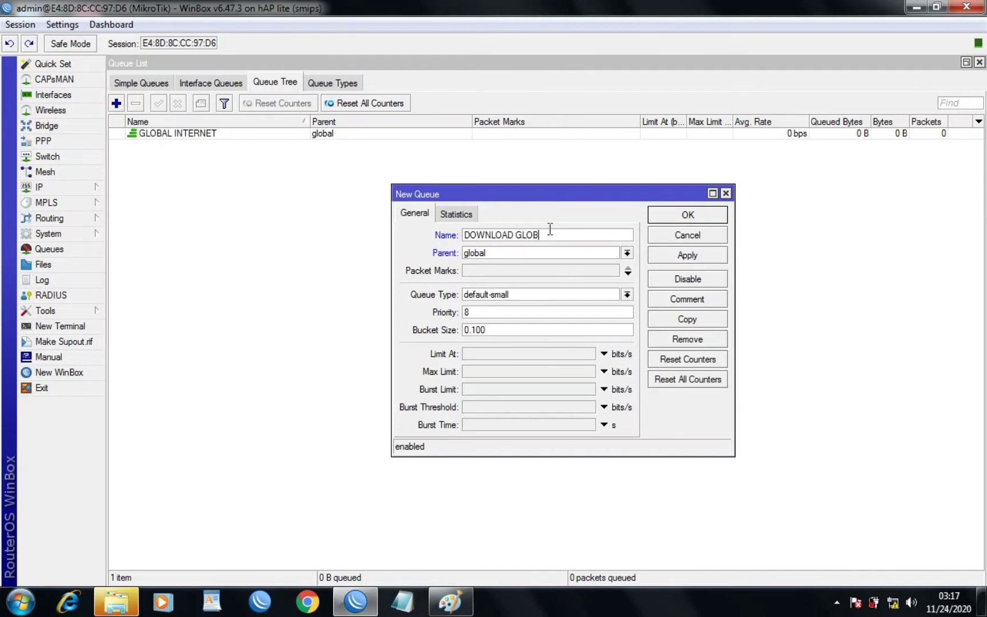
click(626, 253)
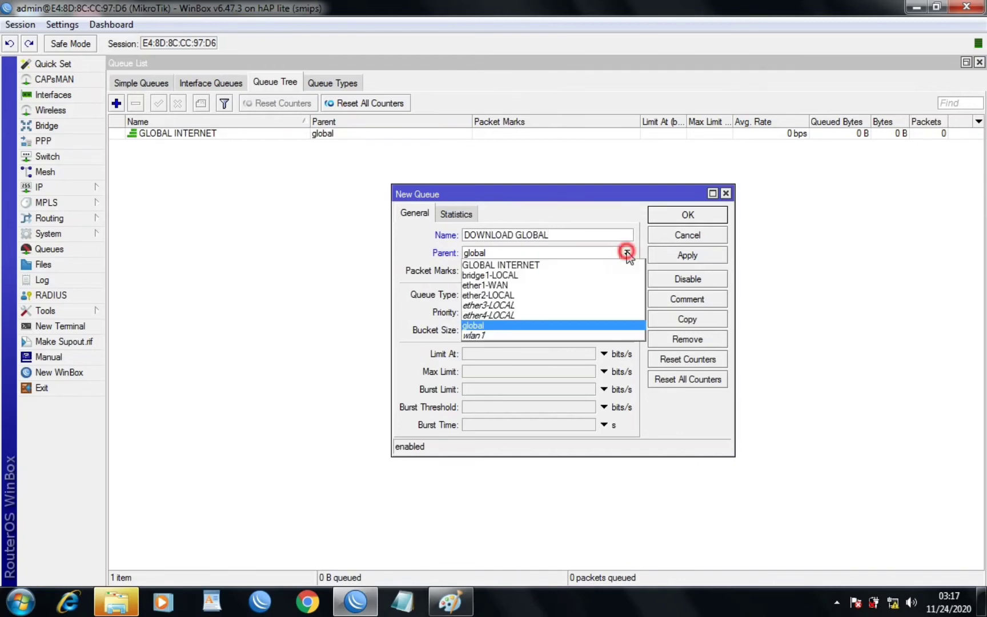
click(601, 266)
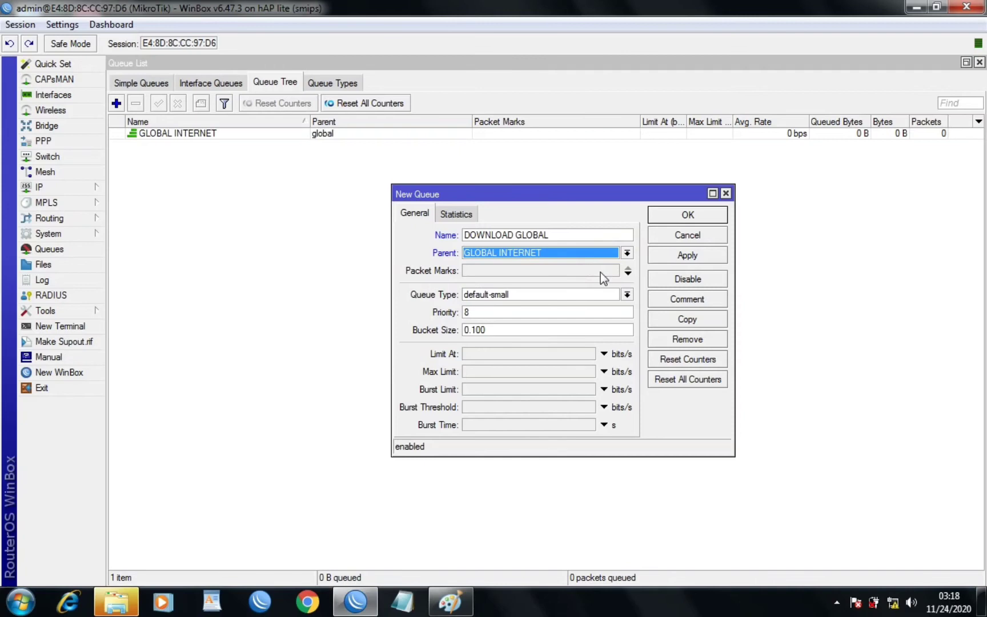
click(627, 294)
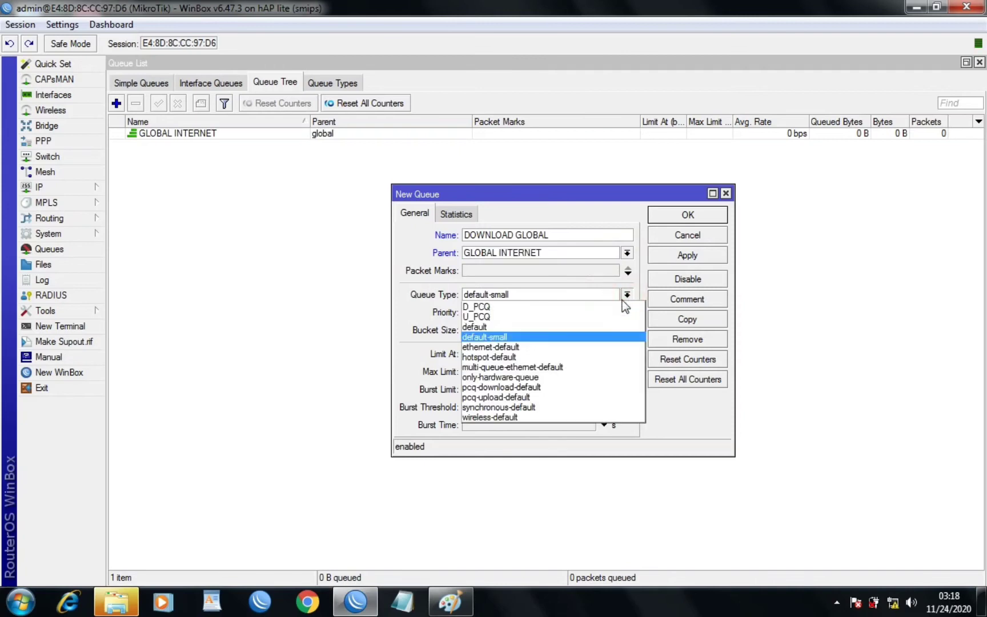
click(622, 304)
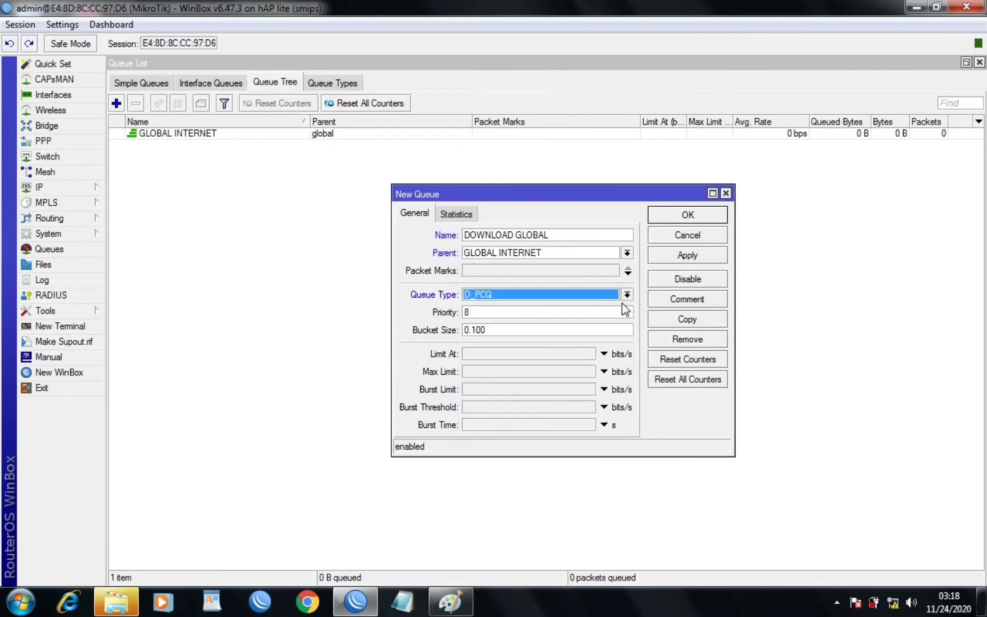
click(681, 260)
click(682, 215)
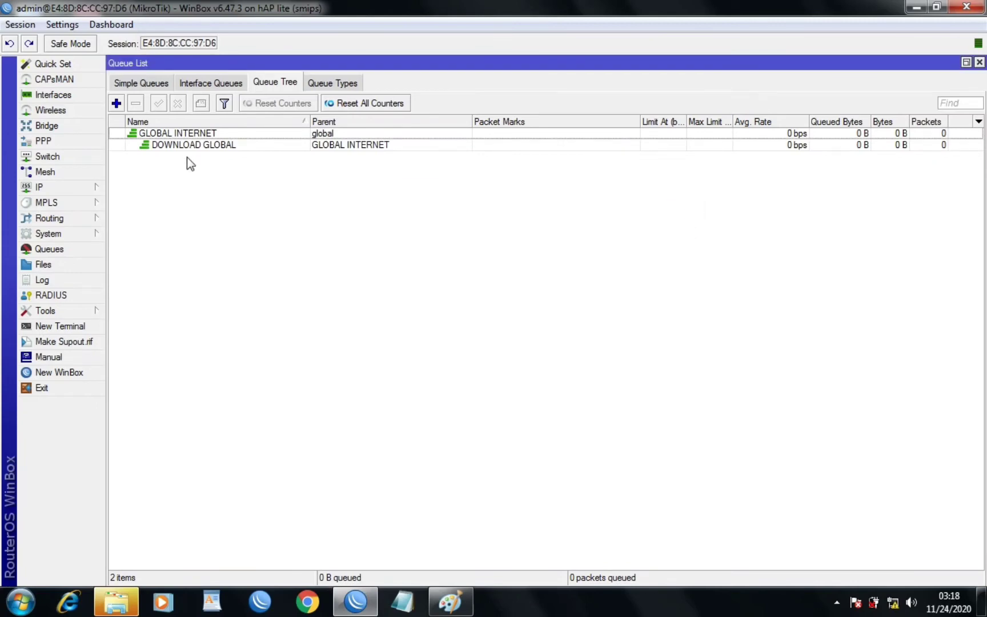
Step: Create a new queue named 'Download Packet 100 Ribuan'
click(117, 103)
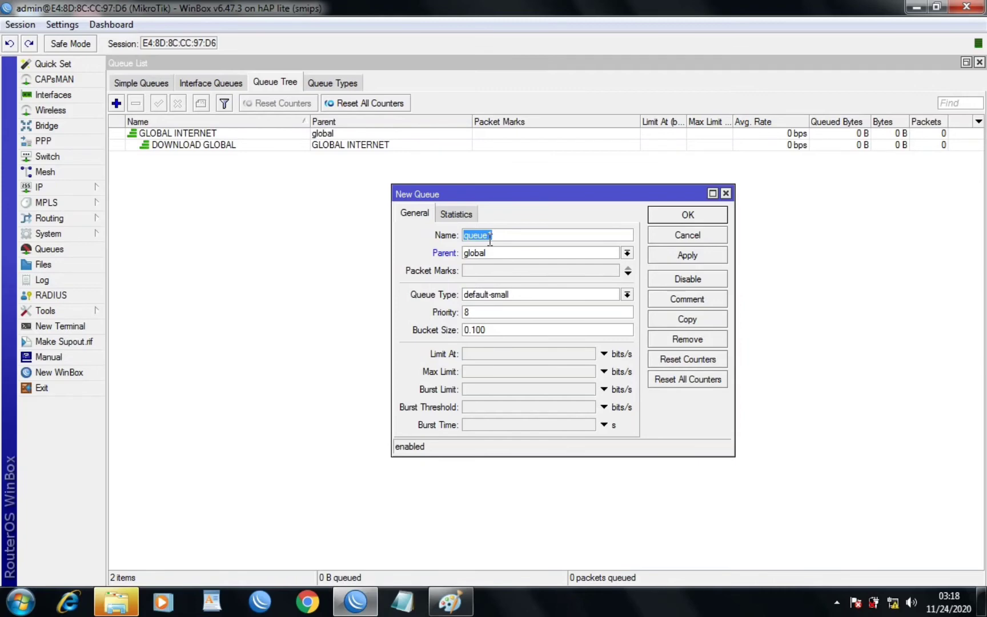
text(Download Packet 100)
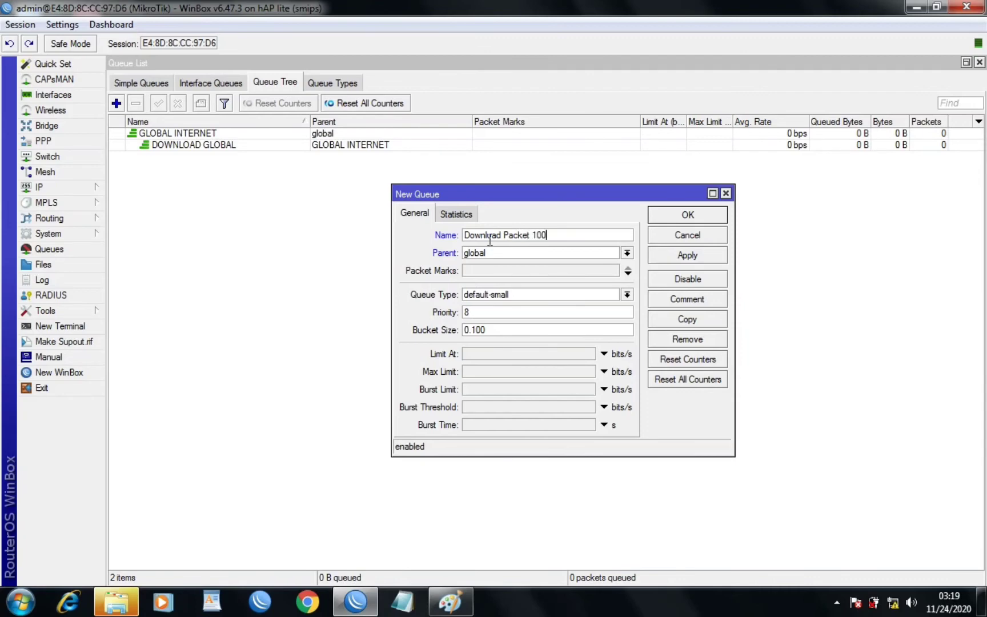
text( Riban)
key(BackSpace)
key(BackSpace)
text(uan)
Step: Give it parent DOWNLOAD GLOBAL, queue type D_PCQ and priority 7, then save it
click(627, 253)
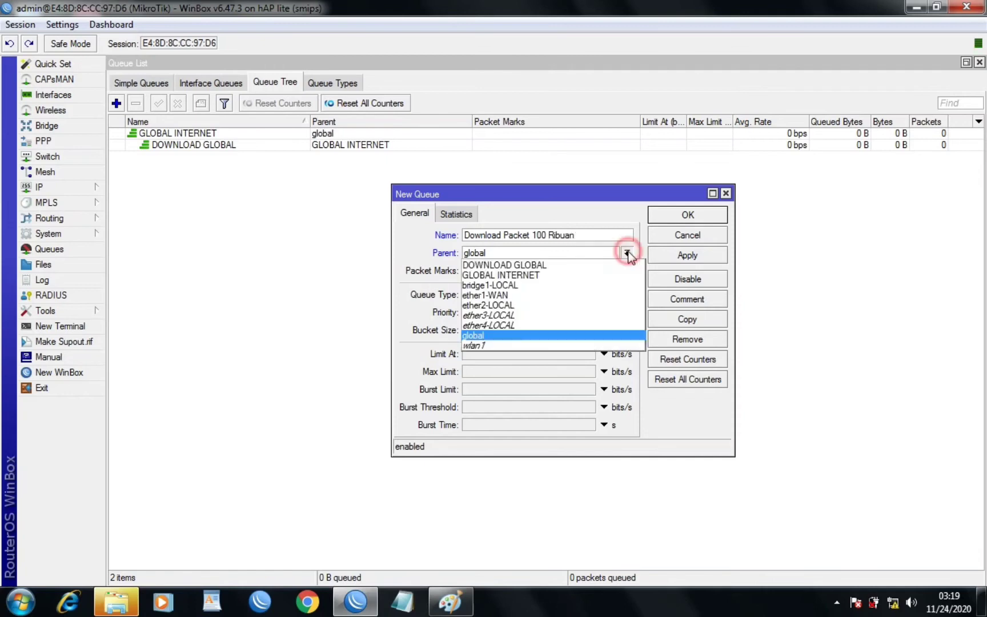
click(581, 265)
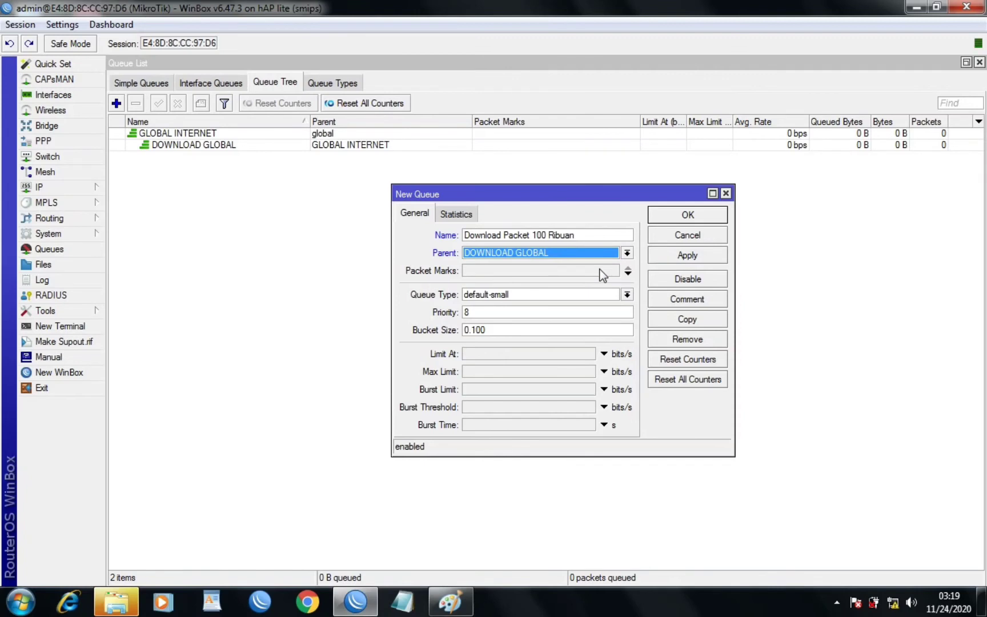
click(627, 294)
click(607, 308)
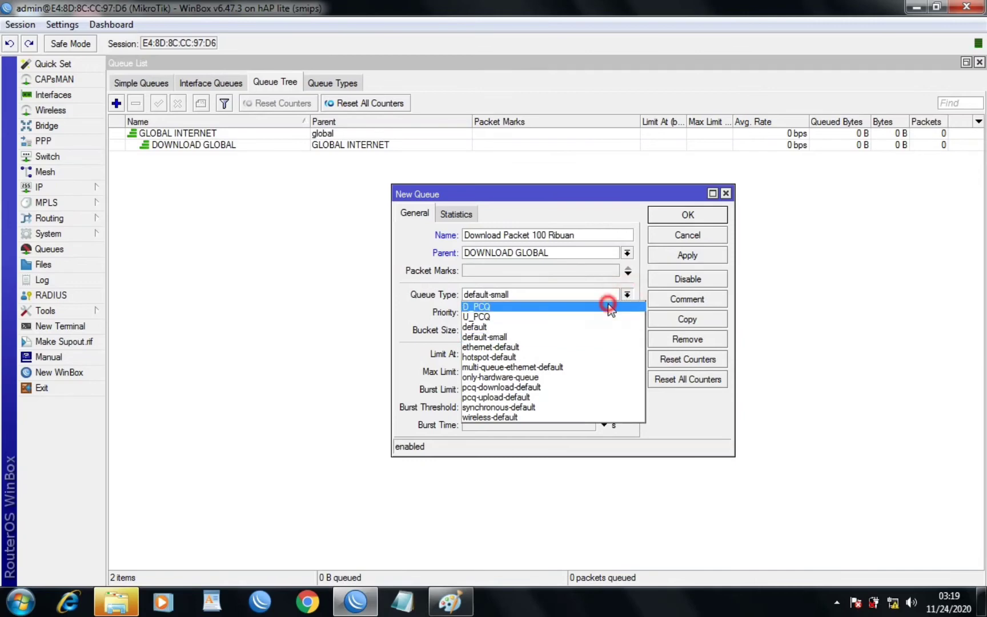
click(491, 311)
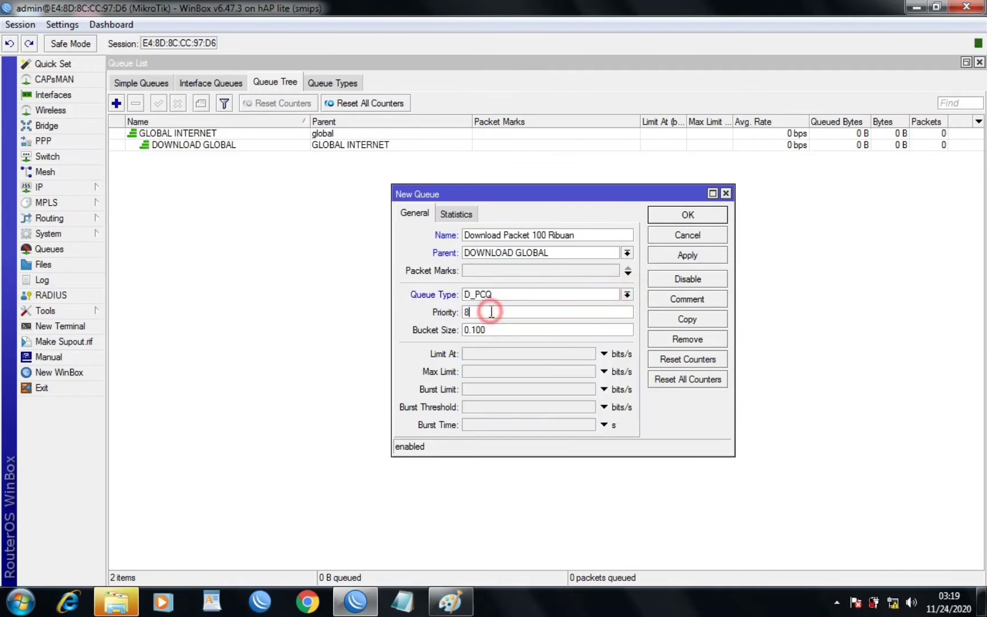
key(BackSpace)
text(7)
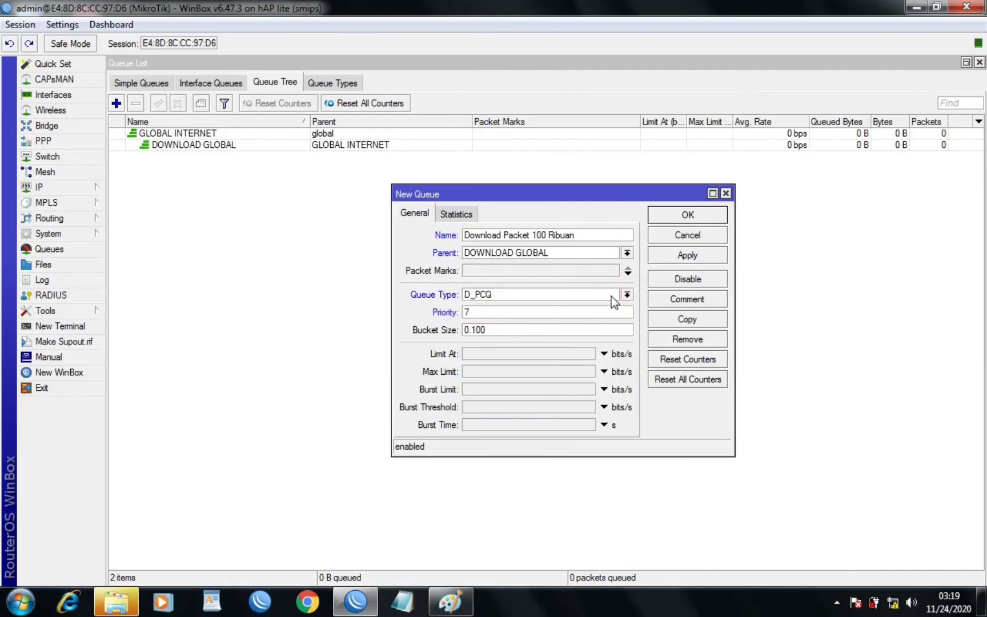
click(678, 261)
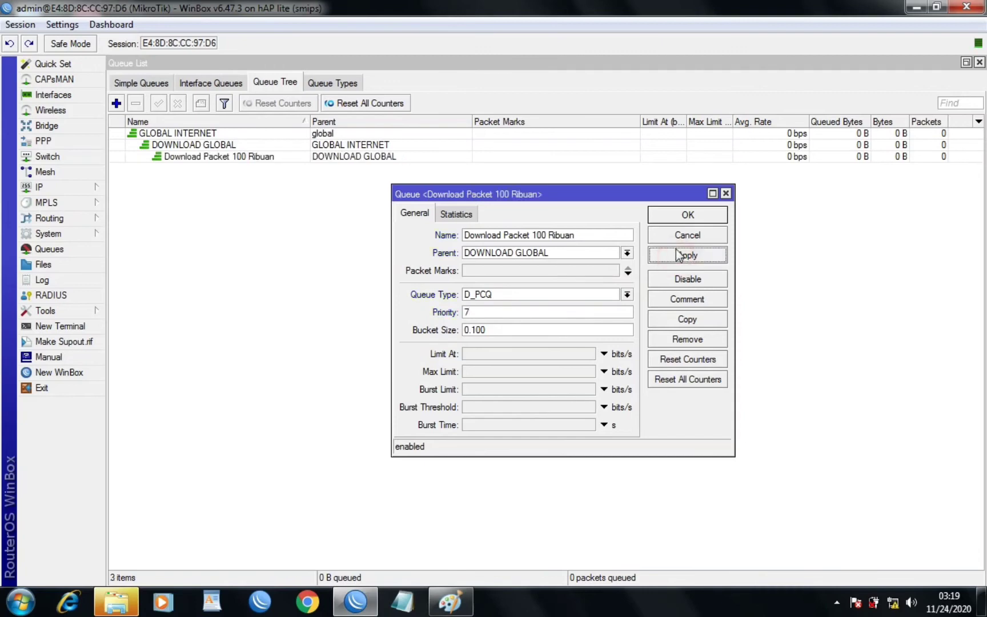
click(678, 215)
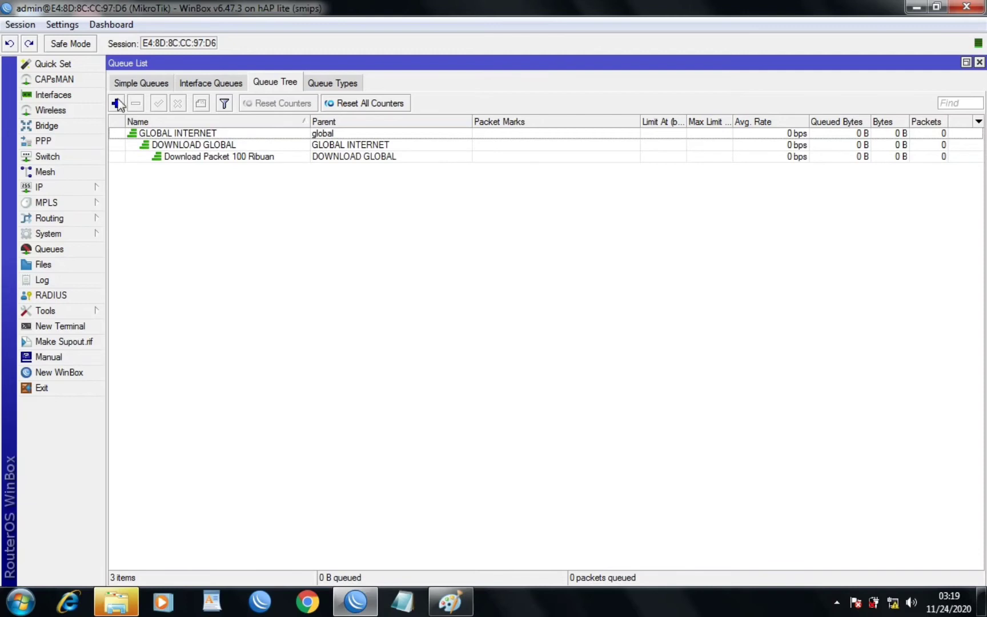
Step: Duplicate the 100 Ribuan queue as 'Download Packet 200 Ribuan'
double_click(205, 157)
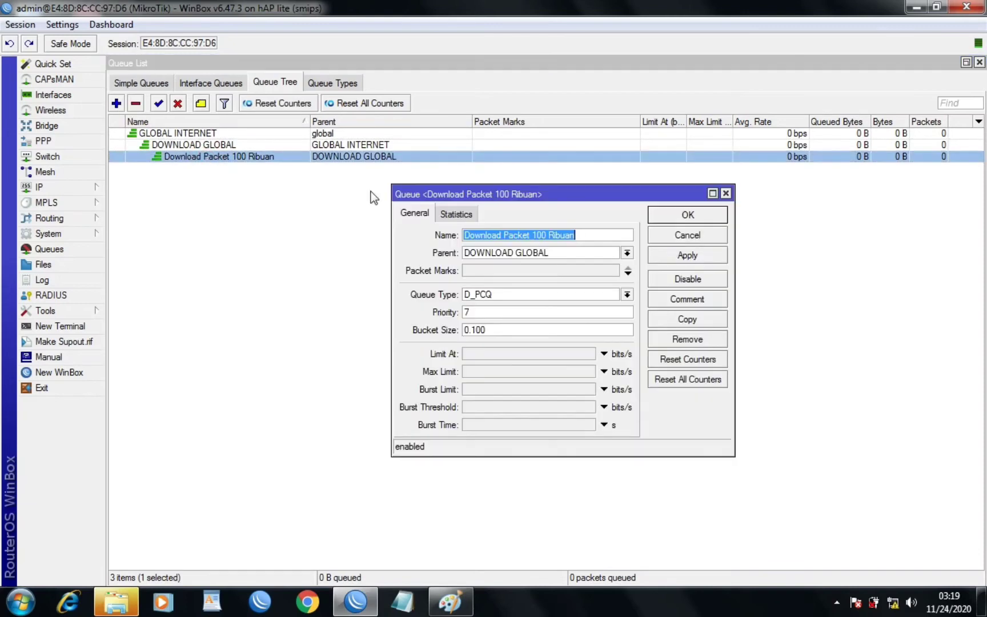
click(685, 319)
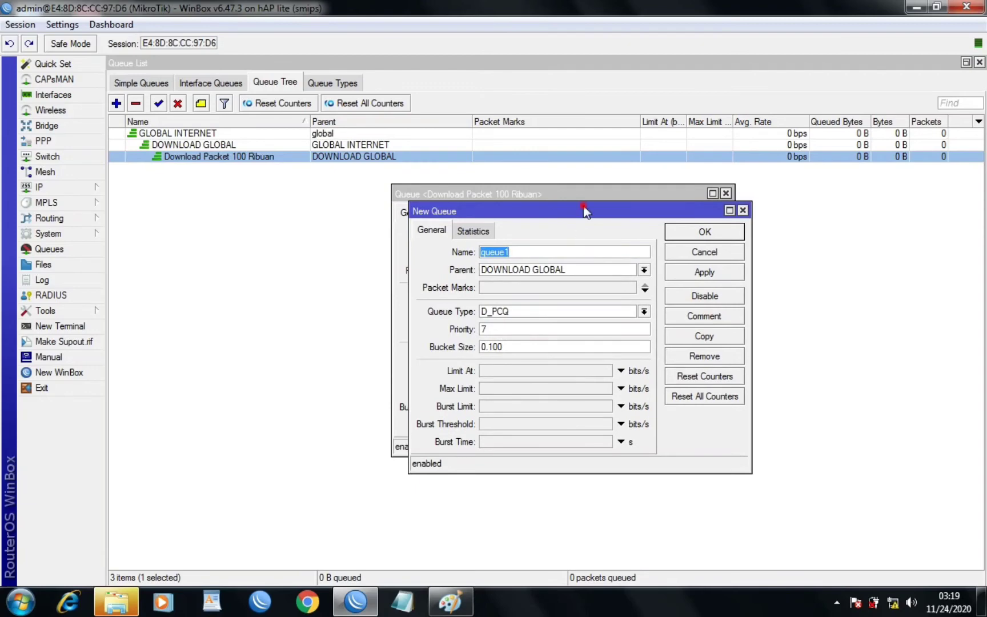
drag(583, 206, 461, 240)
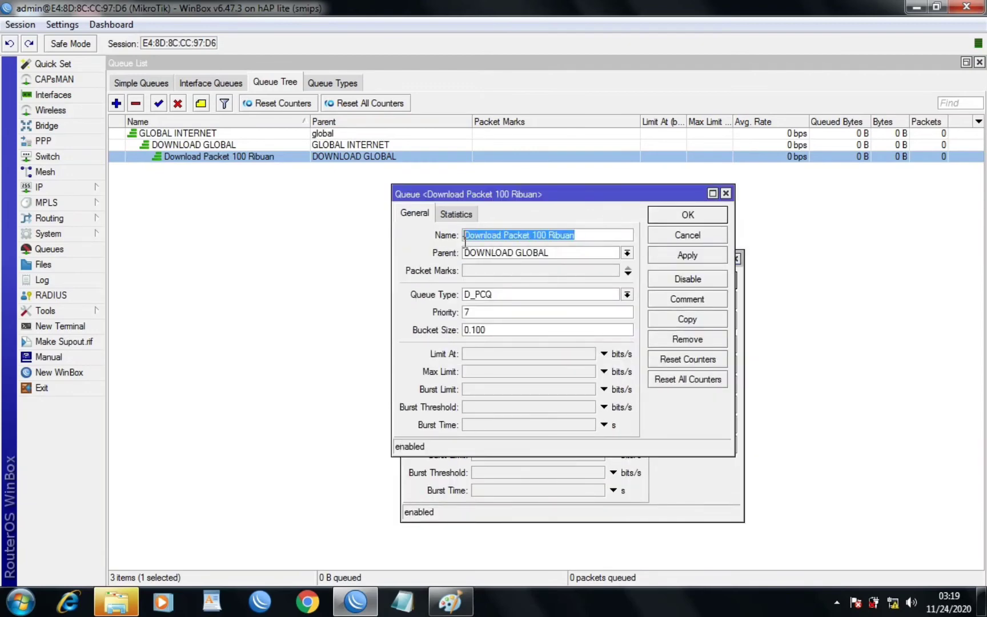
right_click(471, 239)
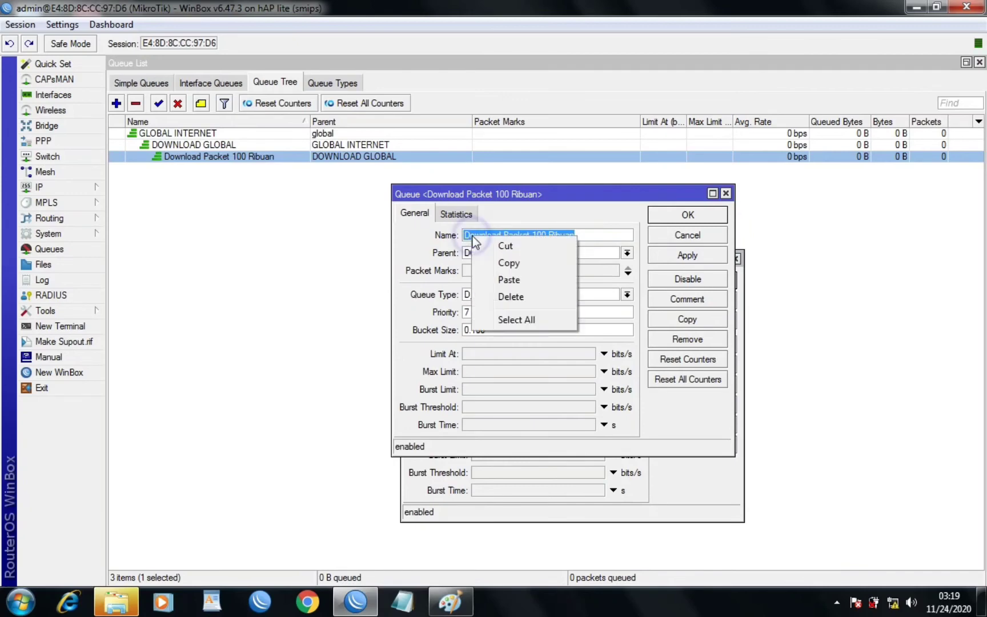
click(498, 260)
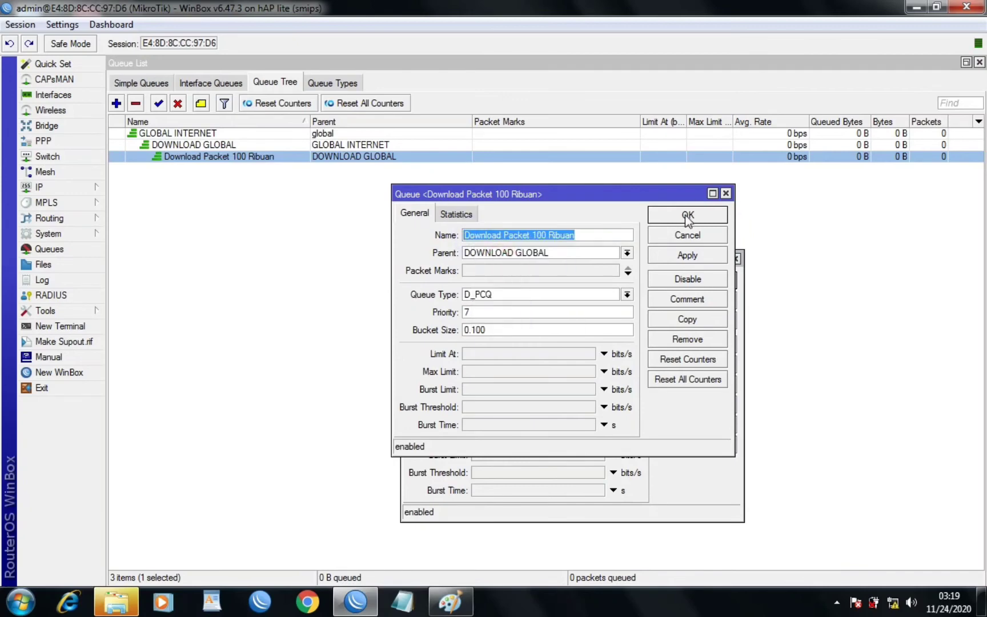
click(687, 216)
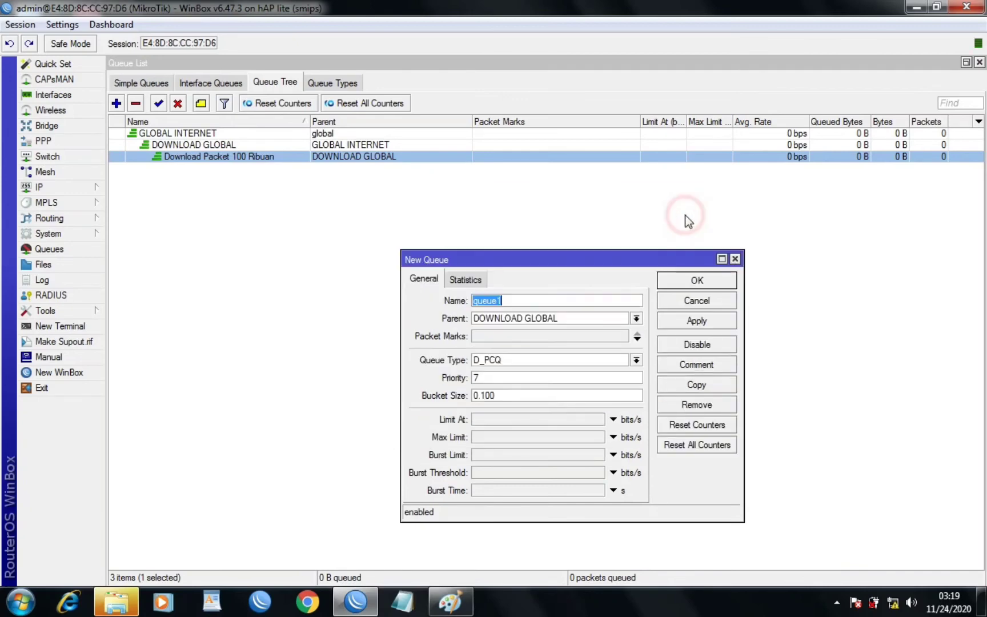
right_click(557, 302)
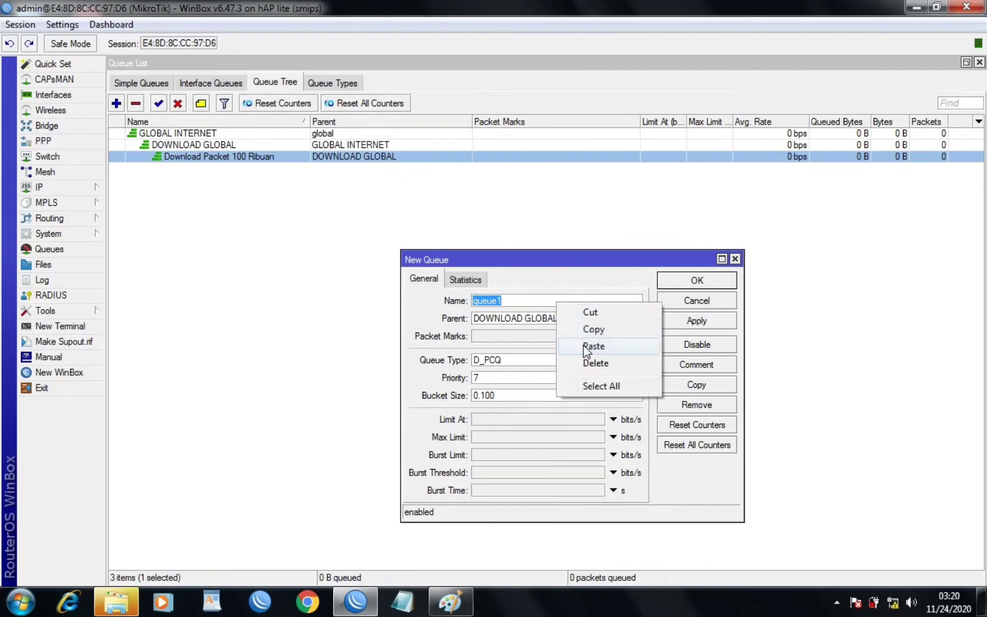
click(583, 344)
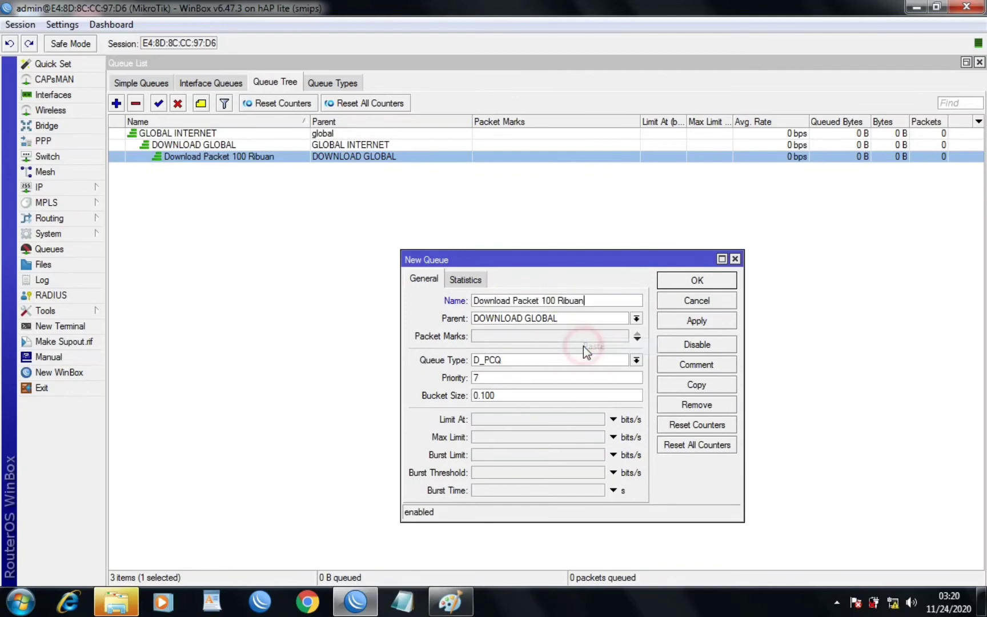
click(544, 299)
key(BackSpace)
text(2)
click(698, 320)
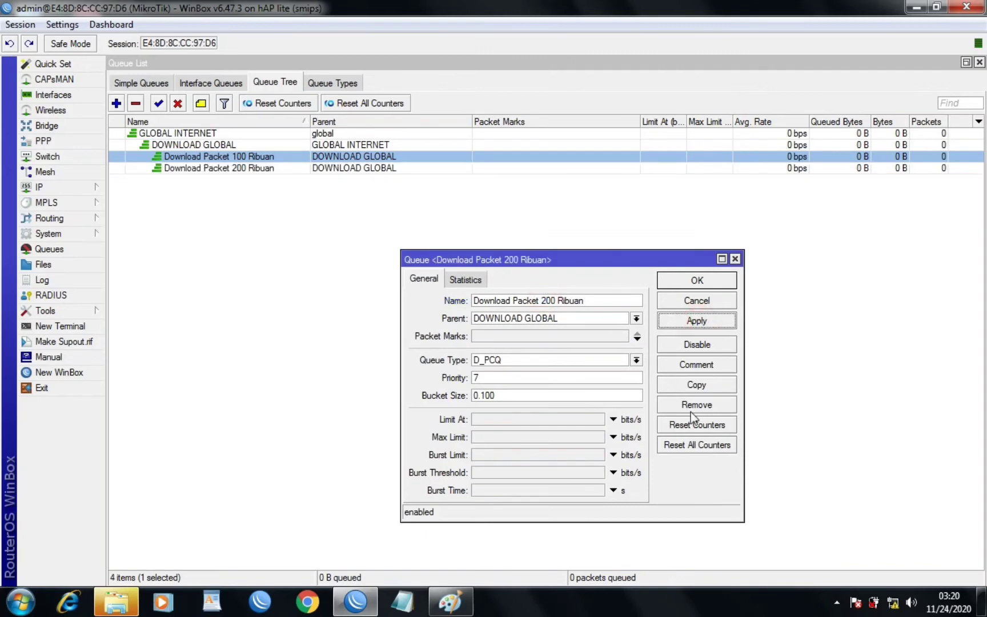
Step: Duplicate it again as 'Download Packet 300 Ribuan'
click(689, 384)
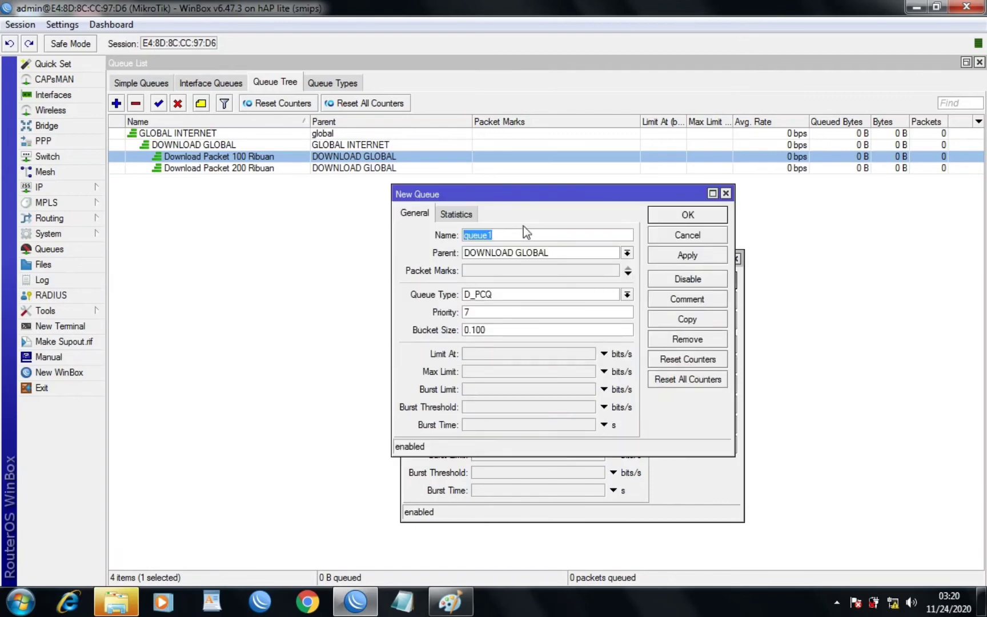
right_click(523, 234)
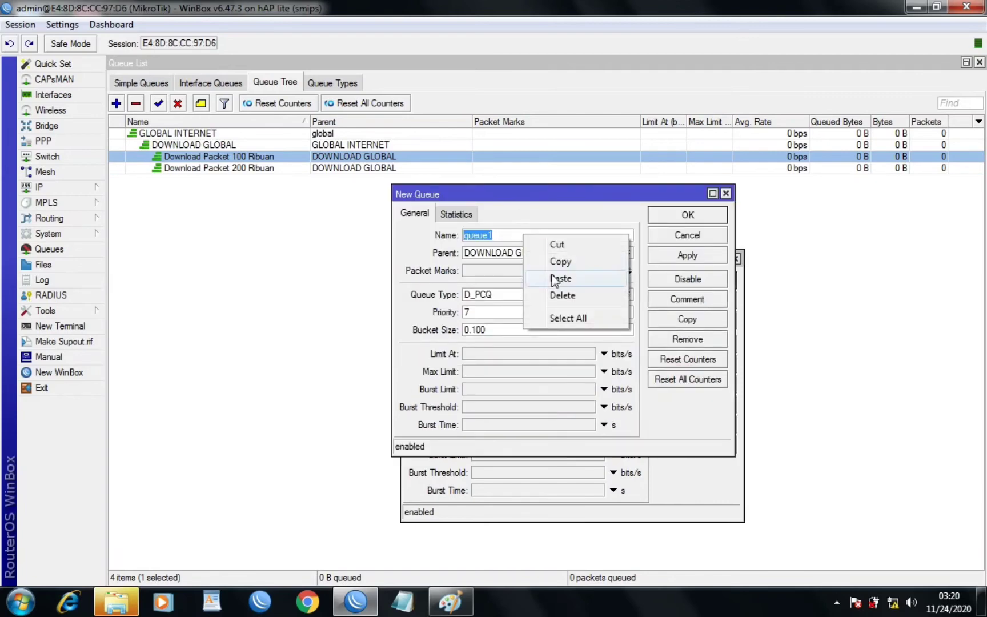
click(552, 279)
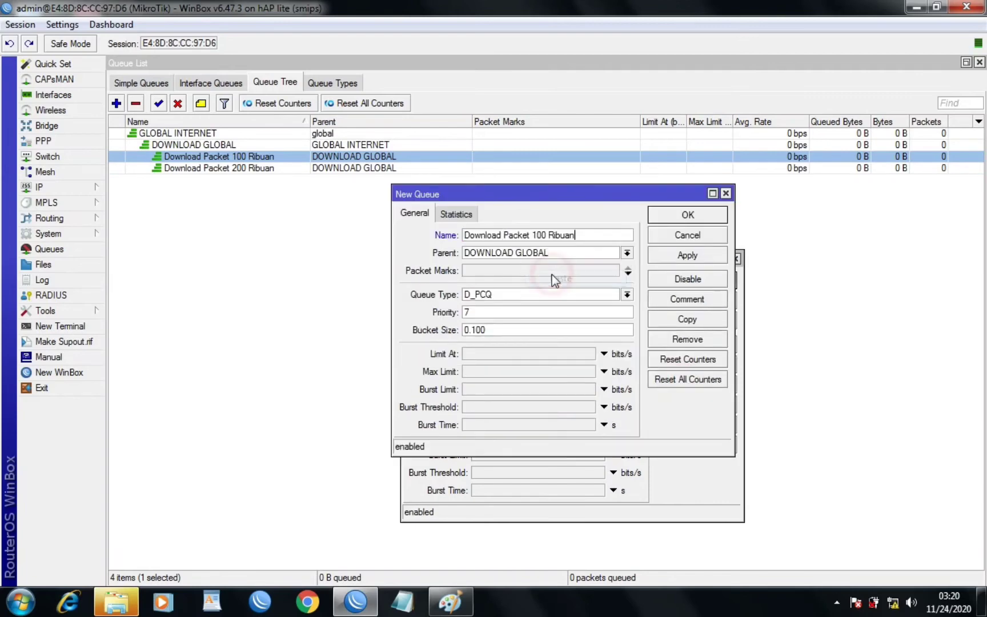
click(535, 235)
key(BackSpace)
text(3)
click(681, 258)
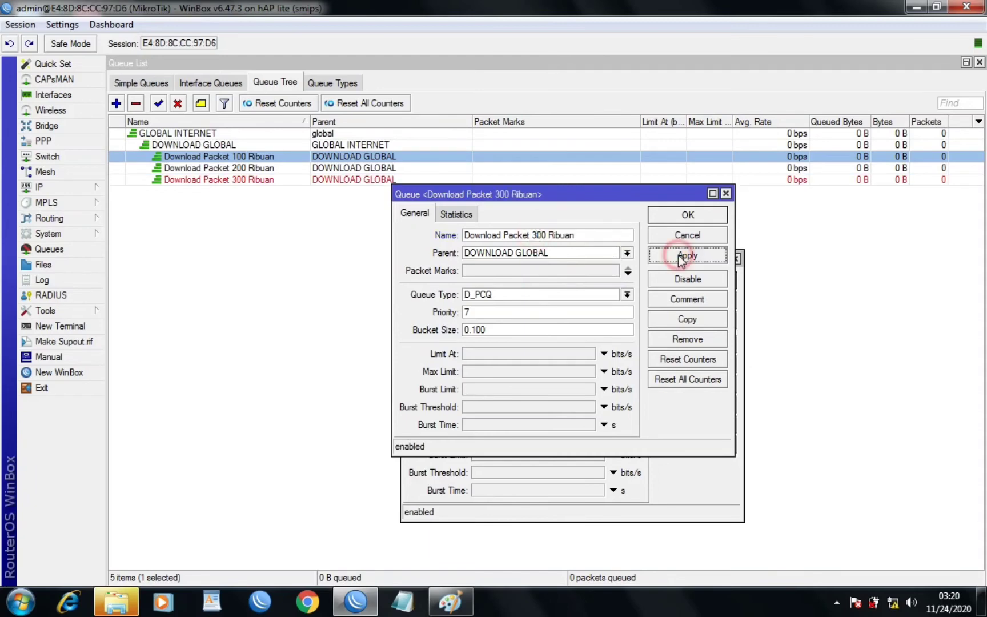
Step: Make a third copy named 'Download Packet Wlan 1' and close the queue windows
click(686, 318)
right_click(514, 255)
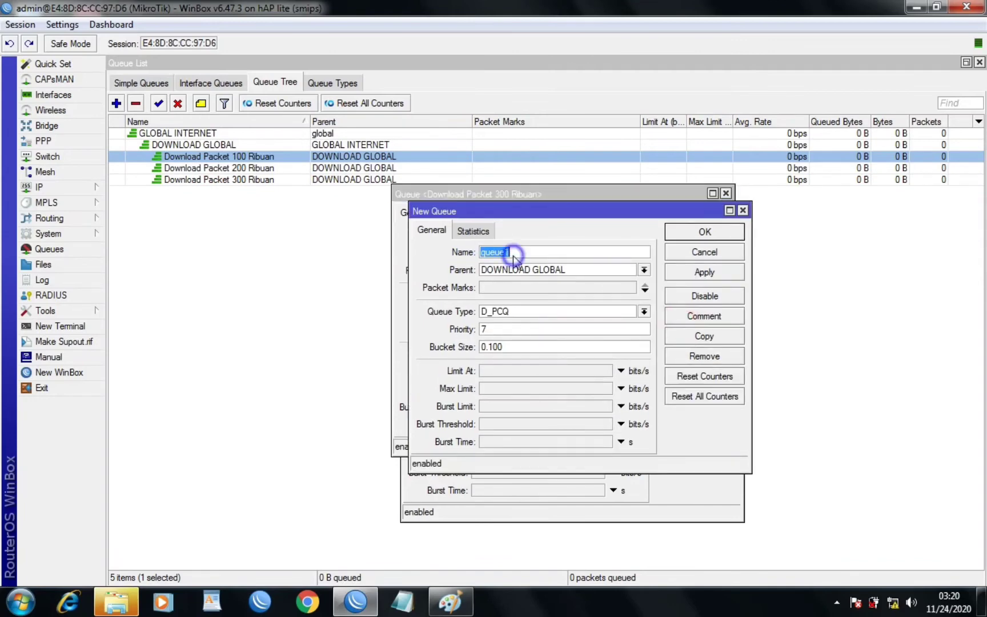
click(548, 300)
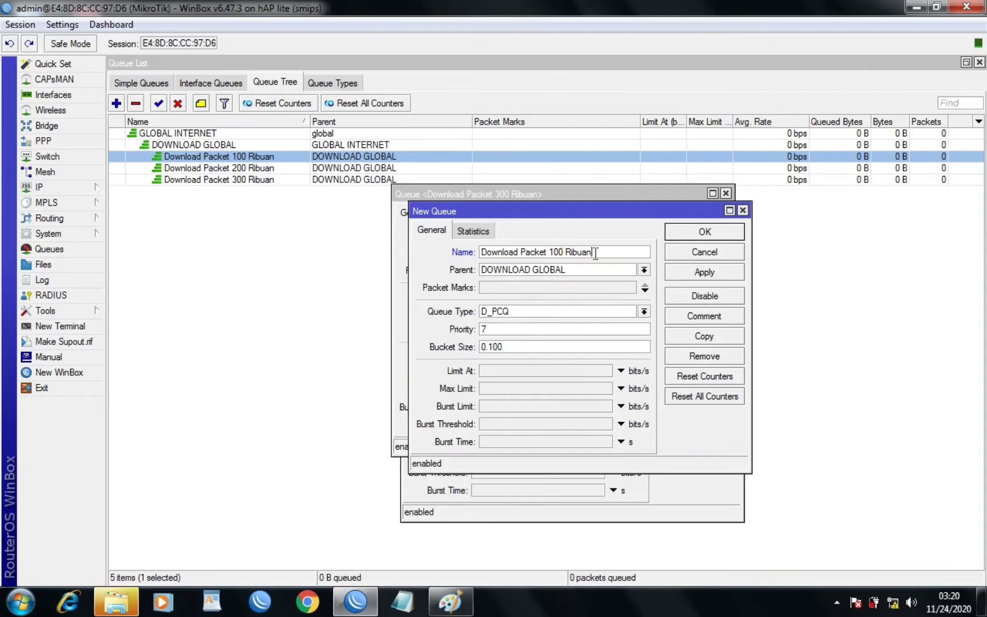
drag(591, 251, 550, 247)
text(Wlan 1)
click(706, 272)
click(701, 235)
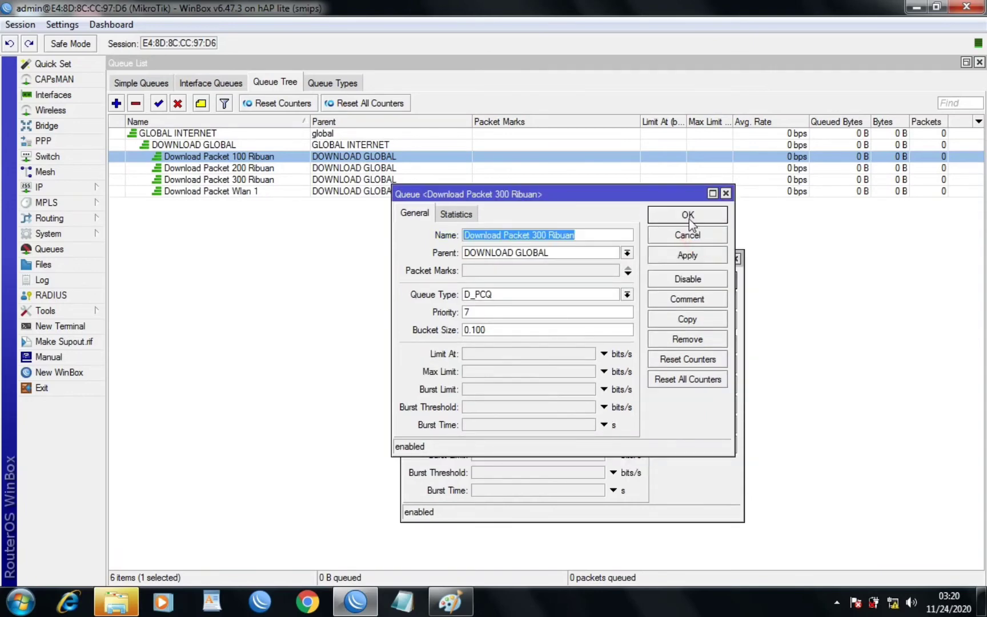
click(690, 218)
Step: Close the 200 Ribuan queue window and begin a blank new queue
click(706, 279)
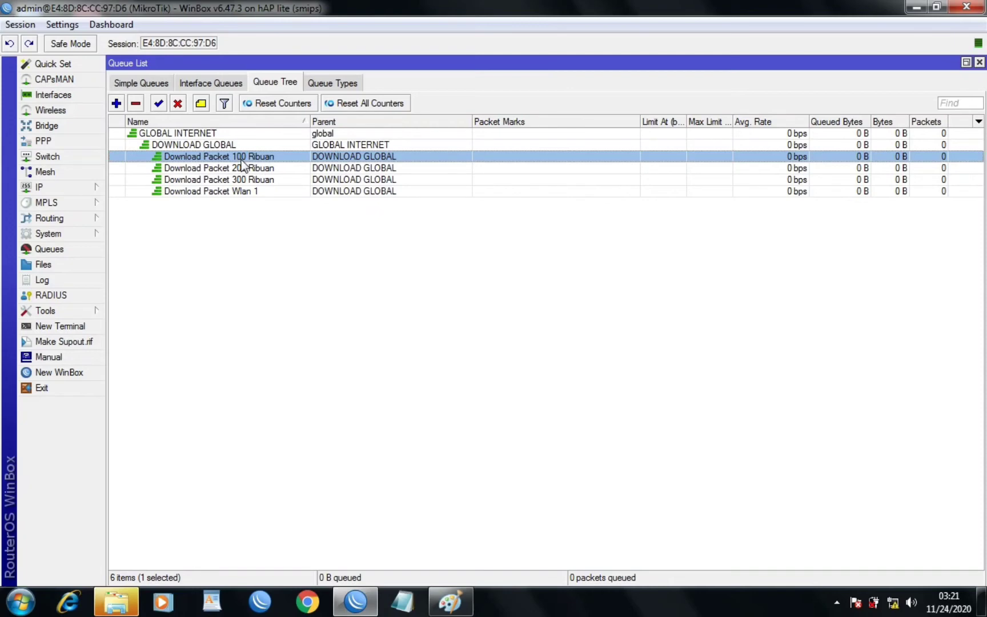
click(117, 103)
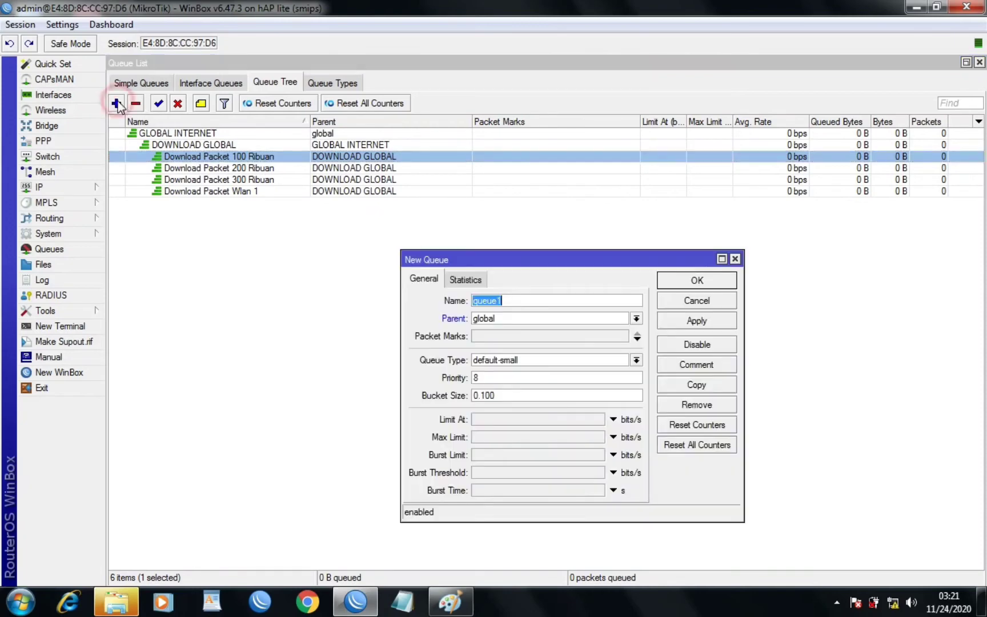
Step: Name the new queue 'Download ip Net 192.168.8.2', checking the addressing diagram
key(BackSpace)
text(Dow)
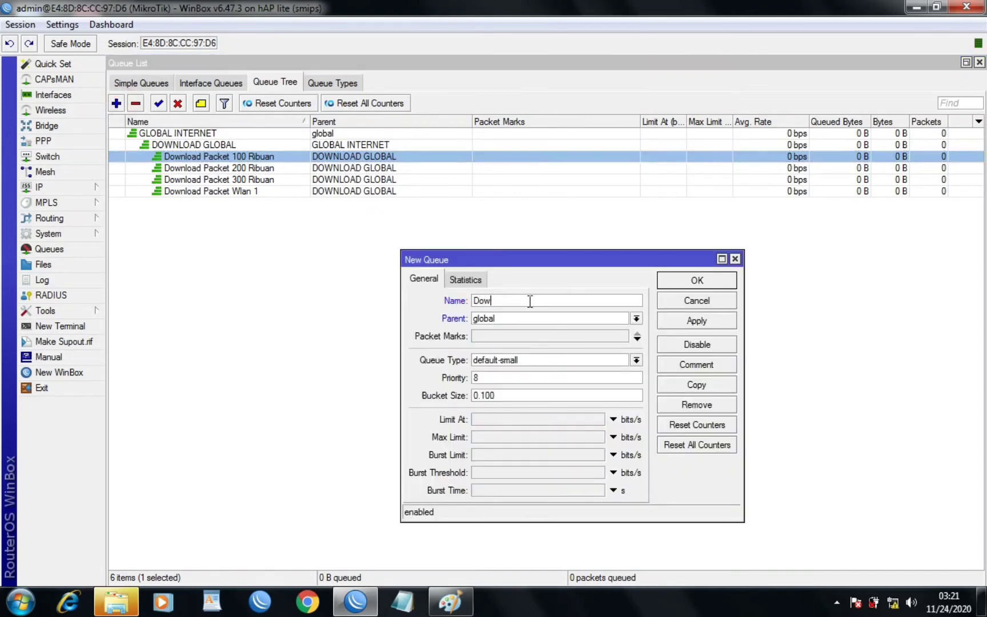
text(nload ip Net)
click(450, 601)
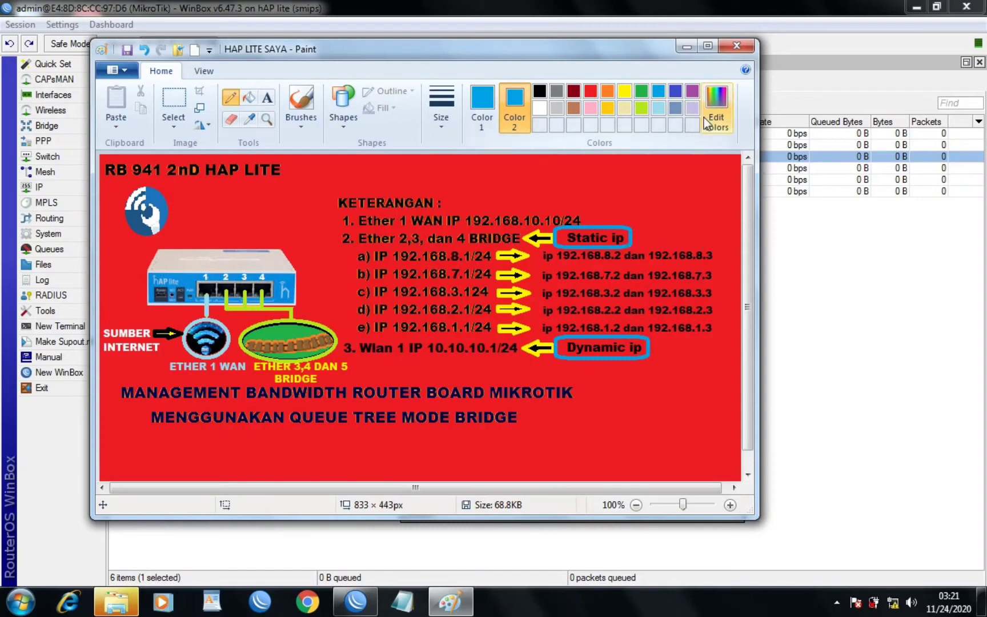
click(685, 50)
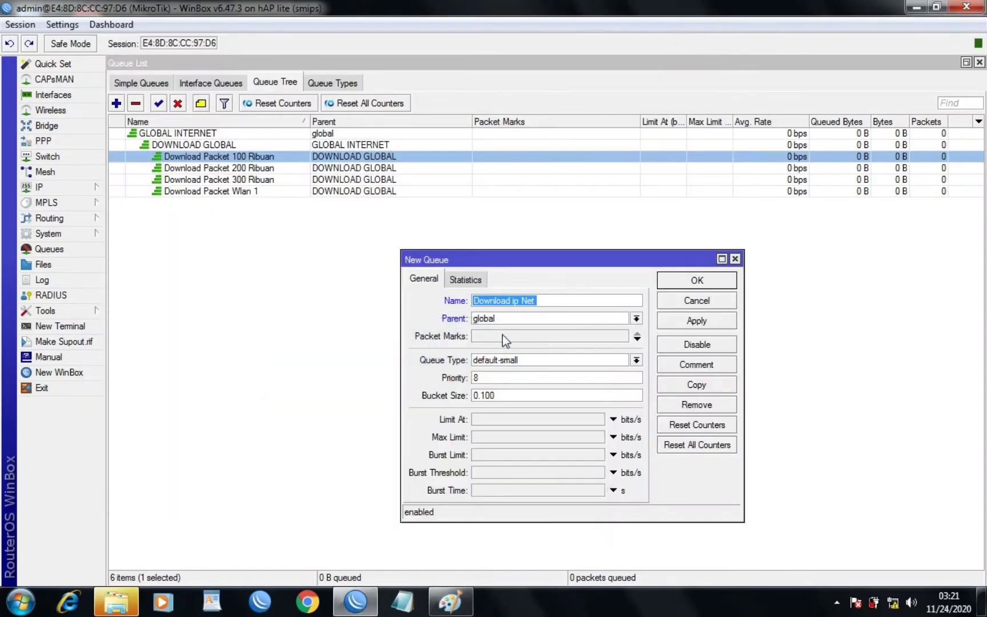
click(540, 307)
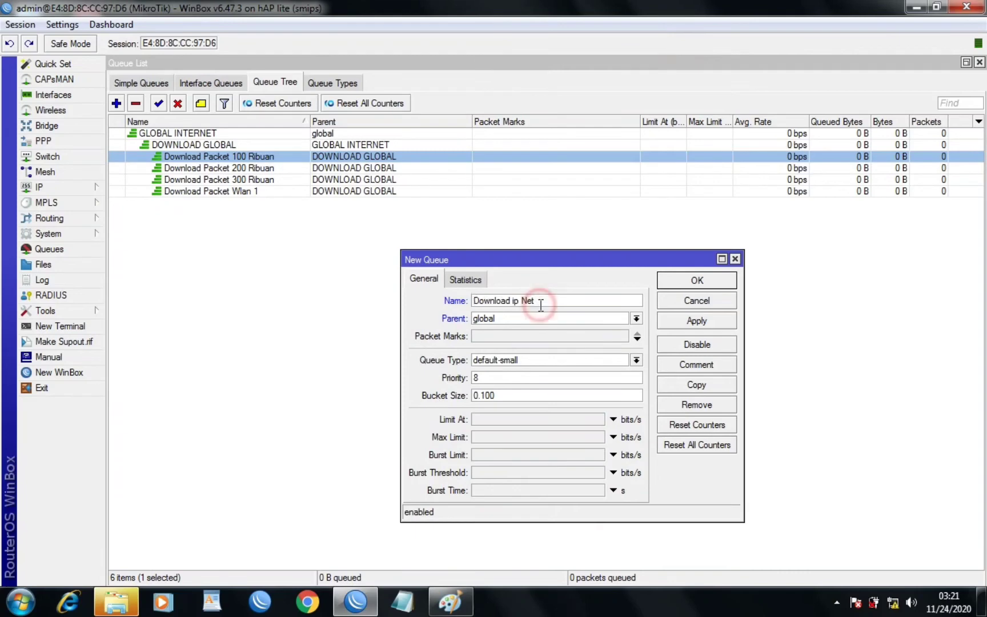
text(192.168.8.2)
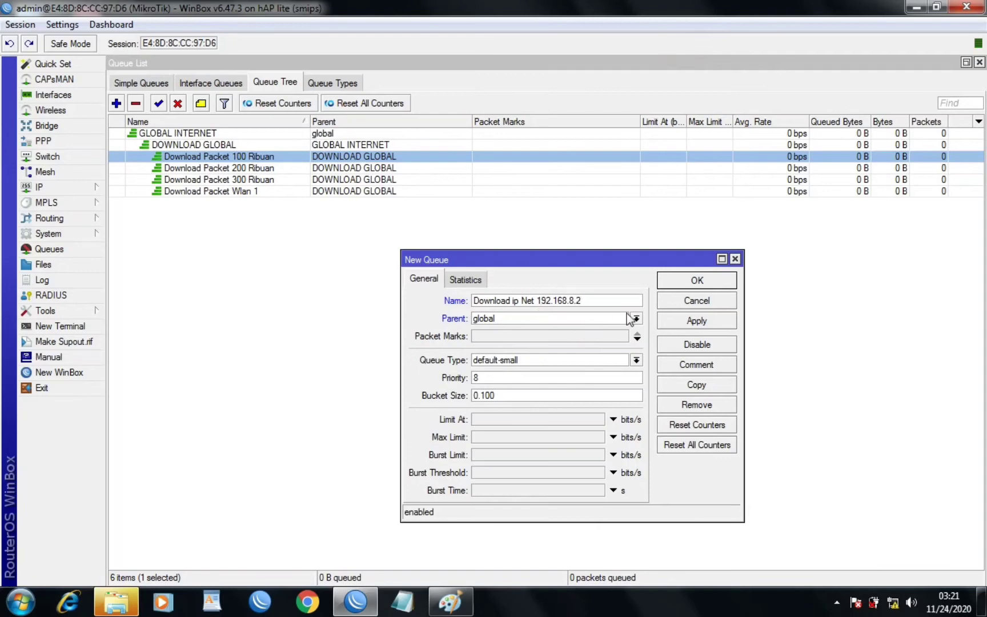
Step: Set parent Download Packet 100 Ribuan, packet mark Packet Net ip 192.168.8.2 and type D_PCQ
click(636, 318)
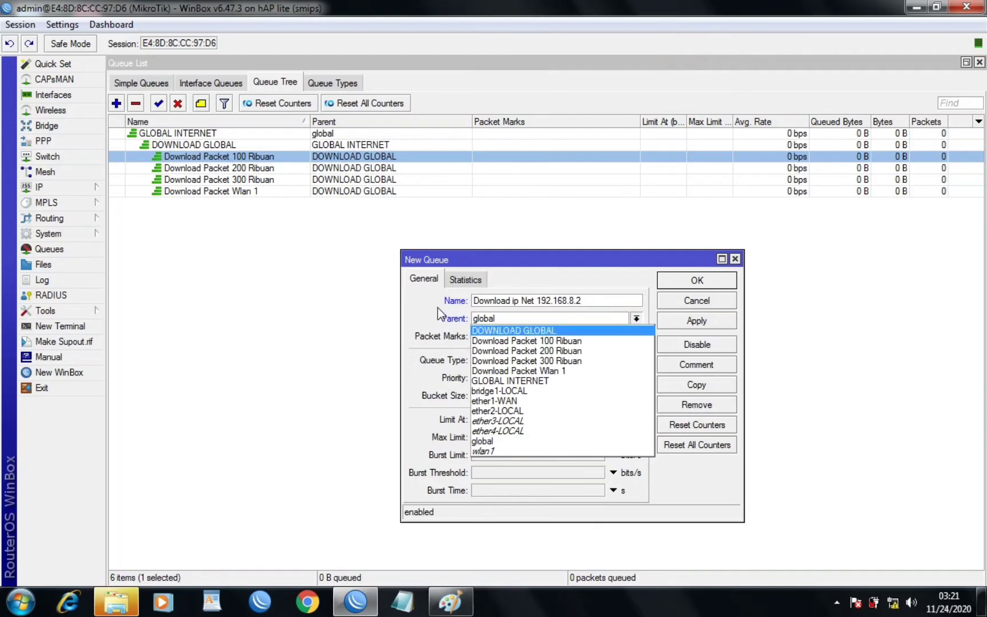
click(544, 341)
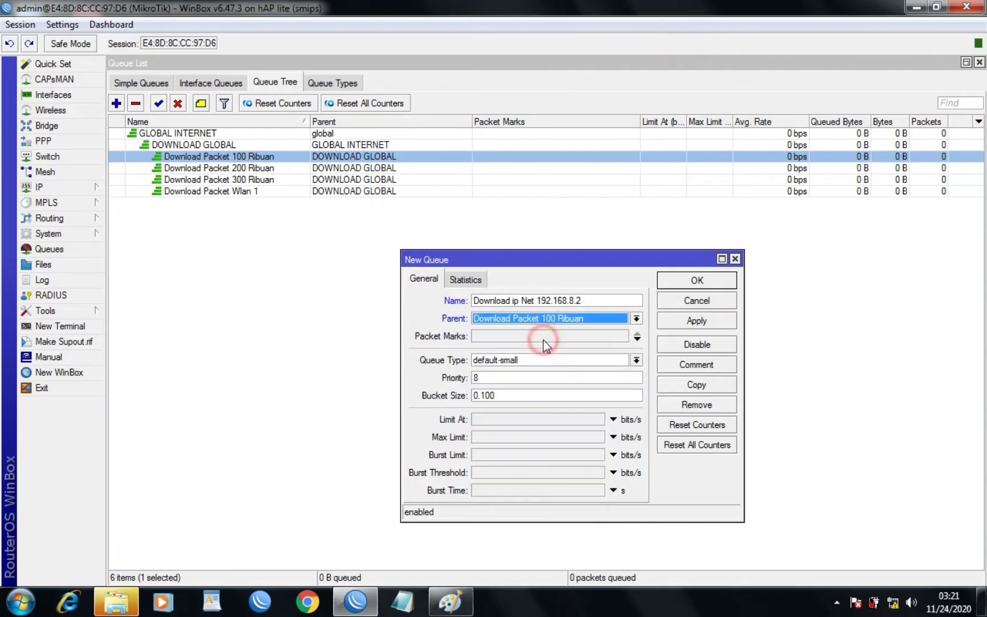
click(621, 335)
click(621, 335)
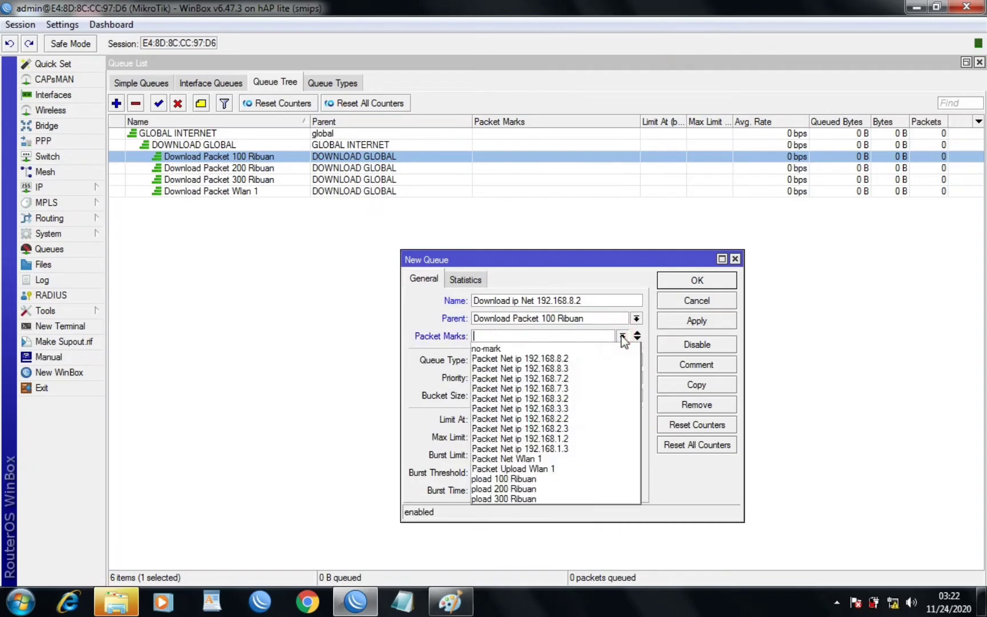
click(566, 360)
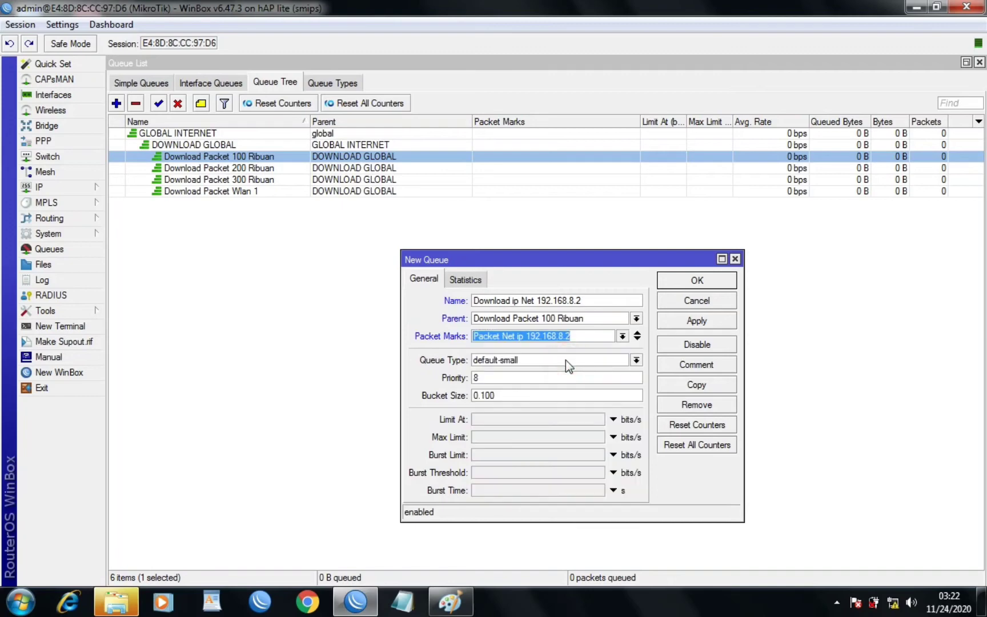
click(636, 360)
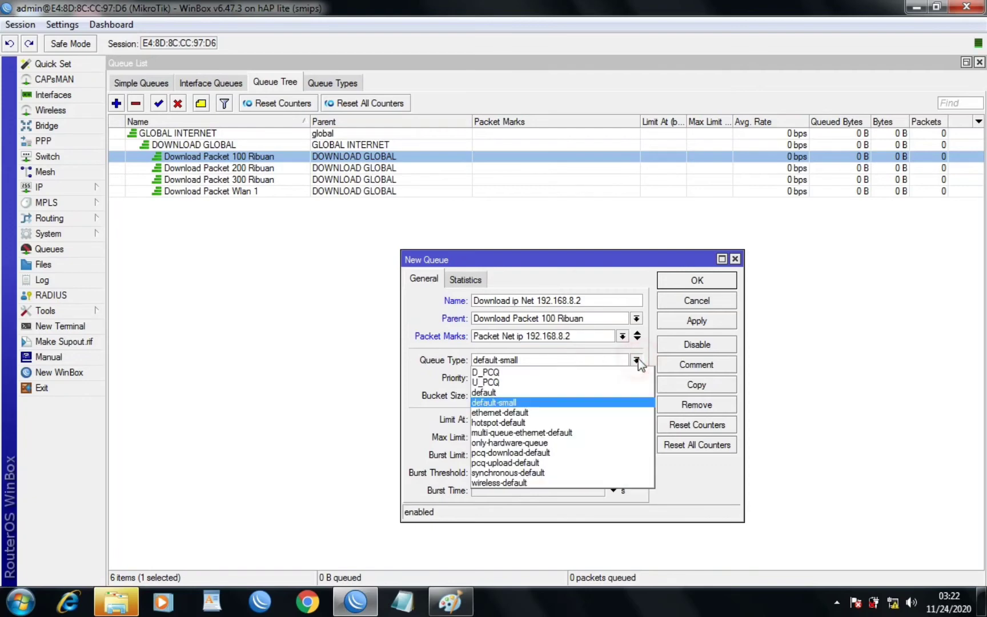
click(612, 371)
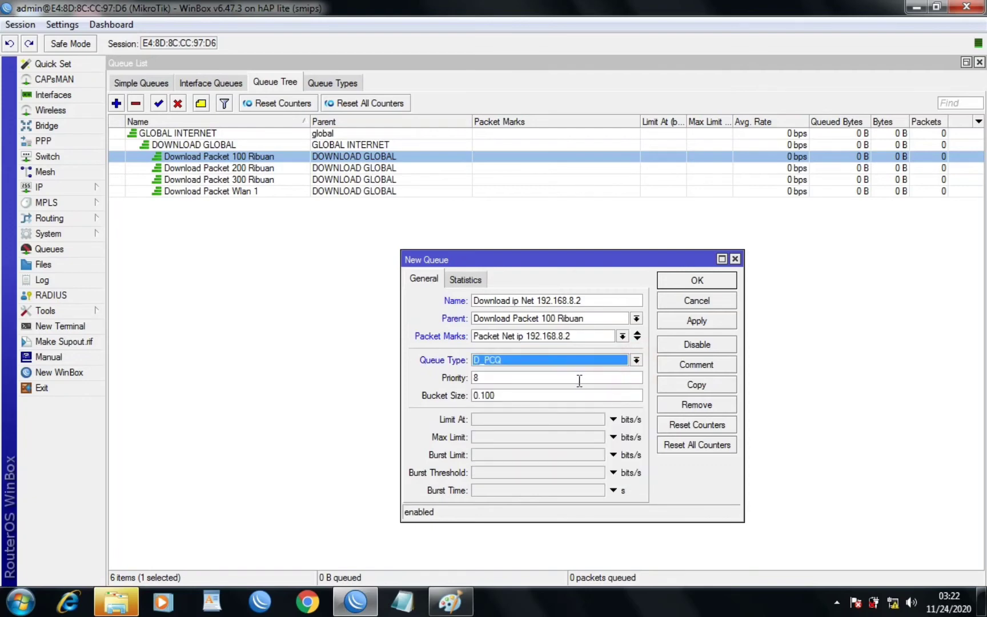
Step: Set Limit At and Max Limit to 512k and save the queue
click(547, 423)
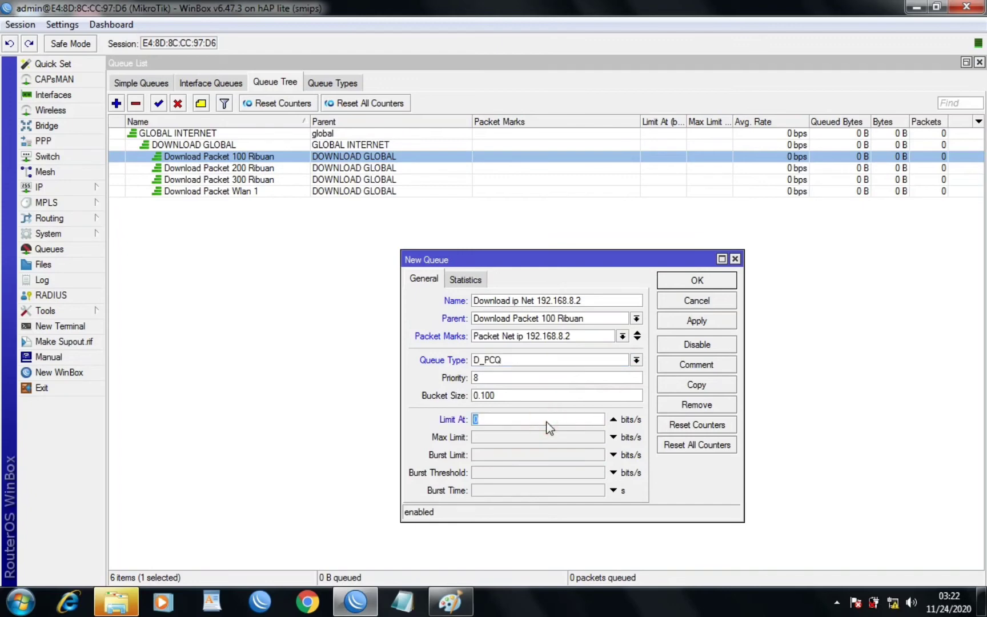
text(512k)
click(541, 434)
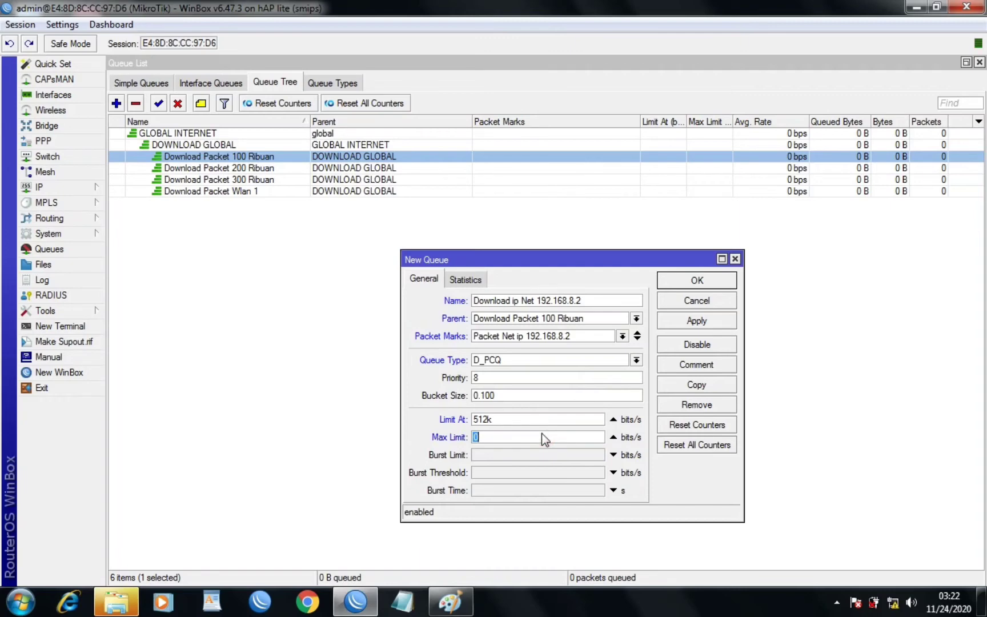
text(512k)
click(680, 321)
click(690, 280)
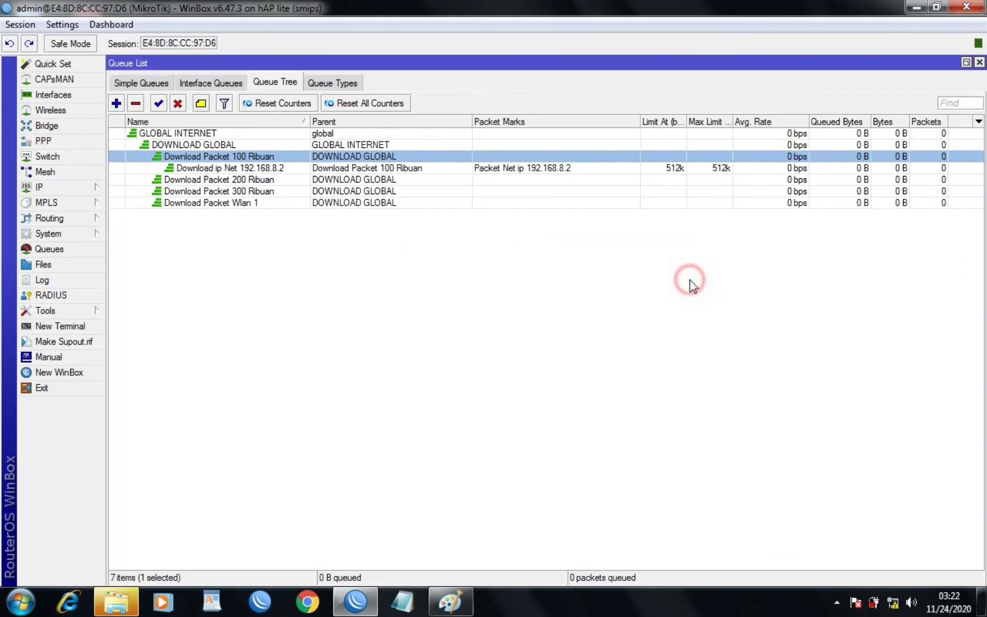
Step: Duplicate the 192.168.8.2 queue and rename the copy 'Download ip Net 192.168.8.3'
double_click(315, 171)
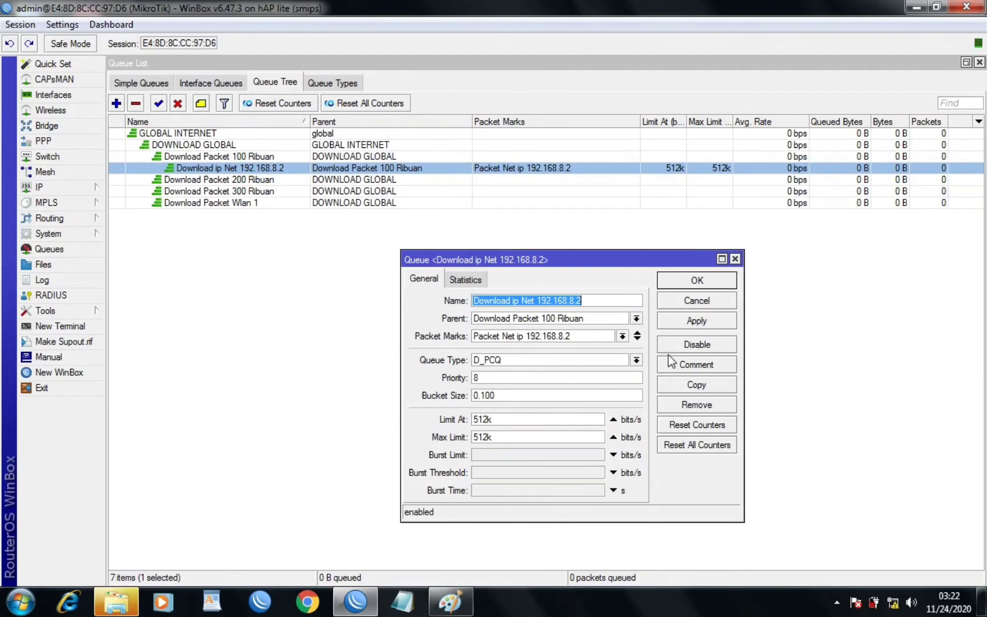
click(673, 384)
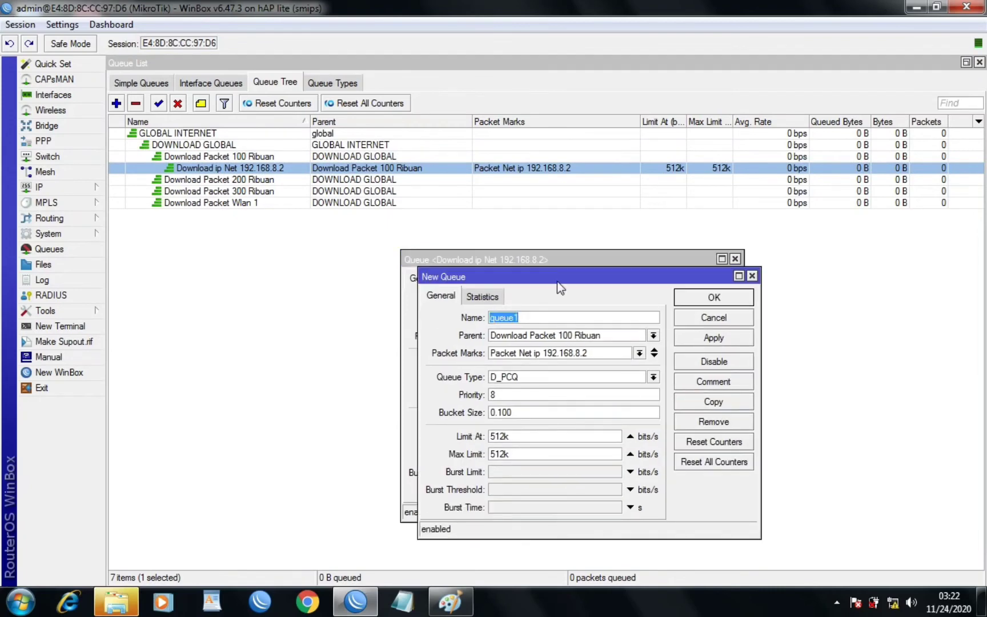
click(557, 262)
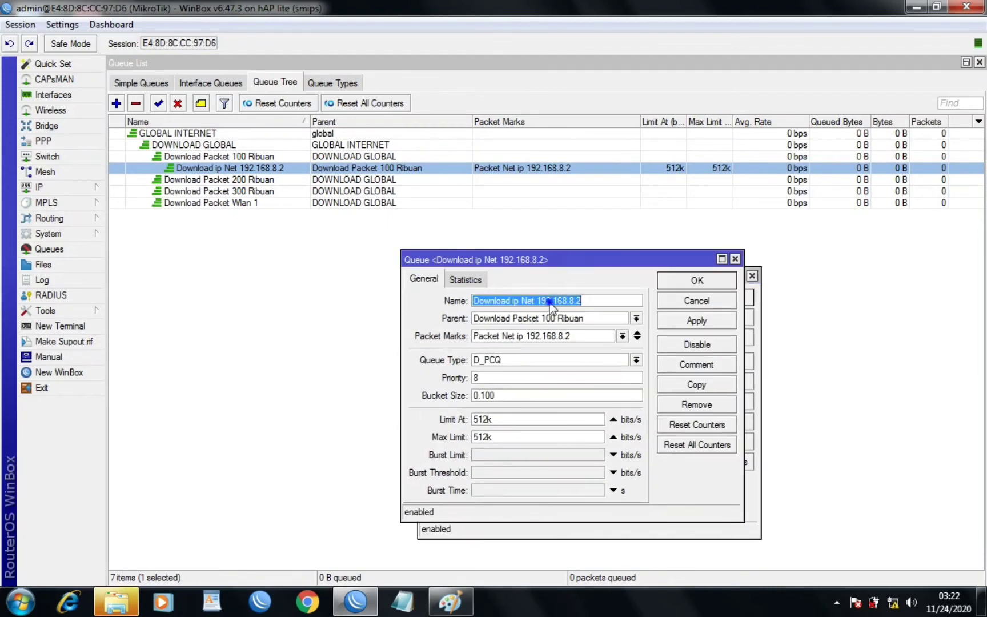
right_click(550, 305)
click(584, 331)
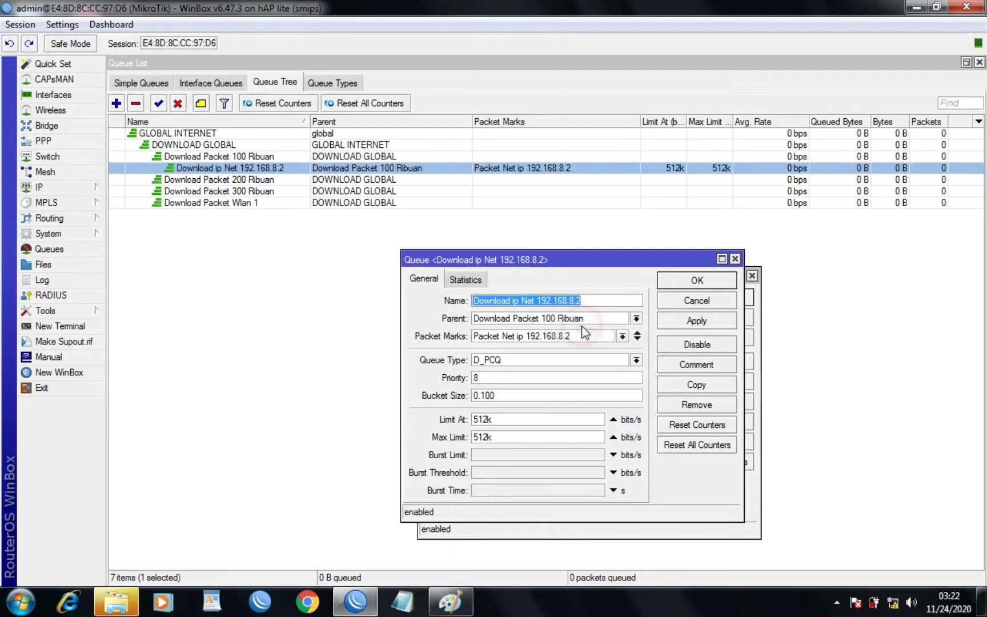
click(694, 281)
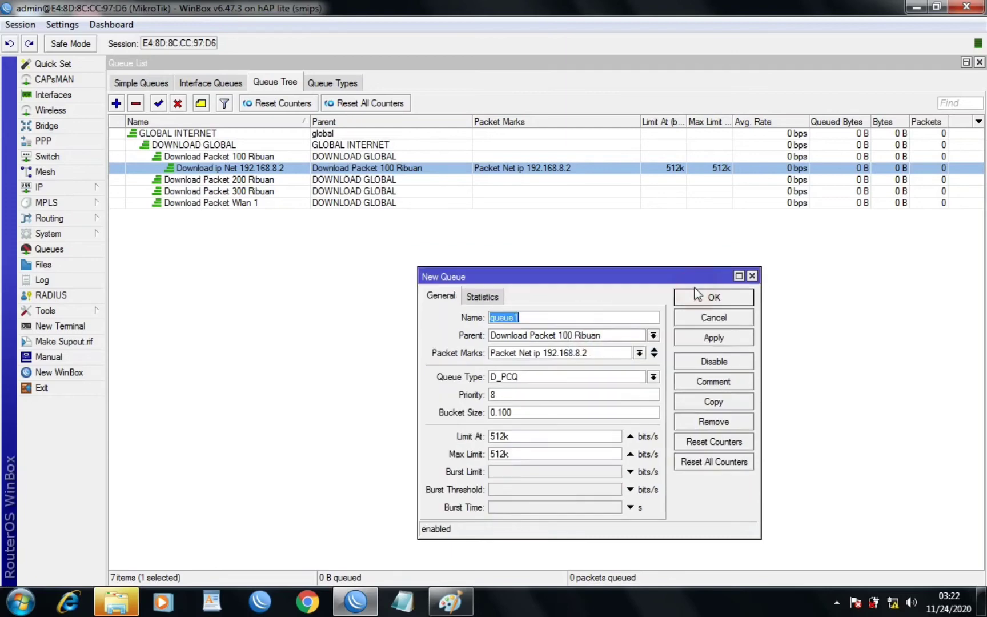
right_click(544, 318)
click(583, 363)
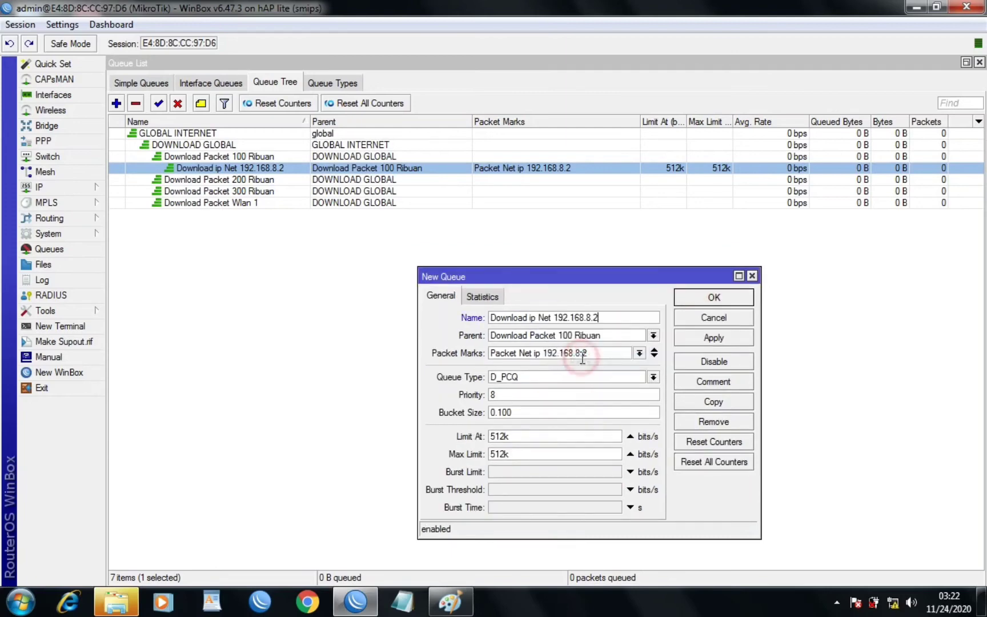
key(BackSpace)
text(3)
Step: Set its packet mark to Packet Net ip 192.168.8.3 and save it
click(639, 354)
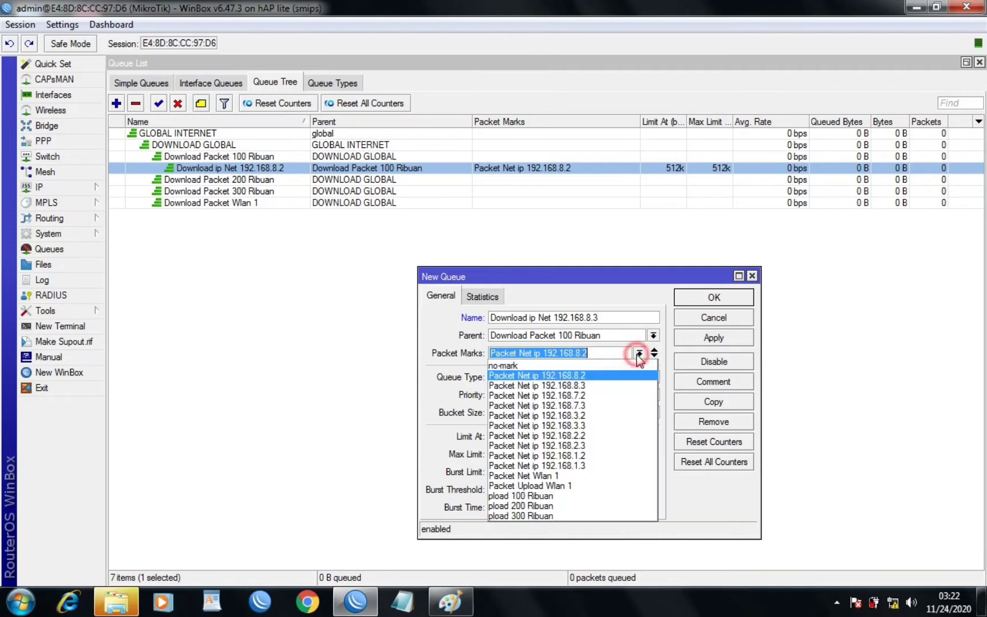
click(604, 387)
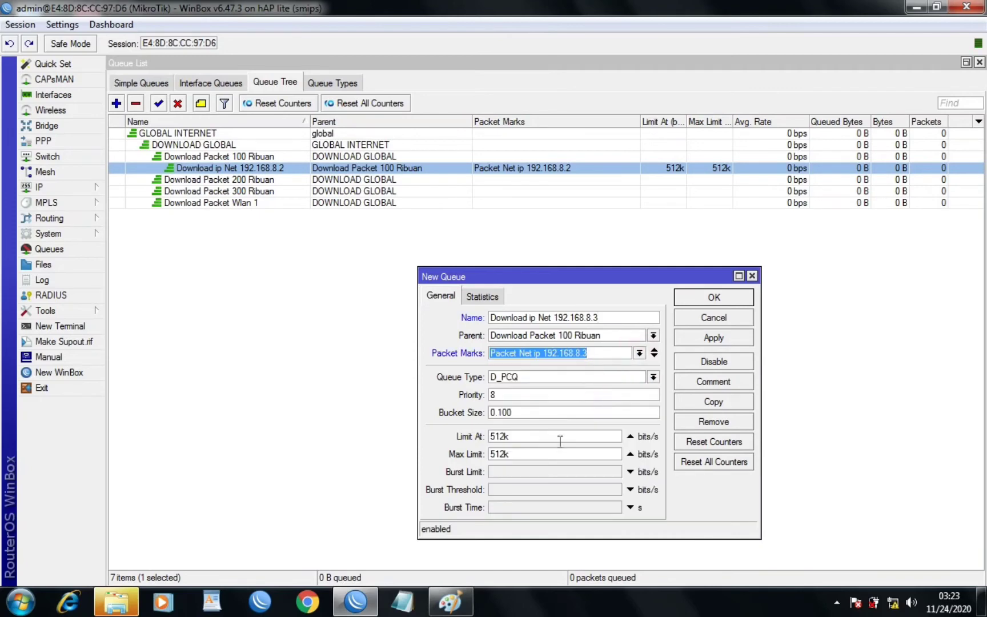
click(712, 338)
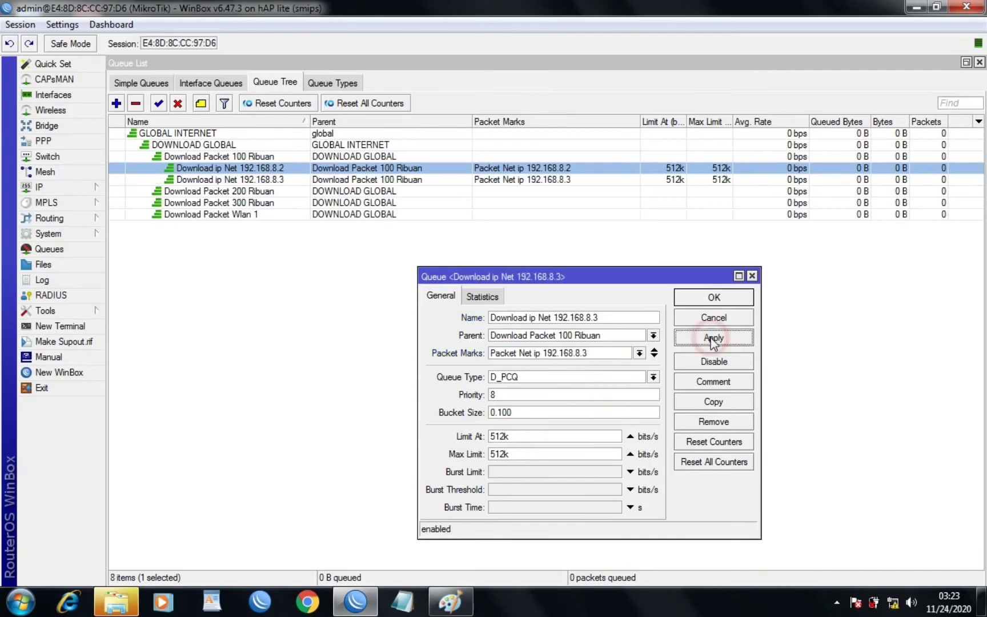
click(710, 297)
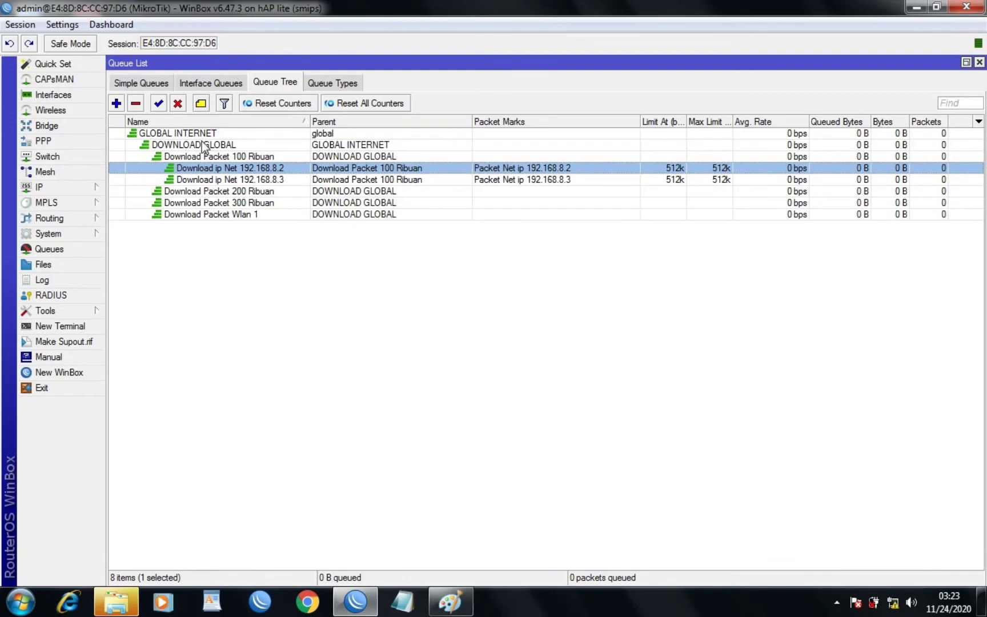
click(450, 601)
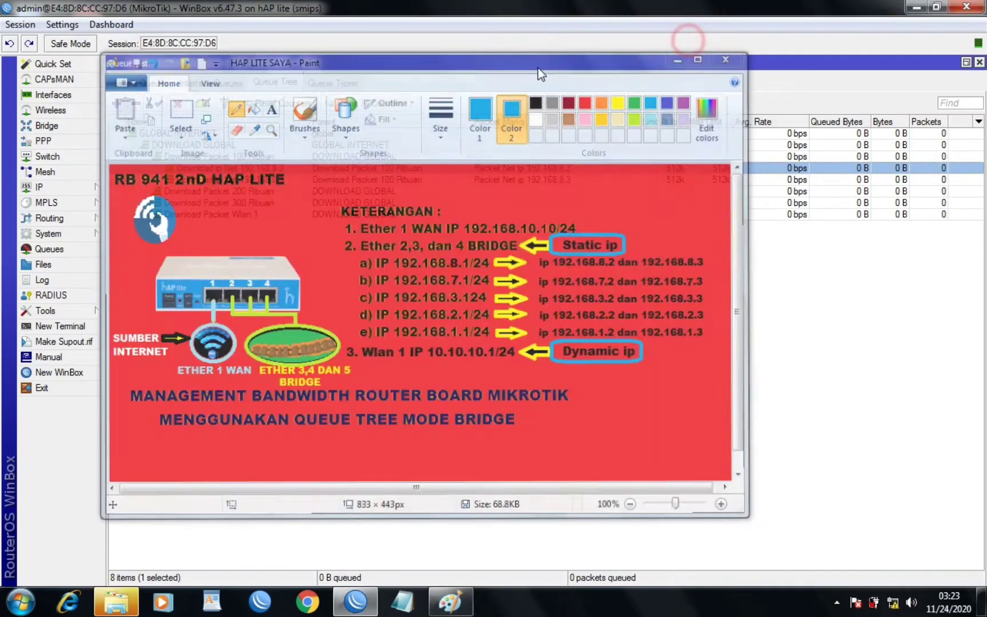
click(686, 46)
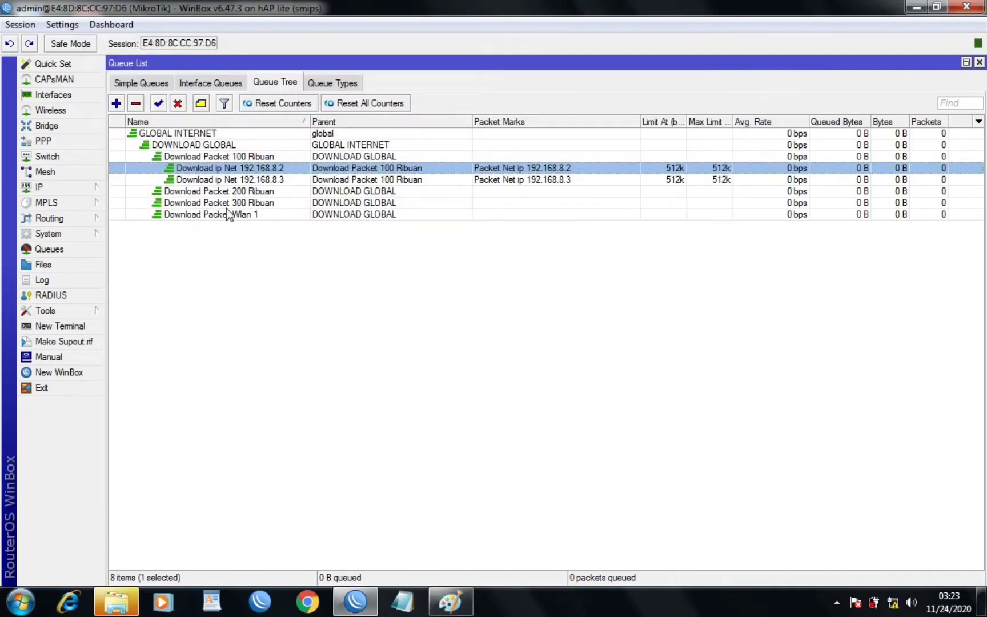
Step: Duplicate the 8.3 queue as 'Download ip Net 192.168.7.2' with the 192.168.7.2 packet mark
double_click(235, 180)
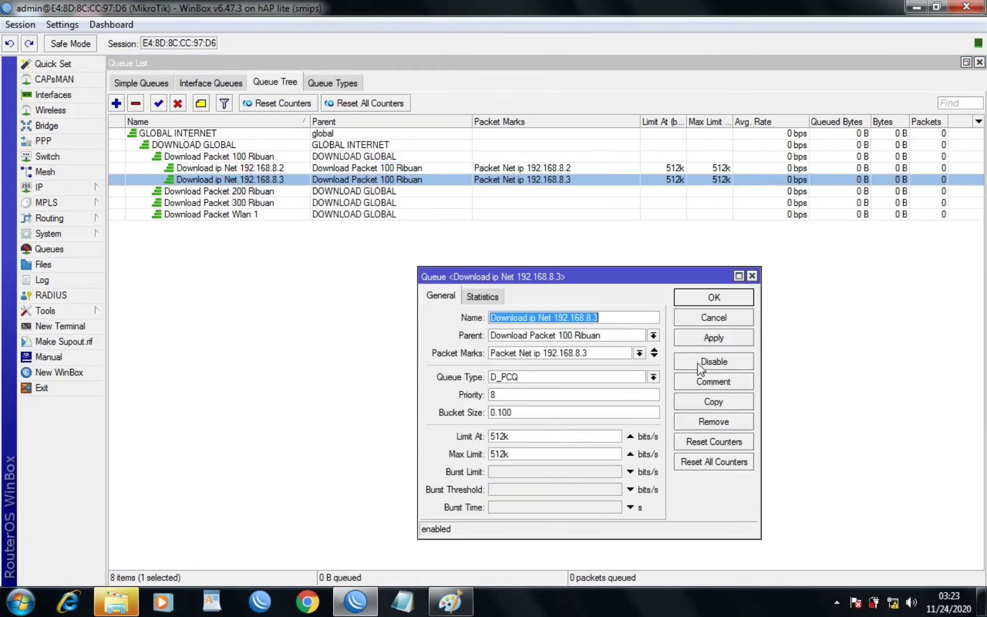
click(703, 399)
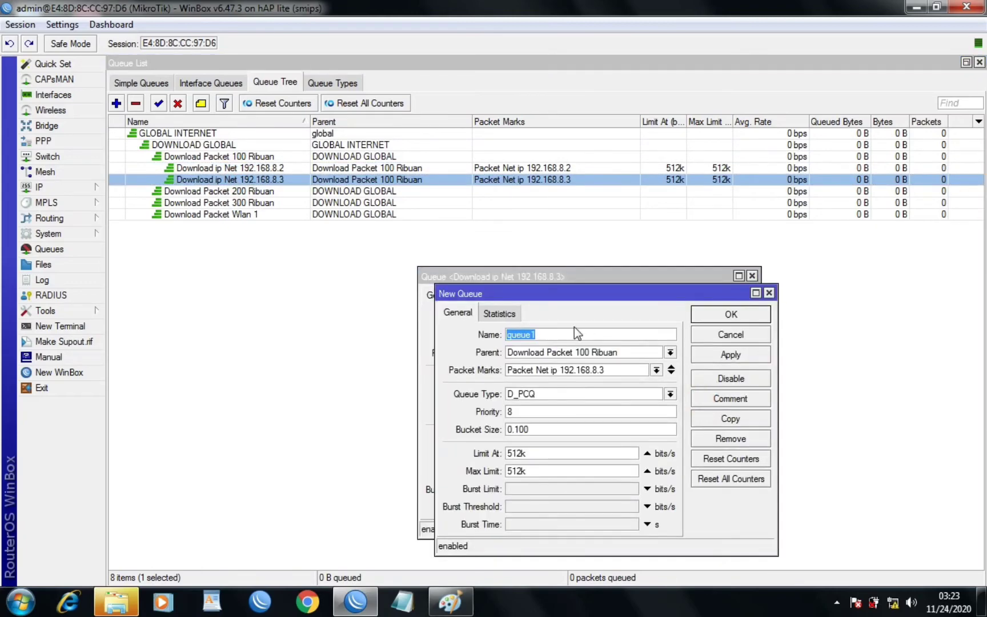
right_click(545, 330)
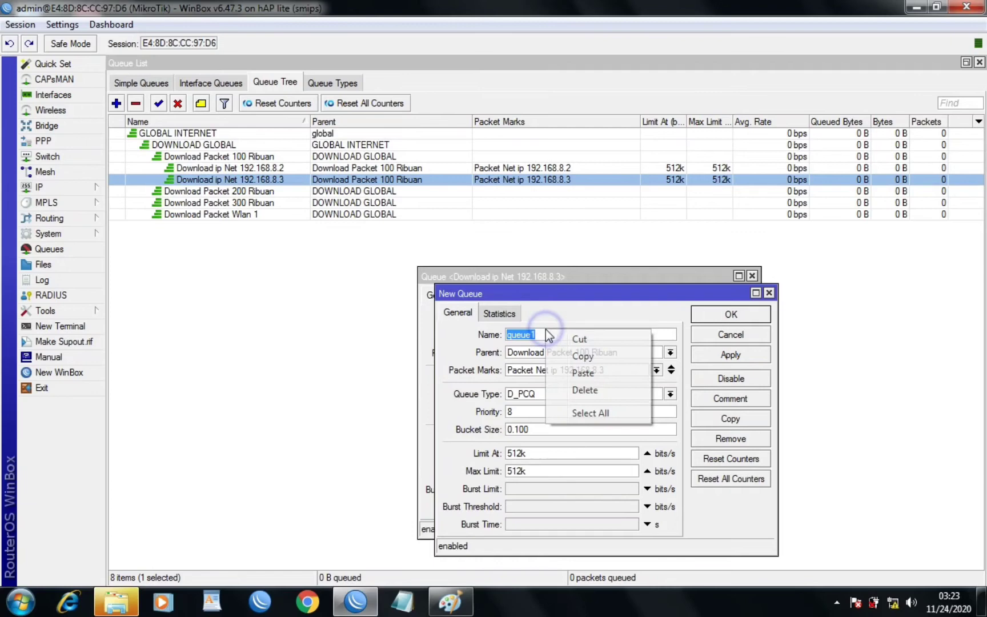
click(589, 378)
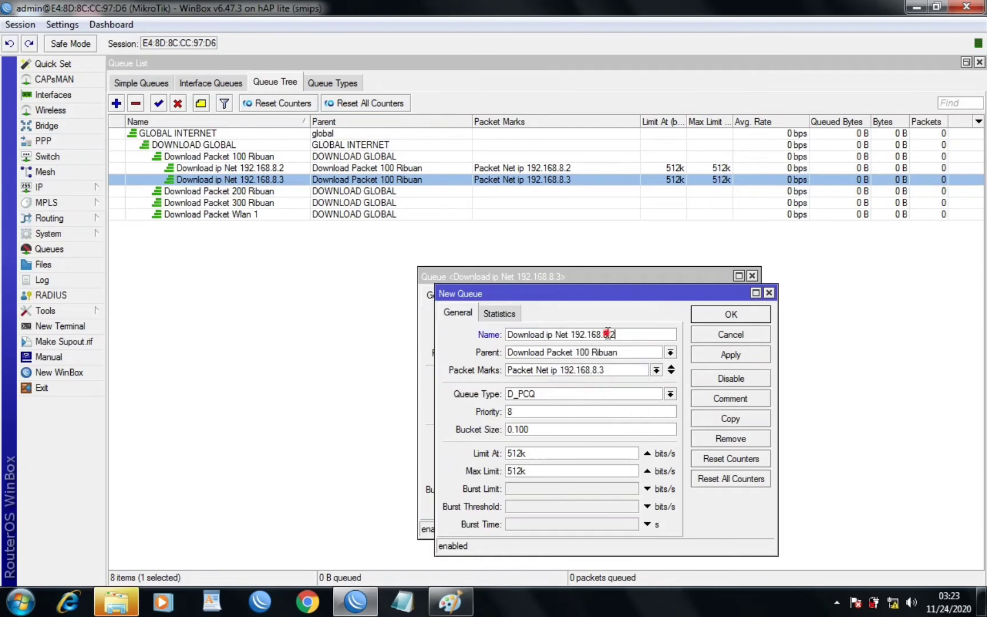
key(BackSpace)
key(BackSpace)
key(BackSpace)
text(7.2)
key(Left)
key(Left)
click(657, 370)
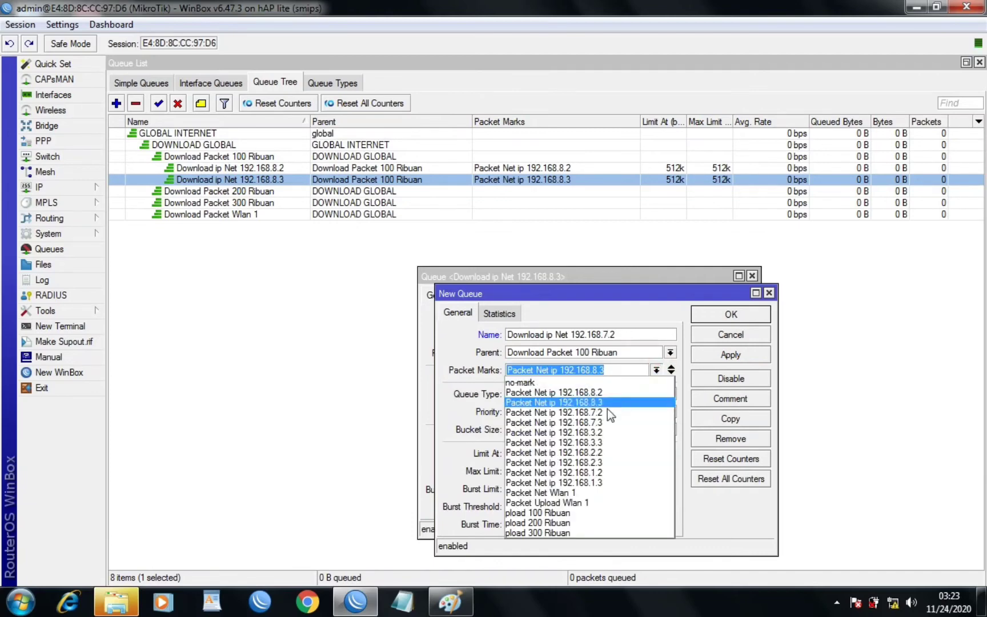
click(608, 412)
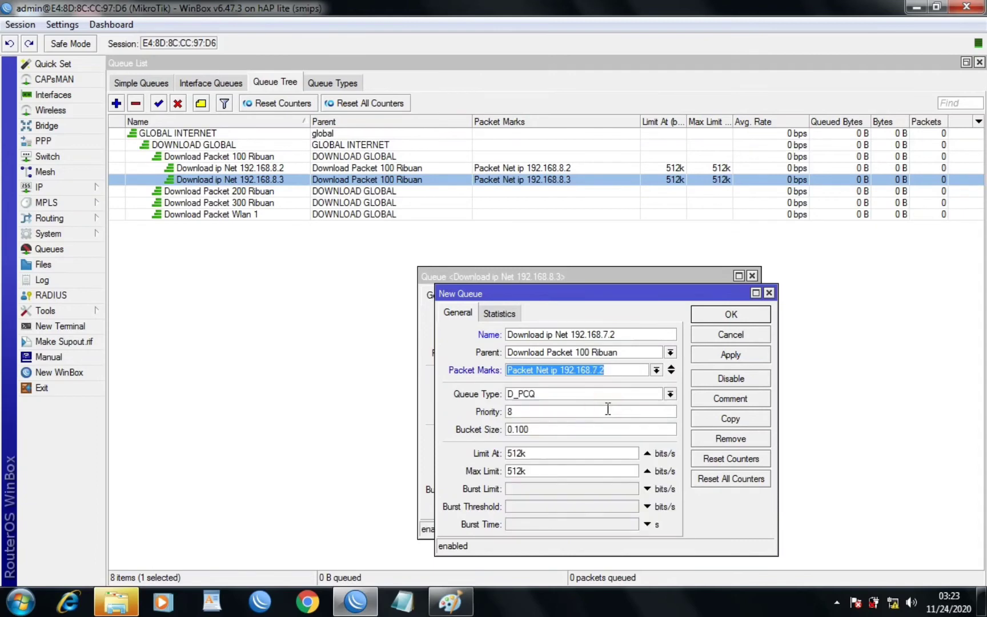
click(711, 358)
click(712, 313)
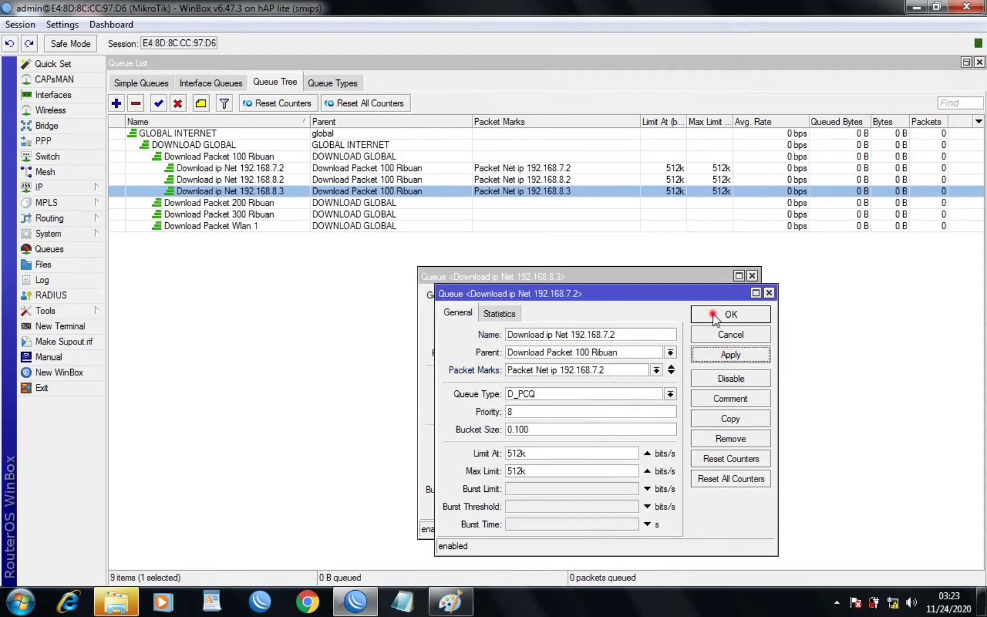
Step: Add 'Download ip Net 192.168.7.3' with its 192.168.7.3 packet mark, then close the 8.3 window
click(709, 402)
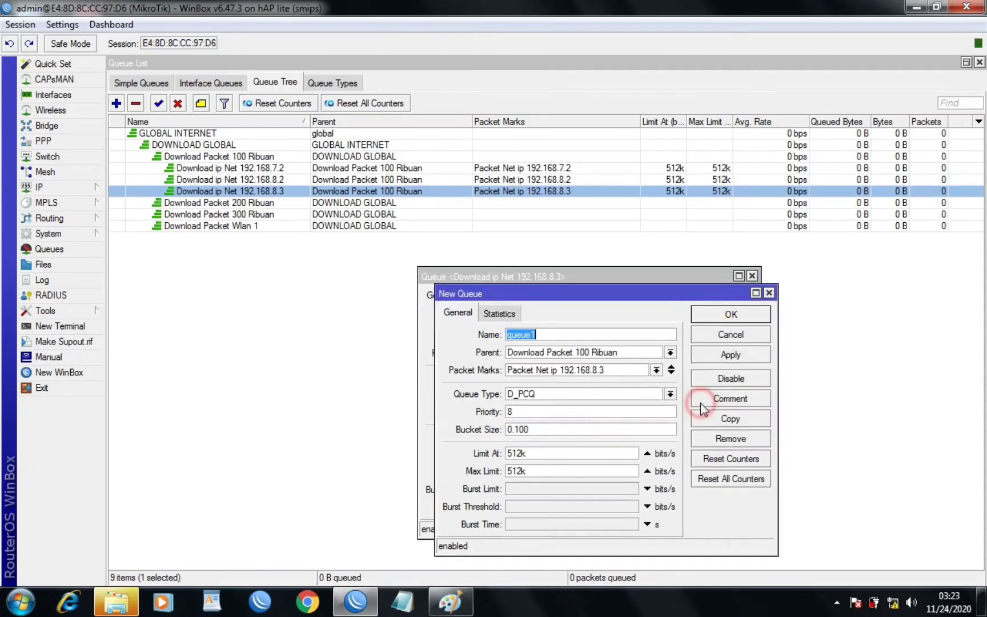
right_click(566, 336)
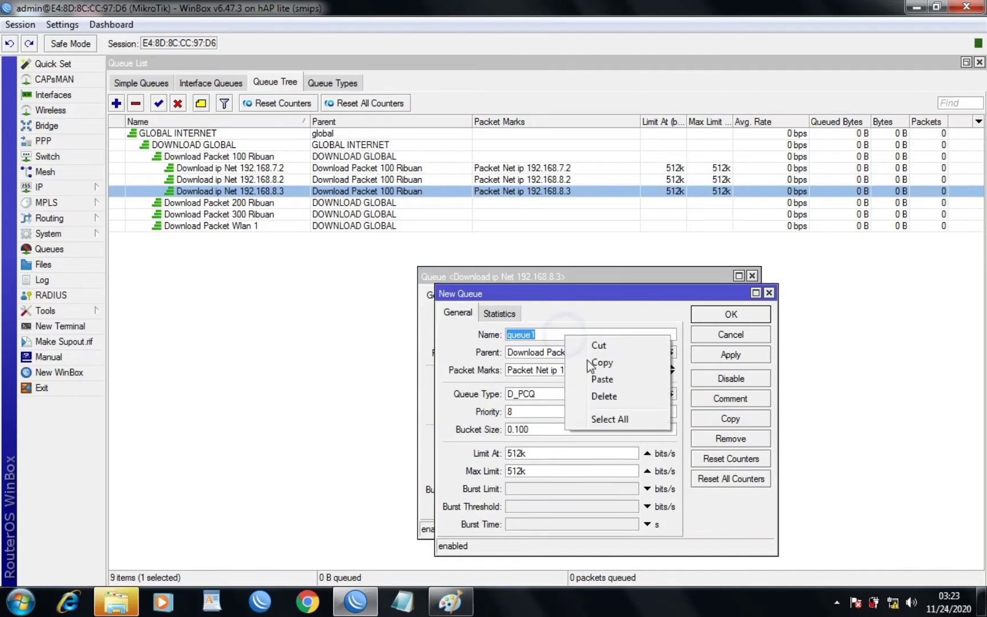
click(602, 380)
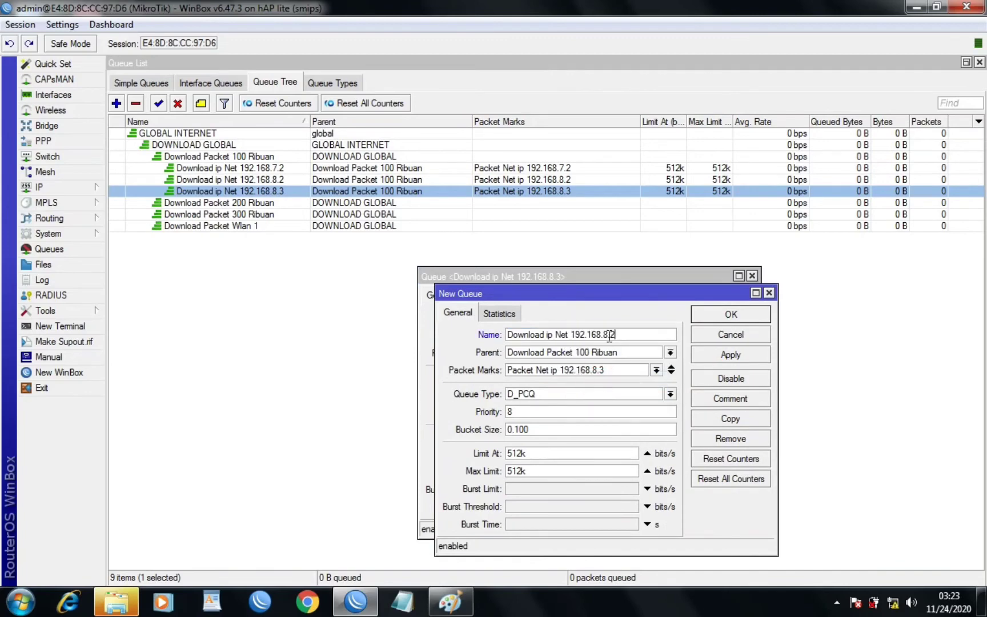
key(BackSpace)
key(BackSpace)
key(BackSpace)
text(7.3)
click(656, 370)
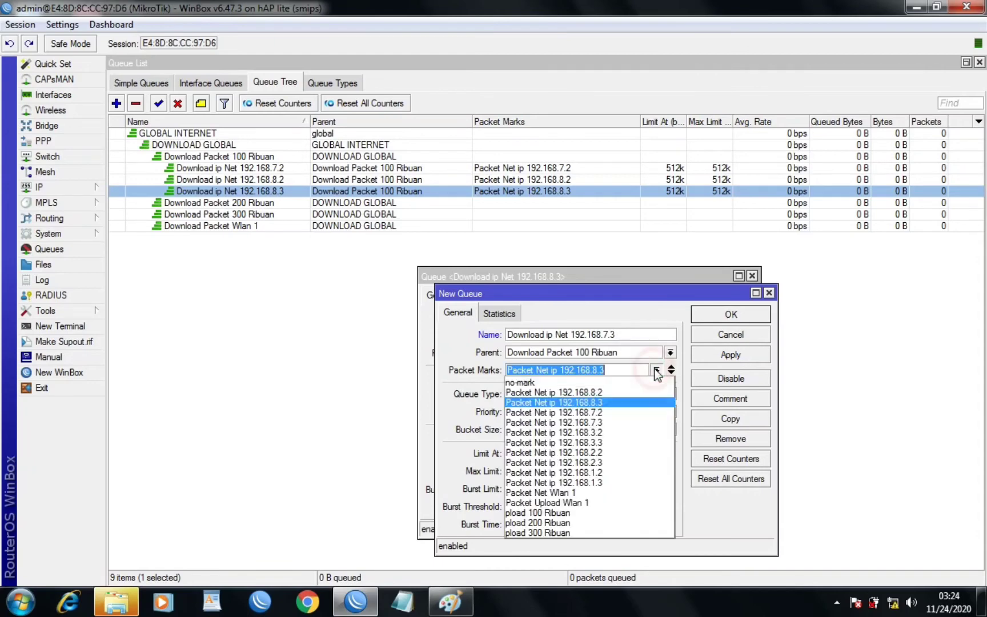
click(596, 421)
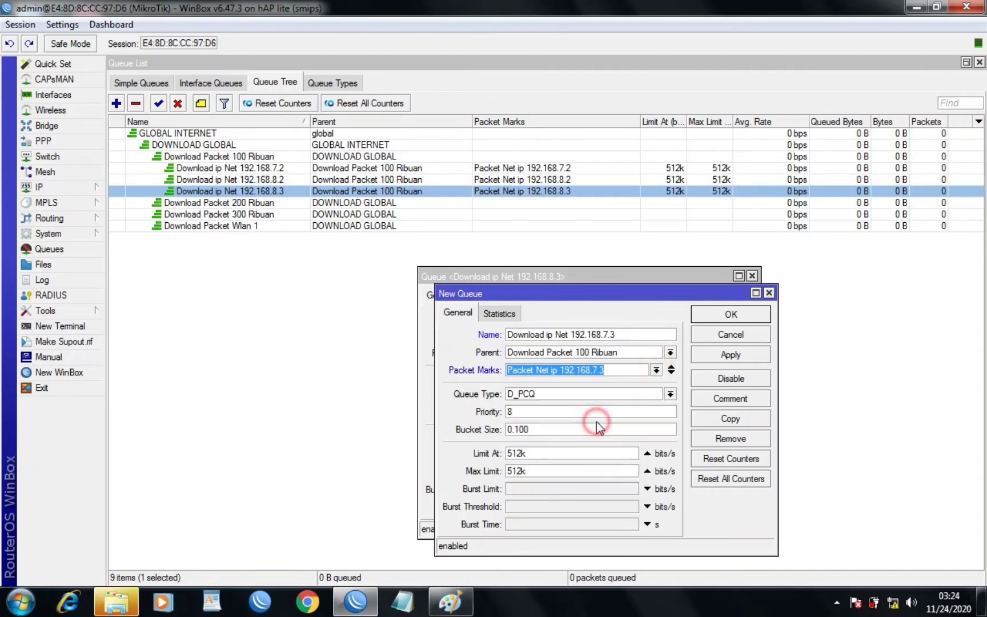
click(708, 360)
click(712, 313)
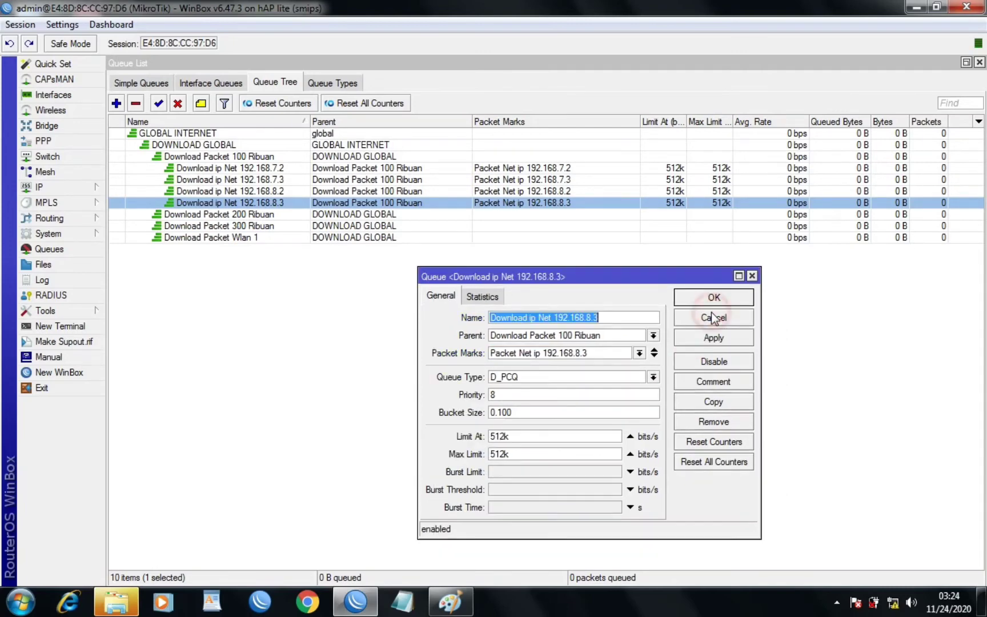
click(711, 301)
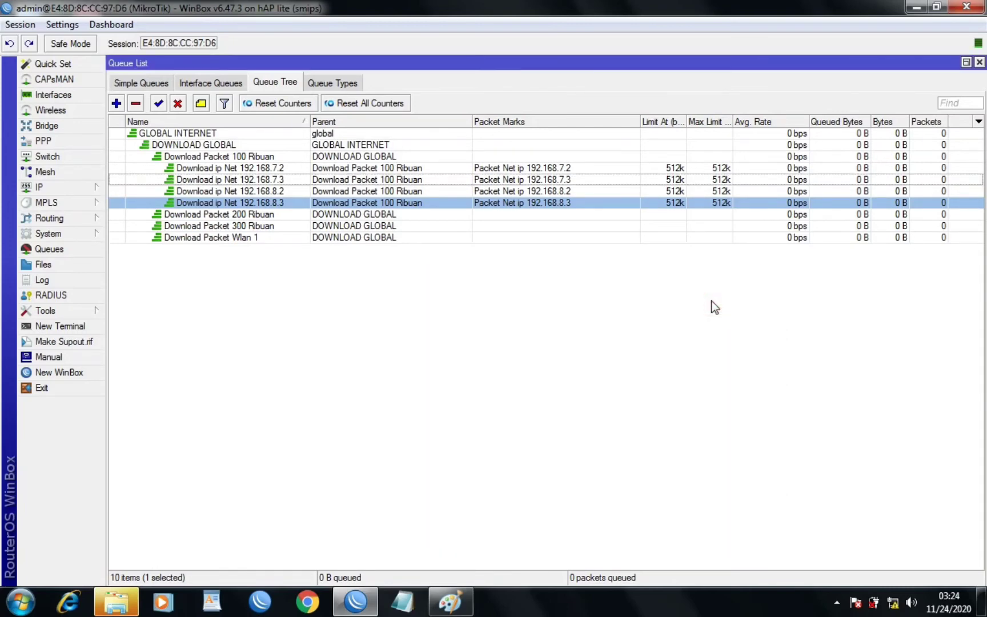
Step: Create a new queue named 'Download ip Net 192.168.3.2' from the pasted name
click(274, 214)
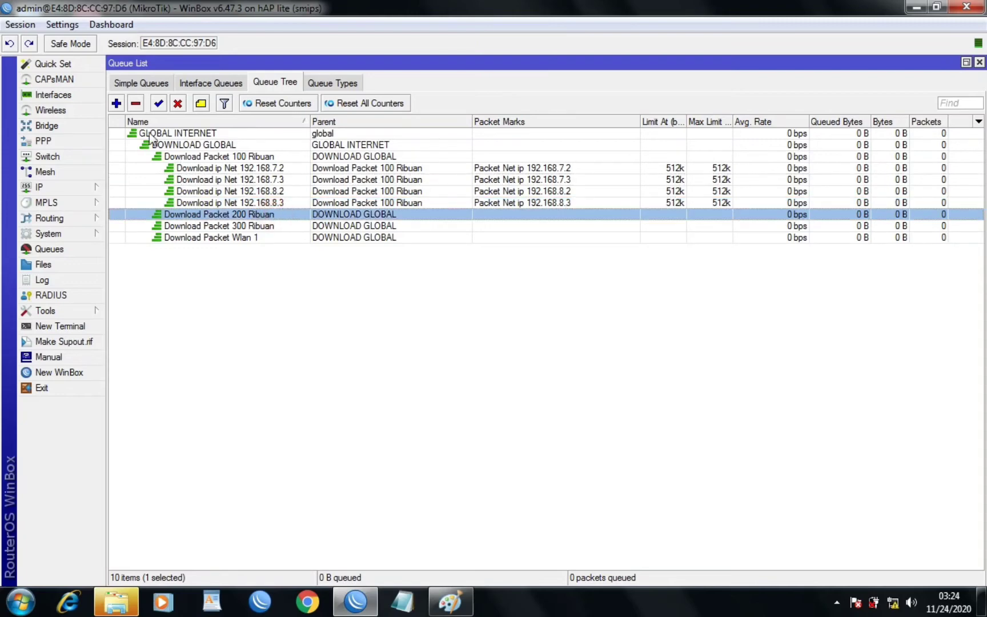
click(115, 104)
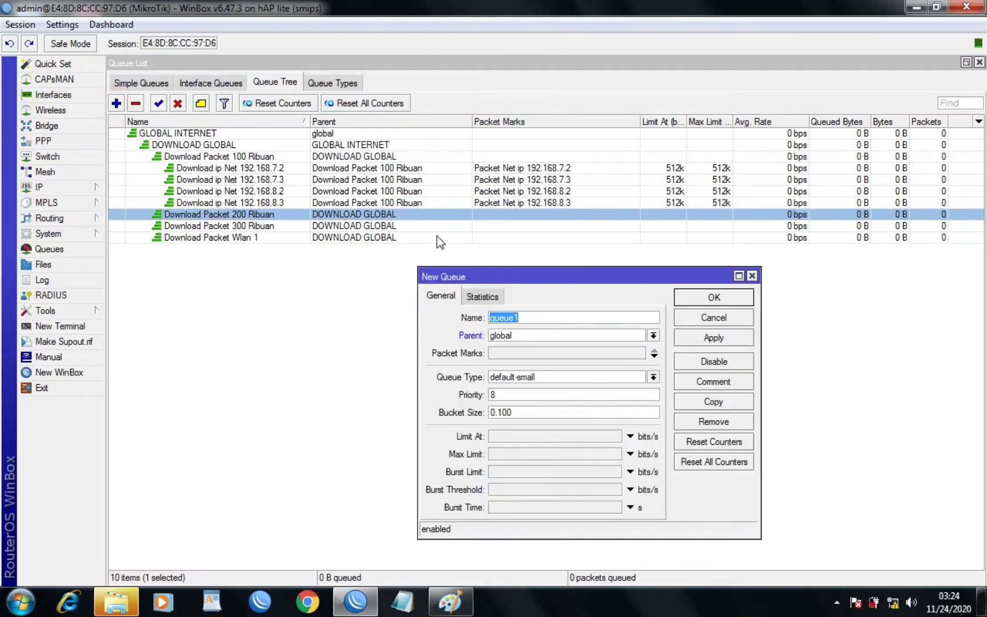
right_click(521, 315)
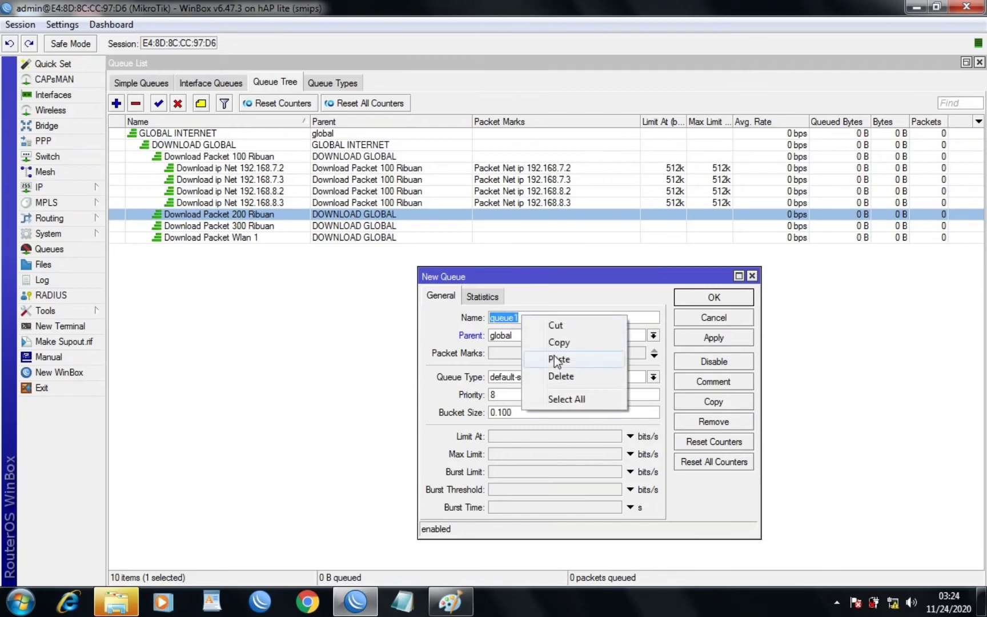
click(553, 353)
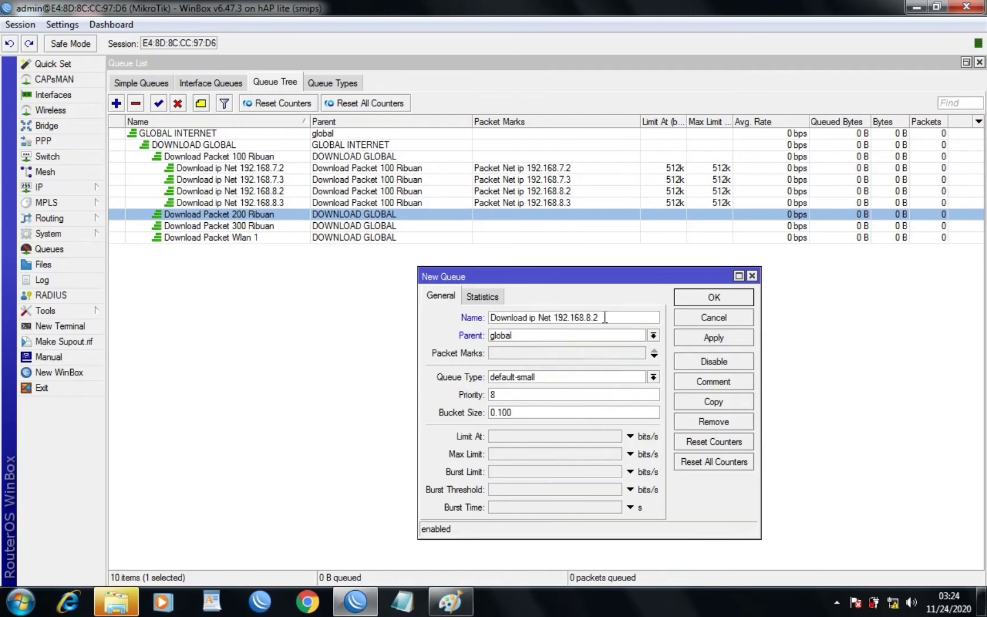
click(460, 604)
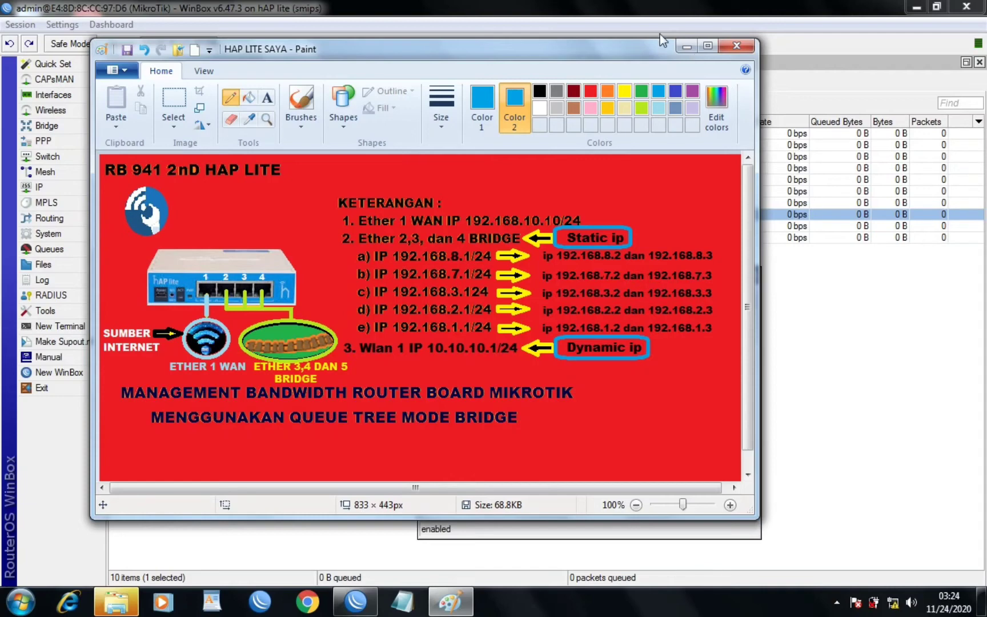
click(687, 46)
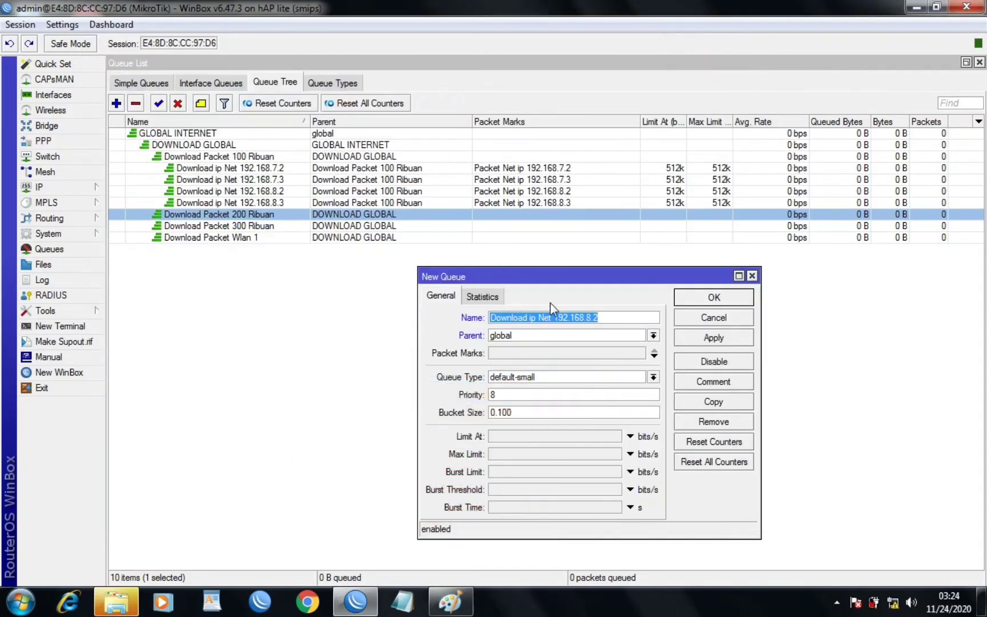
click(620, 329)
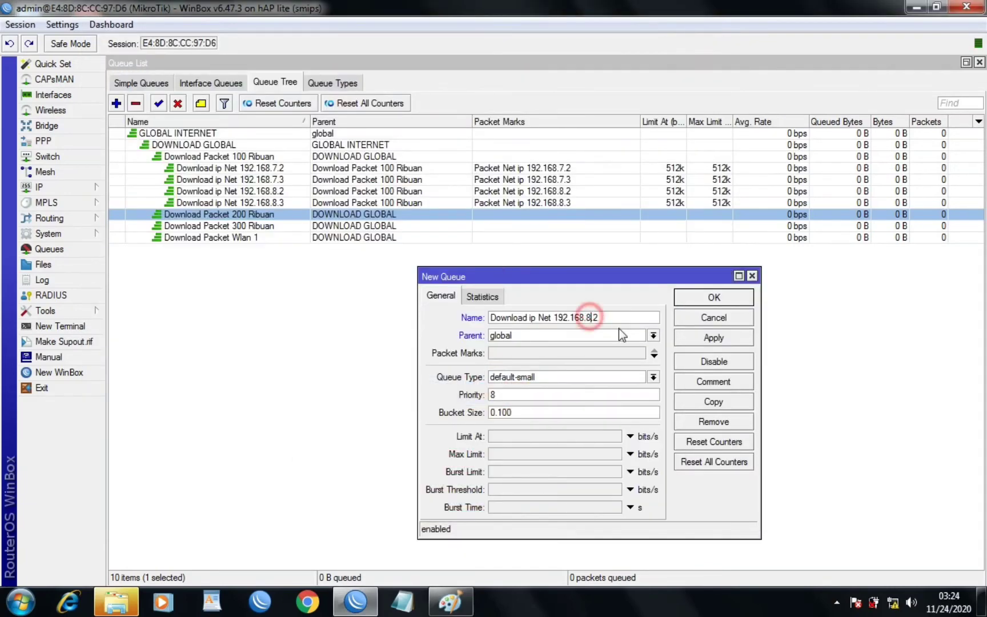
key(BackSpace)
text(3)
Step: Set parent Download Packet 200 Ribuan, the 192.168.3.2 packet mark, D_PCQ, 512k limit and 1M max, then apply
click(651, 335)
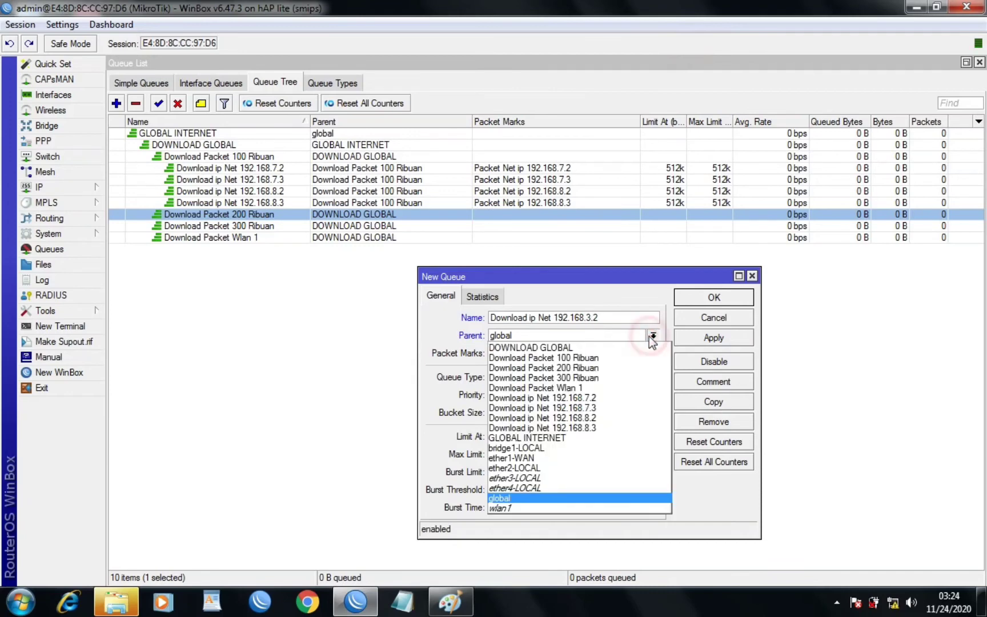
click(582, 373)
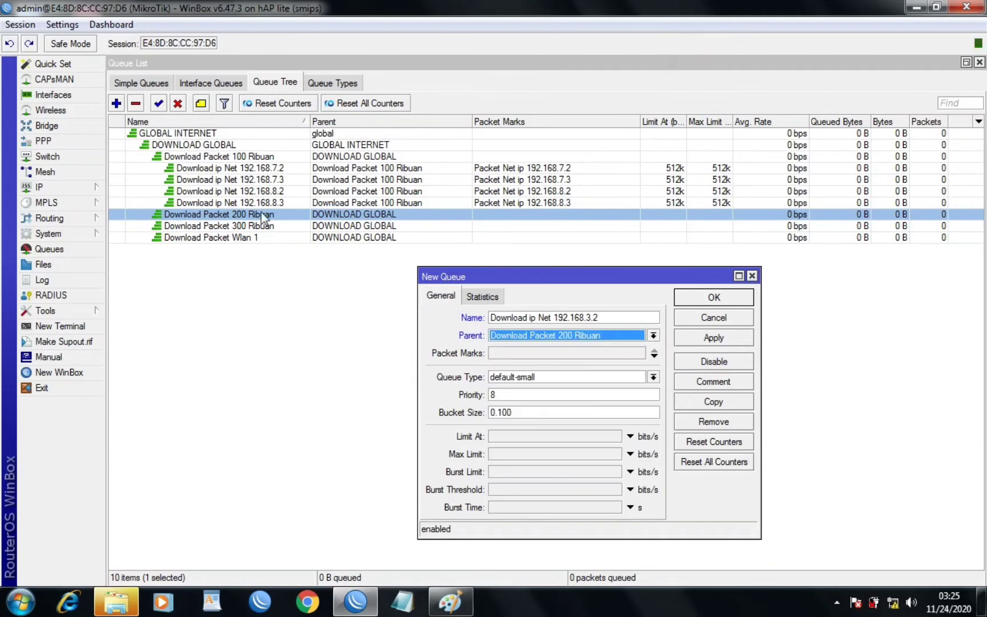
click(639, 352)
click(639, 352)
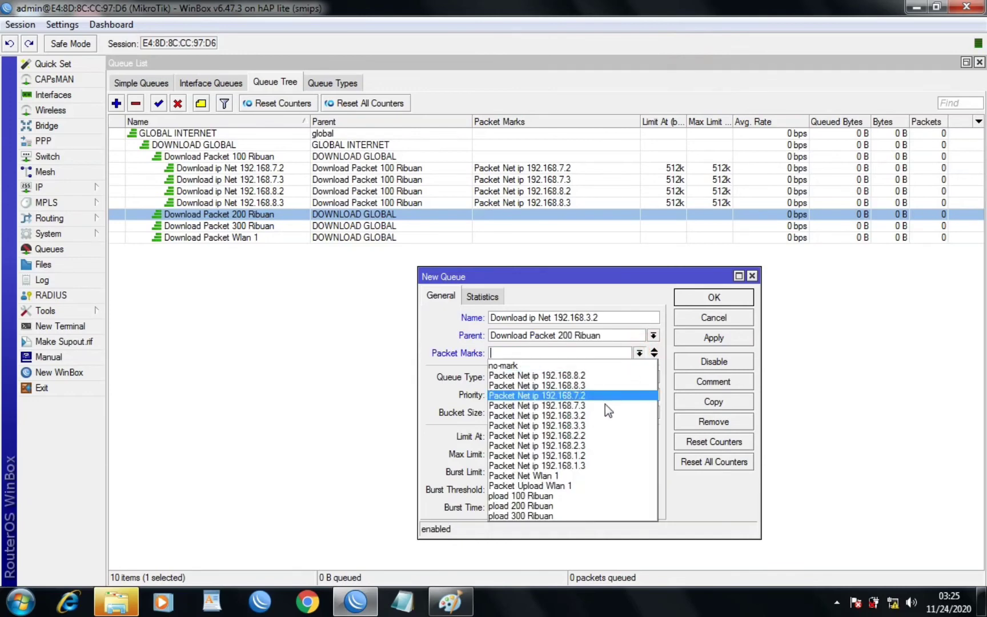
click(591, 416)
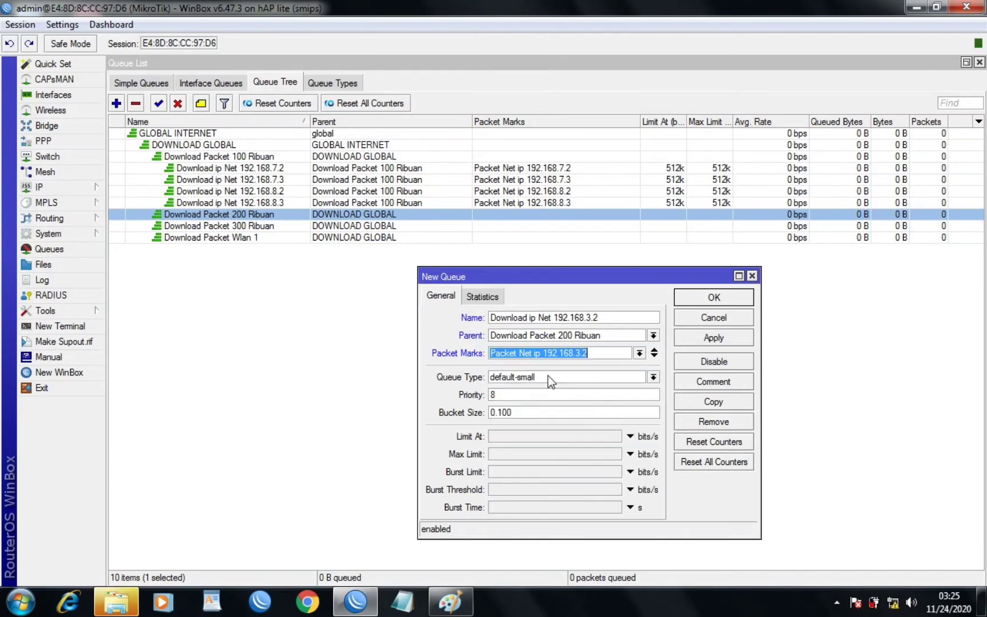
click(563, 375)
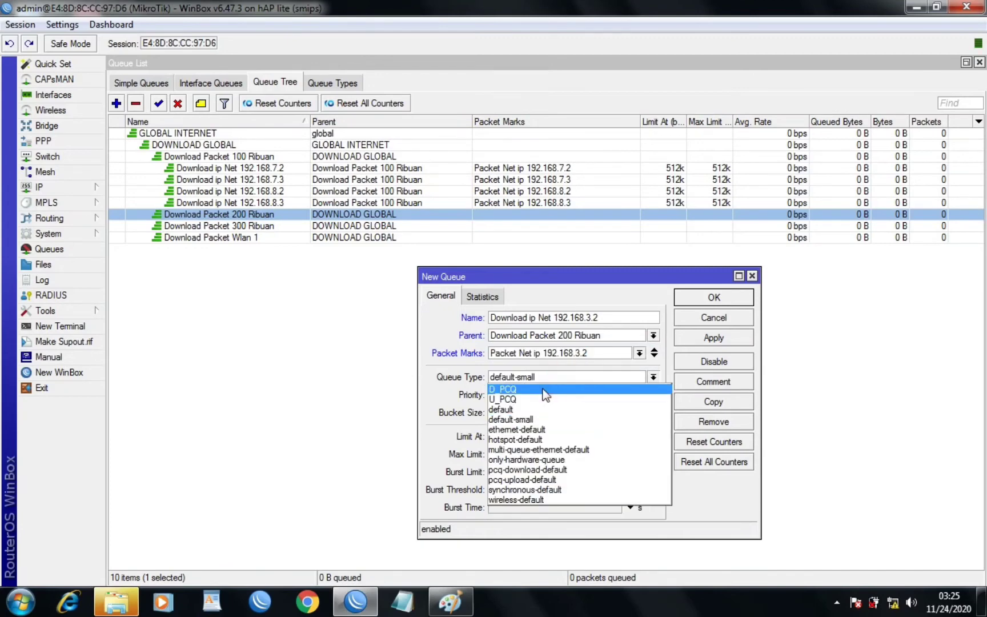
click(541, 389)
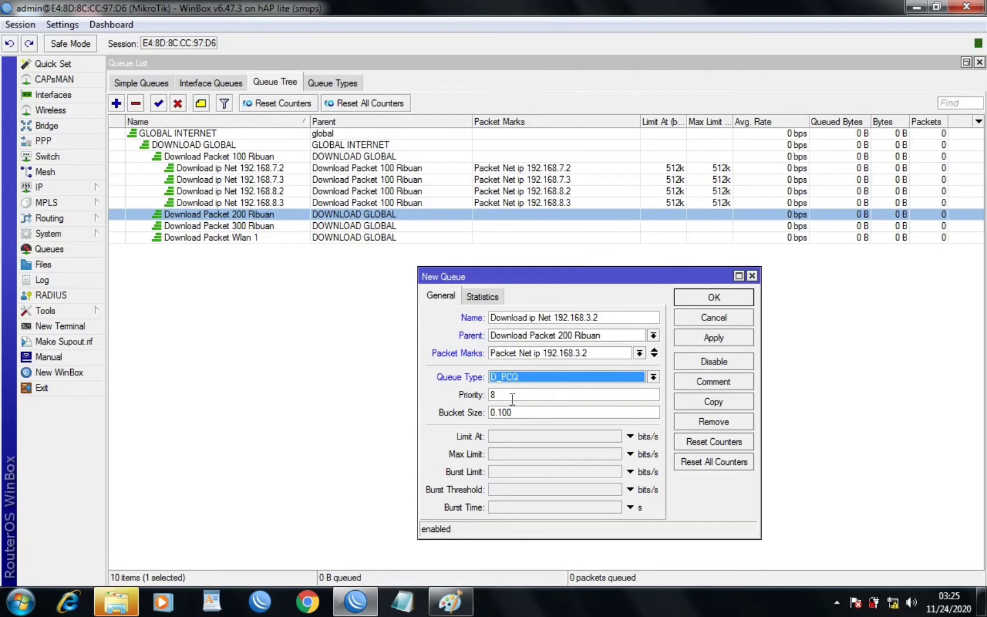
click(506, 434)
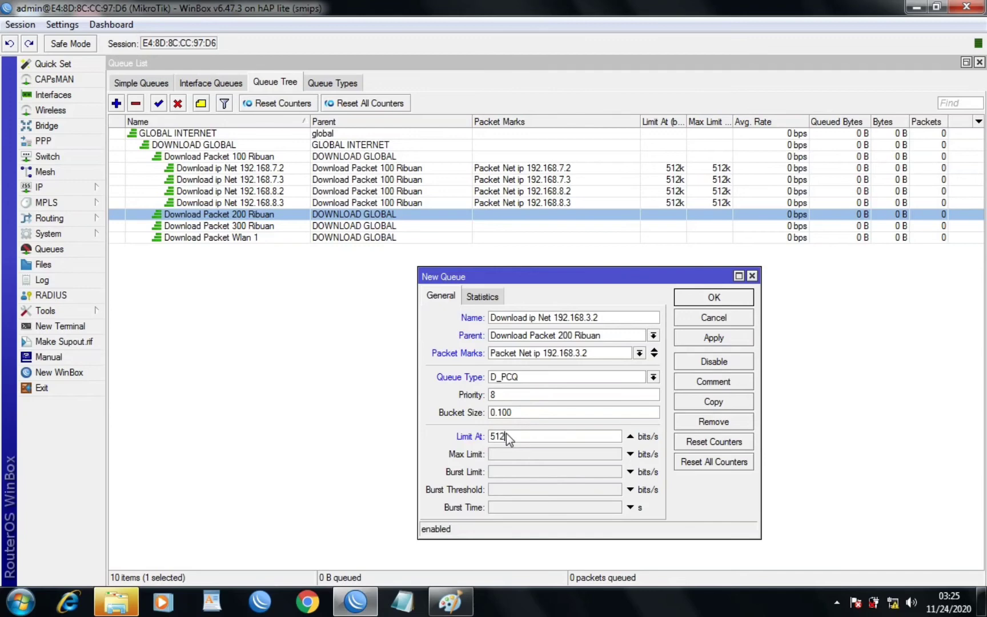
click(503, 452)
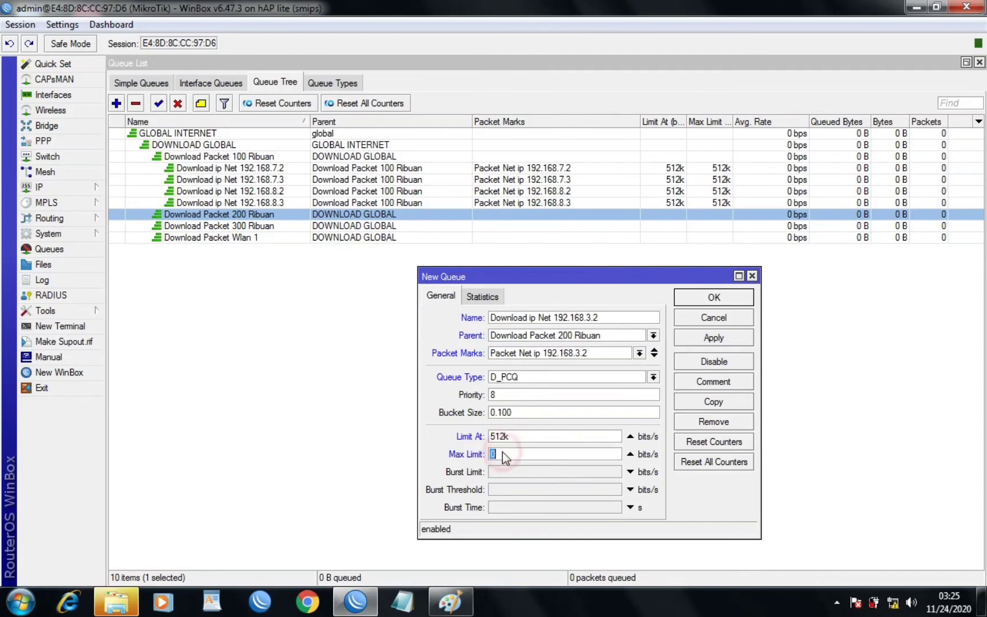
text(1m)
click(733, 341)
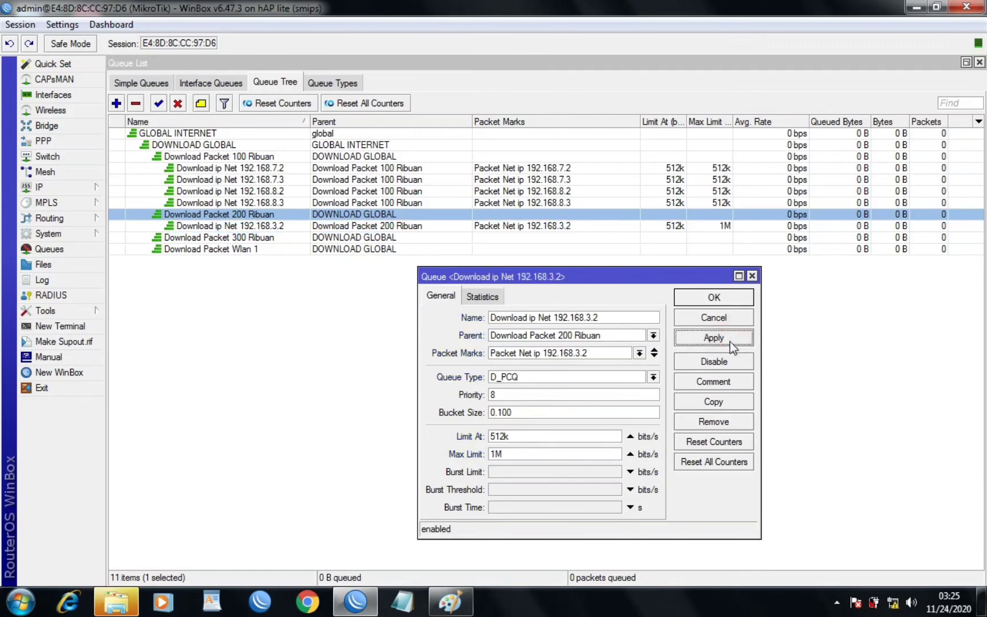
Step: Duplicate the 192.168.3.2 queue and rename the copy 'Download ip Net 192.168.3.3'
click(714, 394)
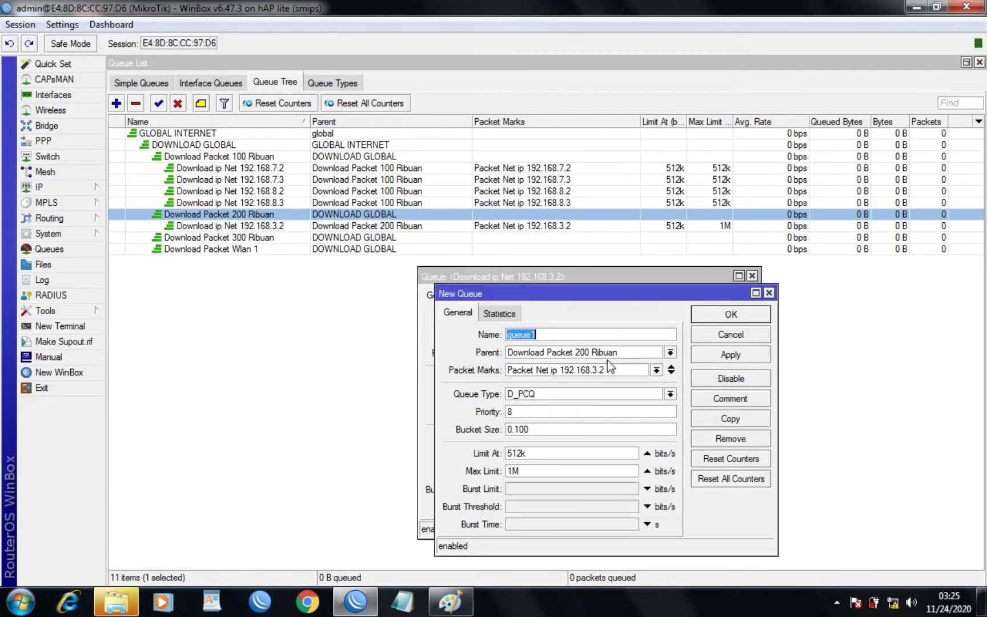
click(567, 278)
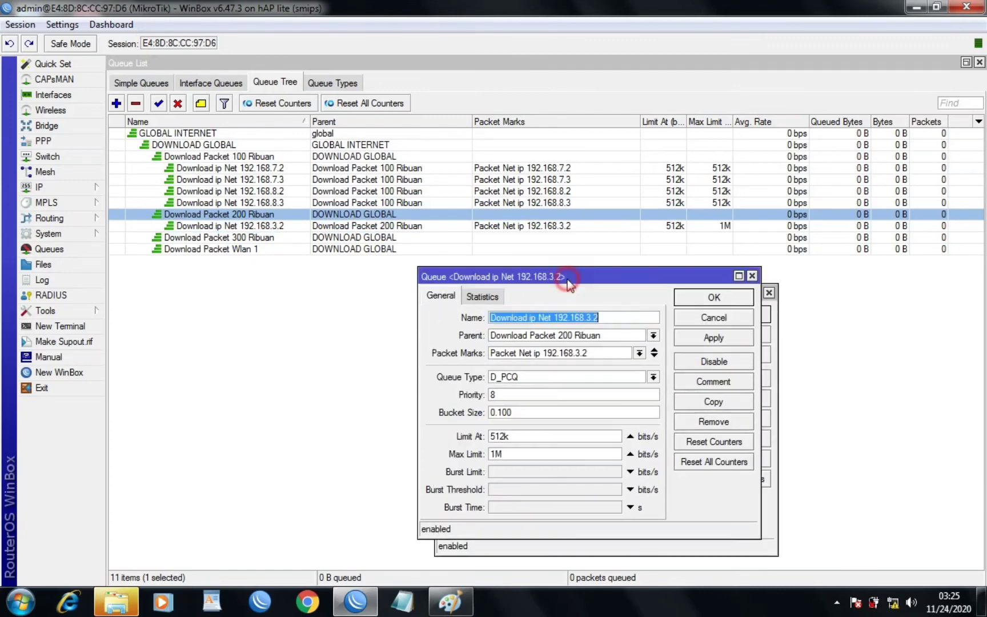
right_click(567, 317)
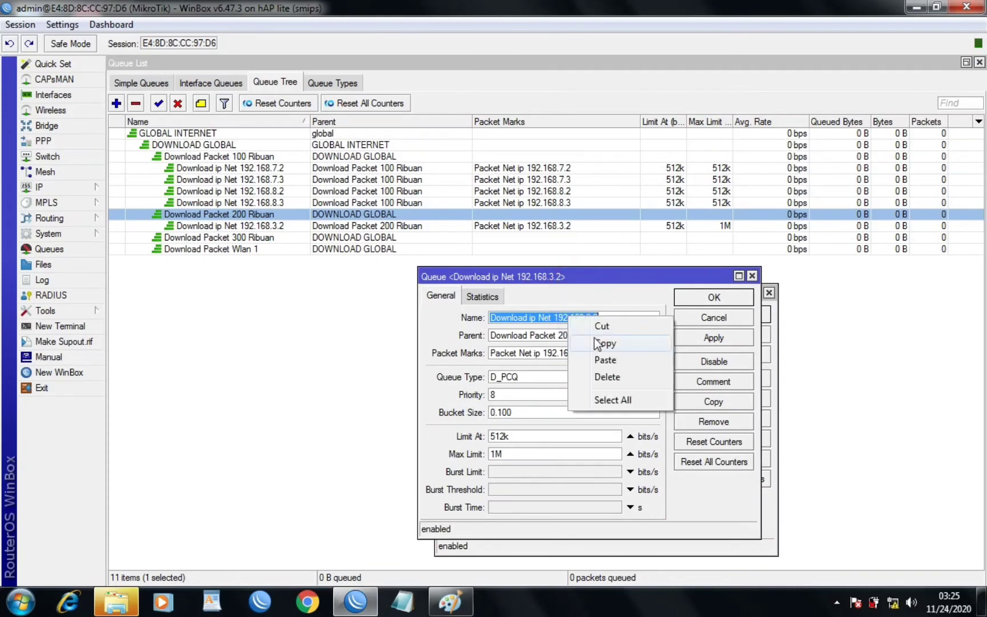
click(604, 342)
click(708, 301)
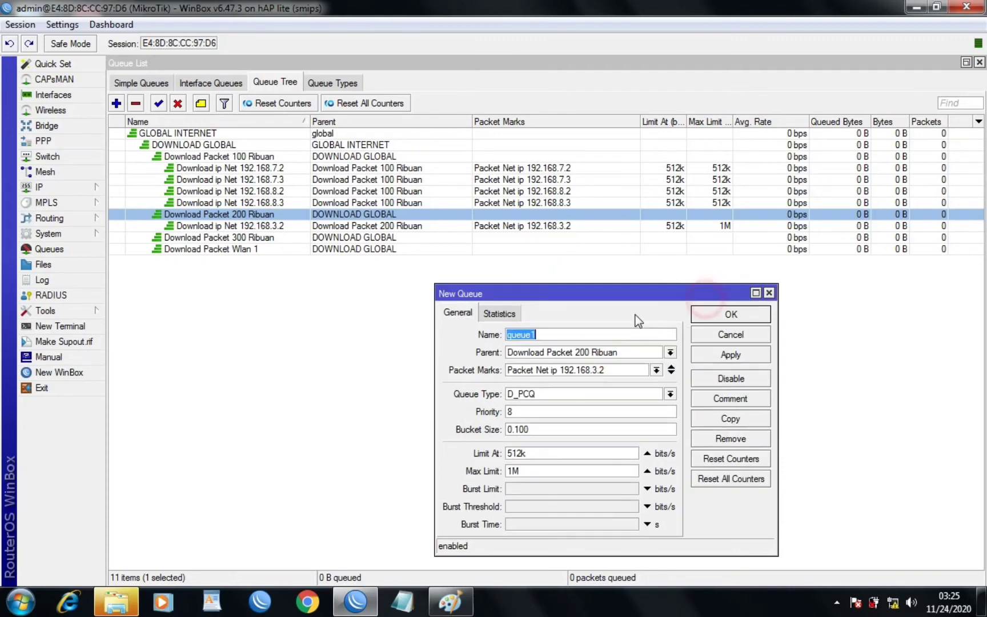
right_click(542, 334)
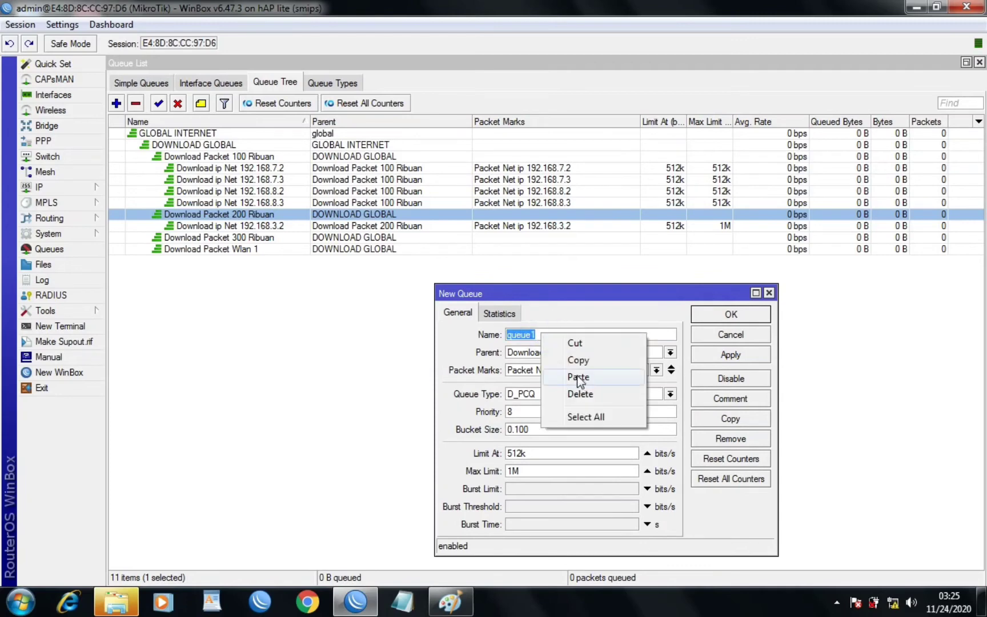
click(578, 377)
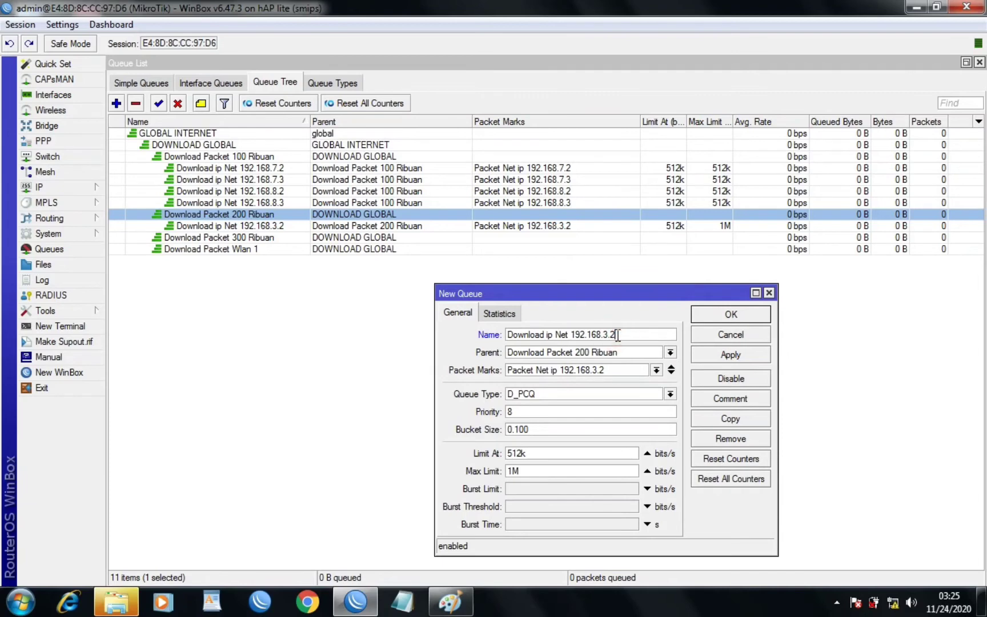
key(BackSpace)
text(3)
Step: Set its packet mark to Packet Net ip 192.168.3.3 and save it
click(657, 370)
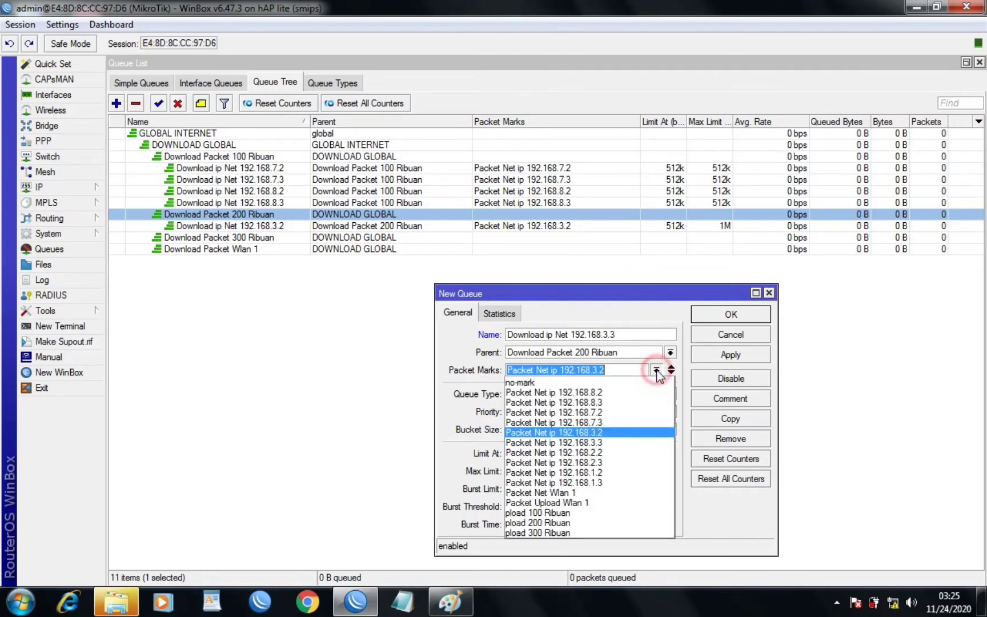
click(602, 442)
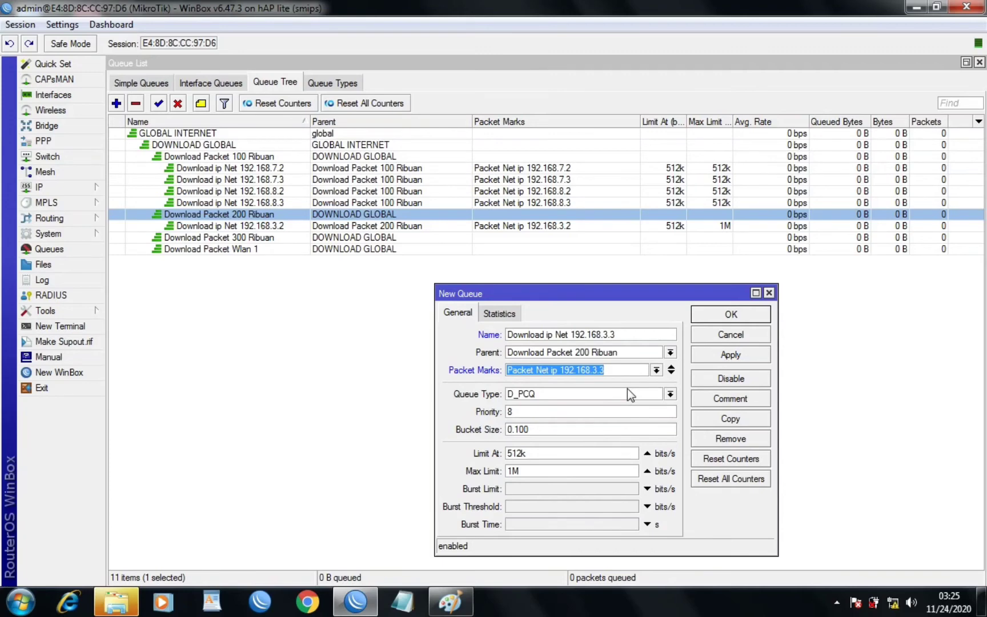
click(705, 356)
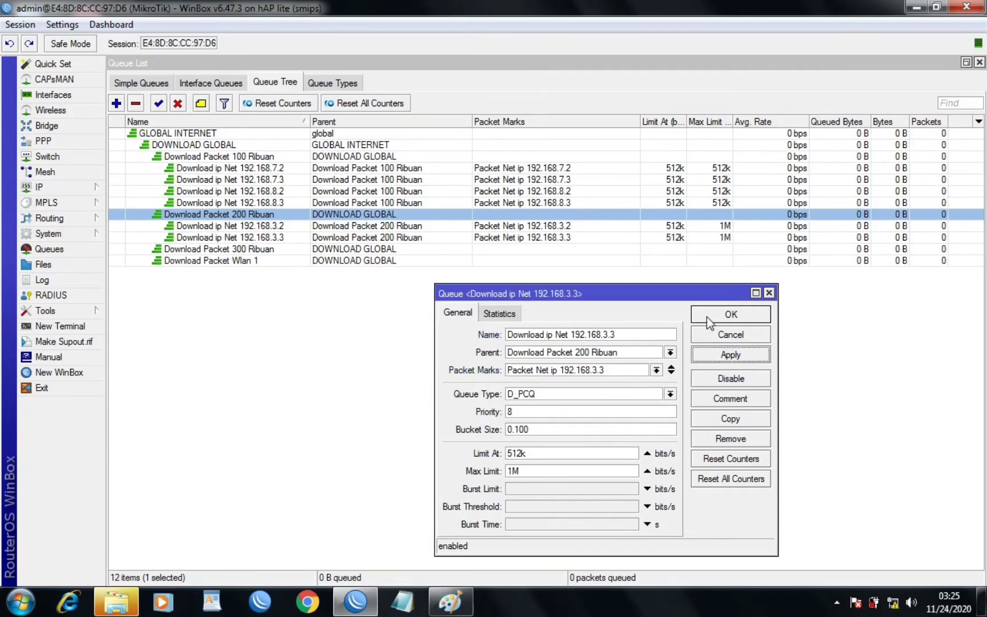
click(709, 318)
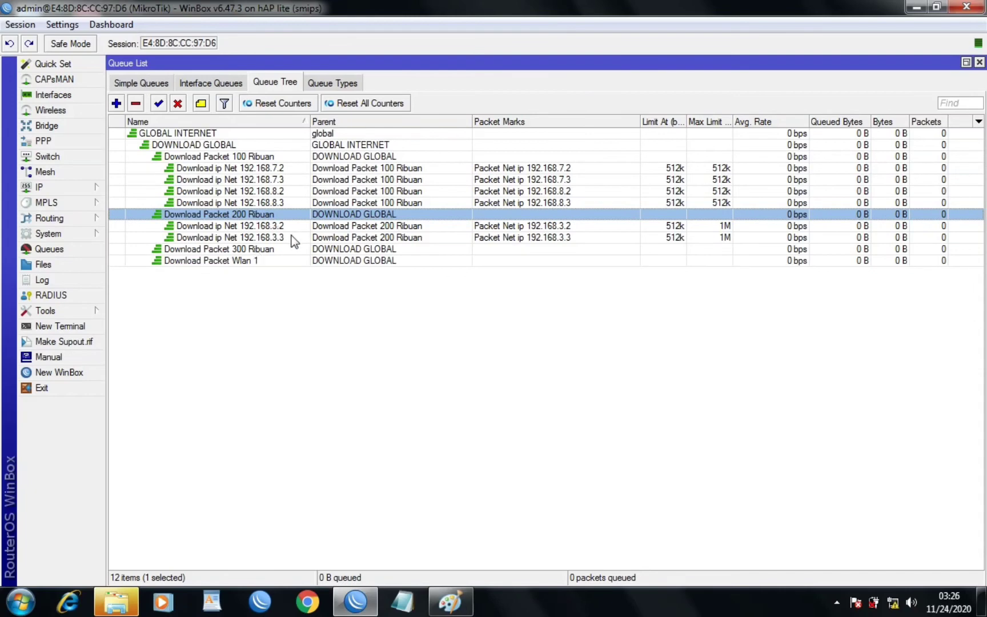
Step: Open the 192.168.3.2 download queue and duplicate it, checking the network diagram for addresses
double_click(273, 237)
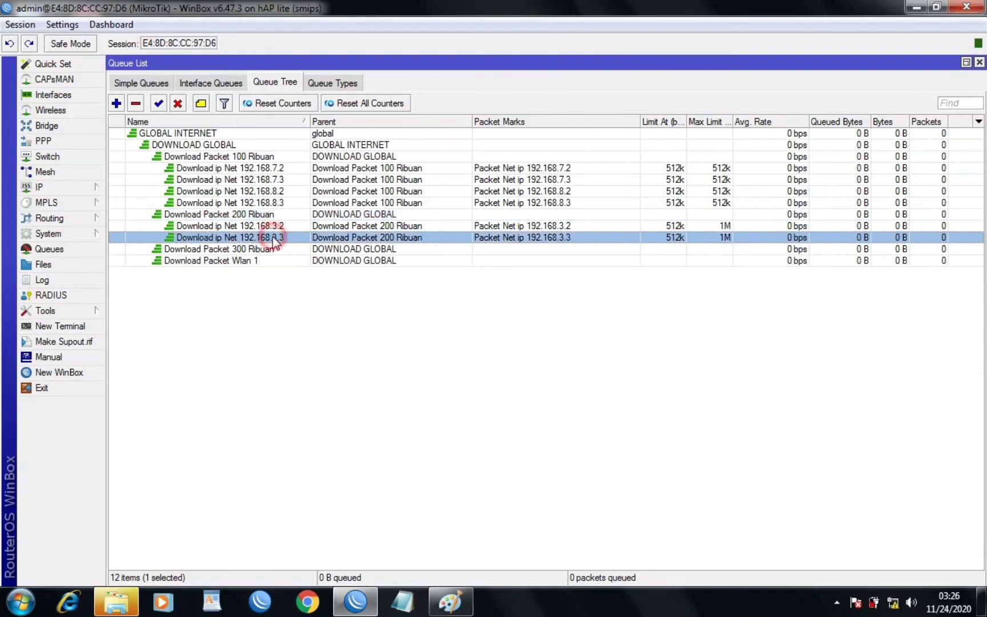
click(273, 227)
double_click(274, 229)
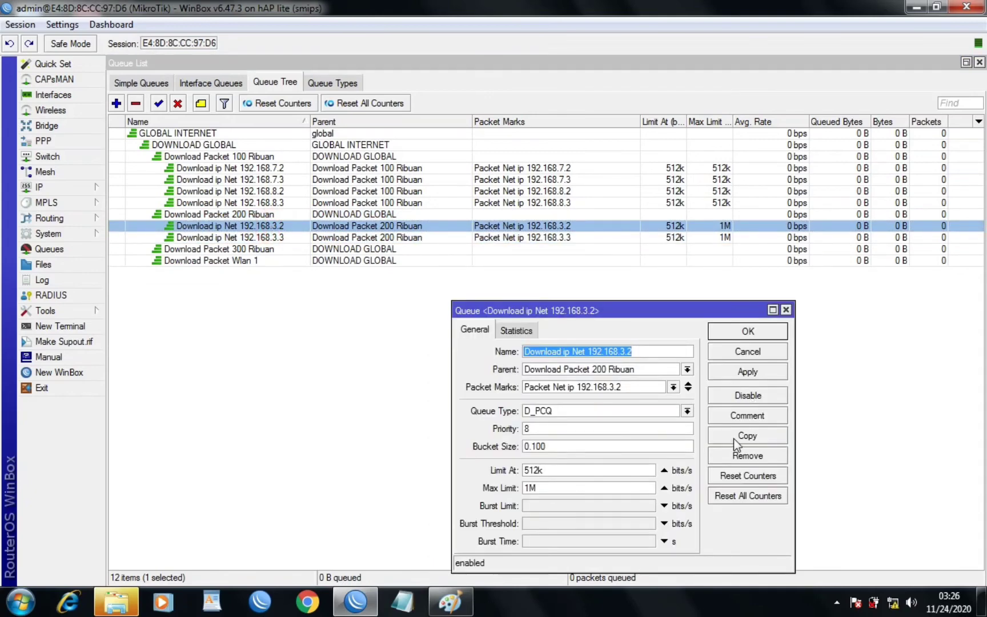
click(733, 438)
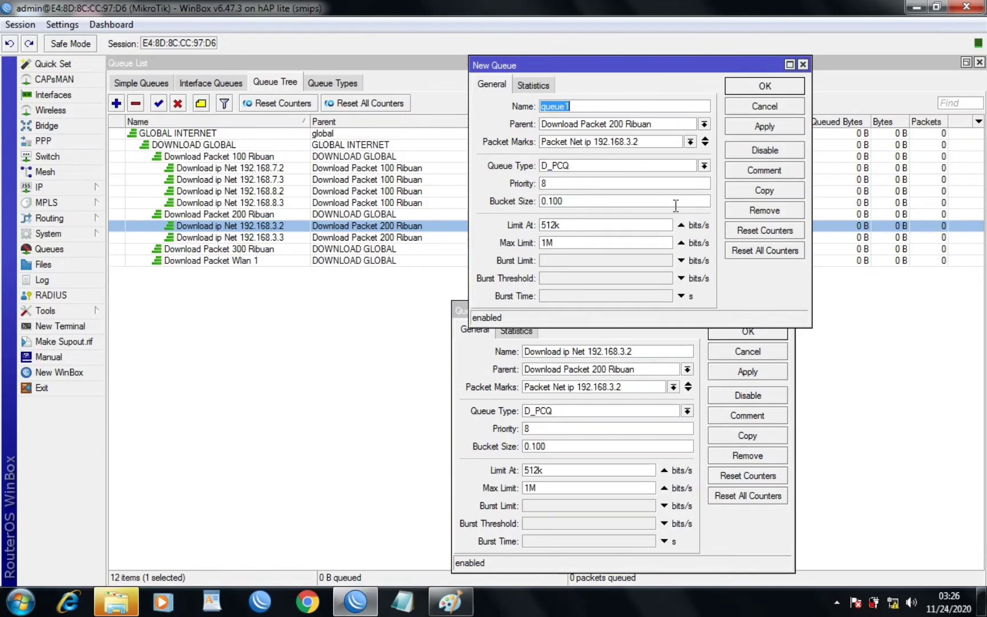
click(466, 601)
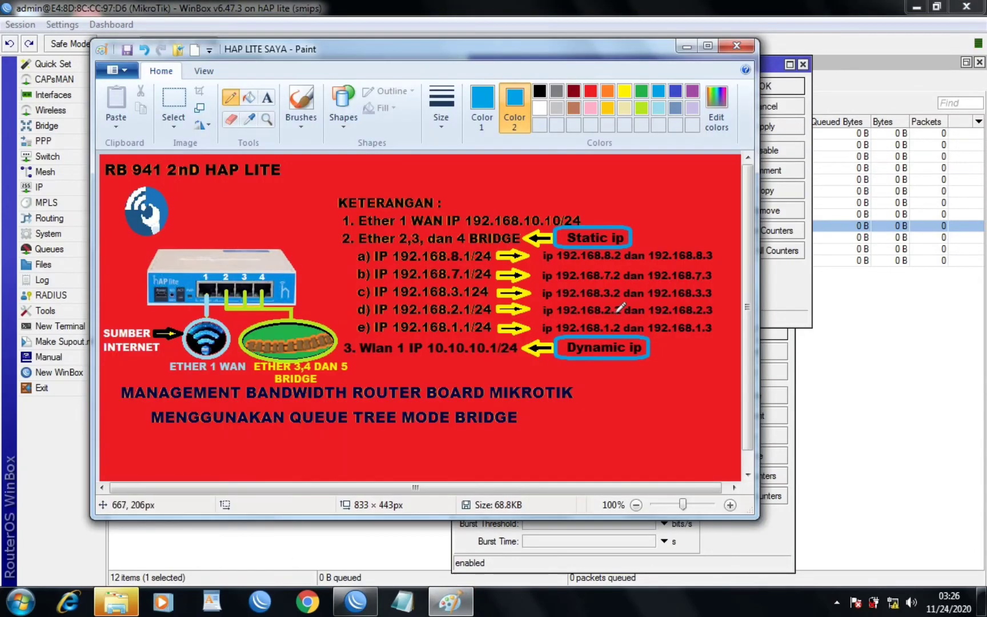
click(687, 48)
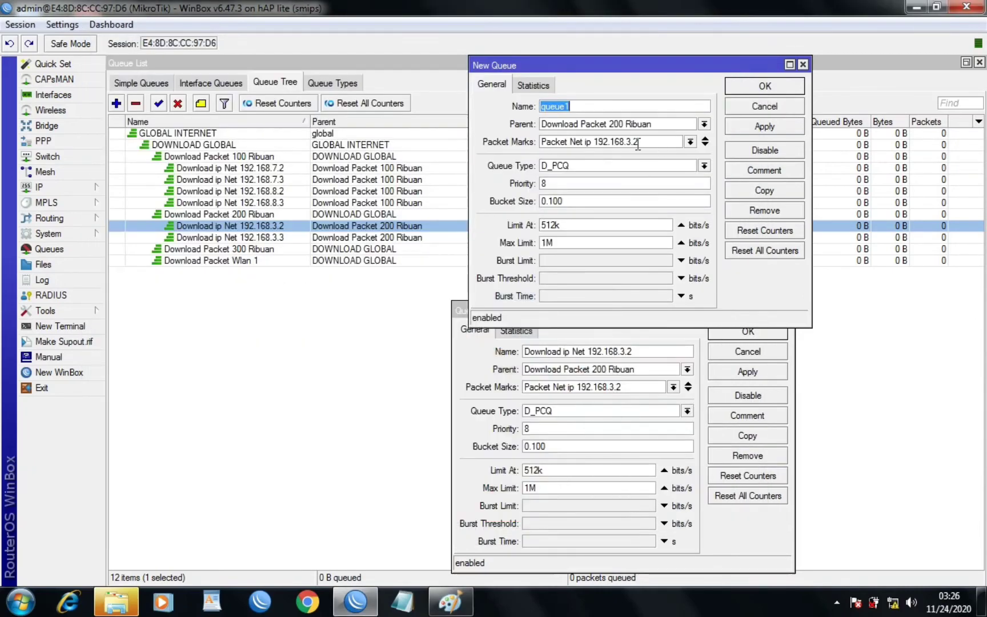
Step: Rename the copy to Download ip Net 192.168.2.2, assign packet mark Packet Net ip 192.168.2.2, and apply
right_click(598, 106)
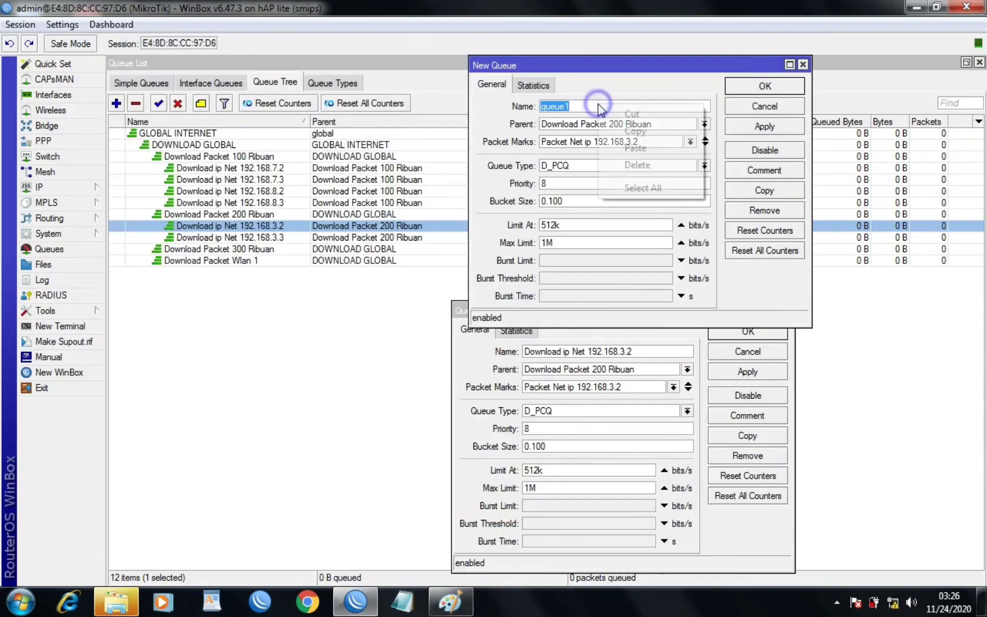
click(674, 149)
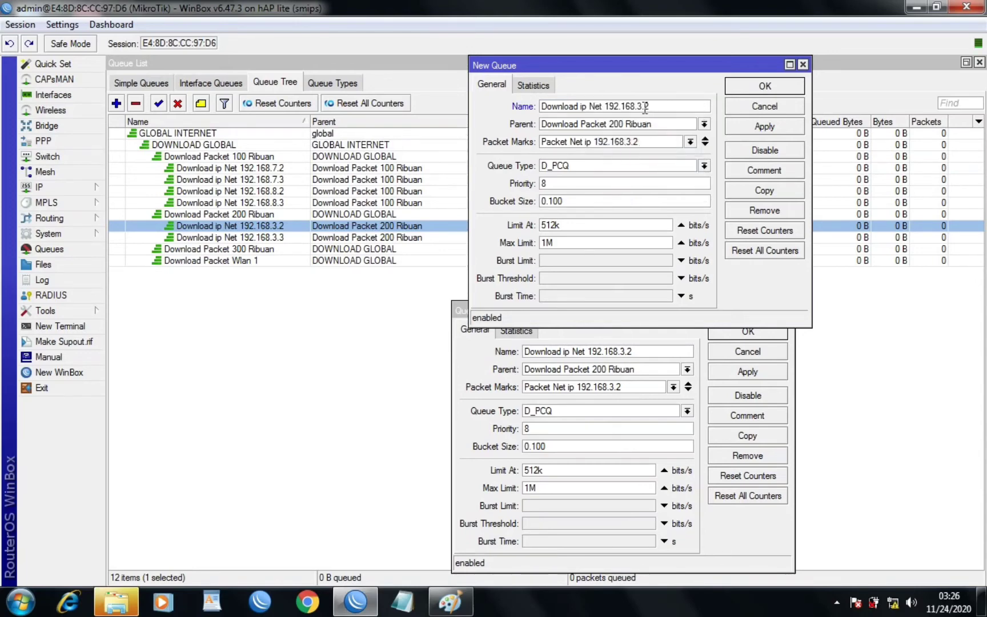
click(640, 106)
key(BackSpace)
text(2)
click(690, 142)
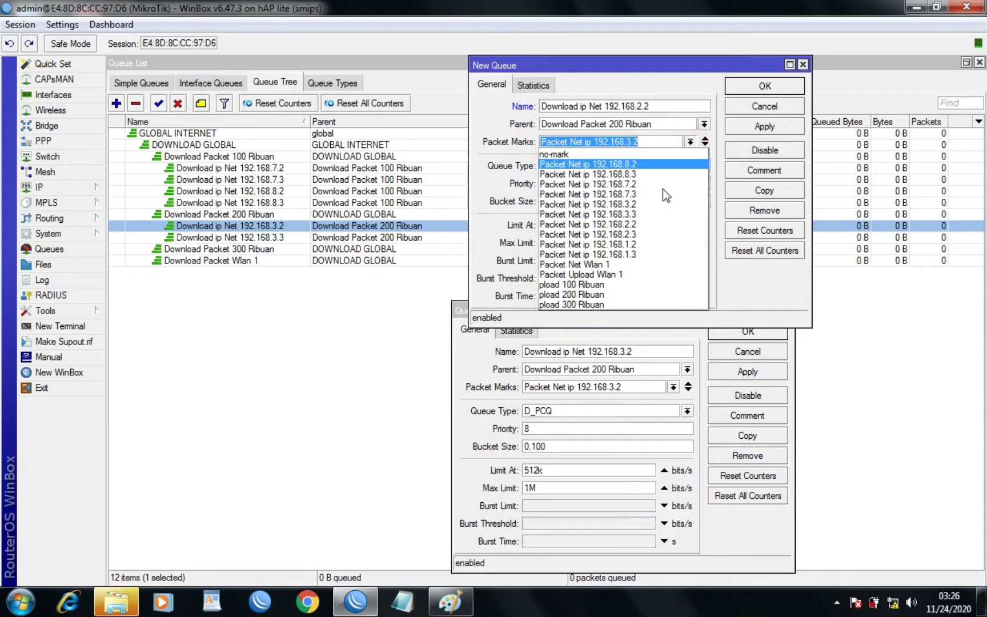
click(631, 222)
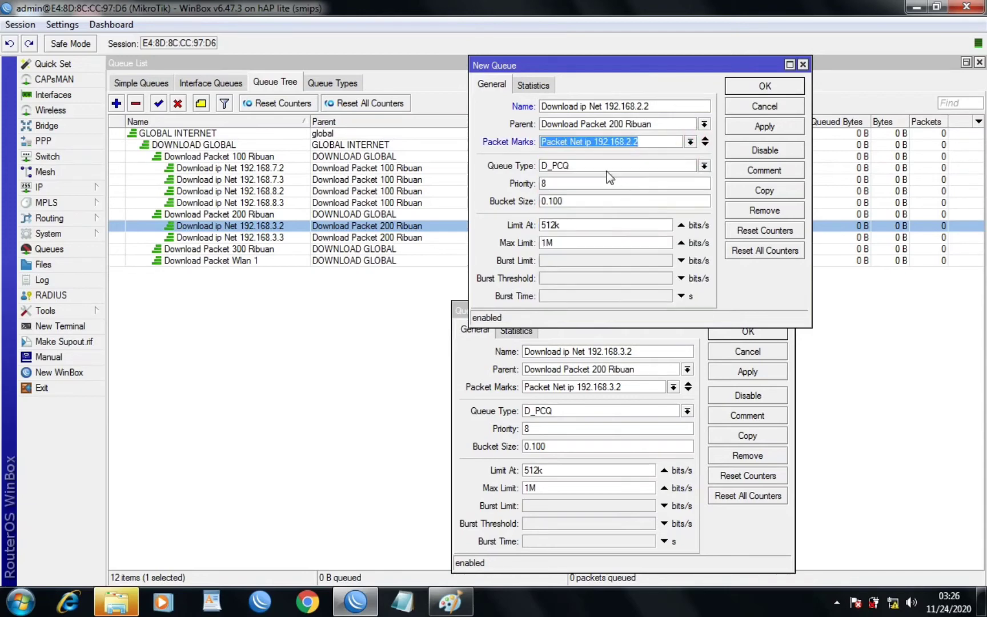
click(735, 128)
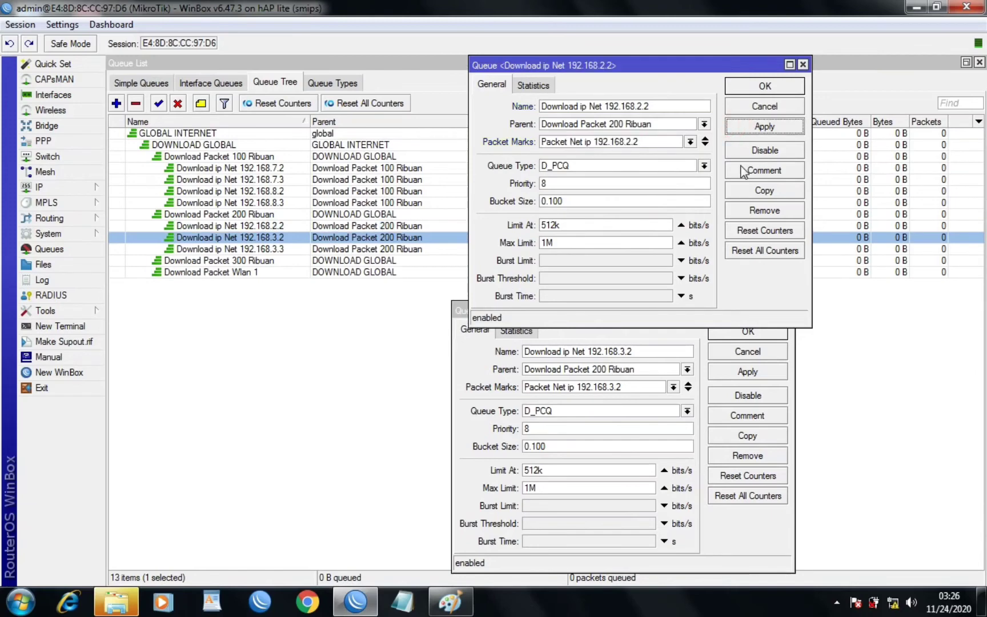
Step: Duplicate it as Download ip Net 192.168.2.3 with packet mark Packet Net ip 192.168.2.3, and apply
click(753, 190)
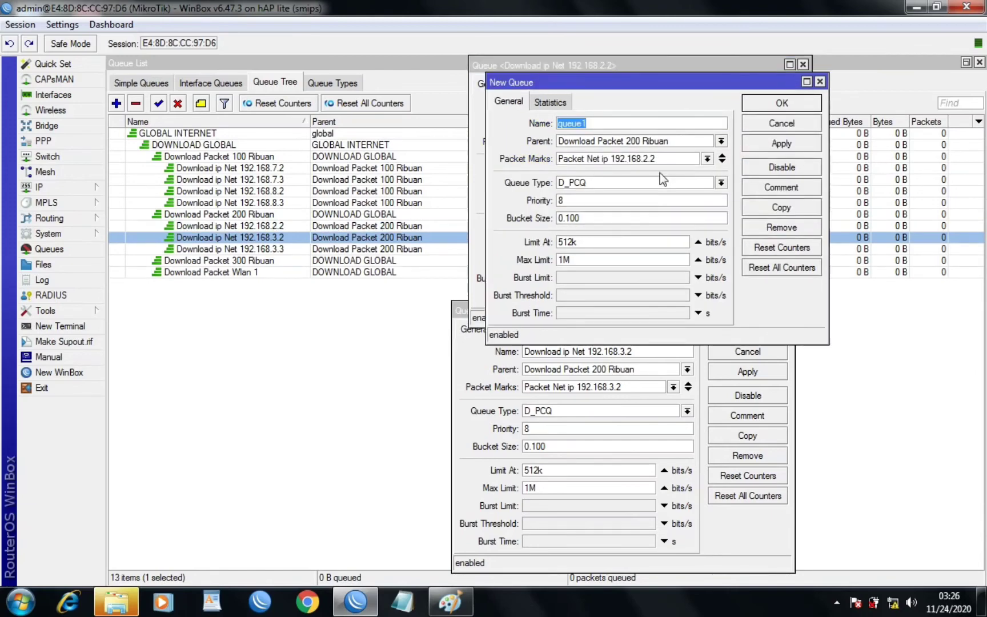
right_click(604, 123)
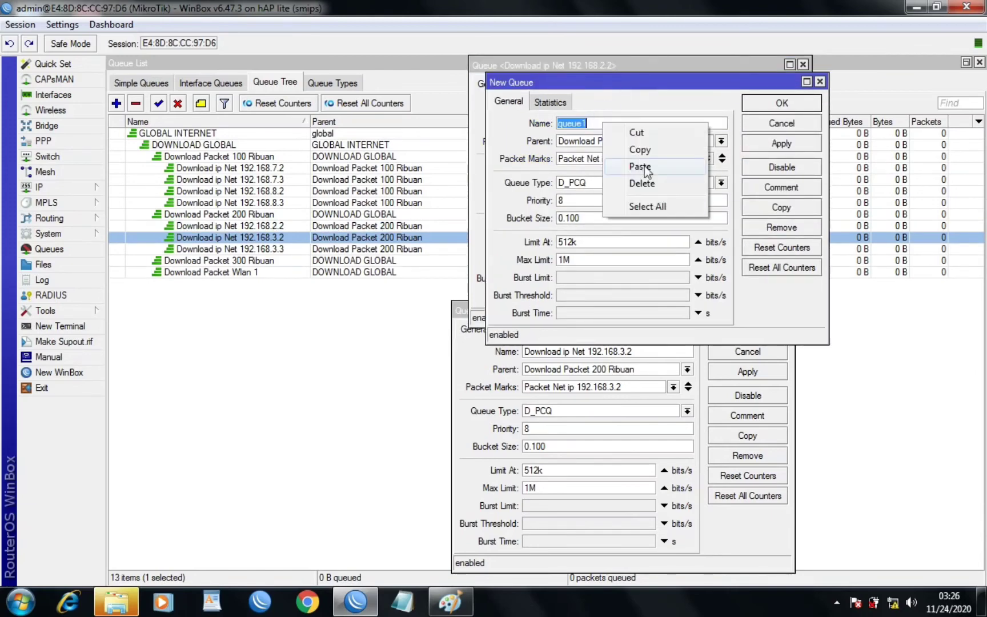
click(643, 166)
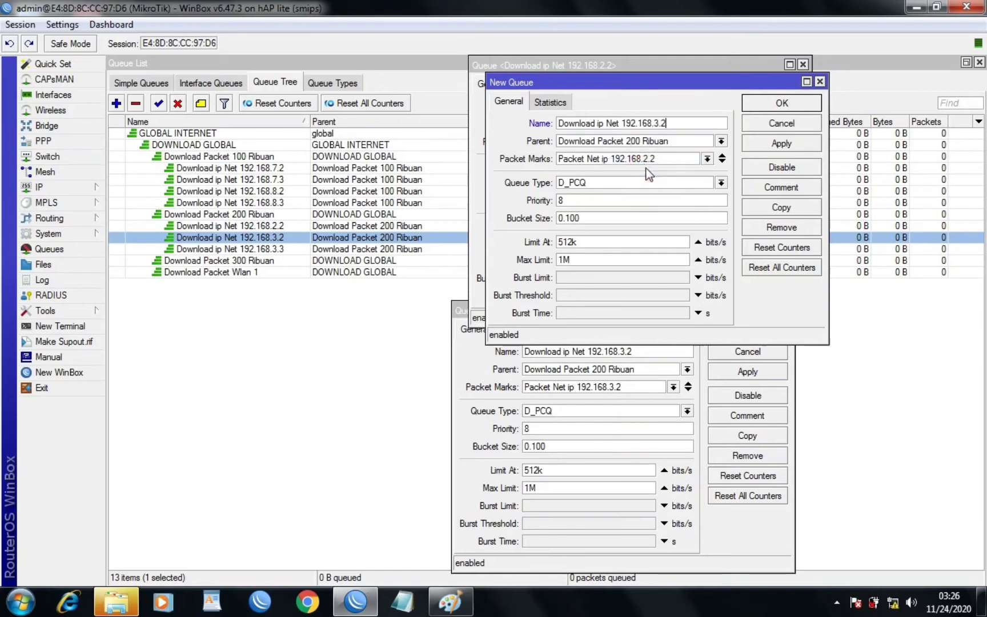
click(659, 123)
key(BackSpace)
text(2)
click(667, 118)
key(BackSpace)
text(3)
click(707, 159)
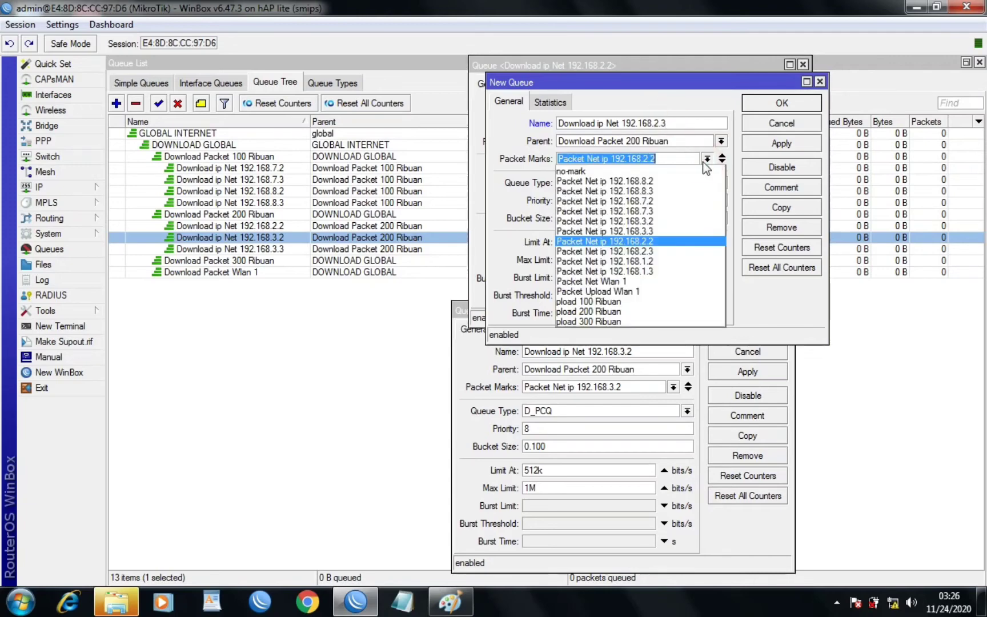
click(643, 251)
click(758, 142)
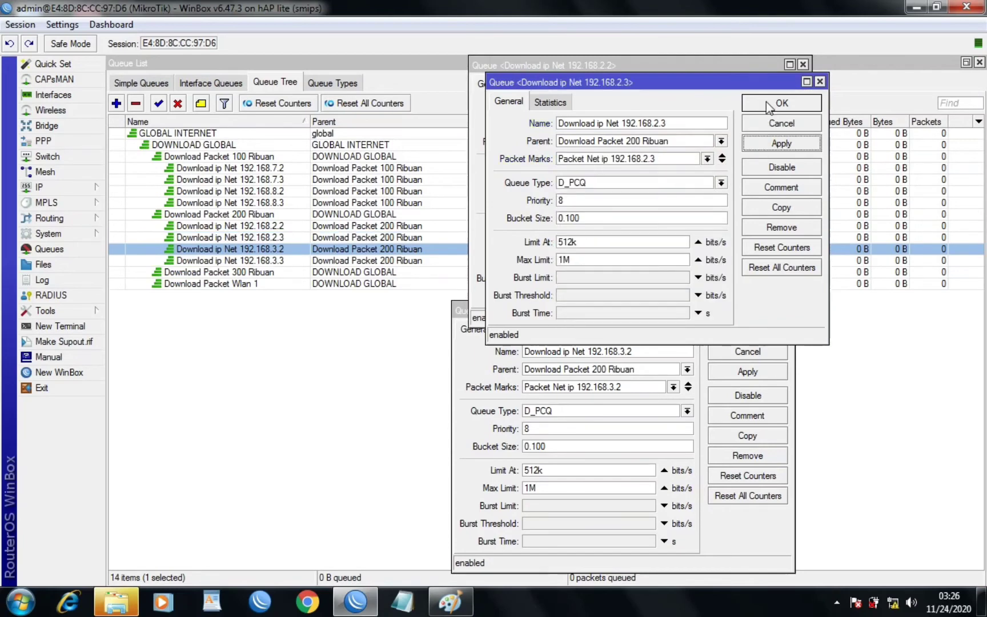
Step: Close the 192.168.2.3, 192.168.2.2 and 192.168.3.2 queue settings windows
click(766, 100)
click(764, 87)
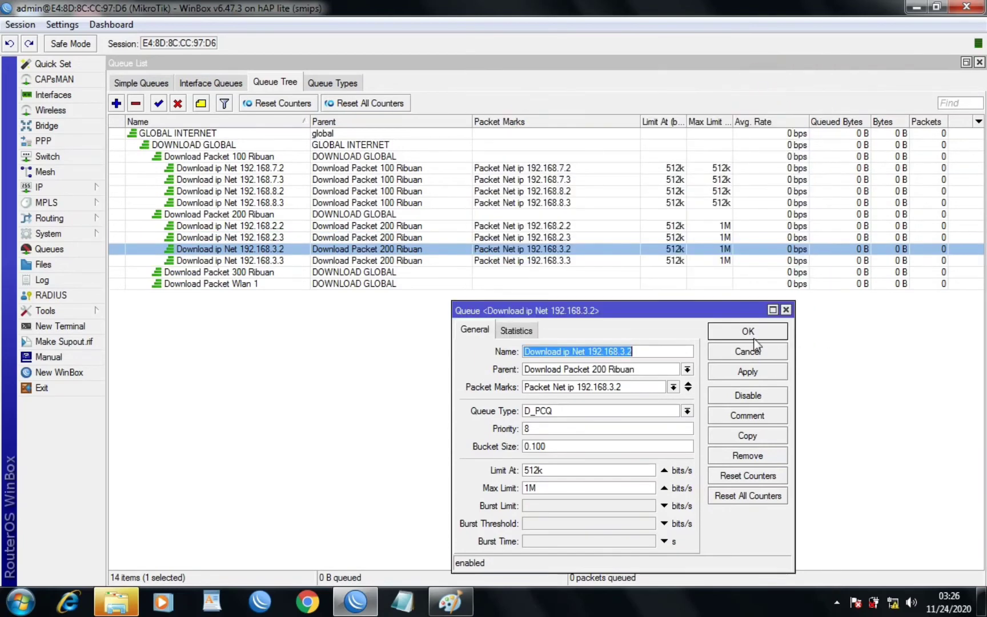
click(746, 331)
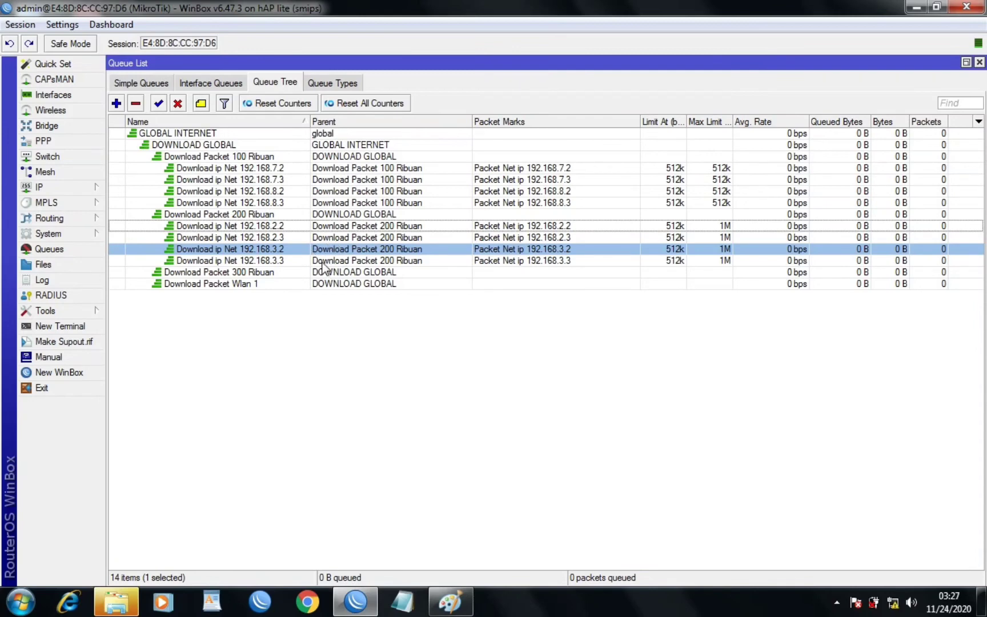
Step: Select Download Packet 300 Ribuan, check the network diagram in Paint, then start a new queue
click(261, 272)
click(450, 601)
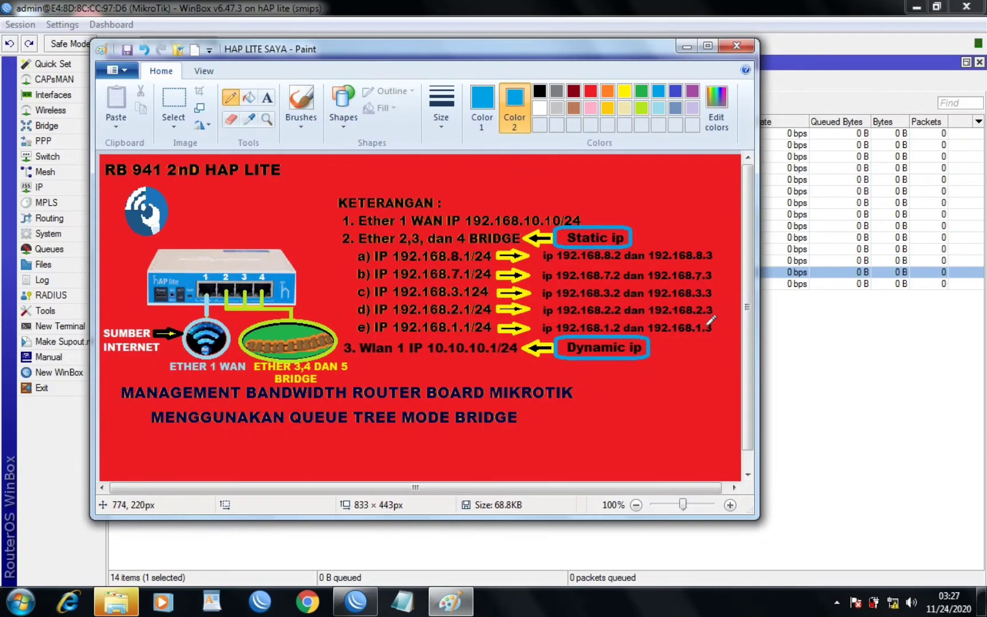
click(685, 45)
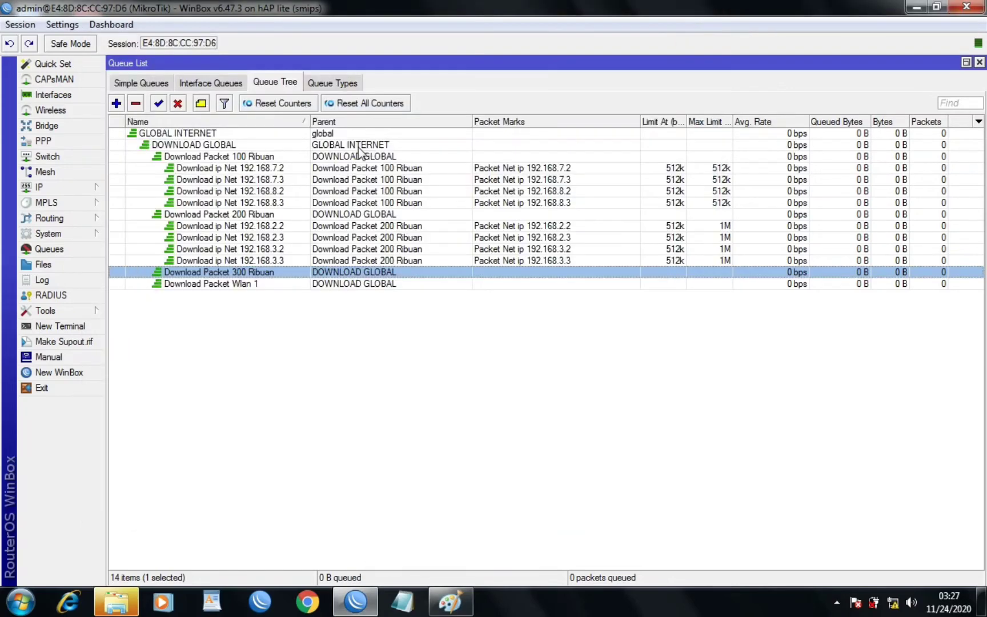
click(116, 103)
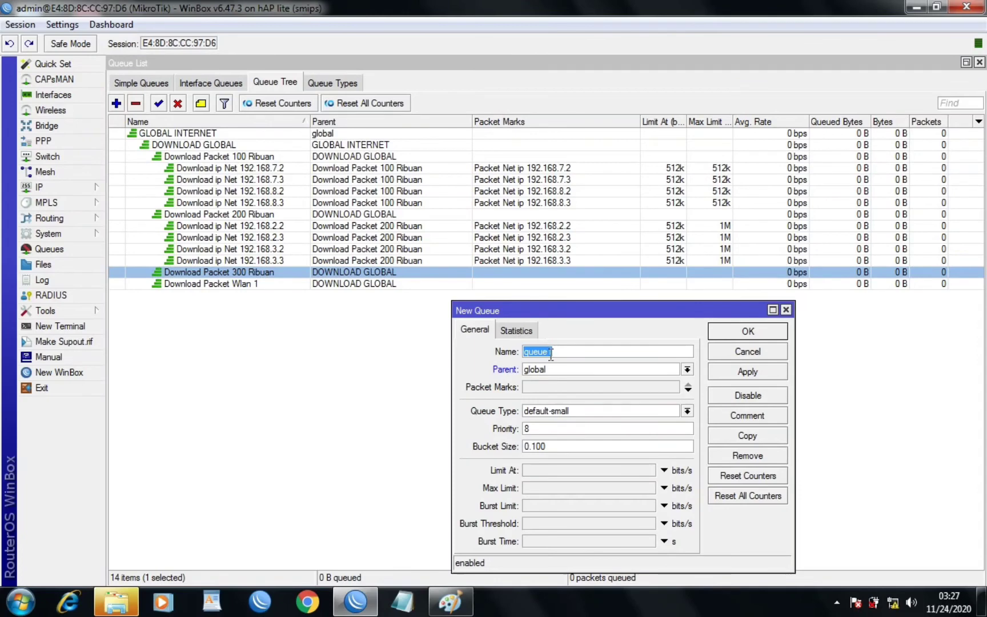
Step: Name the queue for 192.168.1.2, parent Download Packet 300 Ribuan, packet mark Packet Net ip 192.168.1.2
right_click(550, 352)
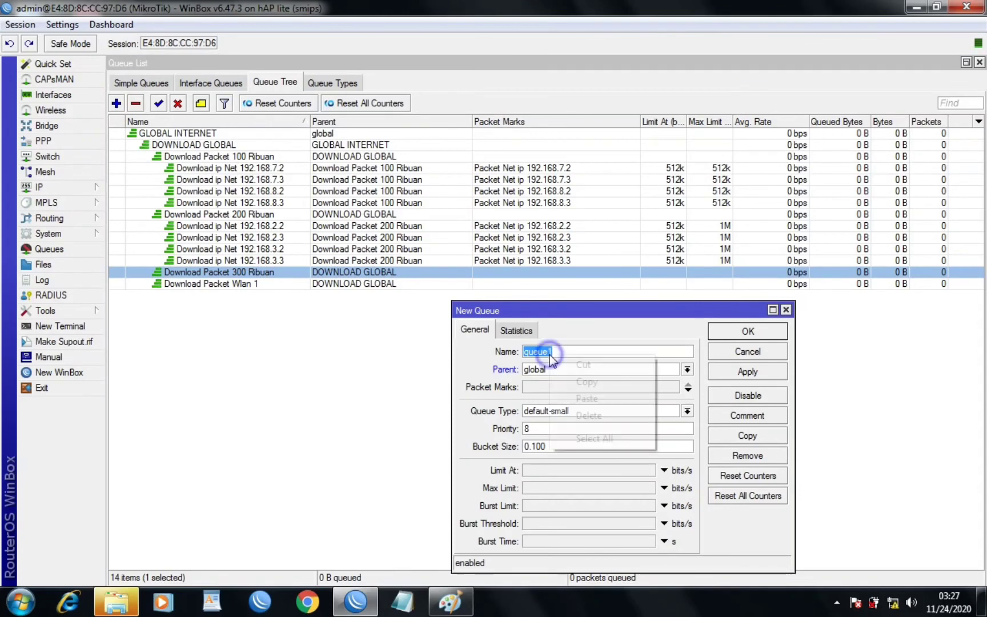
click(583, 399)
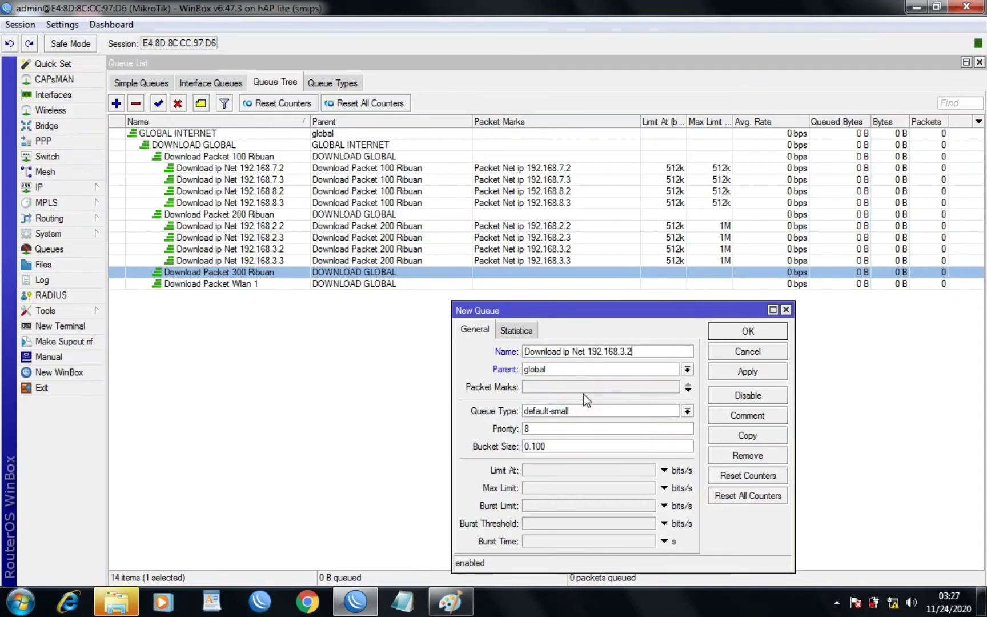
click(626, 351)
key(BackSpace)
text(1)
click(687, 369)
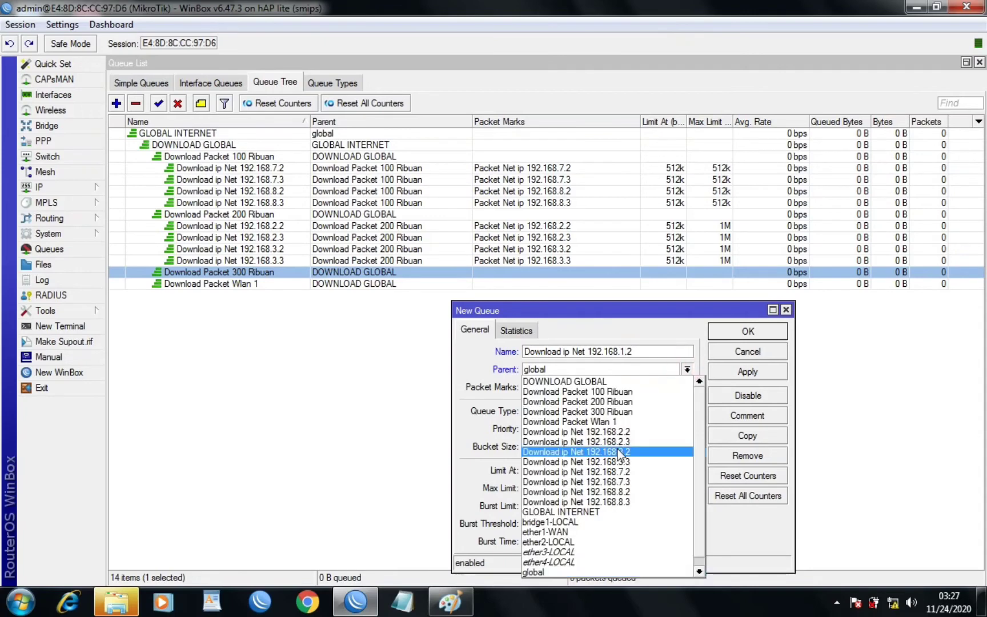
click(622, 412)
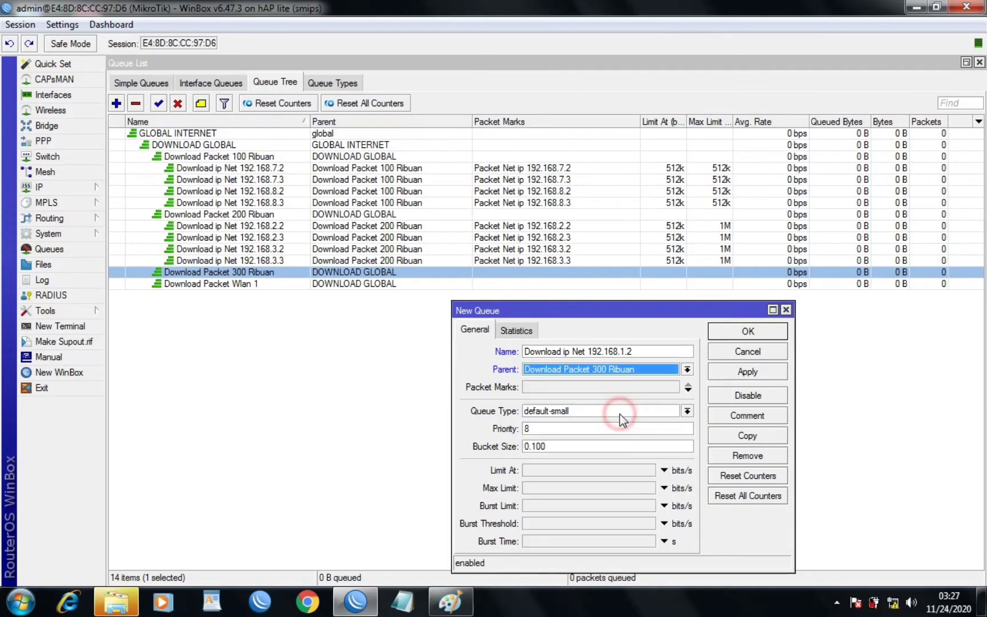
click(676, 387)
click(673, 386)
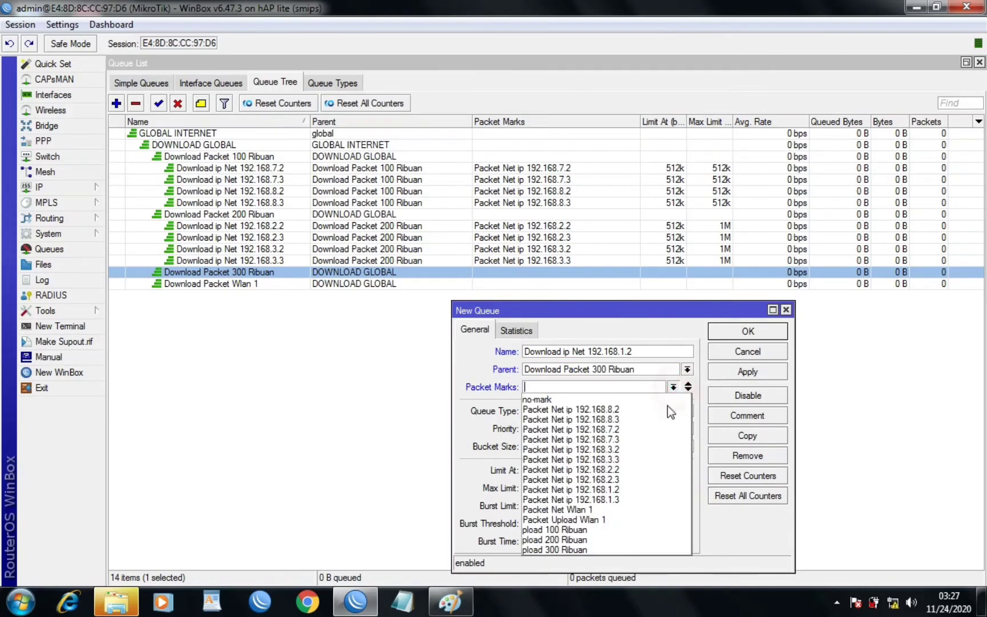
click(621, 489)
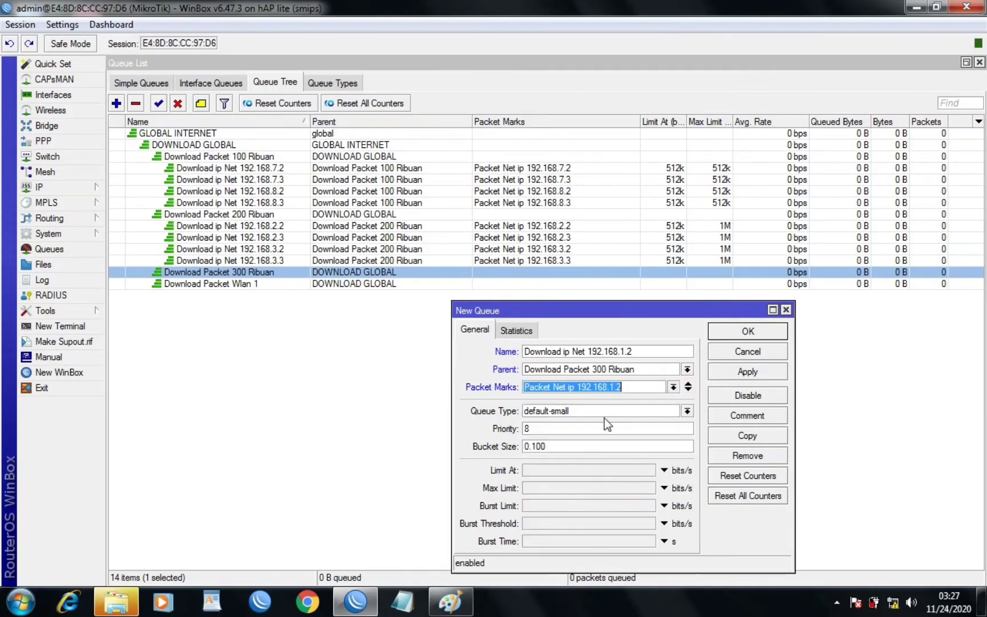
Step: Set queue type D_PCQ, limit-at 512k and max limit 1500k, and apply
click(606, 409)
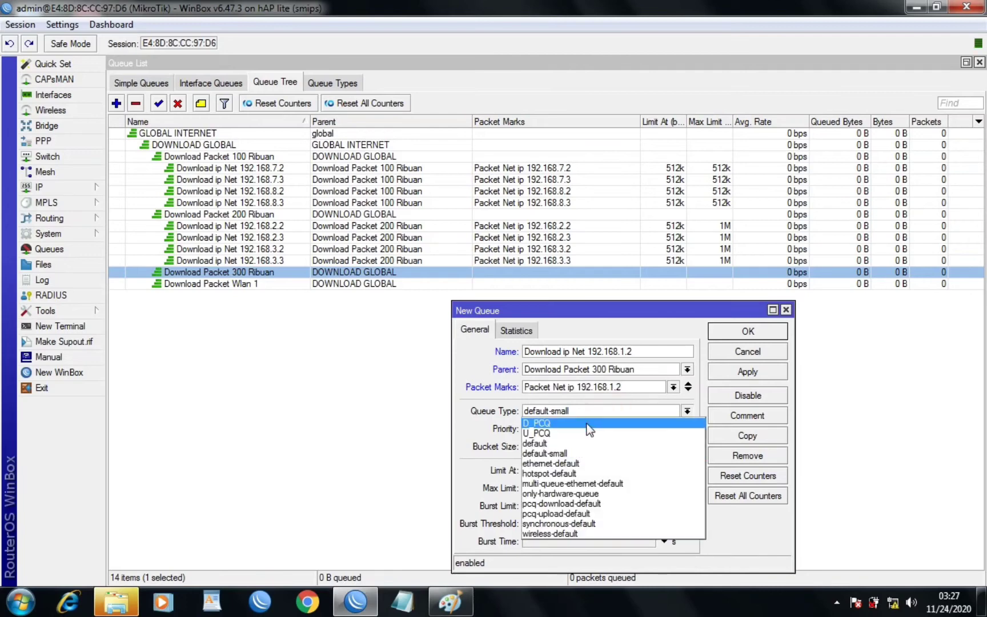
click(588, 424)
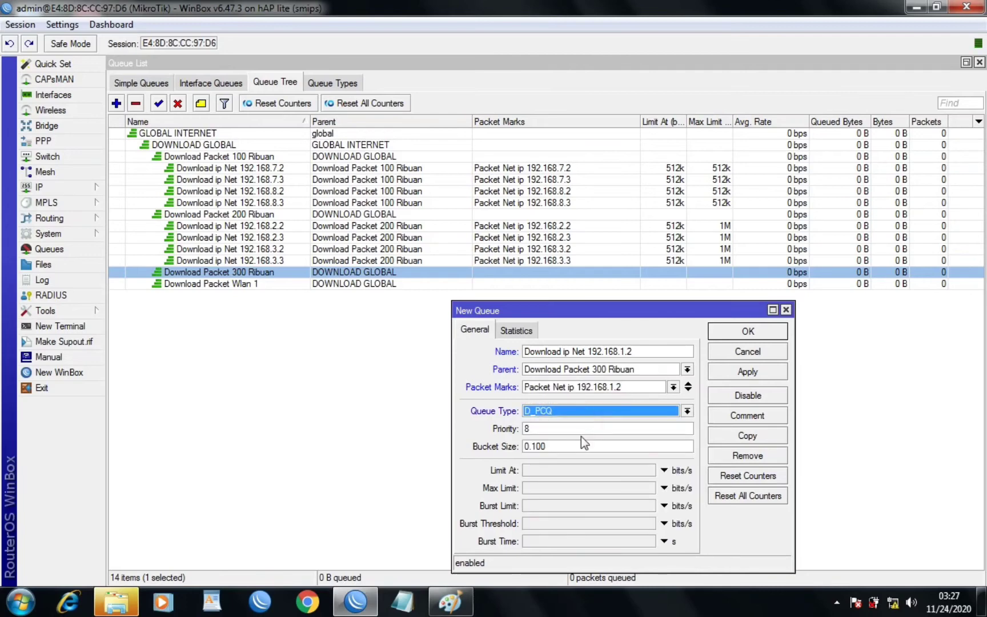
click(562, 473)
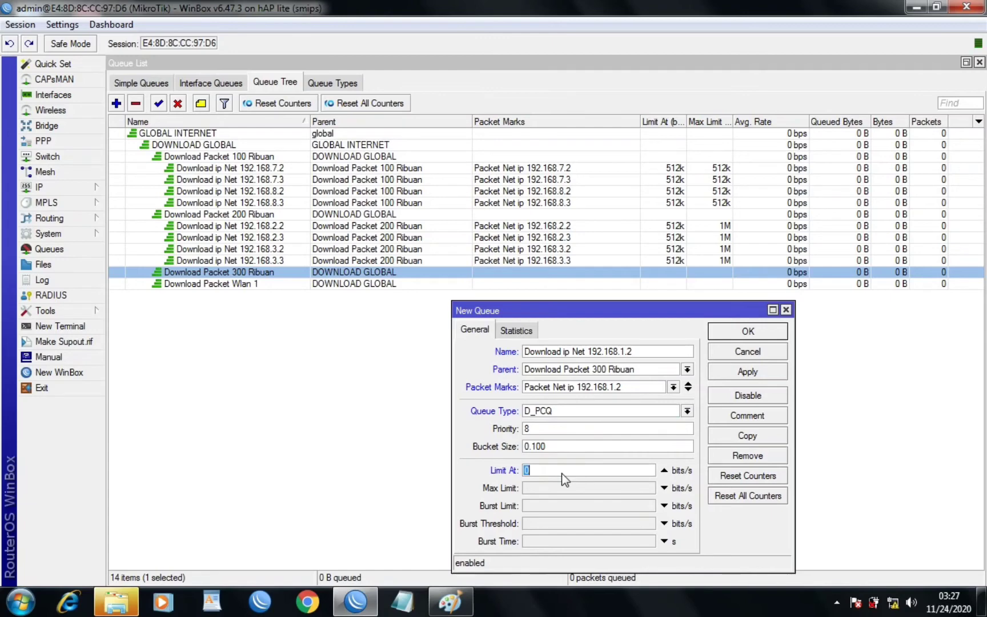
text(512k)
click(556, 486)
text(15)
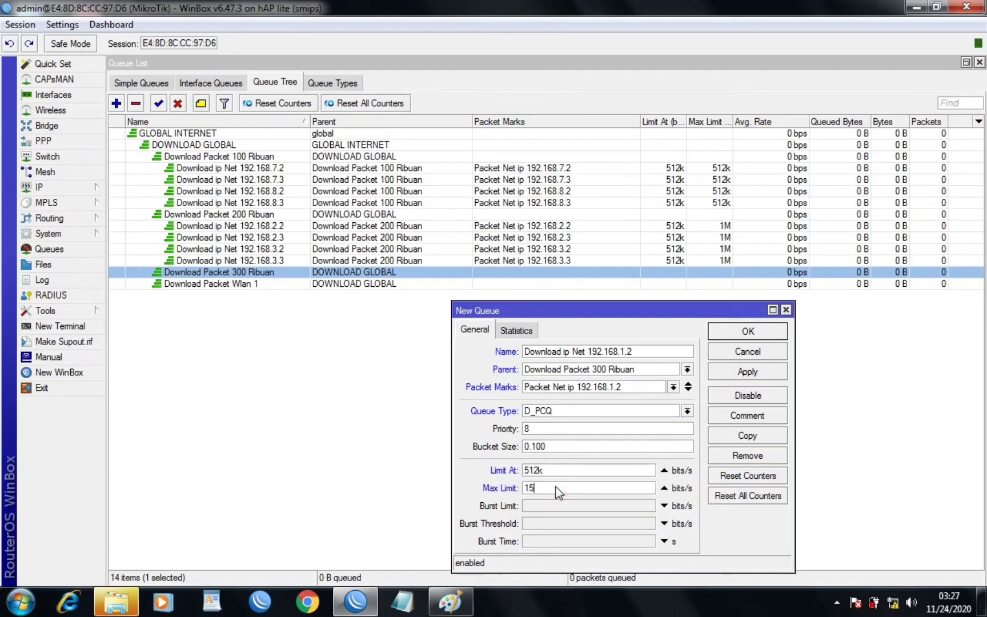
text(00k)
click(766, 374)
Step: Copy it as the 192.168.1.3 queue with packet mark Packet Net ip 192.168.1.3, then apply and close
click(742, 437)
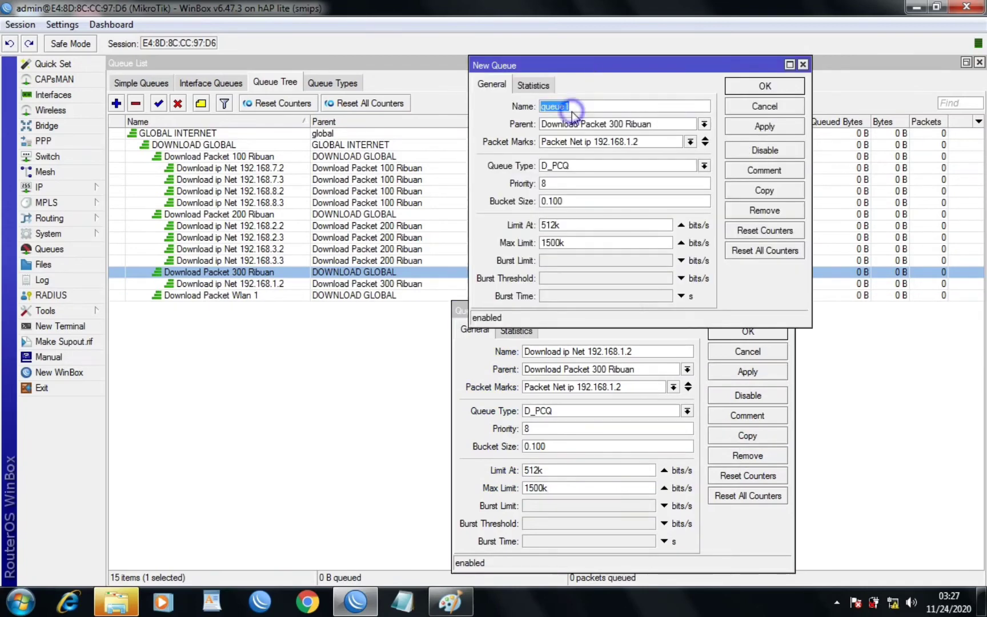
right_click(573, 109)
click(604, 157)
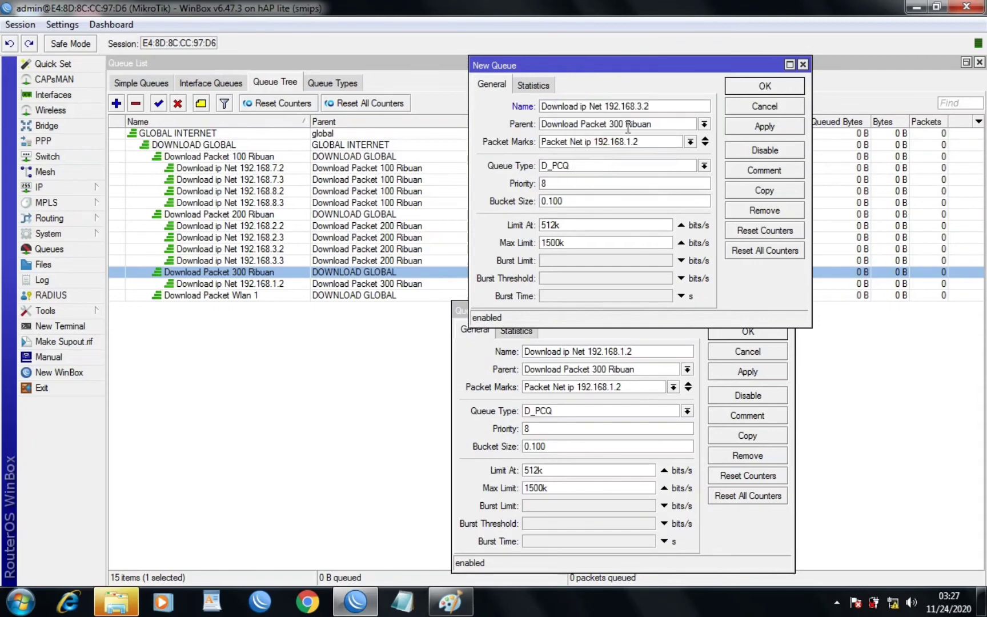
click(641, 107)
key(BackSpace)
text(1)
click(654, 106)
click(690, 142)
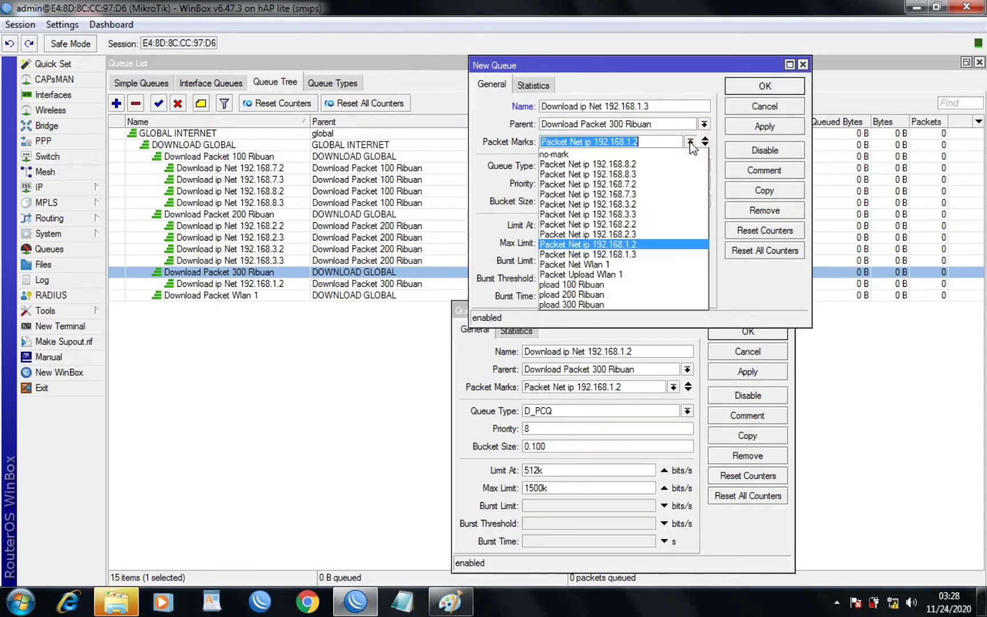
click(624, 255)
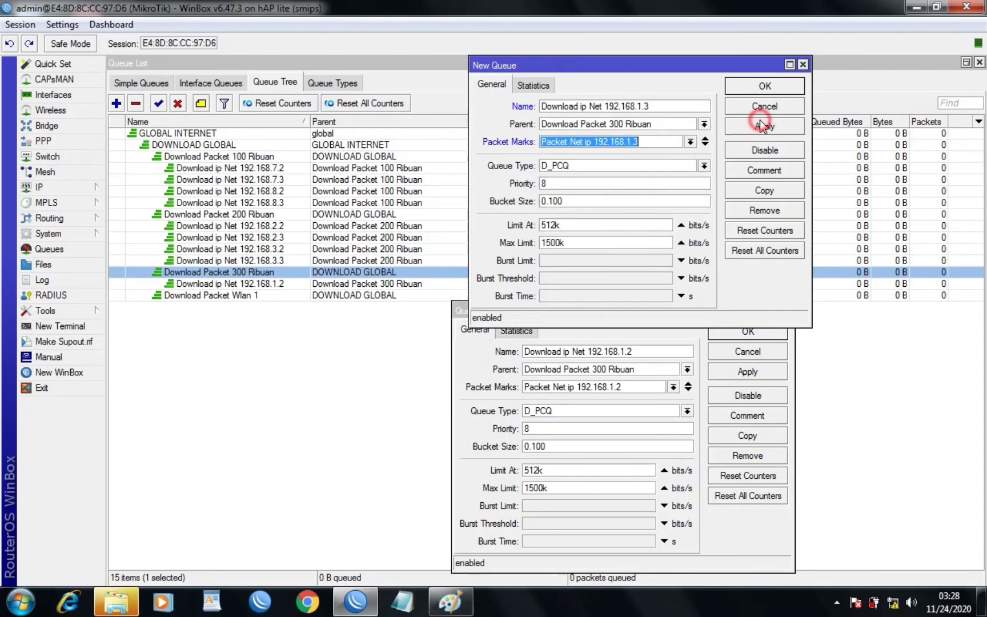
click(742, 126)
click(757, 85)
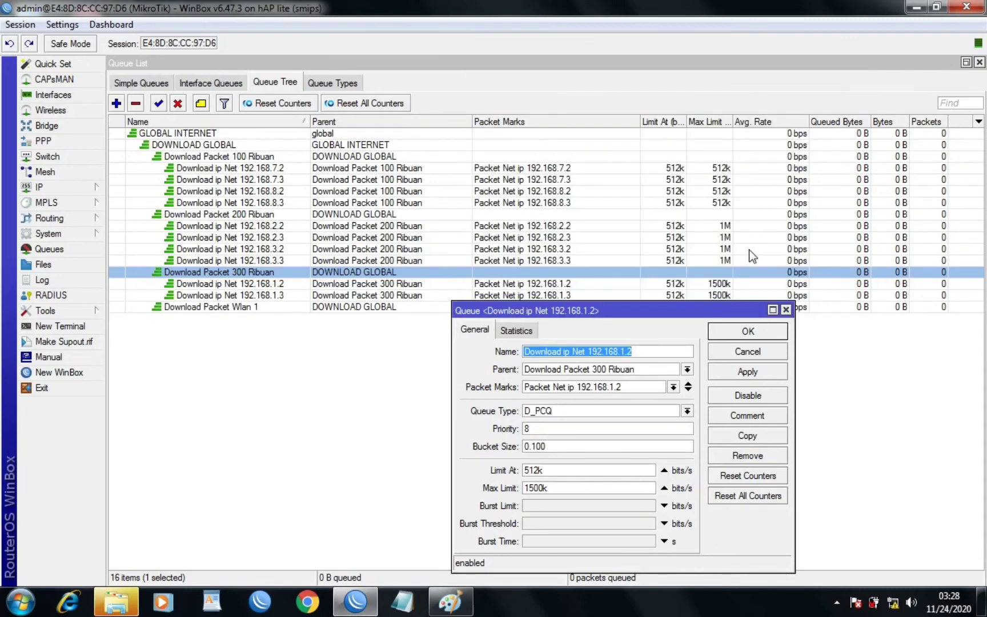
Step: Close the 192.168.1.2 queue window and review the Download Packet 200 Ribuan, 300 Ribuan and Wlan 1 queues
click(743, 332)
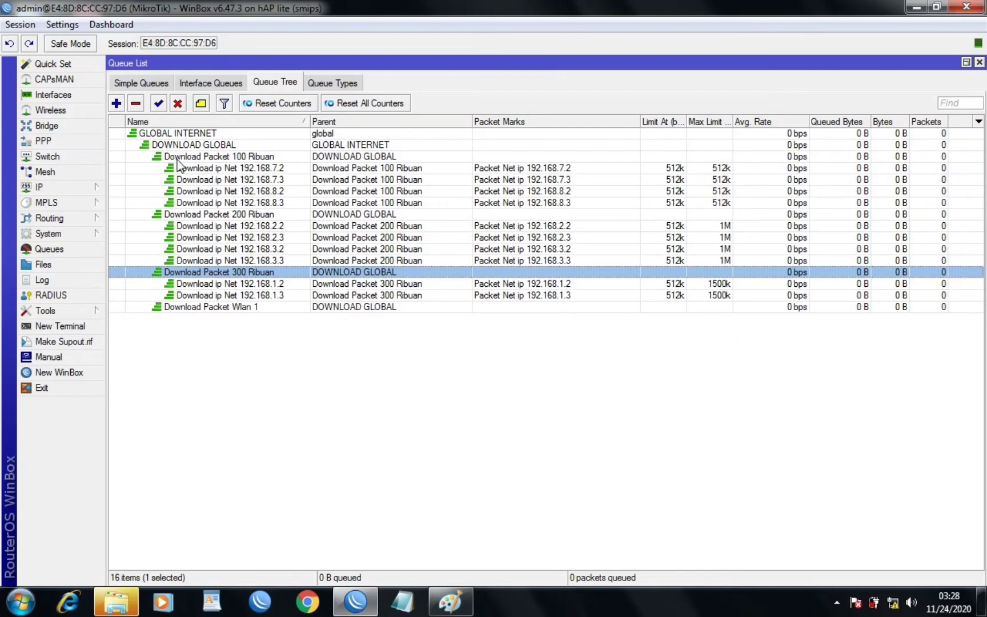
click(175, 216)
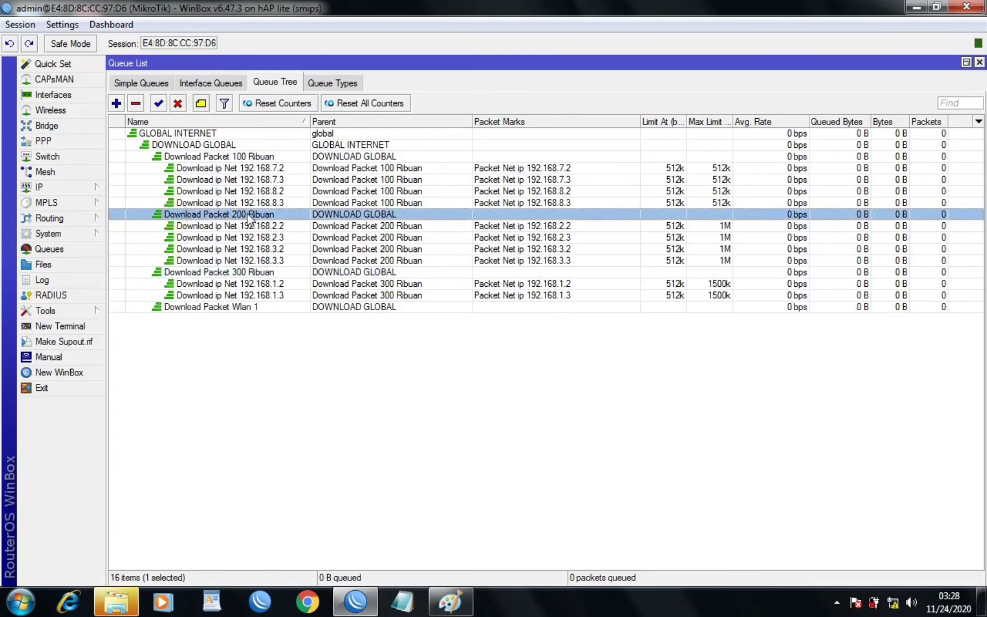
click(211, 273)
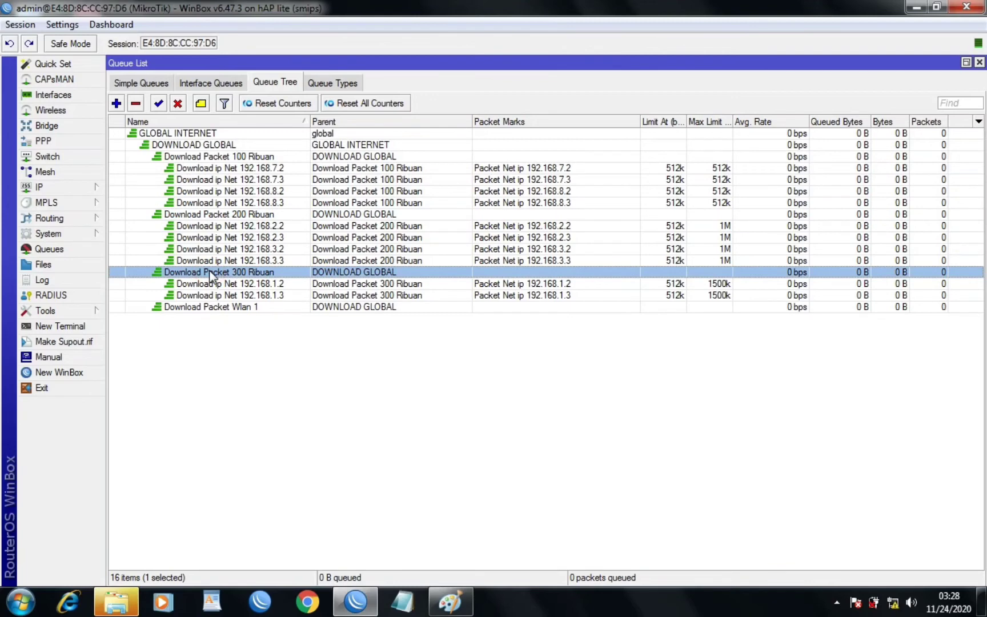
click(204, 308)
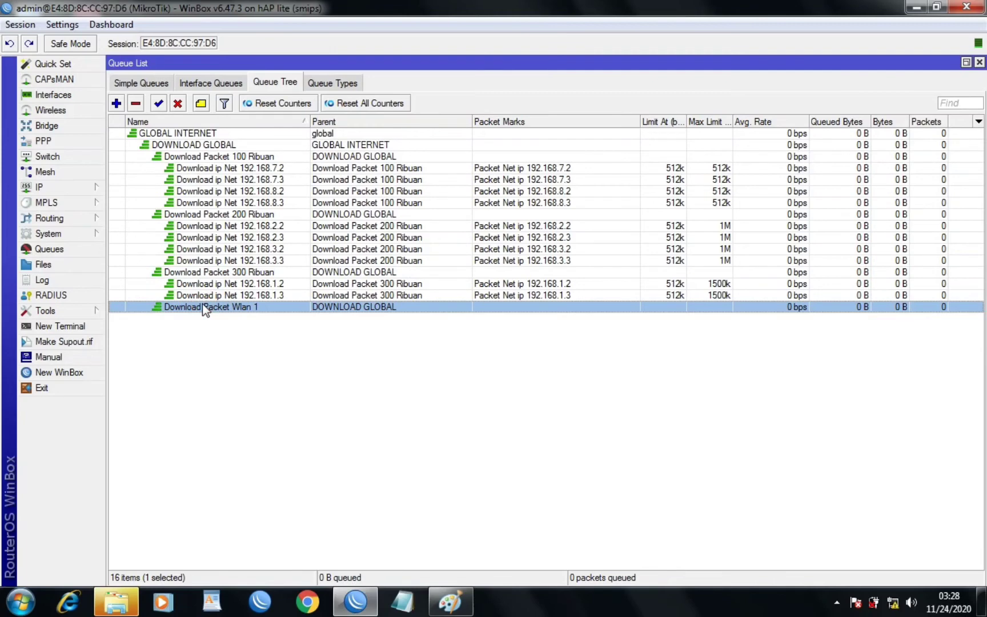
Step: Create queue Download ip Net Wlan 1 under Download Packet Wlan 1 with the Packet Net Wlan 1 mark
click(114, 102)
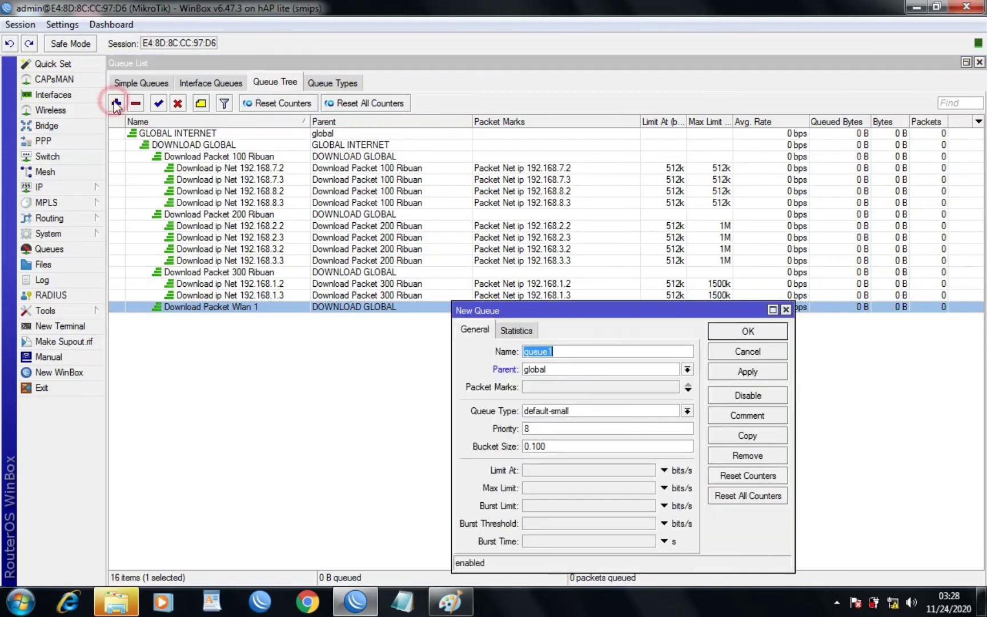
right_click(598, 349)
click(627, 393)
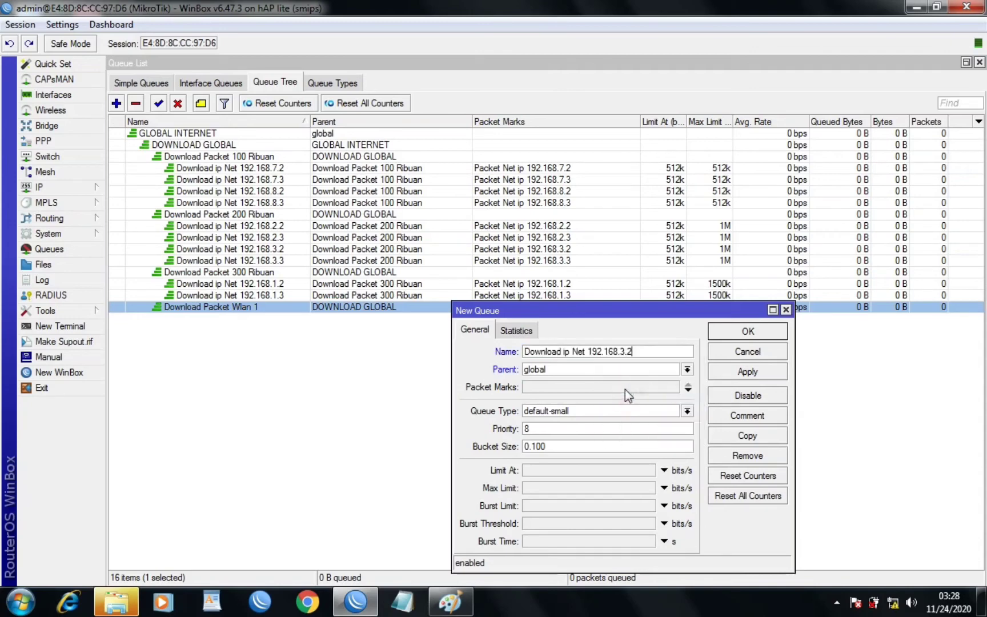
click(637, 352)
drag(638, 352, 589, 350)
text(Wlan)
click(687, 369)
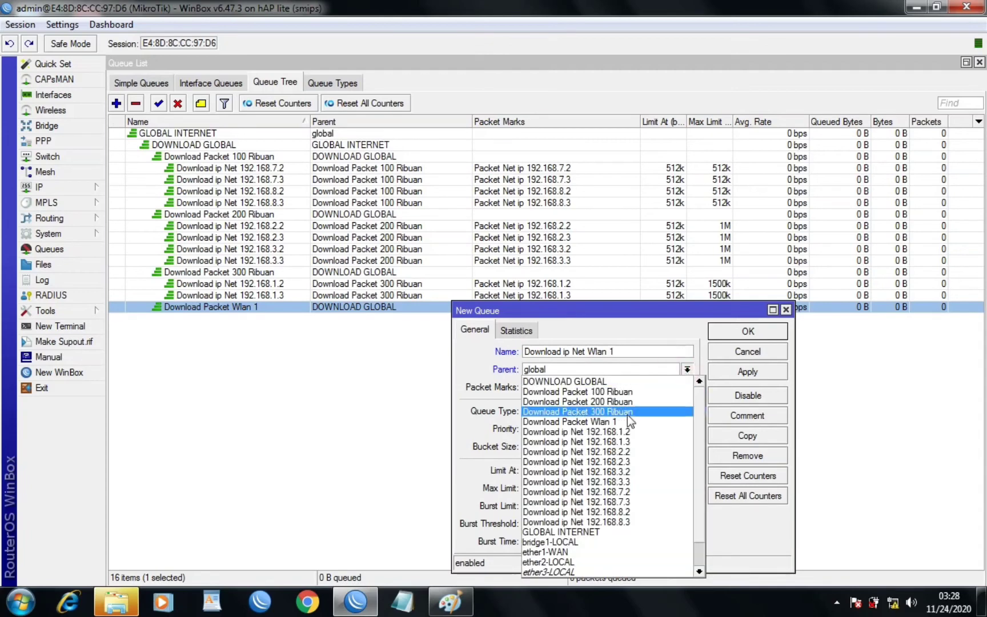
click(614, 424)
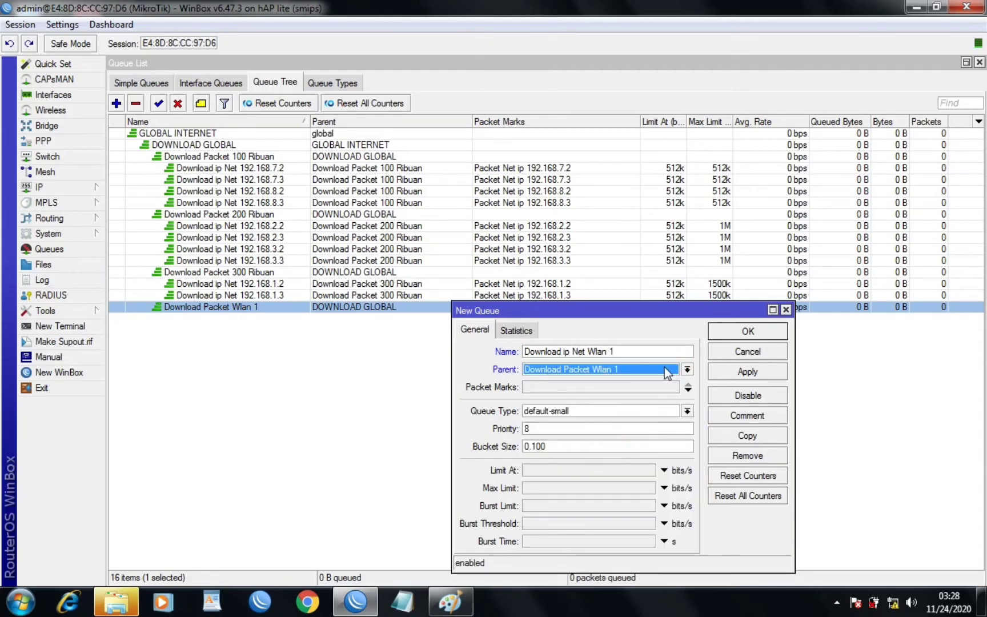
click(675, 388)
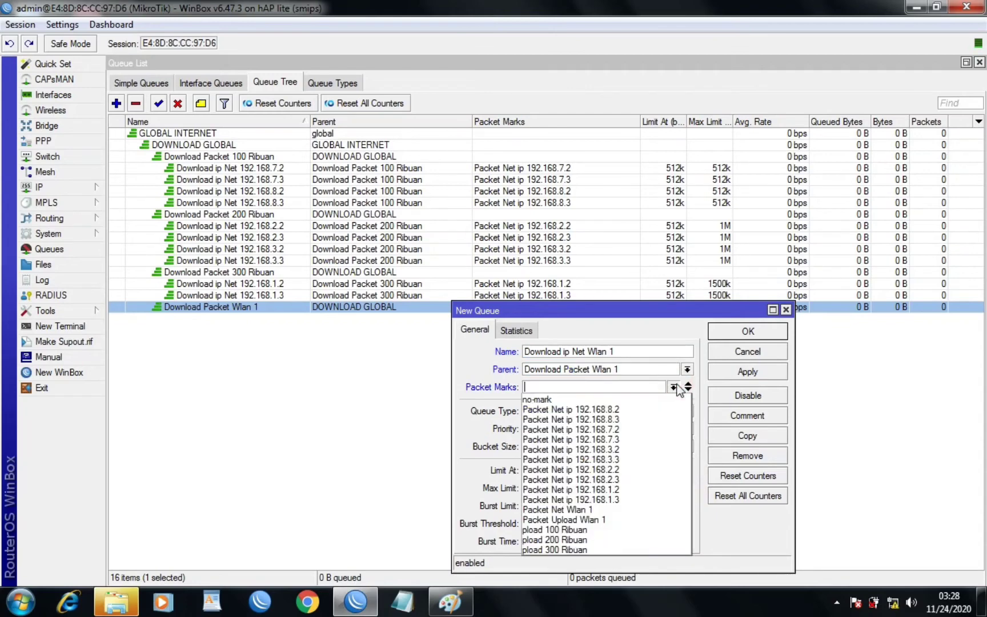
click(607, 508)
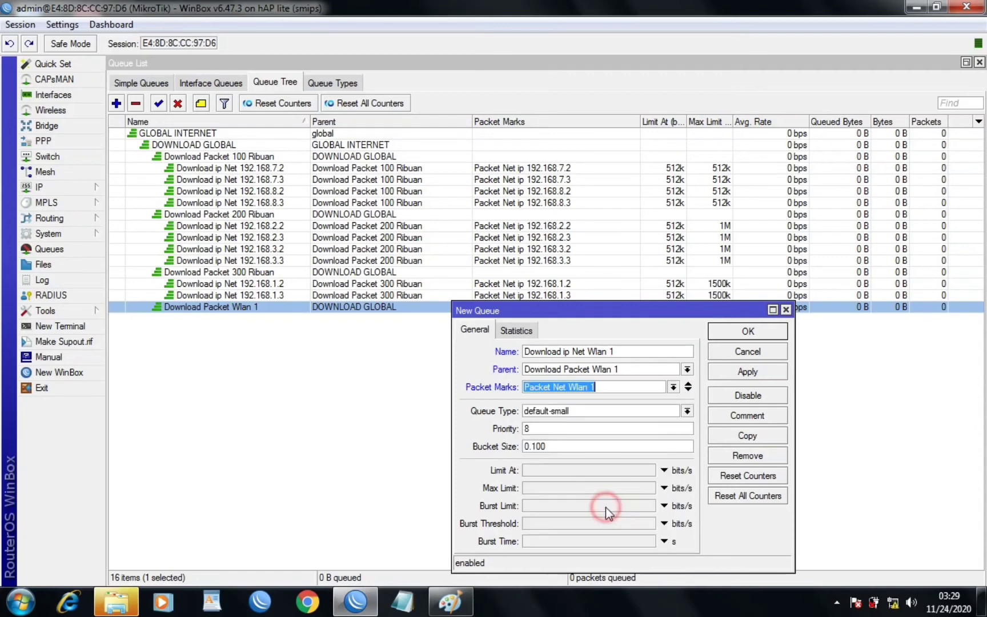
Step: Give it queue type D_PCQ, limit-at 512k and max limit 1M, then apply and close
click(686, 411)
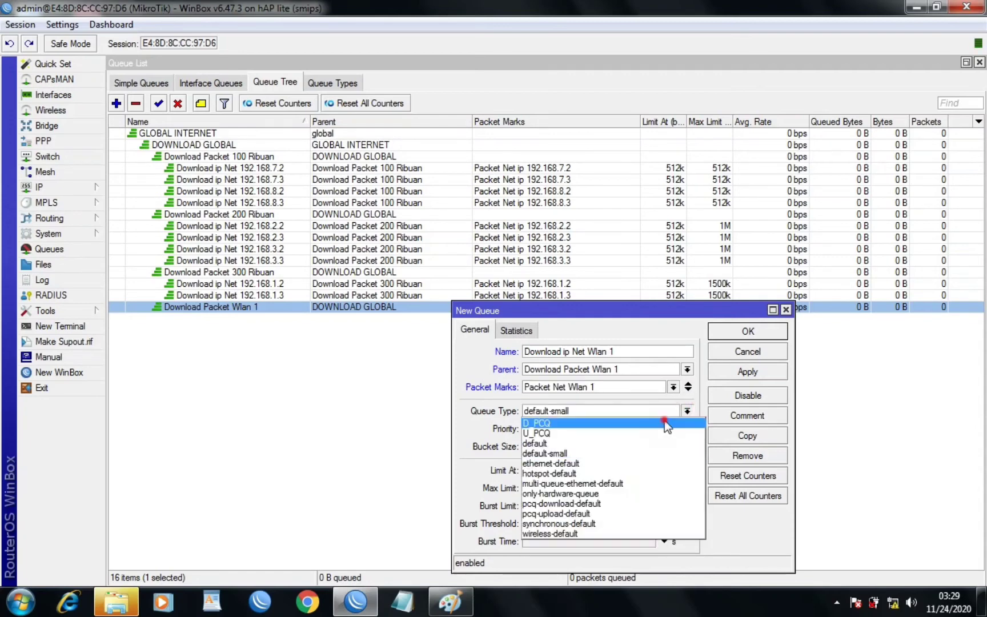
click(666, 424)
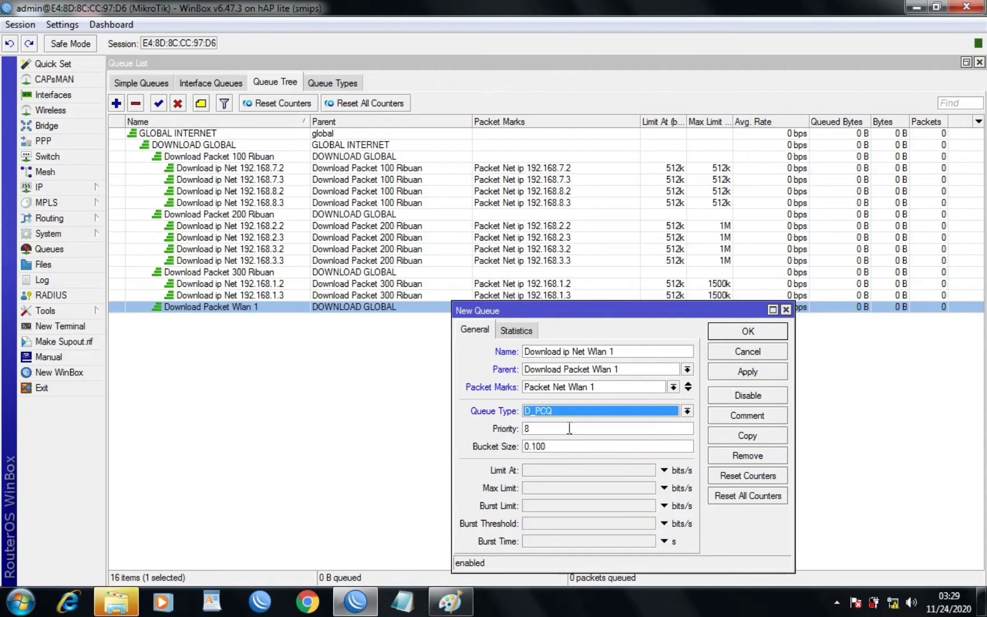
click(542, 471)
text(512k)
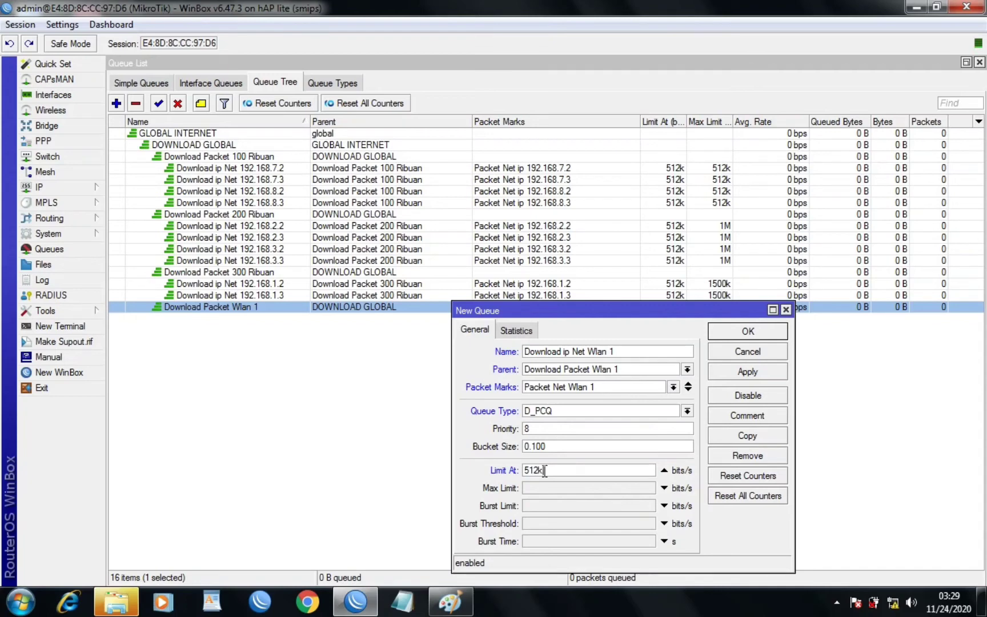
key(BackSpace)
click(540, 490)
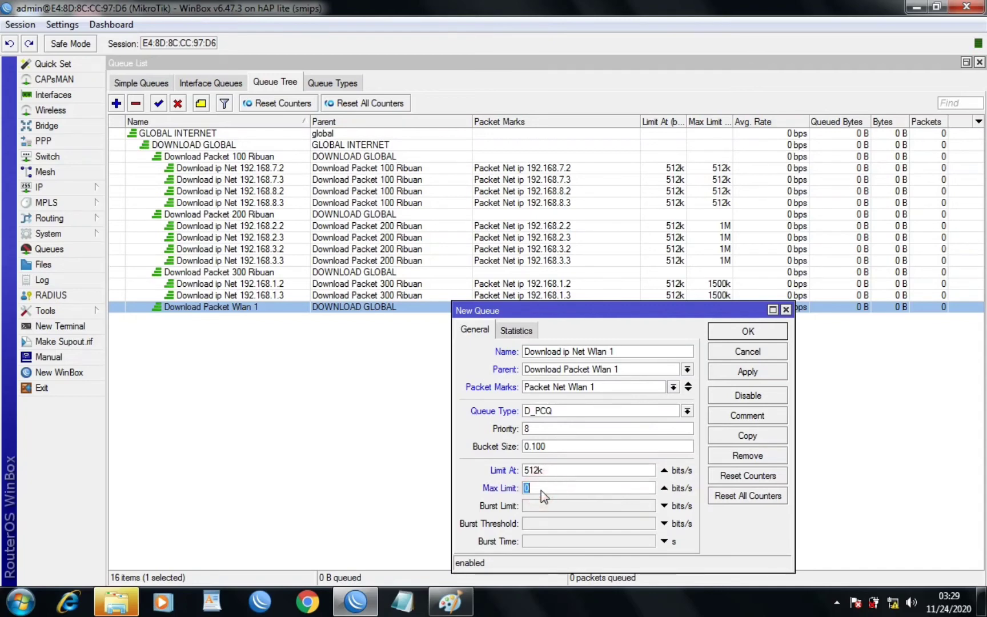
text(1m)
click(739, 379)
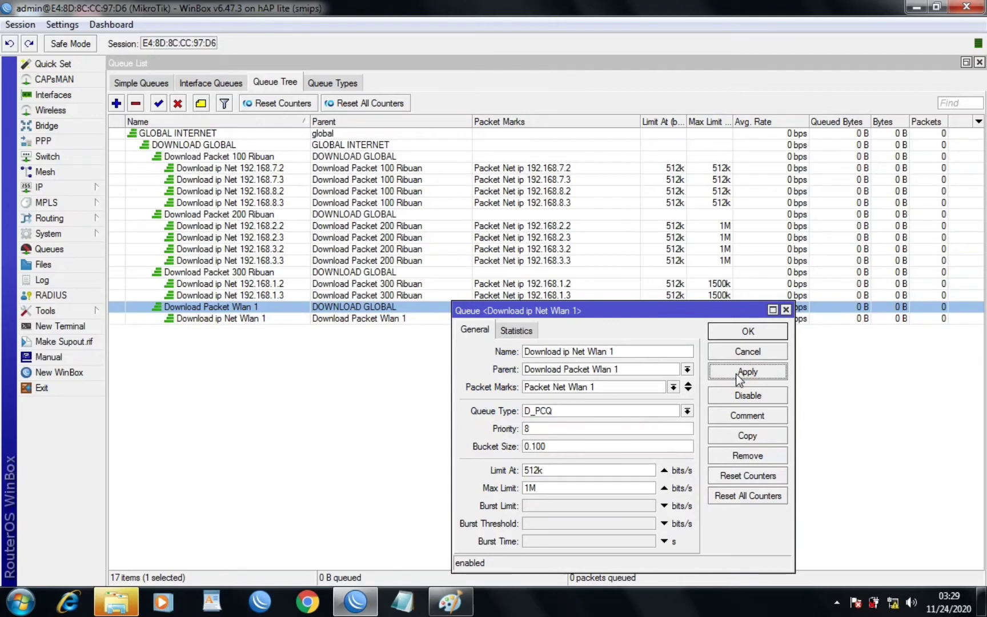
drag(717, 311, 722, 201)
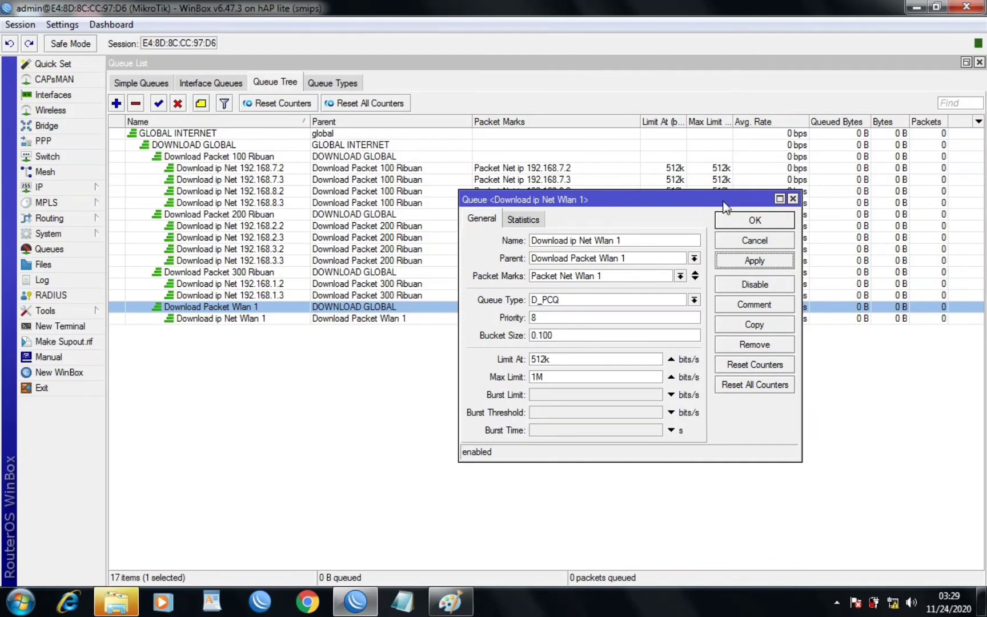
click(747, 218)
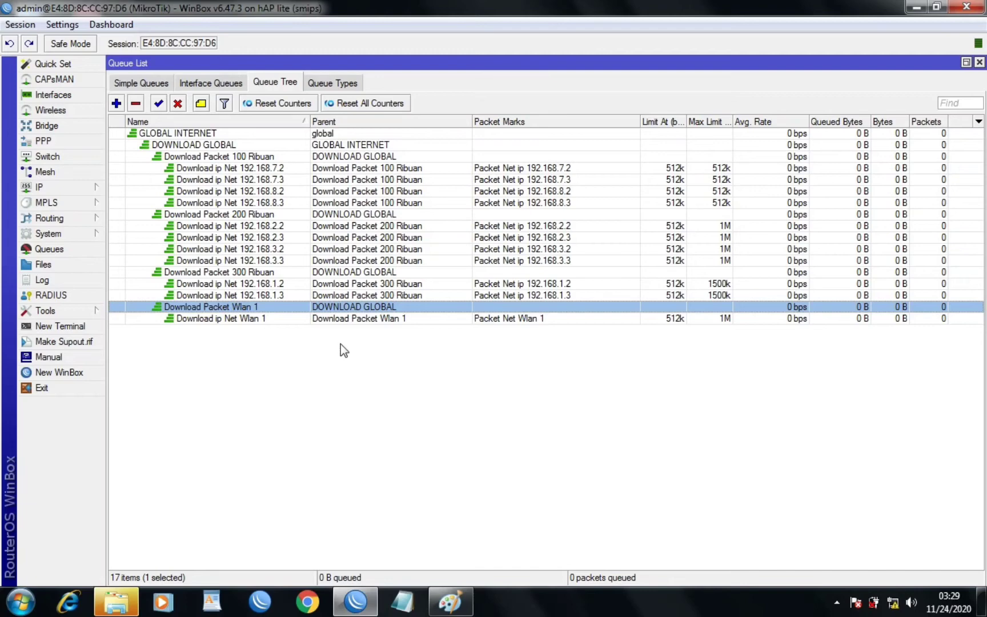
Step: Create a new queue named U P L O A D GLOBAL
click(116, 104)
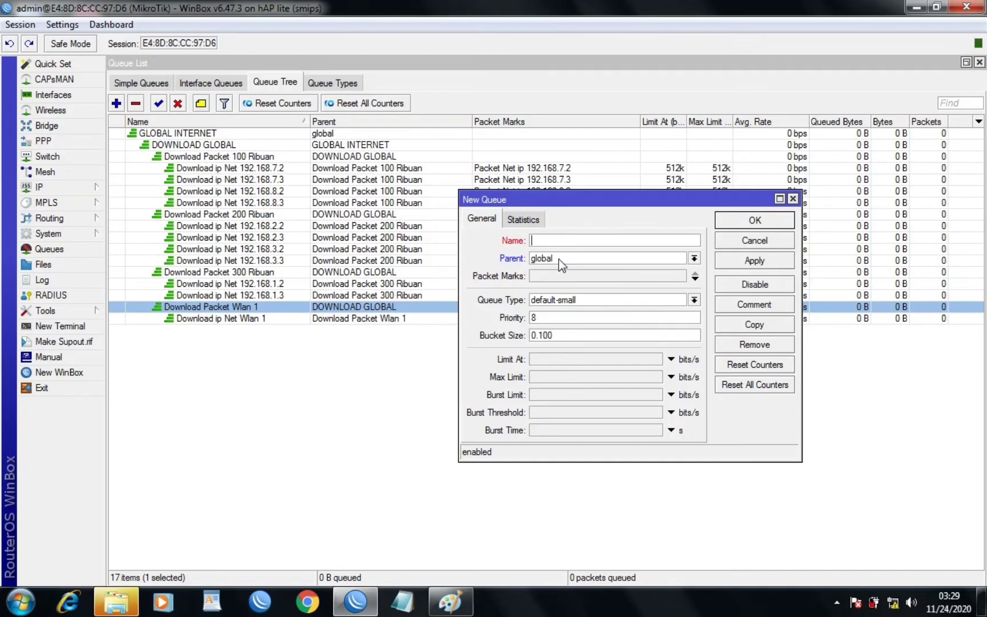
text(U P L O A D)
text(GLOBAL)
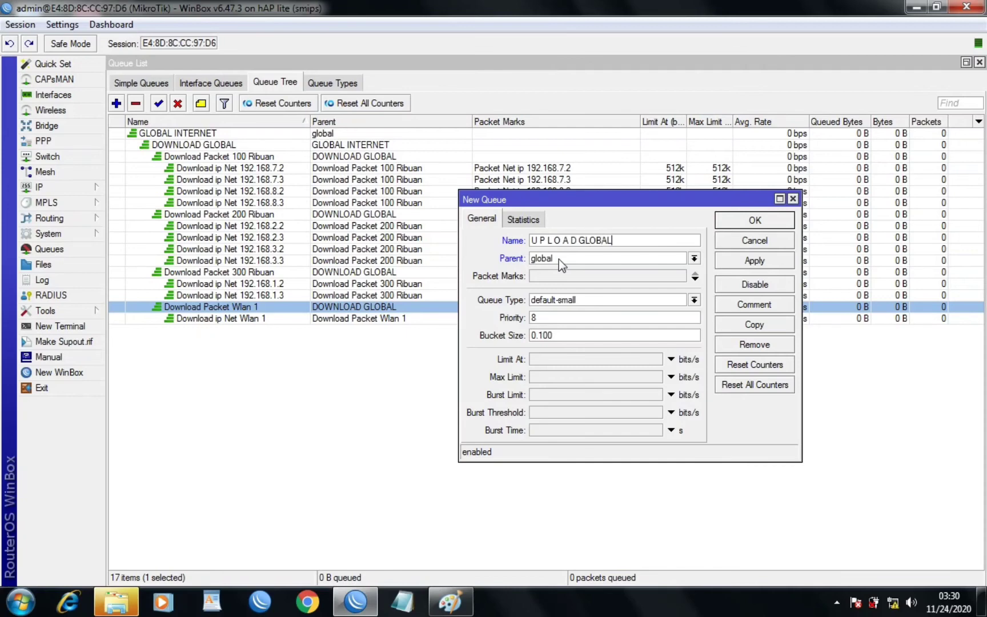
click(747, 223)
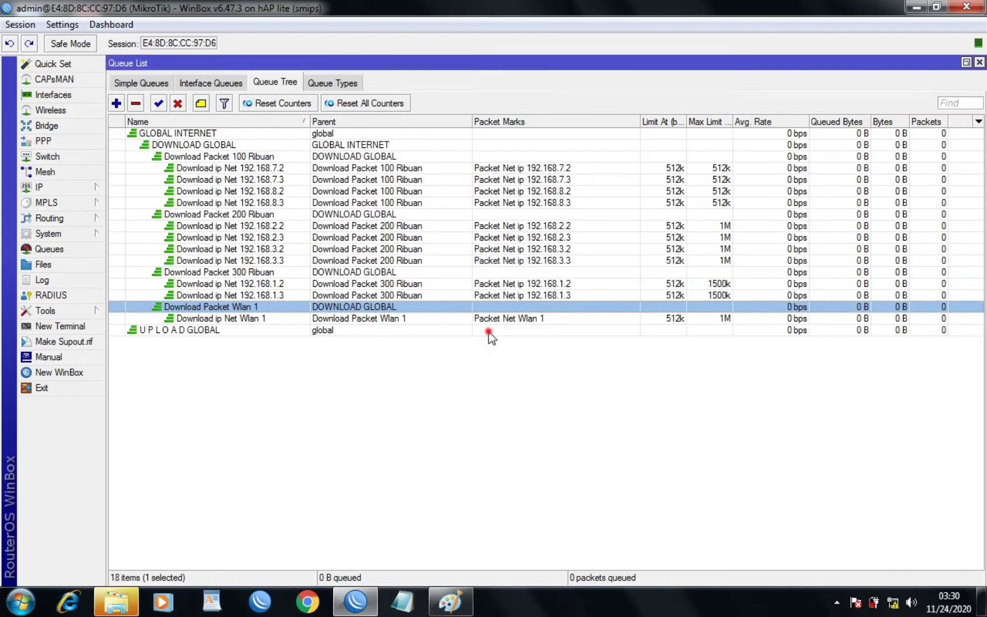
Step: Set U P L O A D GLOBAL's parent to GLOBAL INTERNET and its queue type to U_PCQ
double_click(488, 332)
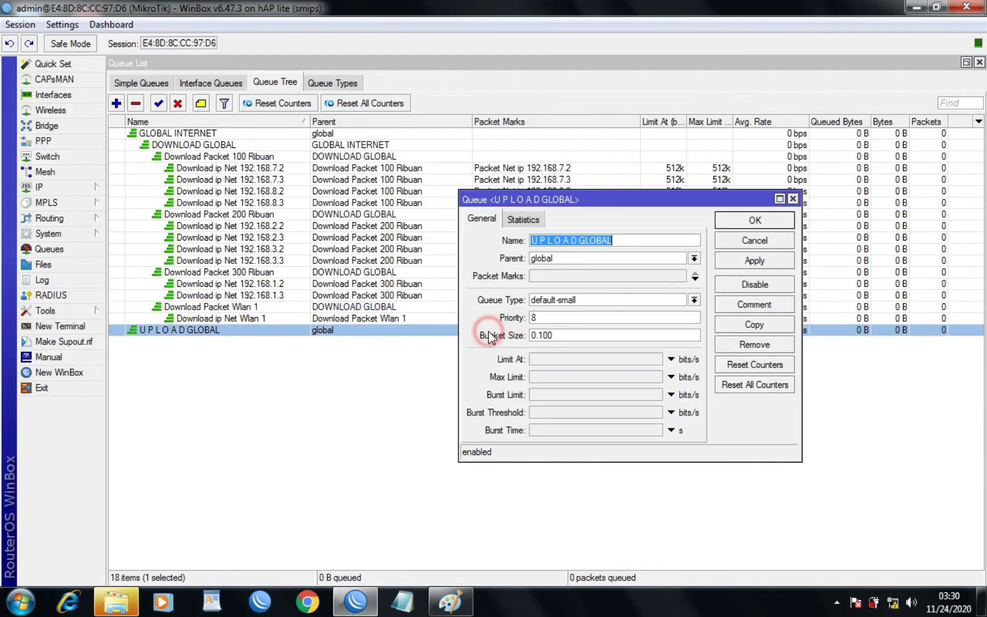
click(693, 259)
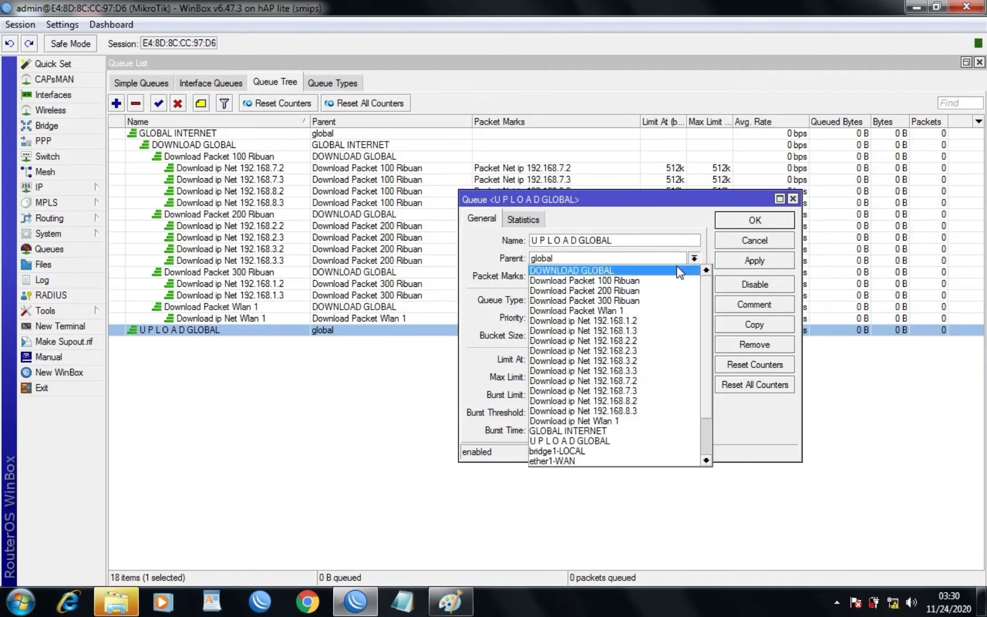
click(619, 430)
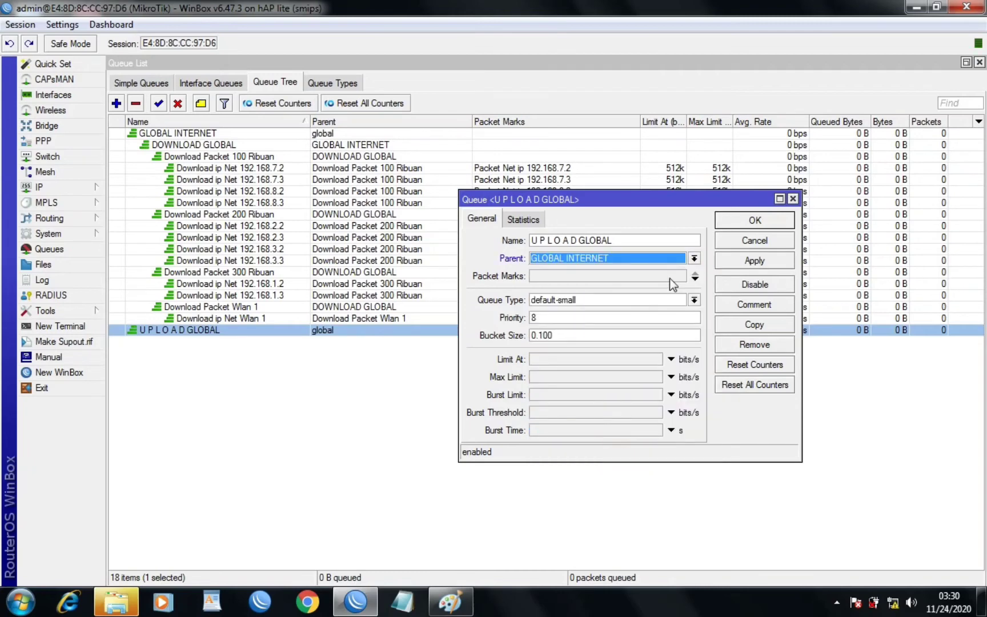
click(693, 300)
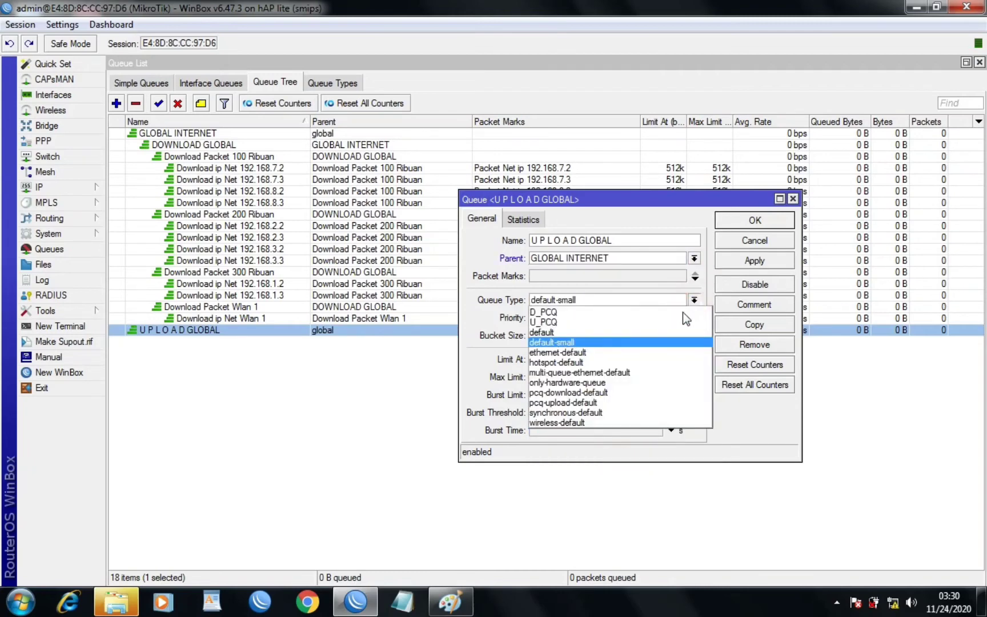
click(675, 322)
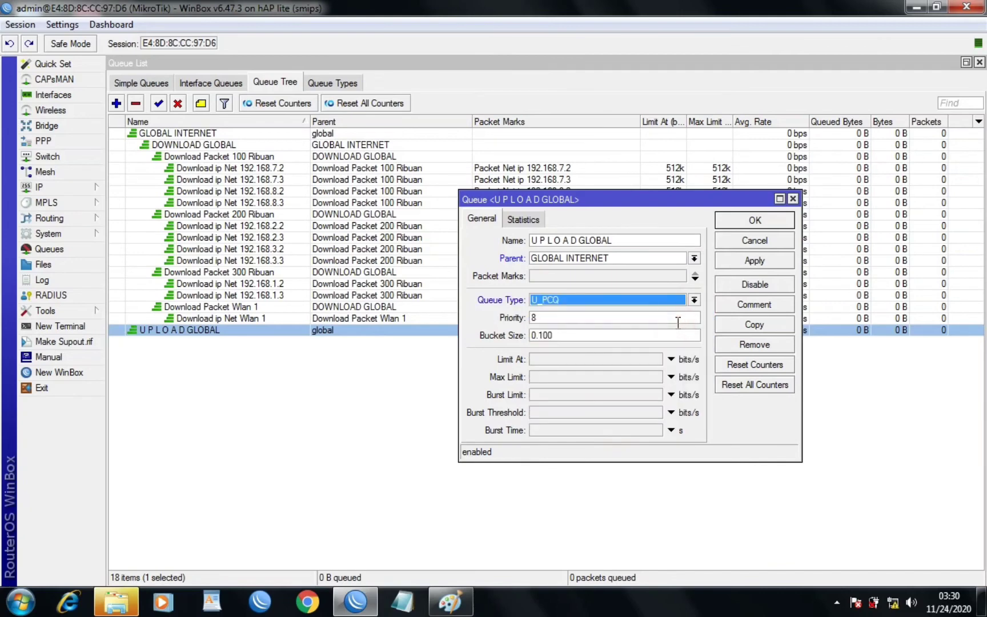
click(755, 261)
click(753, 223)
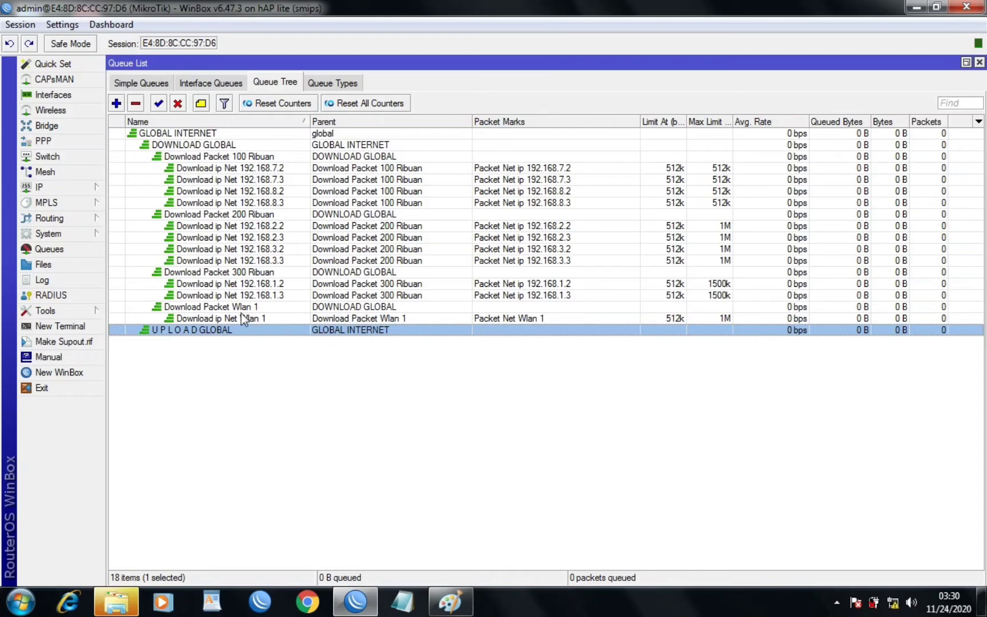
click(117, 103)
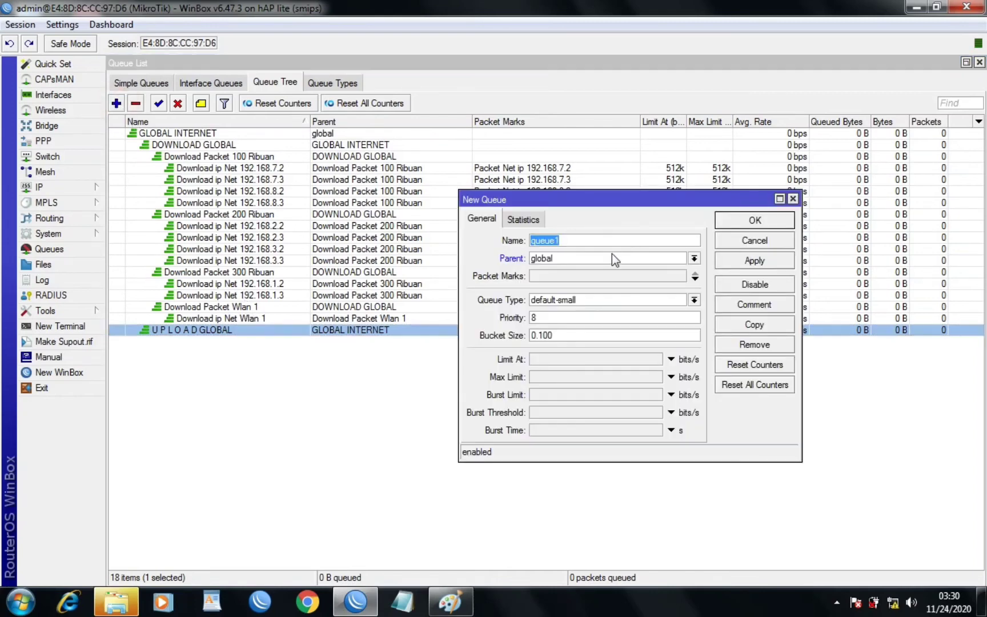
Step: Name the queue Upload 100 Ribuan under U P L O A D GLOBAL with packet mark pload 100 Ribuan
text(Upload)
key(BackSpace)
key(BackSpace)
key(BackSpace)
key(BackSpace)
text(load 100 Ribuan)
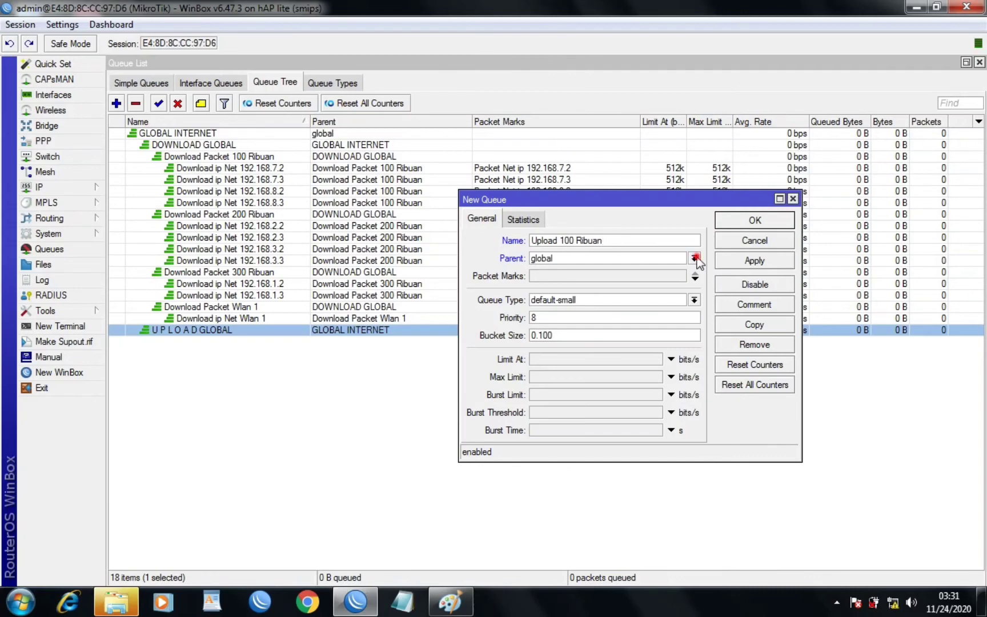
click(694, 258)
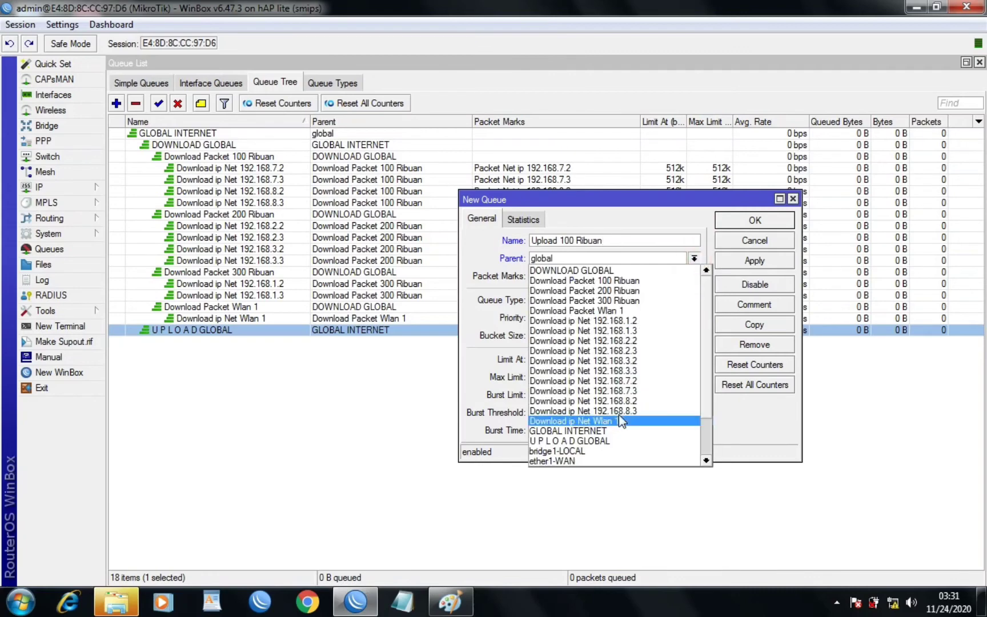
click(597, 441)
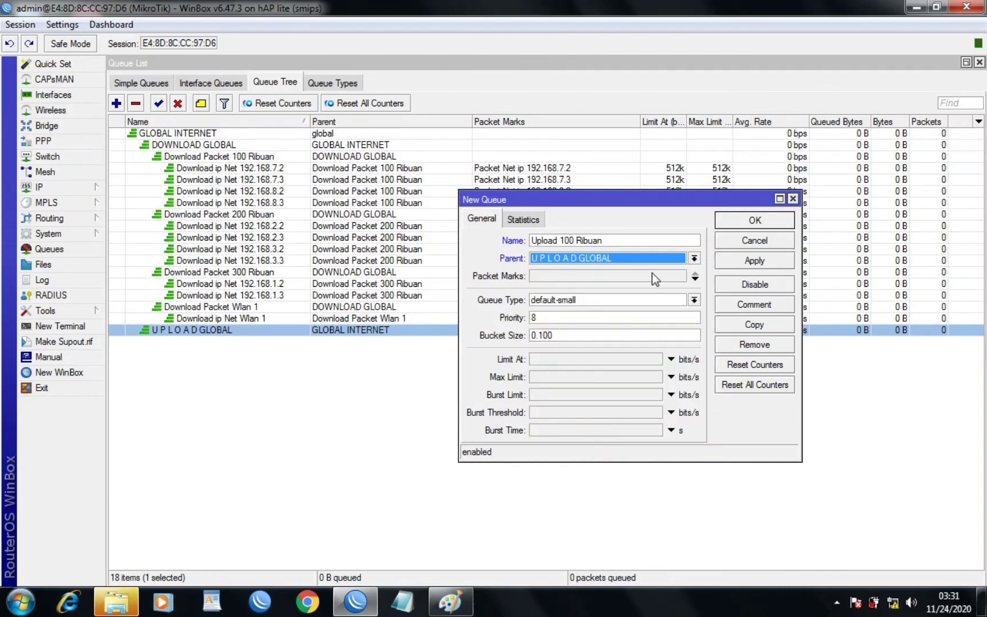
click(694, 278)
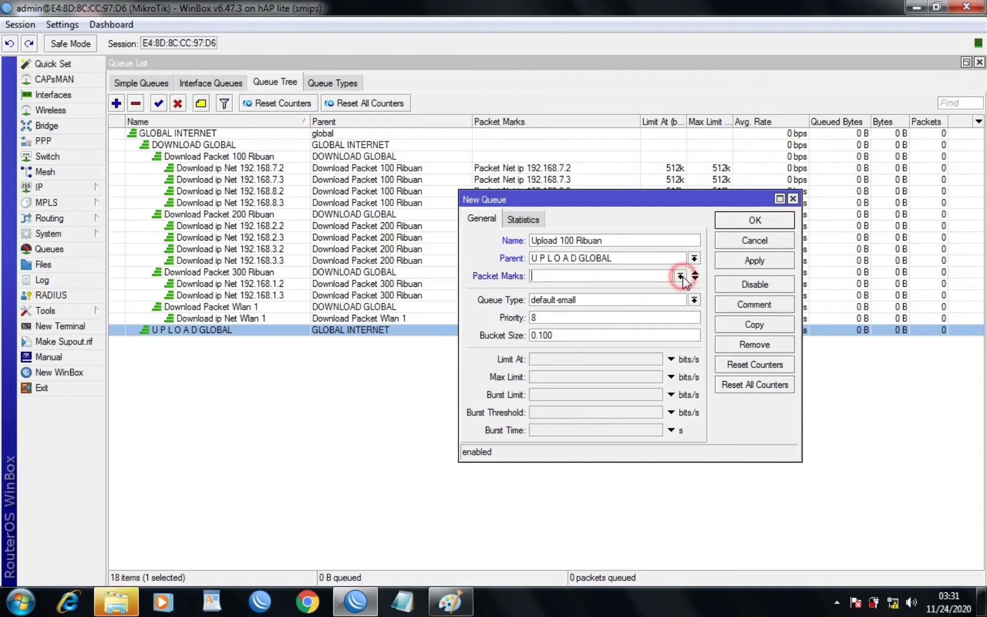
click(680, 275)
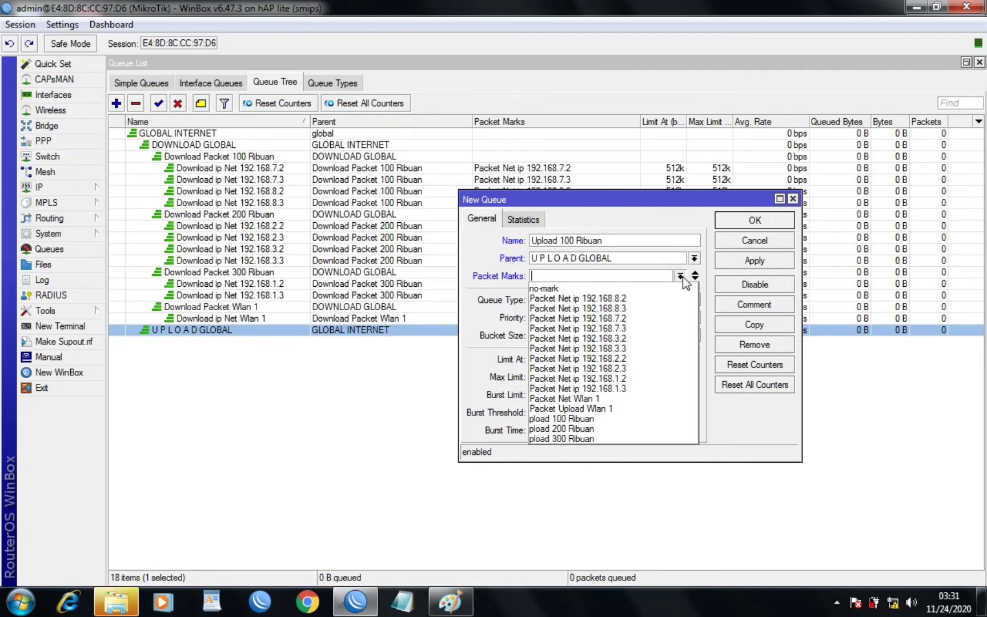
click(585, 418)
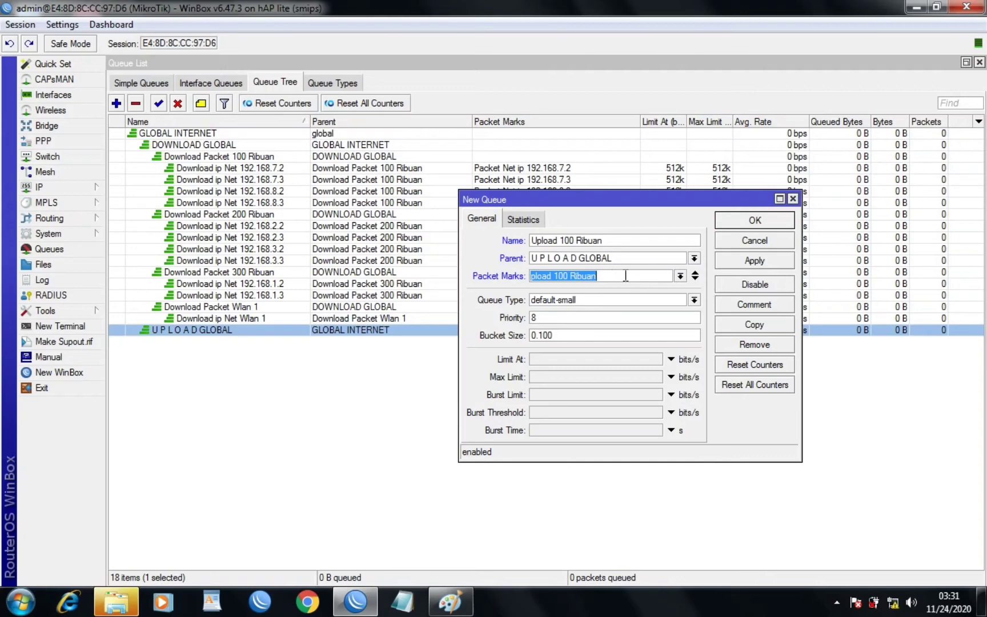
Step: Set its queue type to U_PCQ and max limit to 3M, and apply
click(694, 300)
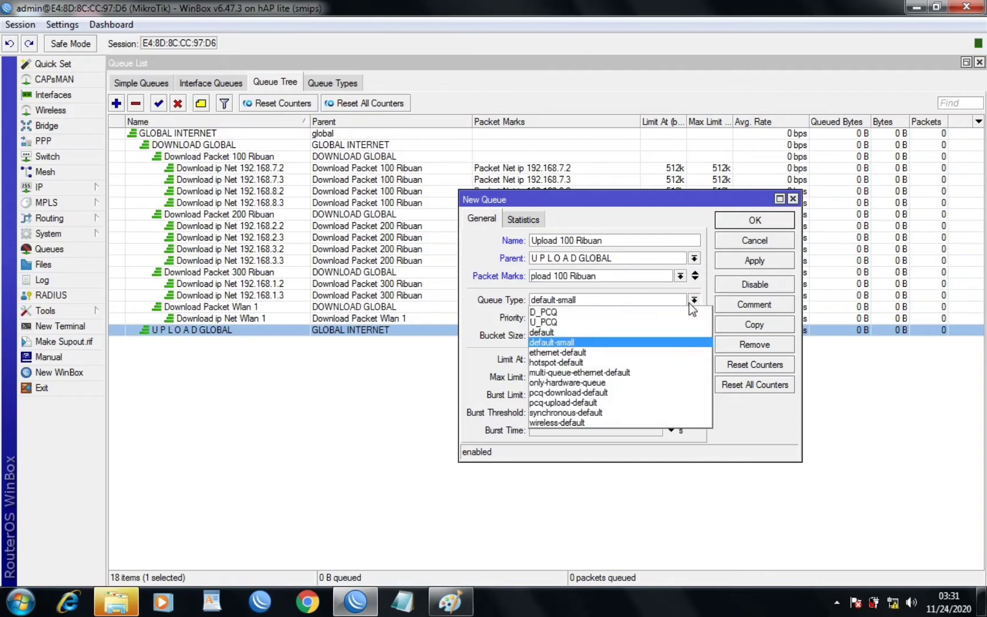
click(667, 322)
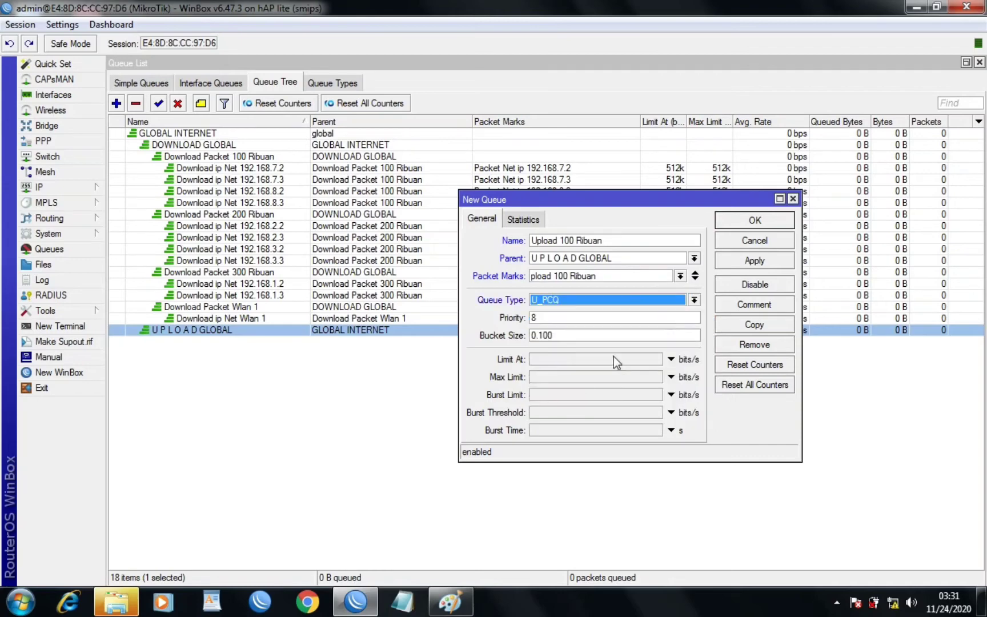
click(569, 378)
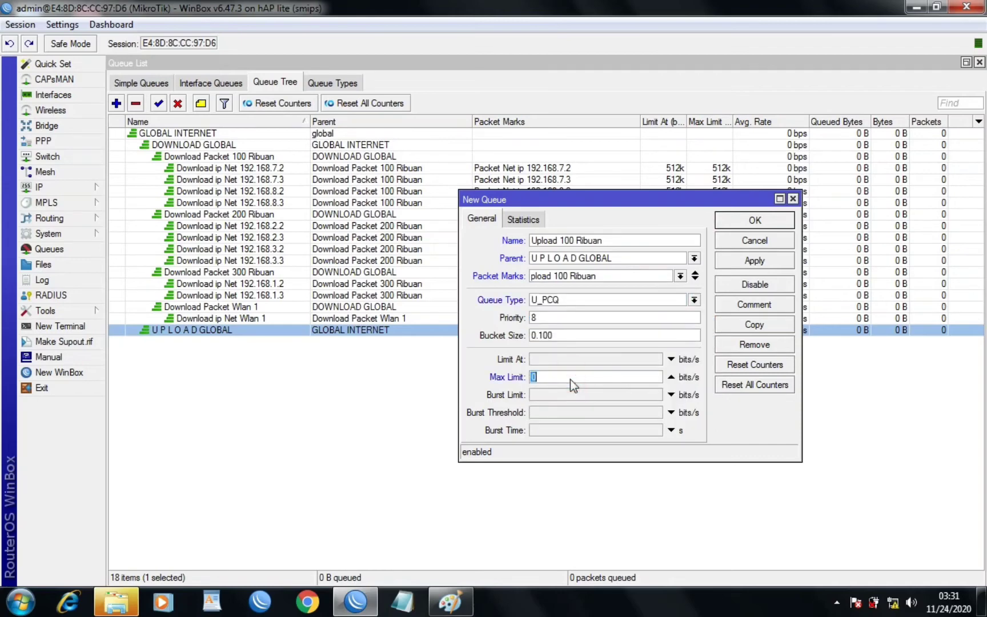
text(3m)
click(732, 263)
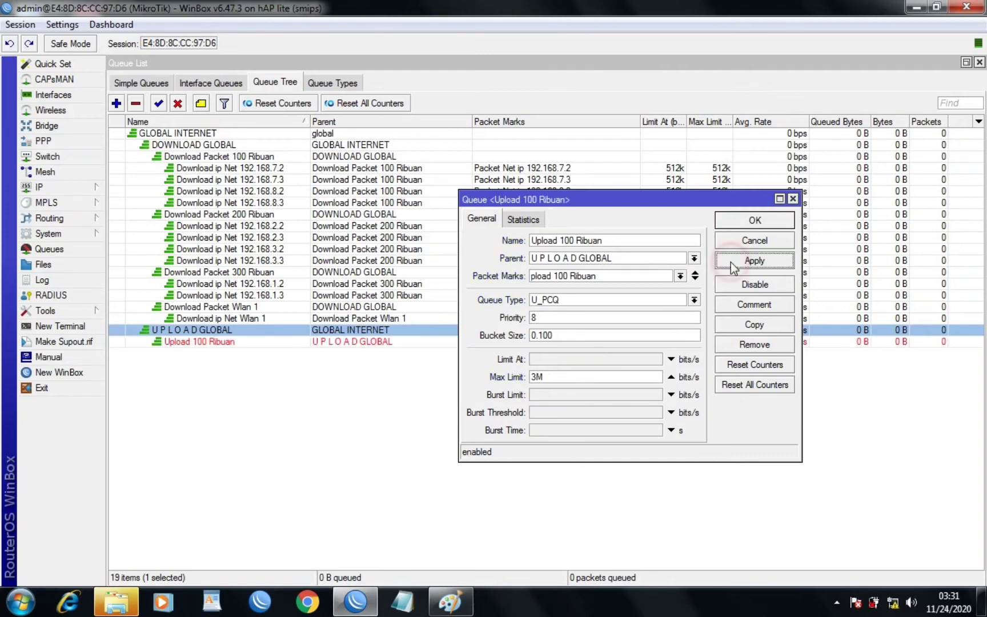
Step: Copy the Upload 100 Ribuan queue and paste its name into the copy
click(744, 325)
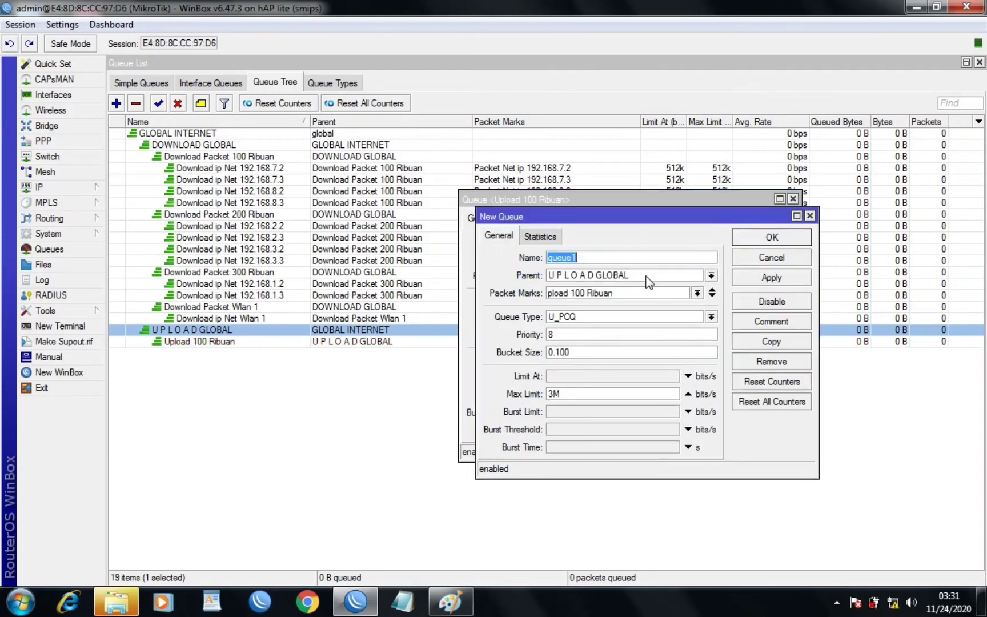
right_click(616, 256)
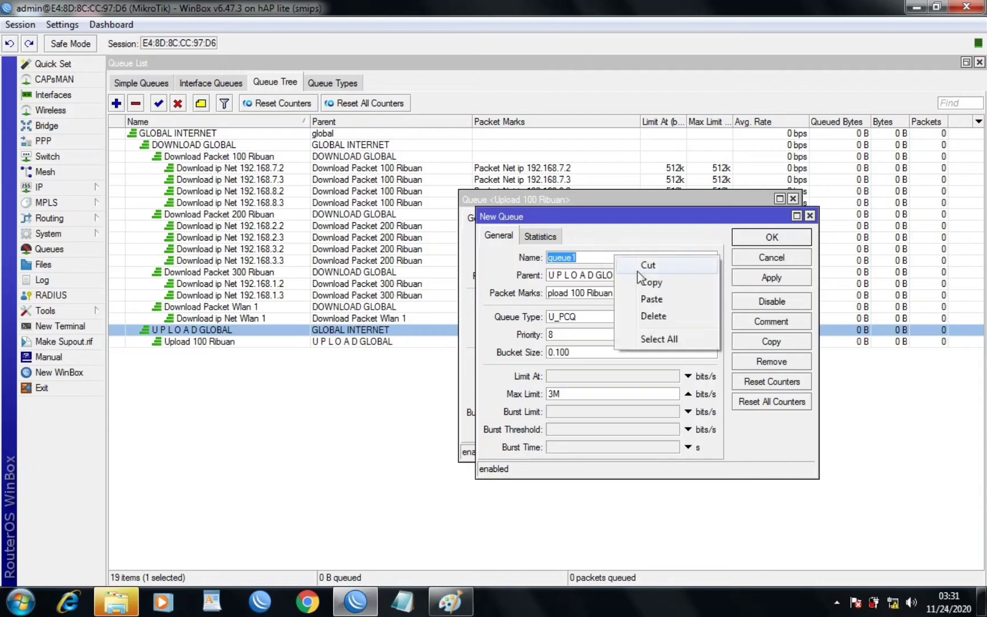
click(647, 299)
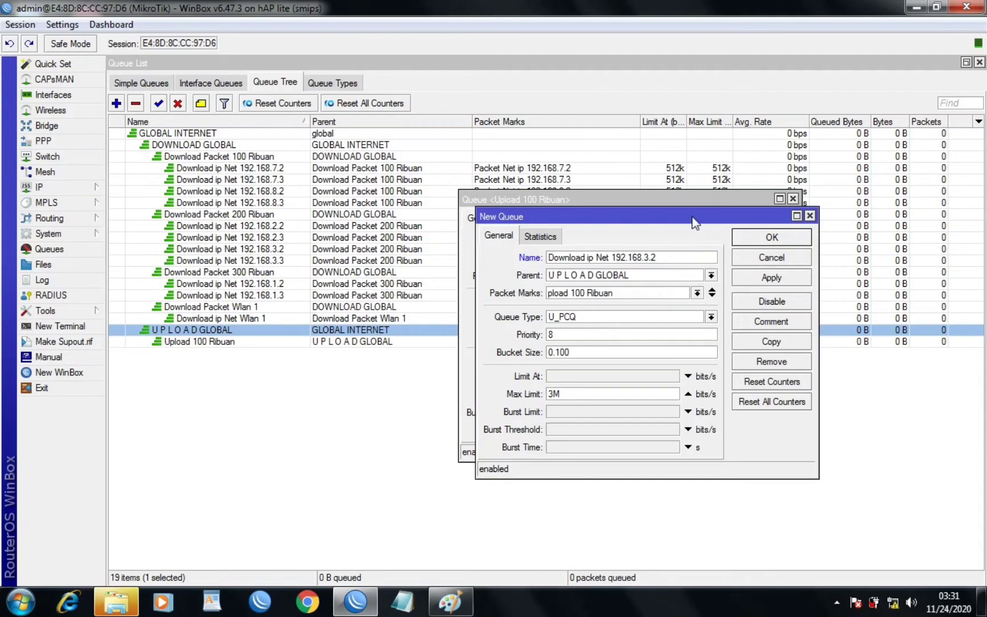
drag(692, 217, 694, 279)
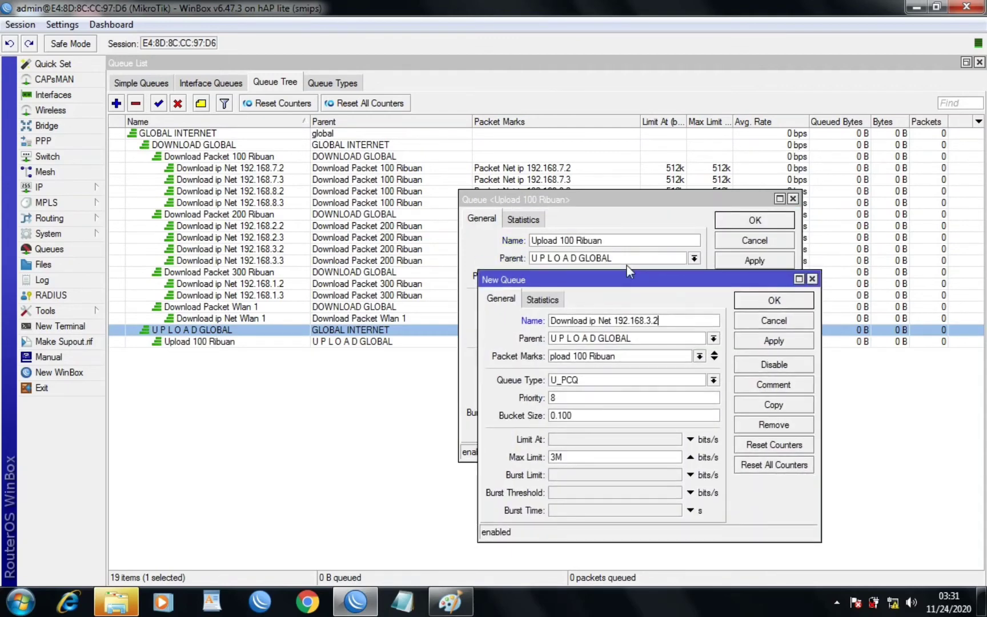
click(601, 240)
drag(602, 240, 508, 250)
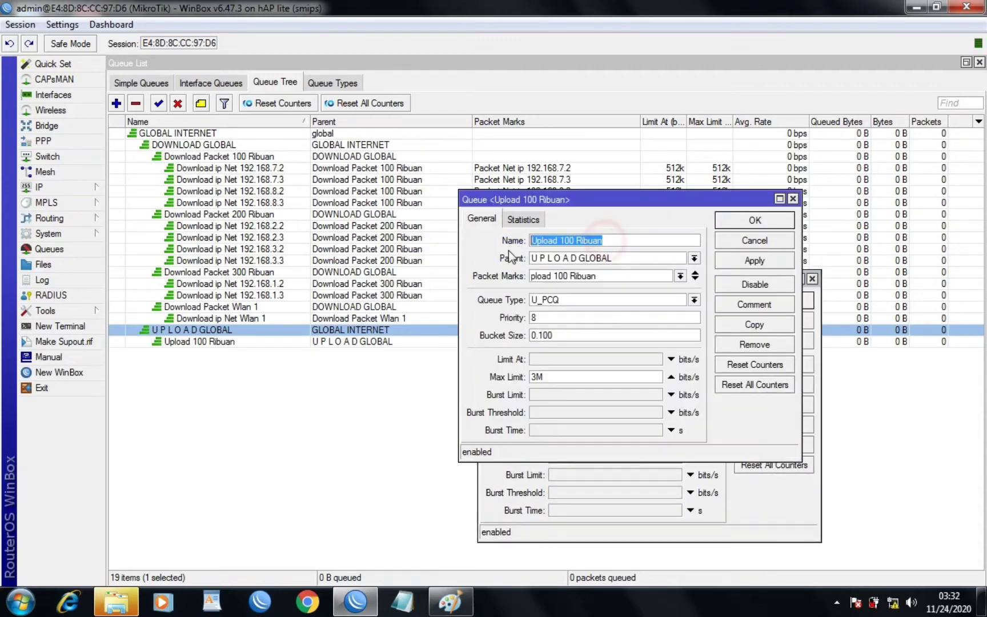
right_click(548, 243)
click(586, 272)
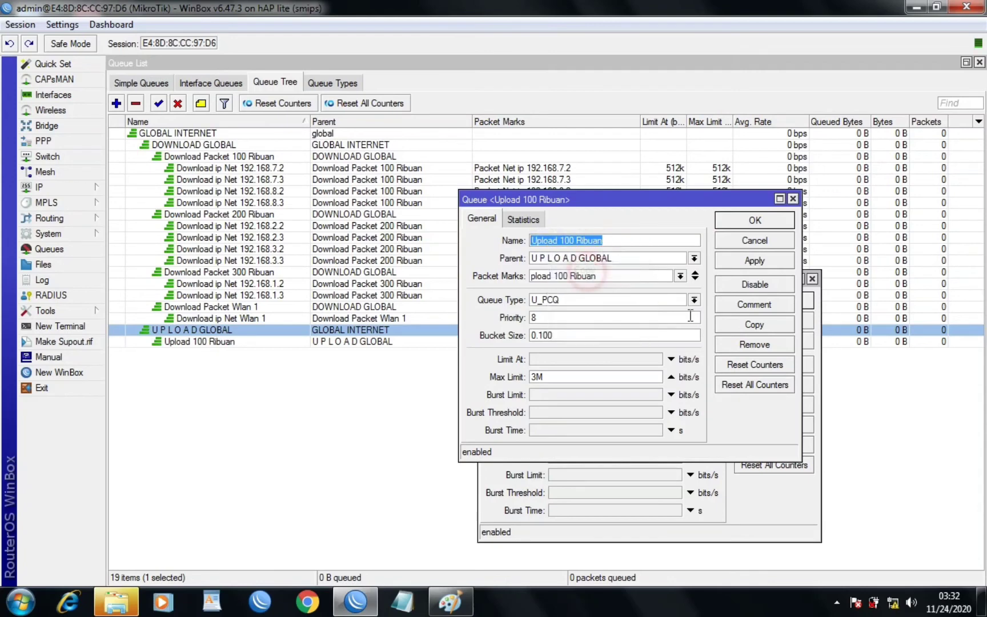
click(786, 533)
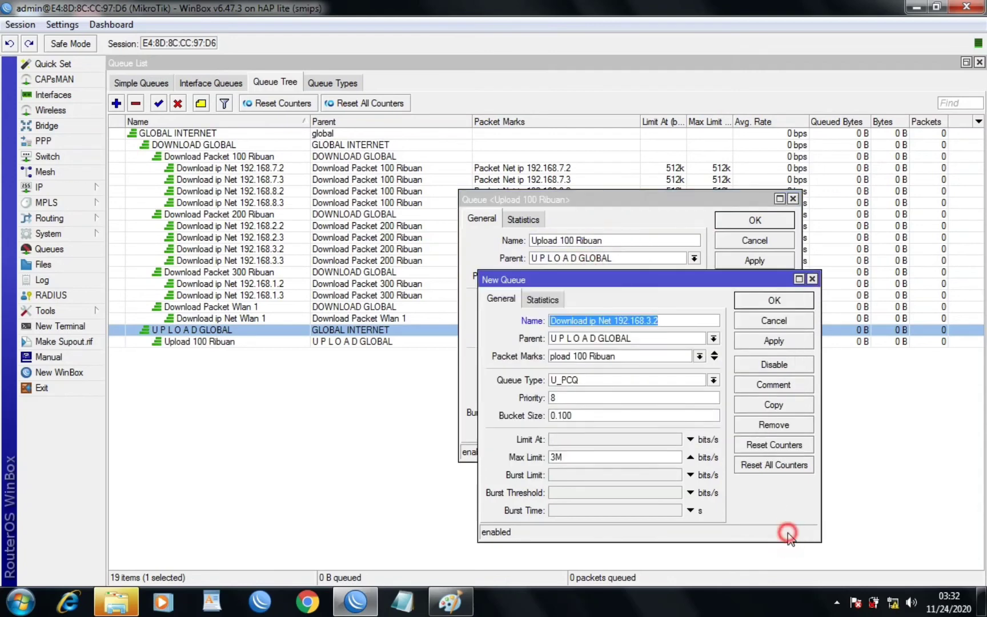
right_click(650, 318)
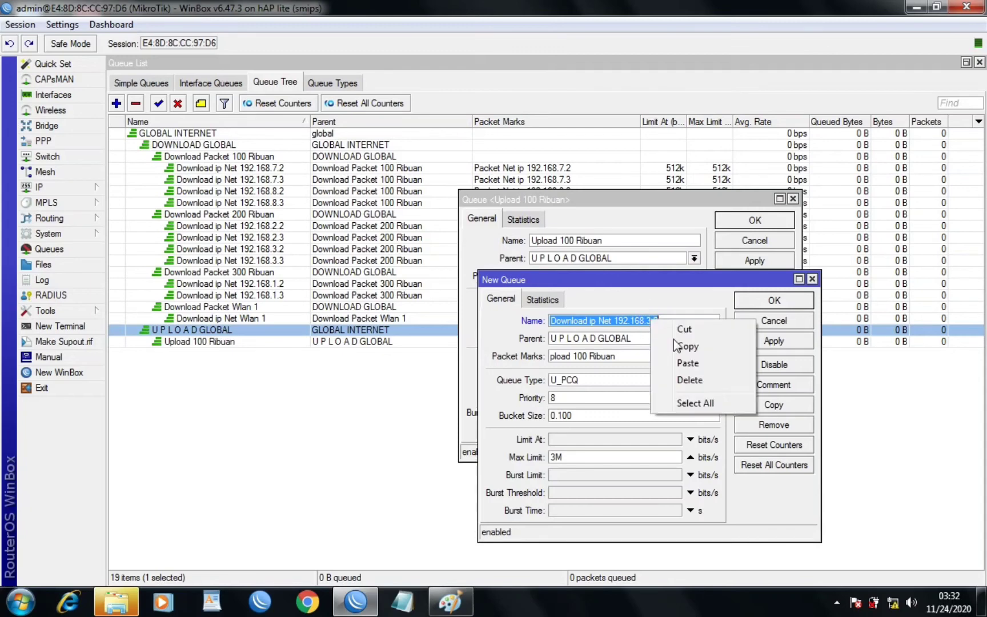
click(687, 363)
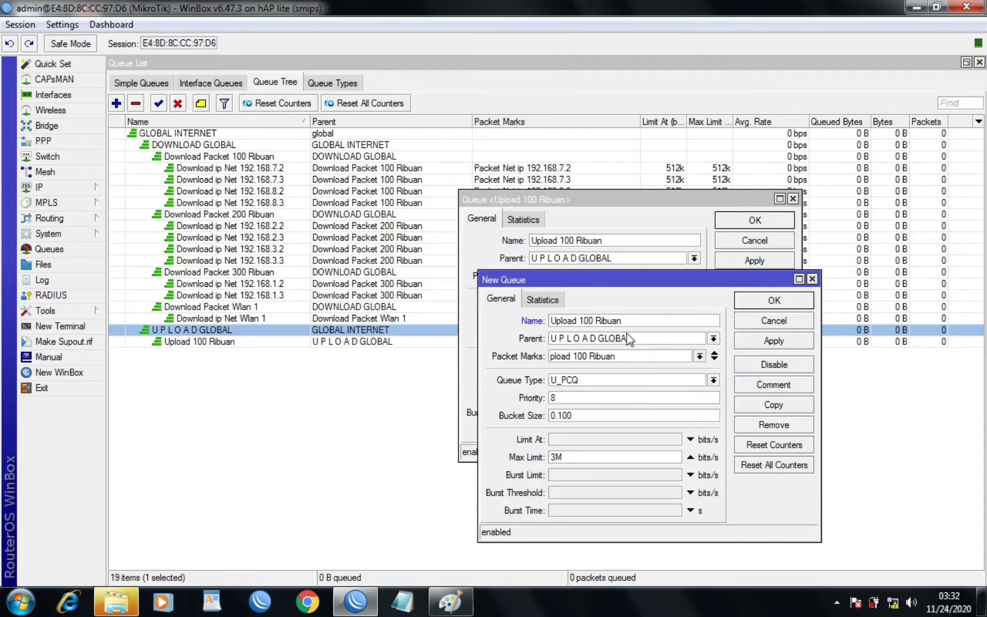
Step: Rename the copy Upload 200 Ribuan with max limit 4M and mark pload 200 Ribuan, apply and close
click(583, 320)
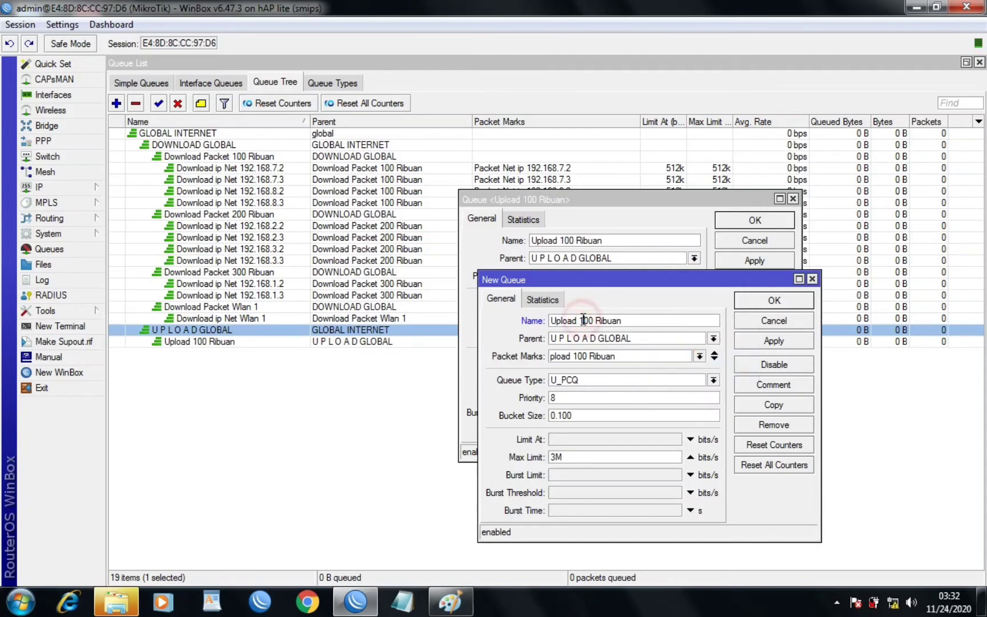
key(BackSpace)
text(2)
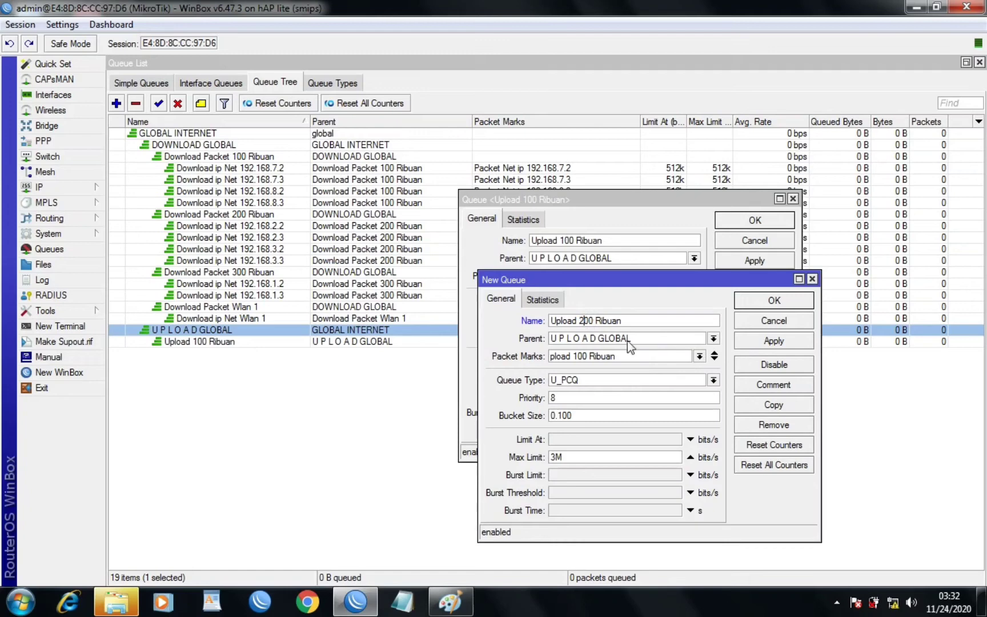
double_click(557, 457)
text(4m)
click(699, 357)
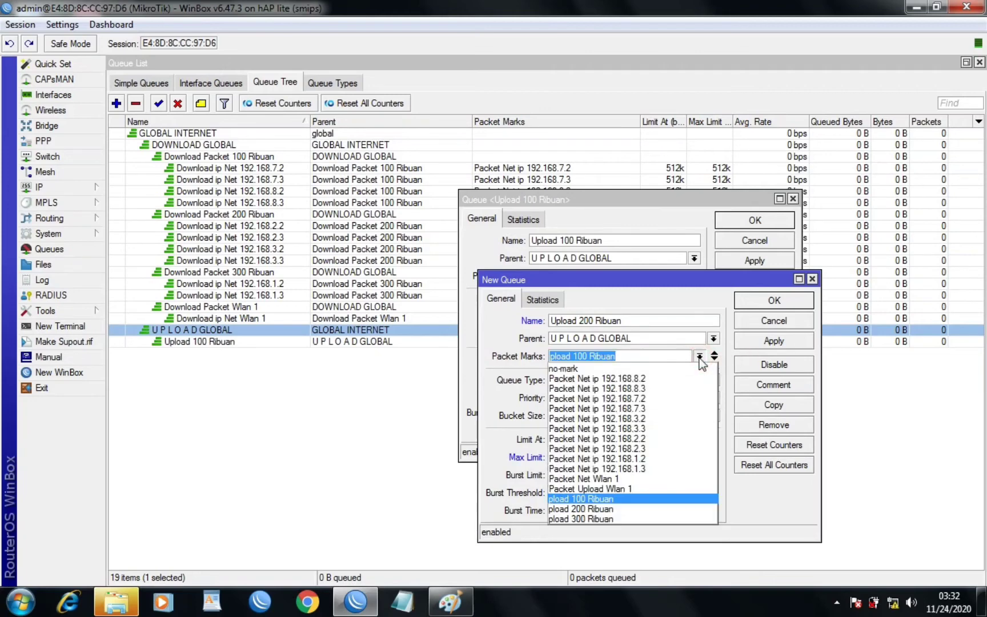
click(619, 509)
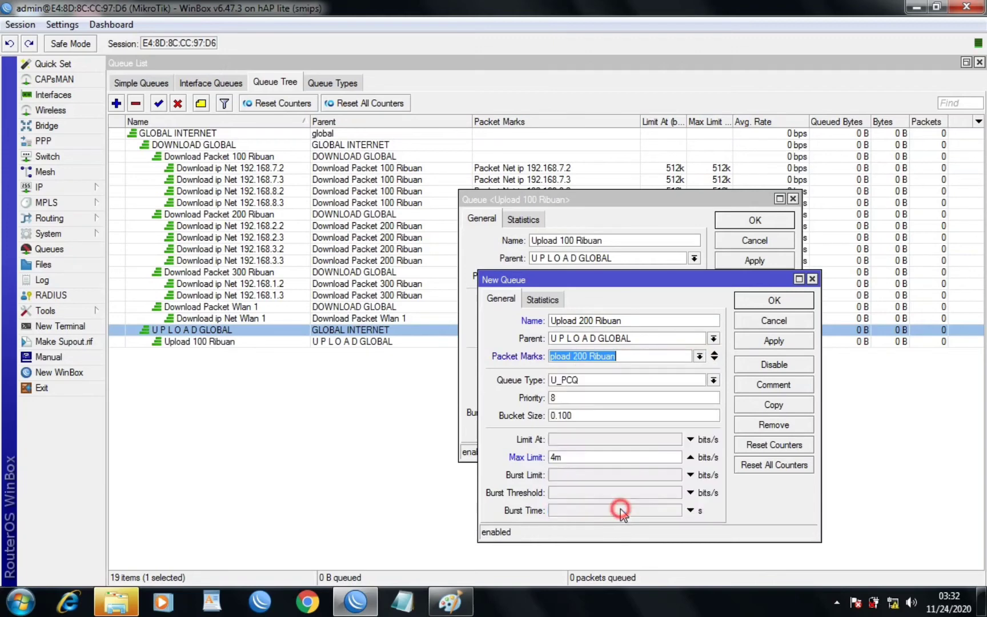
click(774, 340)
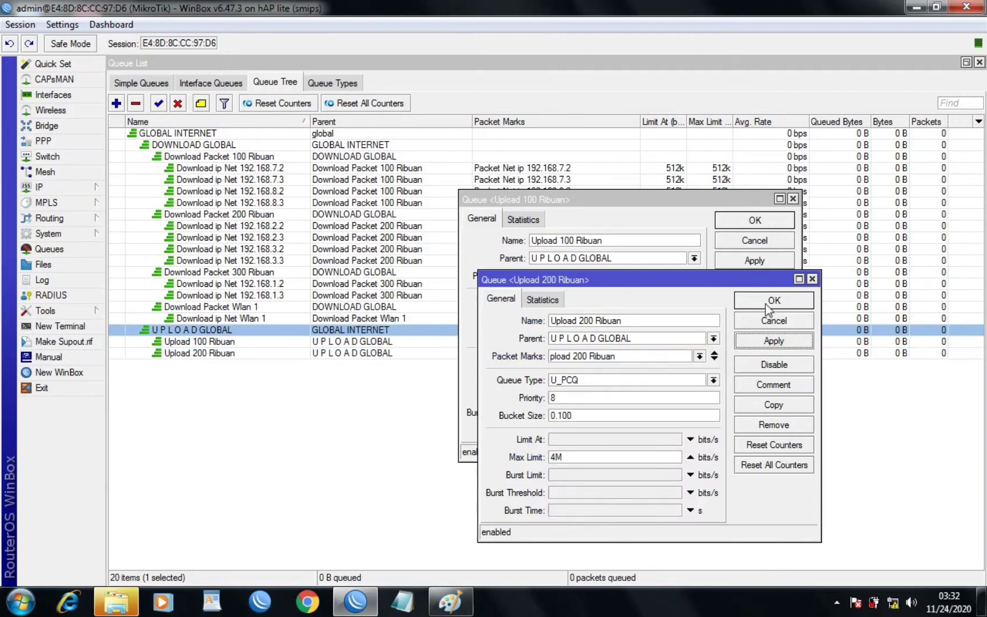
click(768, 308)
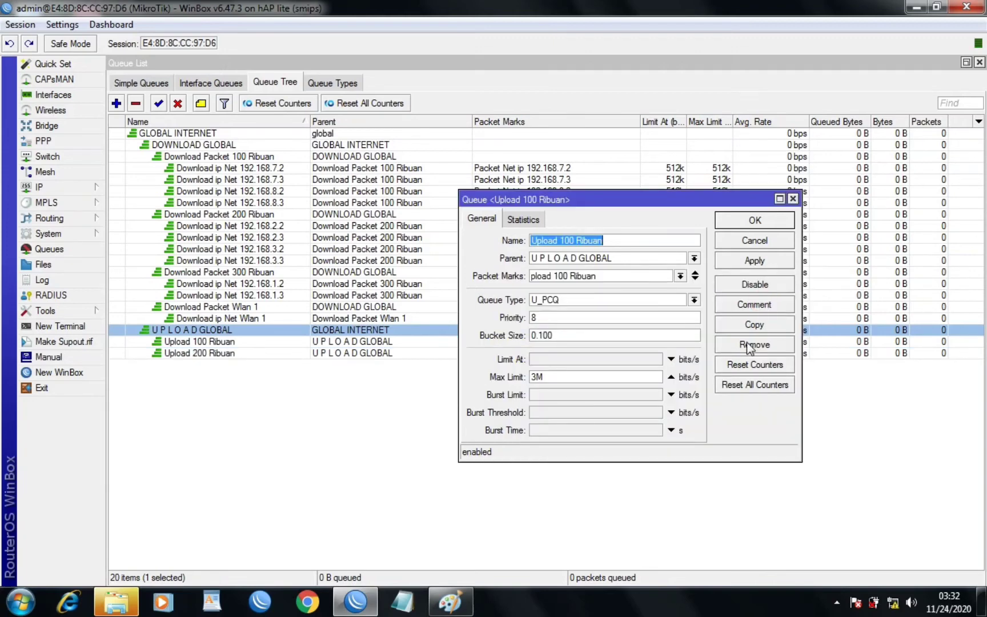
Step: Copy Upload 100 Ribuan as Upload 300 Ribuan with mark pload 300 Ribuan and 5M max limit
click(743, 325)
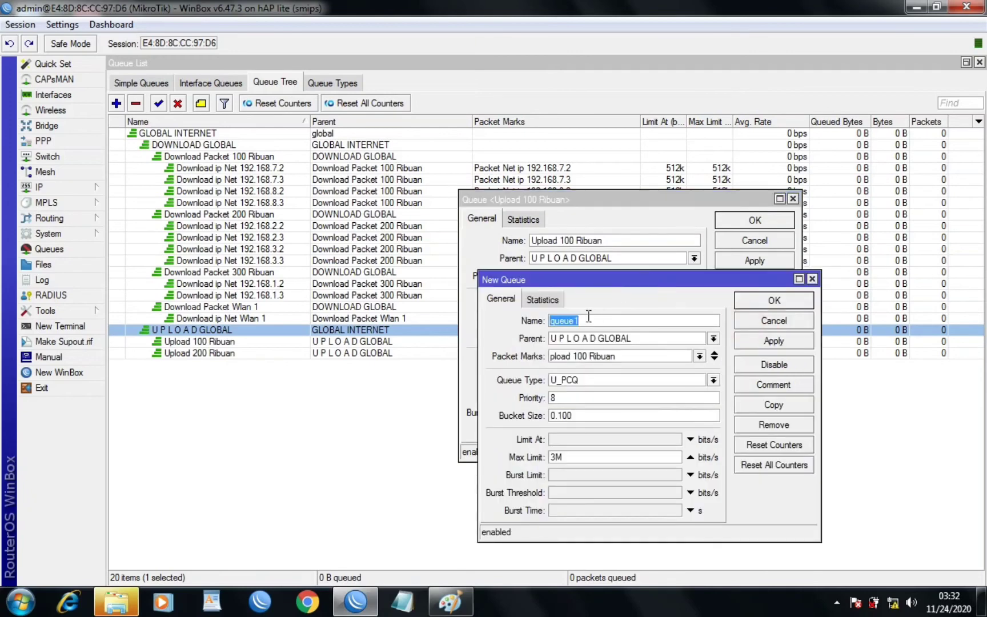
right_click(586, 322)
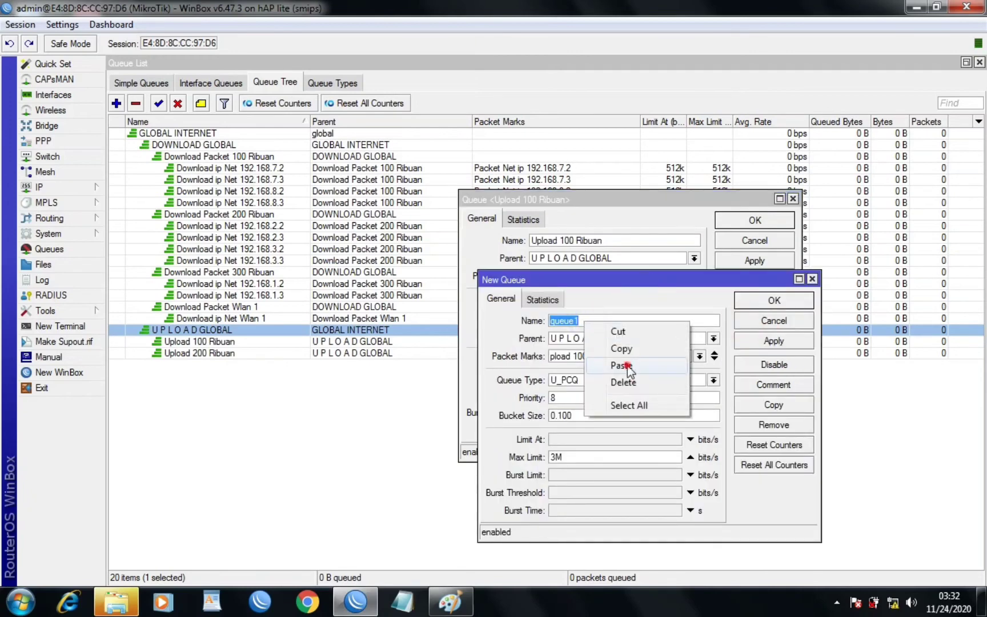
click(620, 365)
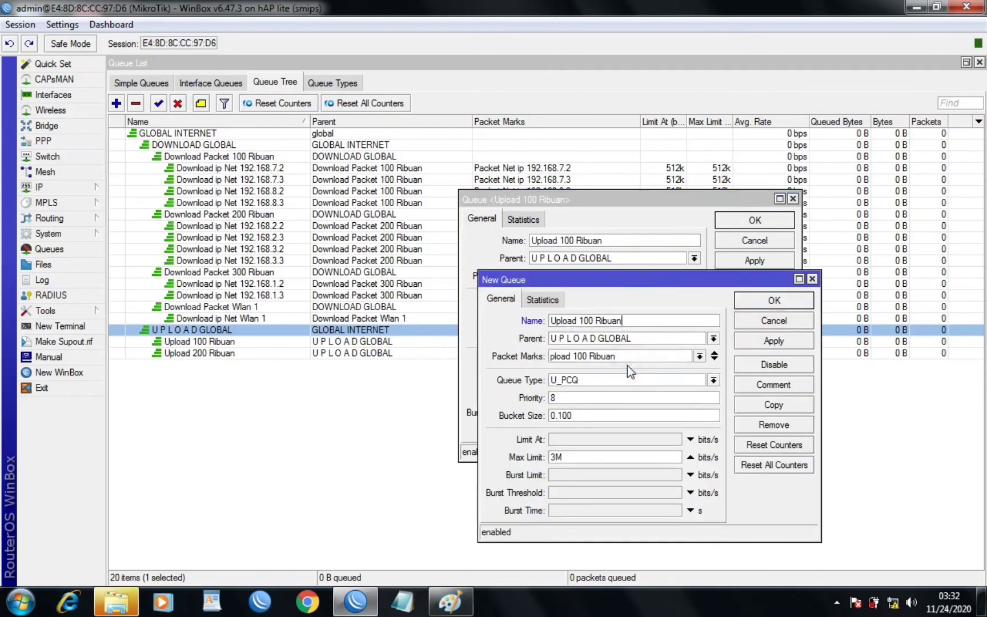
click(583, 320)
key(BackSpace)
text(3)
click(698, 357)
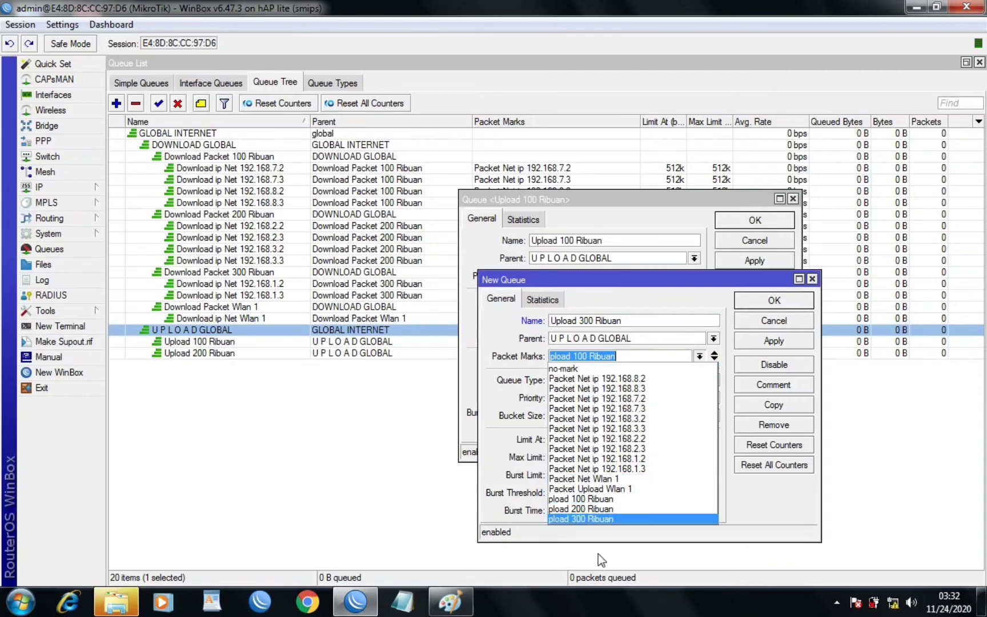
click(597, 518)
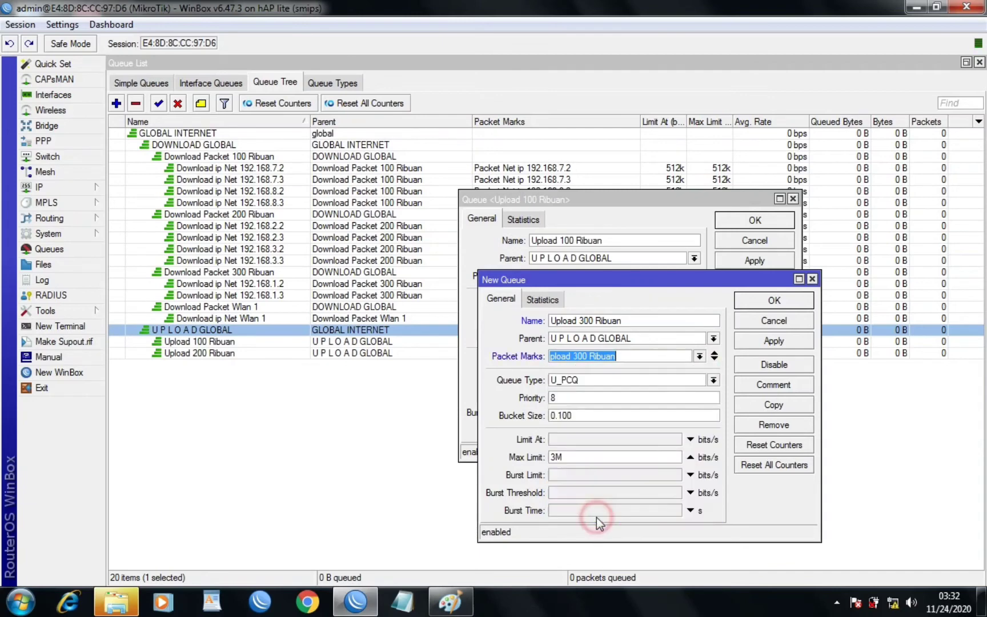
click(689, 457)
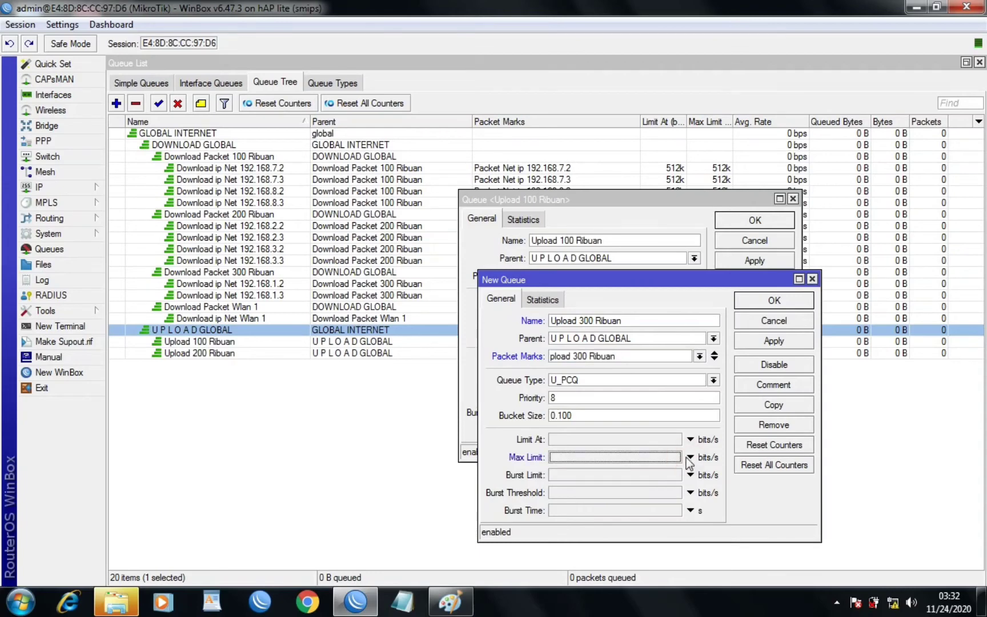
text(5M)
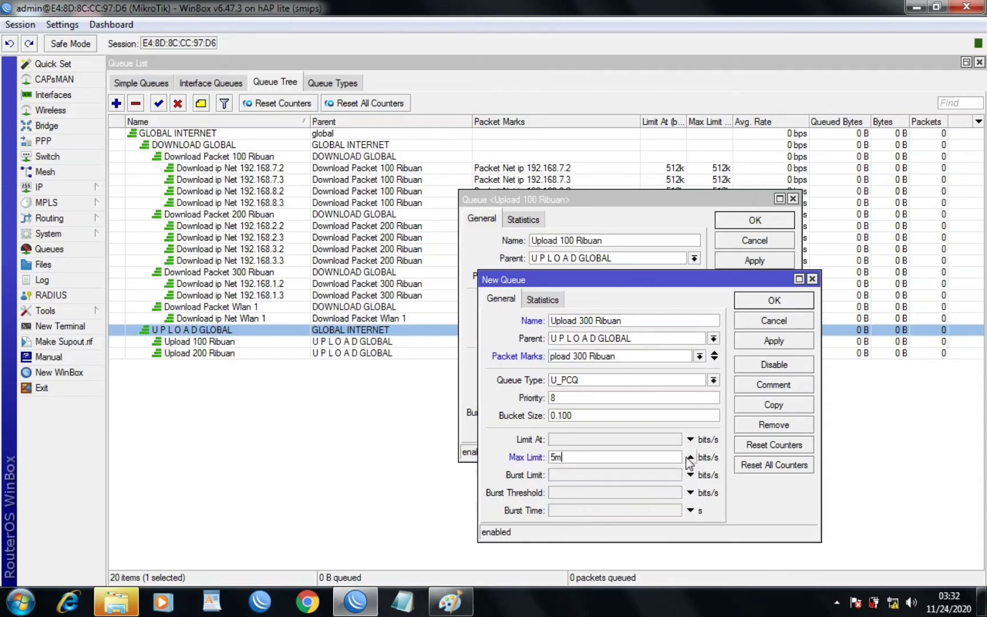
click(759, 344)
click(772, 300)
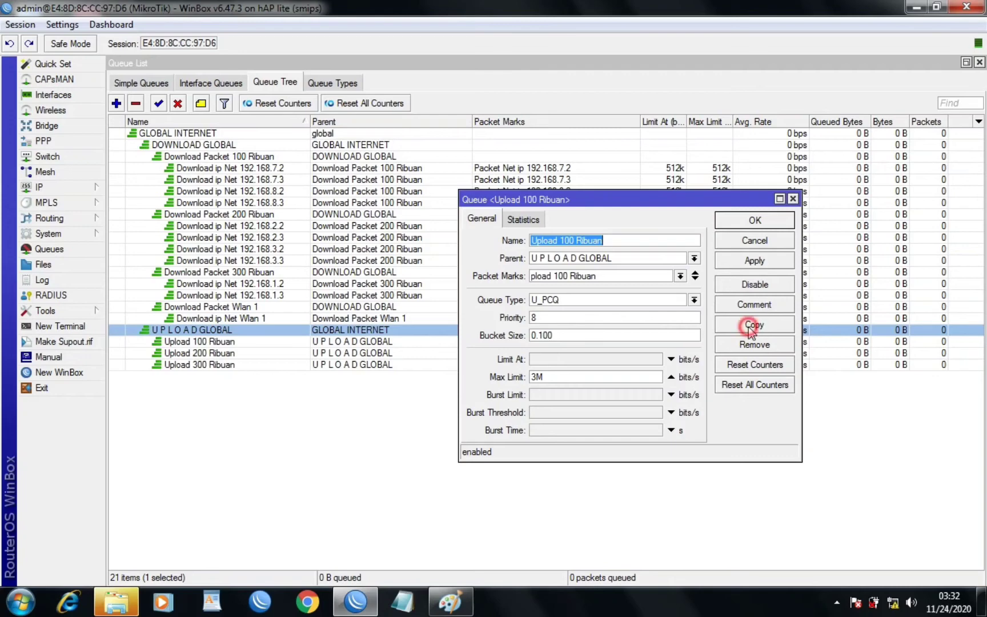
Step: Copy Upload 100 Ribuan as Upload Wlan 1 with mark Packet Upload Wlan 1 and 6M max limit
click(752, 325)
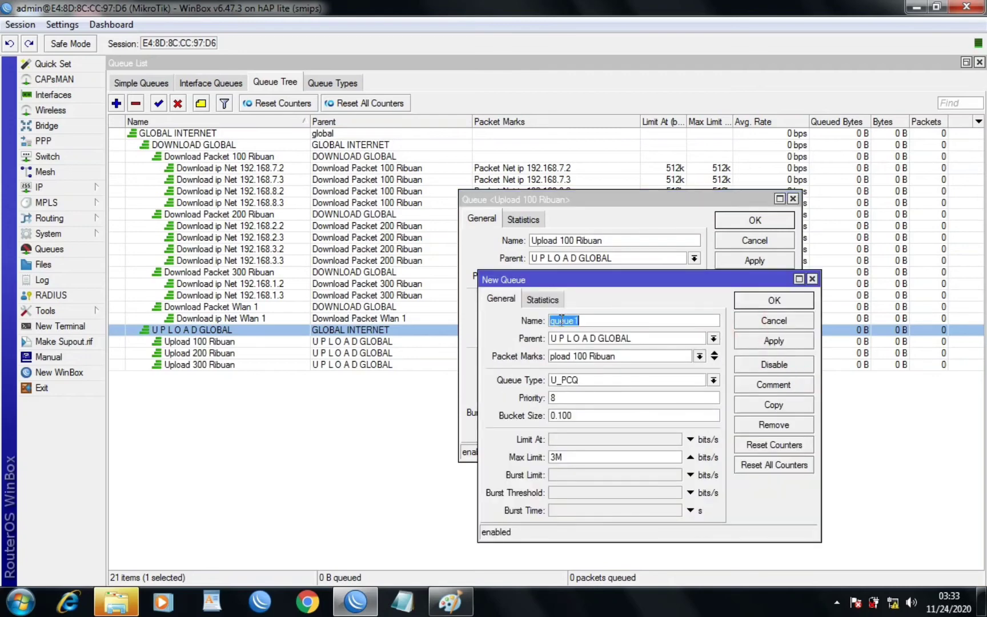
right_click(560, 321)
click(594, 365)
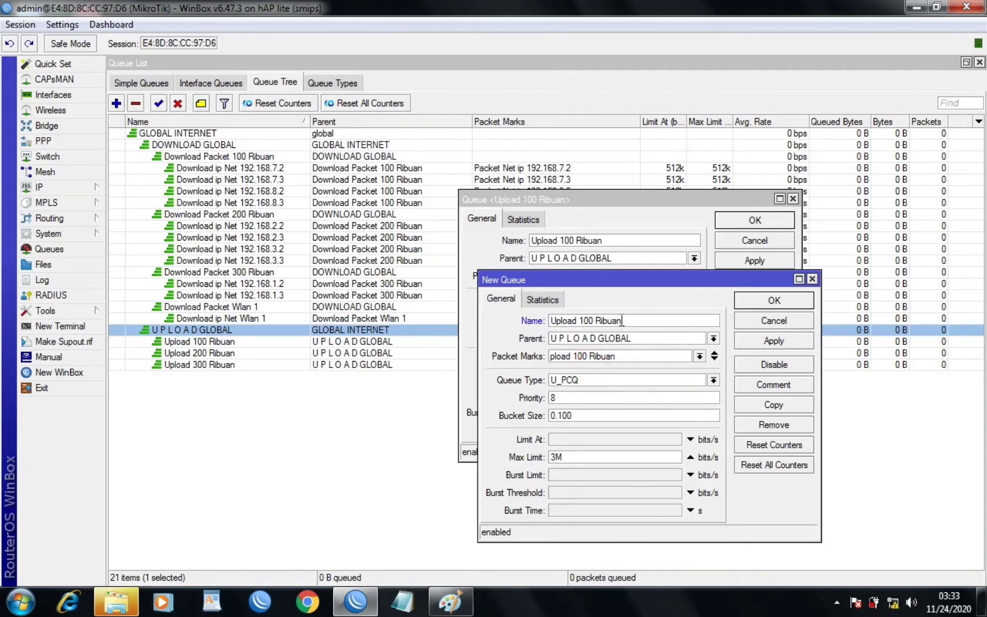
drag(621, 319, 582, 323)
text(Wlan 1)
click(704, 359)
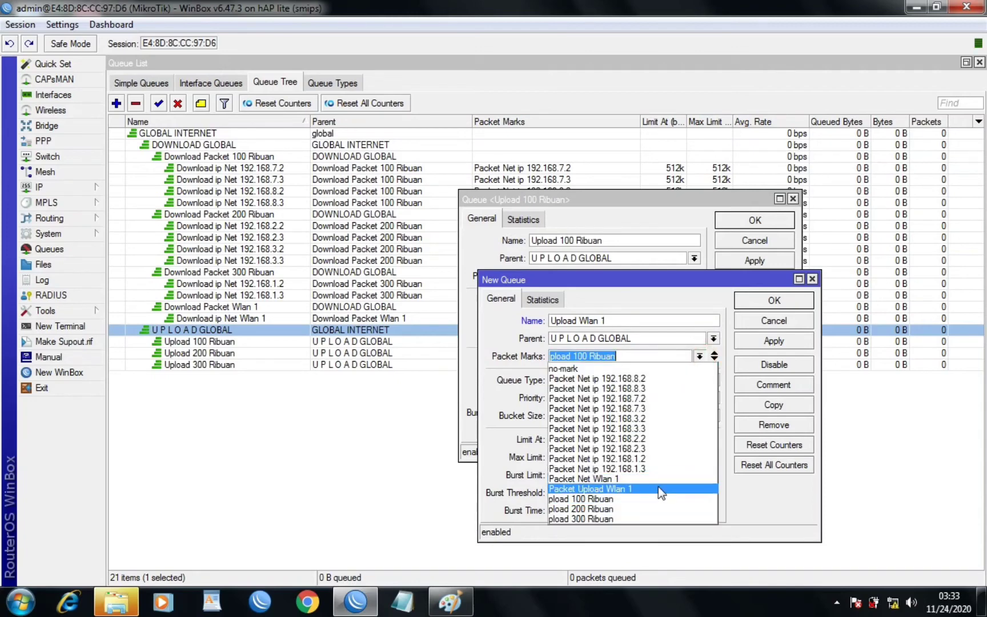
click(658, 489)
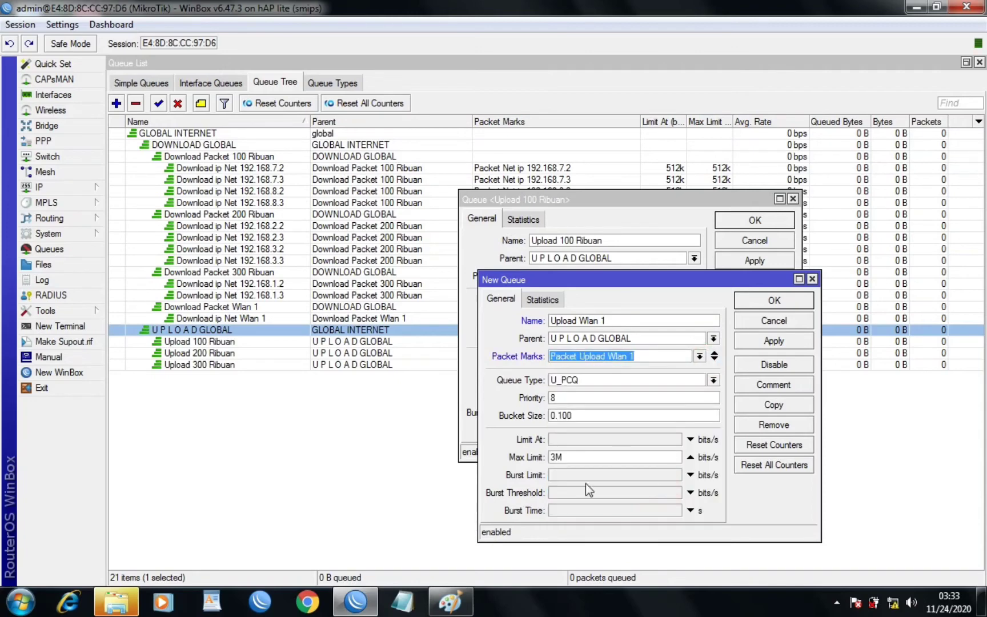
double_click(579, 455)
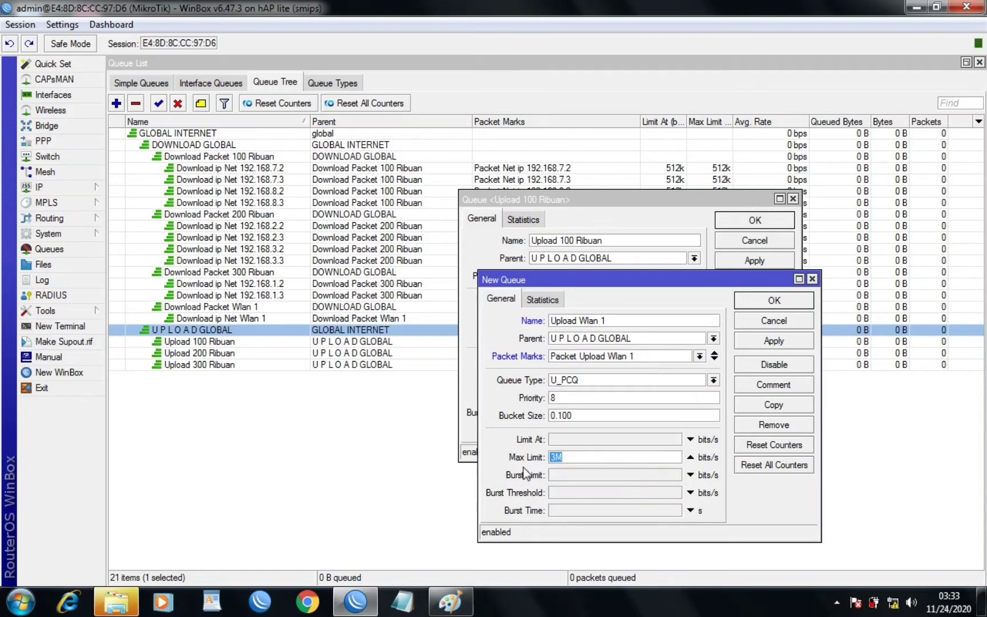
text(6M)
click(760, 343)
click(764, 301)
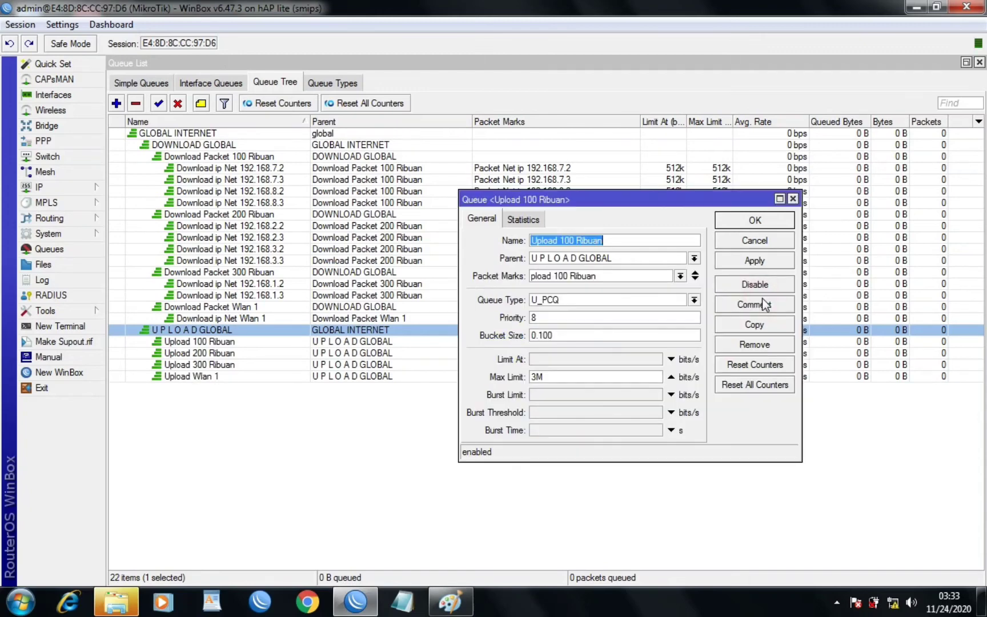
Step: Close the queue window, set the router identity to the new server name, and open System Users
click(751, 223)
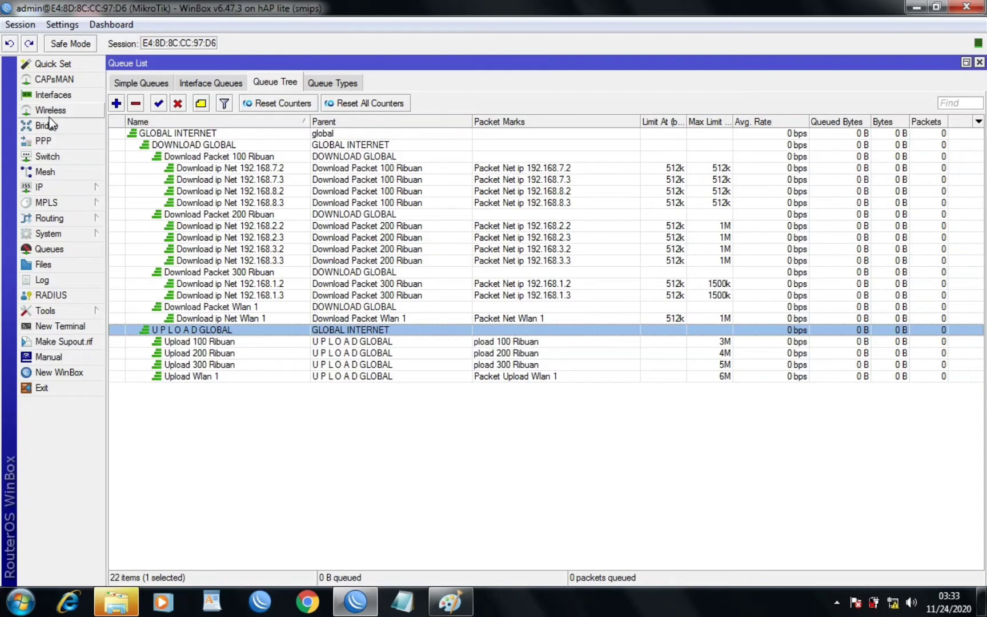
click(61, 230)
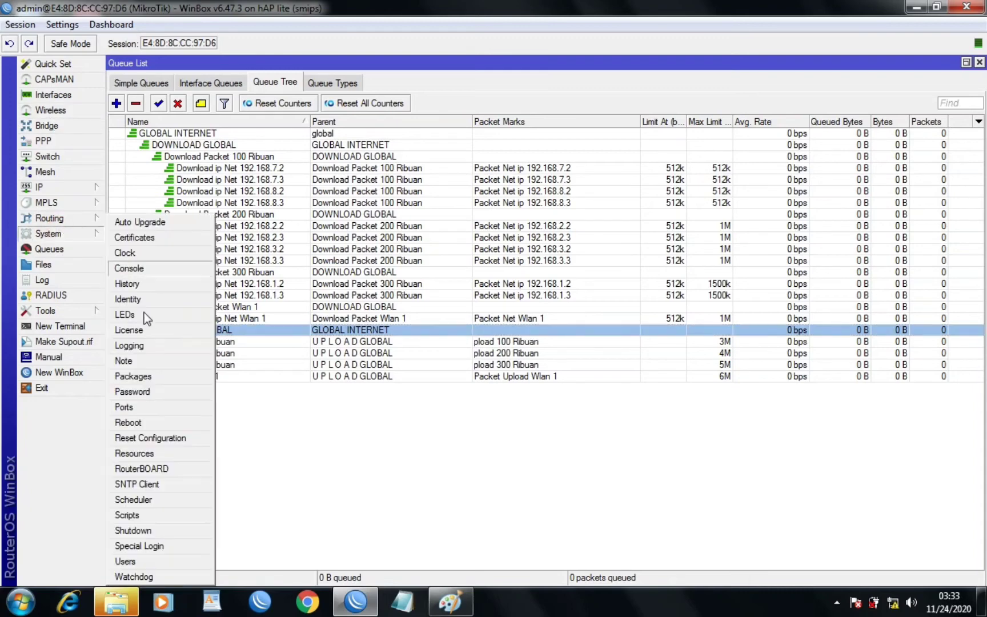
click(144, 297)
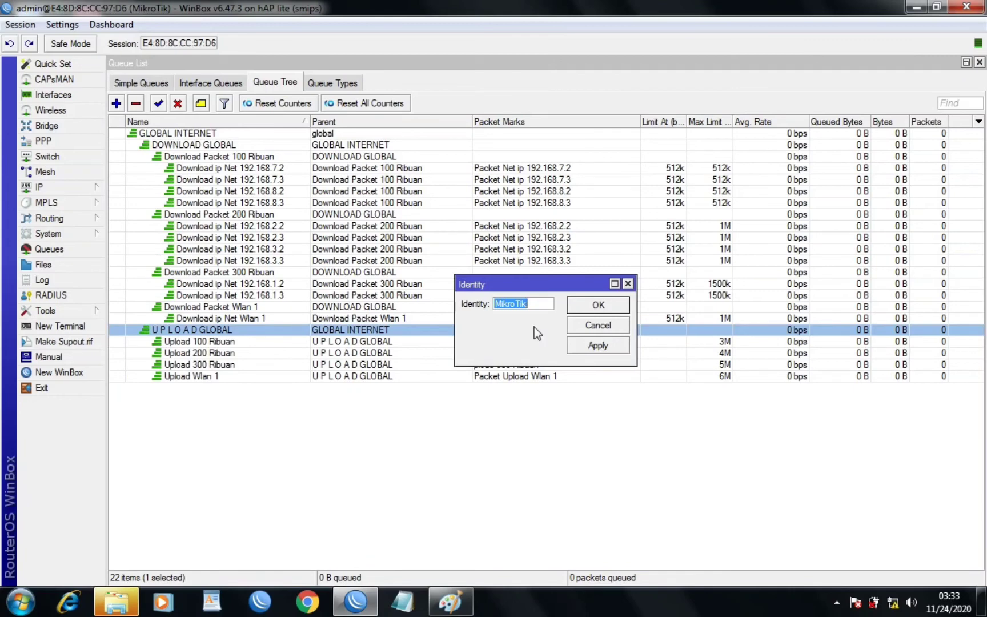
text(SER)
text(VER )
text(RIVI ALBANI)
click(584, 344)
click(597, 306)
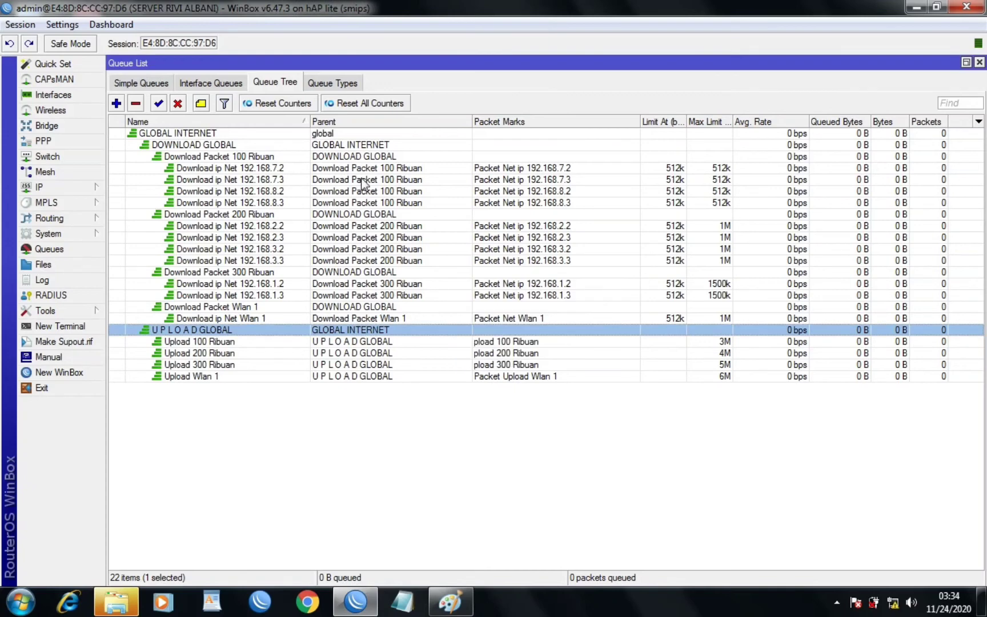
click(61, 231)
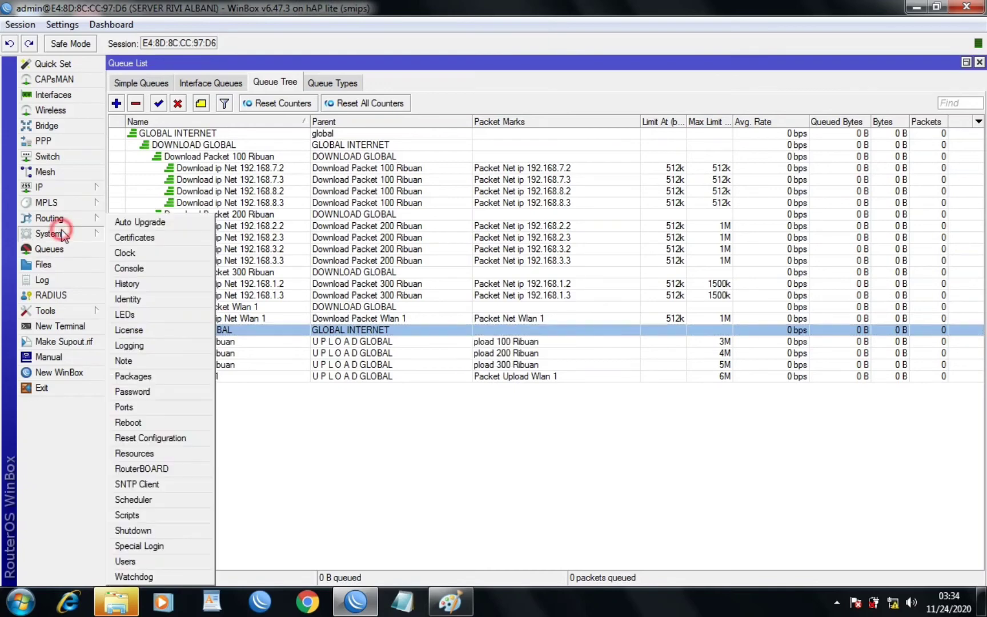
click(136, 560)
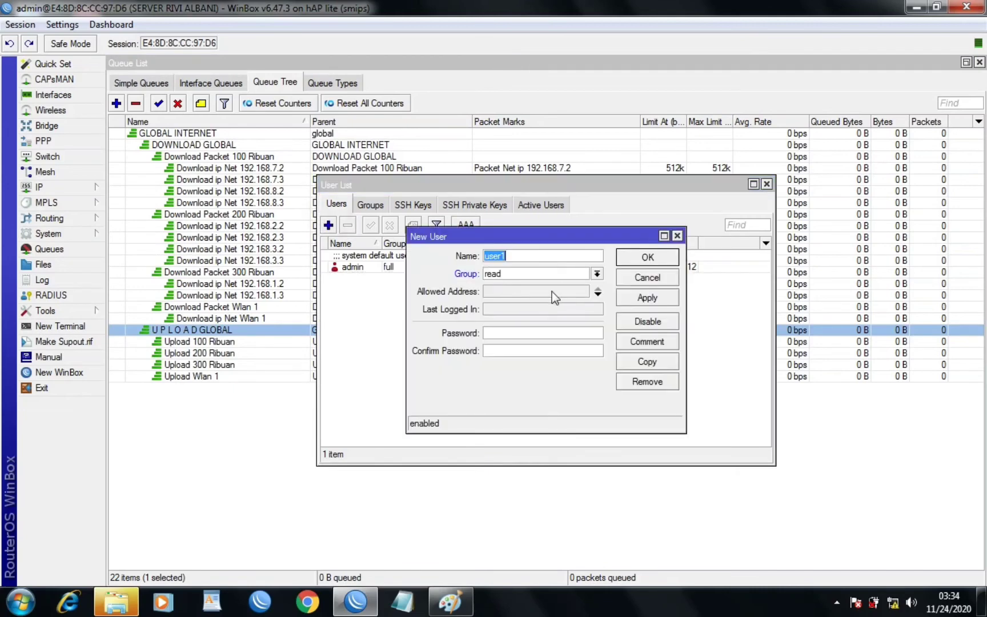
Step: Create the new router user in group full, with its password entered and confirmed, and save it
text(rivi)
click(596, 274)
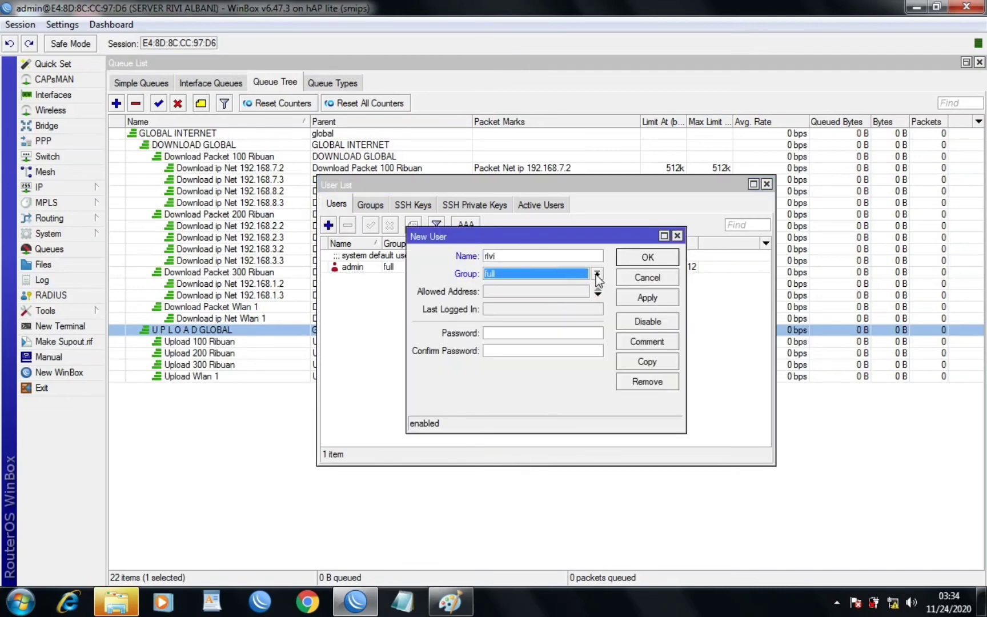
click(597, 273)
click(591, 291)
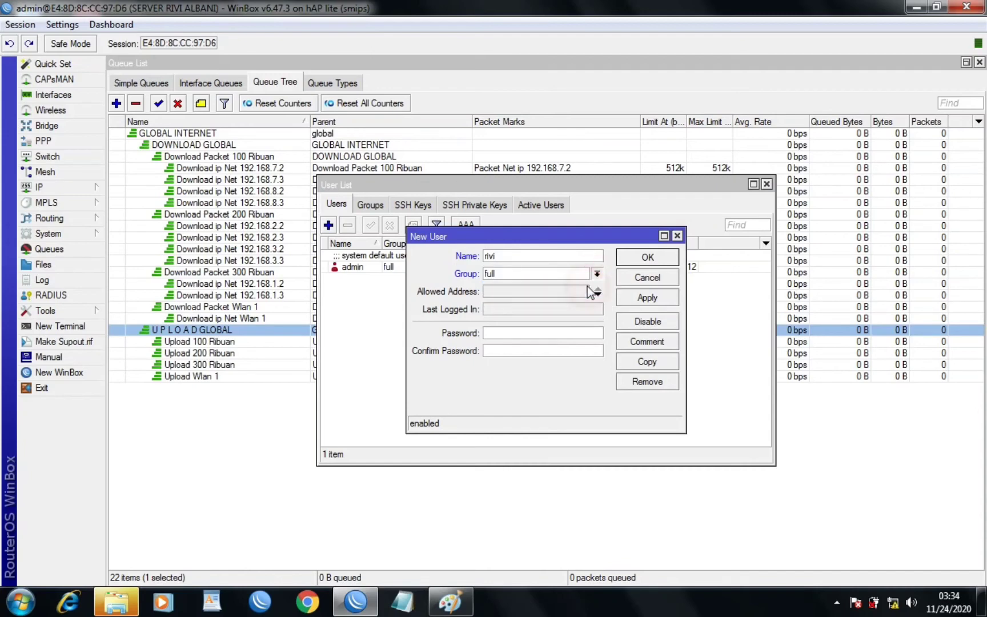
click(537, 331)
text(******)
click(590, 351)
text(******)
click(662, 299)
click(649, 257)
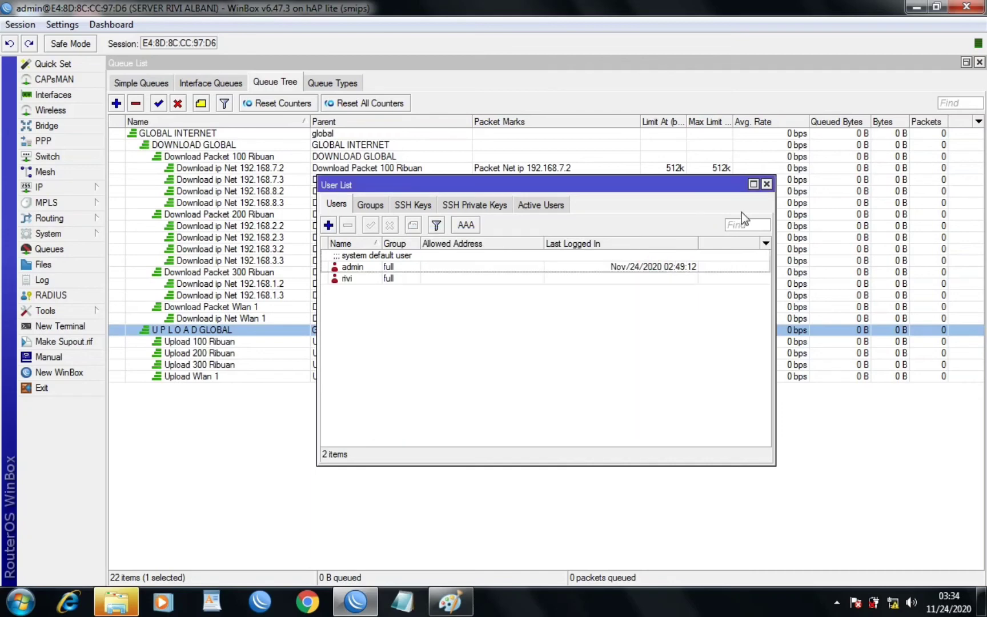
Step: Open the wlan1 interface from the Wireless list and set its mode to ap bridge
click(765, 184)
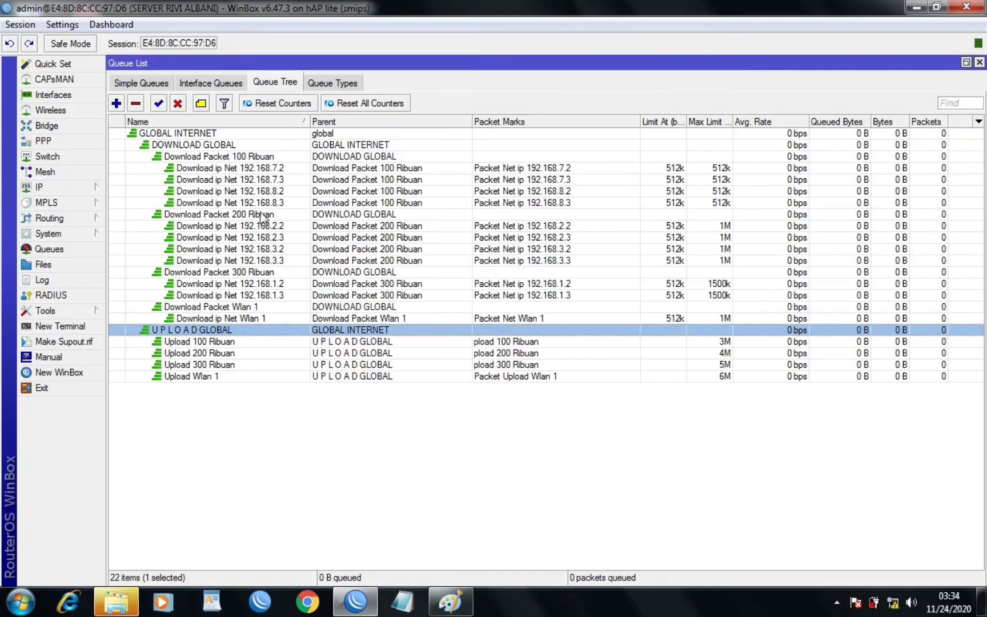
click(63, 110)
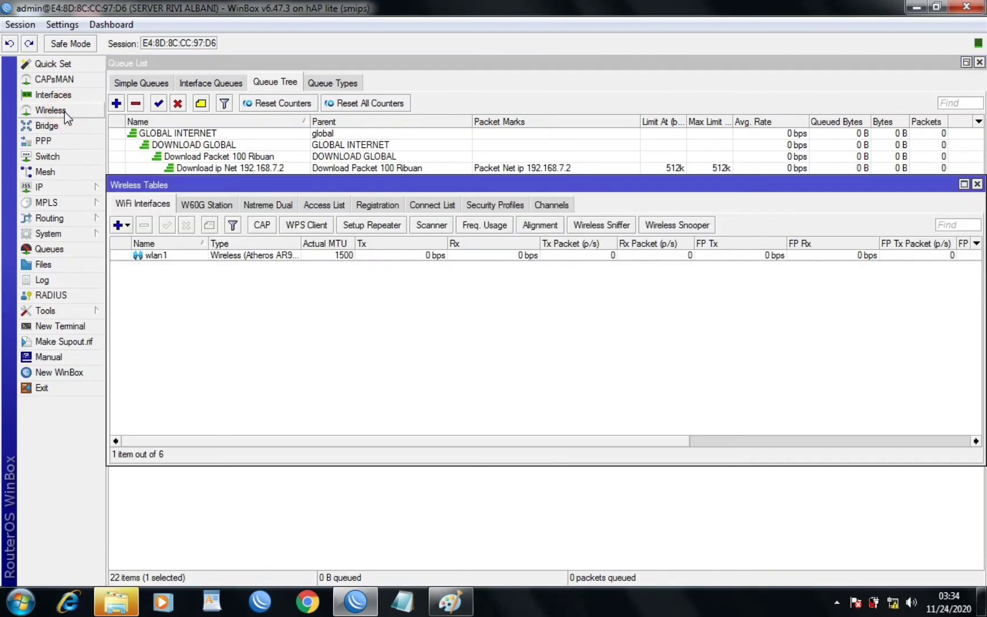
double_click(146, 256)
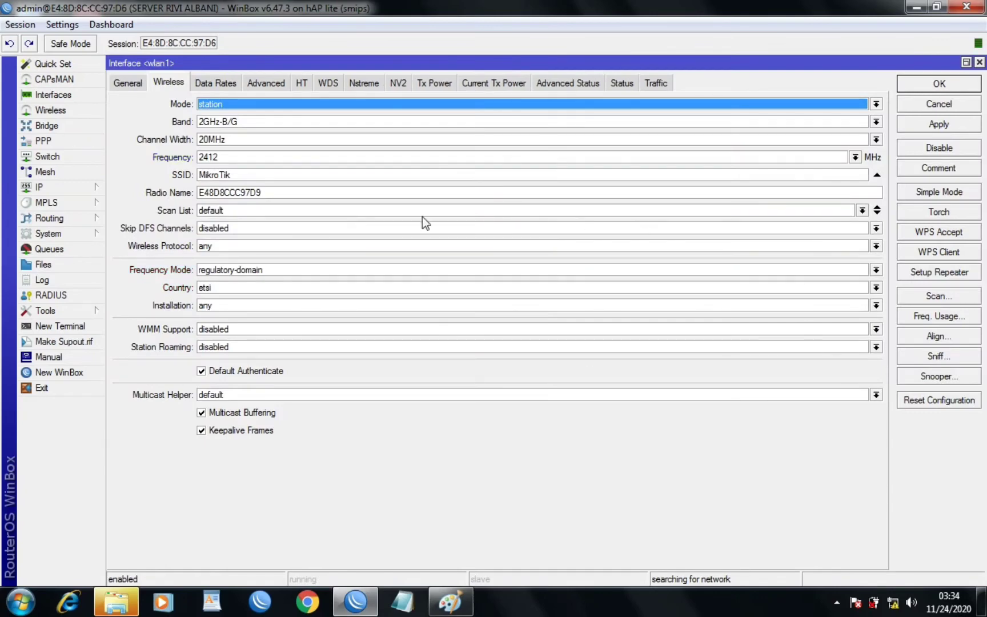
click(164, 81)
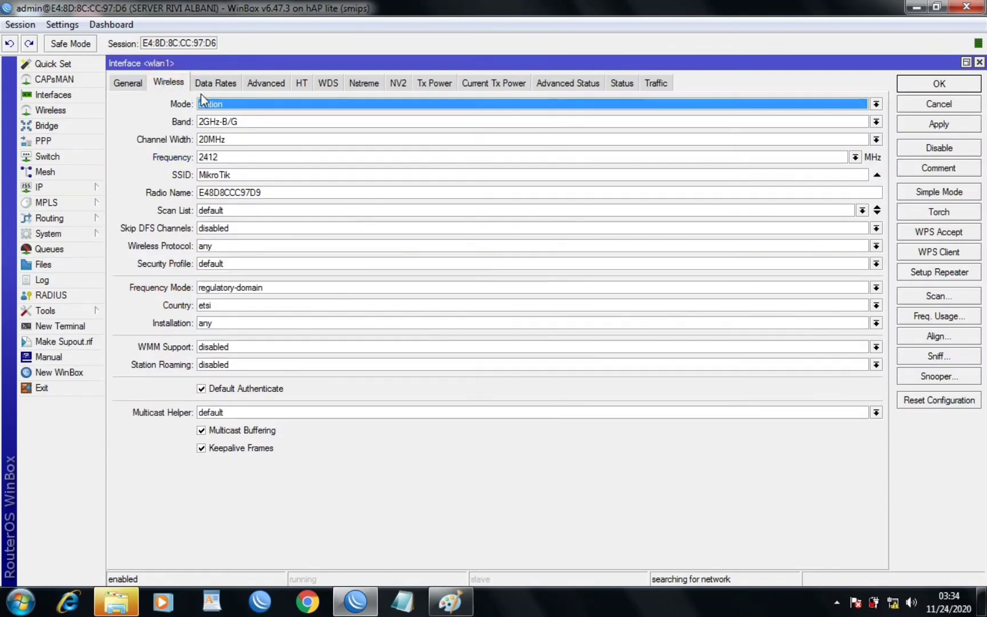
click(206, 104)
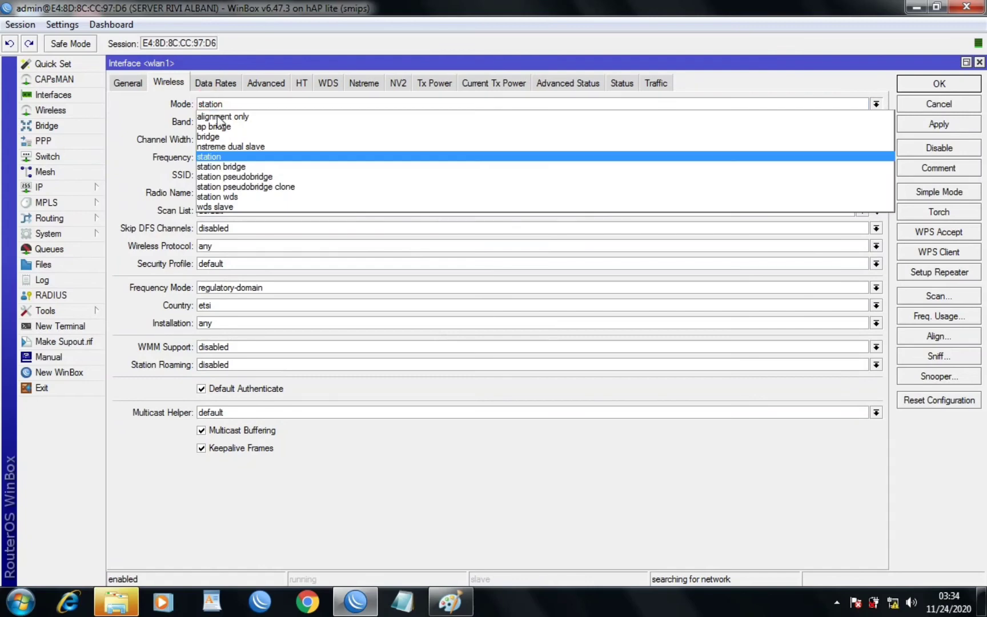
click(217, 125)
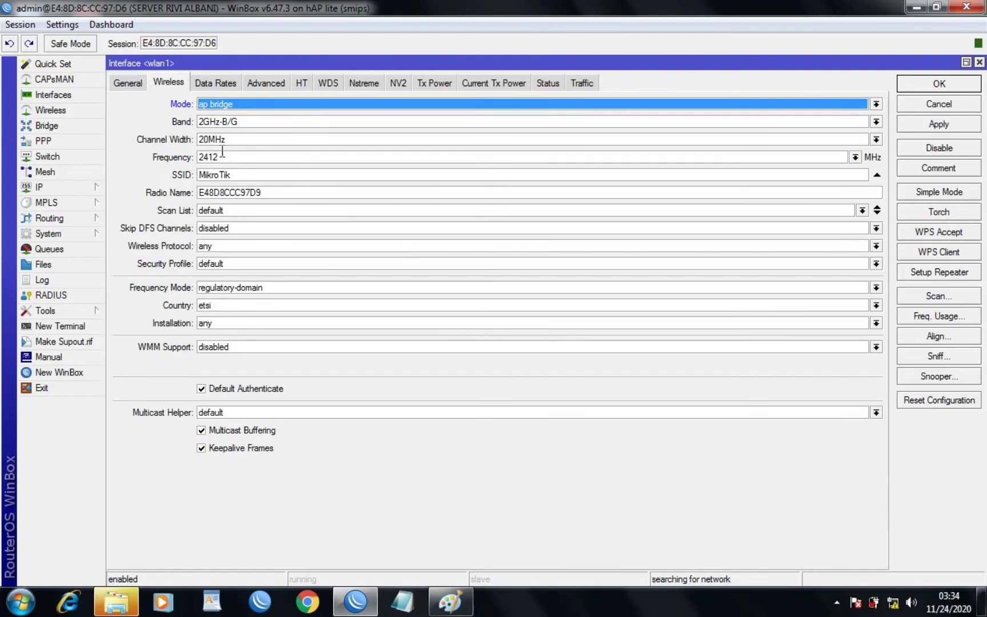
Step: Change the frequency to 2437 and replace the SSID MikroTik with MY TORIAL
drag(220, 156, 210, 156)
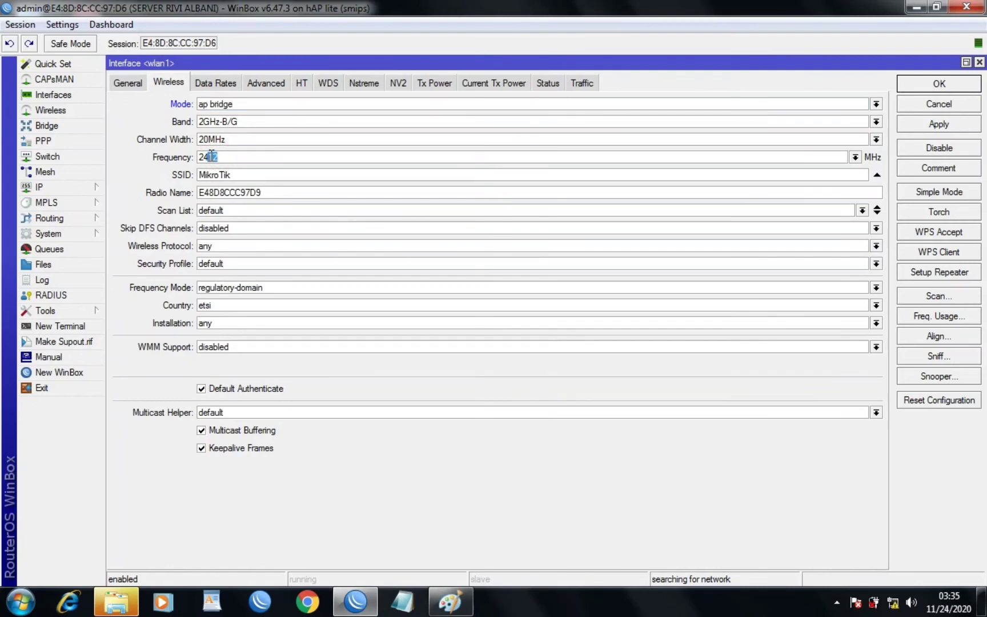
key(BackSpace)
text(37)
click(230, 175)
drag(199, 175, 193, 176)
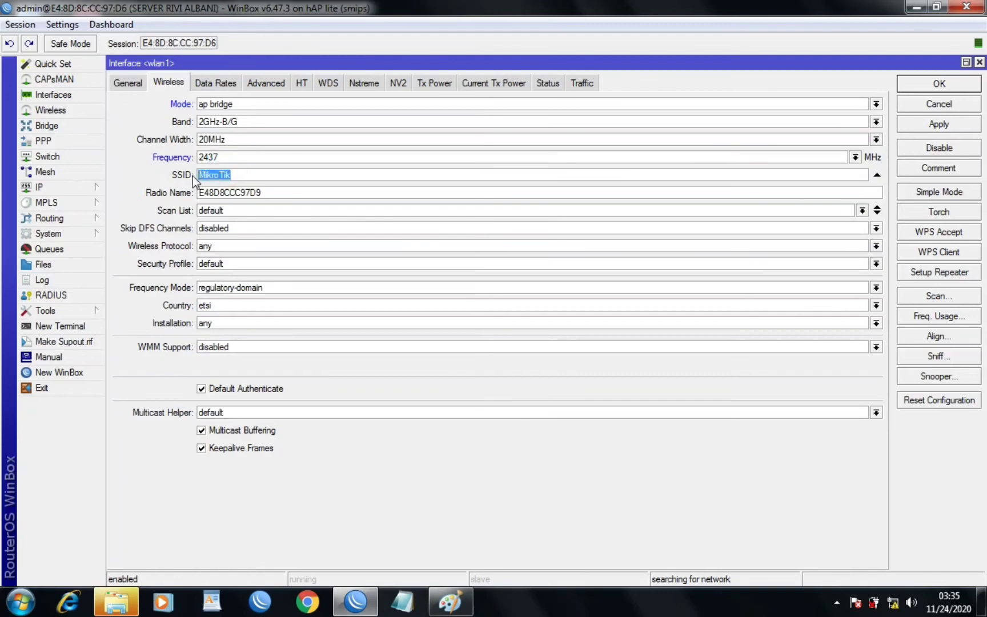
text(MY)
text( T)
text(TORI)
key(BackSpace)
text(AL)
click(215, 175)
key(BackSpace)
Step: Set the scan list to 2400-2500 and the wireless protocol to 802.11, keeping the default security profile
double_click(226, 210)
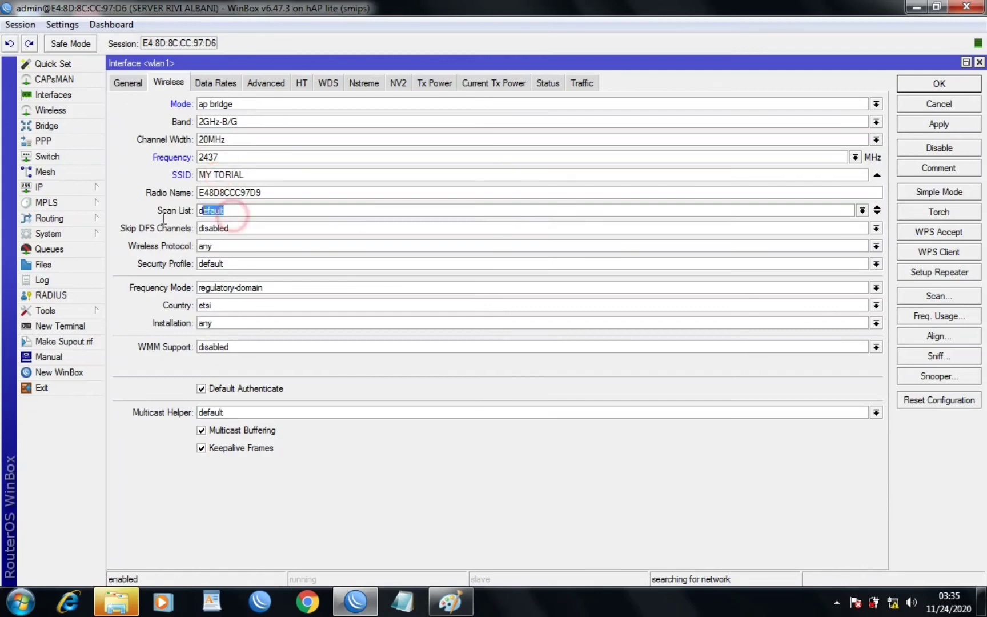
text(2)
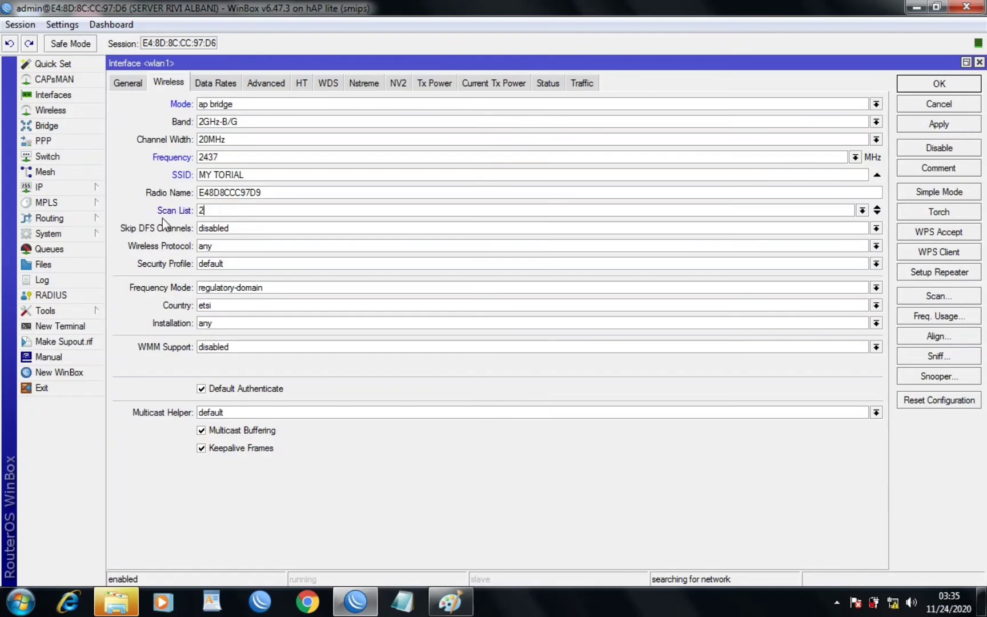
text(400-2500)
click(221, 247)
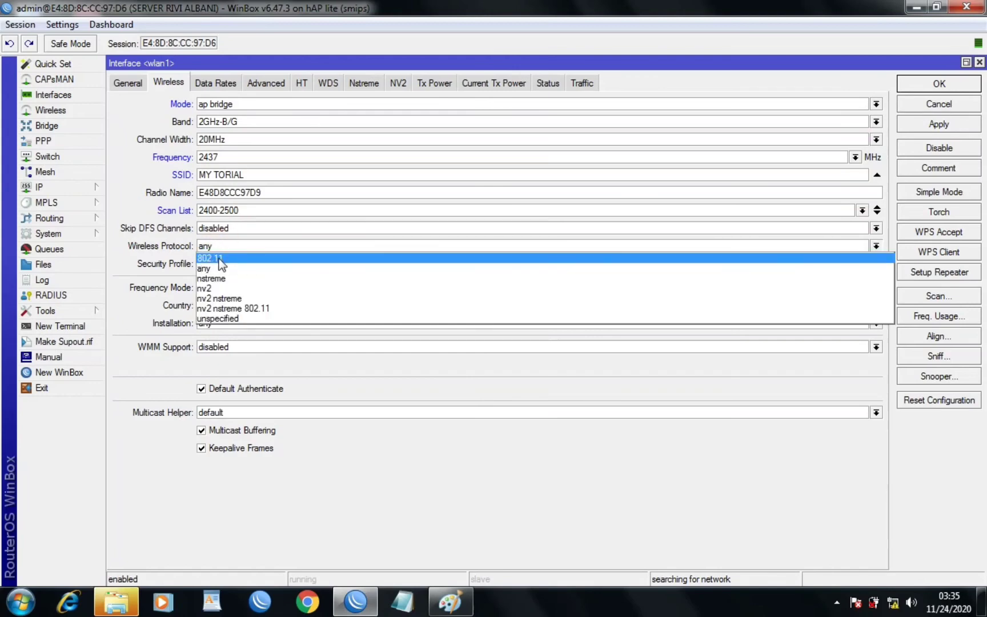
click(217, 258)
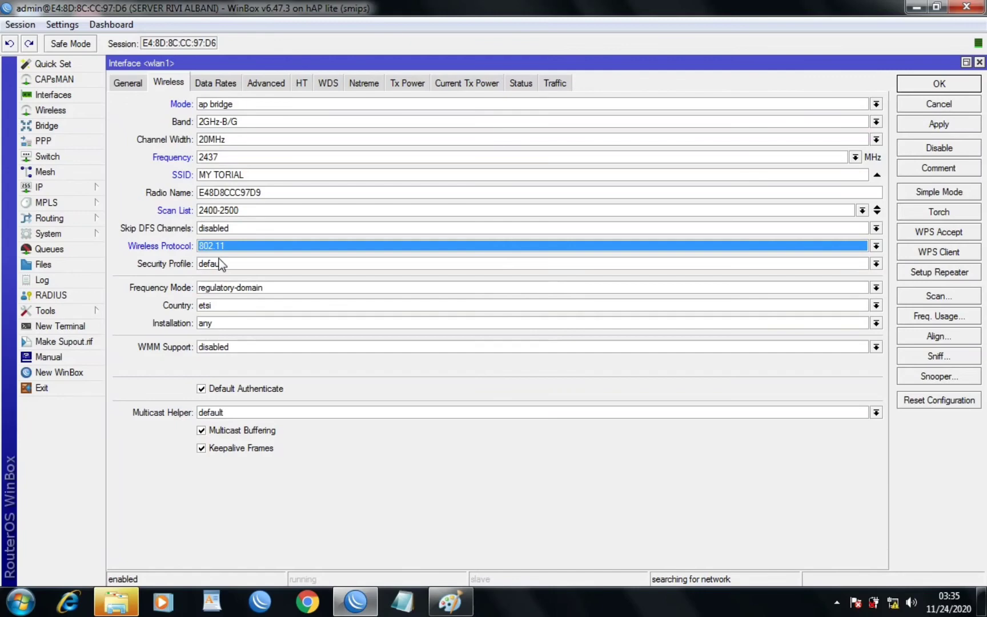
click(218, 263)
click(219, 263)
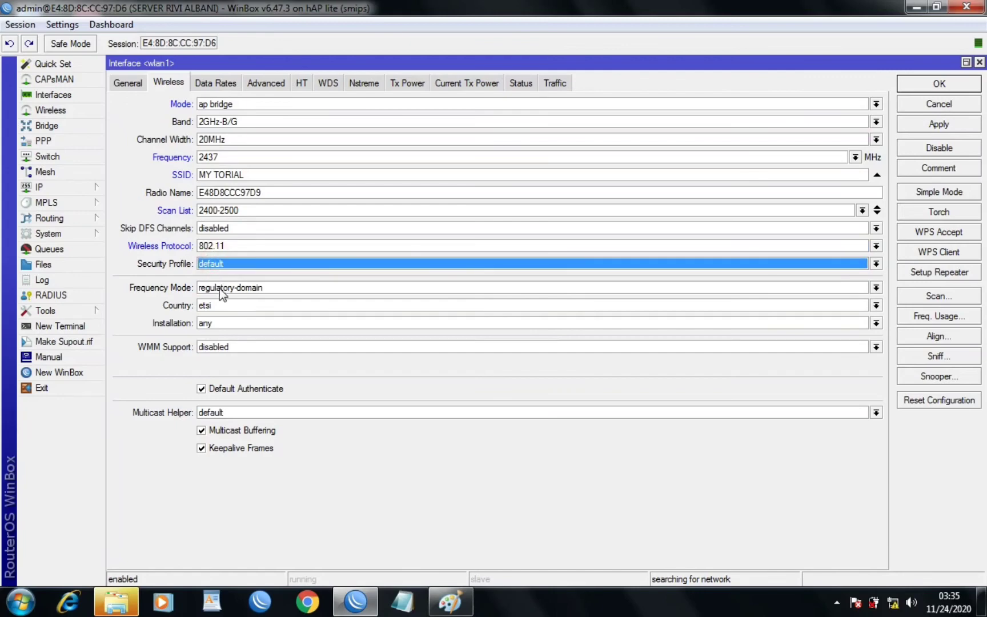
Step: Set frequency mode to superchannel and country to no_country_set, then apply
click(218, 288)
click(216, 323)
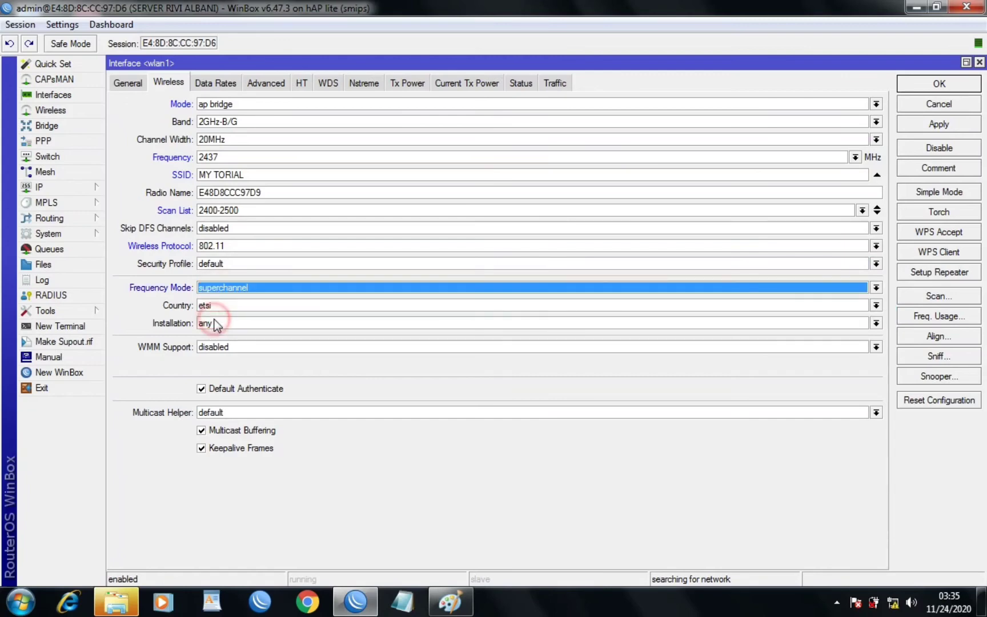
click(215, 304)
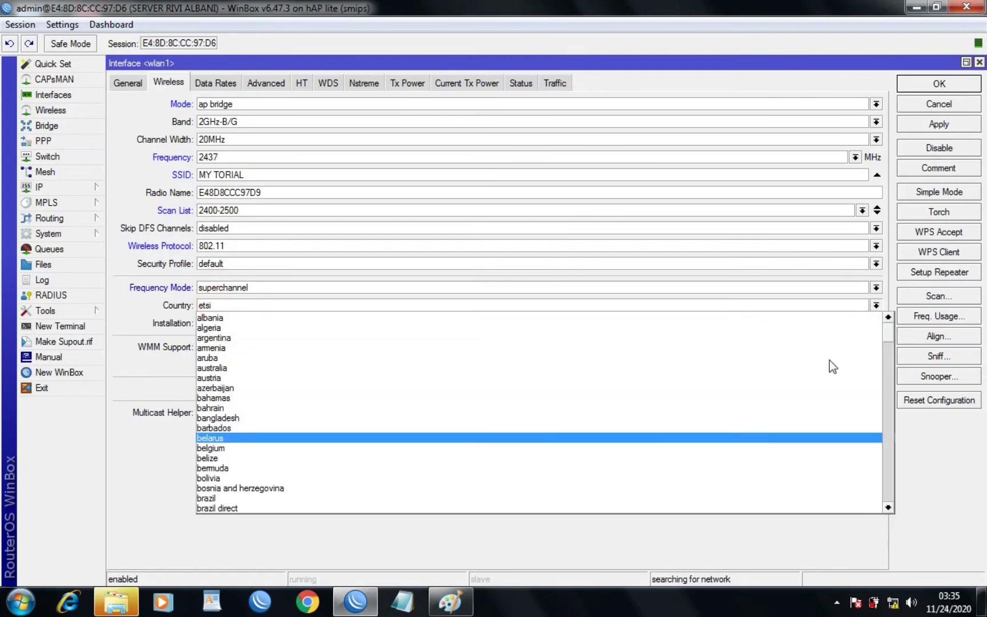
drag(886, 327, 887, 434)
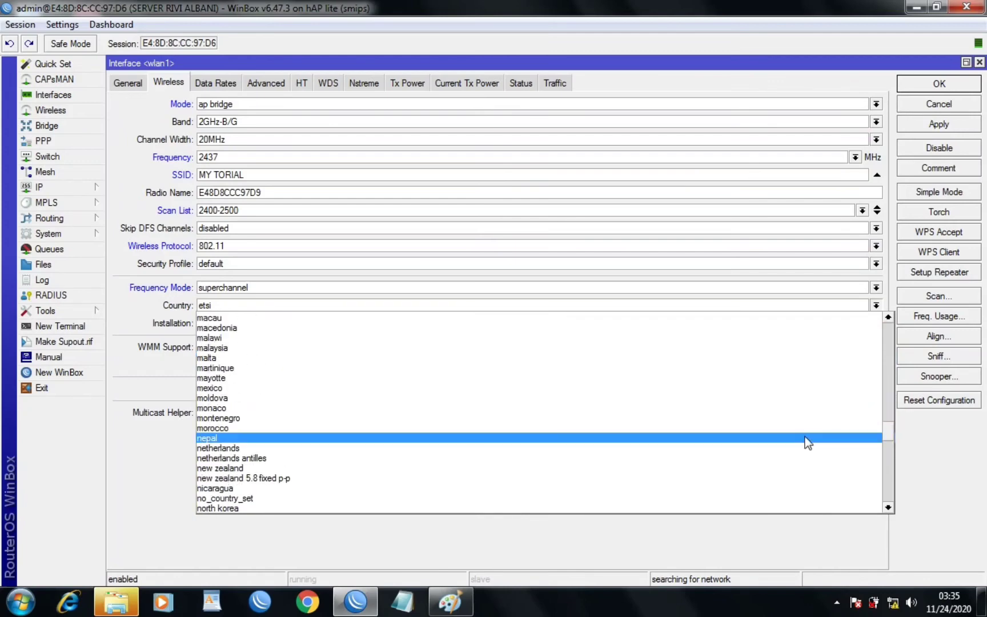
click(661, 498)
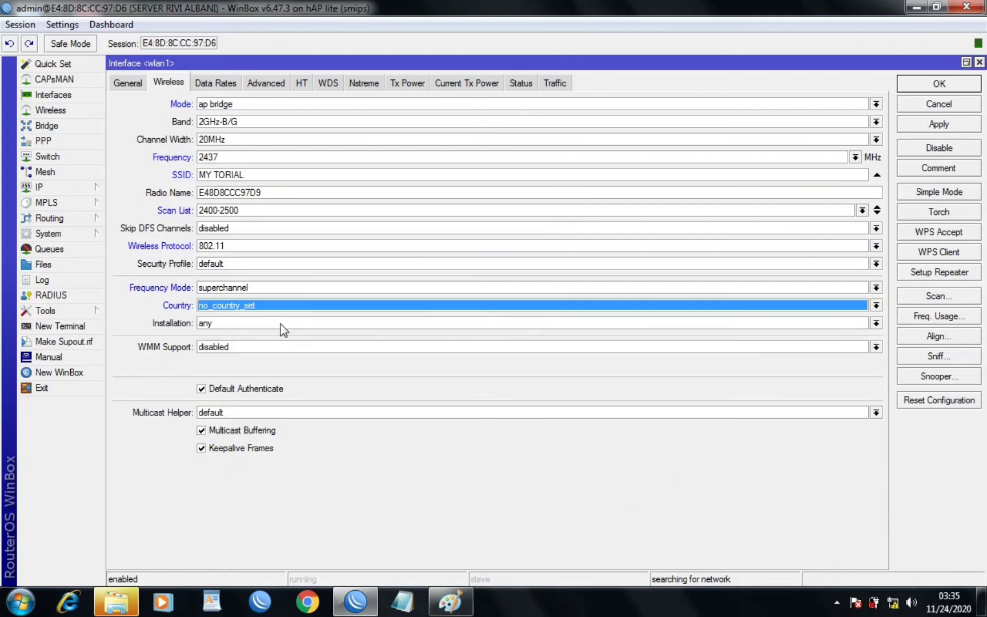
click(921, 124)
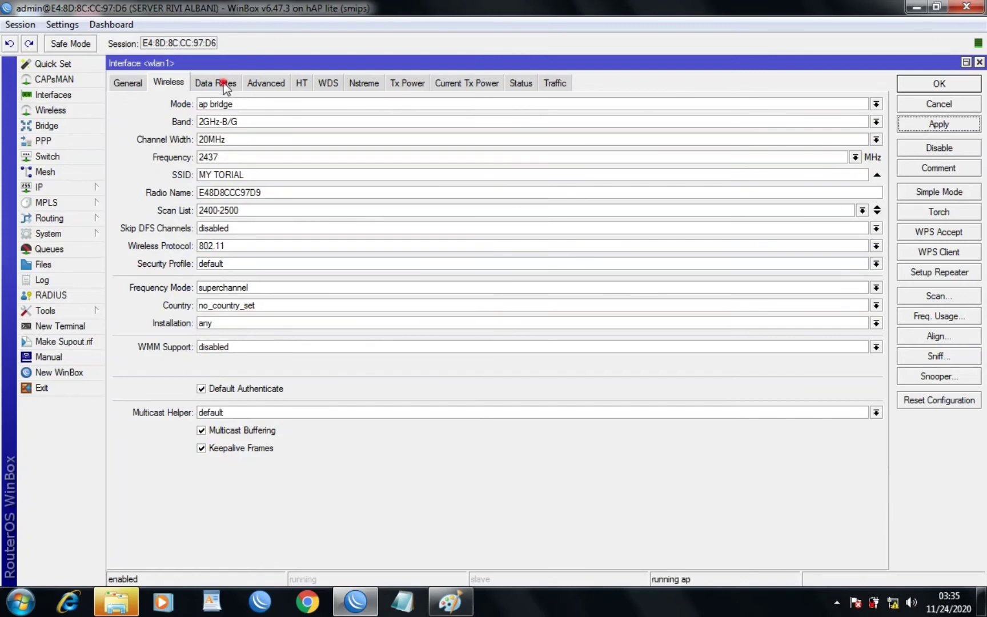
click(225, 86)
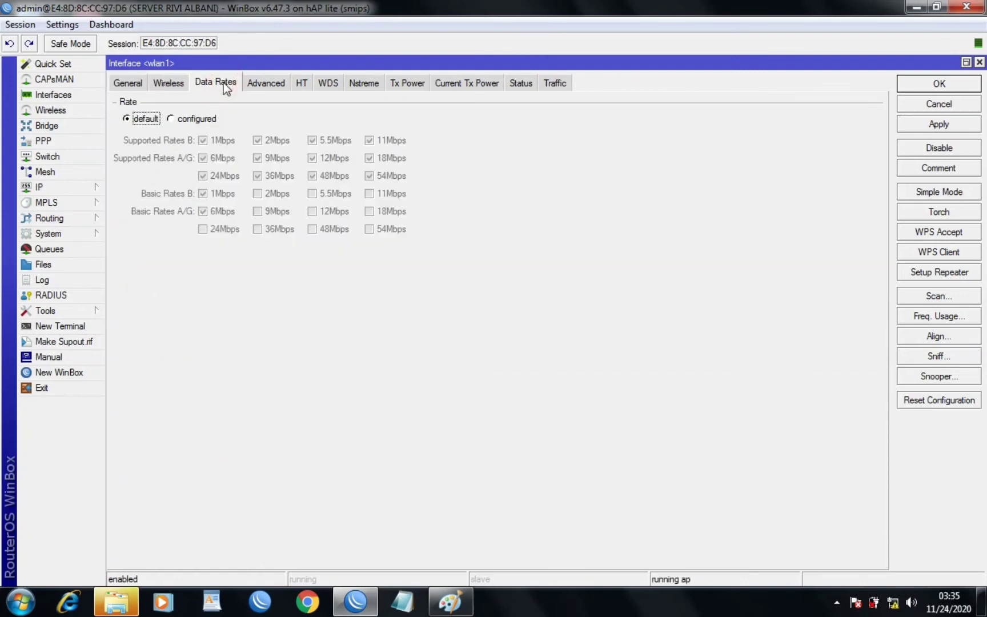
Step: Switch to configured rates, dropping B 1/2Mbps and A/G 6/9Mbps, and add basic 24Mbps
click(169, 118)
click(203, 140)
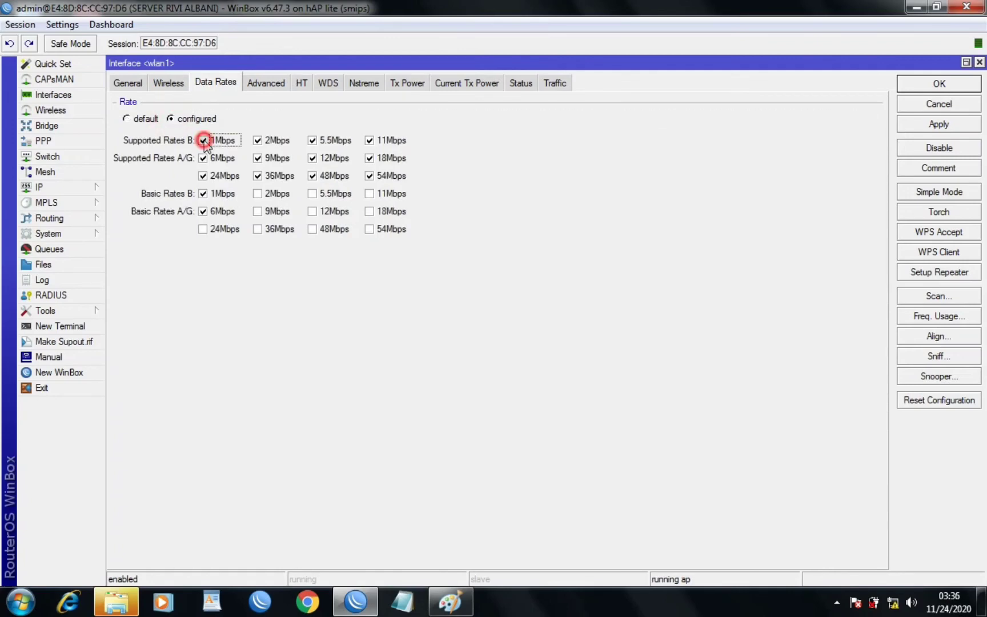
click(203, 159)
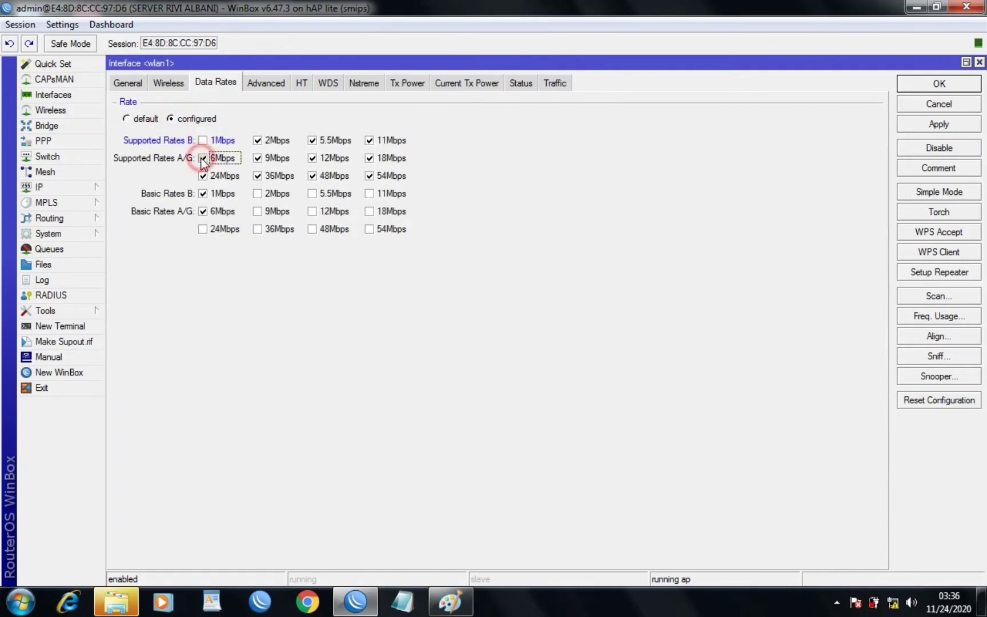
click(202, 194)
click(203, 212)
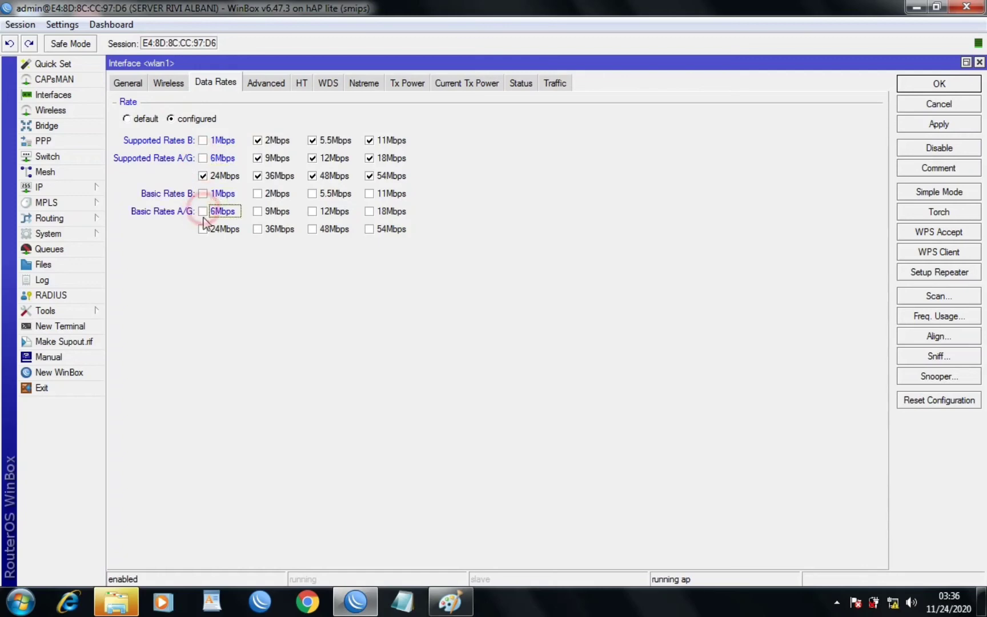
click(203, 230)
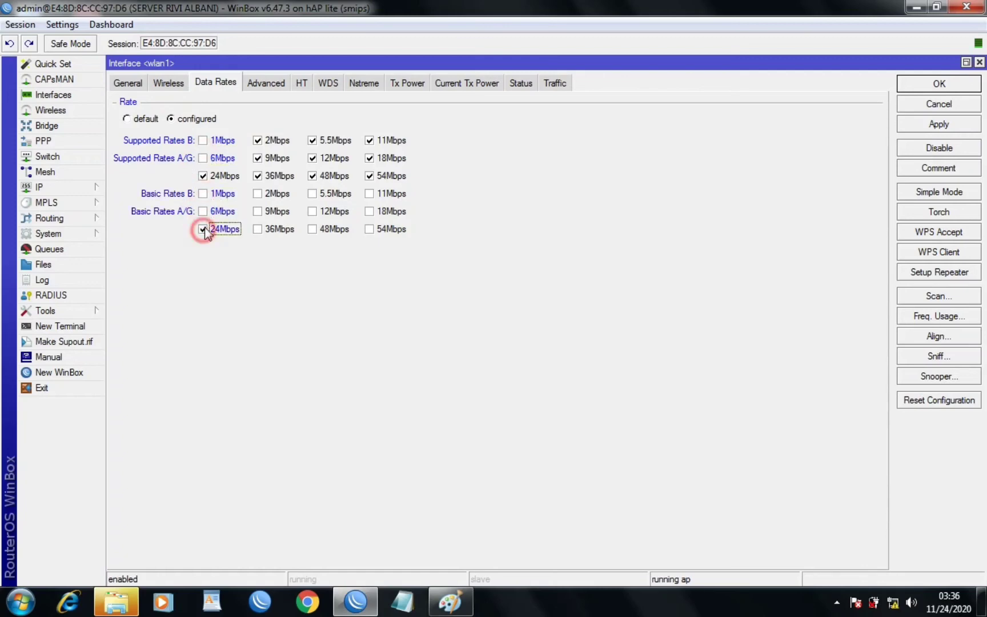
click(269, 141)
click(270, 158)
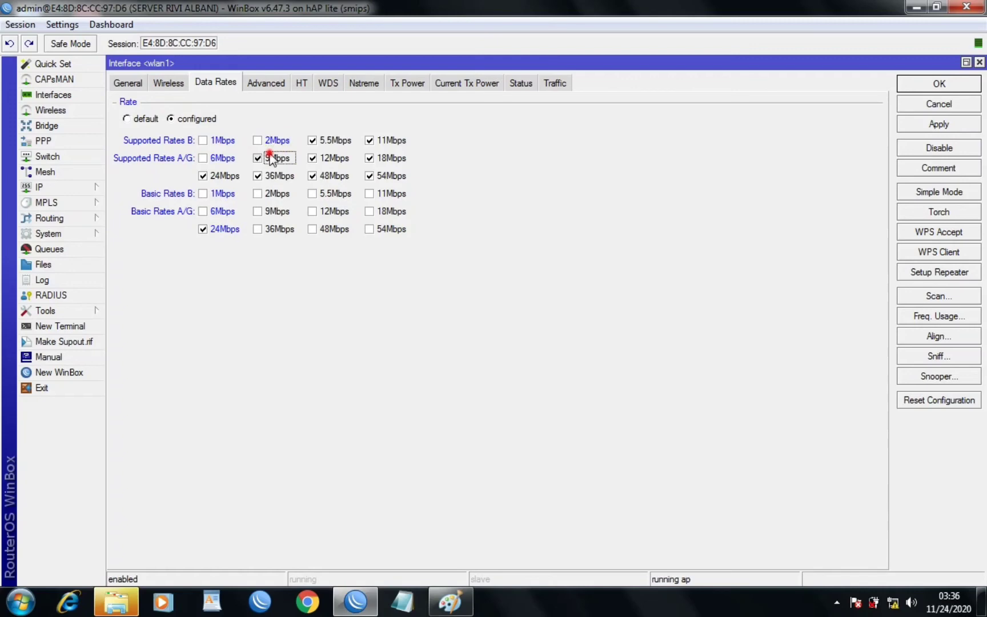
Step: Add basic A/G 12, 18, 36 and 48Mbps, and drop B 11Mbps and A/G 54Mbps
click(268, 229)
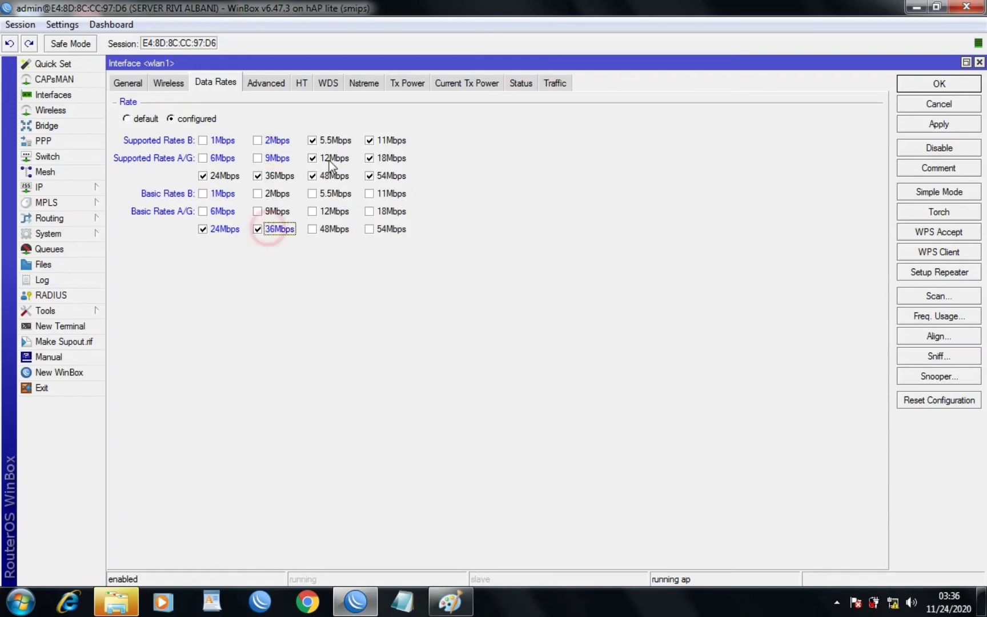
click(324, 211)
click(325, 229)
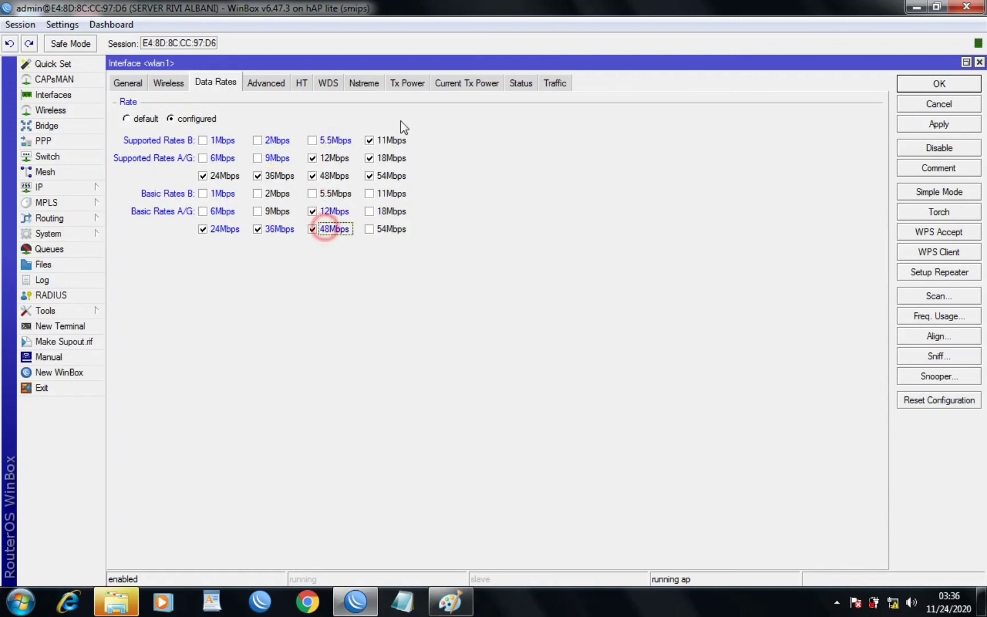
click(393, 140)
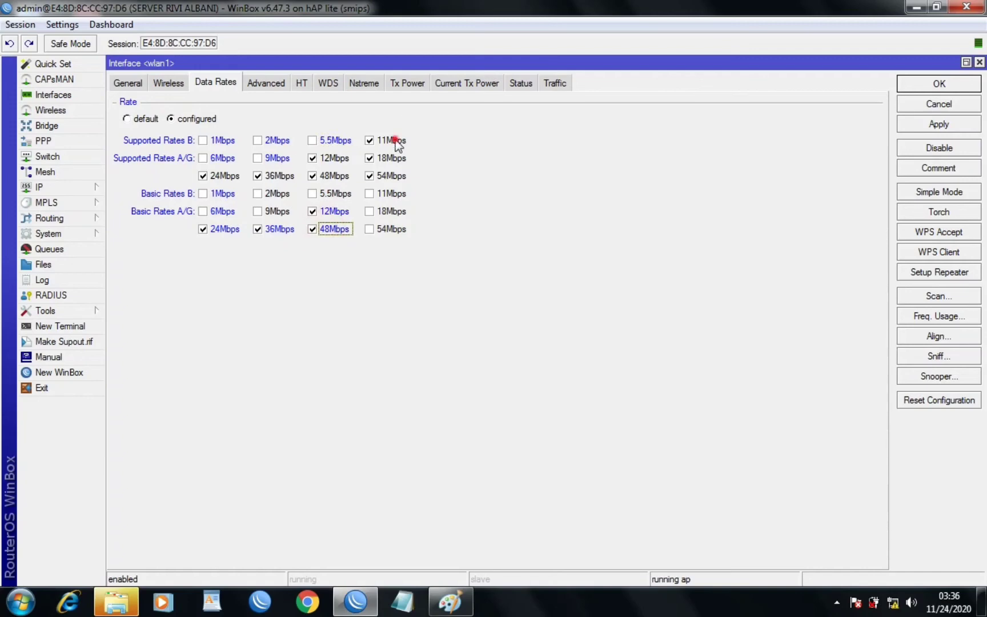
click(391, 176)
click(386, 210)
click(301, 81)
Step: Set wlan1's WDS mode to dynamic with bridge1-LOCAL as the default bridge
click(330, 84)
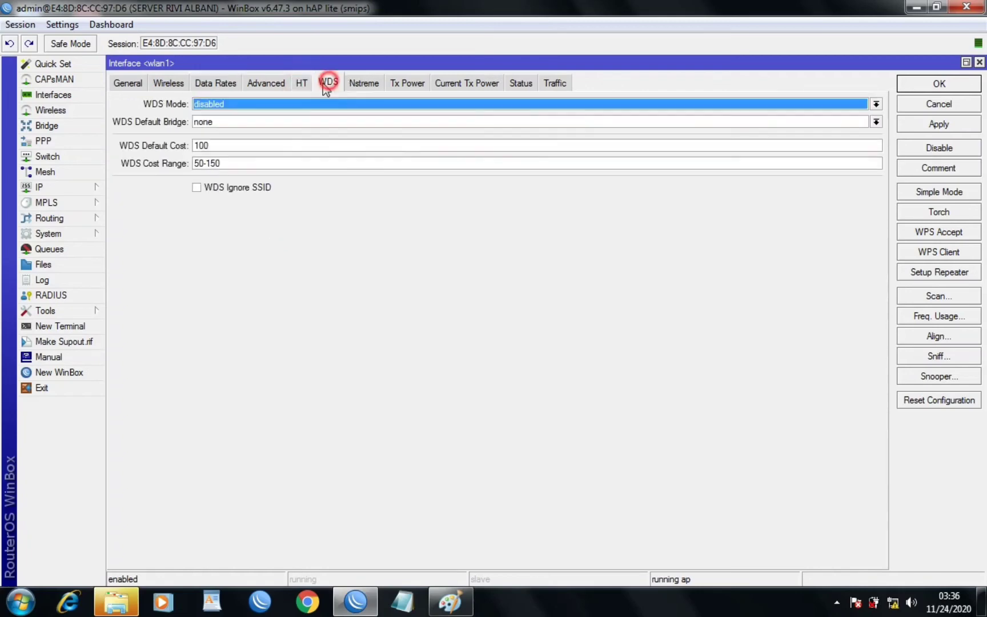
click(259, 106)
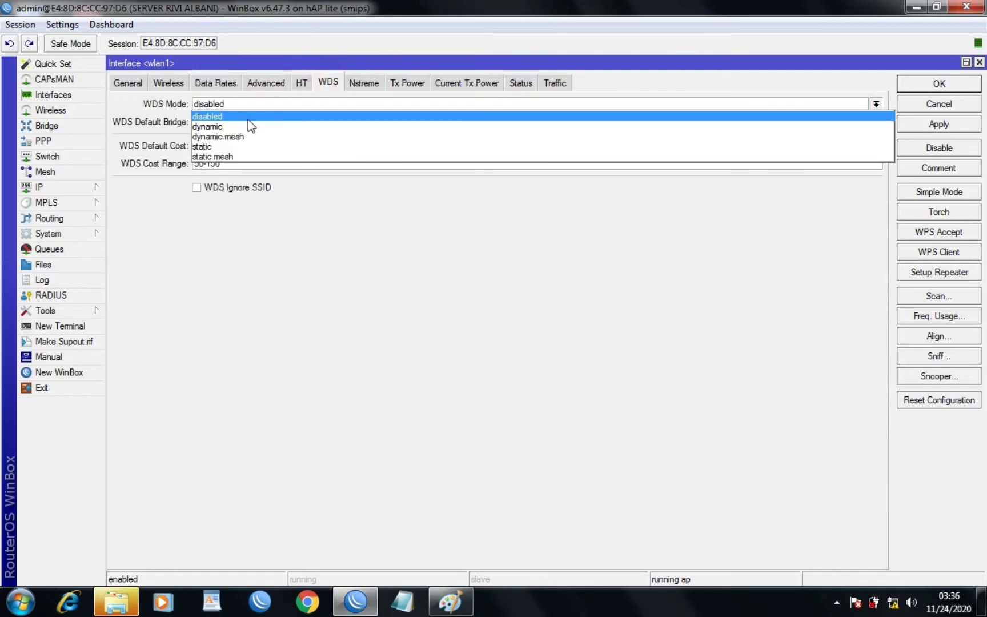
click(247, 126)
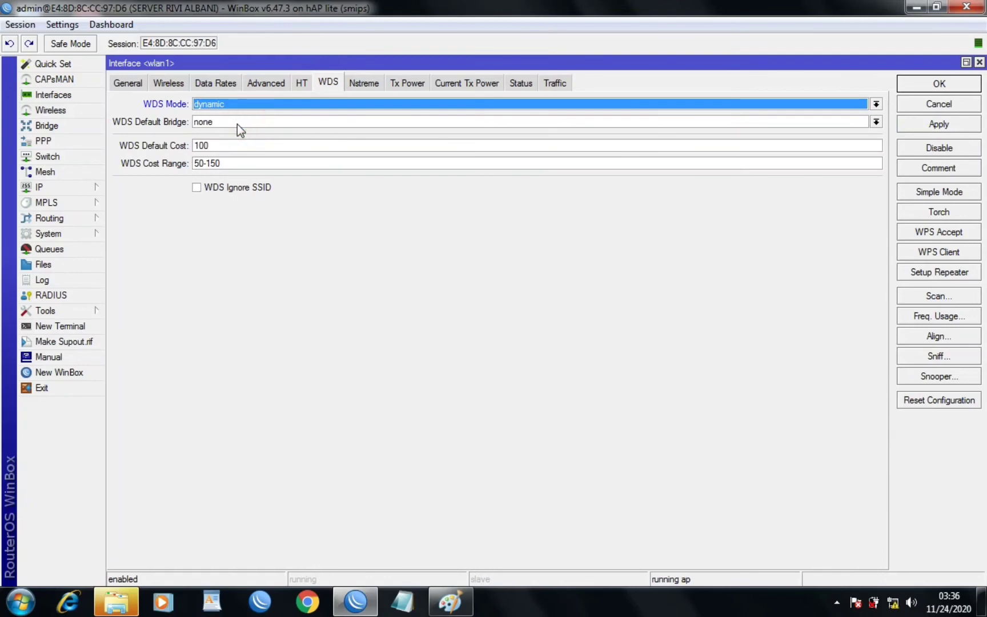
click(236, 124)
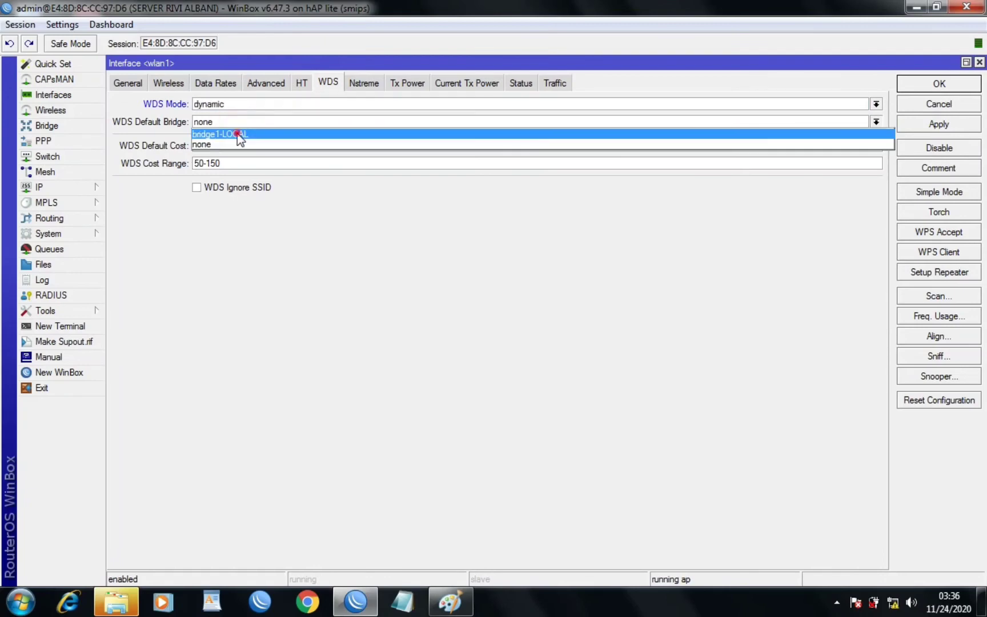
click(236, 133)
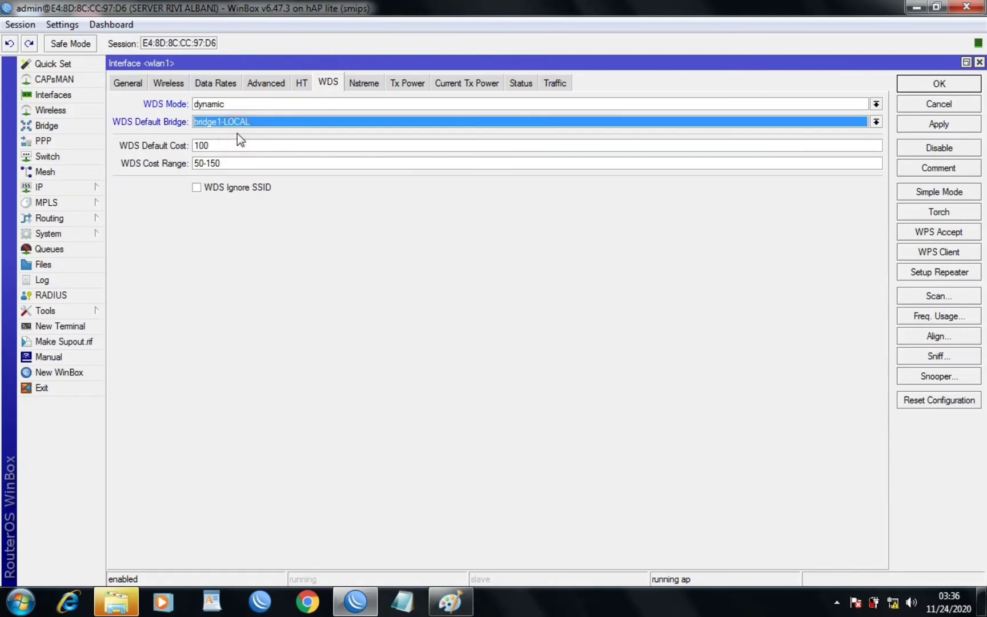
Step: Try Tx Power Mode all rates fixed, revert it to default, apply, and close wlan1
click(406, 84)
click(372, 108)
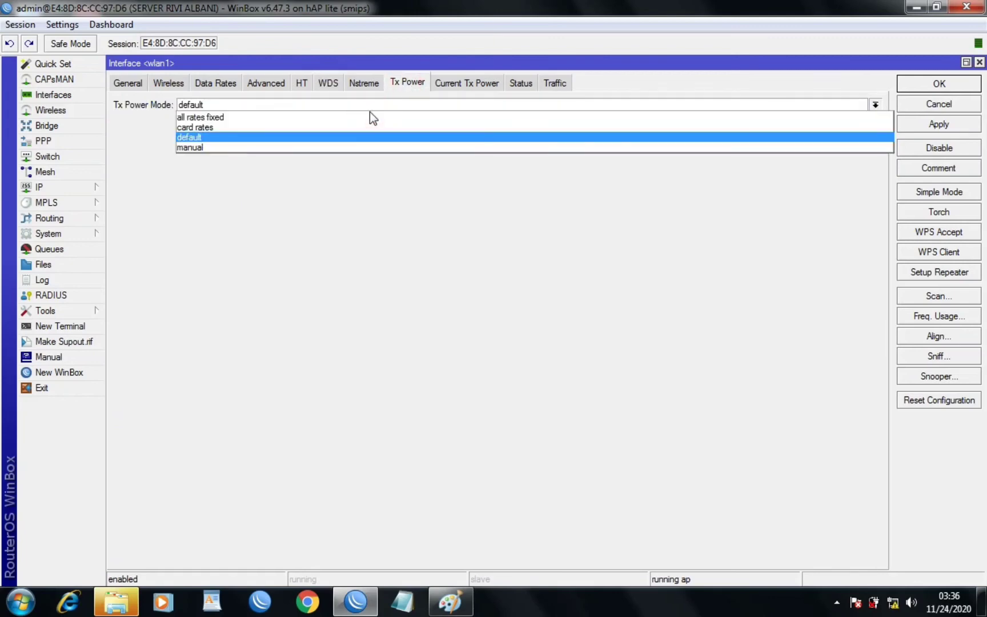
click(369, 111)
click(369, 105)
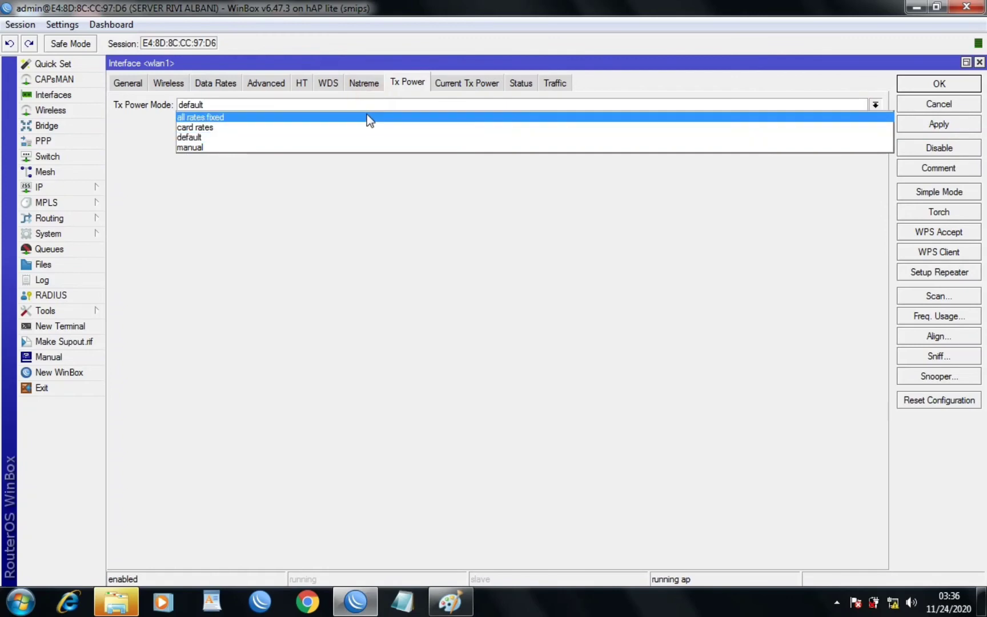
click(345, 112)
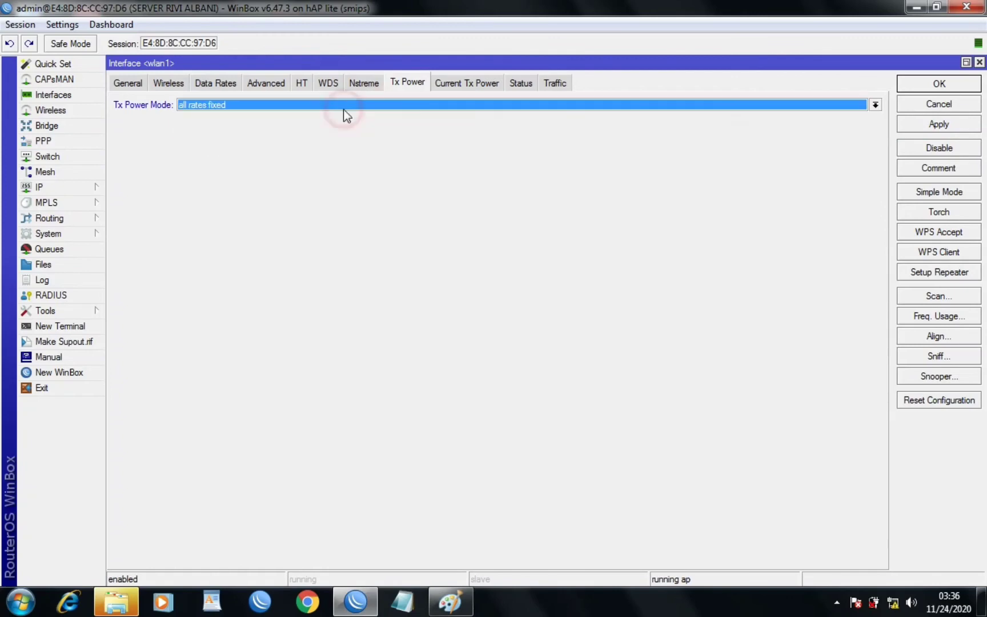
click(938, 124)
click(875, 105)
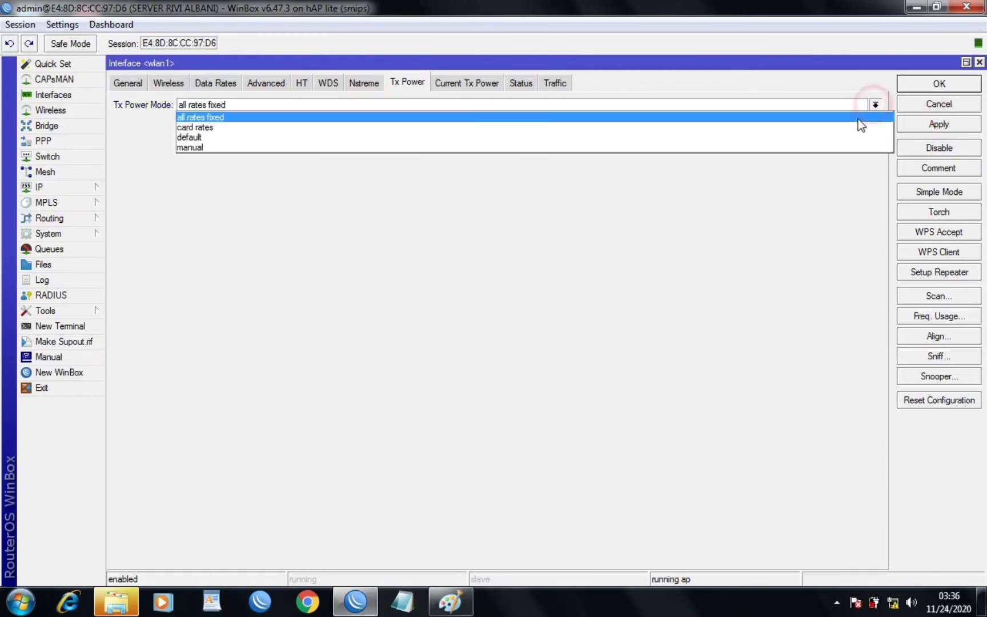
click(845, 136)
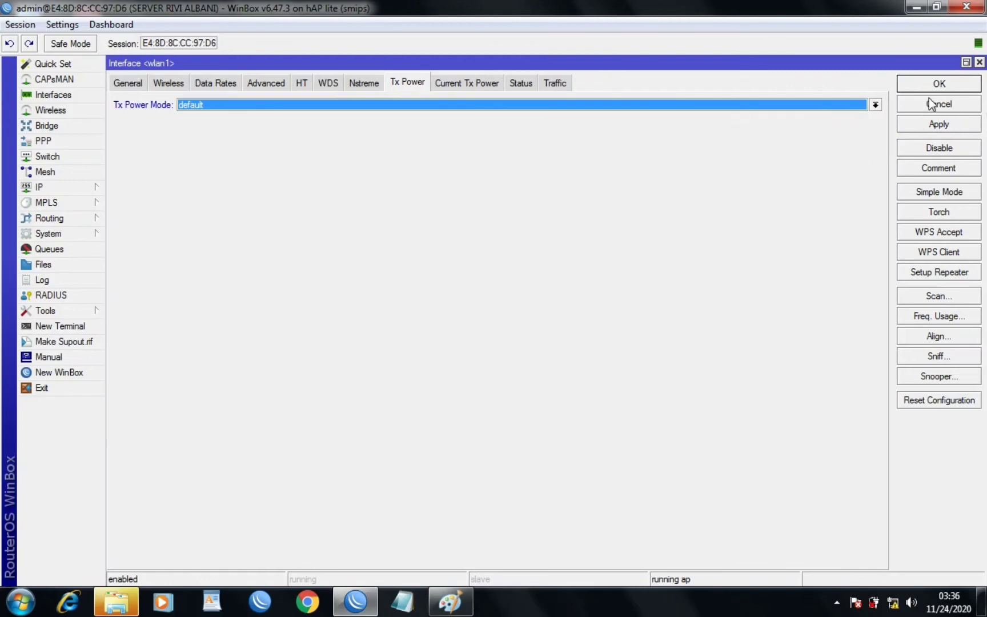
click(916, 127)
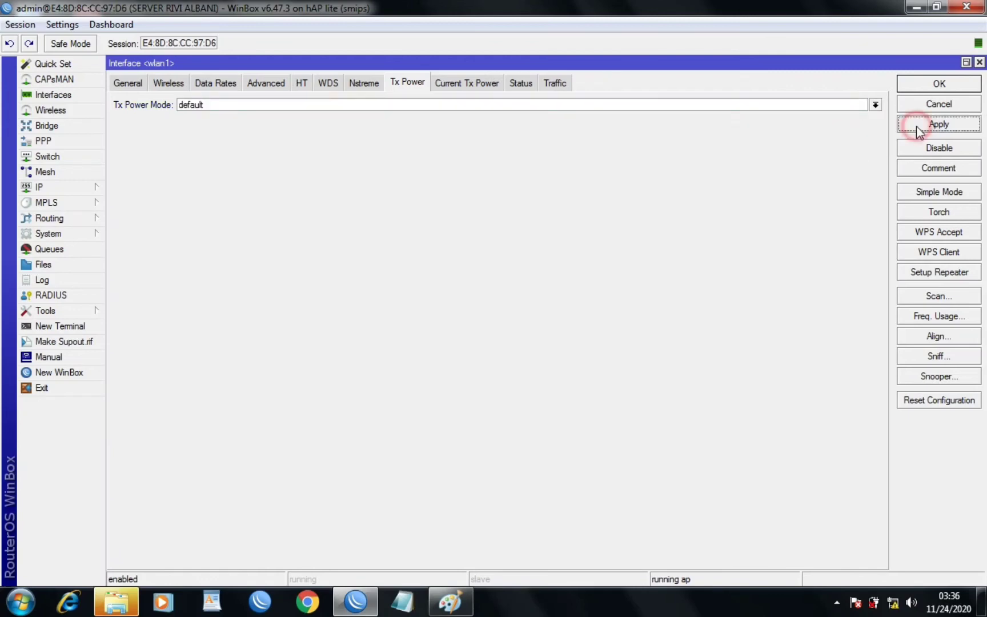
click(929, 83)
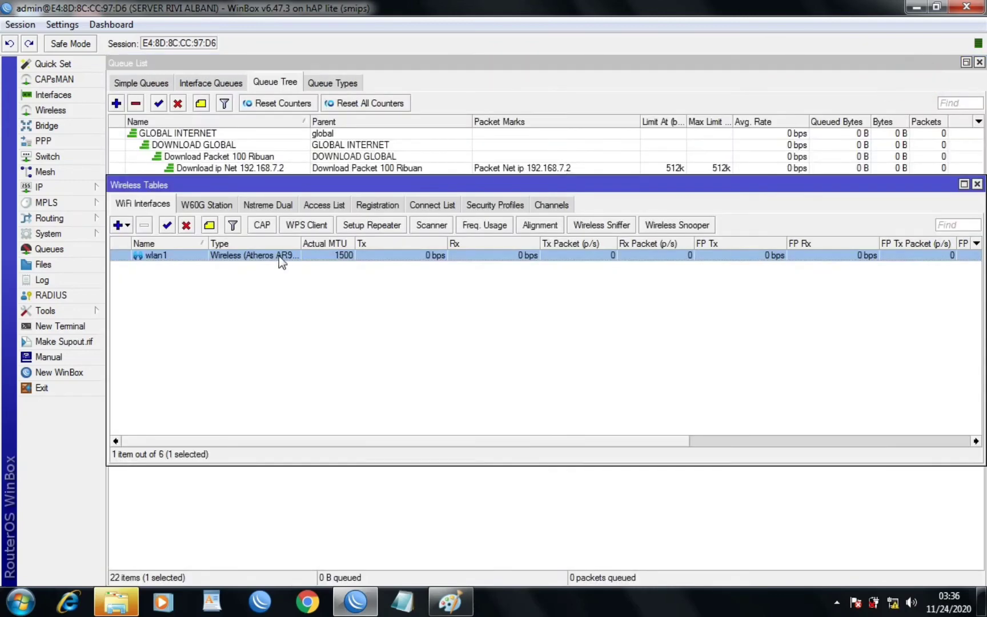
Step: Add a security profile named RIVI PROFILE with mode dynamic keys
click(501, 204)
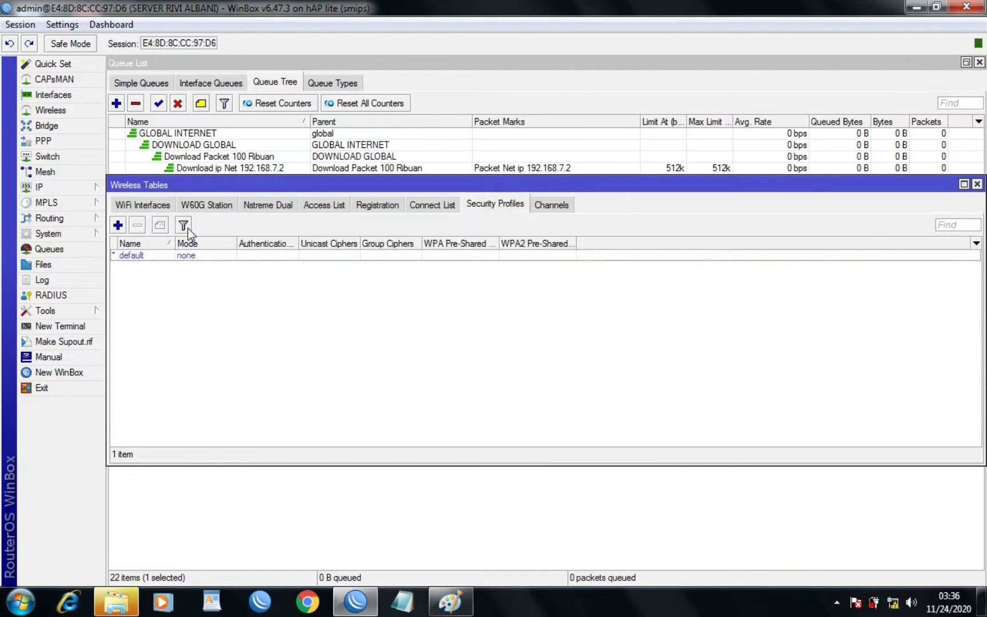
click(493, 201)
click(117, 224)
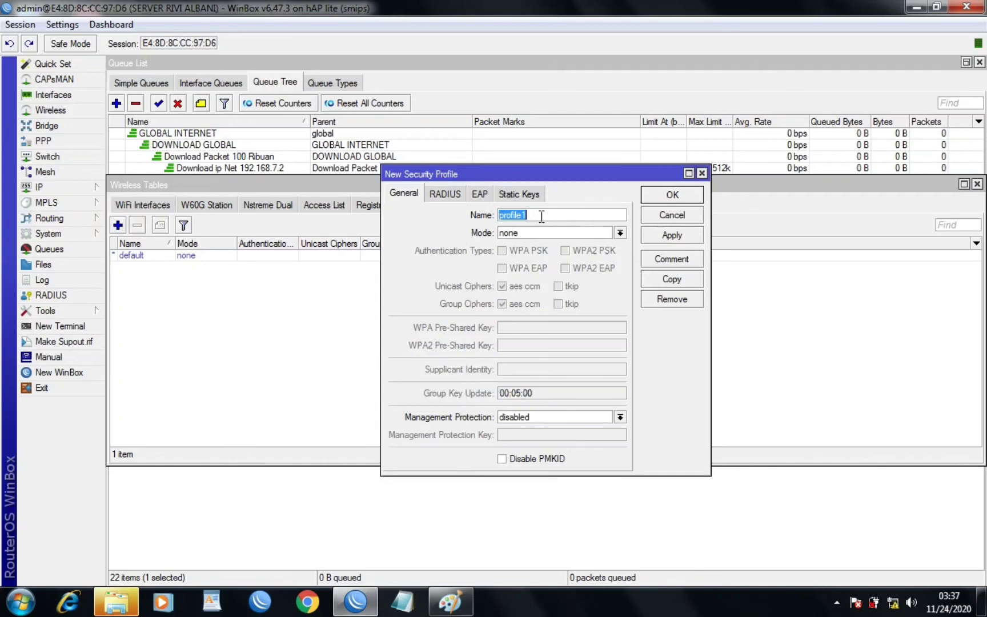
text(RIVI PROFILE)
click(622, 233)
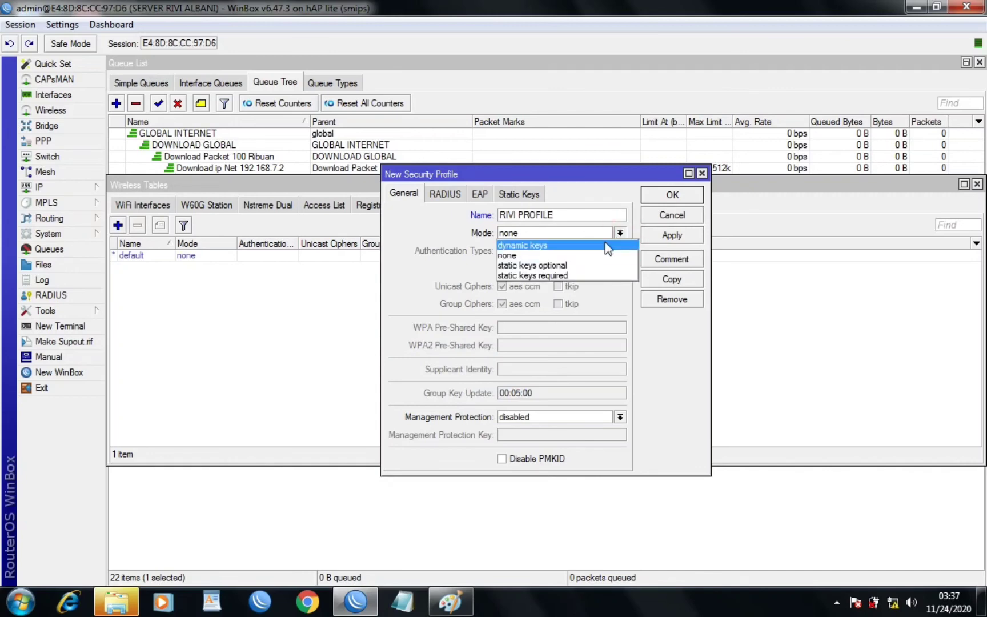
click(604, 245)
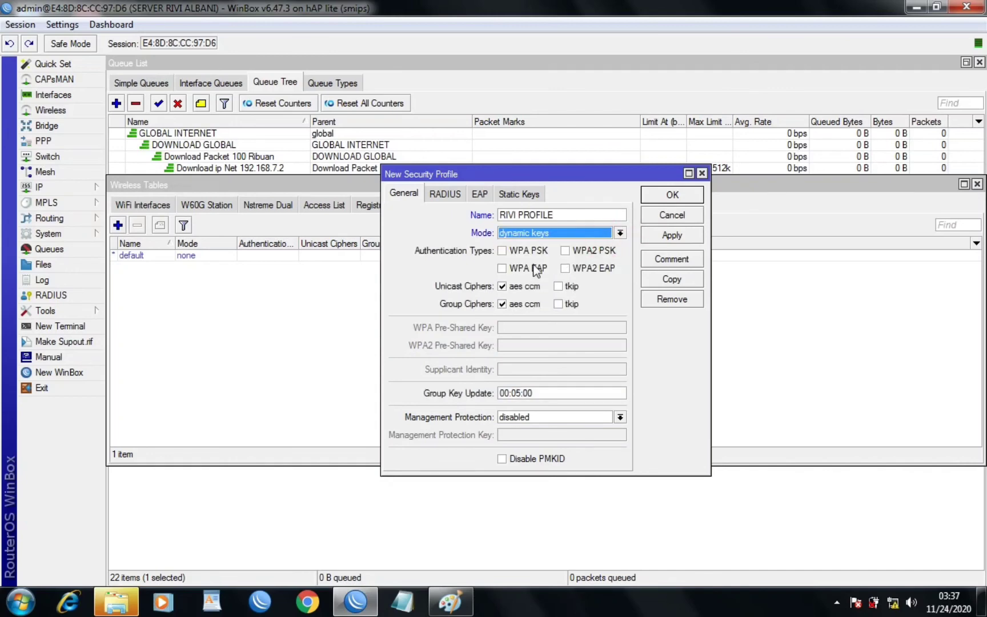
Step: Enable WPA PSK and WPA2 PSK, enter both pre-shared keys, and save the profile
click(502, 251)
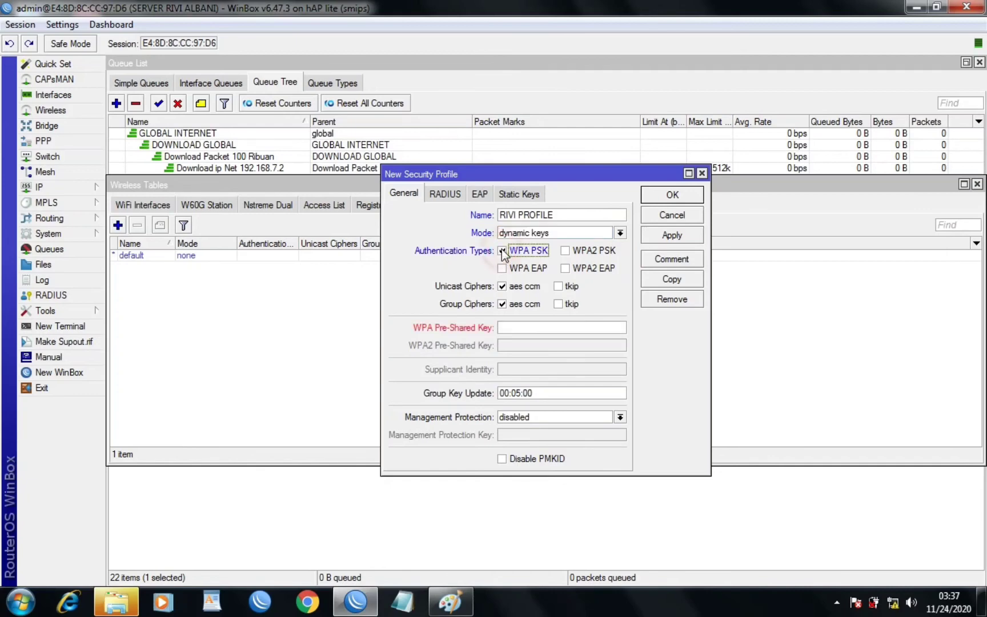
click(565, 251)
click(518, 329)
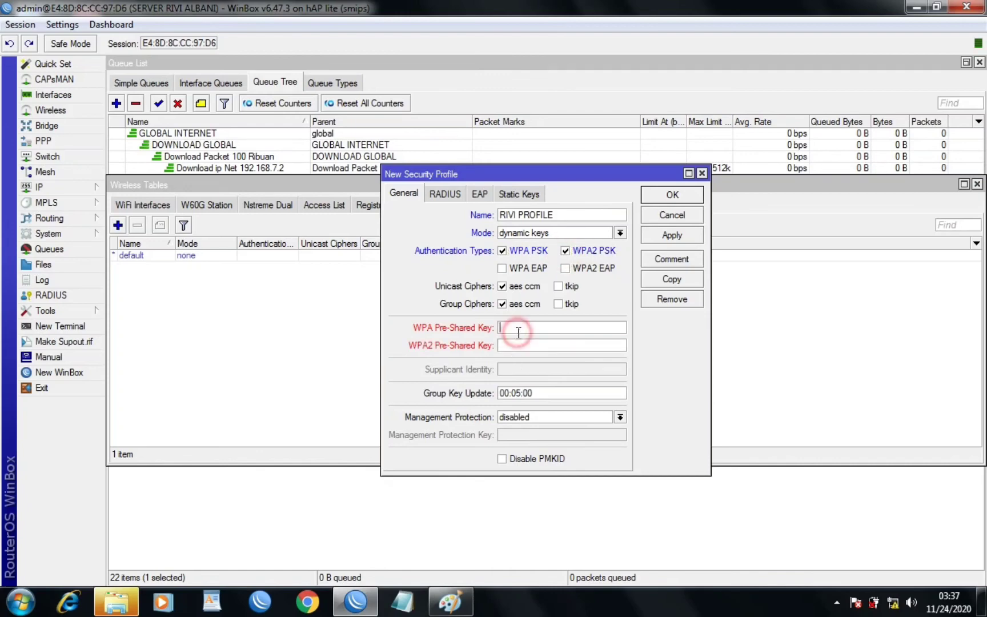
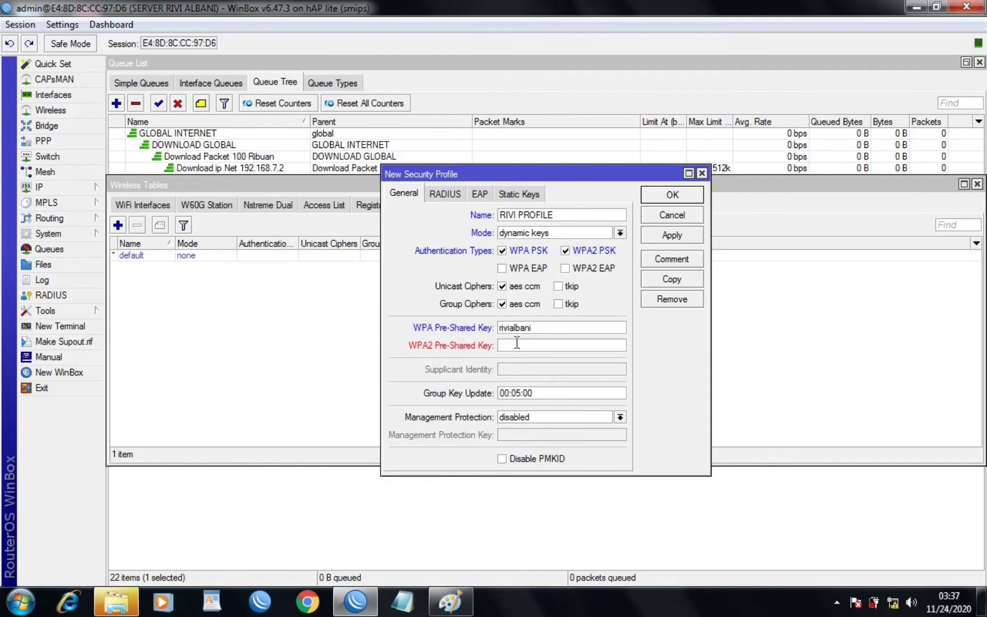
click(517, 343)
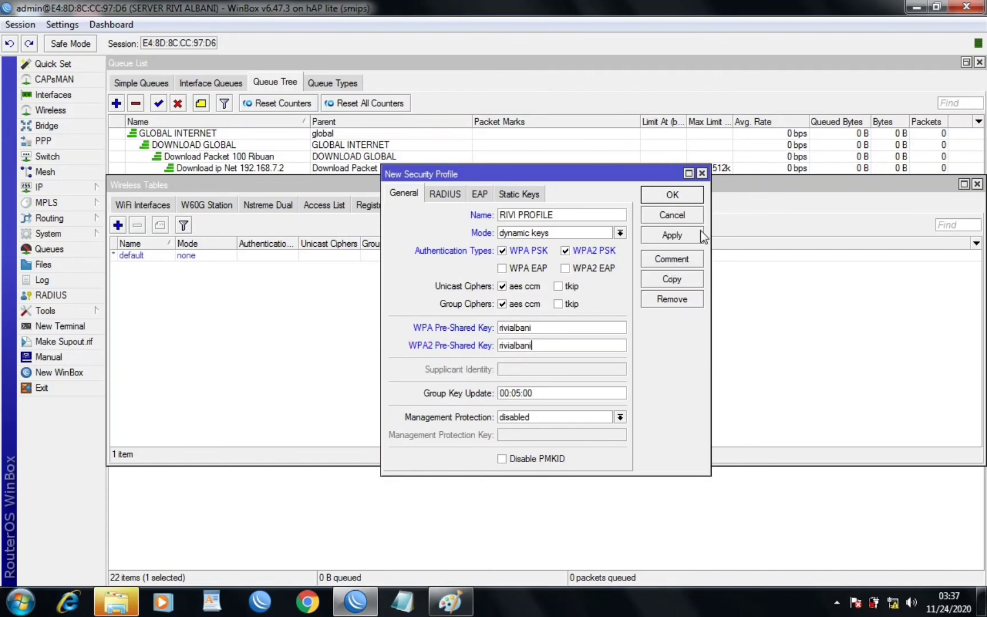
click(685, 234)
click(677, 194)
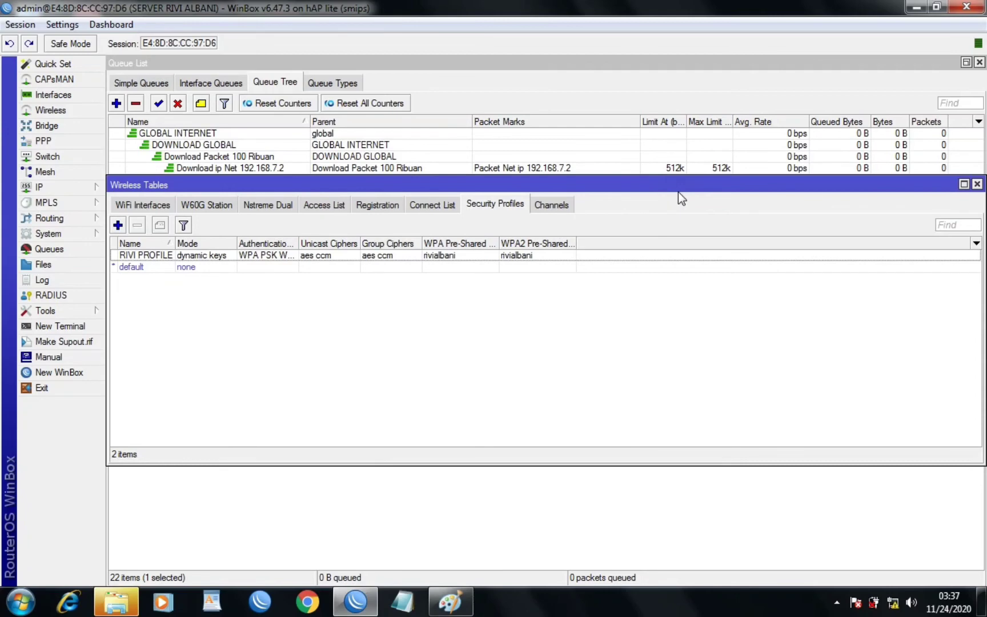
Step: Assign RIVI PROFILE as wlan1's security profile, apply, and close the interface
click(145, 206)
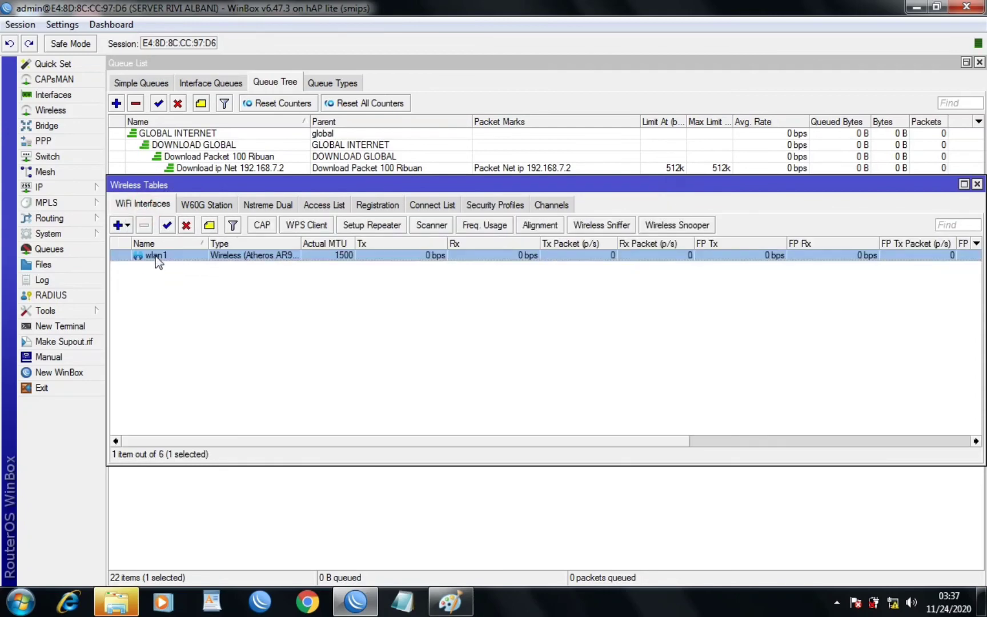
double_click(155, 256)
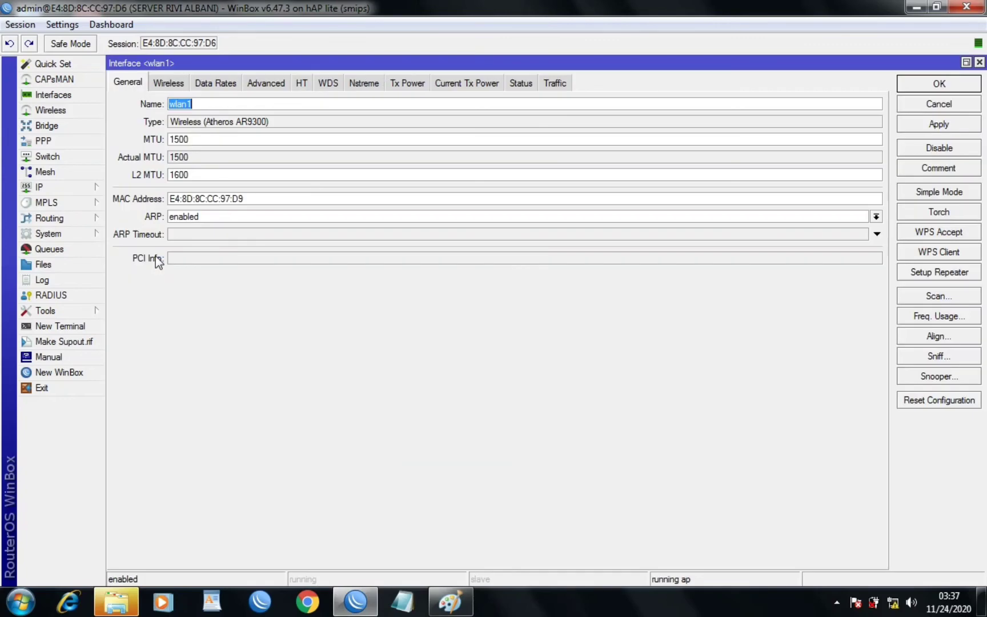
click(166, 84)
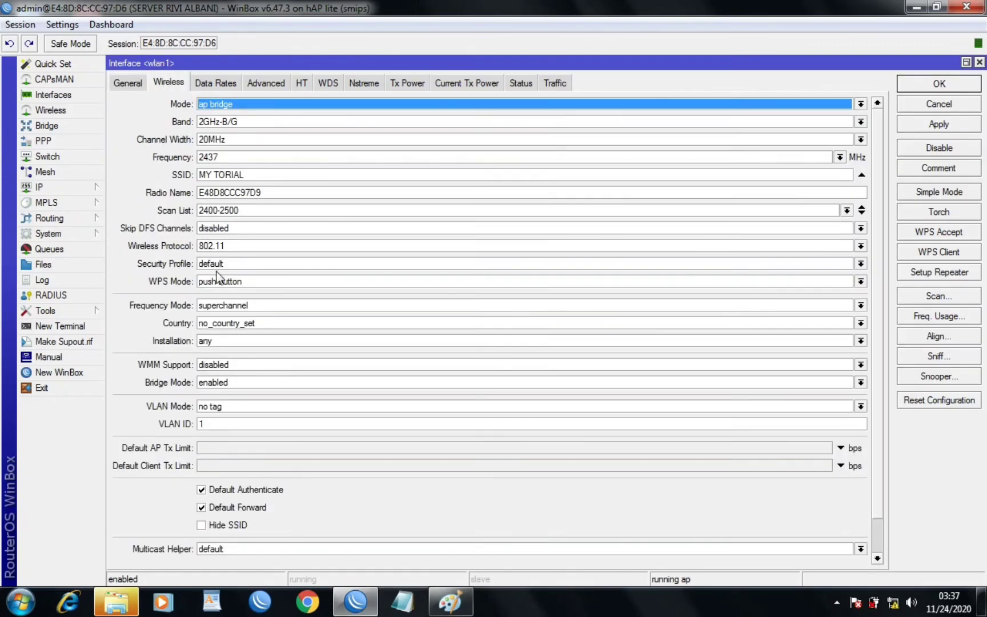
click(231, 265)
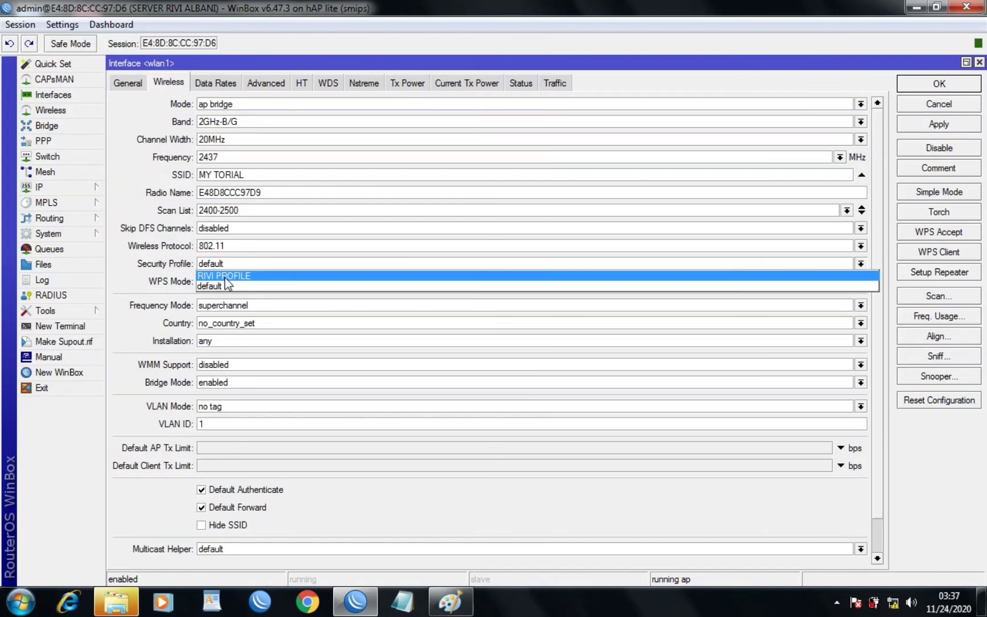
click(229, 275)
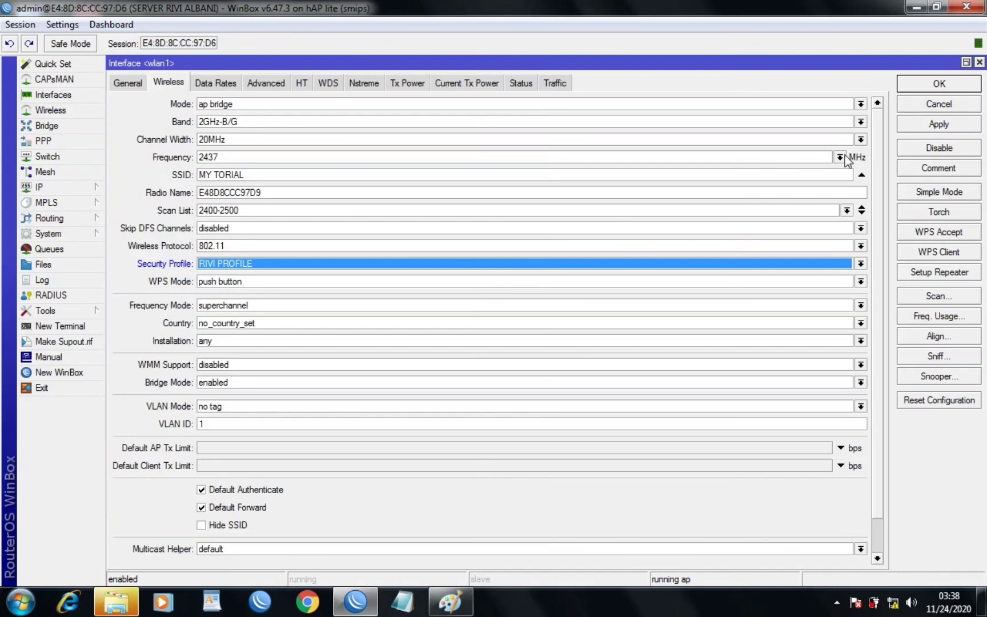
click(922, 123)
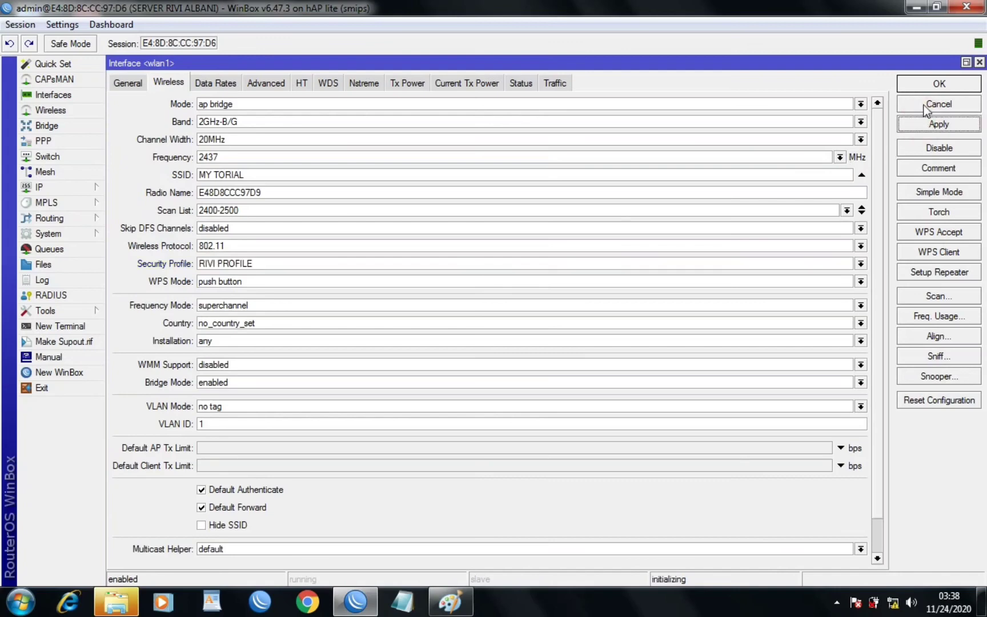
click(925, 84)
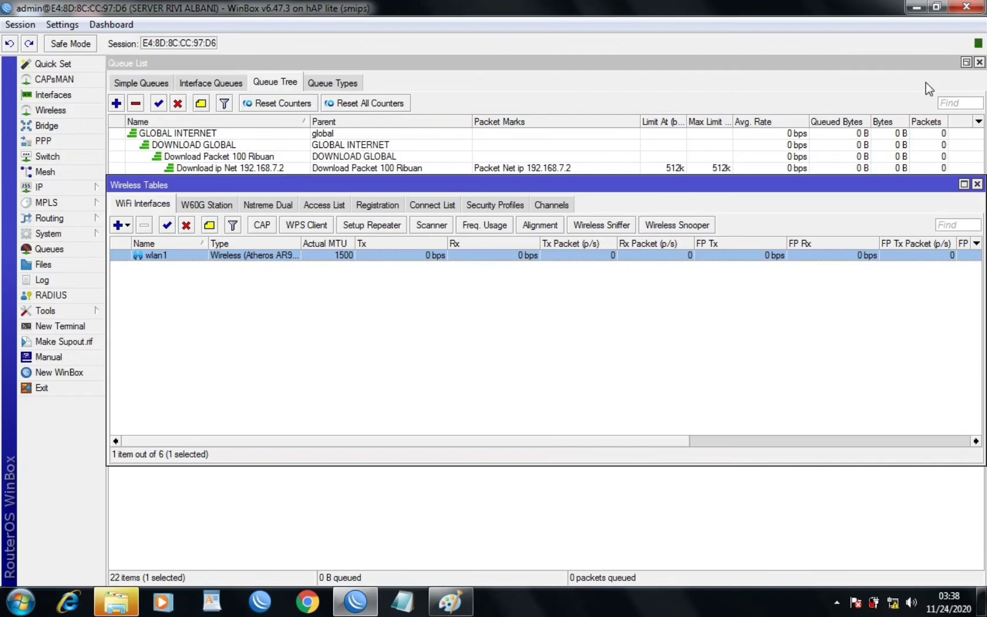
Step: Close WinBox, dismiss the iPhone AutoPlay prompt, and bring the WinBox window back
click(968, 7)
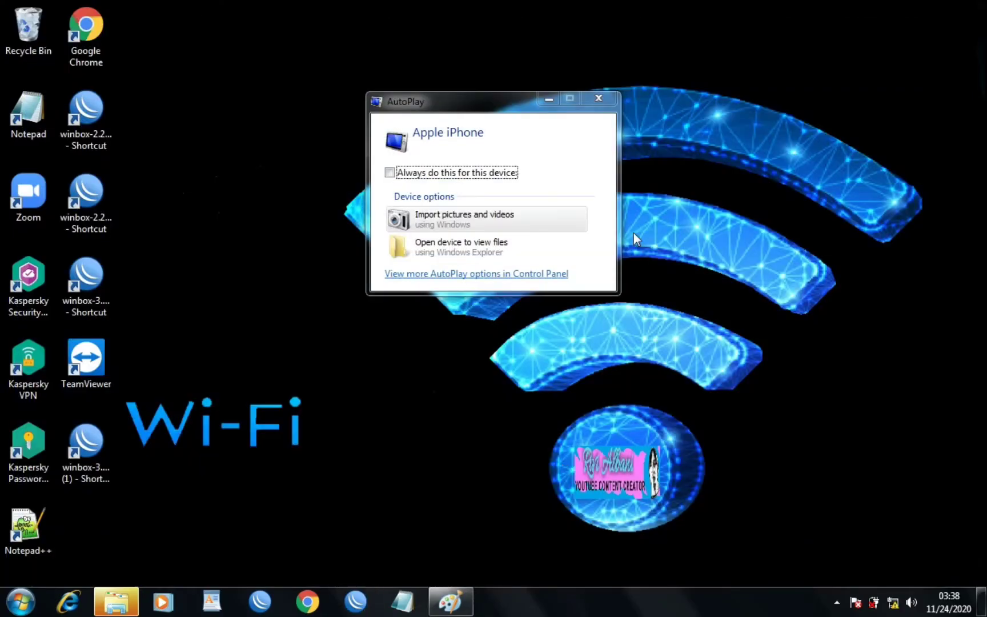
click(595, 98)
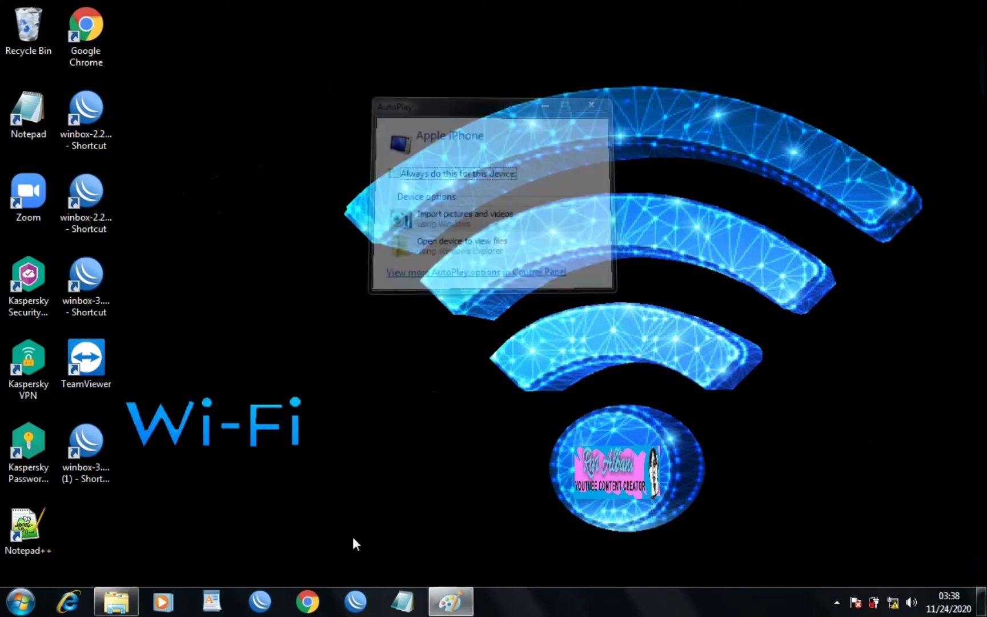
click(349, 600)
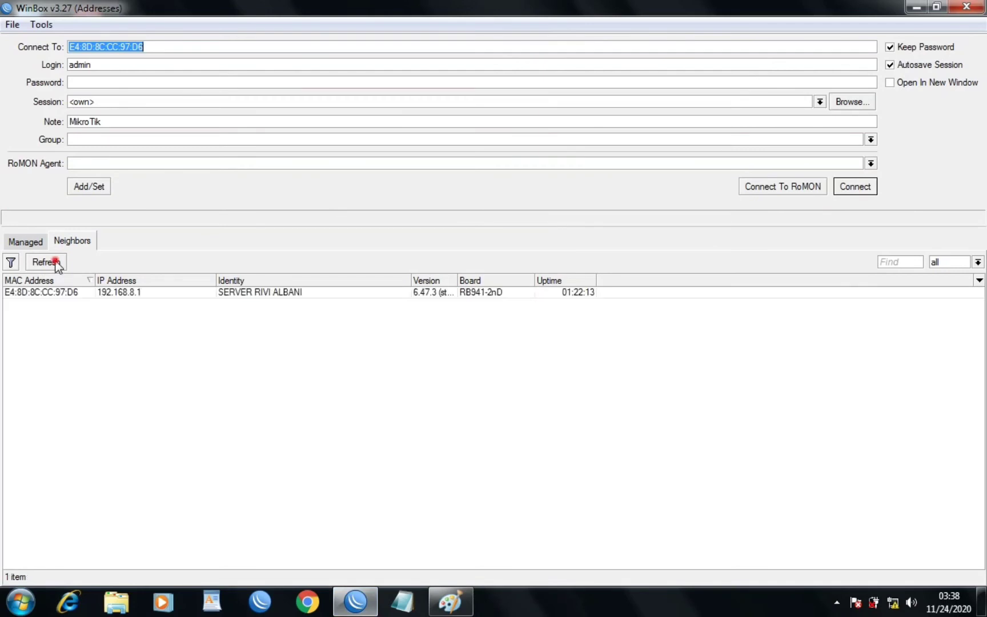
Step: Refresh Neighbors and connect to 192.168.8.1 with the new user's login and password
click(57, 264)
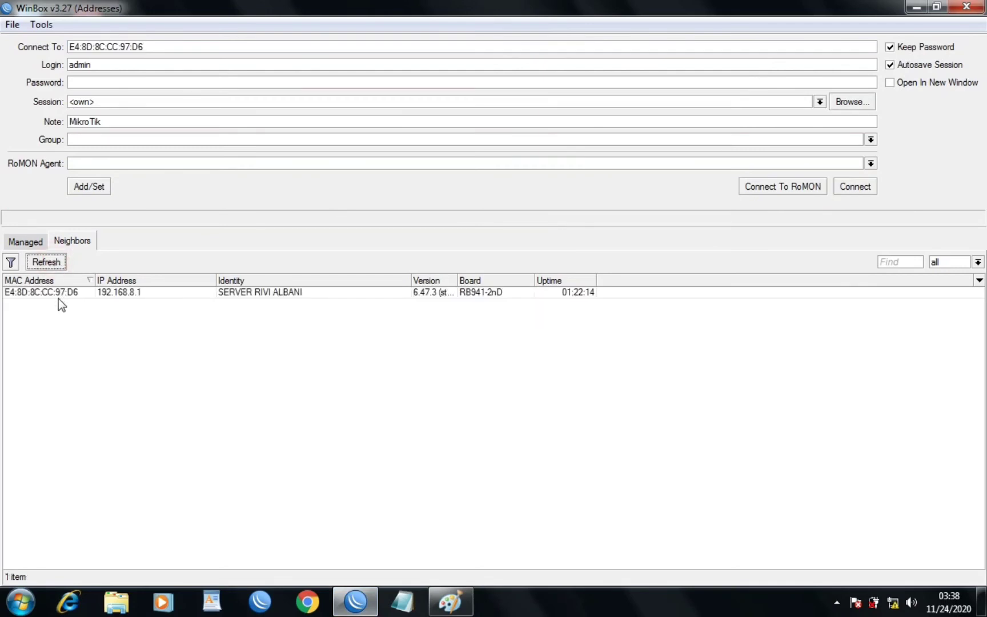
click(57, 292)
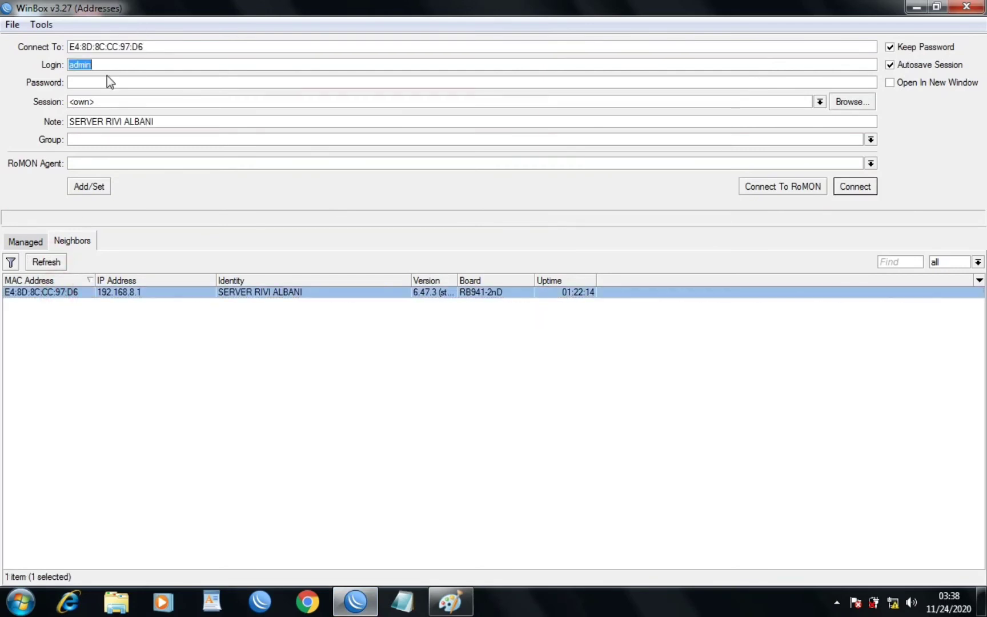
text(rivi)
click(105, 84)
text(******)
click(843, 190)
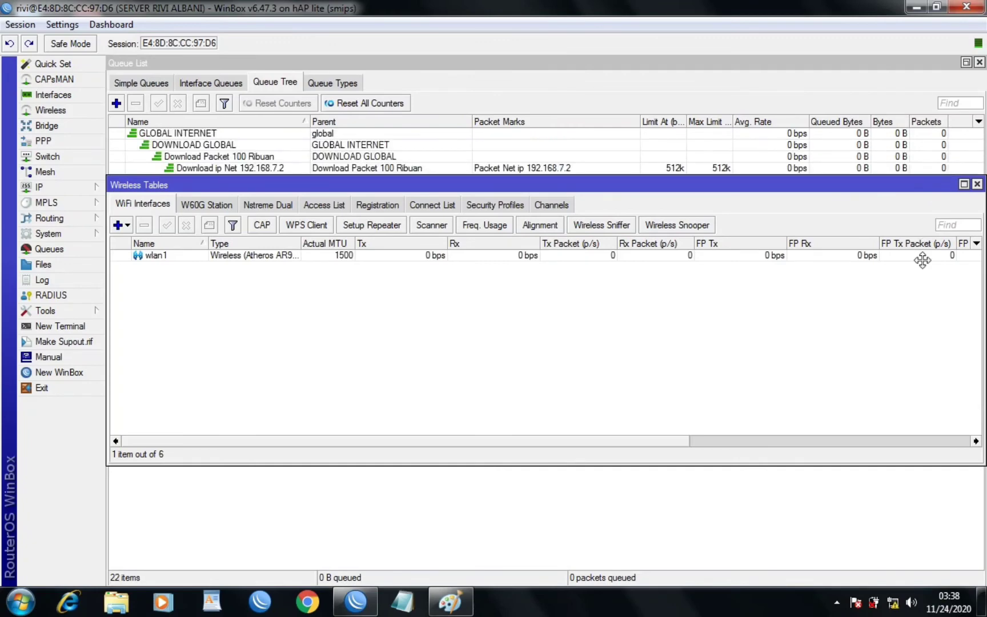
Step: Shift the Wireless Tables window to reveal more queue rows, then open Network and Sharing Center from the tray
drag(922, 260, 939, 285)
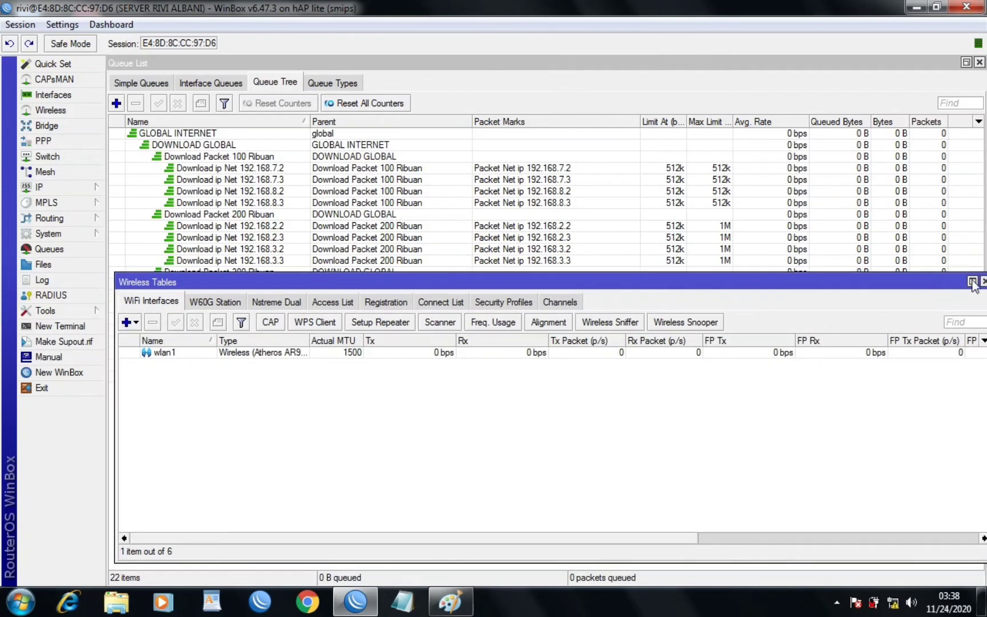
click(892, 601)
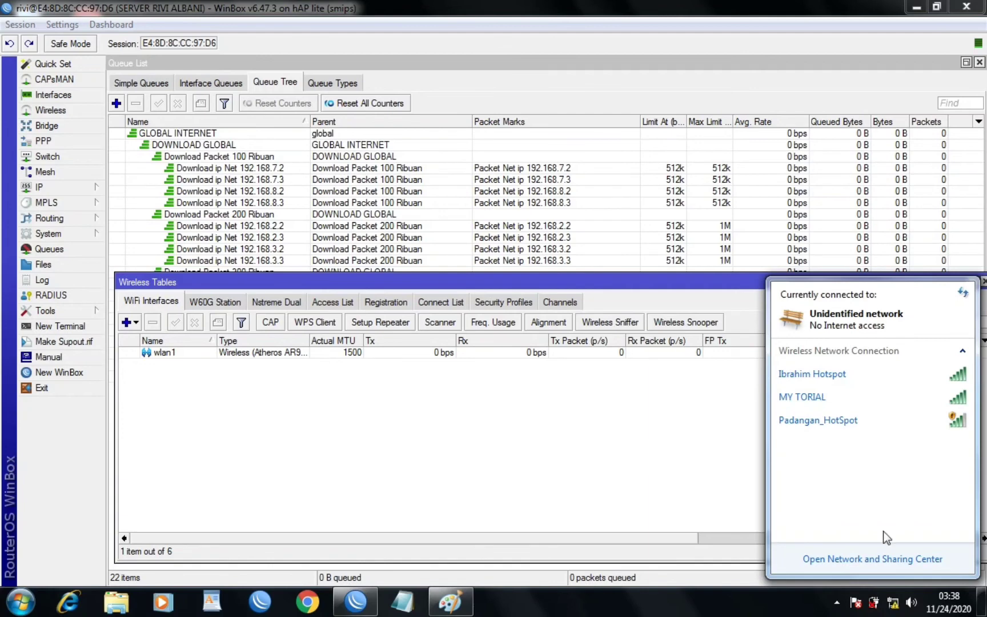
click(875, 560)
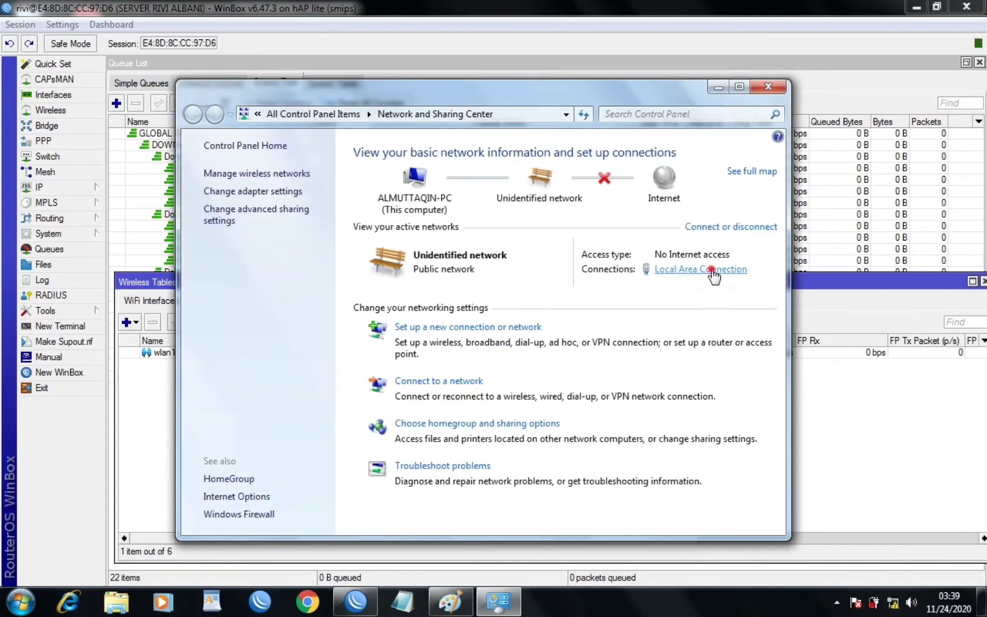
Step: Give Local Area Connection static IPv4 192.168.7.2, mask 255.255.255.0, gateway and DNS 192.168.7.1
click(710, 272)
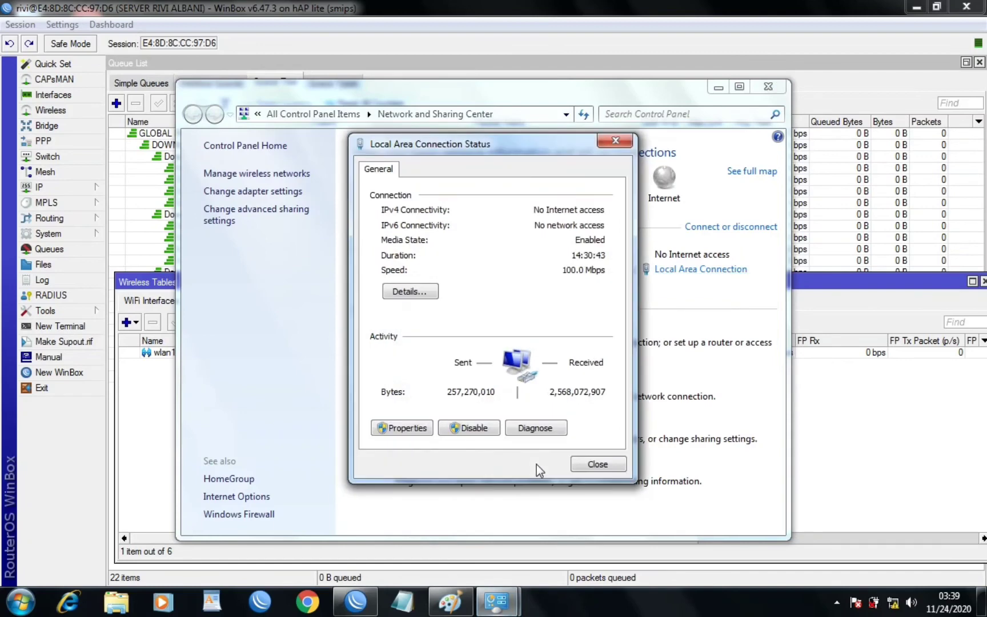
click(414, 429)
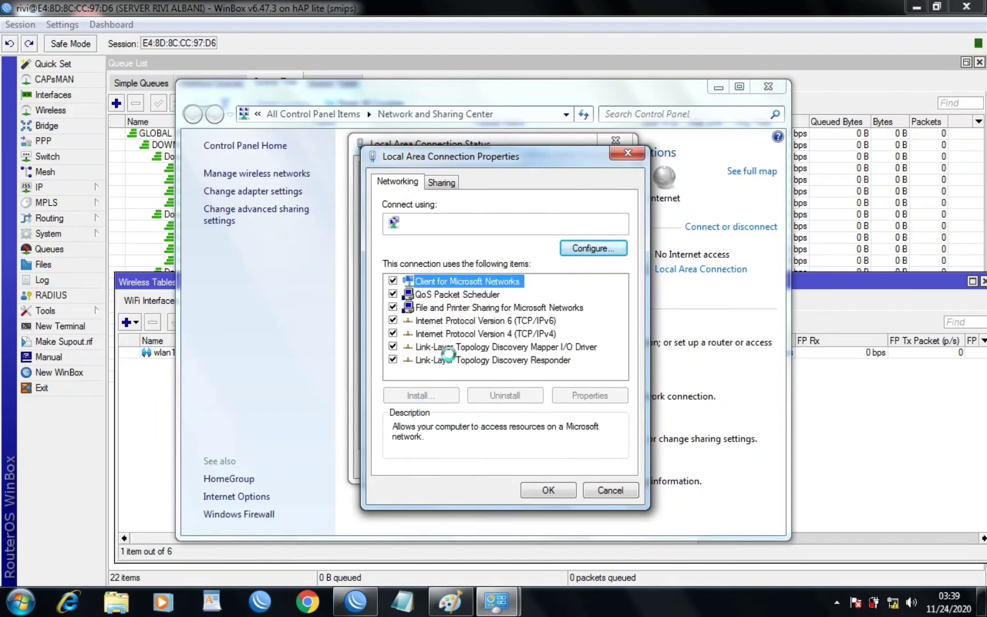
double_click(473, 335)
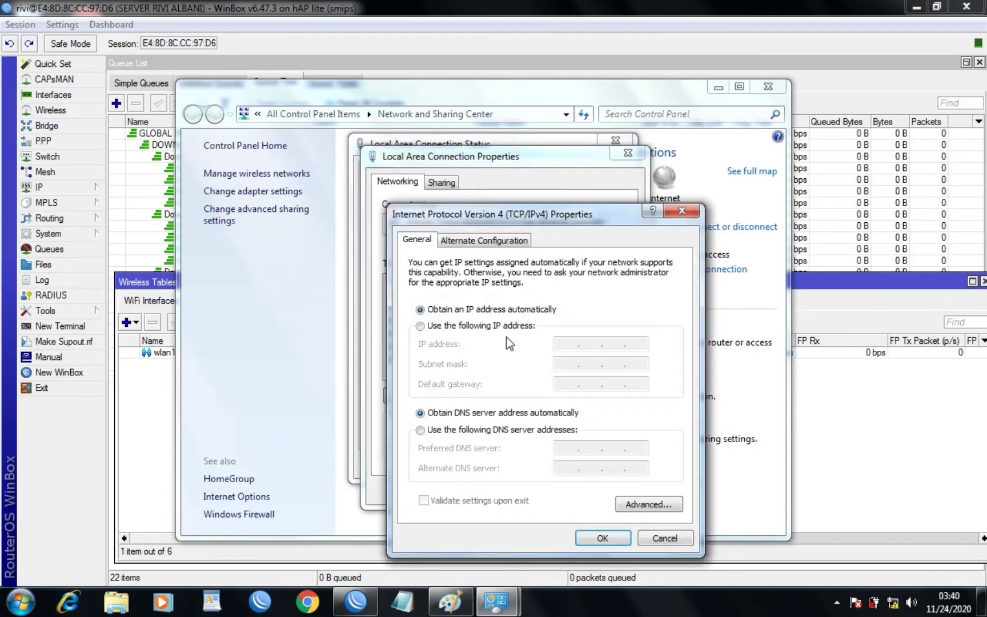
click(492, 326)
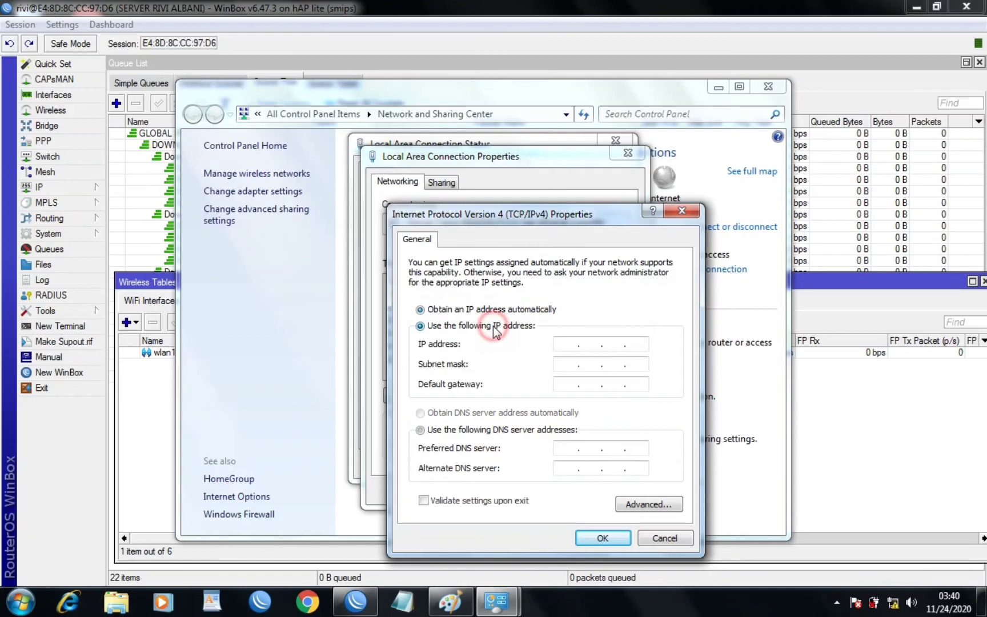
click(568, 341)
text(192.)
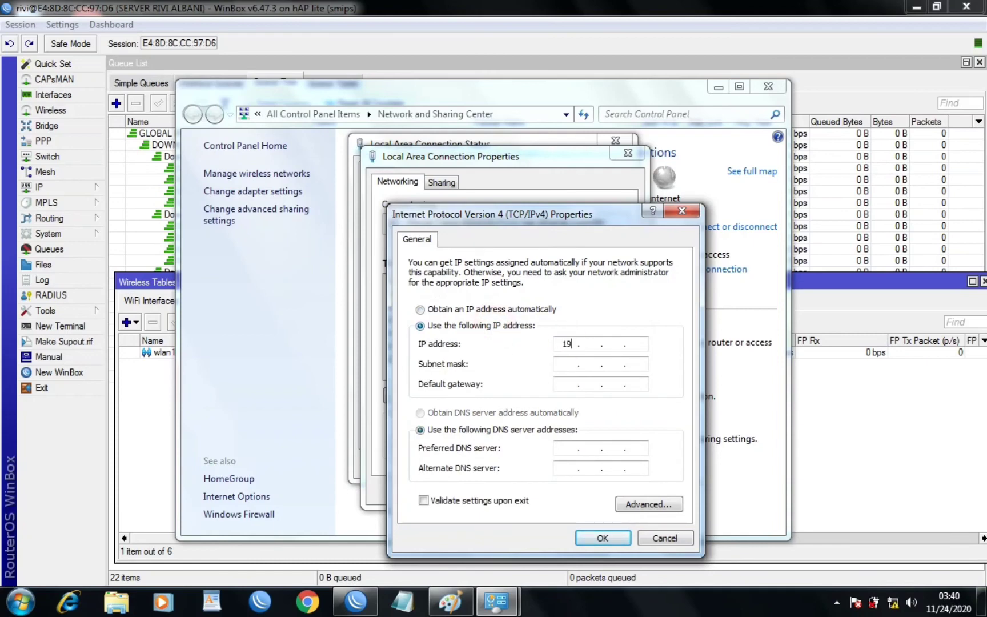
text(168.7.2)
click(566, 365)
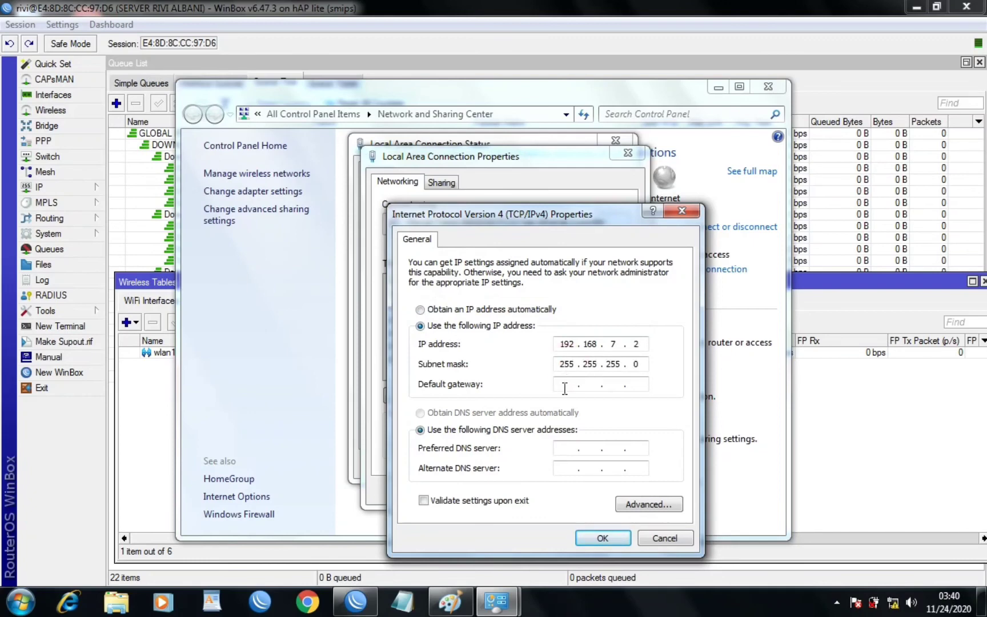
click(567, 382)
text(192)
text(68.7.1921687.1)
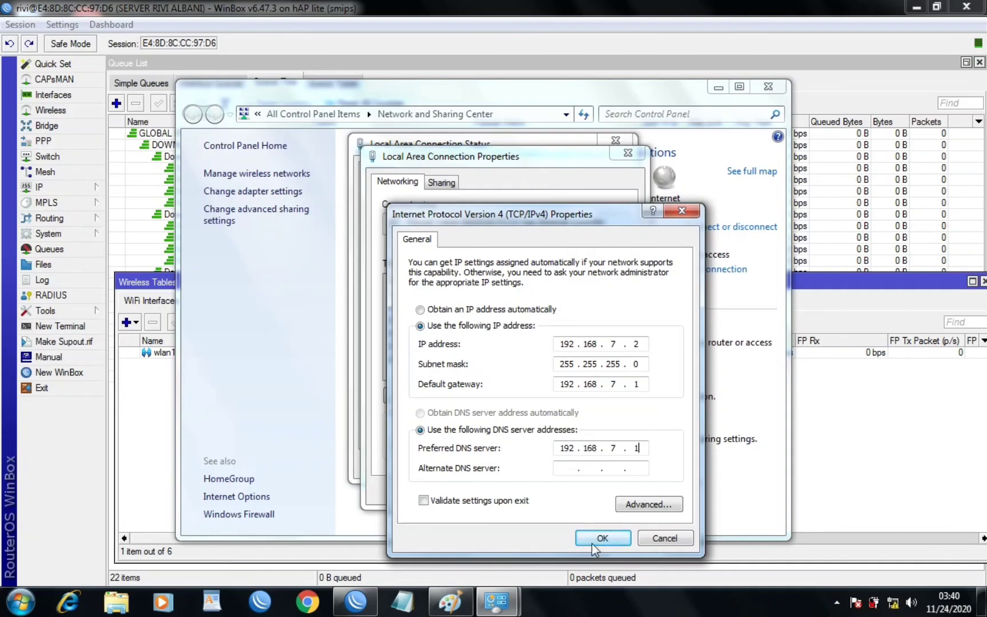
Step: Confirm the new IPv4 settings and close the connection windows and Network and Sharing Center
click(593, 539)
click(548, 491)
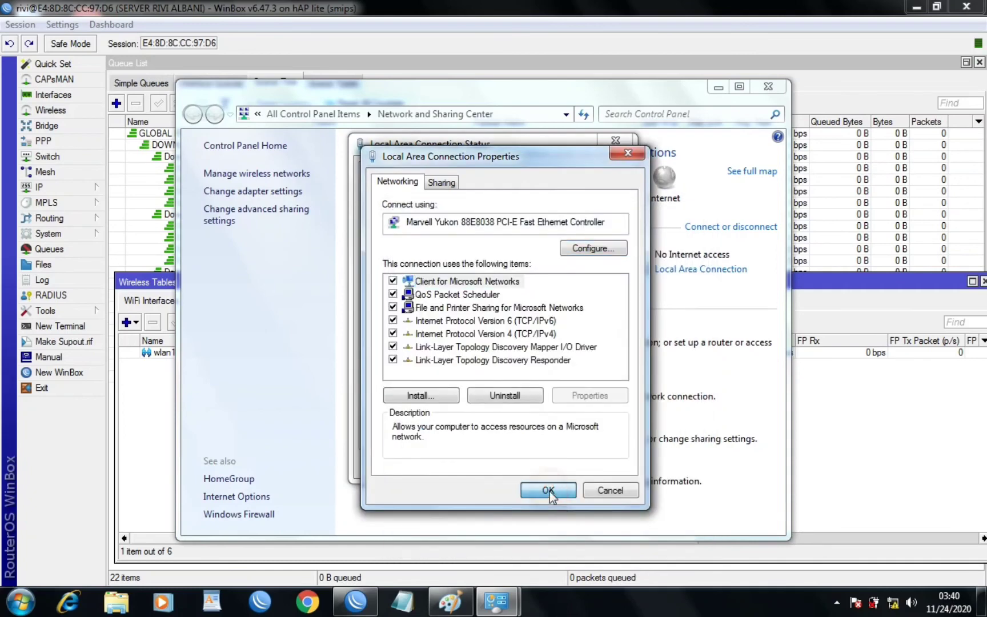
click(594, 464)
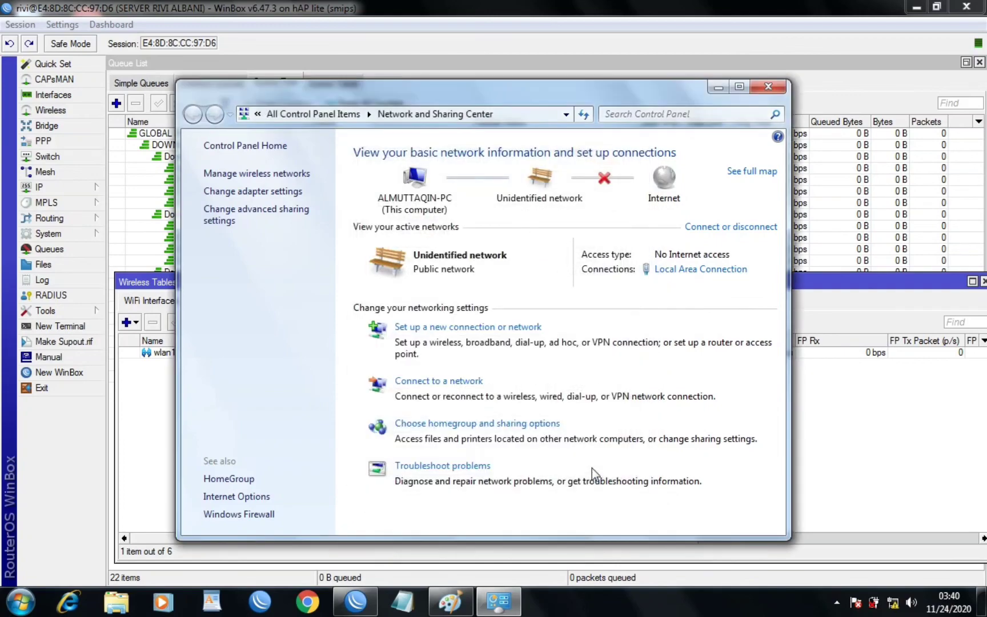
click(768, 88)
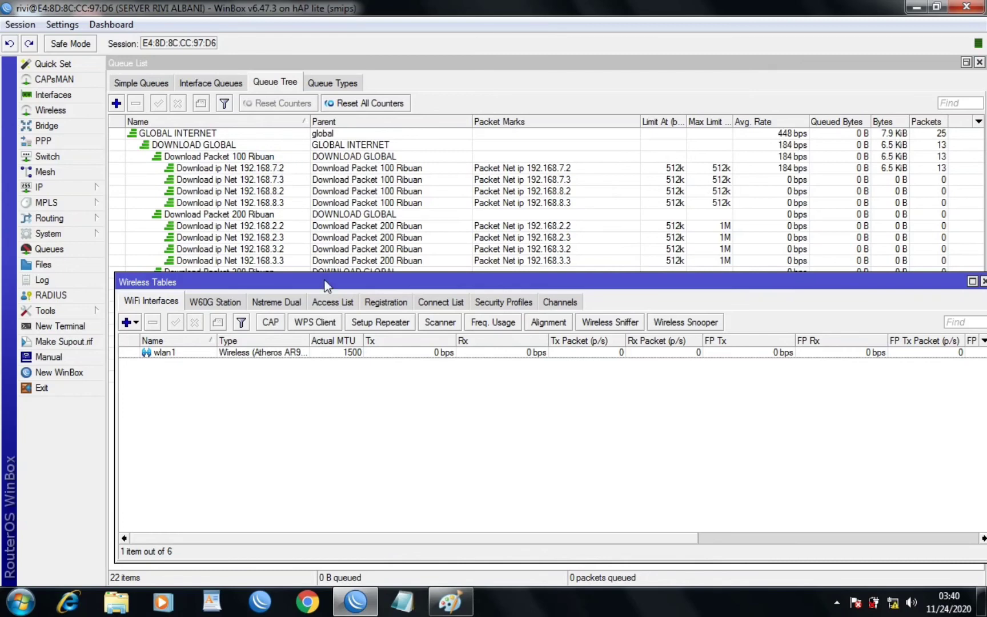
Step: Close the Wireless Tables window to expose the full queue tree, and start a new Chrome window
drag(321, 396, 321, 396)
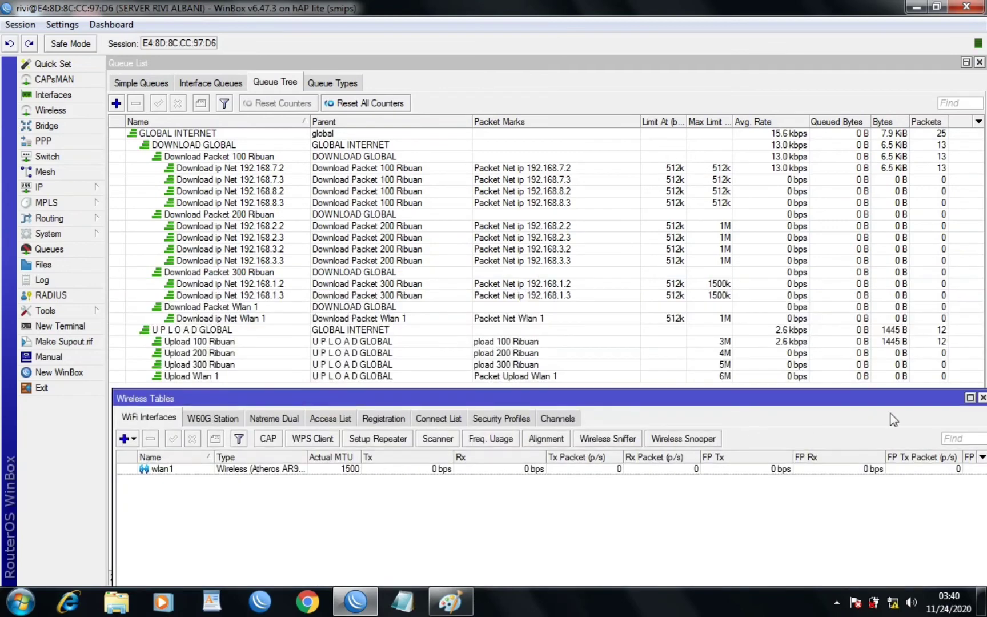
click(982, 398)
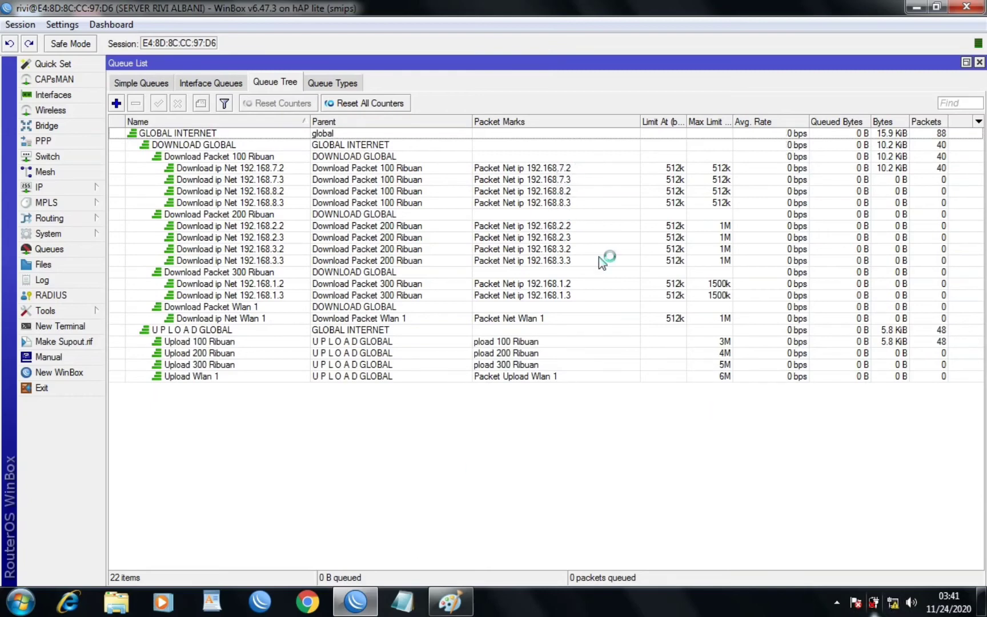
click(307, 605)
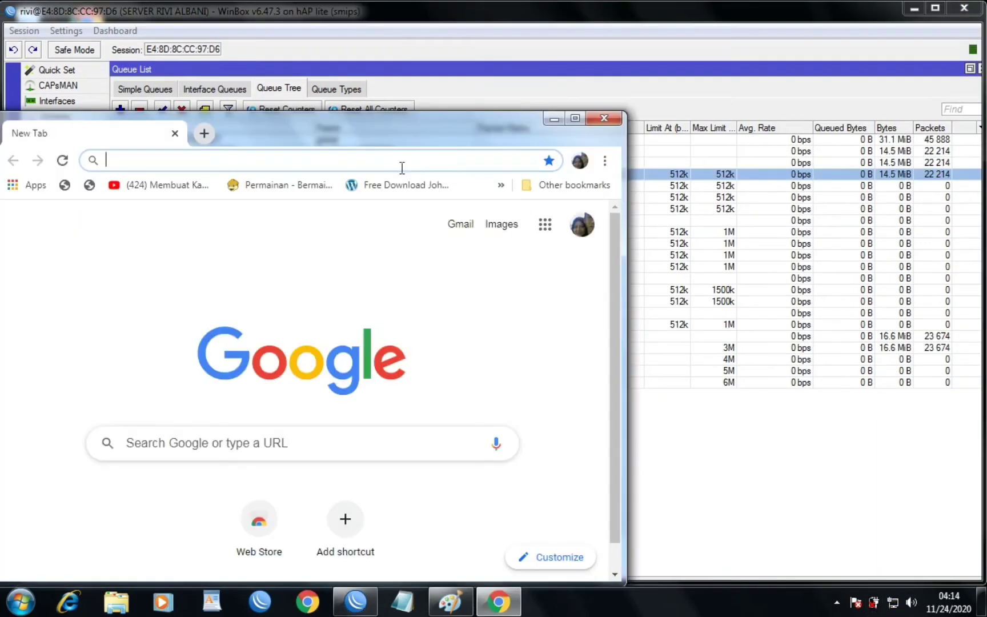
Step: Search Google for 'testspeed'
click(399, 162)
text(tets)
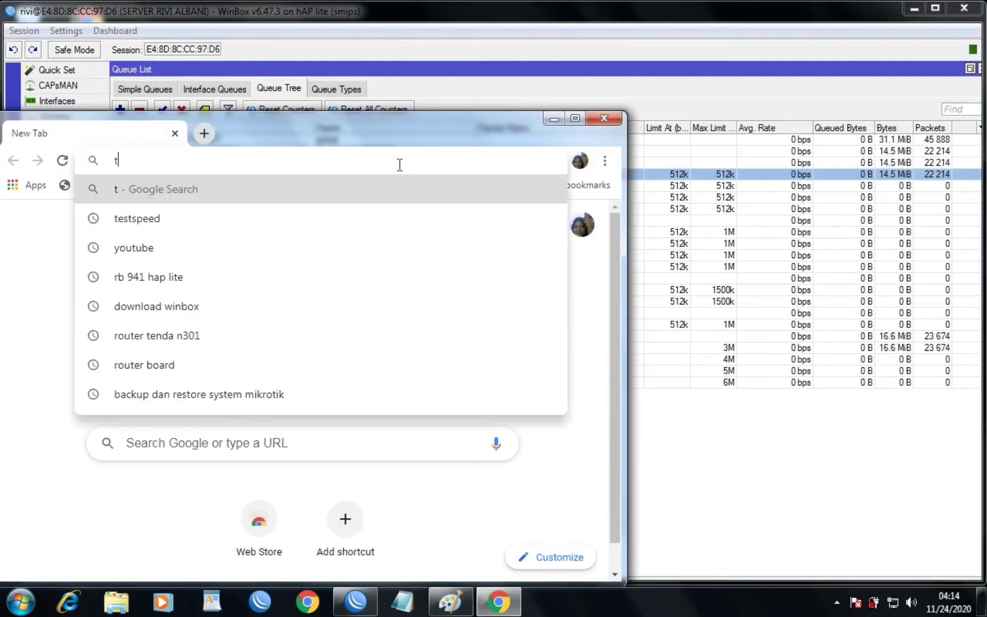
key(BackSpace)
key(BackSpace)
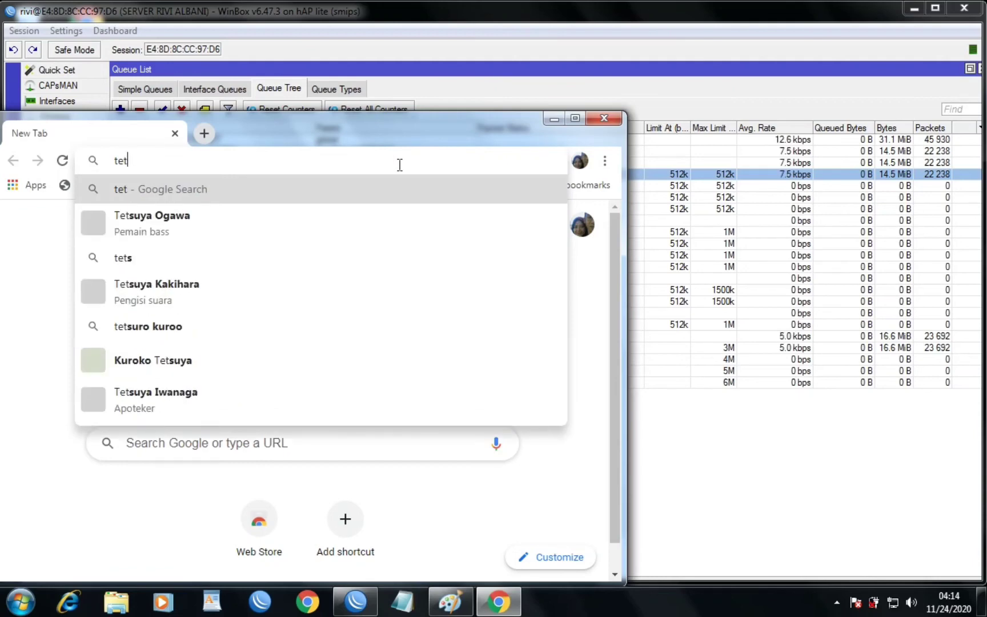
text(s)
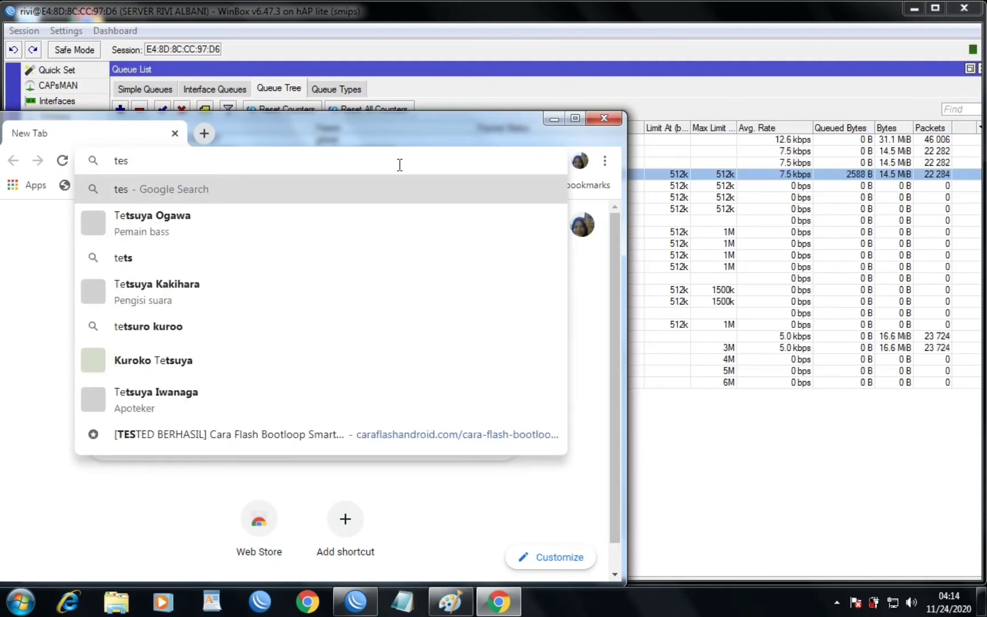
text(tspe)
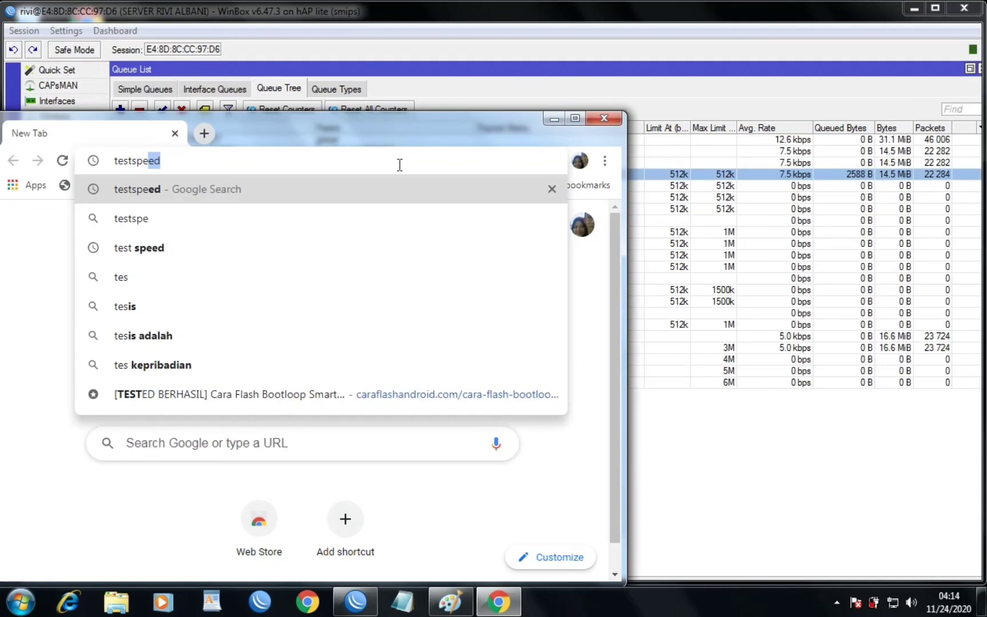
text(ed)
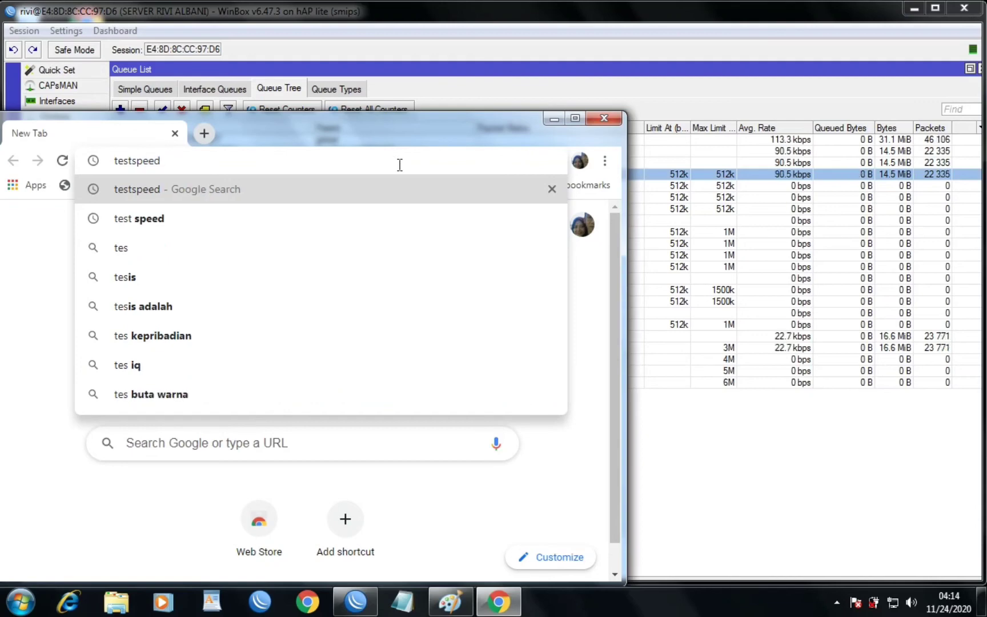
key(Return)
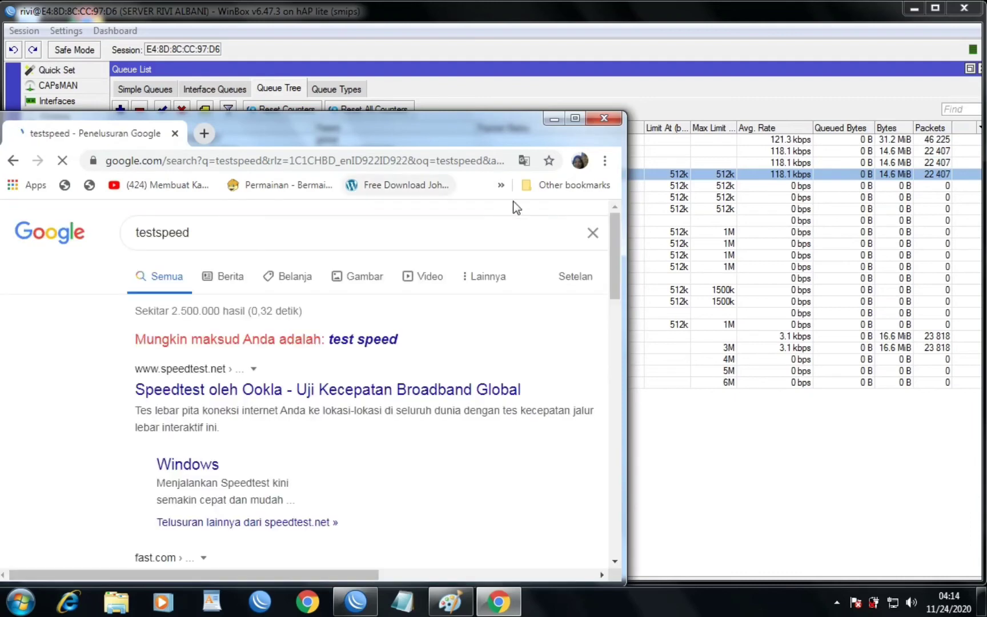
Step: Open the Cyberindo speedtest.cbn.id result and lower Chrome so the queue tree shows
drag(612, 242, 611, 331)
click(248, 307)
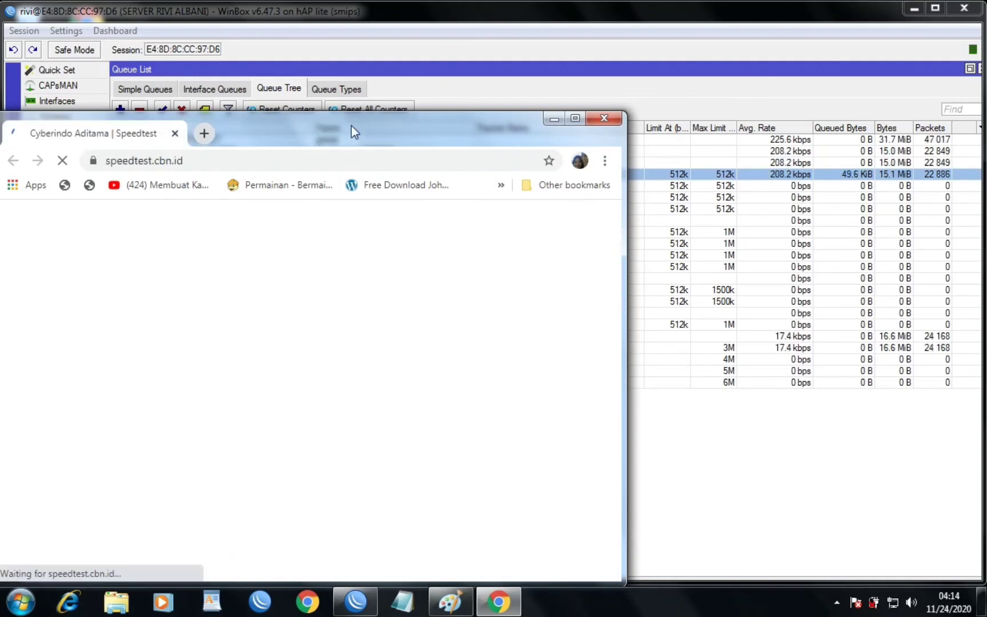
drag(352, 148, 354, 252)
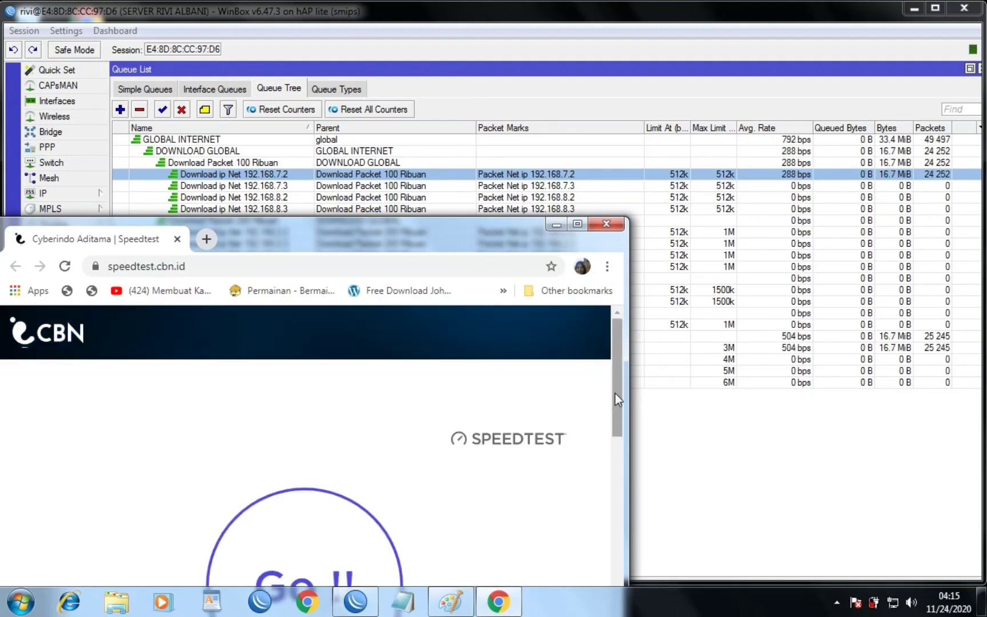
Step: Run the speed test from 192.168.7.2 while watching its queue traffic in WinBox
drag(615, 393, 614, 417)
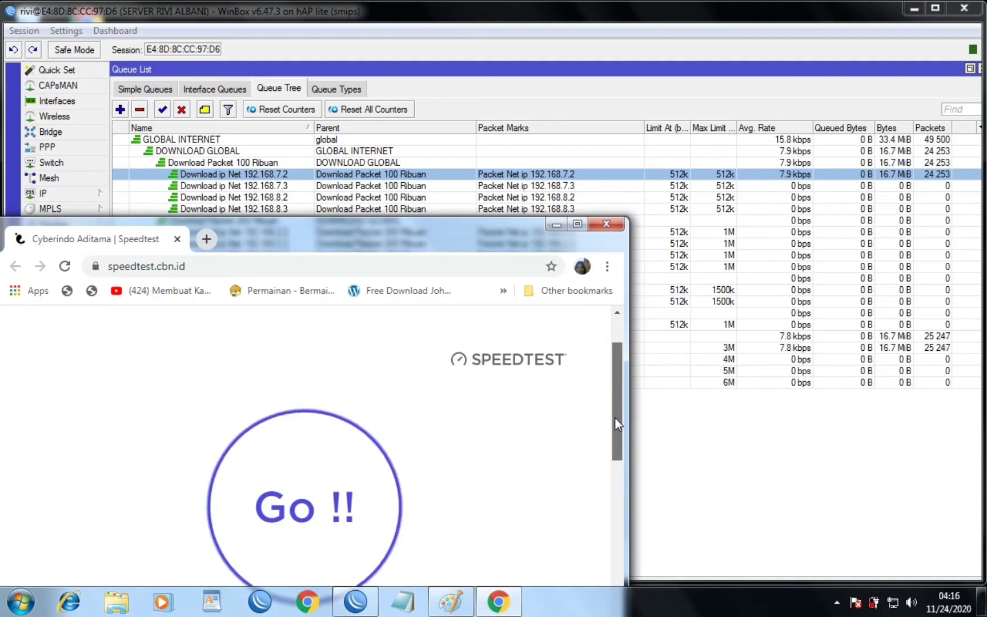
click(314, 505)
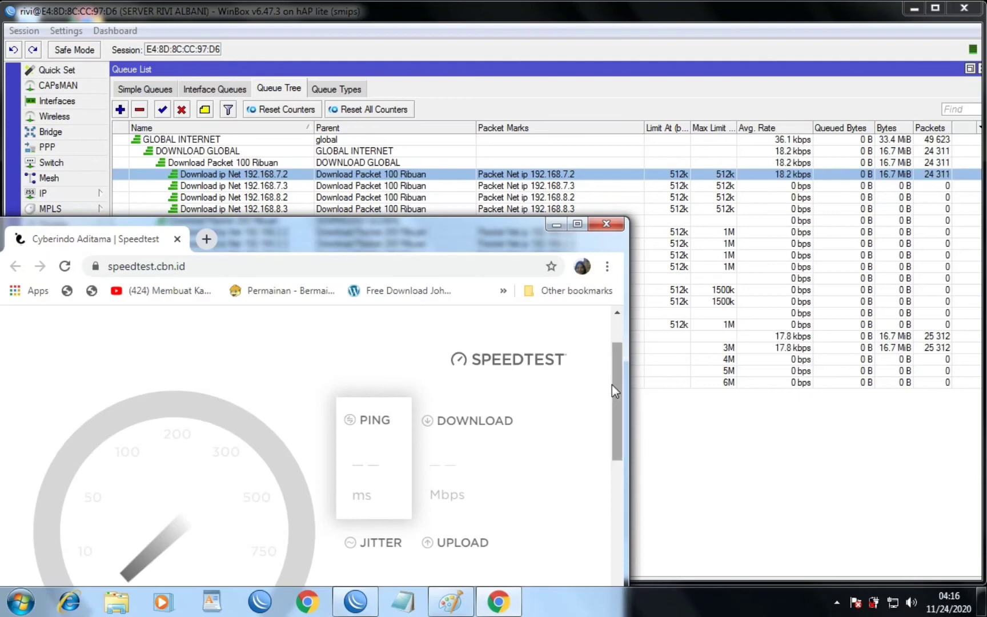
scroll(429, 357, down, 2)
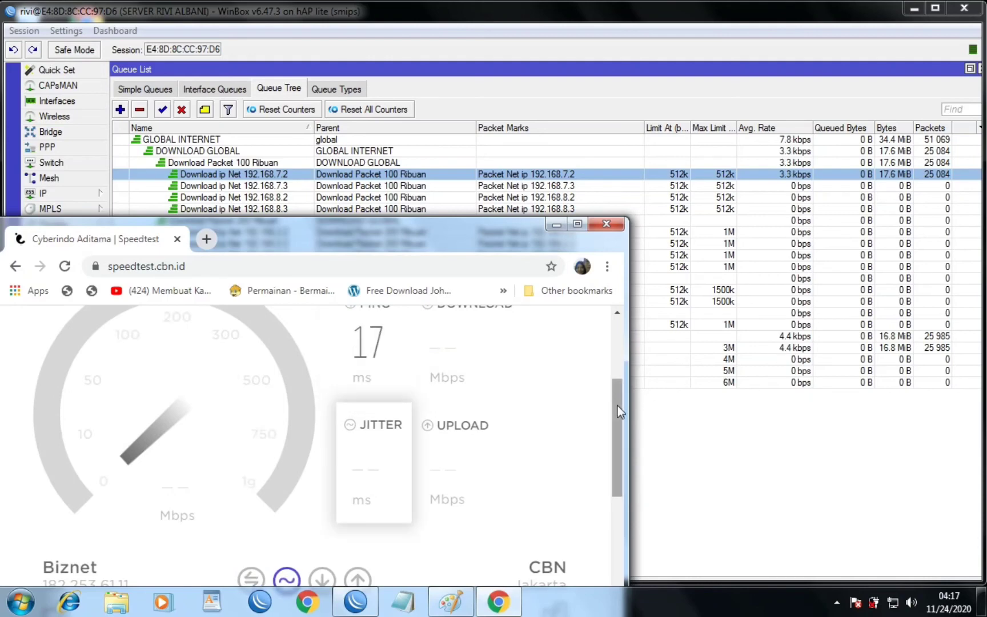
drag(618, 405, 619, 382)
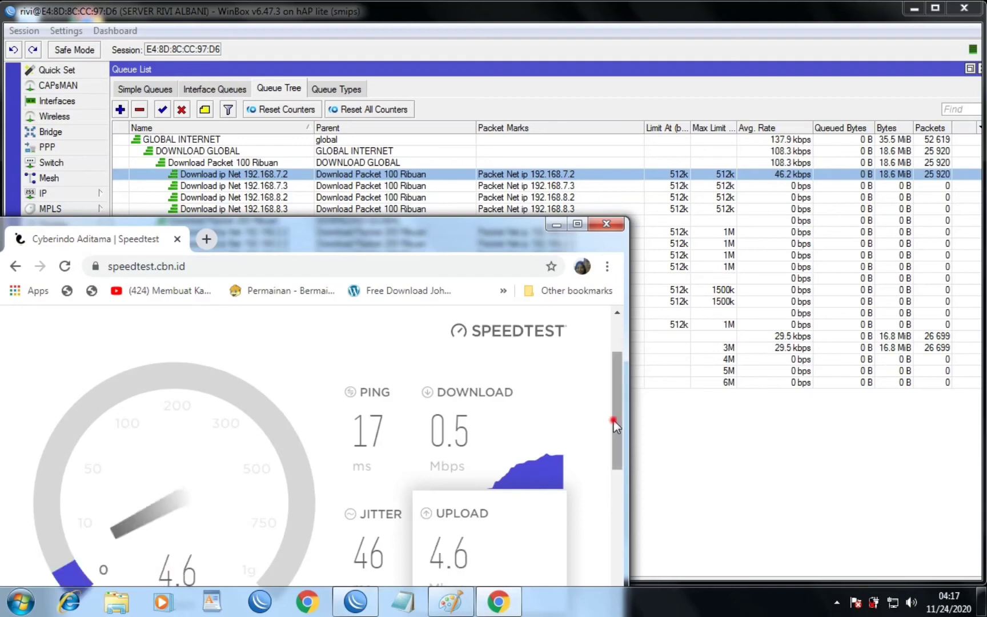
drag(613, 421, 614, 426)
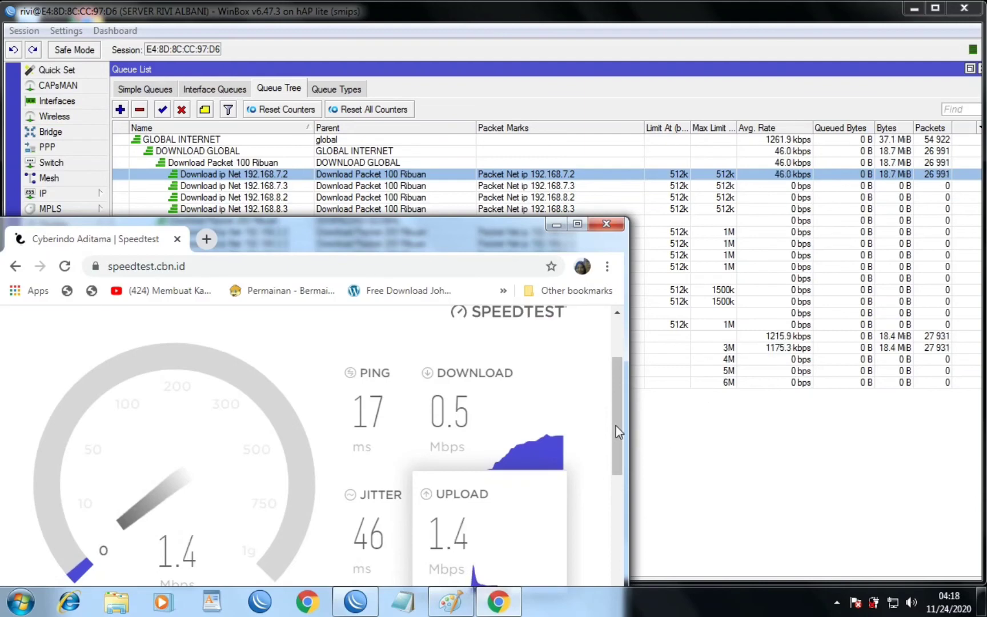
drag(616, 425, 616, 442)
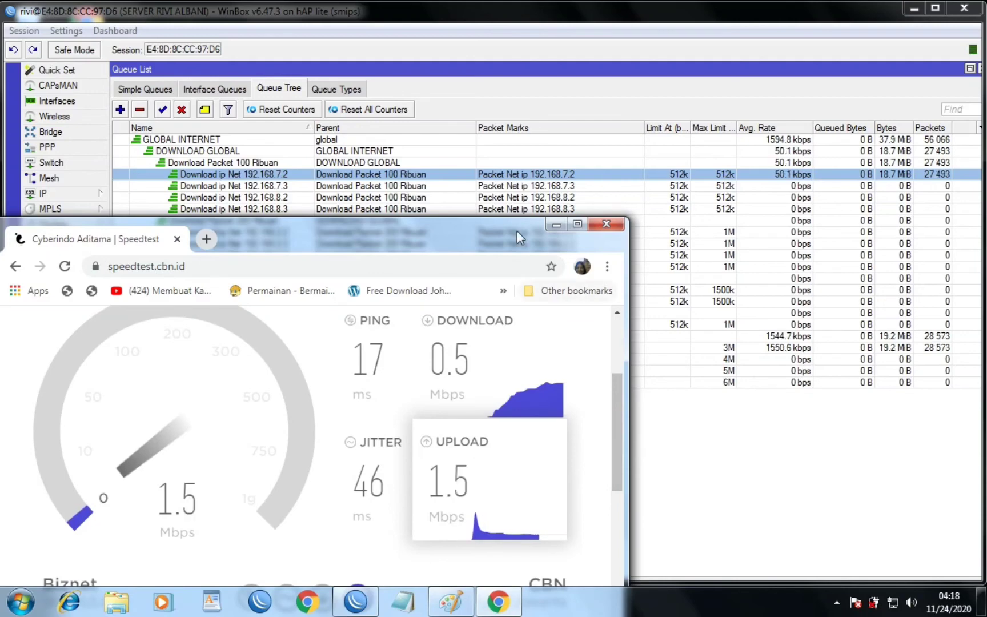
drag(519, 237, 476, 402)
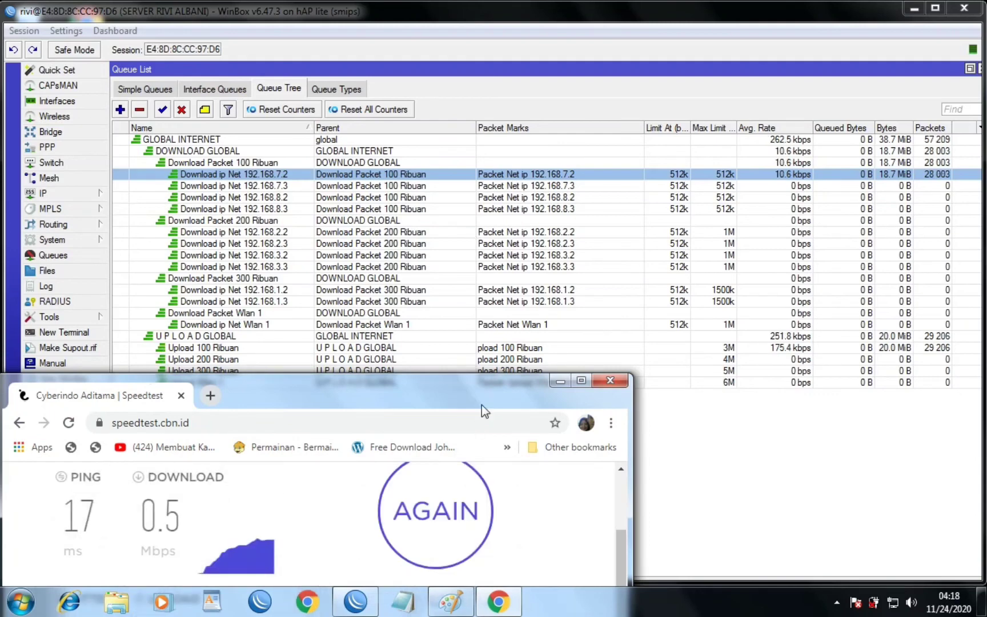
drag(482, 398, 483, 210)
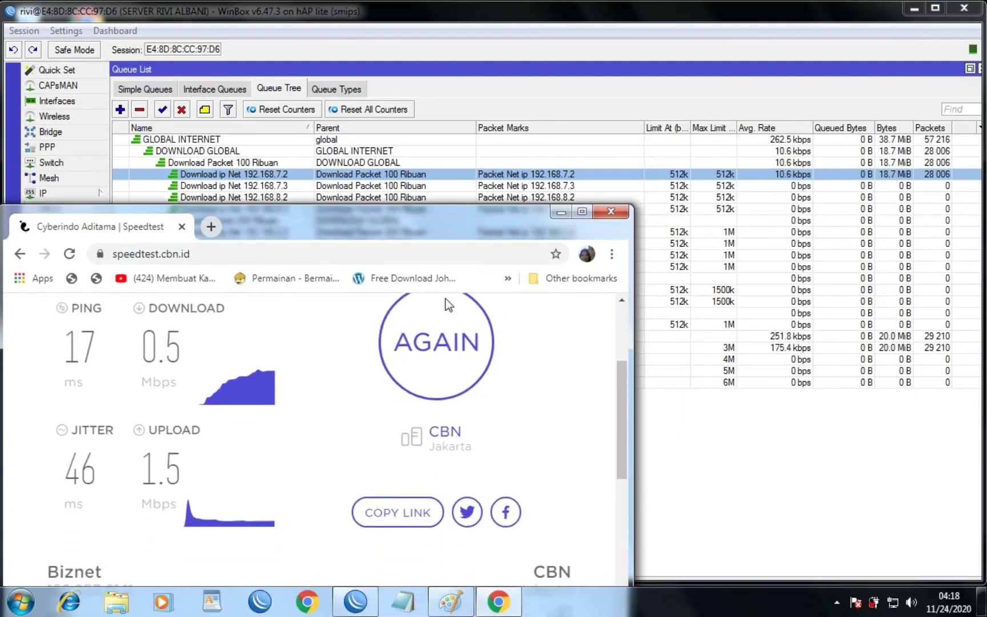
Step: Rerun the test, reading 17 ms ping, 0.5 Mbps download and 2.0 Mbps upload
click(435, 337)
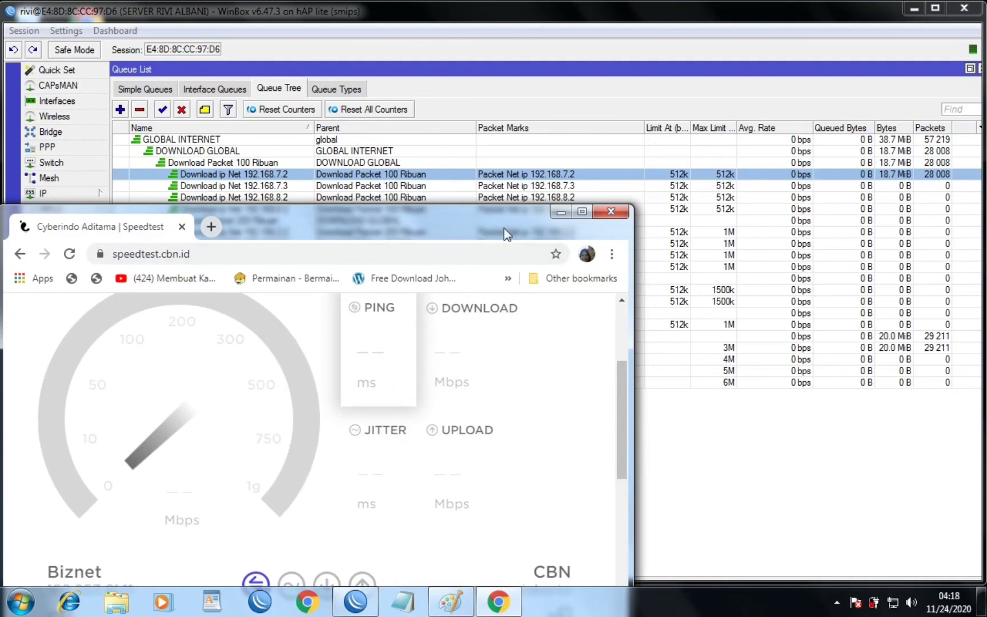
drag(504, 229, 506, 262)
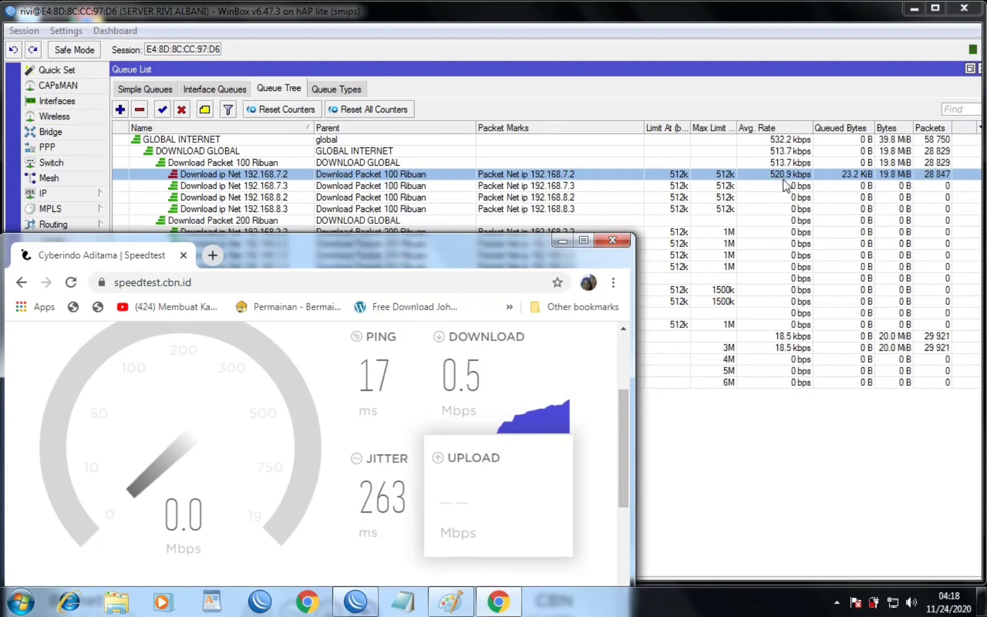
click(622, 418)
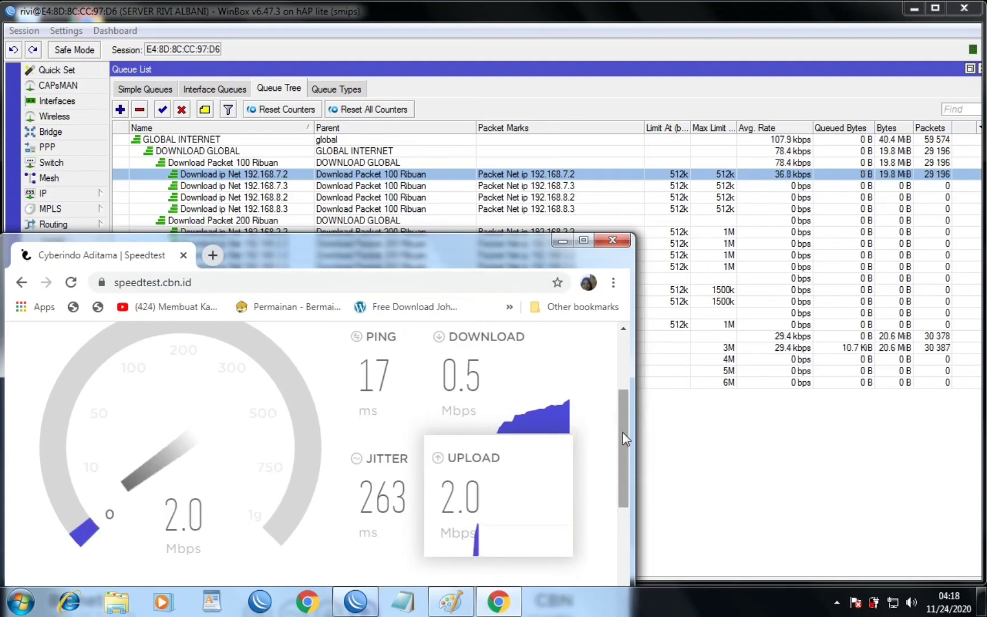
drag(622, 432, 623, 441)
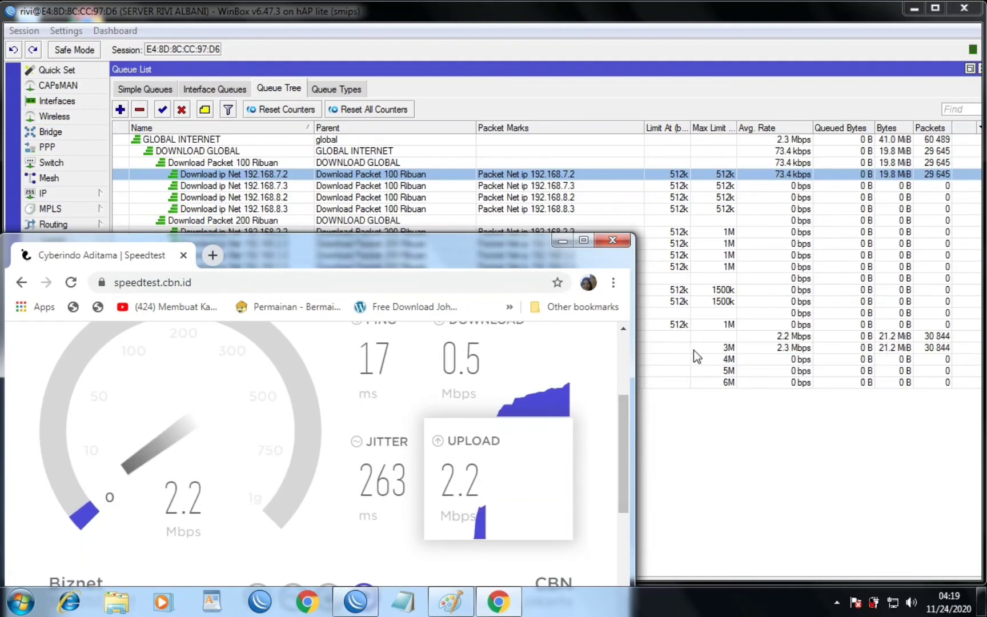
drag(518, 296, 518, 306)
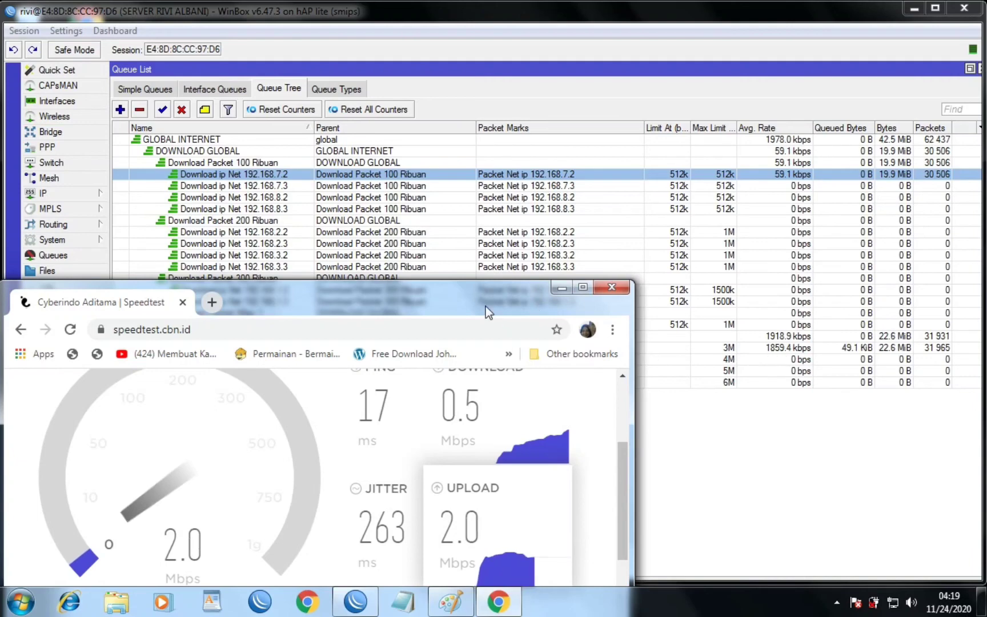
drag(486, 306, 481, 390)
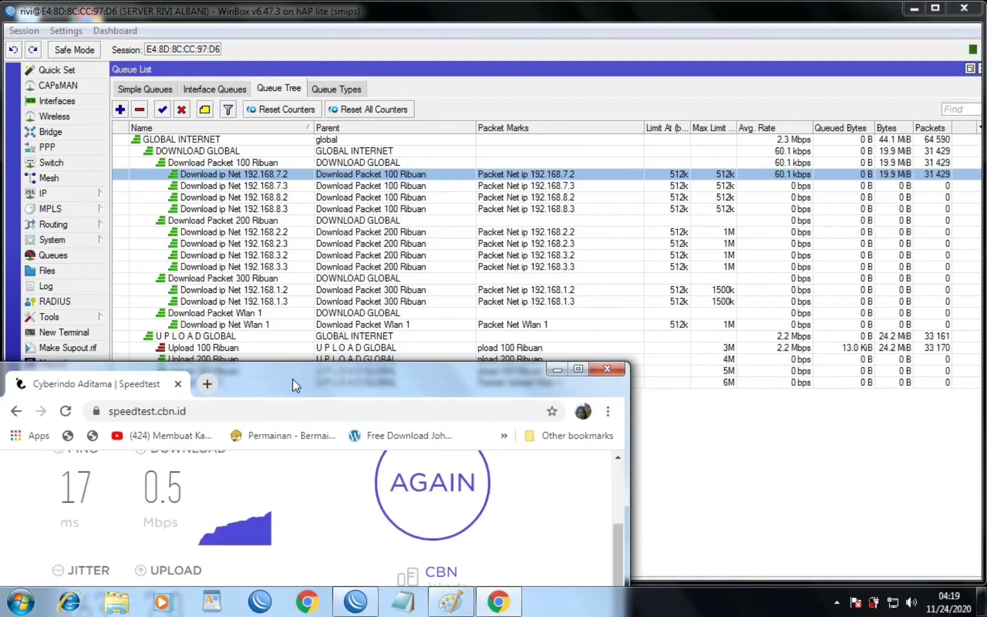
drag(293, 378, 326, 175)
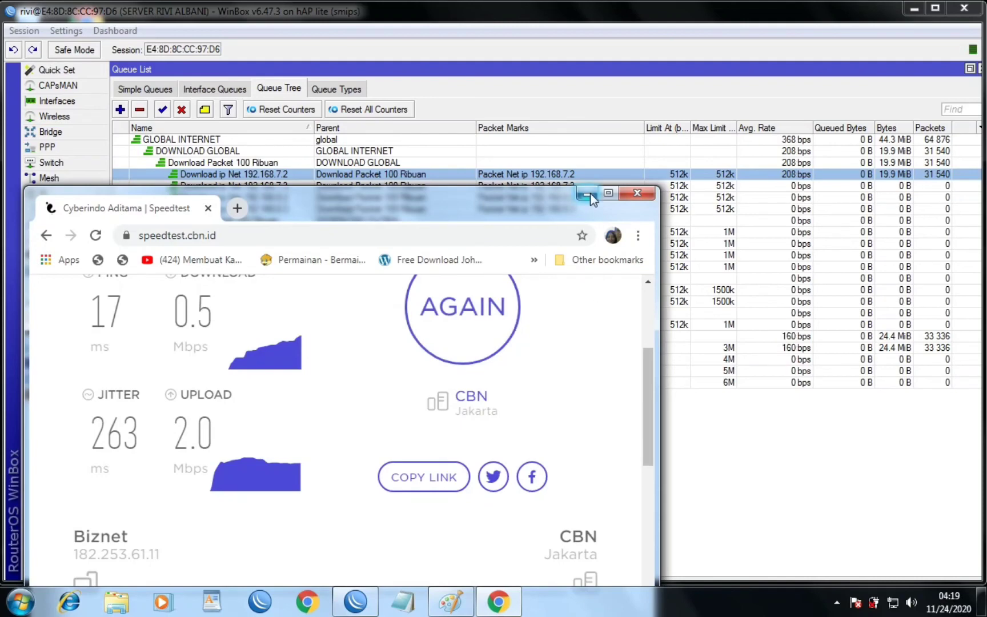
drag(555, 193, 554, 323)
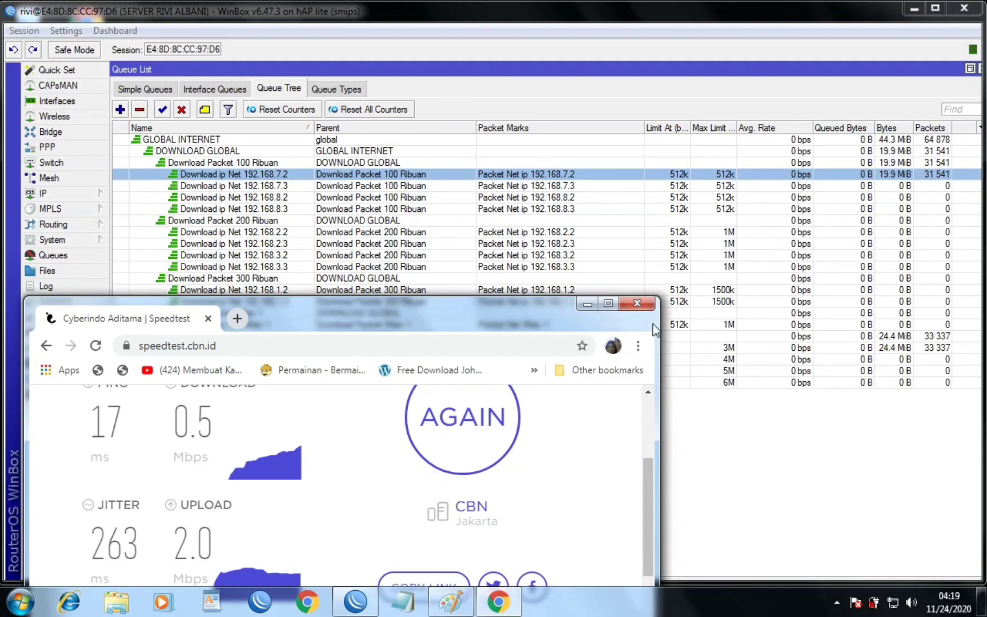
drag(535, 322, 535, 369)
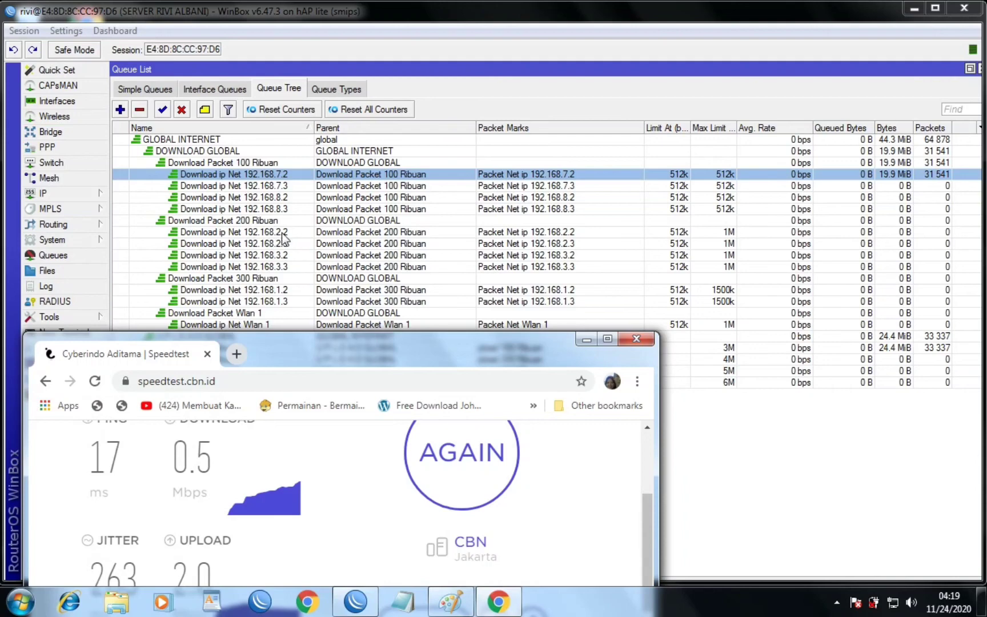
Step: Open the IPv4 properties of the Local Area Connection
click(897, 607)
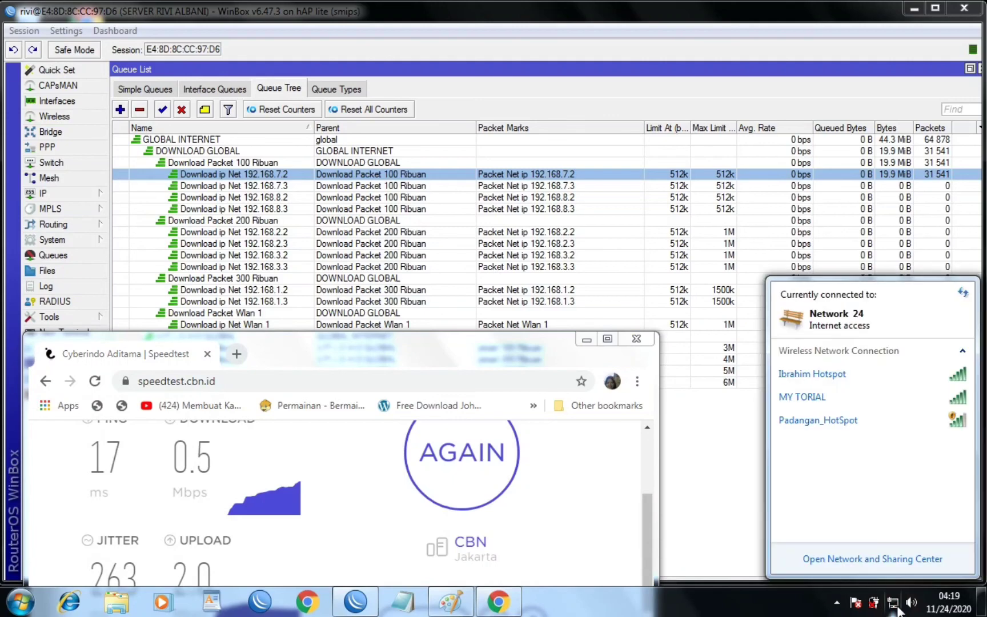
click(896, 559)
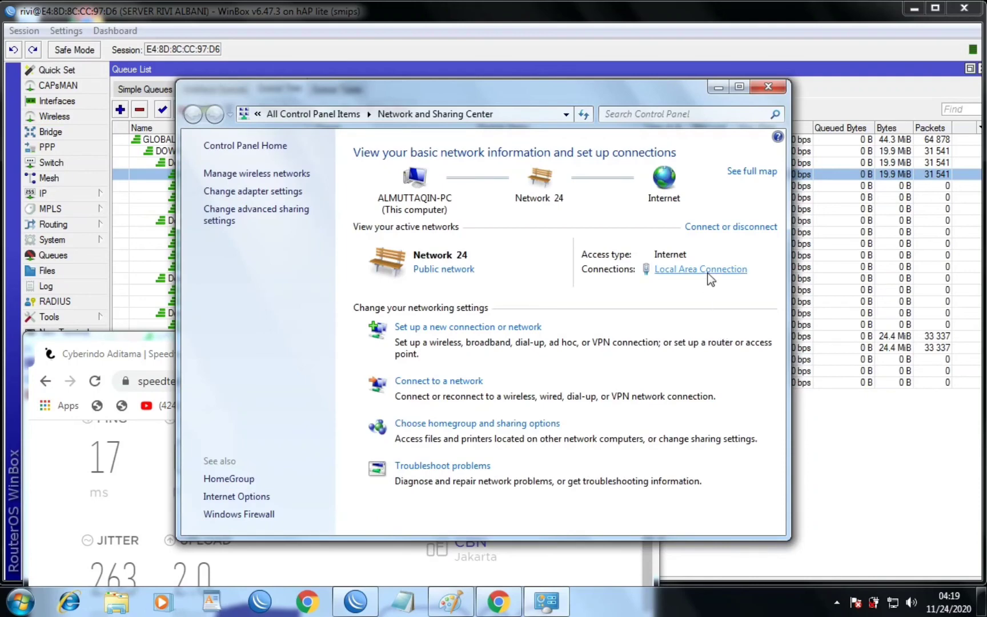
click(710, 278)
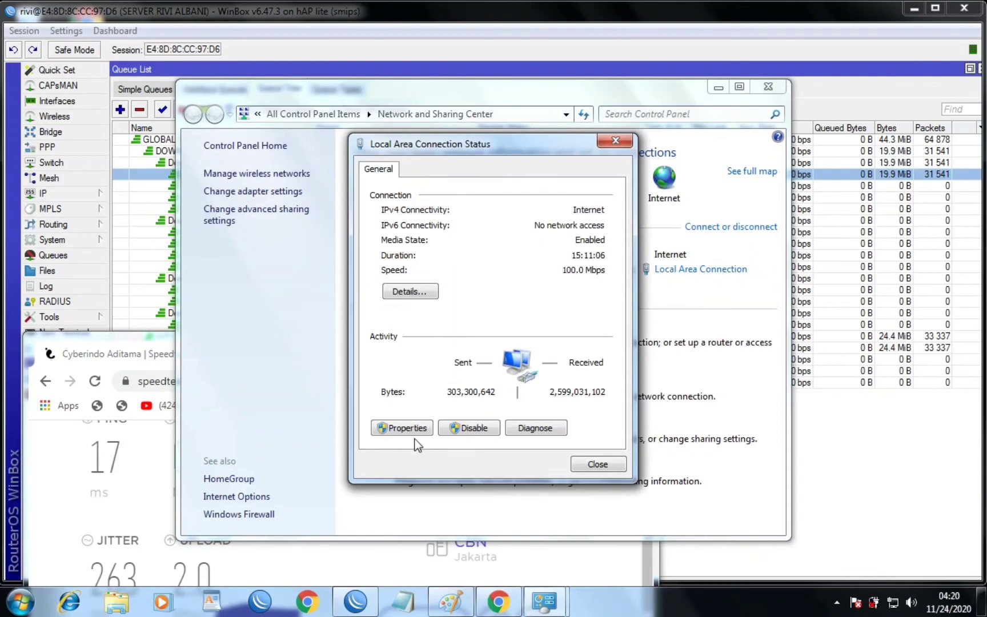
click(414, 432)
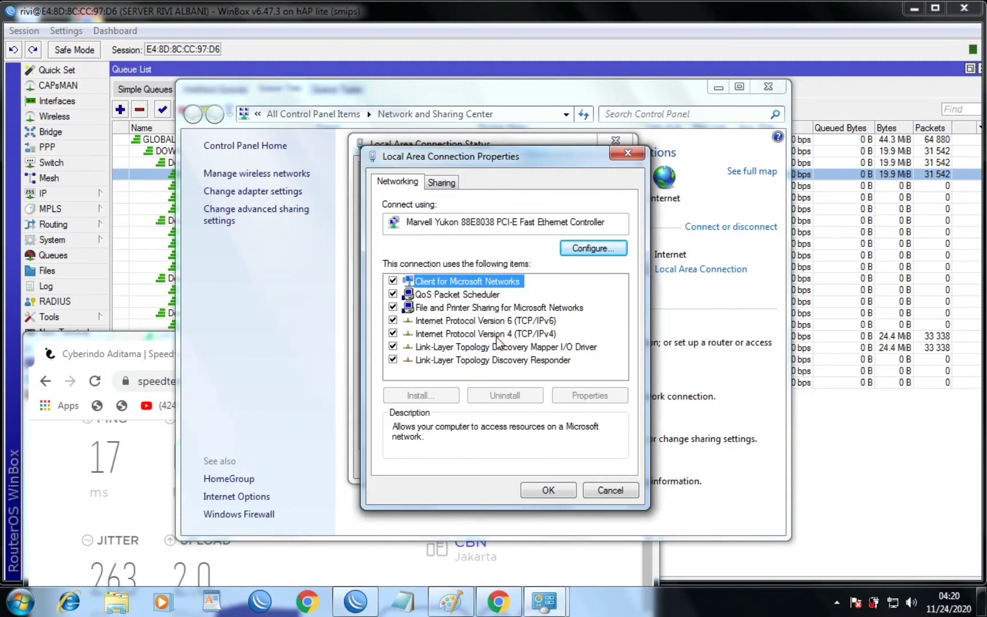
double_click(497, 335)
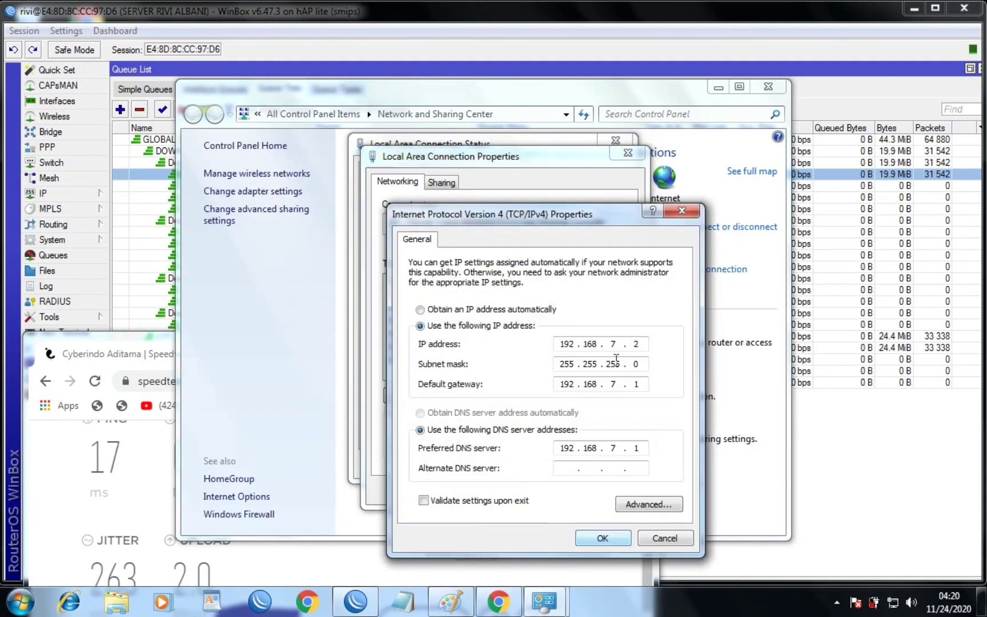
Step: Set IP 192.168.2.2 with gateway and preferred DNS 192.168.2.1, and confirm
double_click(617, 344)
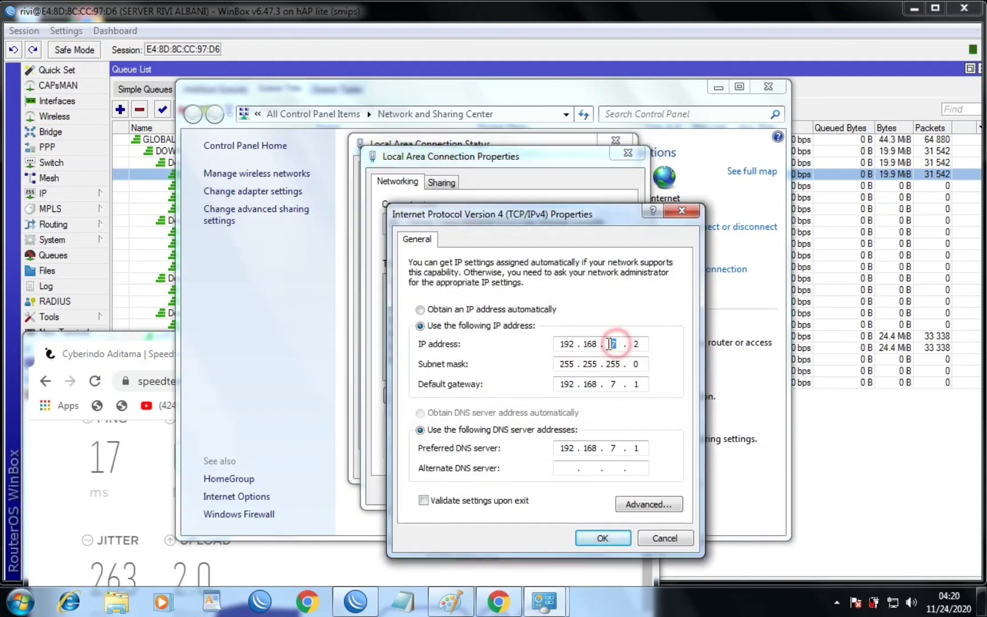
text(2)
double_click(617, 383)
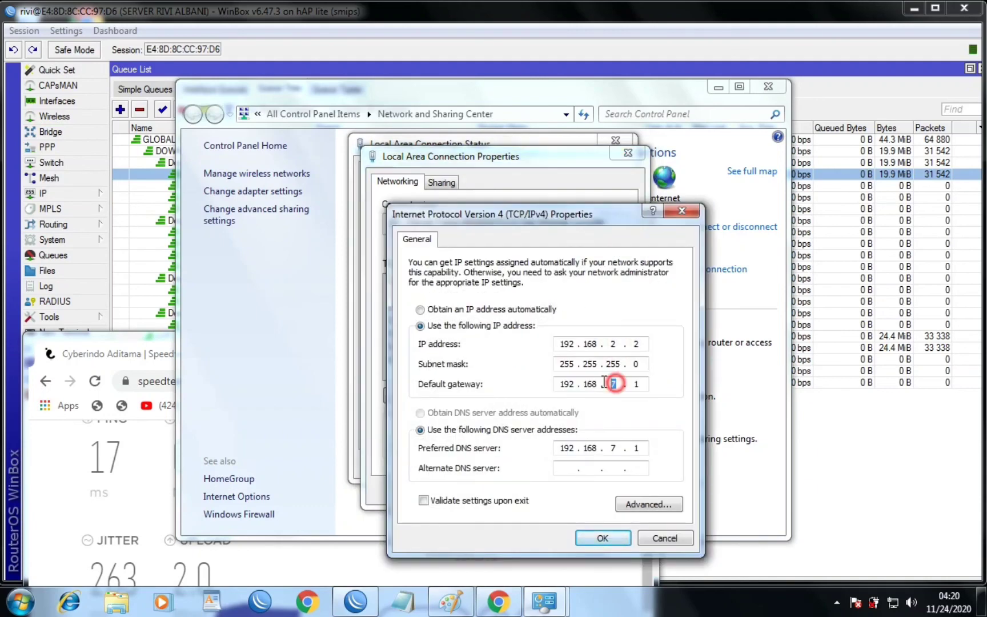
text(2)
double_click(615, 447)
text(2)
click(599, 535)
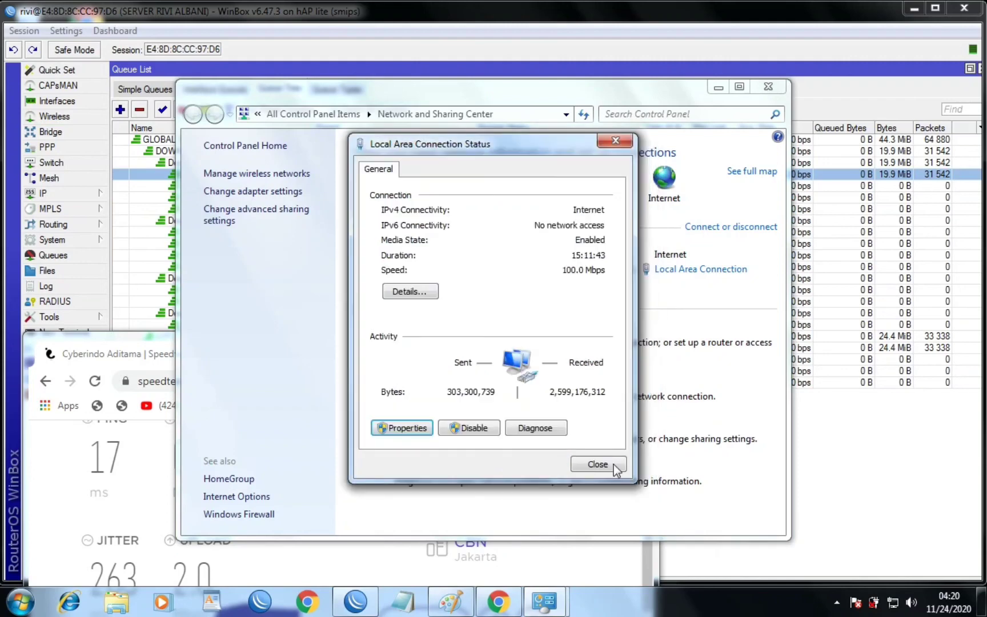
click(609, 463)
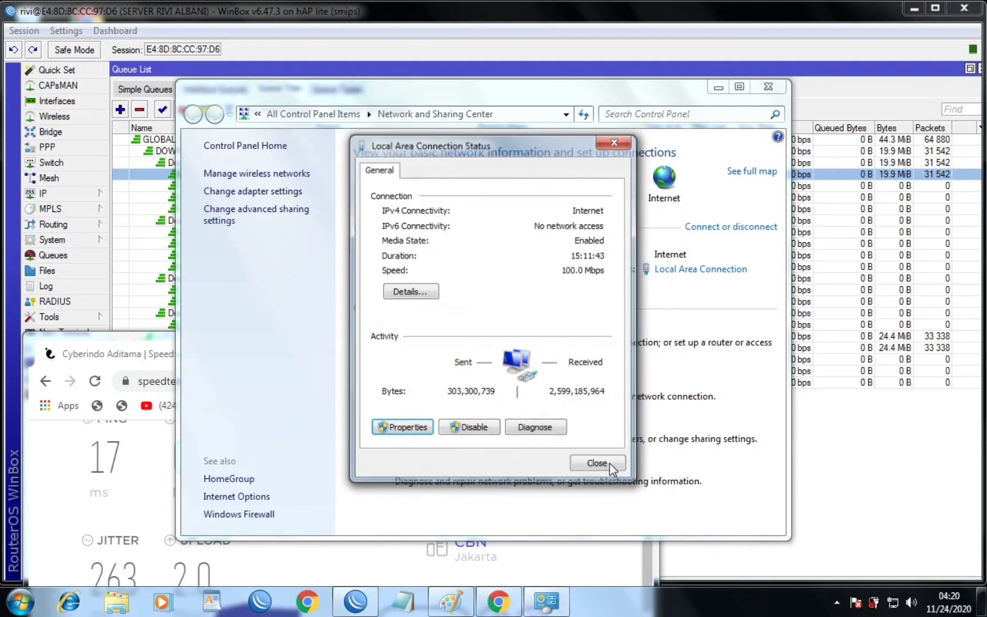
Step: Run a new speed test and watch the Download ip Net 192.168.2.2 queue: 0.7 Mbps down, 2.2 Mbps up
click(767, 87)
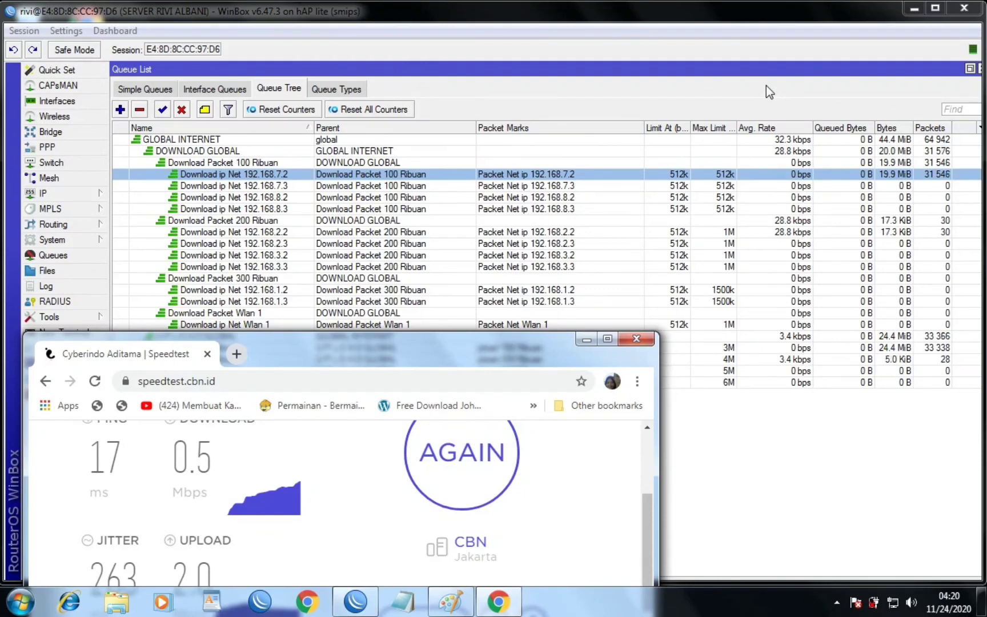
click(455, 466)
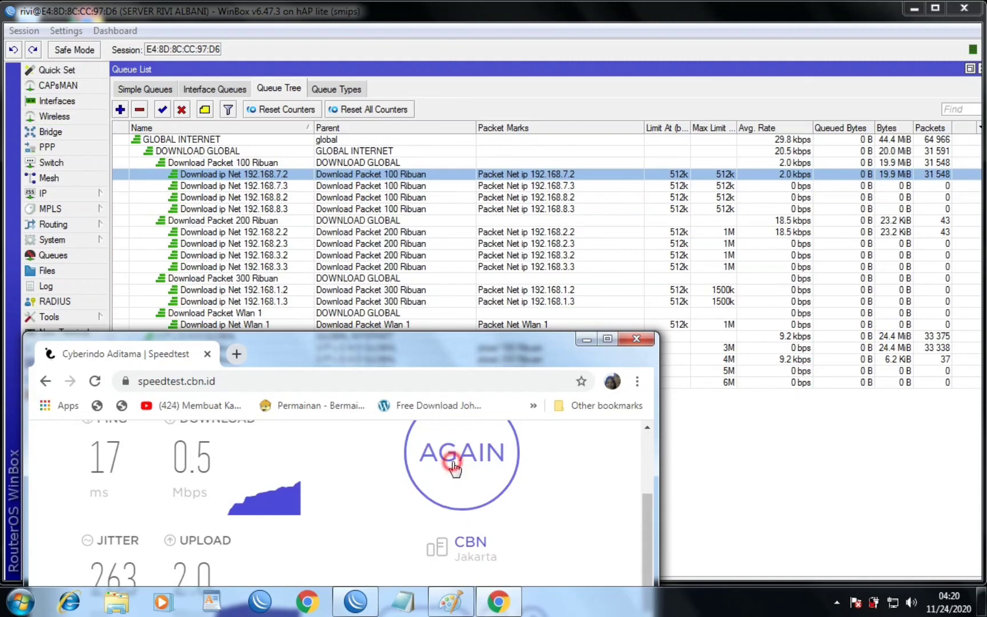
click(631, 233)
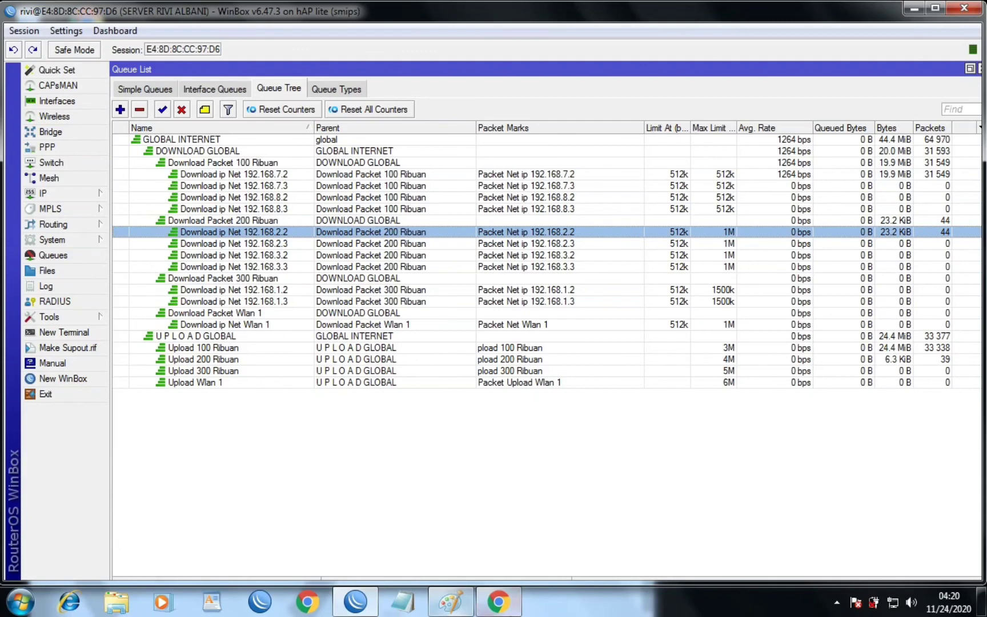
click(498, 601)
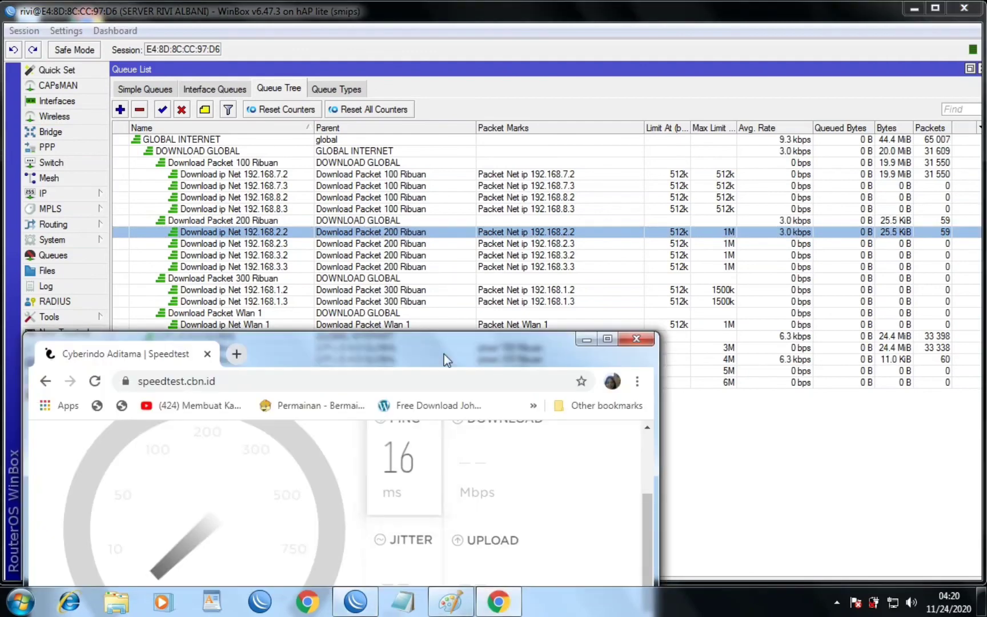
drag(436, 352, 385, 274)
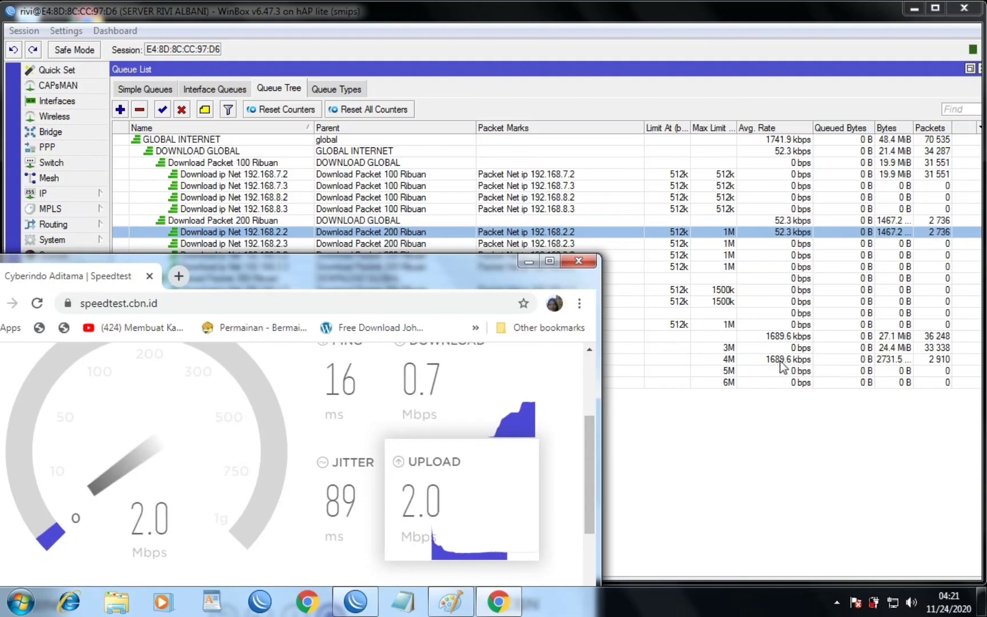
drag(481, 281, 473, 396)
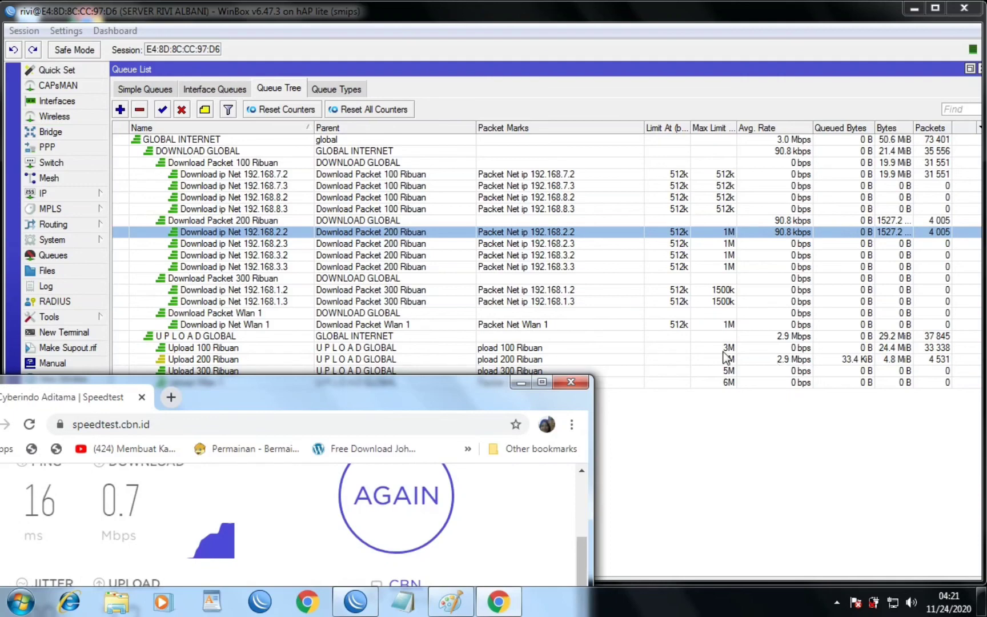
drag(383, 397, 385, 257)
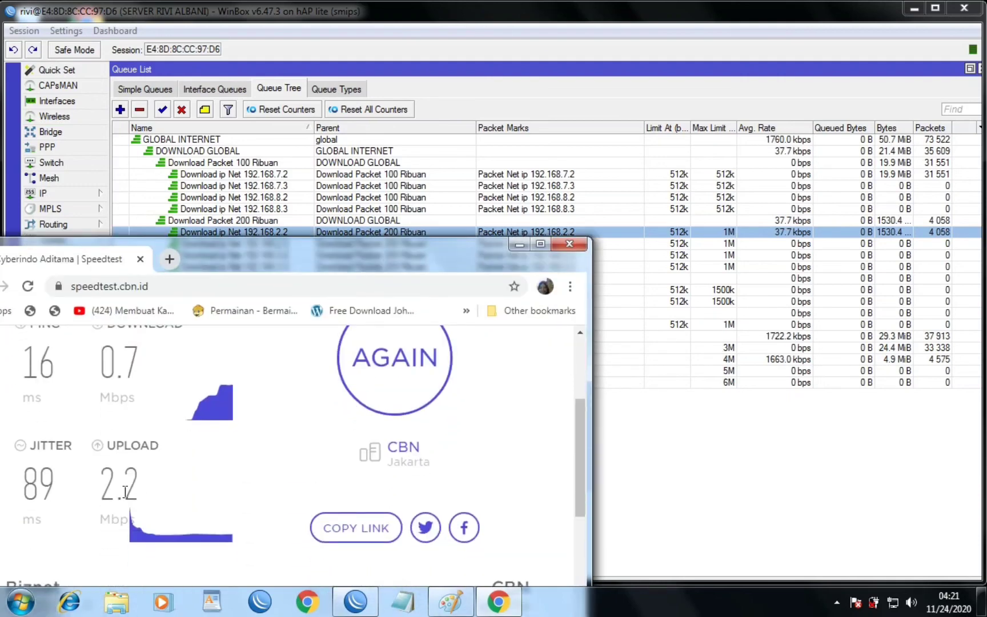
Step: Rerun the speed test, reading 18 ms ping and 1.0 Mbps download under the 1M limit
click(390, 389)
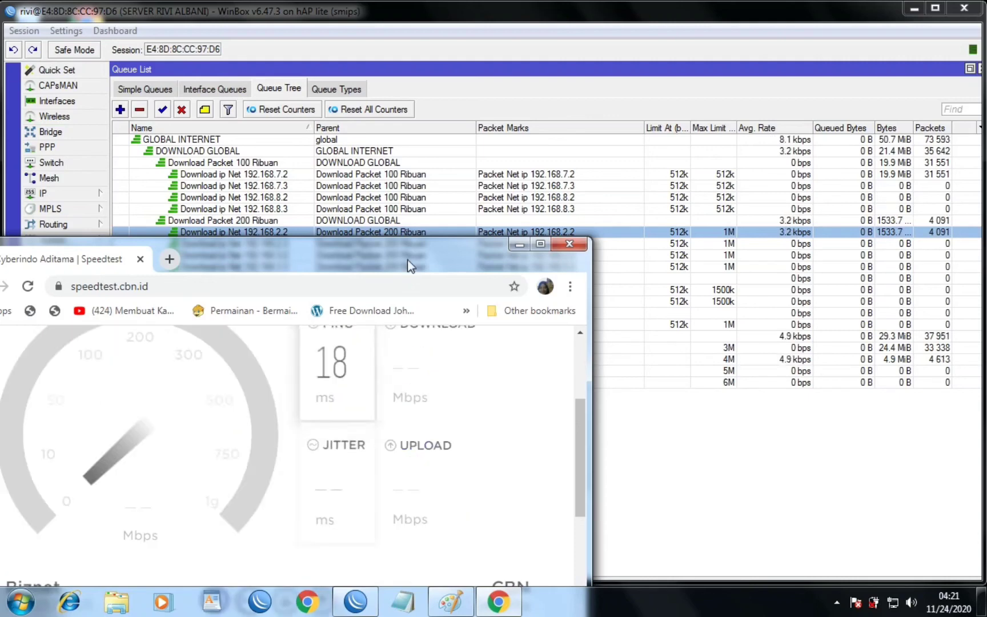
drag(406, 268, 406, 275)
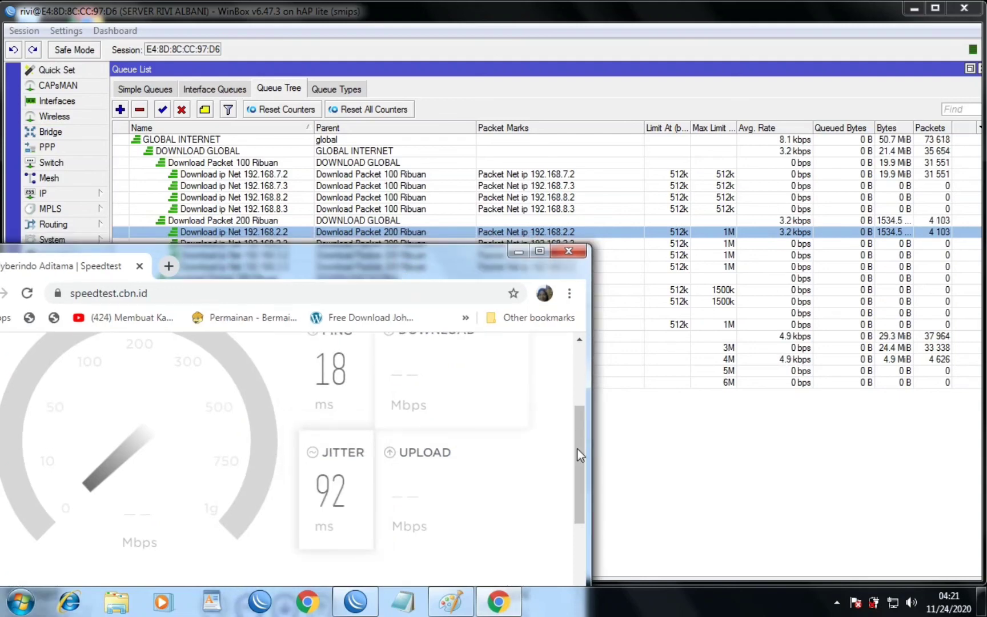
drag(578, 450, 575, 430)
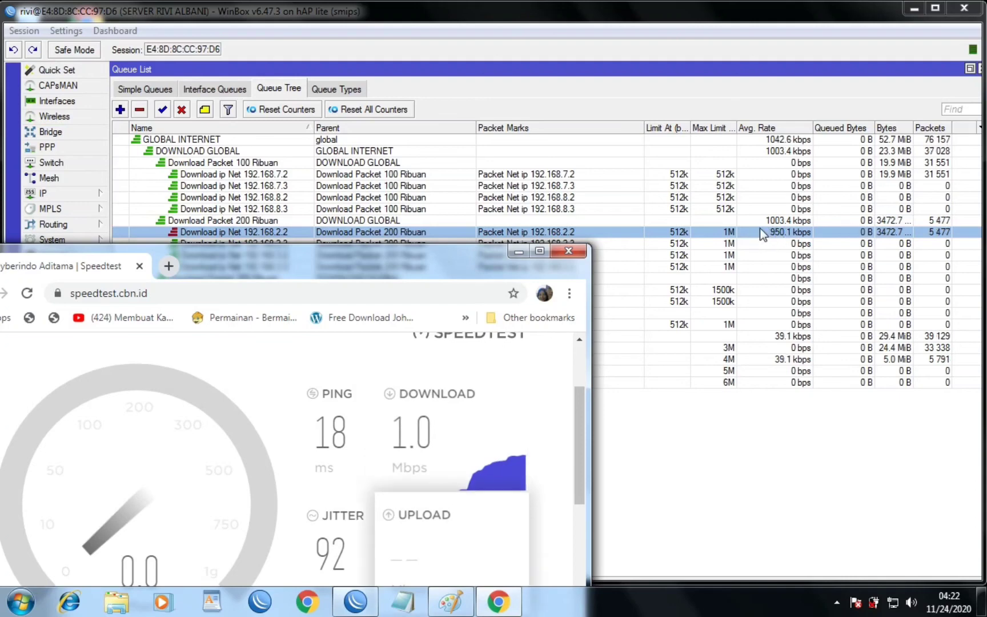
click(579, 444)
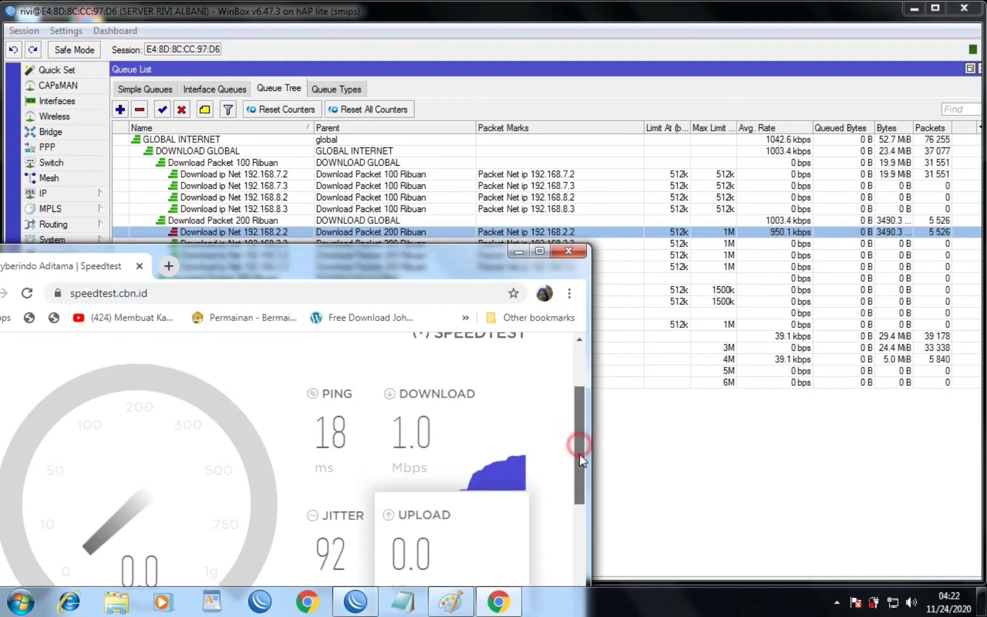
scroll(579, 455, down, 1)
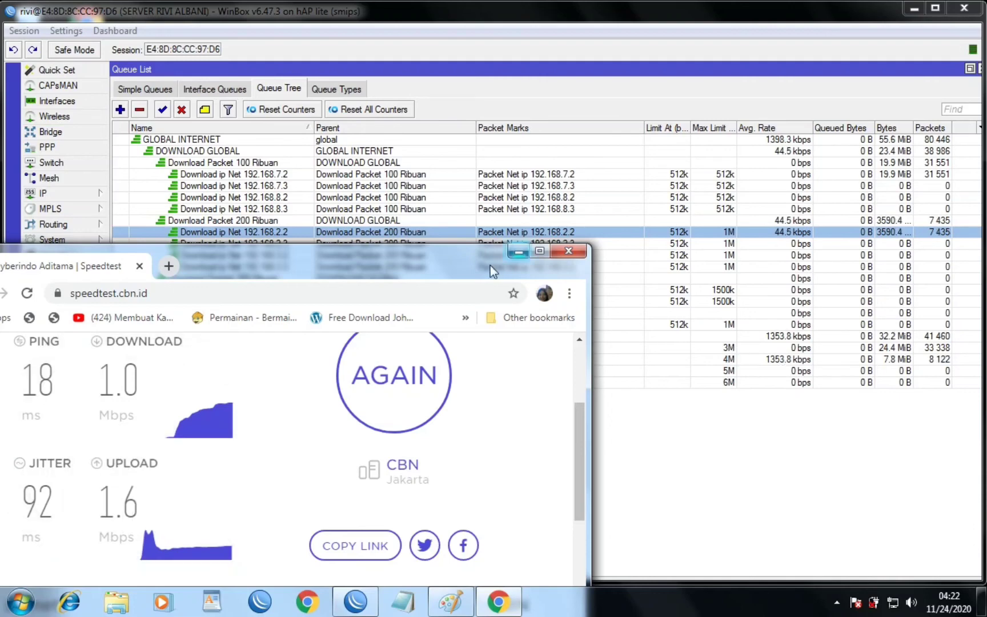
drag(476, 262, 466, 384)
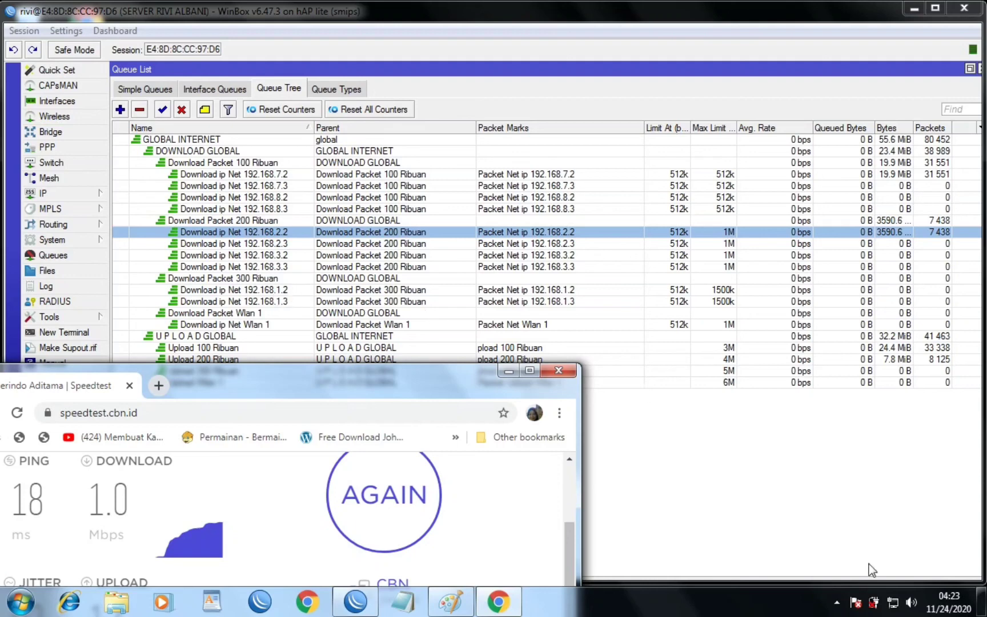
Step: Open the Local Area Connection's IPv4 settings from Network and Sharing Center
click(893, 604)
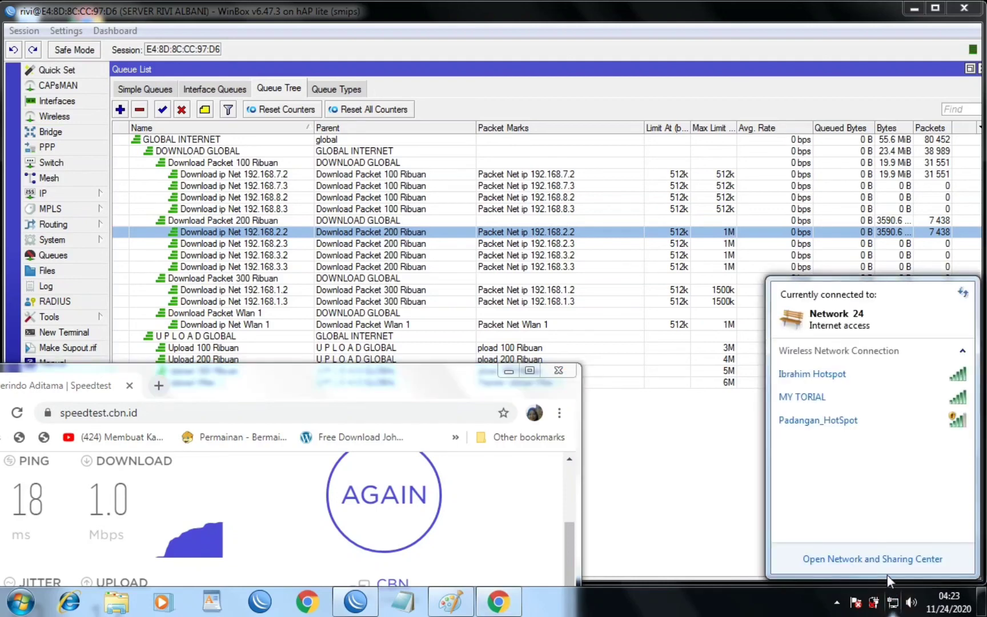
click(886, 559)
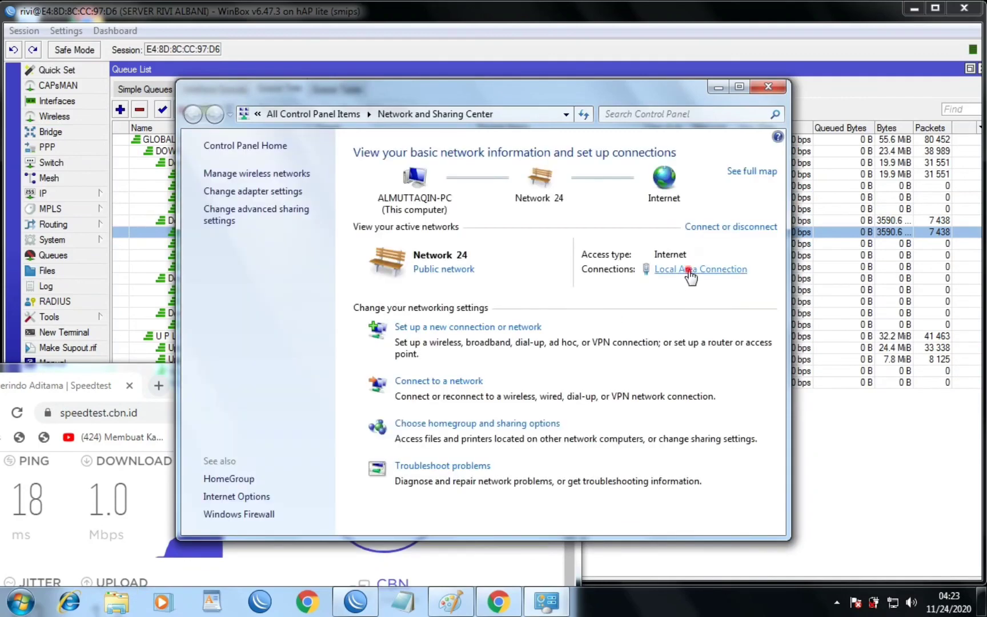
click(689, 273)
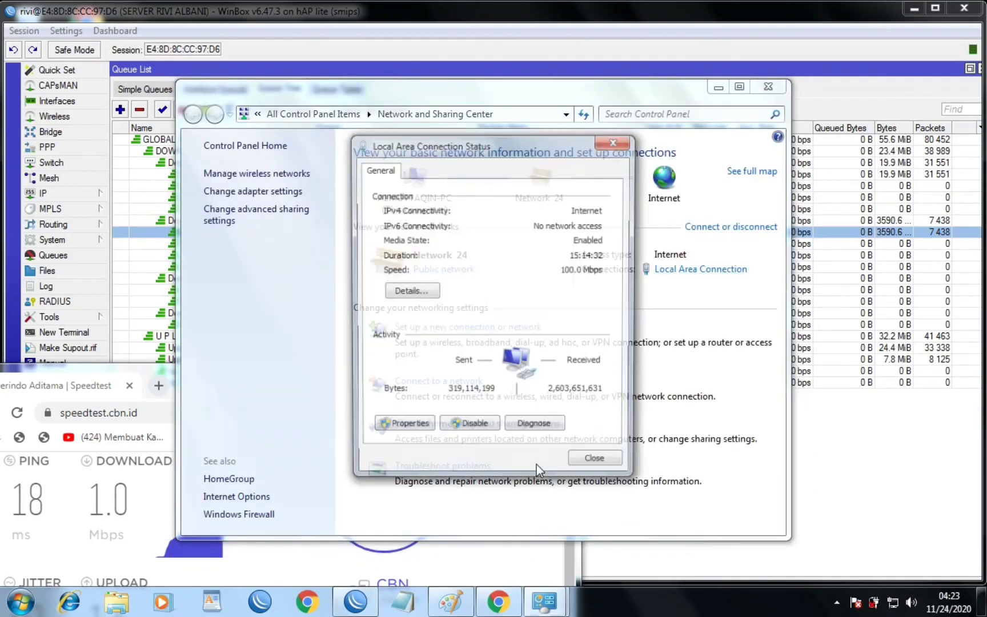
click(407, 429)
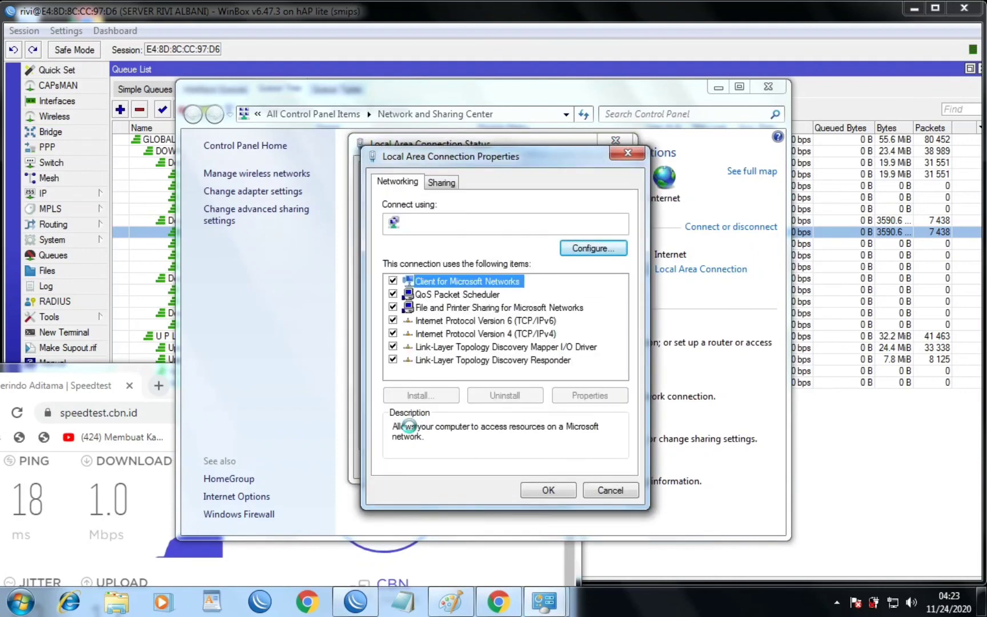
click(501, 335)
double_click(501, 337)
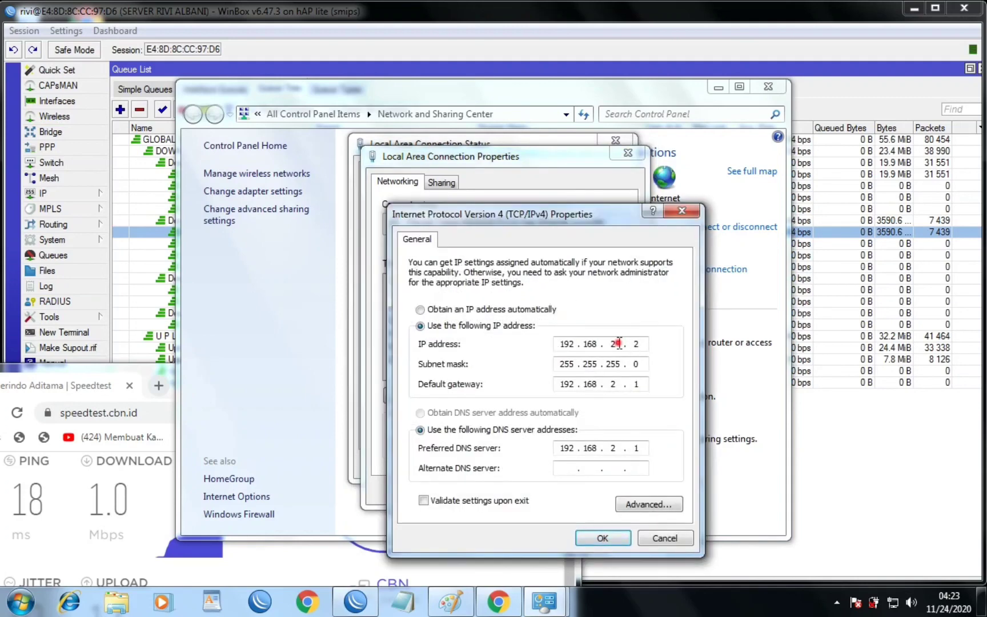
Step: Set IP 192.168.1.2 with gateway and DNS 192.168.1.1, confirm, and close the windows
double_click(612, 343)
text(1)
double_click(612, 385)
text(1)
double_click(621, 449)
text(1)
click(600, 537)
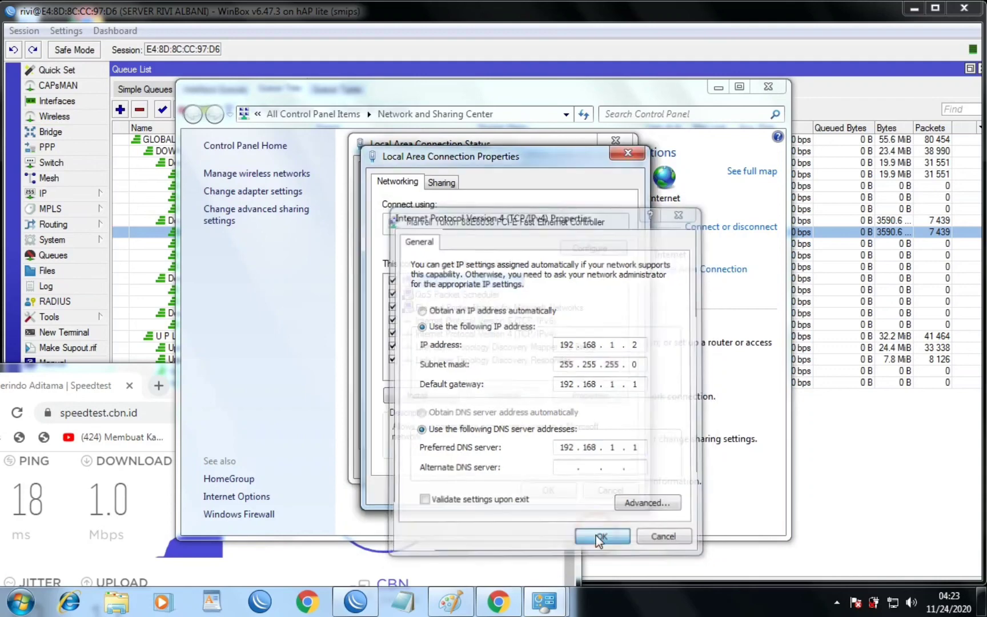
click(548, 492)
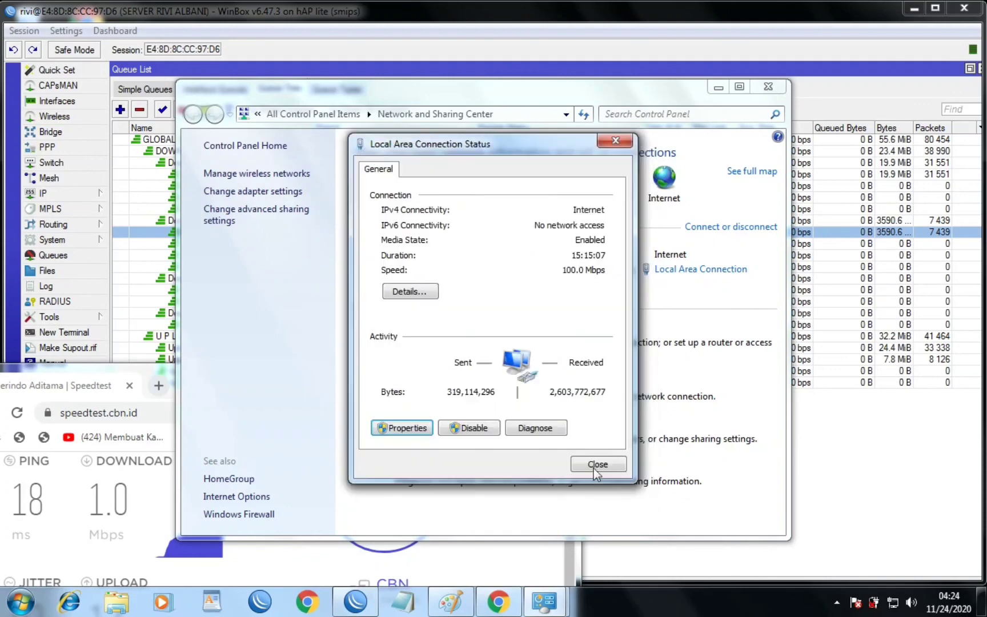
click(594, 463)
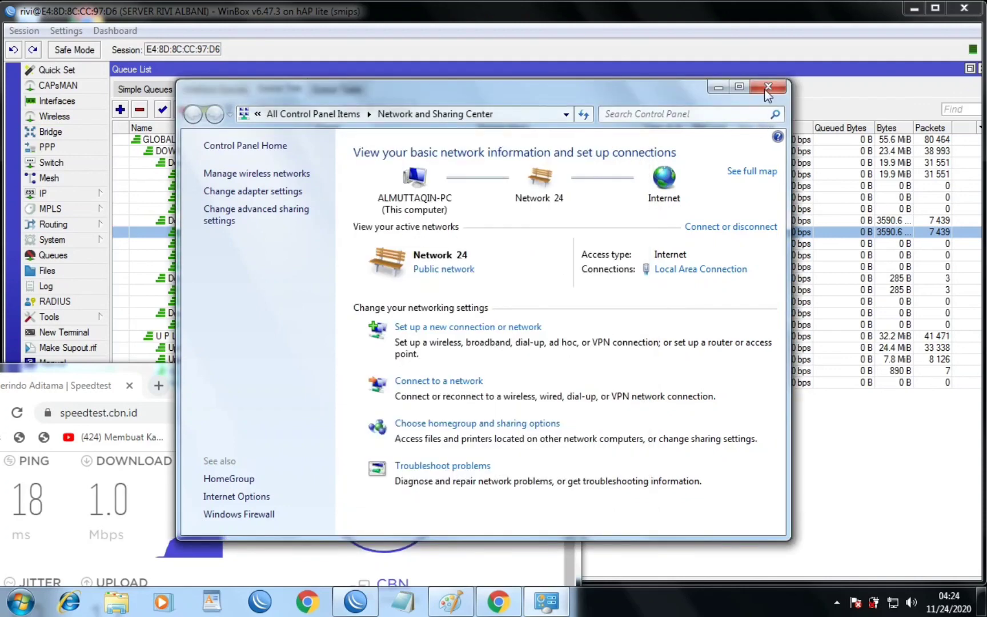
click(768, 87)
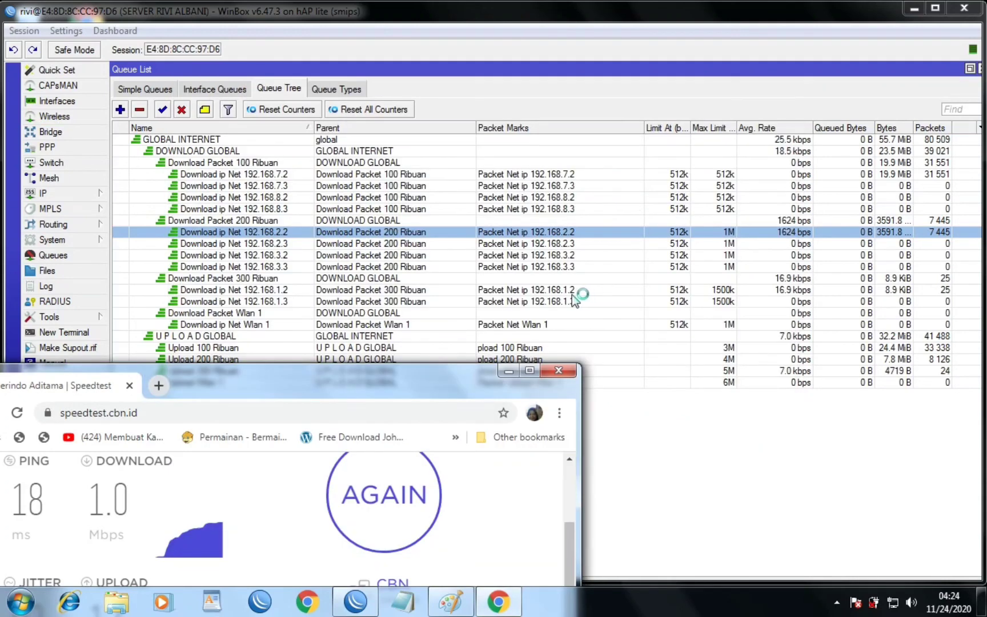
Step: Select the Download ip Net 192.168.1.2 queue and start a new speedtest.cbn.id run
click(282, 289)
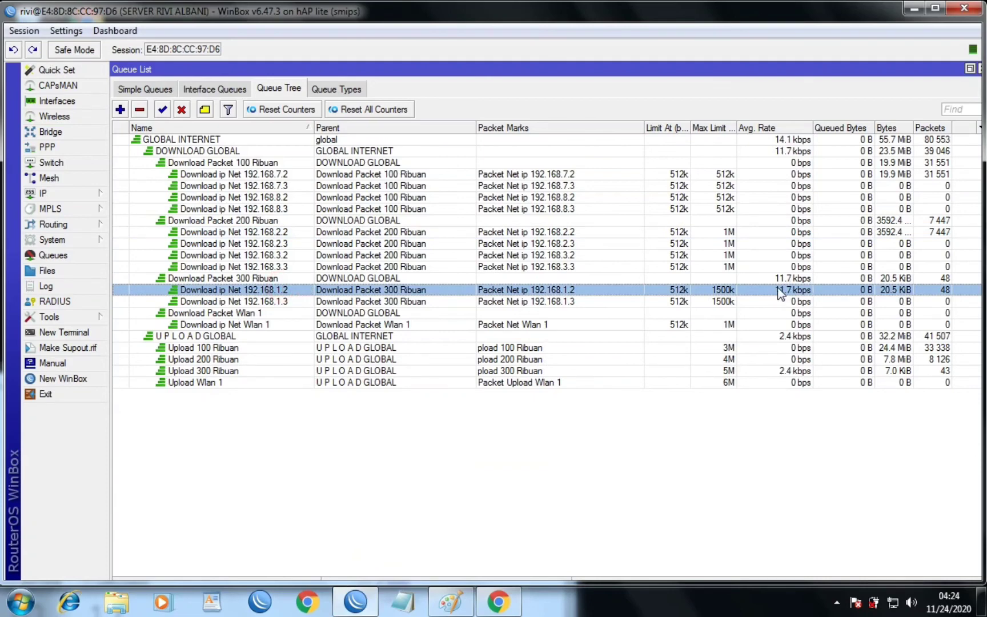
click(499, 599)
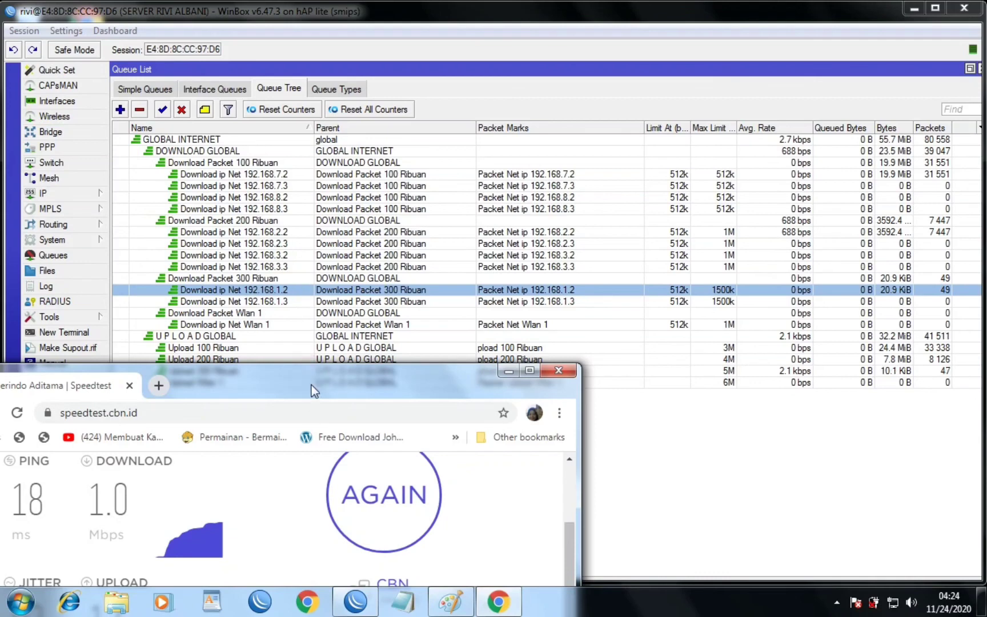
drag(311, 385, 306, 243)
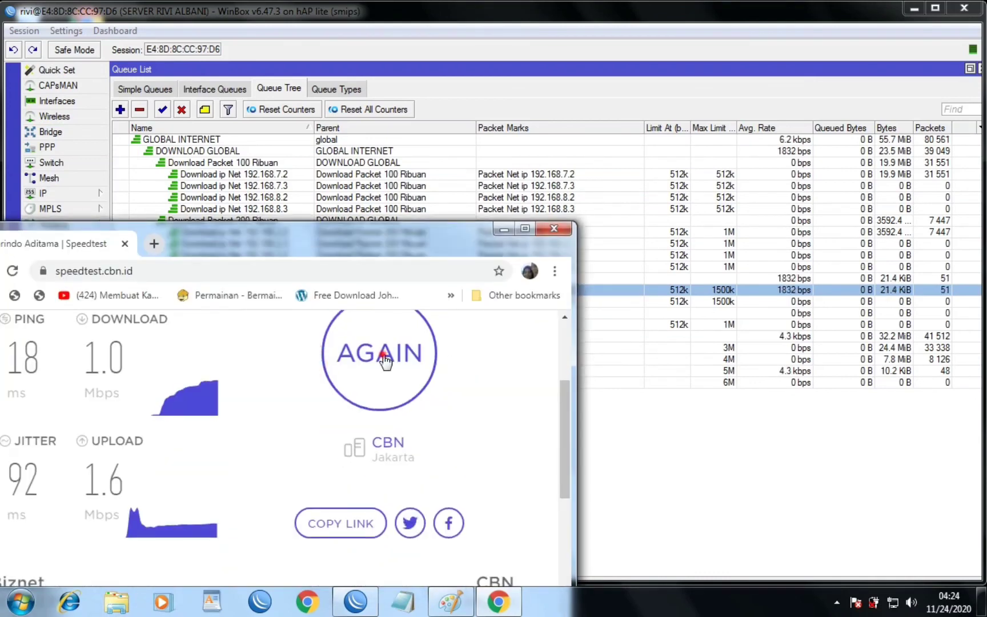
click(384, 357)
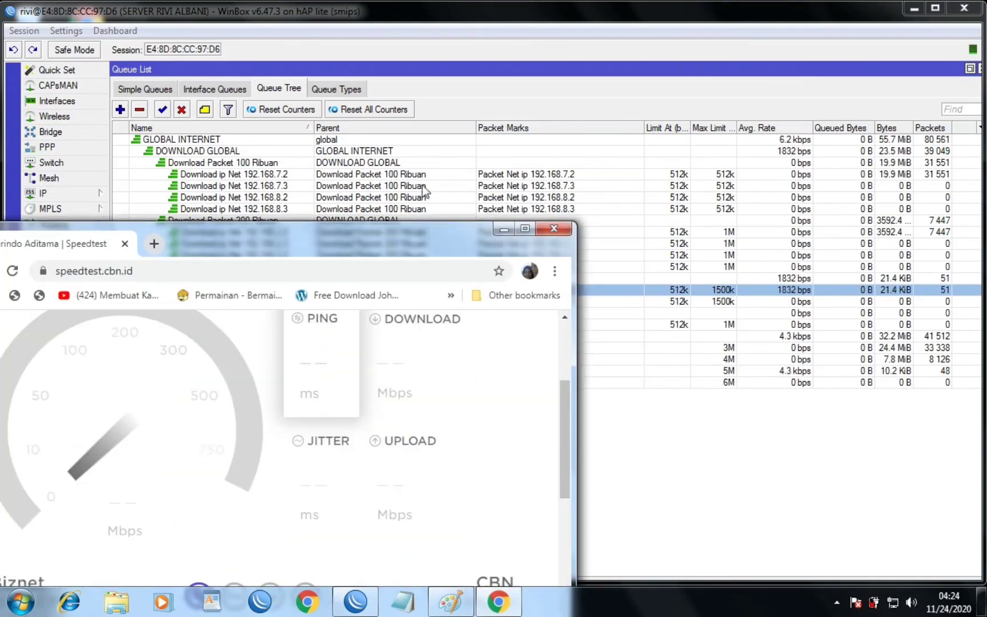
click(411, 239)
drag(411, 278, 409, 326)
click(411, 377)
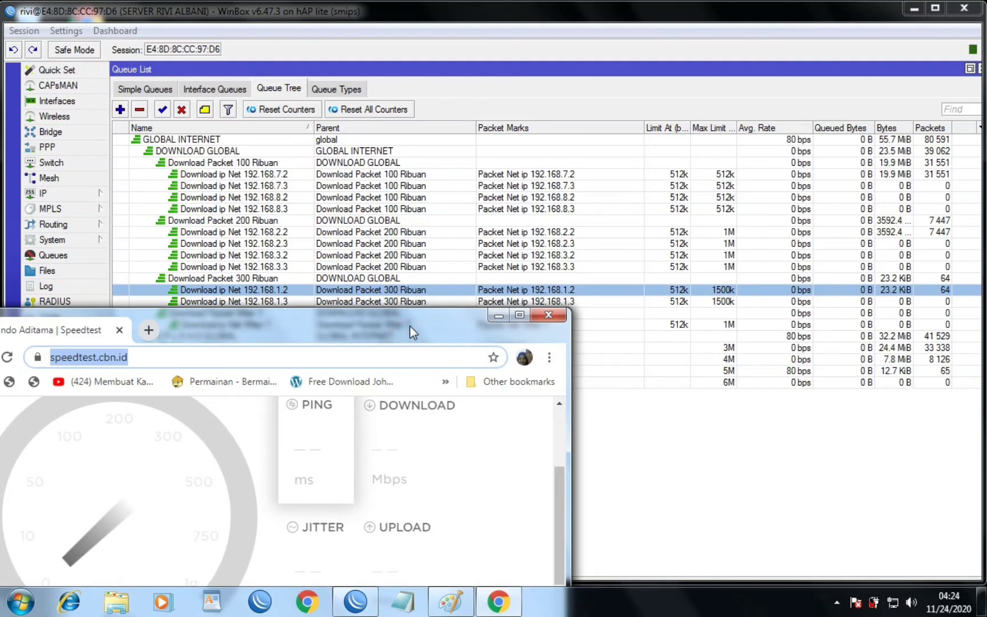
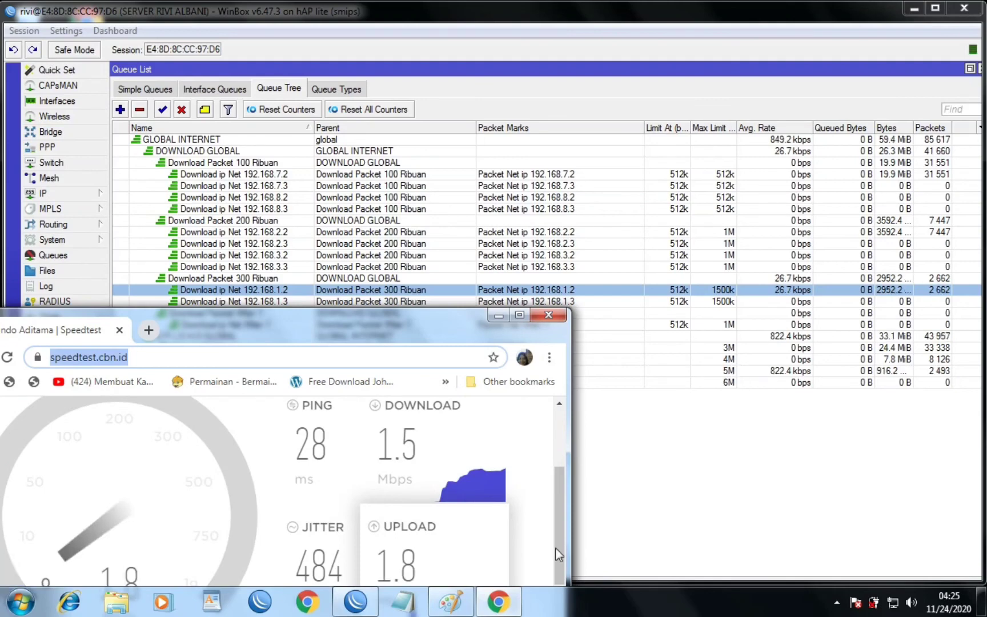
Step: Move the finished speed test window down so the whole Queue Tree, including Wlan 1 and upload queues, shows
drag(563, 536, 562, 547)
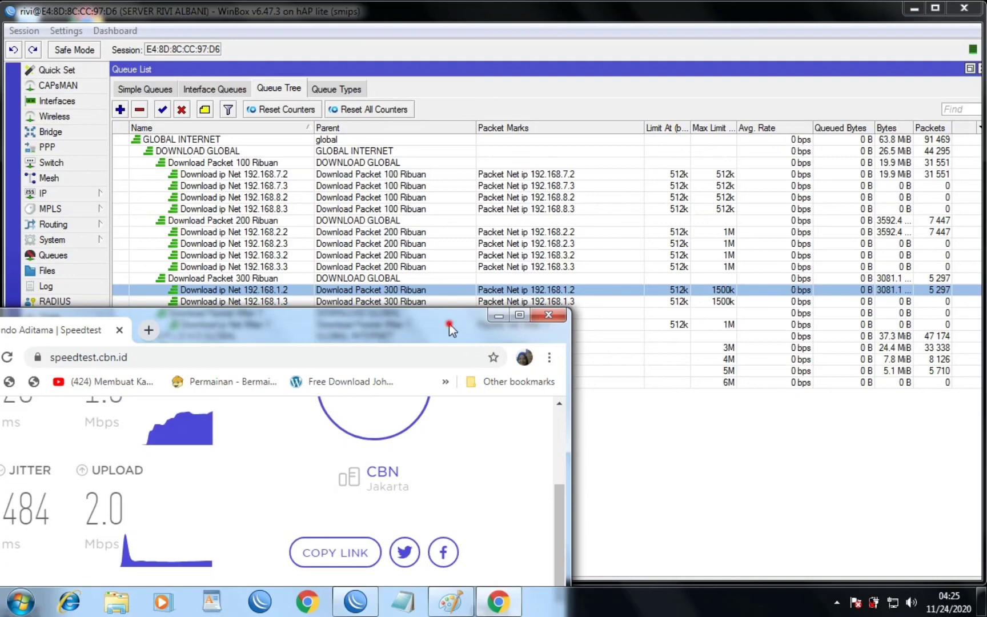
drag(449, 323, 450, 425)
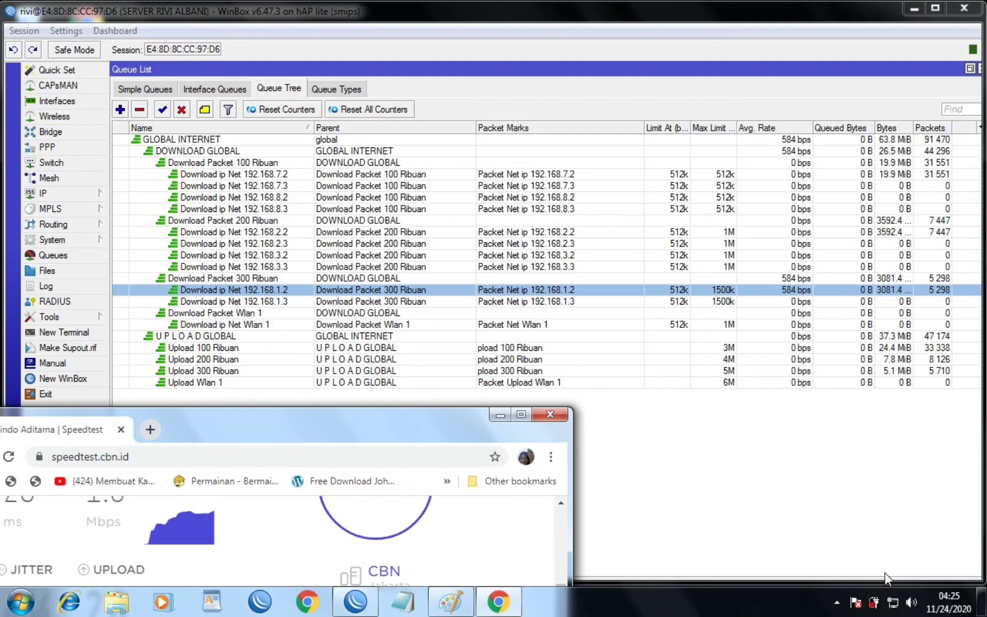
Step: Attempt to join the MY TORIAL Wi-Fi network by entering its security key
click(894, 603)
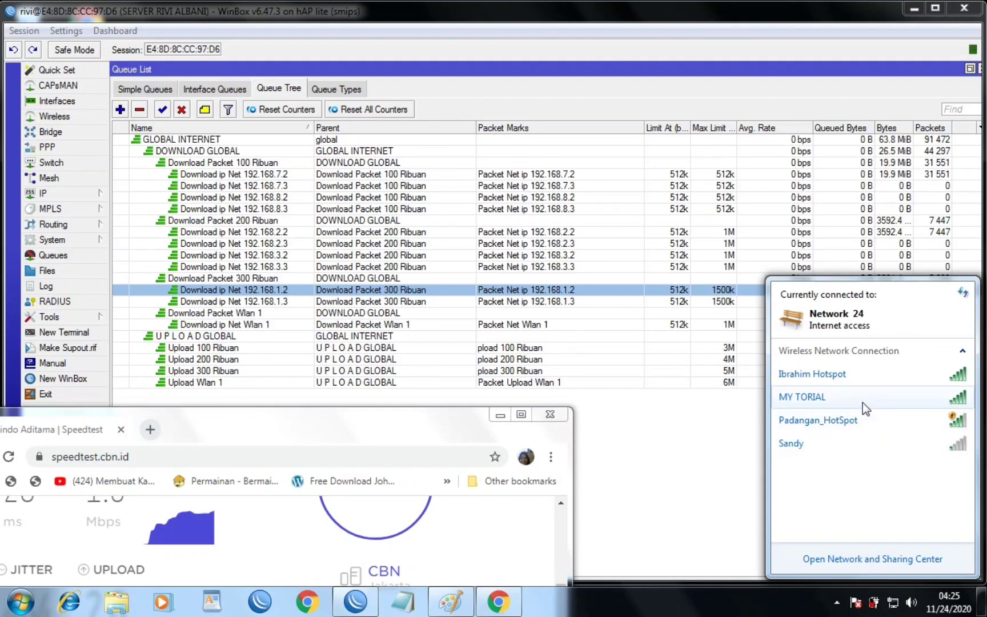
mouse_move(863, 406)
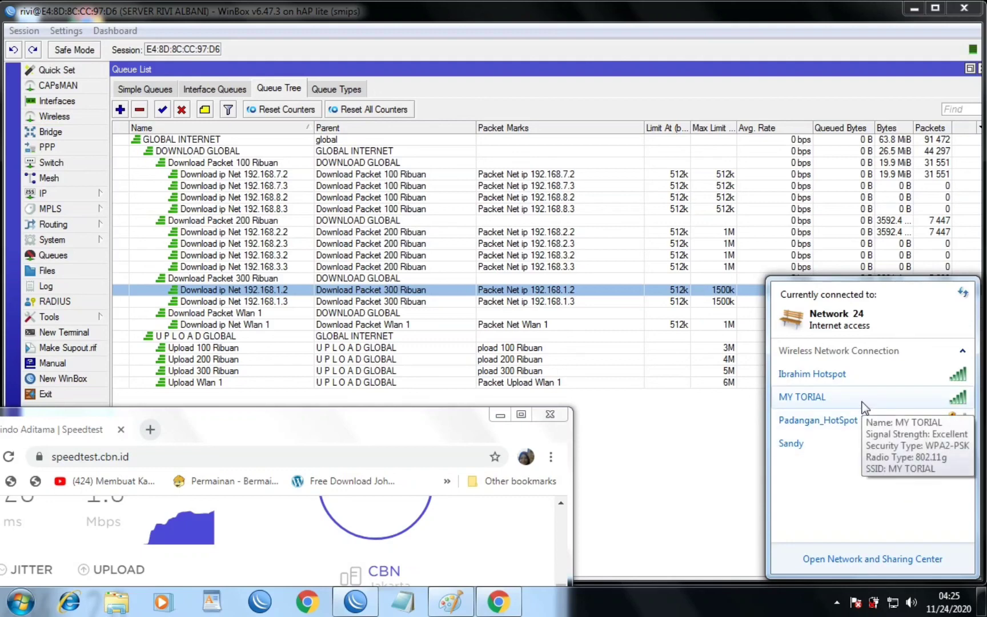
click(863, 407)
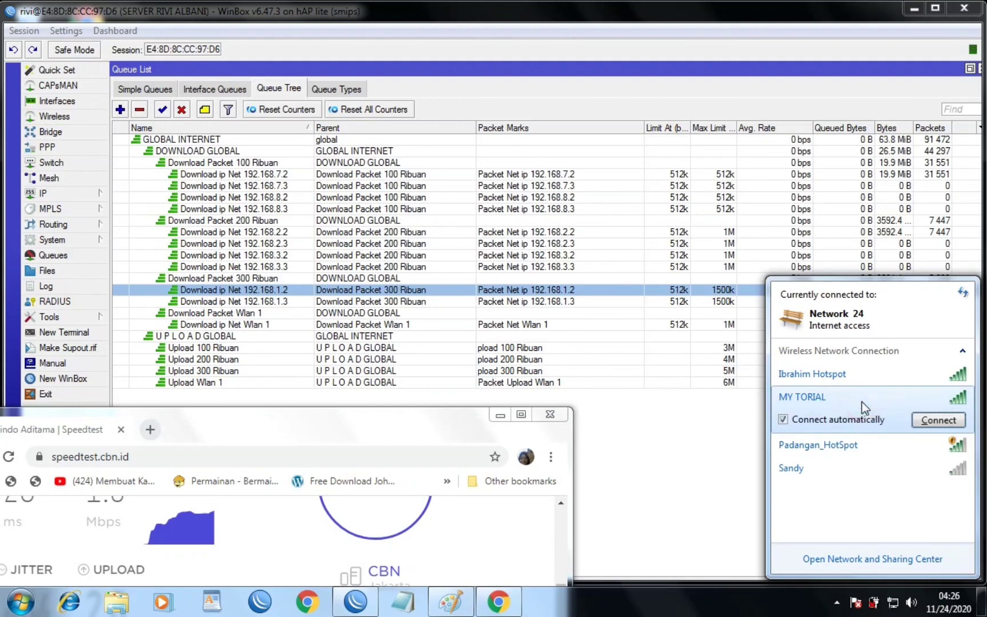
click(937, 420)
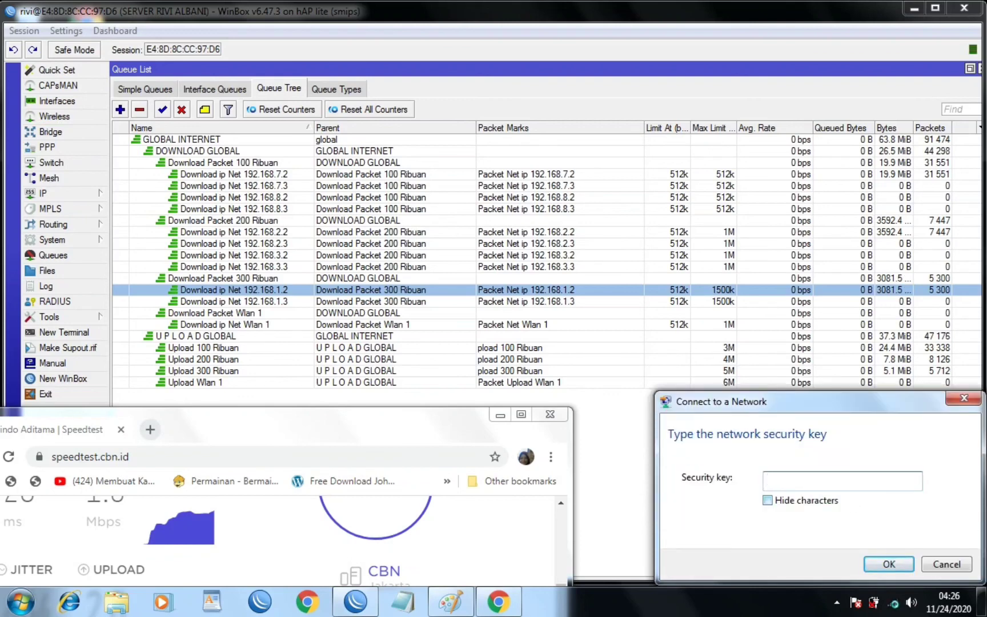
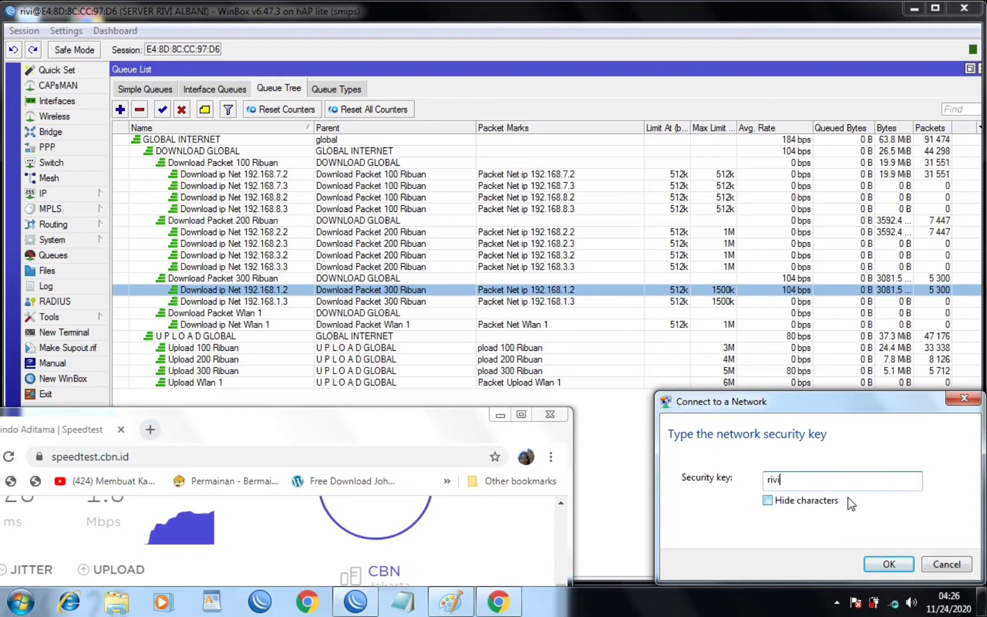
click(879, 565)
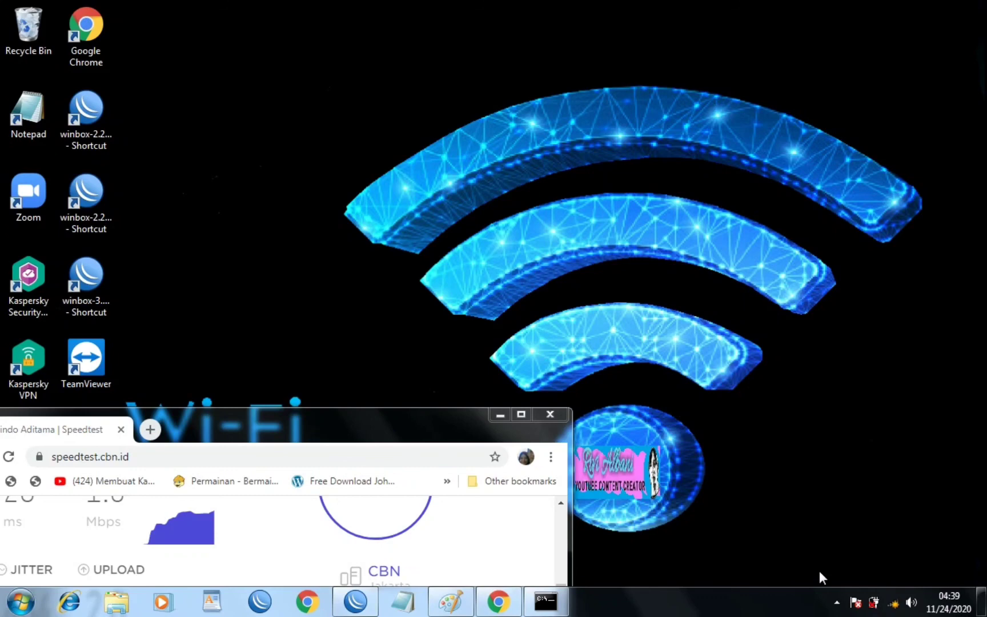
Step: Retry connecting to MY TORIAL, entering the network security key again and submitting it
click(894, 608)
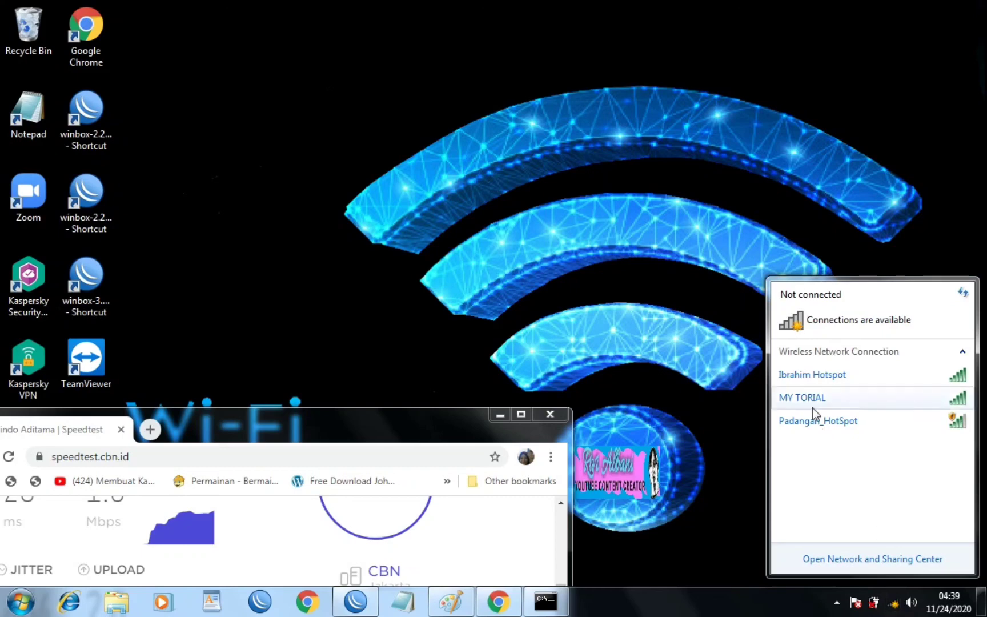
mouse_move(807, 401)
click(804, 401)
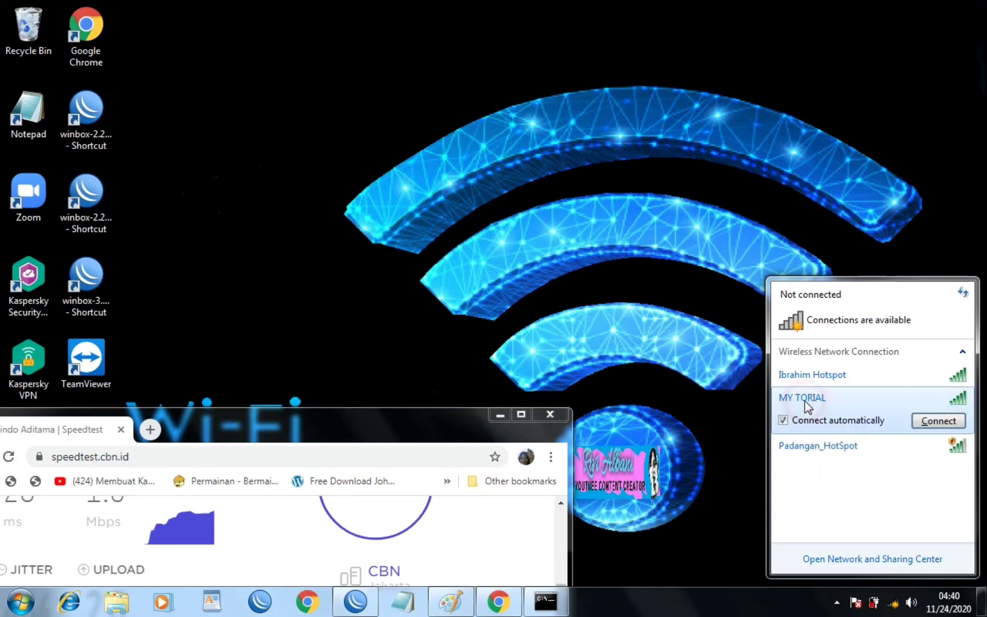
click(924, 421)
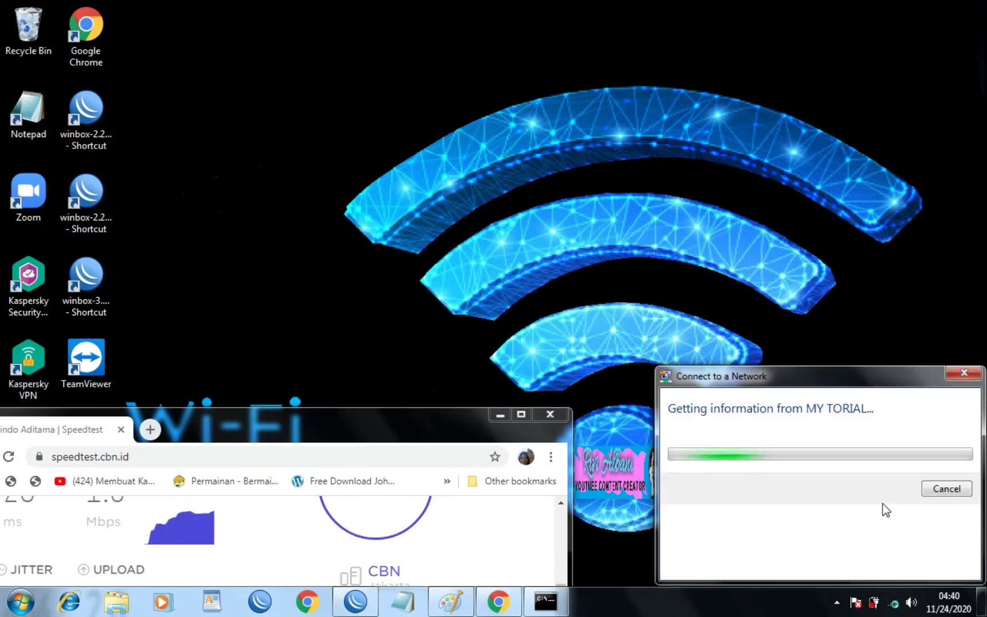
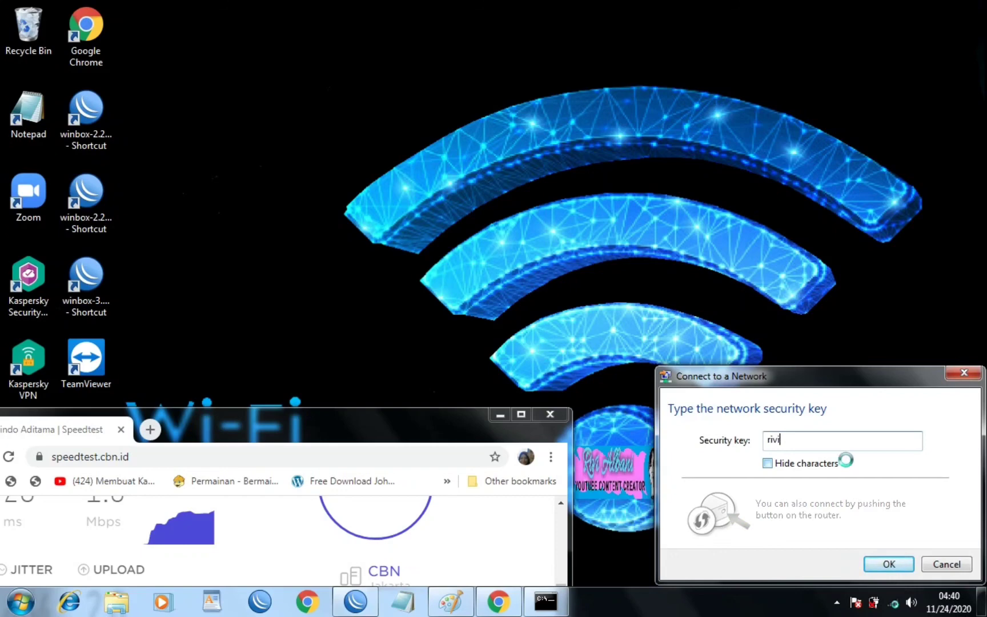
click(887, 564)
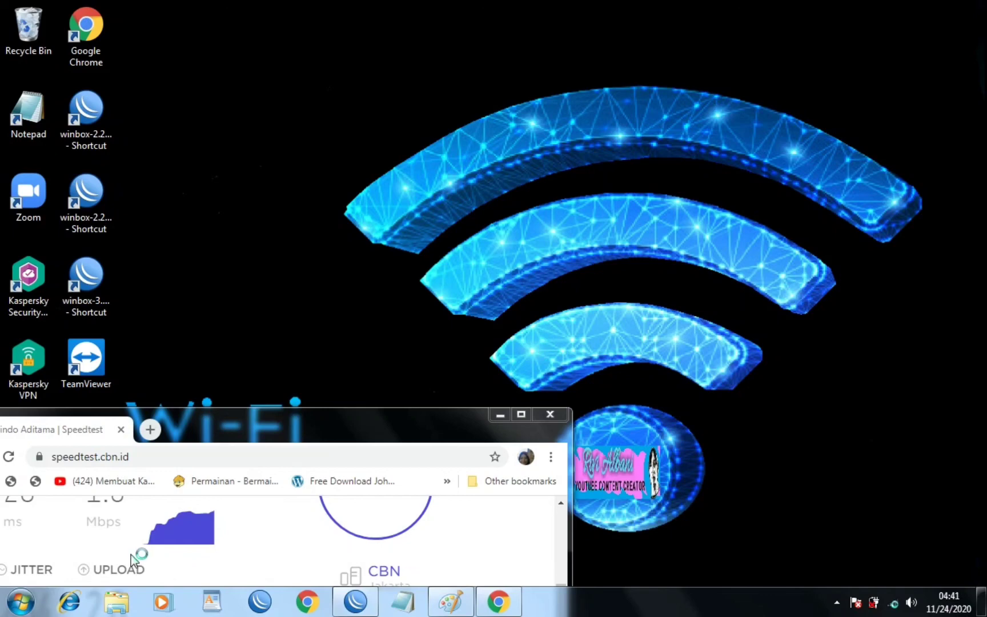
Step: Open Command Prompt, run 'ping google.com -t' to see ~27 ms replies, then minimize it
key(super+r)
key(Return)
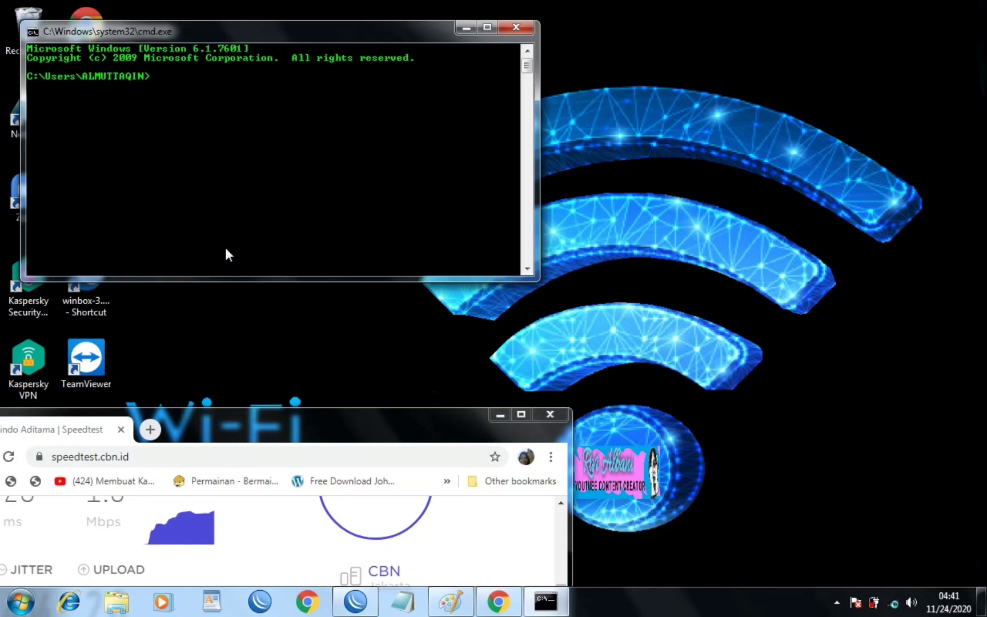
text(ping google.com -t)
key(Return)
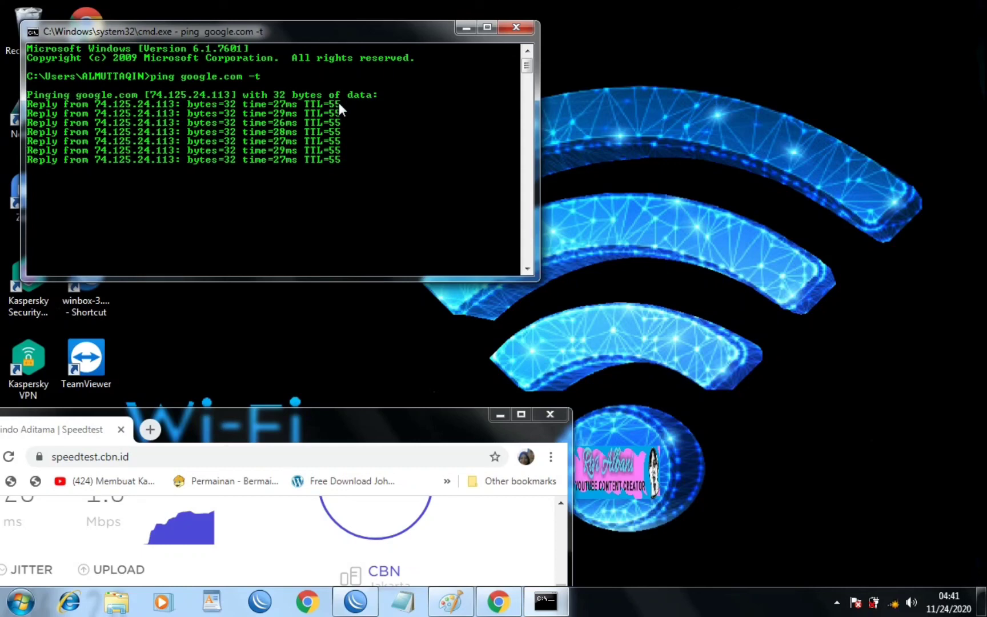
click(464, 29)
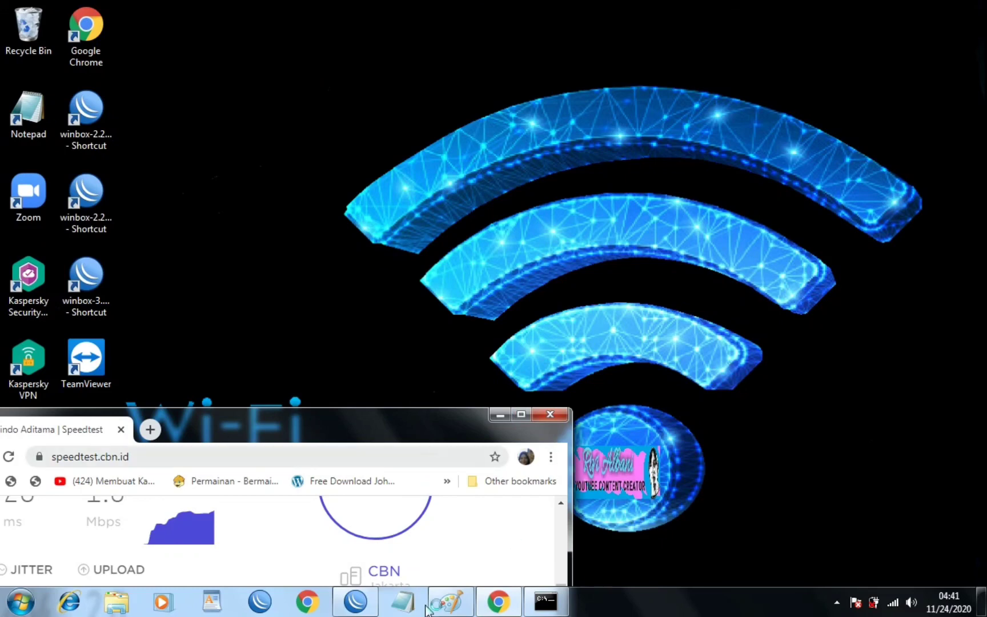
Step: Reconnect WinBox to the router, select the Download ip Net Wlan 1 queue, and restore Chrome
click(361, 610)
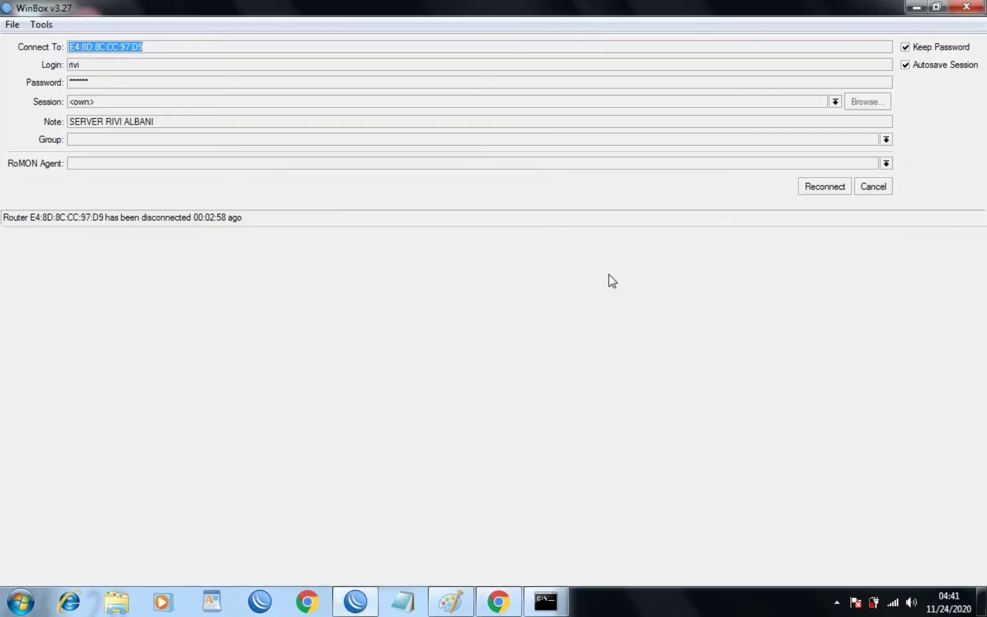
click(817, 187)
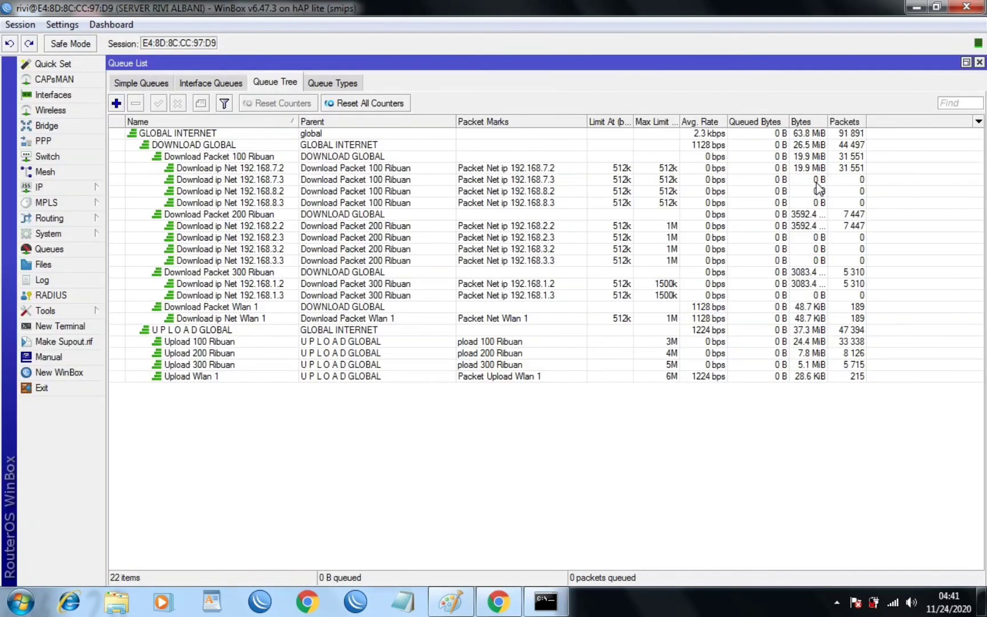
click(701, 317)
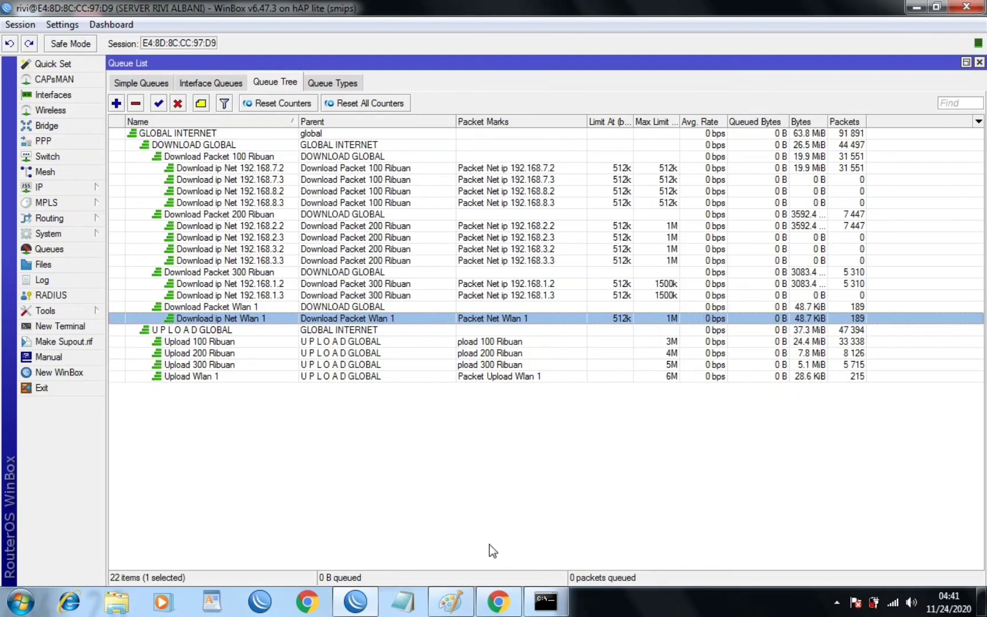
click(486, 606)
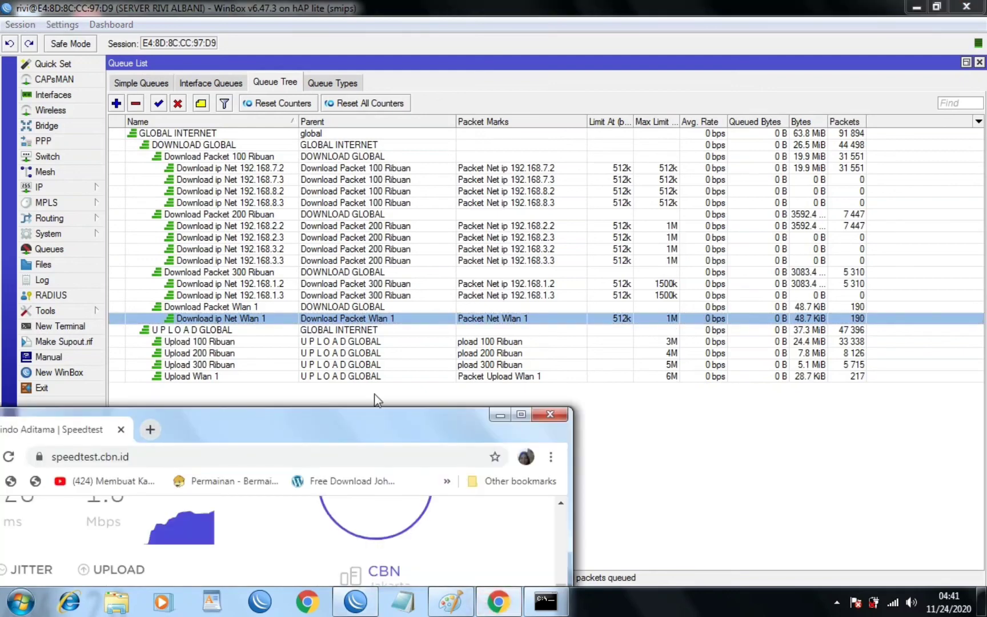
Step: Restart the speedtest.cbn.id test and position its window below WinBox's queue list
drag(376, 403, 372, 313)
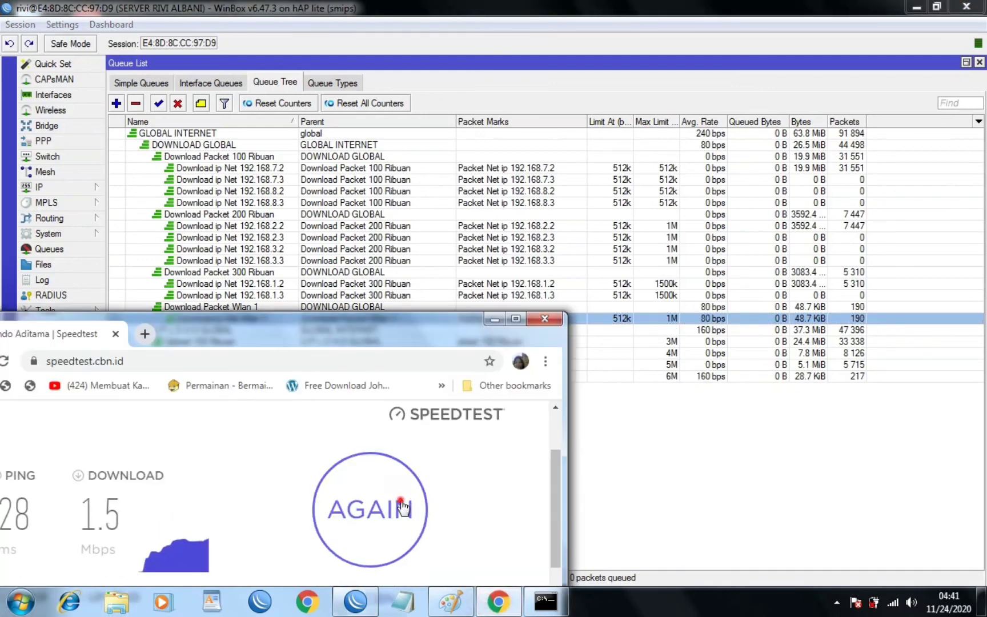
click(402, 502)
drag(442, 326, 441, 360)
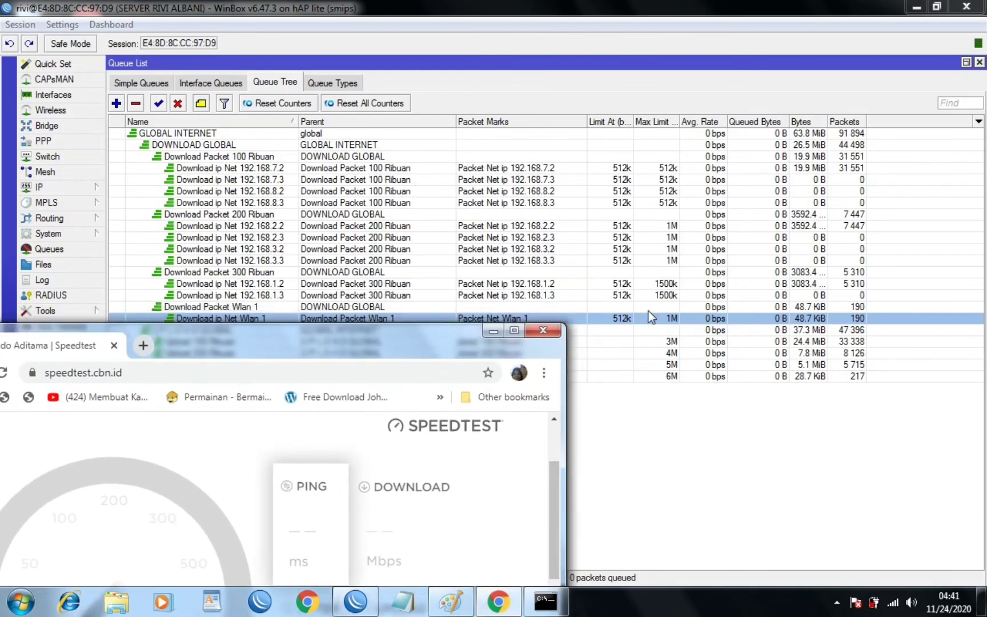
drag(427, 338, 427, 345)
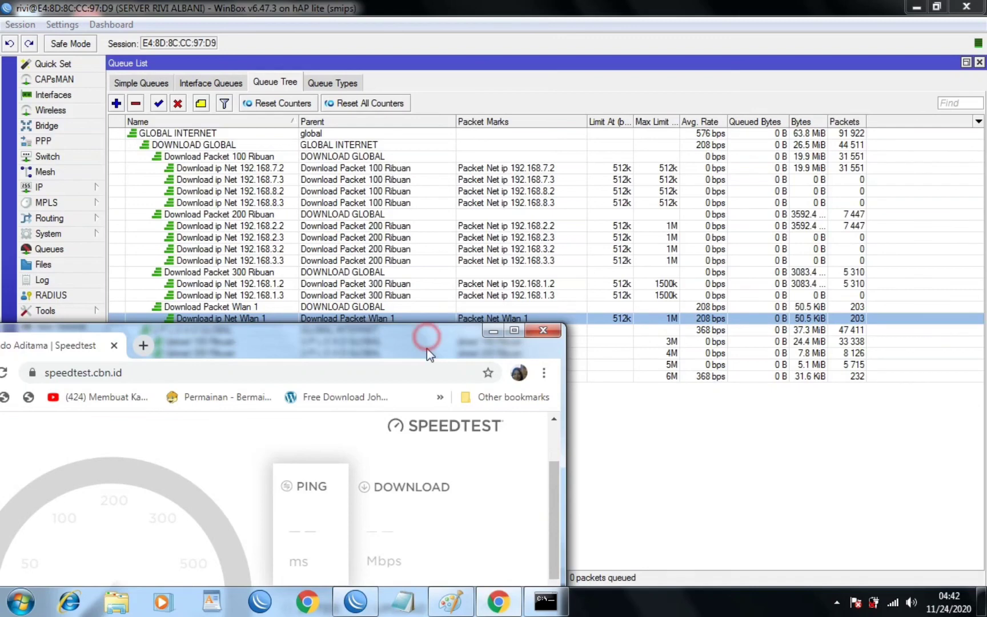
mouse_move(551, 508)
mouse_down()
mouse_move(551, 491)
mouse_move(550, 527)
mouse_up()
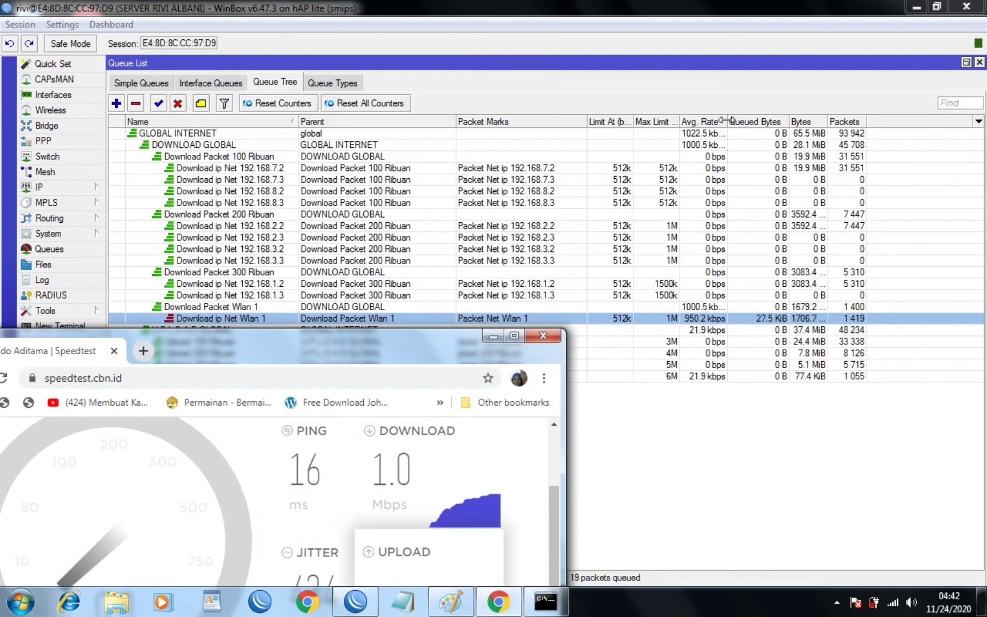
Step: Shift the speed test window to watch the Wlan 1 upload queue rate and final 5.0 Mbps result
drag(726, 120, 730, 120)
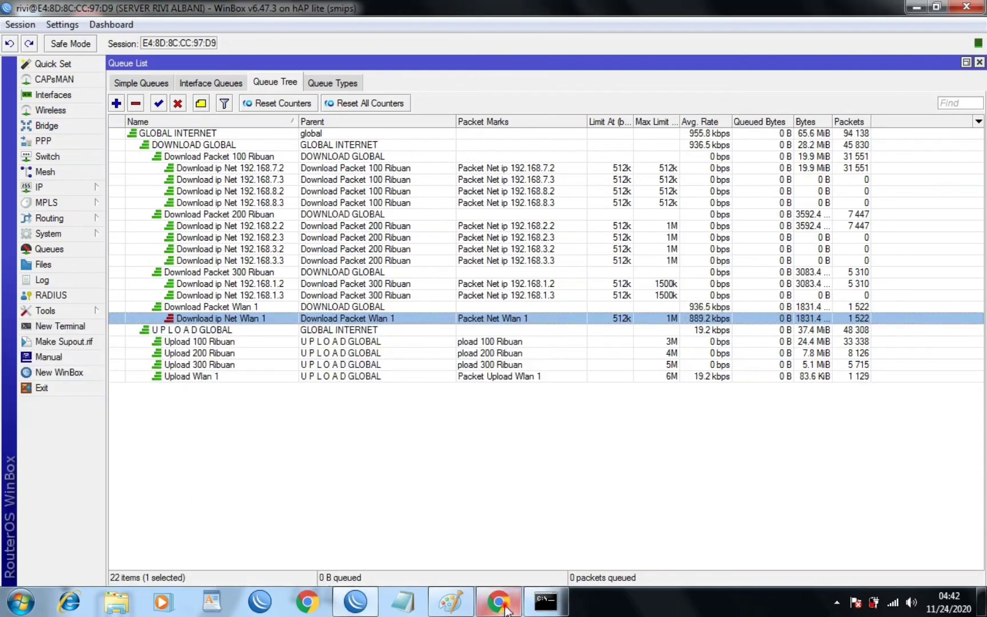
click(502, 603)
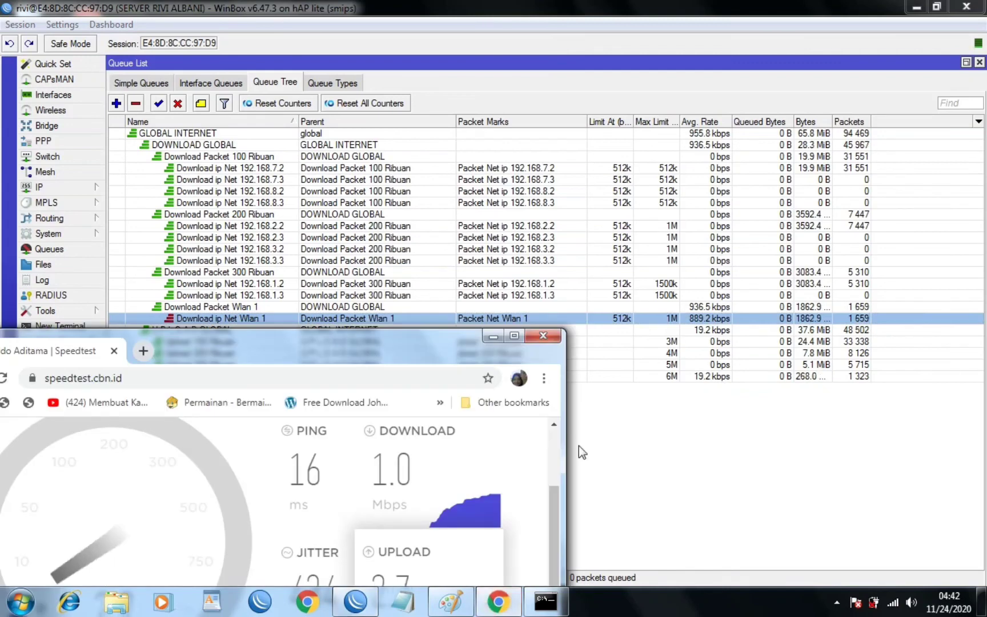
click(557, 517)
drag(557, 516, 557, 528)
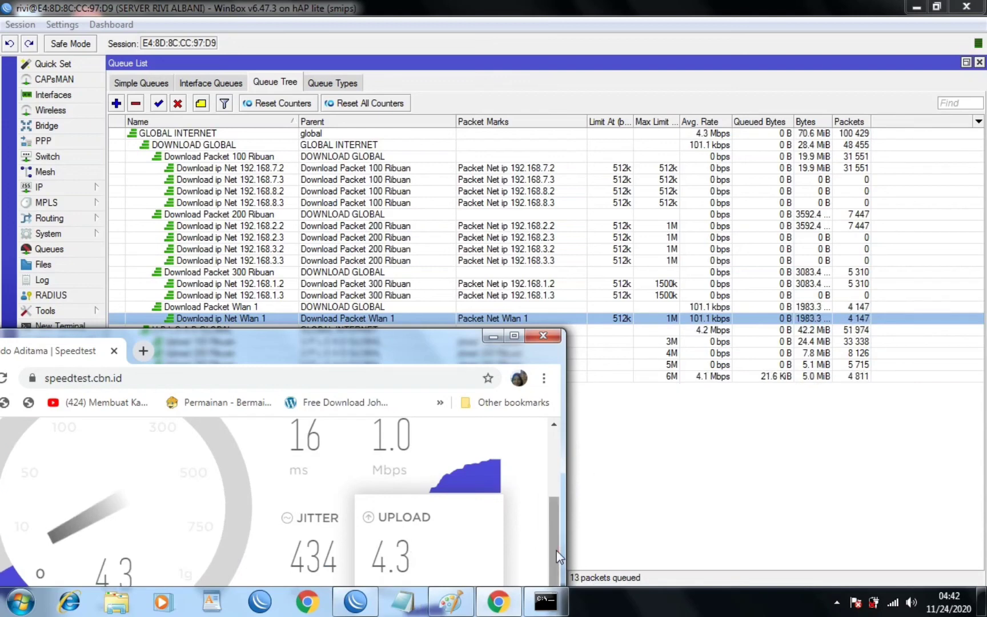
scroll(555, 551, down, 1)
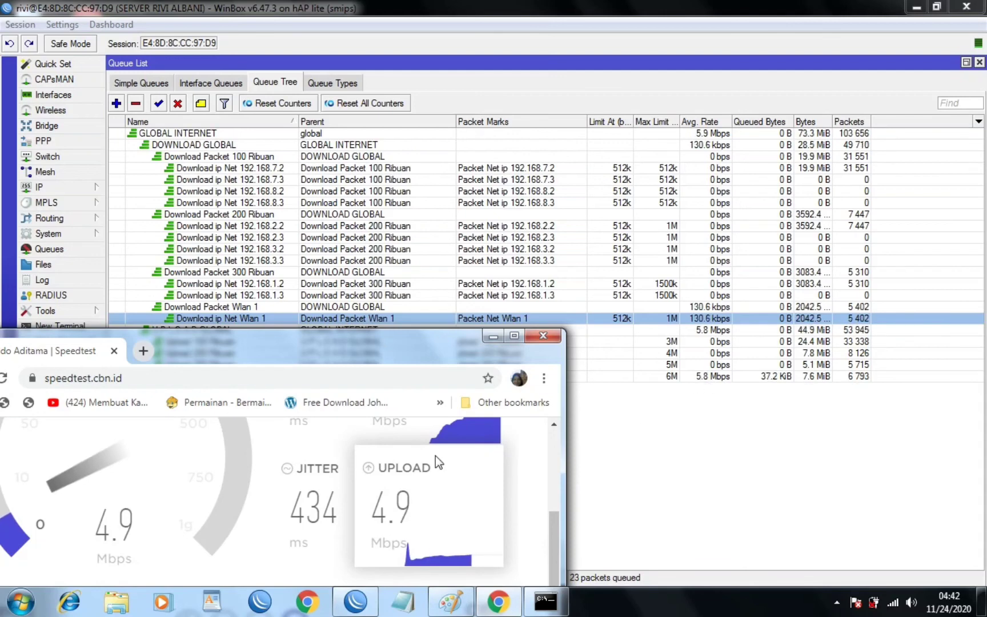
drag(270, 343, 267, 421)
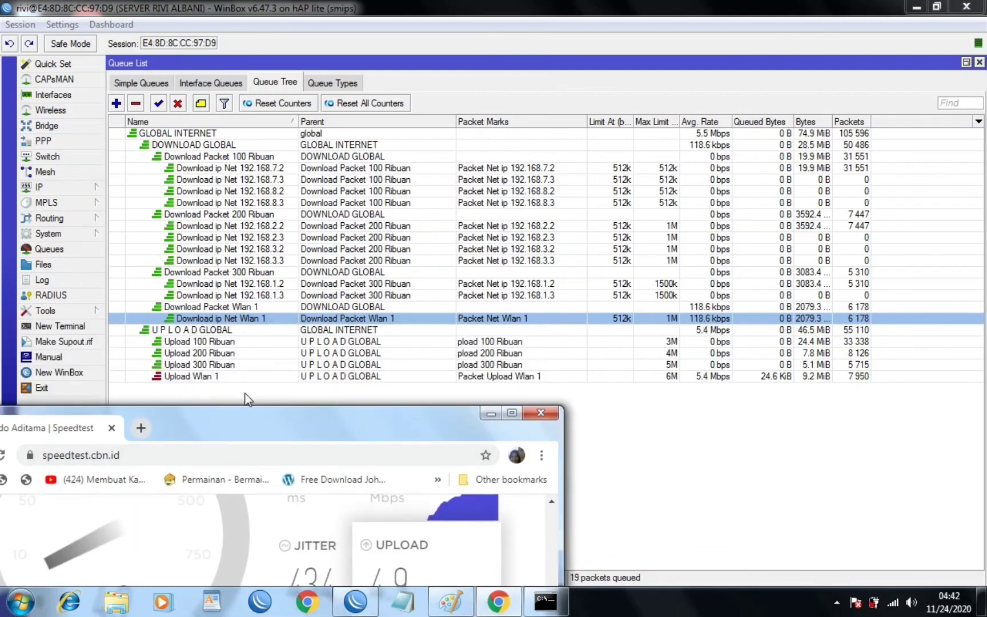
click(403, 427)
drag(403, 427, 434, 202)
drag(440, 159, 524, 109)
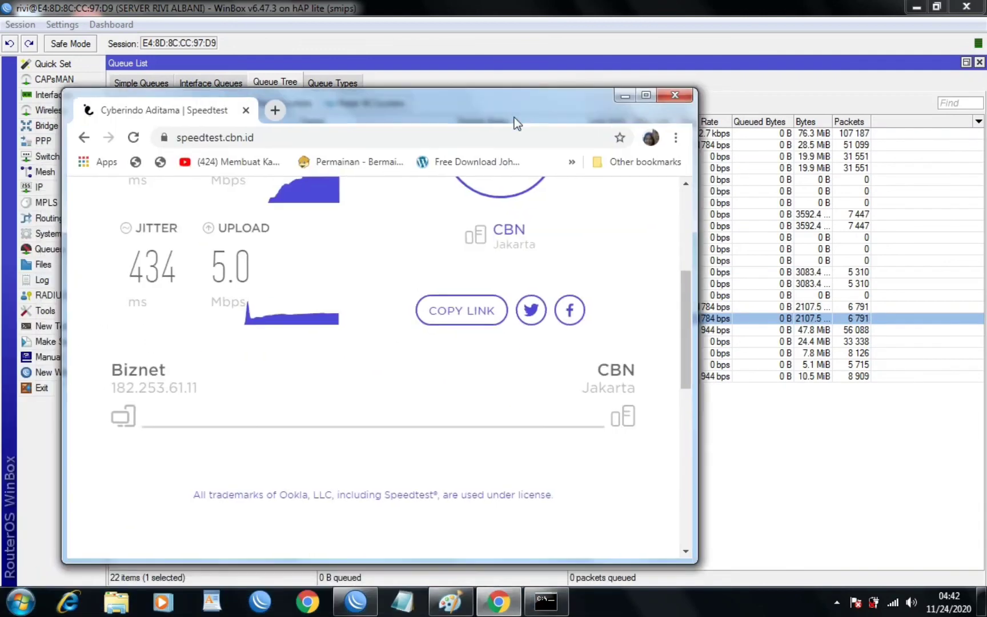